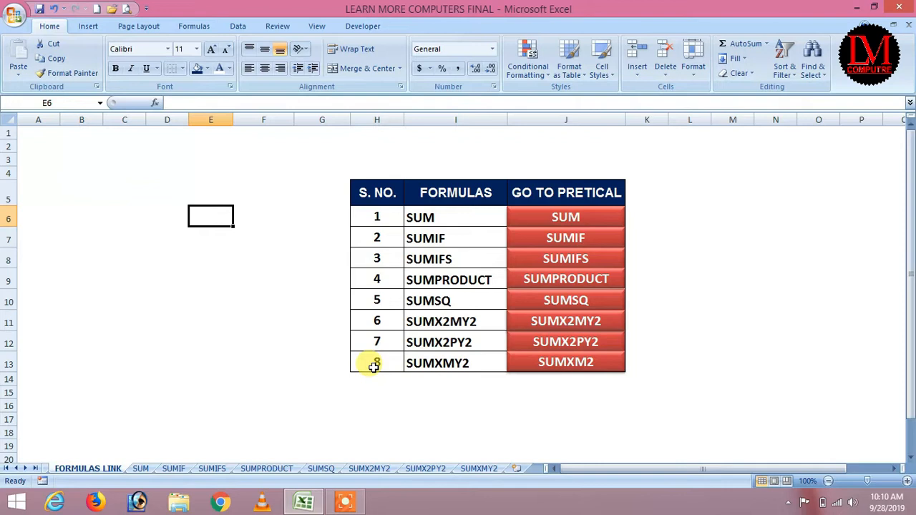
Step: Follow the SUM hyperlink on the FORMULAS LINK sheet to reach the SUM FORMULA sales table
click(781, 271)
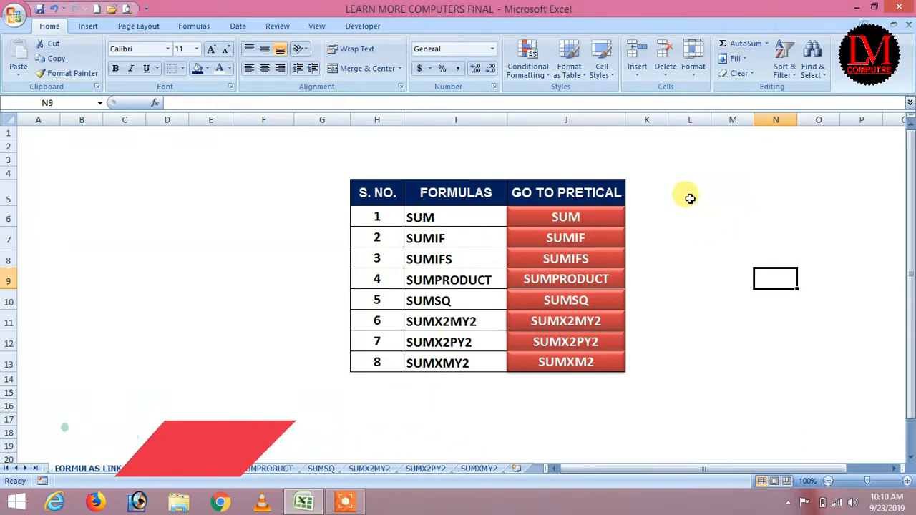
click(577, 223)
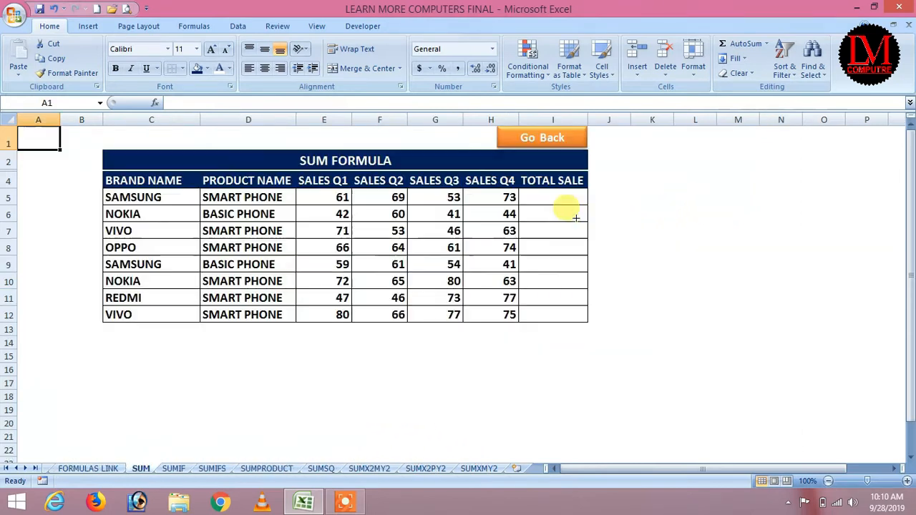
click(697, 259)
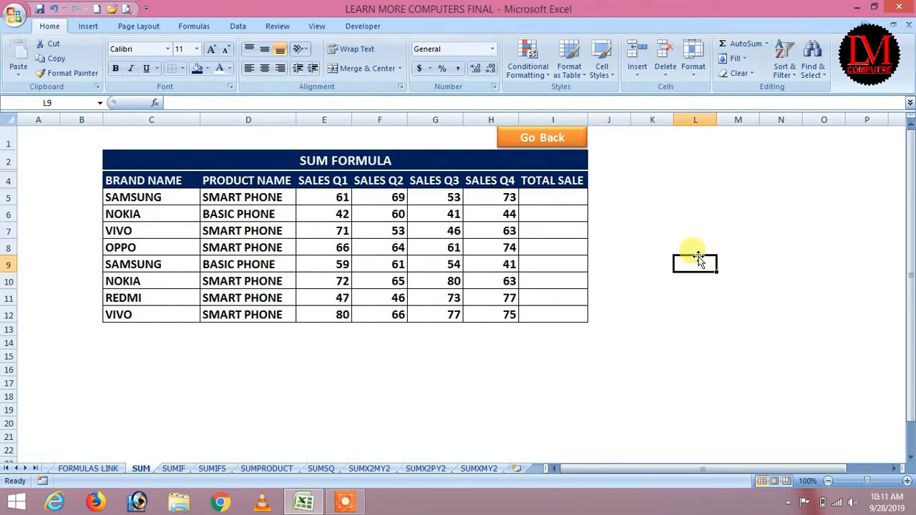
drag(149, 194, 147, 315)
click(237, 198)
drag(239, 198, 236, 322)
click(257, 360)
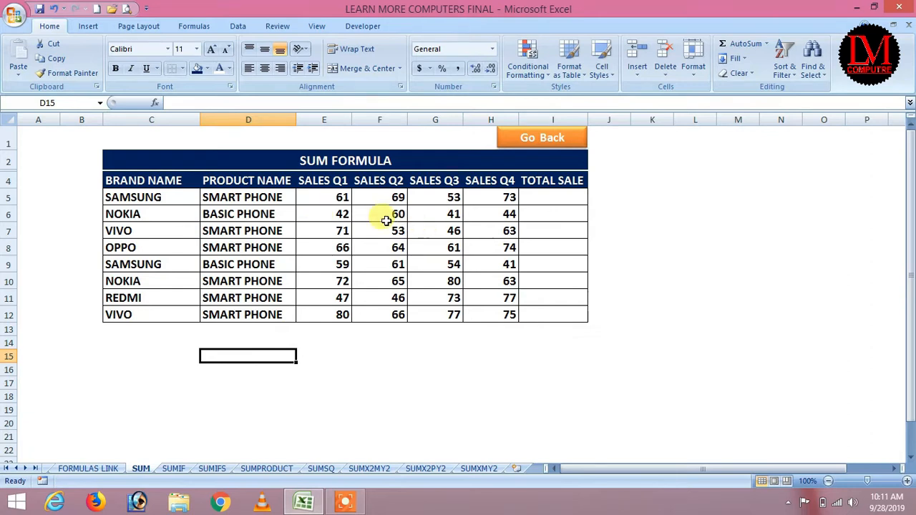
drag(334, 198, 332, 312)
click(367, 356)
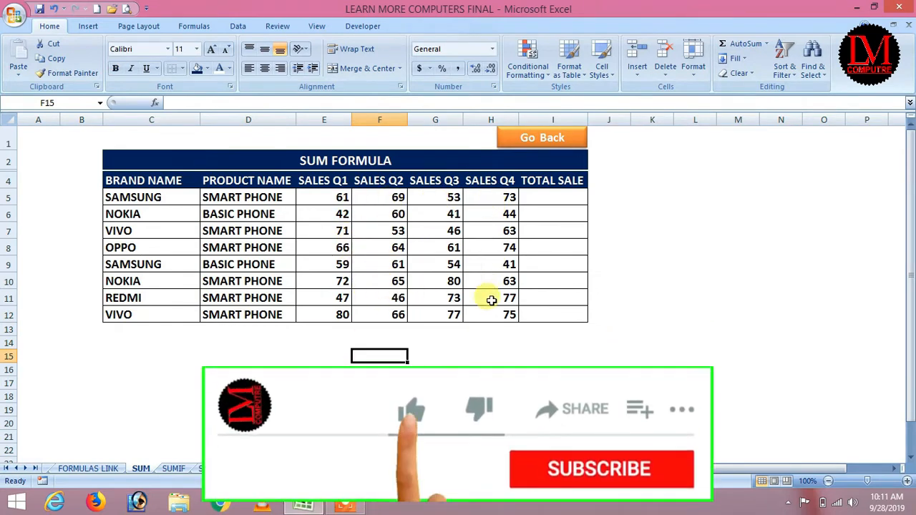
drag(325, 199, 532, 195)
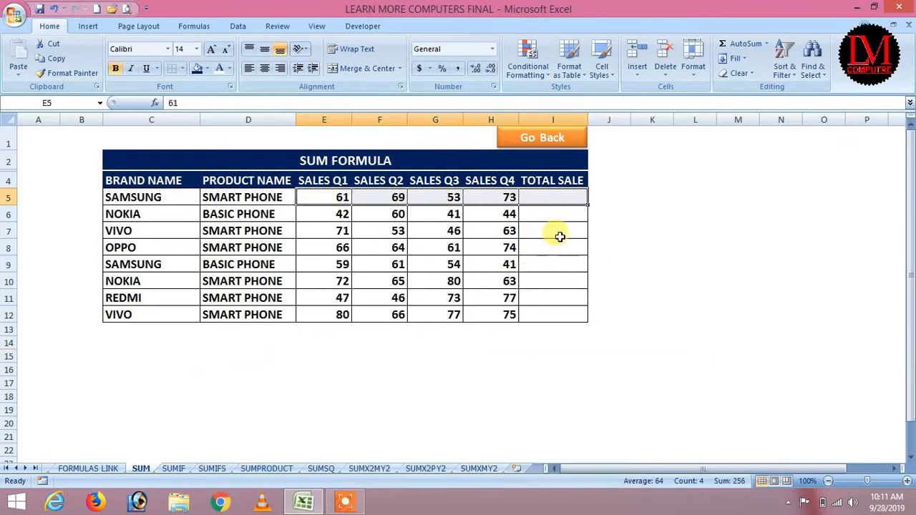
click(556, 214)
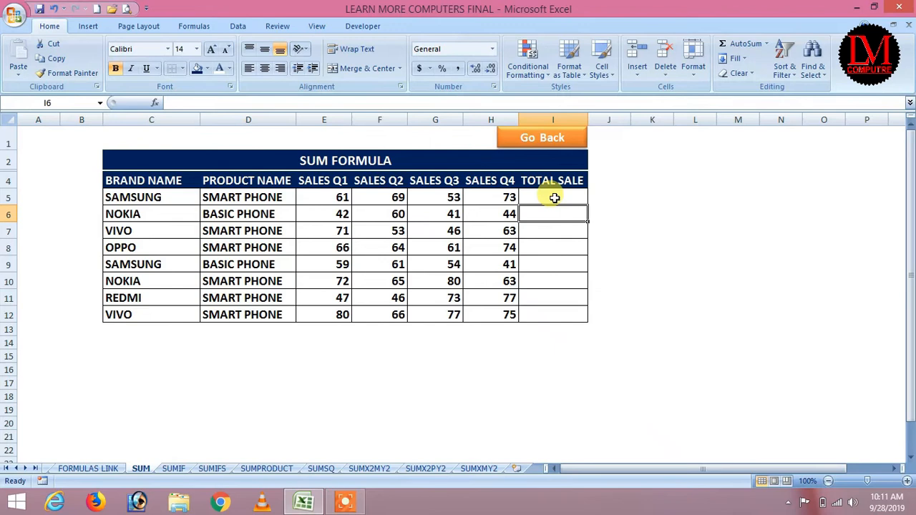
click(554, 198)
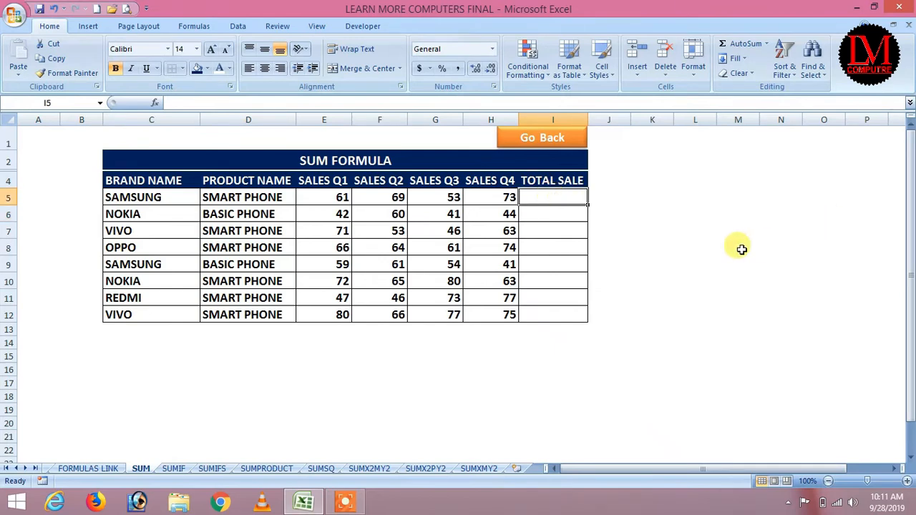
Step: Enter =E5+F5+G5+H5 in I5 to total SAMSUNG's four quarters as 256
text(=)
key(Left)
key(Left)
key(Left)
key(Left)
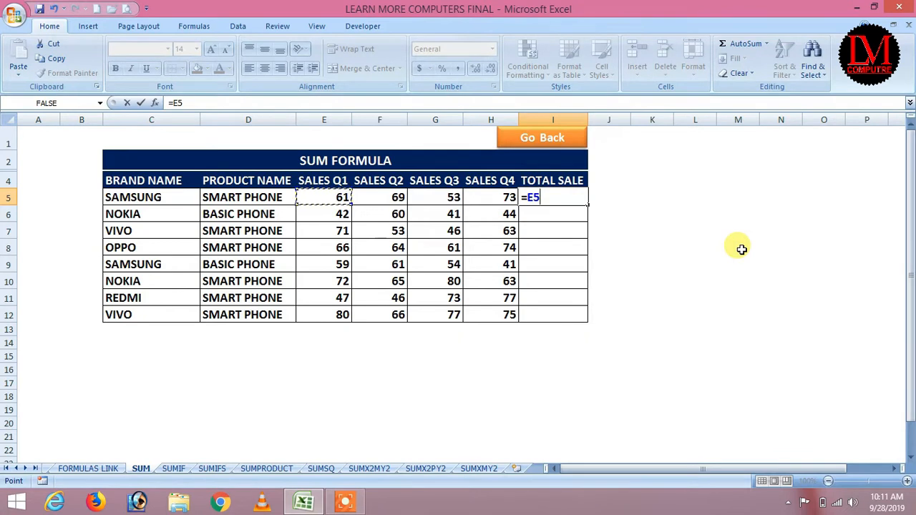
key(Left)
key(Left)
key(Left)
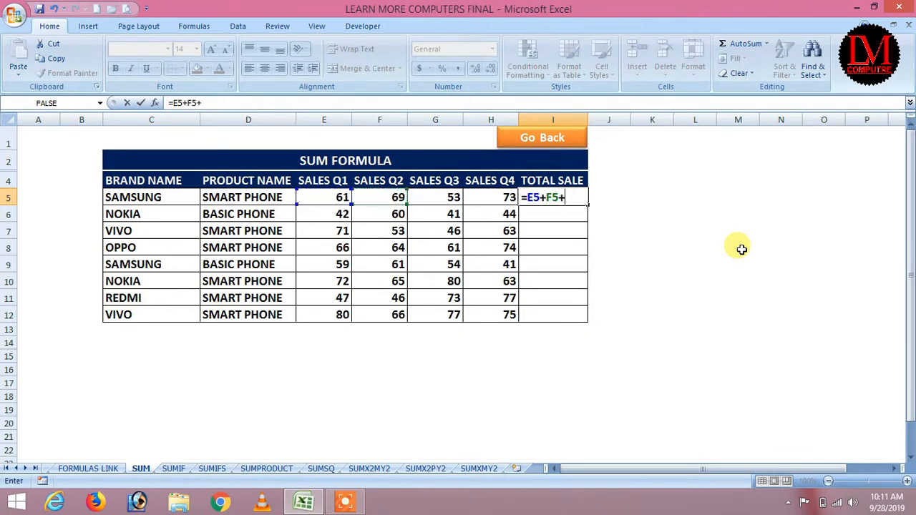
key(Left)
key(Left)
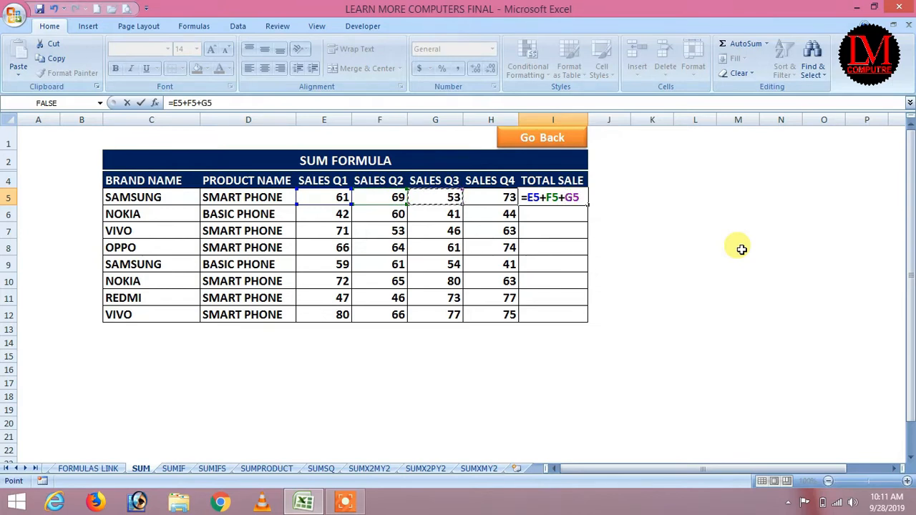
key(Left)
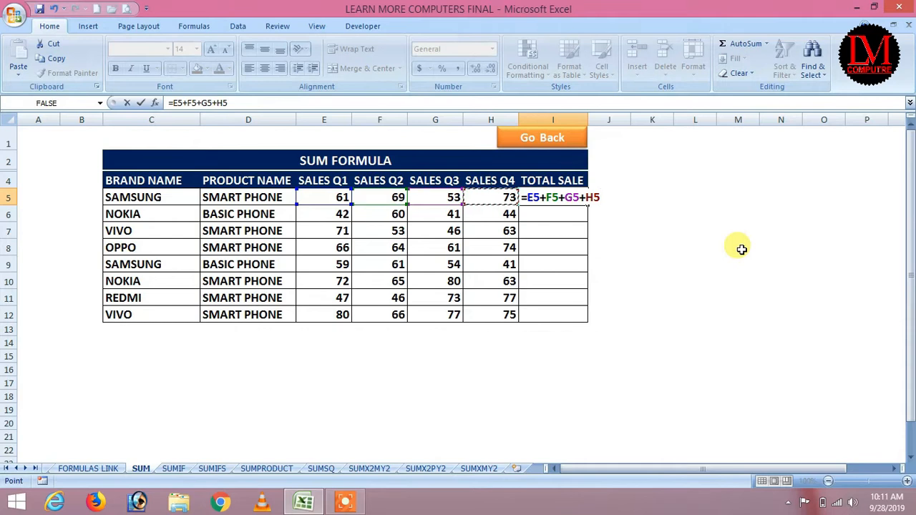
key(Return)
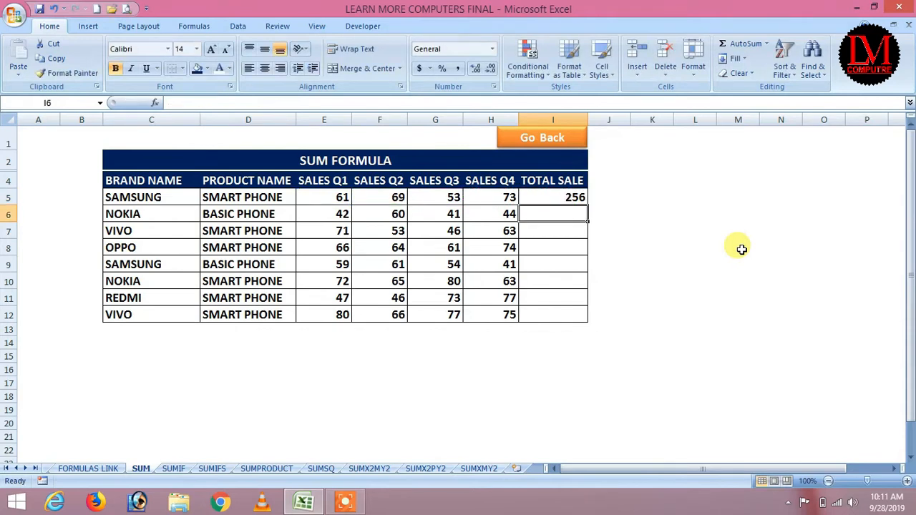
Step: Fill the I5 total formula down through I12, ending with 298 for VIVO
click(571, 198)
drag(587, 205, 597, 317)
click(620, 314)
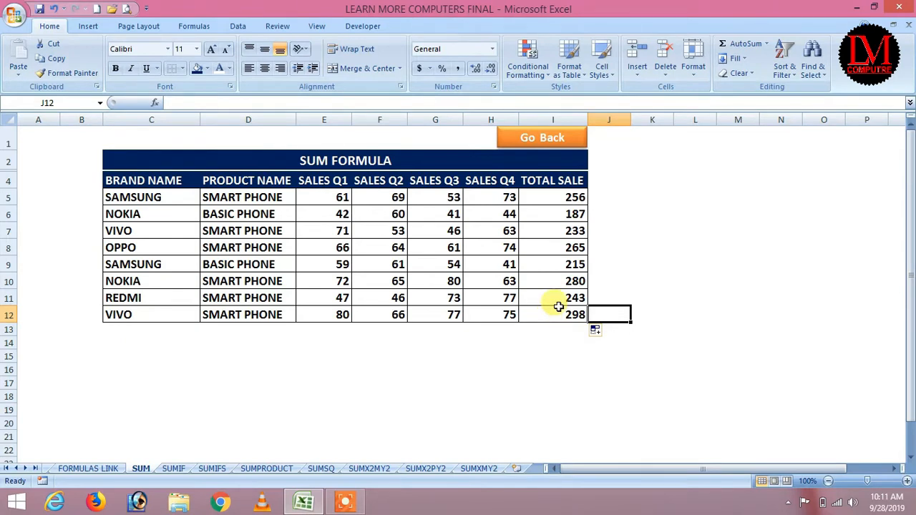
click(345, 502)
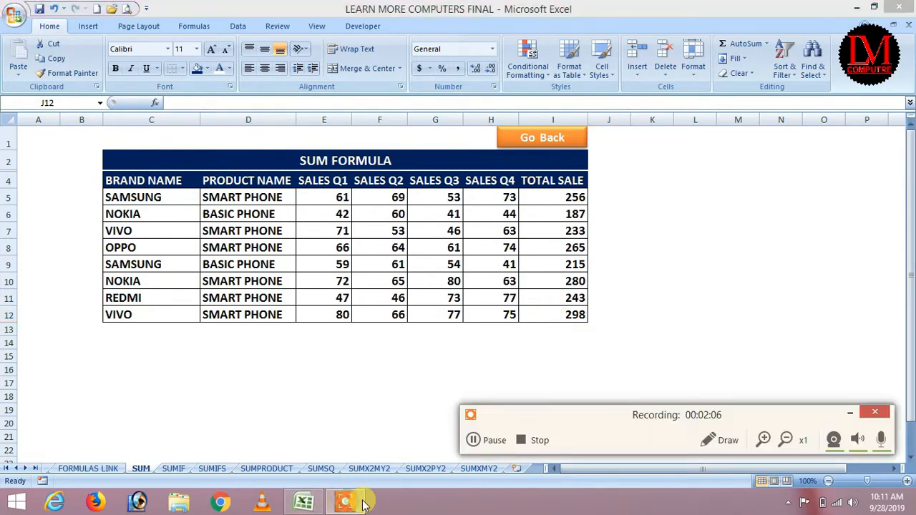
Step: Clear the existing TOTAL SALE values in I5:I12
click(487, 440)
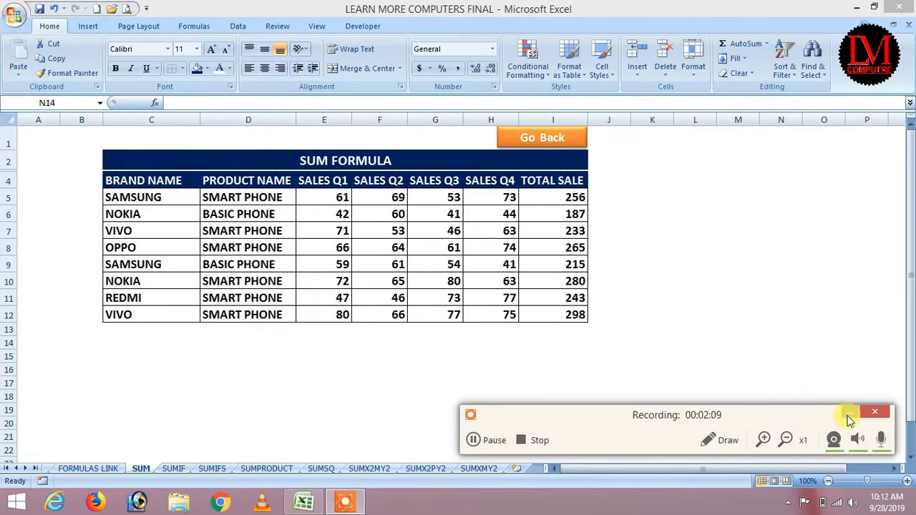
click(850, 413)
click(781, 342)
click(686, 247)
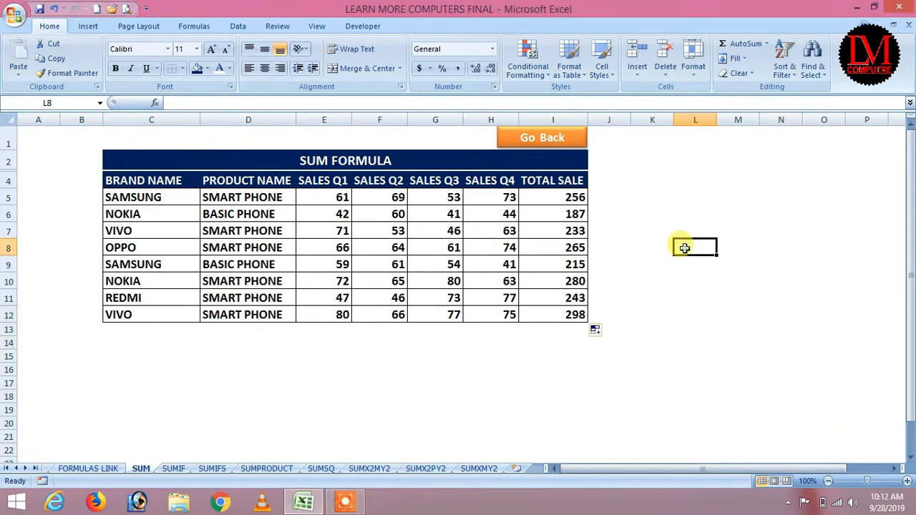
drag(556, 197, 565, 312)
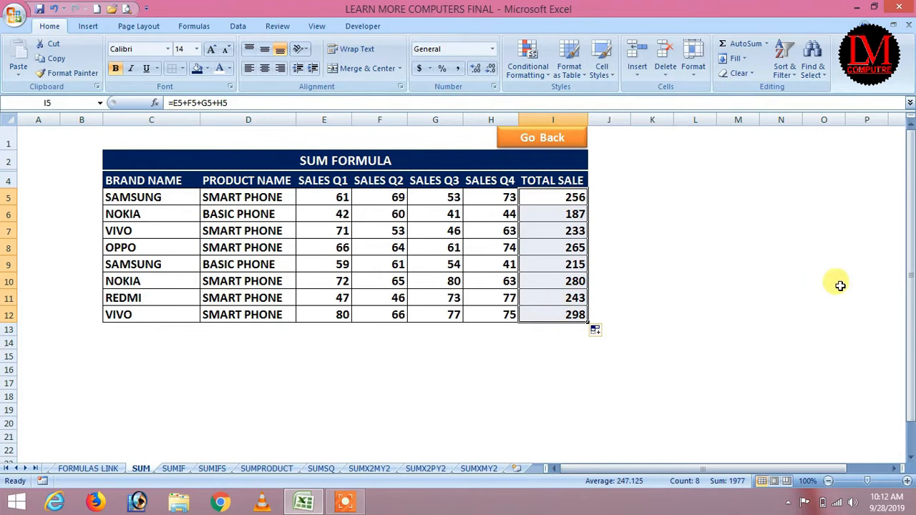
key(Delete)
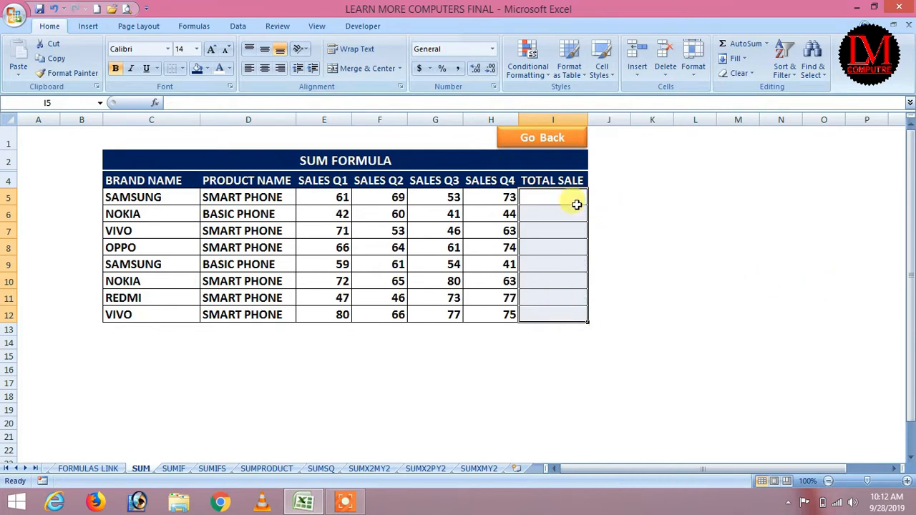
Step: Enter =SUM(E5:H5) in I5, giving 256
click(556, 197)
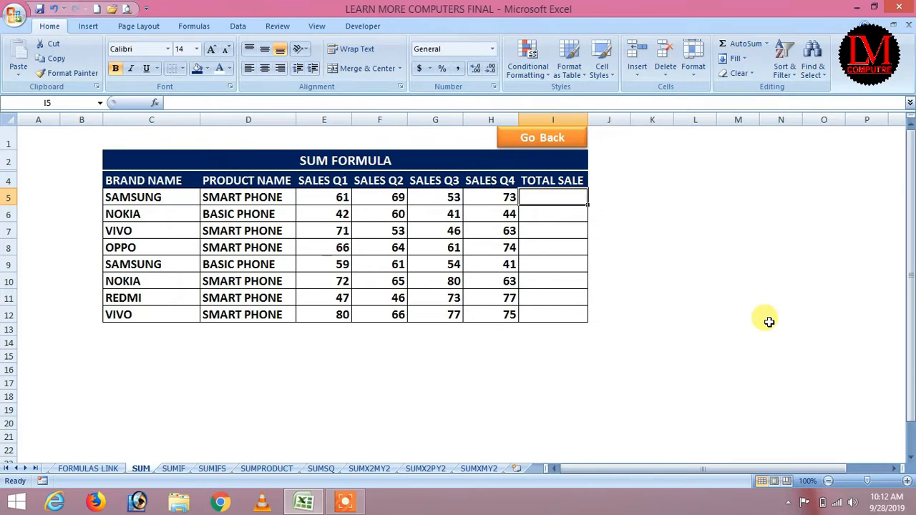
text(=sum)
key(Tab)
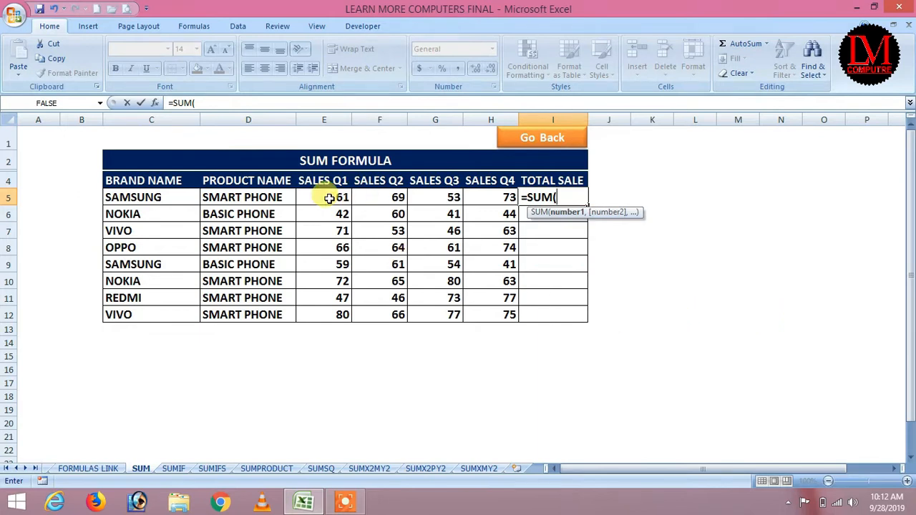
drag(329, 198, 499, 196)
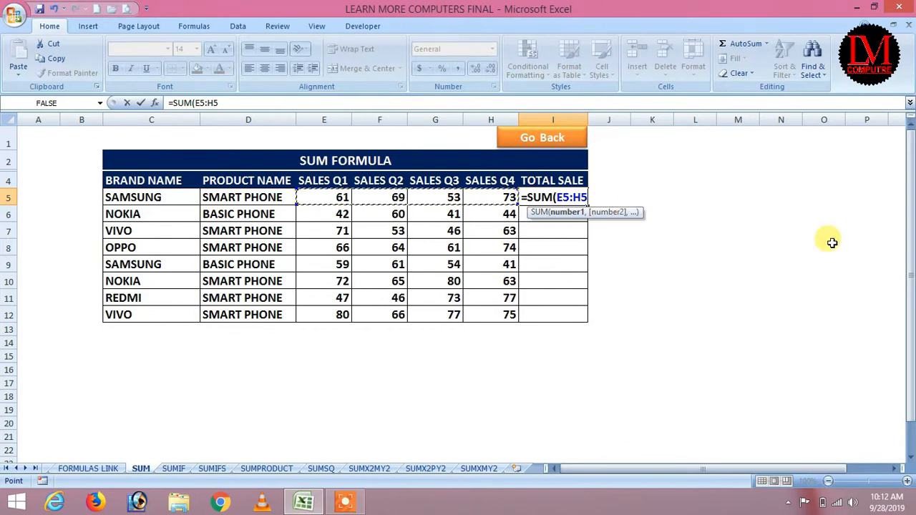
key(Return)
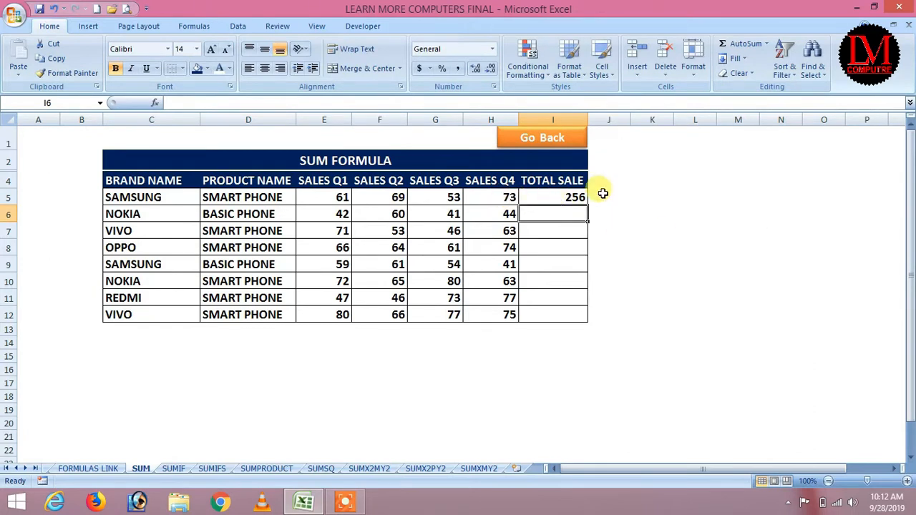
Step: Enter =SUM(E6:H6) in I6, giving 187, and fill it down to I12
text(=sum)
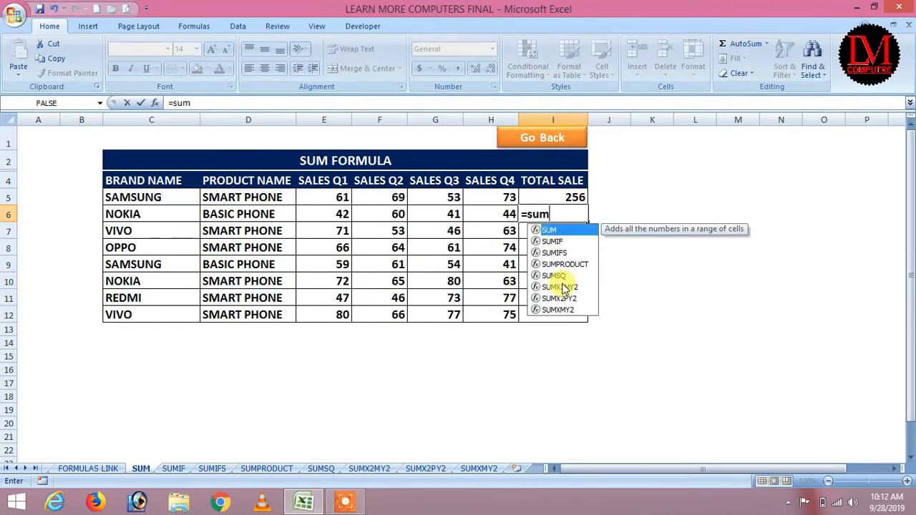
key(Tab)
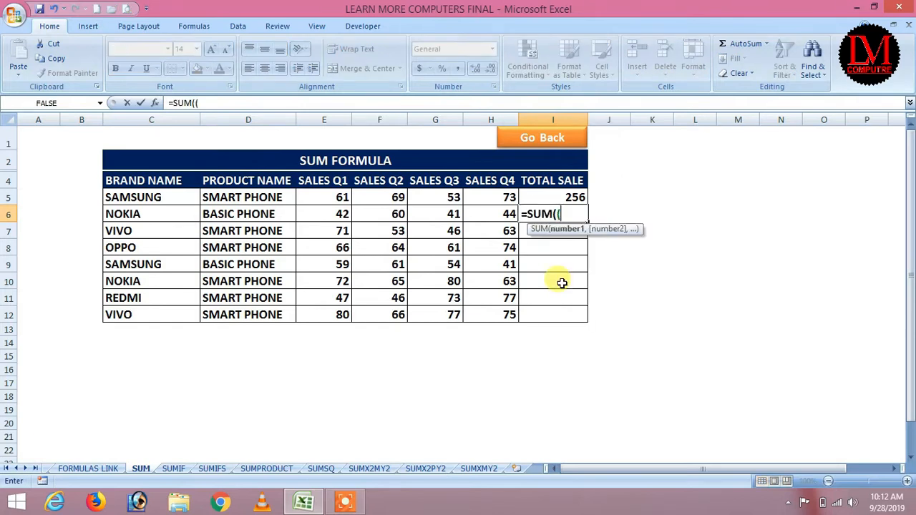
drag(342, 213, 477, 213)
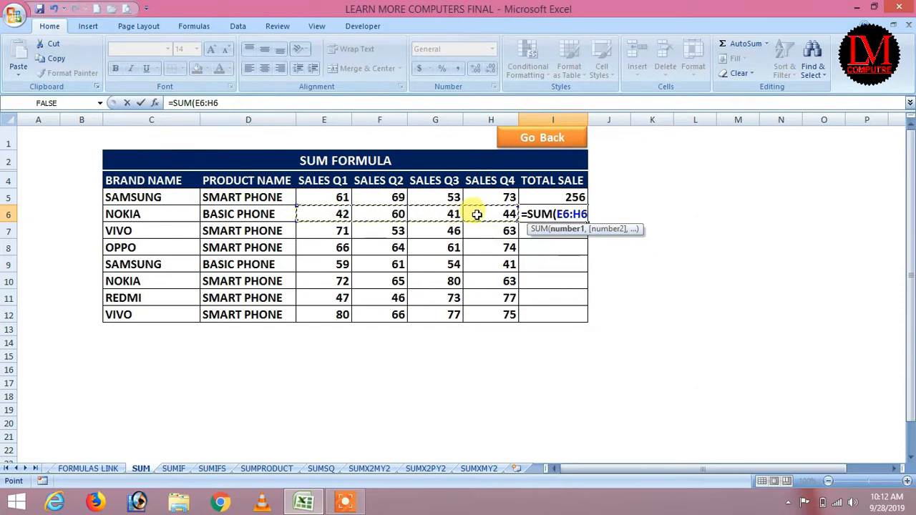
text())
key(Return)
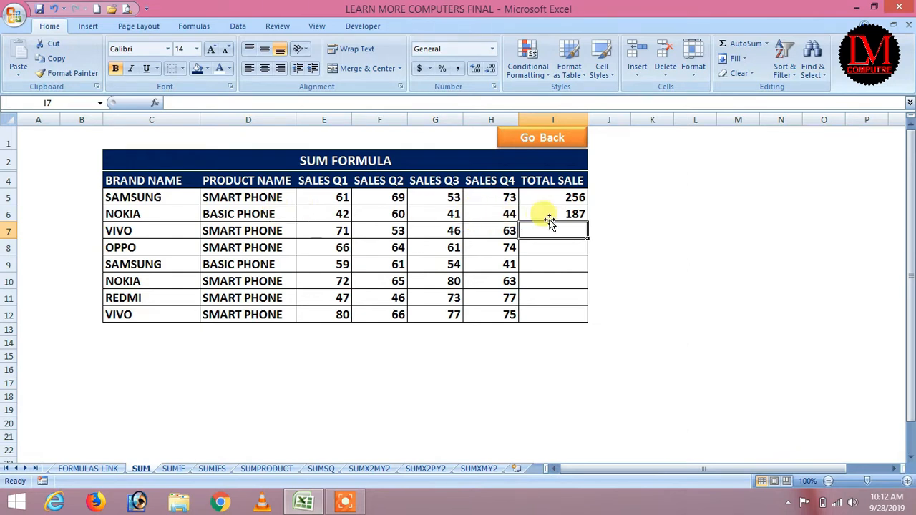
click(571, 216)
drag(587, 223, 588, 318)
click(670, 315)
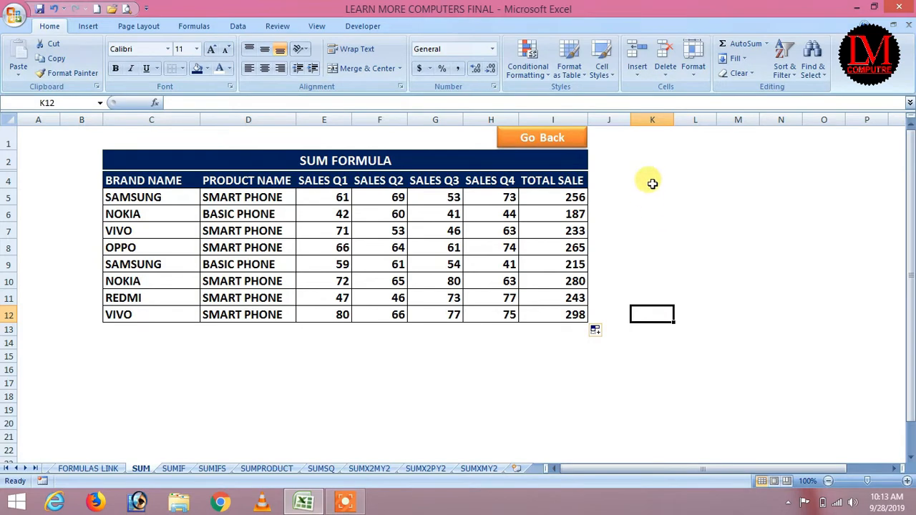
click(558, 143)
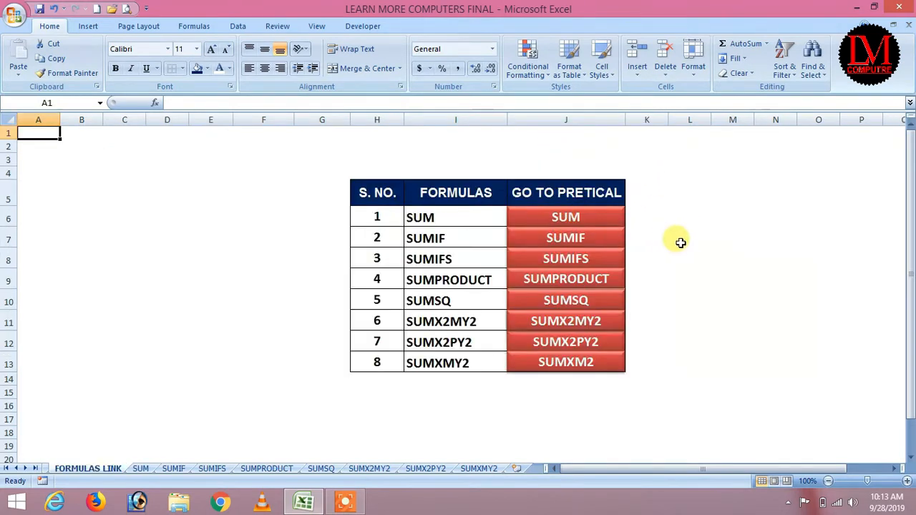
click(570, 248)
click(699, 292)
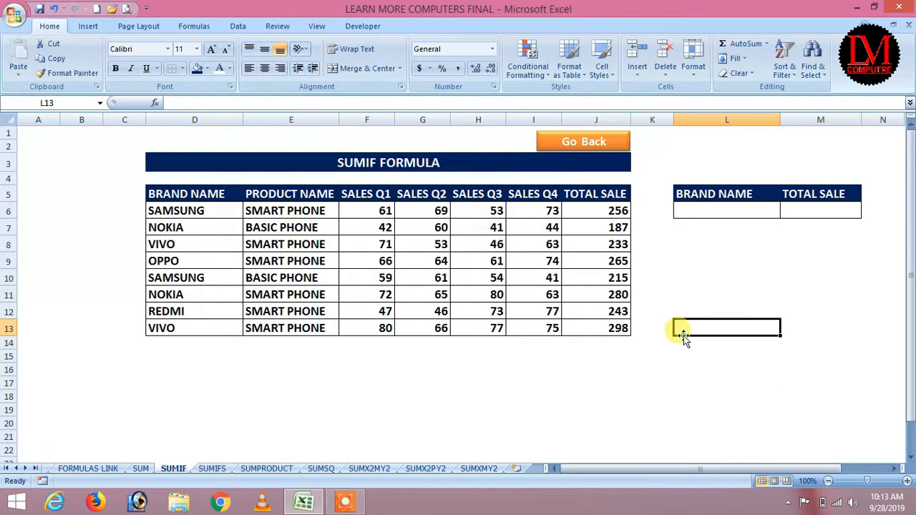
drag(206, 209, 211, 324)
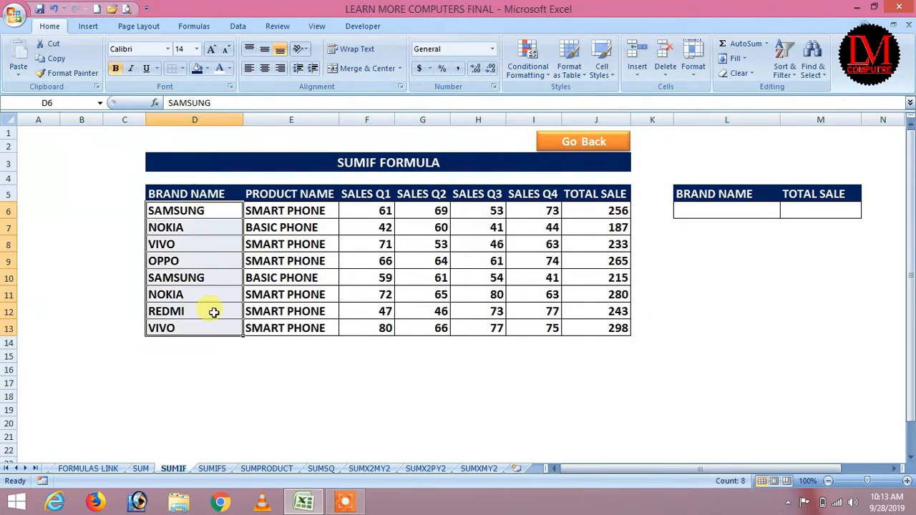
drag(303, 209, 309, 329)
drag(372, 211, 543, 330)
drag(605, 210, 601, 329)
click(716, 291)
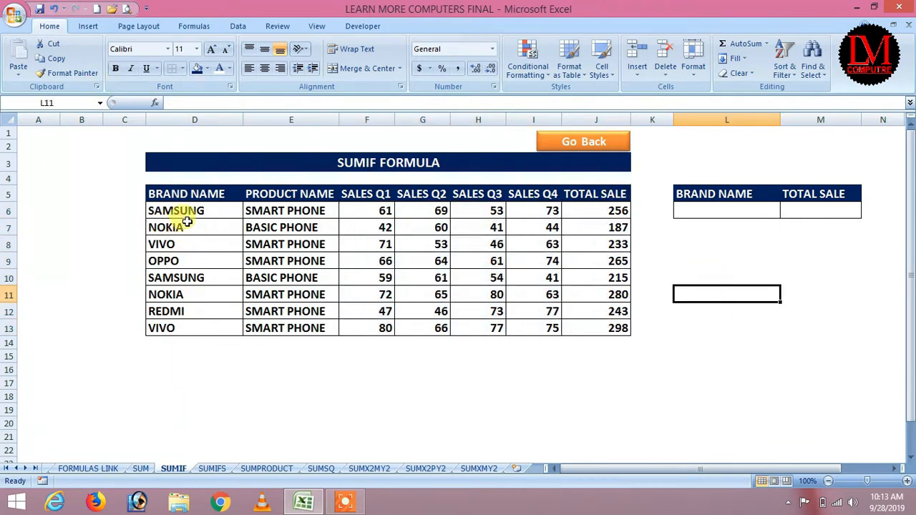
drag(184, 207, 189, 329)
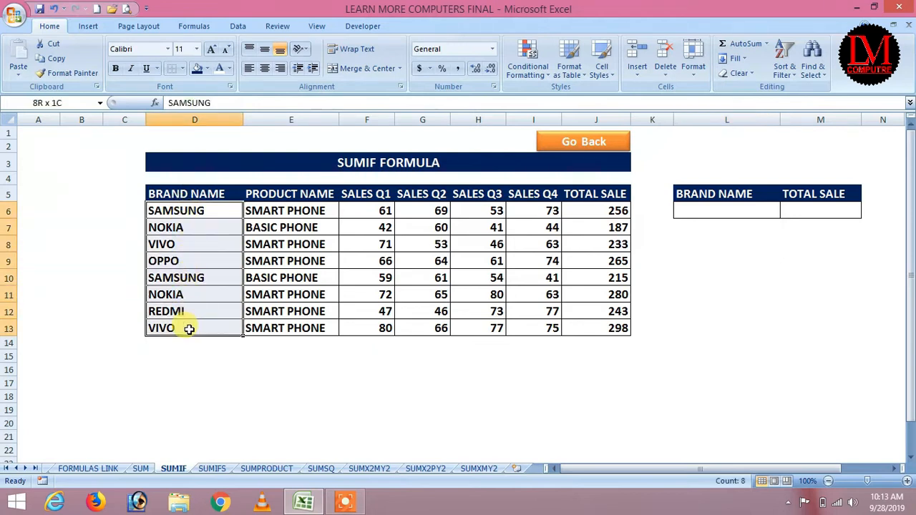
click(466, 394)
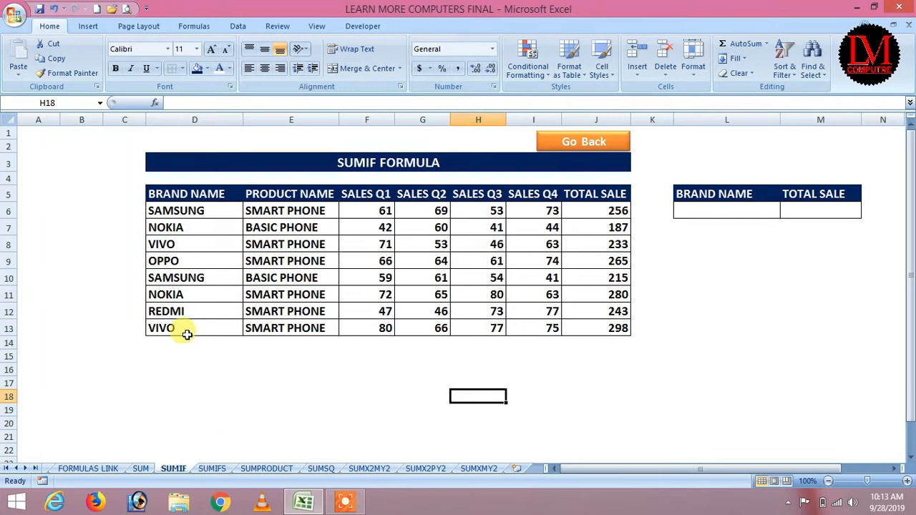
click(183, 227)
click(182, 246)
click(169, 260)
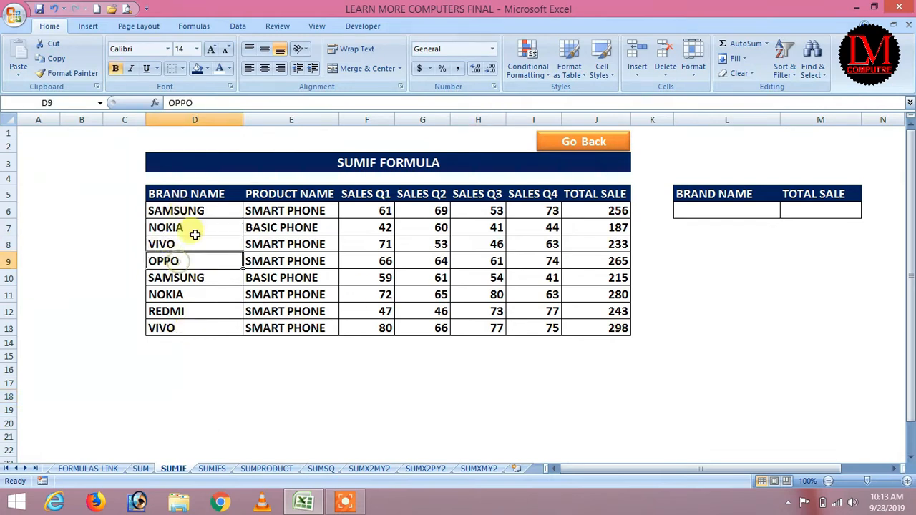
click(228, 213)
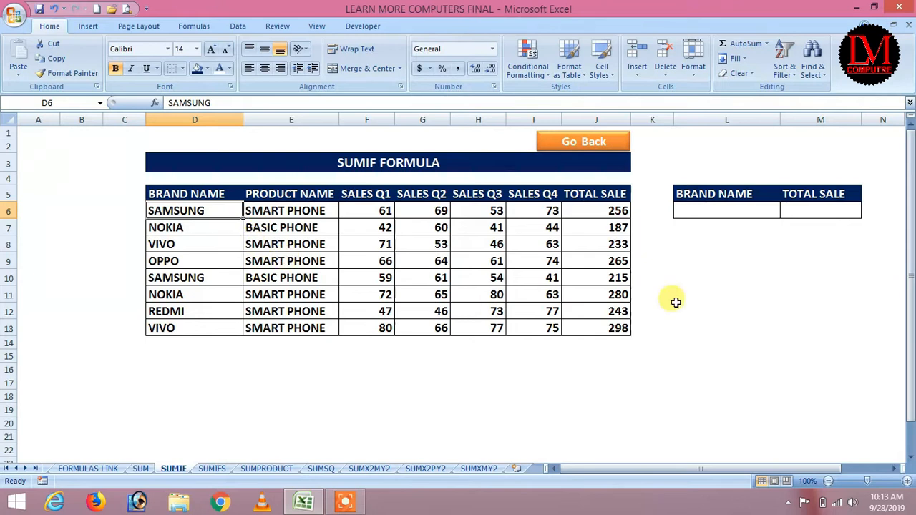
click(687, 264)
Step: Enter =J6+J10 in L9 to add SAMSUNG's totals 256 and 215, giving 471
text(=)
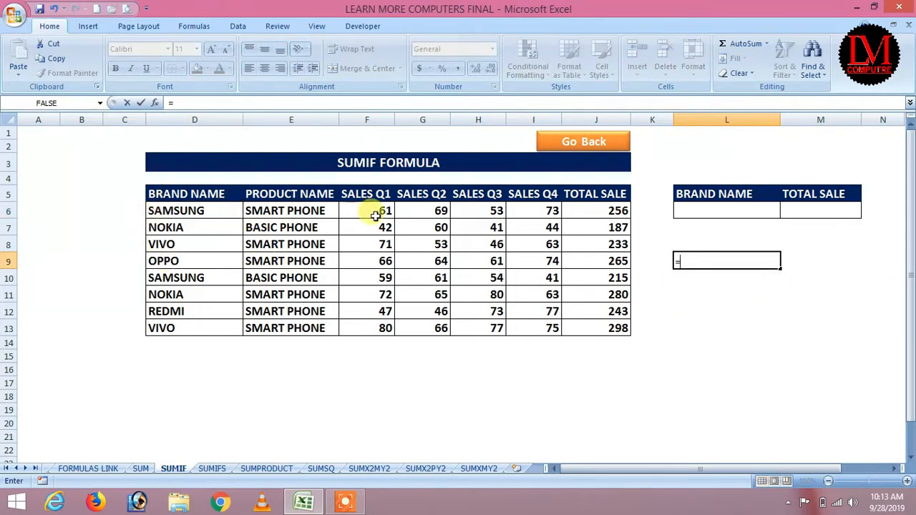
click(604, 212)
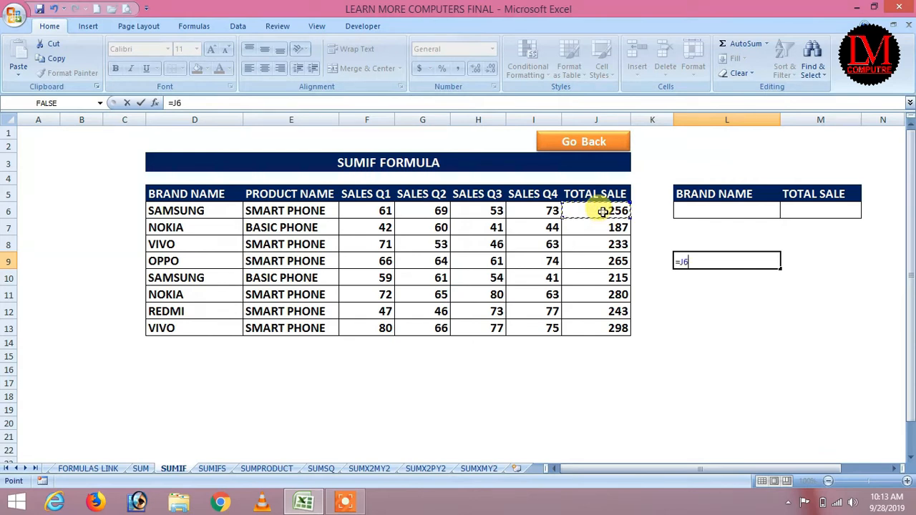
text(+)
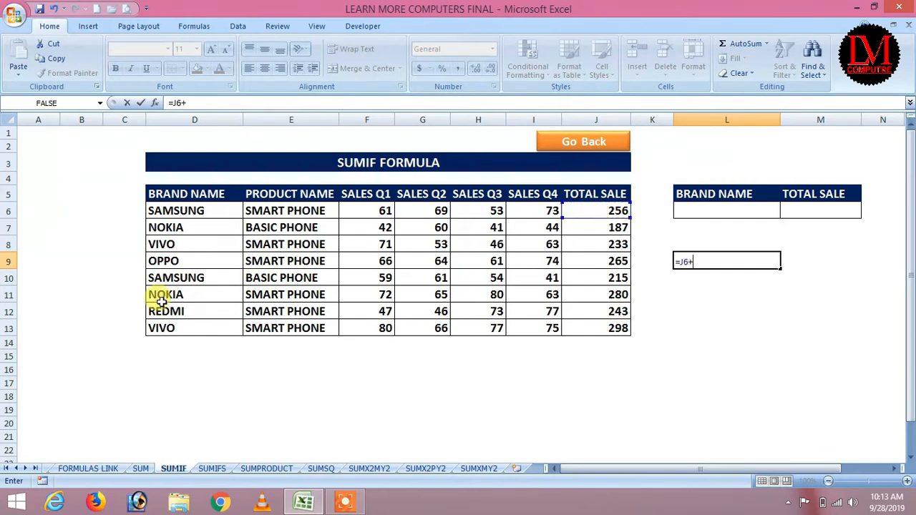
click(604, 279)
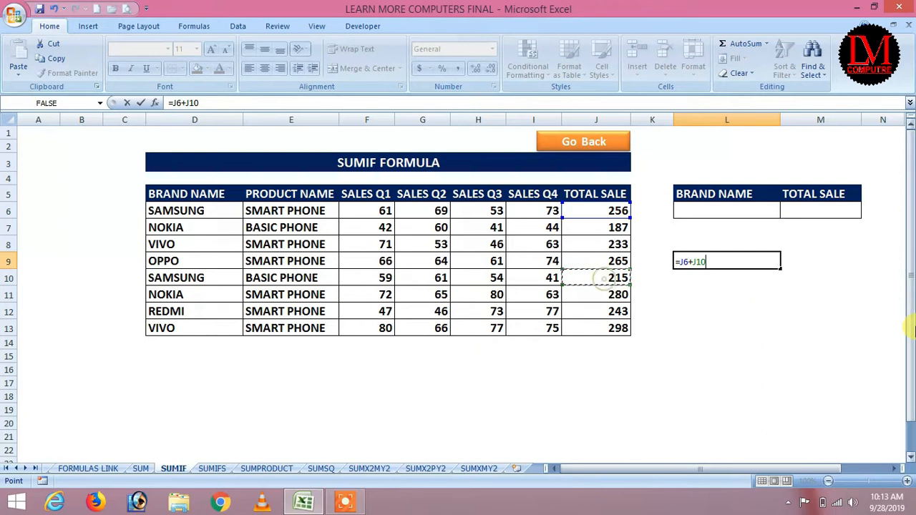
key(Return)
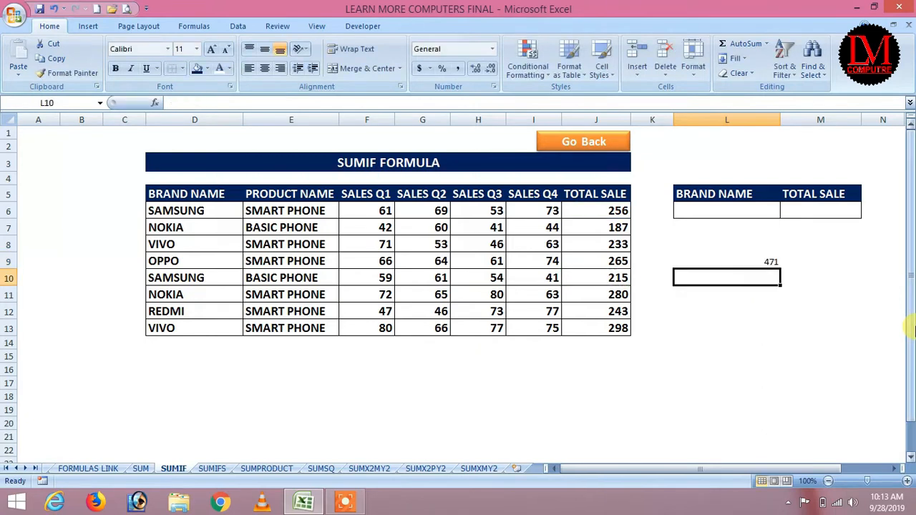
Step: Make the 471 result in L9 bold at font size 14
click(732, 260)
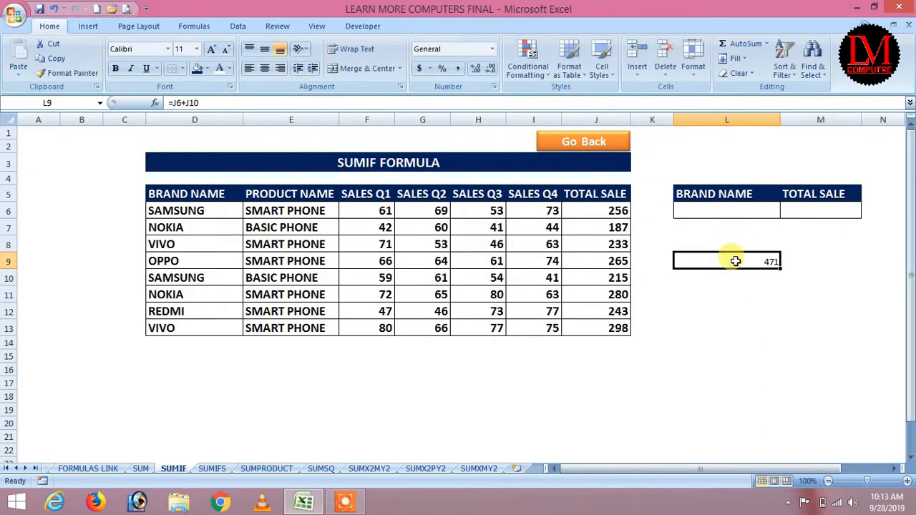
click(211, 48)
click(211, 48)
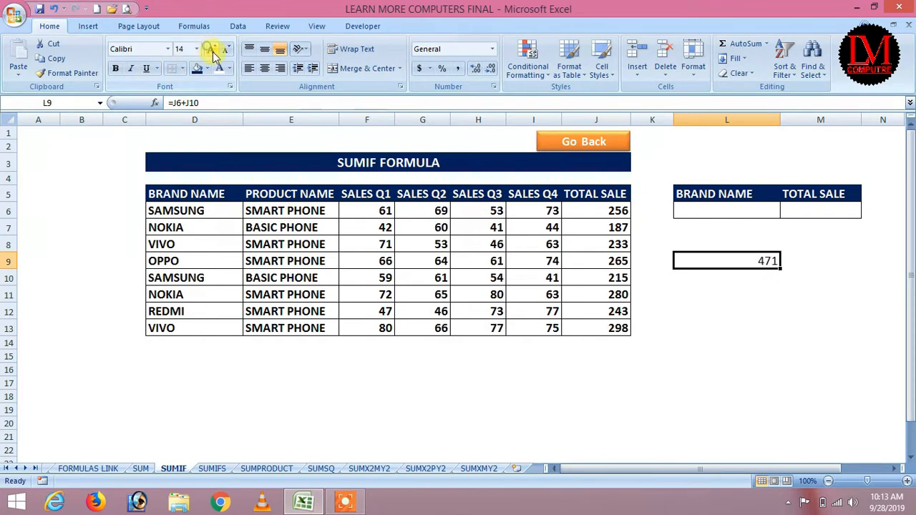
click(115, 68)
click(752, 291)
click(736, 262)
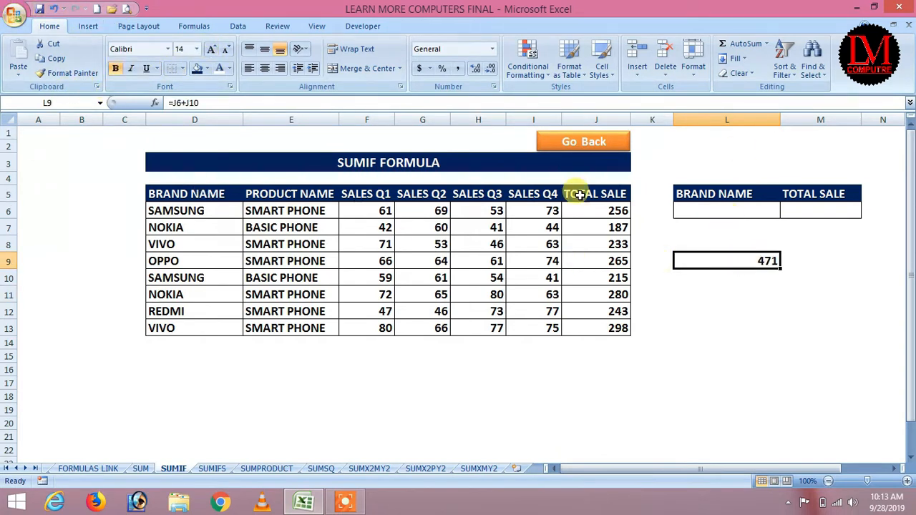
click(812, 210)
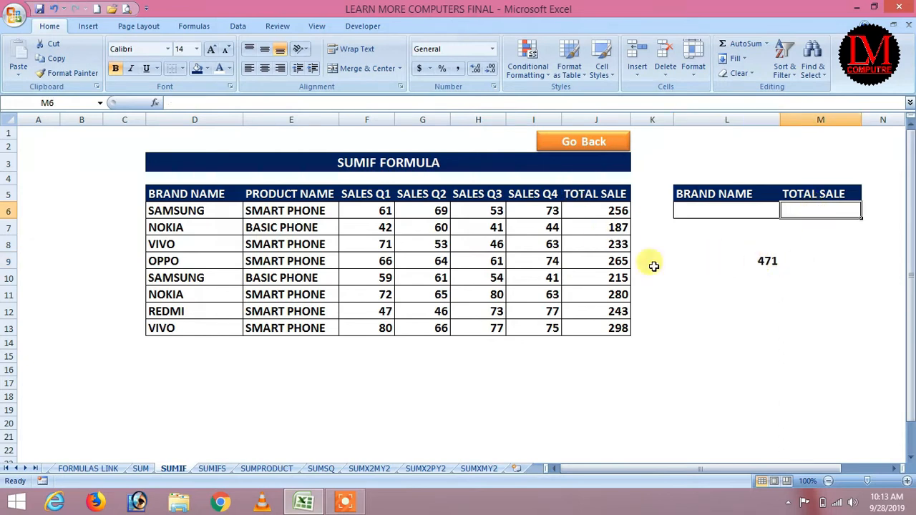
Step: Enter =SUMIF(D6:D13,L6,J6:J13) in M6, which shows 0 while L6 is empty
text(=su)
double_click(822, 307)
text(if)
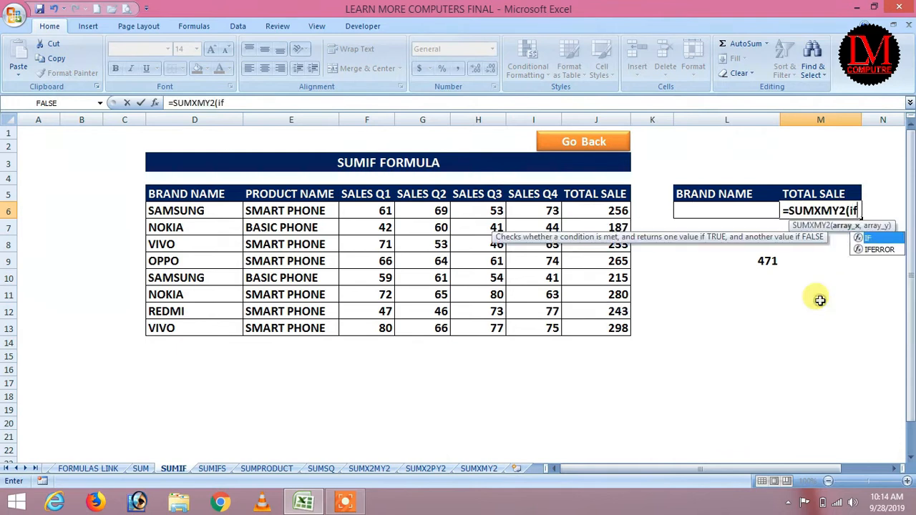
key(BackSpace)
key(BackSpace)
key(BackSpace)
key(BackSpace)
key(BackSpace)
key(BackSpace)
key(BackSpace)
key(BackSpace)
key(BackSpace)
key(BackSpace)
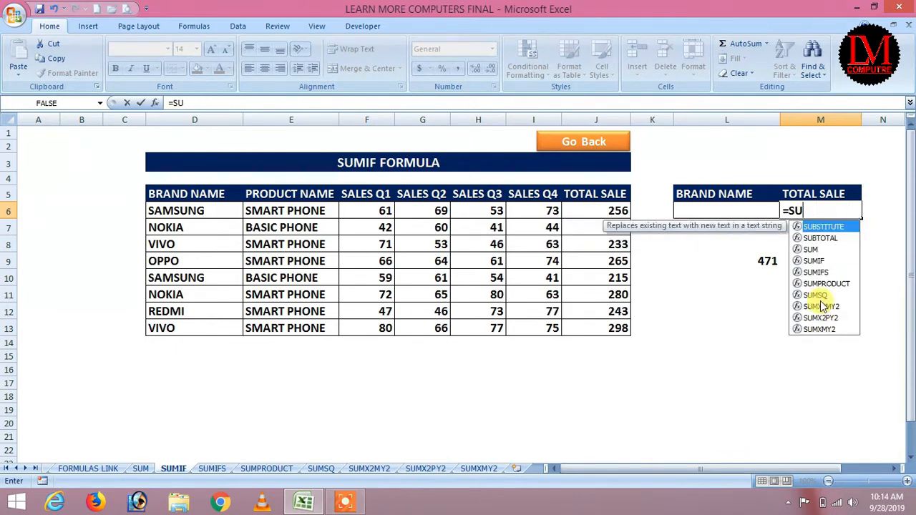
text(sum)
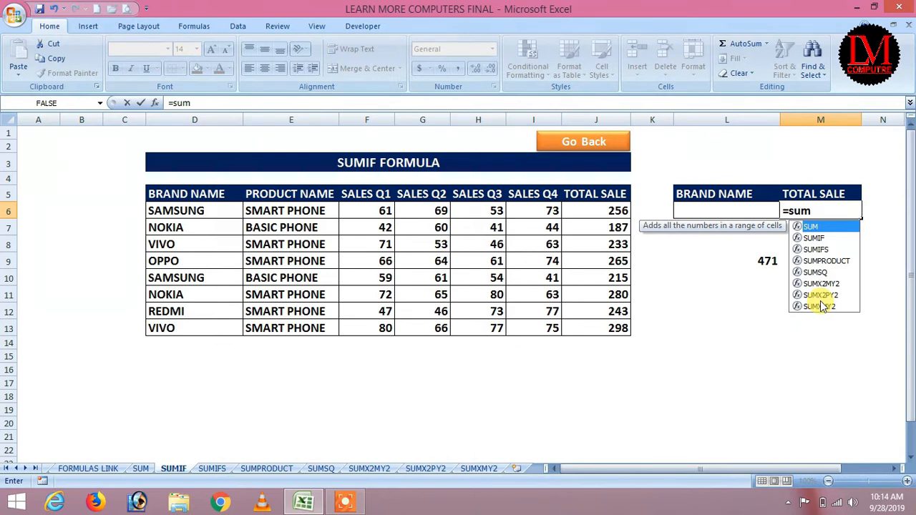
text(if)
key(Tab)
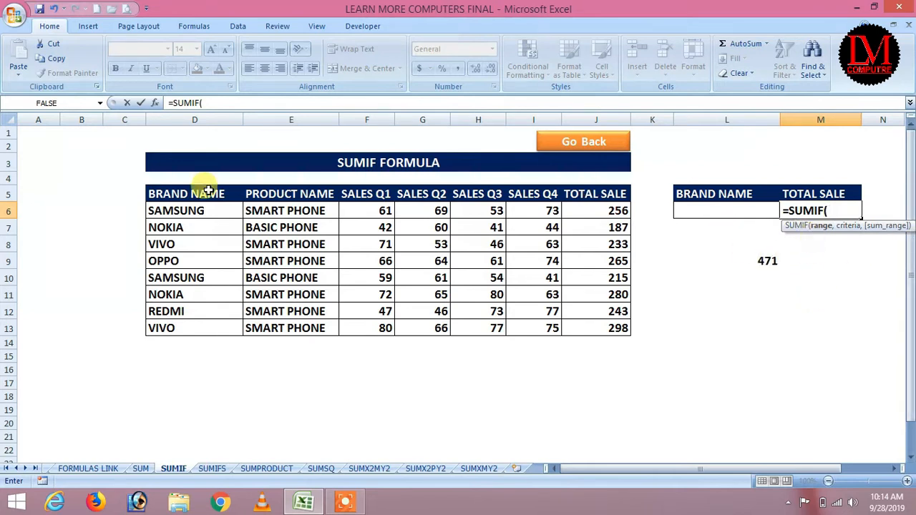
drag(186, 209, 183, 331)
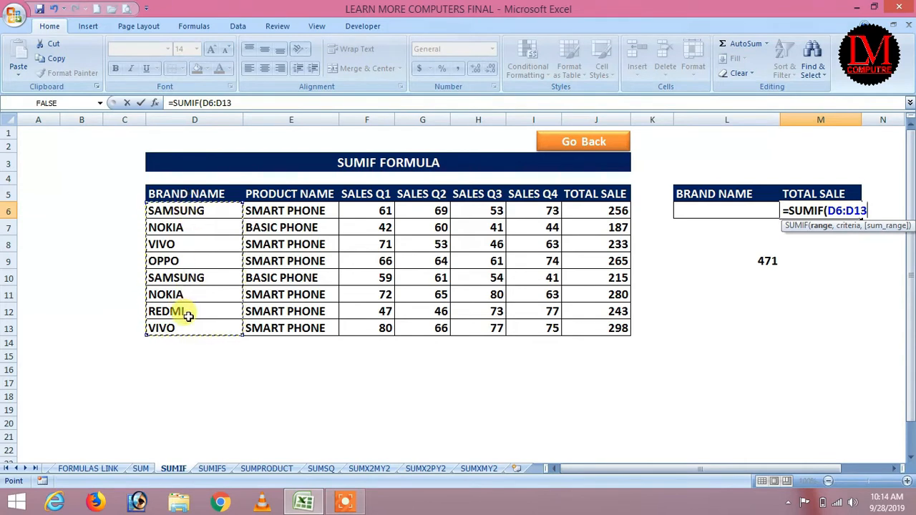
text(,)
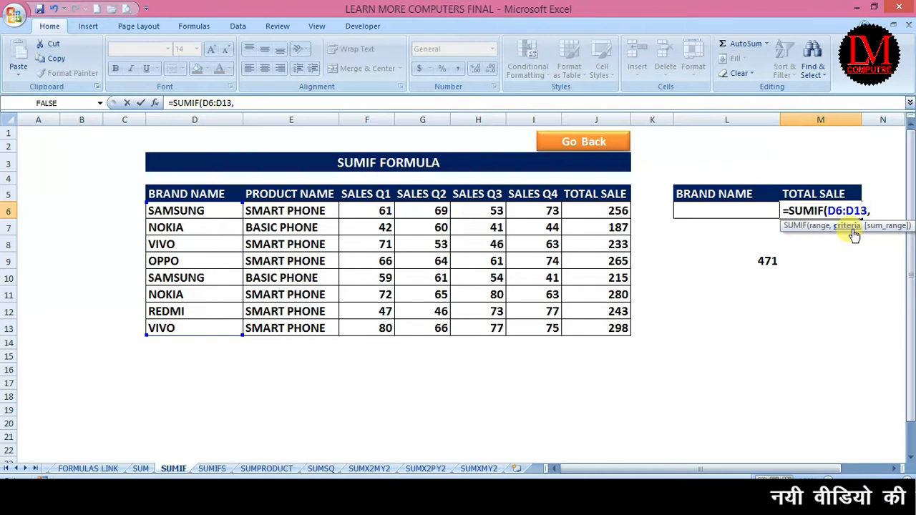
click(710, 209)
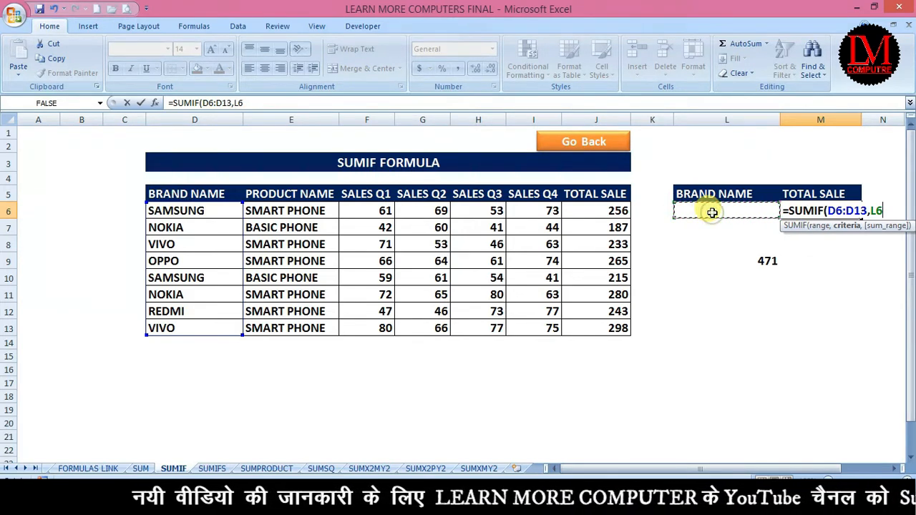
text(,)
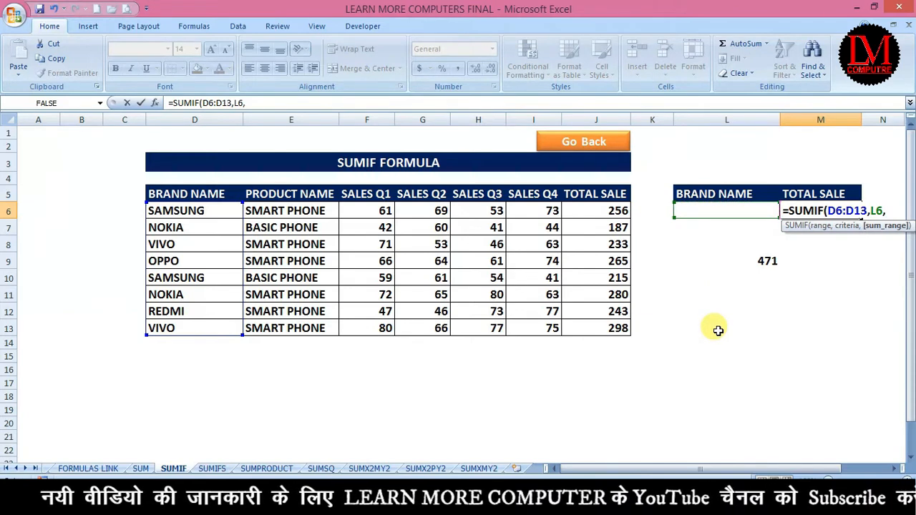
drag(598, 210, 601, 332)
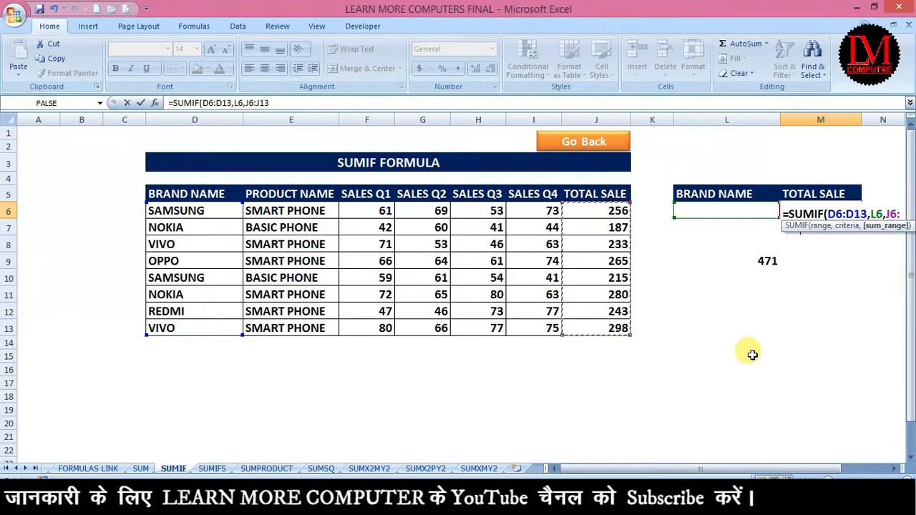
text())
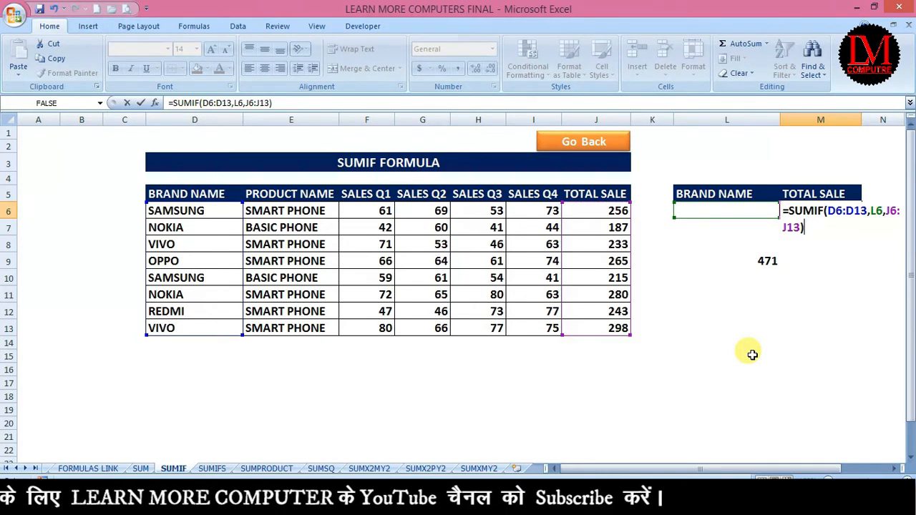
key(Return)
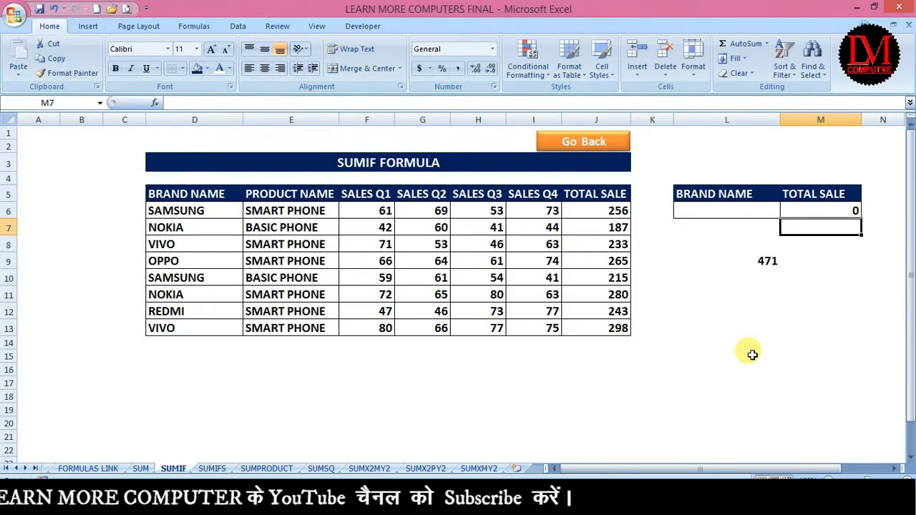
Step: Pick SAMSUNG from the brand dropdown list in L6
click(701, 213)
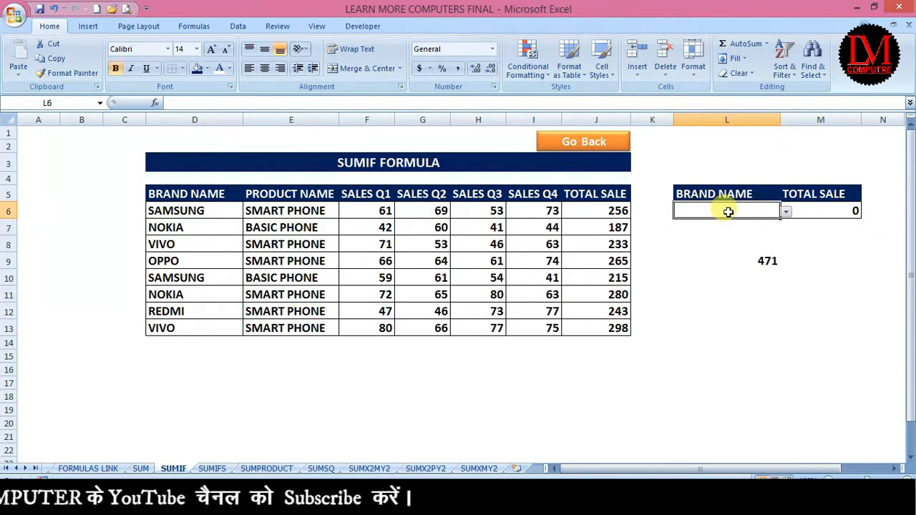
click(785, 212)
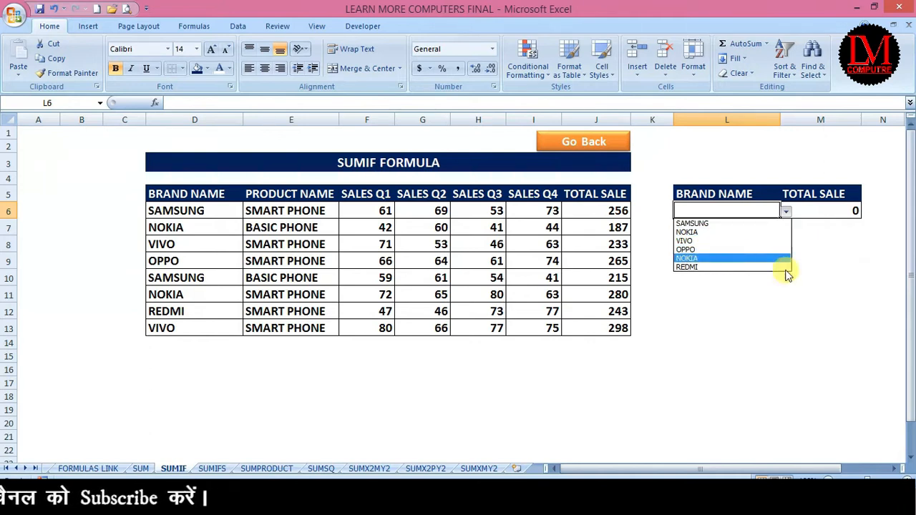
click(786, 389)
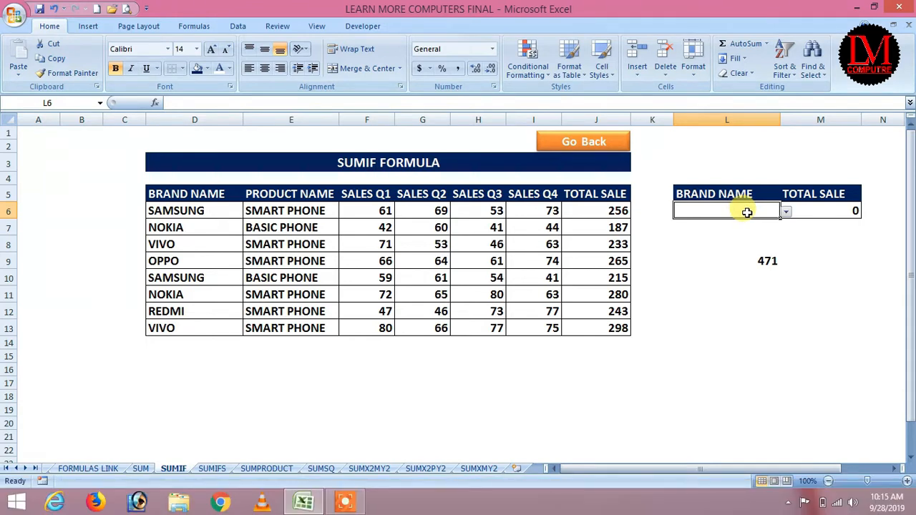
click(786, 215)
click(723, 223)
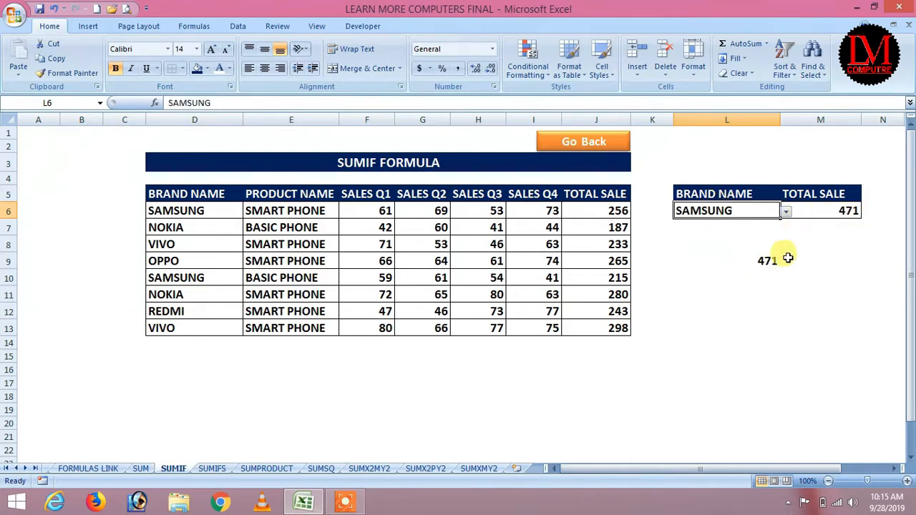
Step: Switch L6 to NOKIA so M6 shows 467, and check L9's manual sum
click(786, 212)
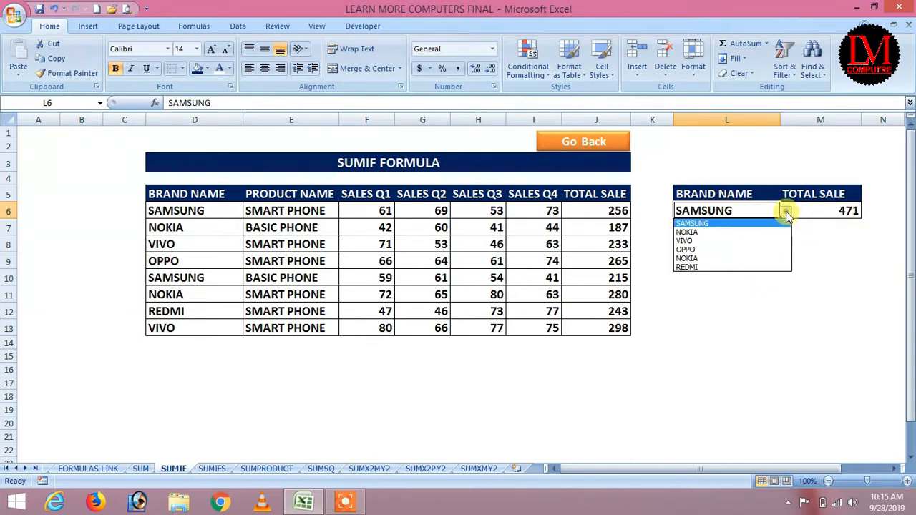
click(700, 233)
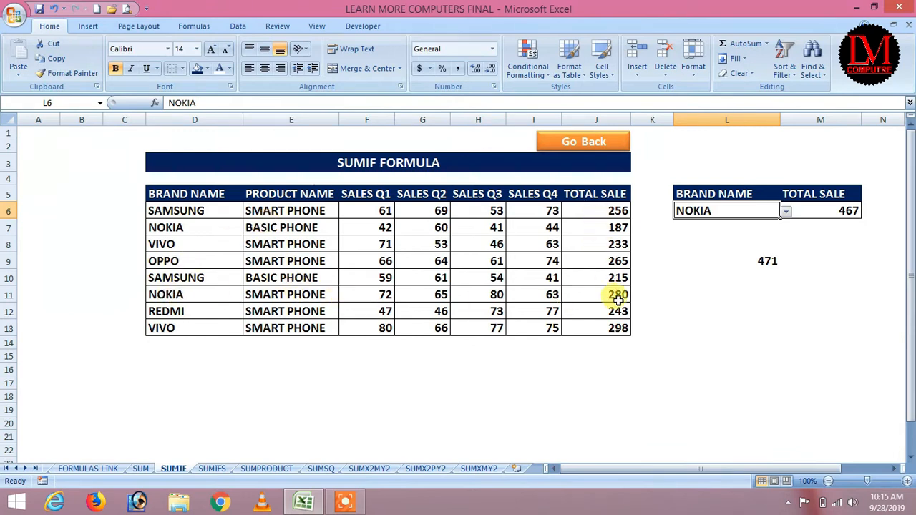
click(753, 262)
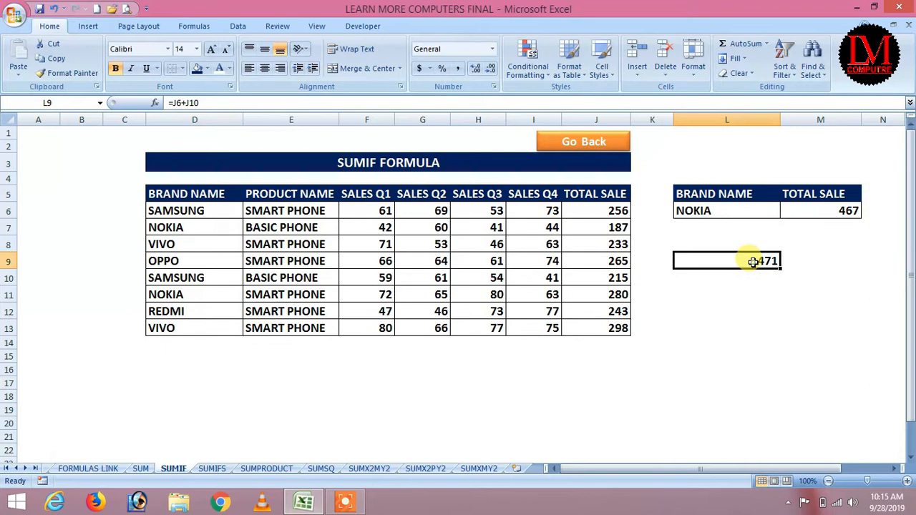
click(700, 210)
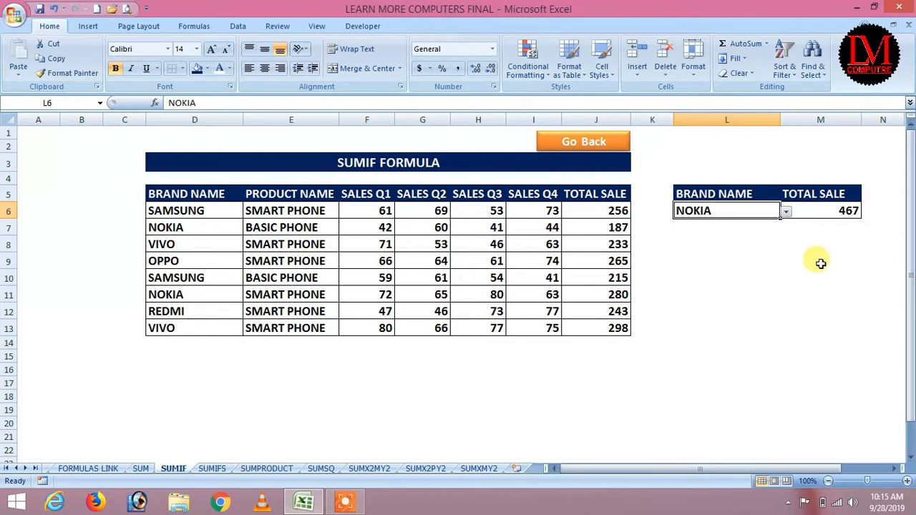
Step: Go back to the FORMULAS LINK sheet and follow the SUMIFS link to its practice sheet
click(593, 146)
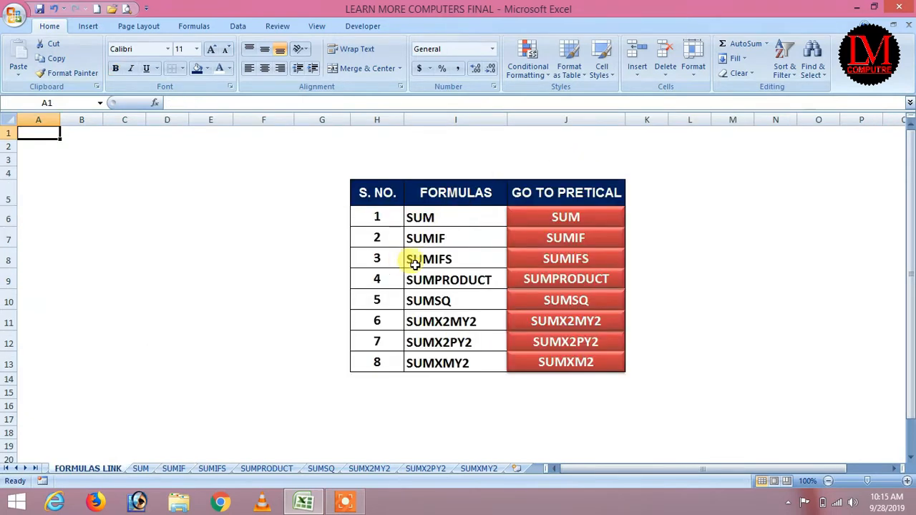
click(566, 265)
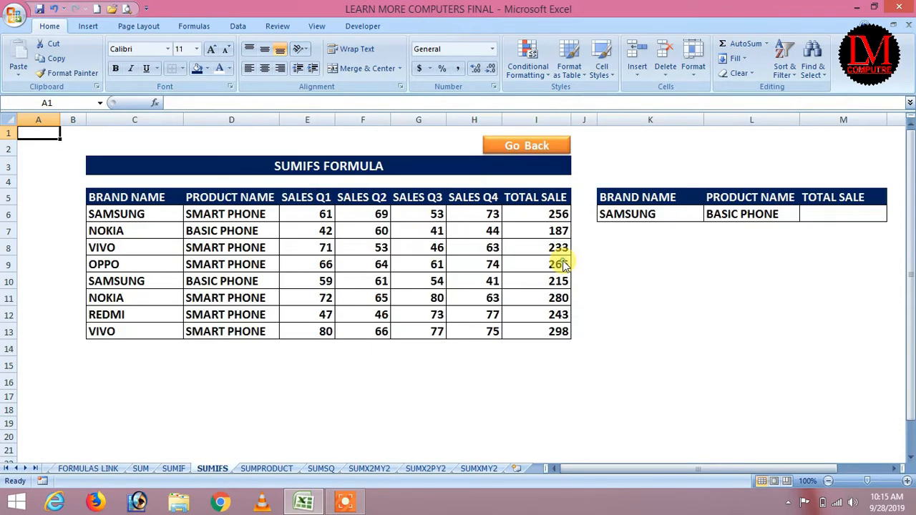
click(644, 280)
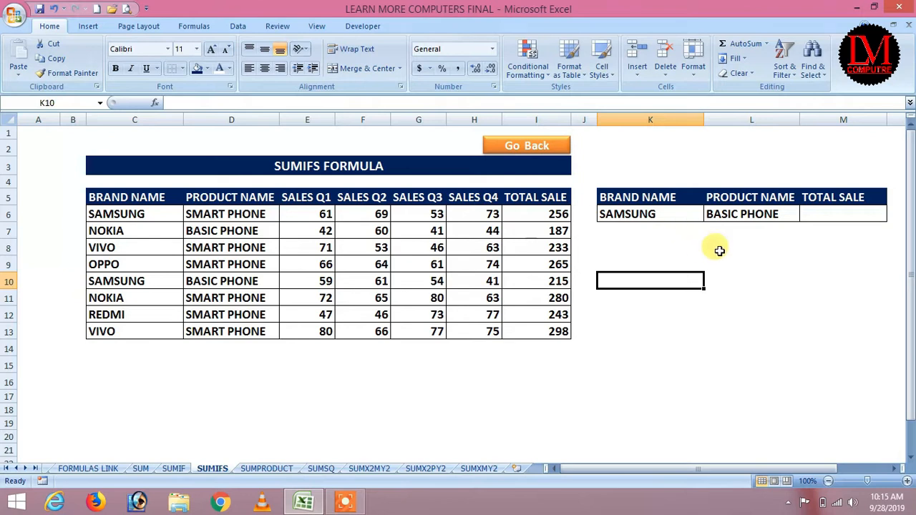
click(836, 209)
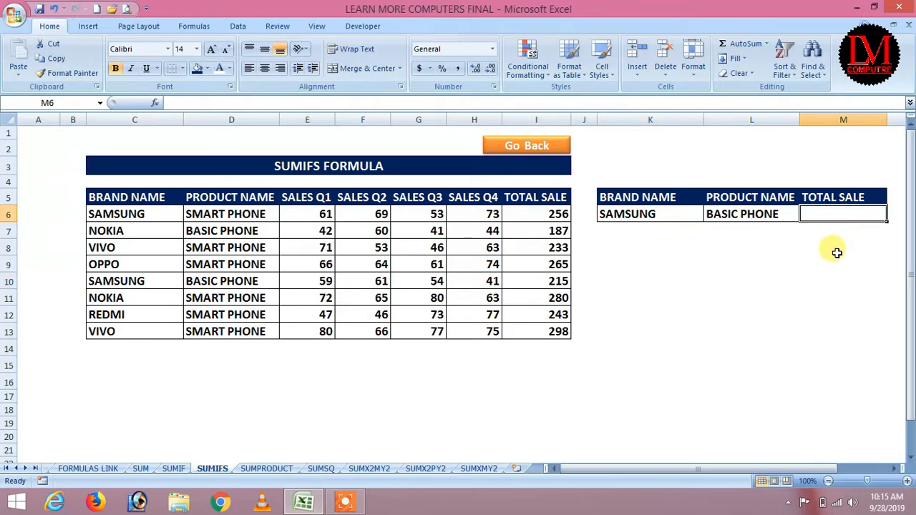
Step: Enter =SUMIFS(I6:I13,C6:C13,K6,D6:D13,L6) in M6, returning 215 for SAMSUNG BASIC PHONE
text(=s)
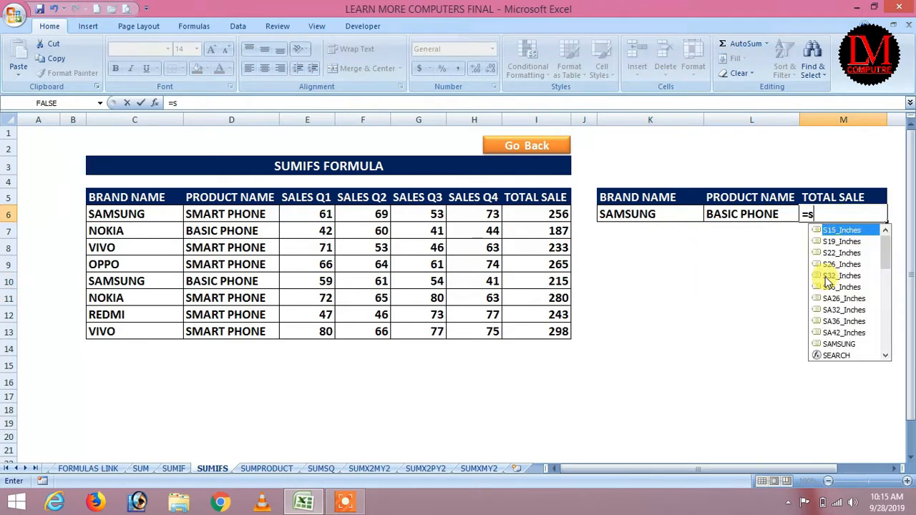
text(umifs)
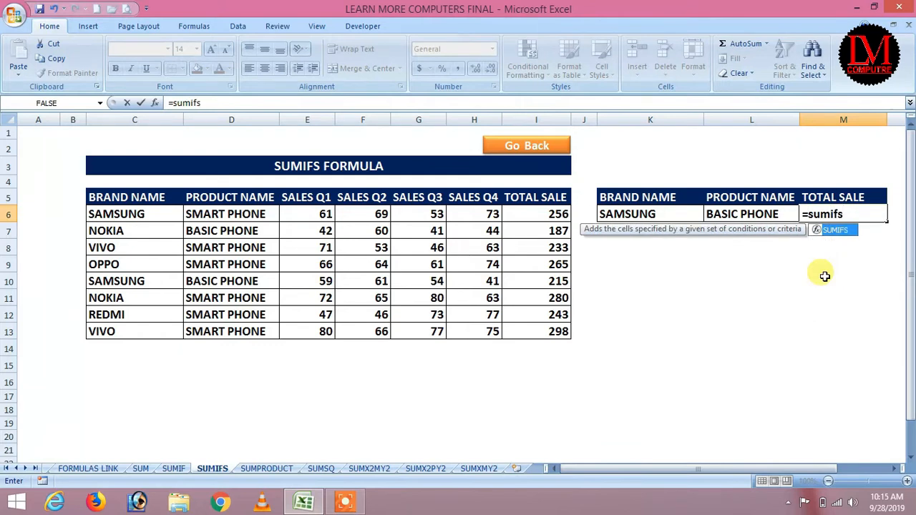
text(()
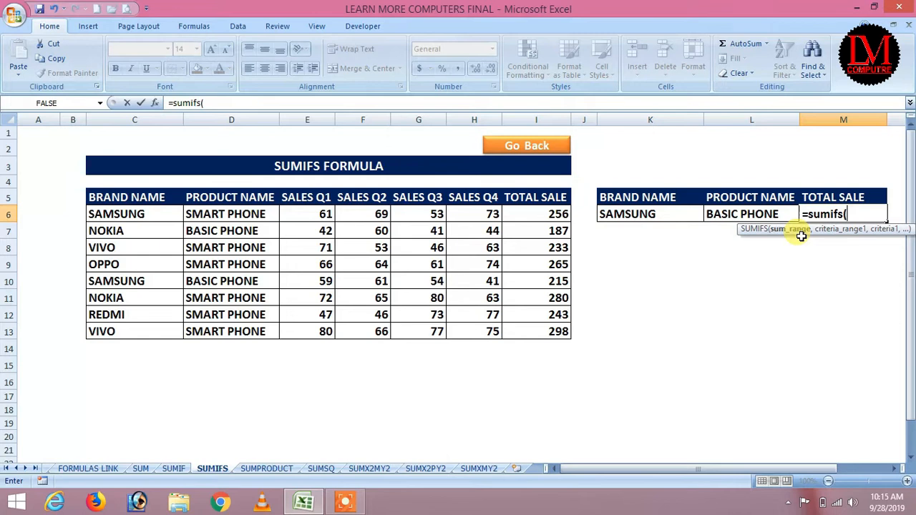
drag(527, 213, 536, 324)
text(,)
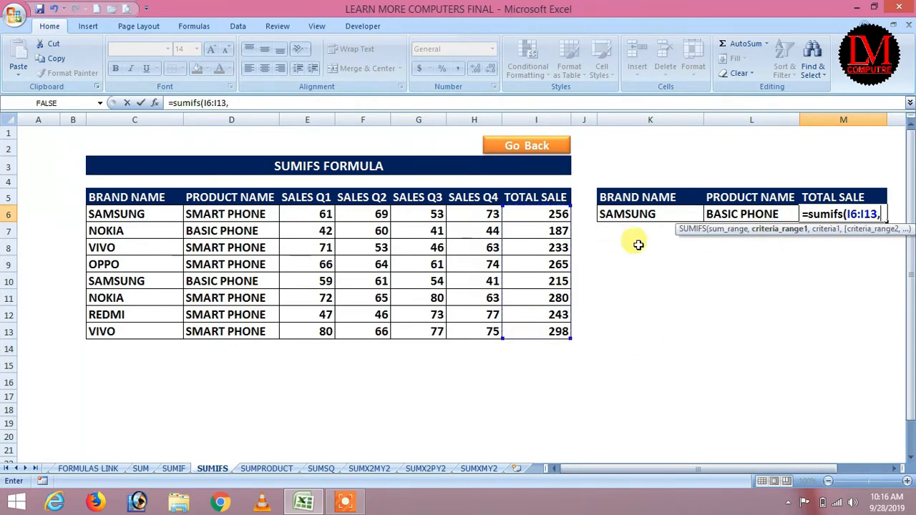
drag(127, 212, 136, 332)
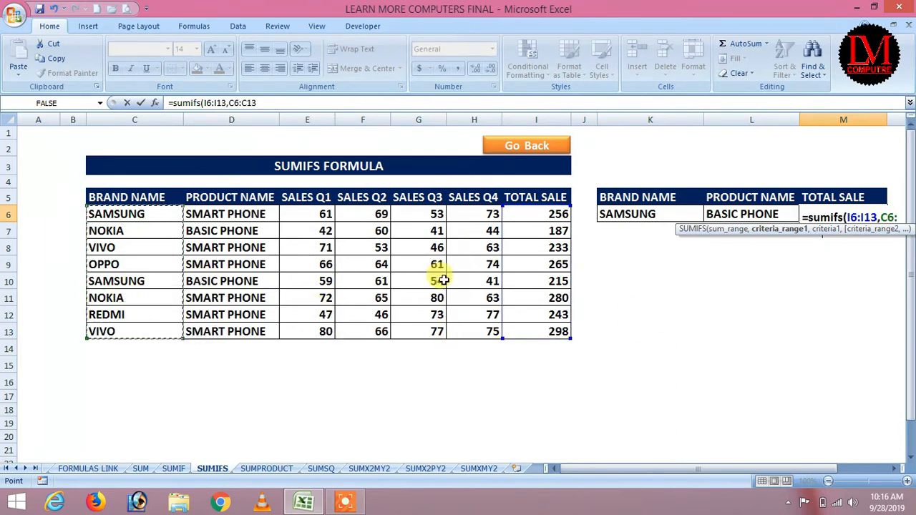
text(,)
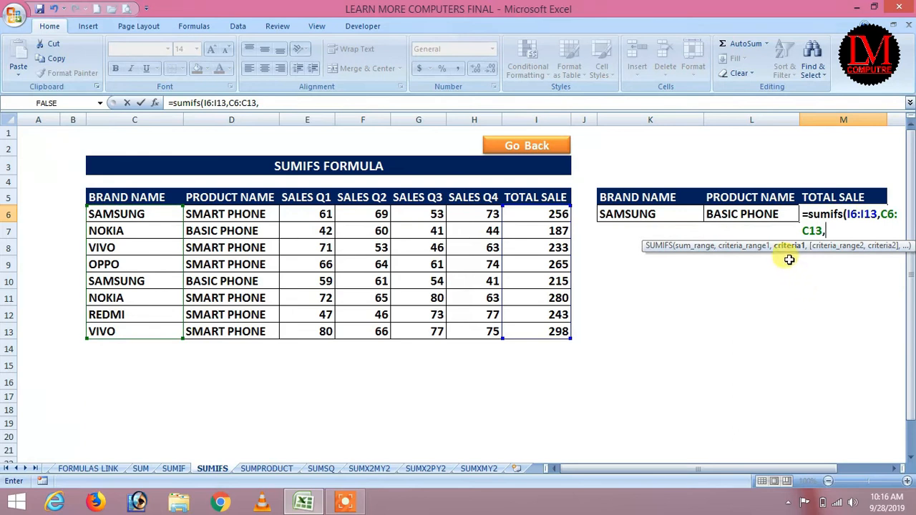
click(636, 212)
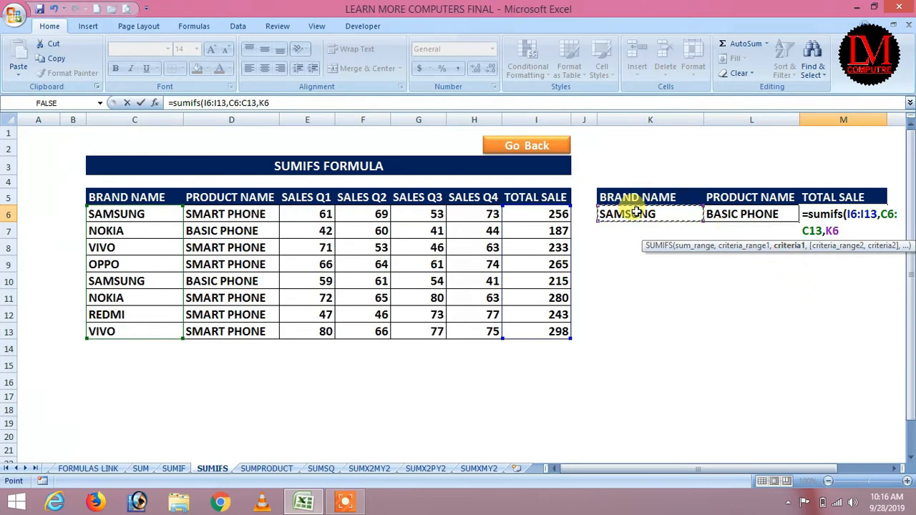
text(,)
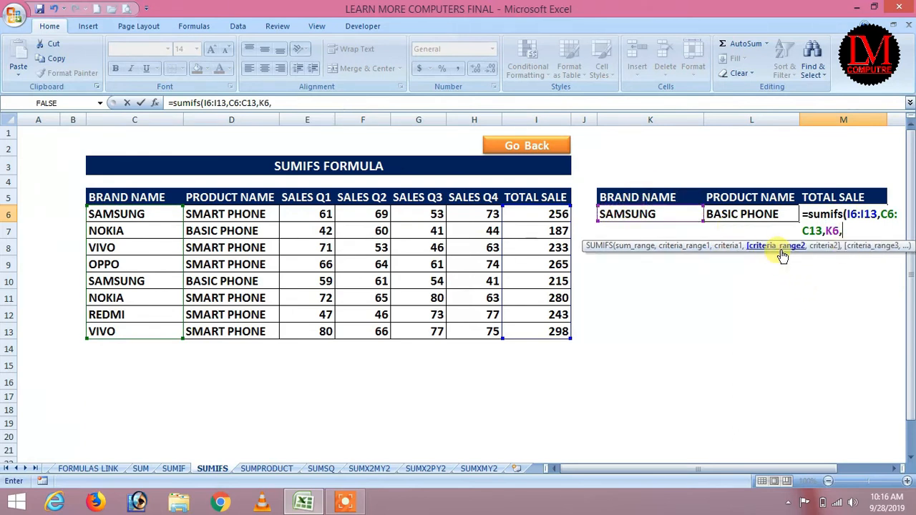
drag(207, 214, 215, 326)
text(,)
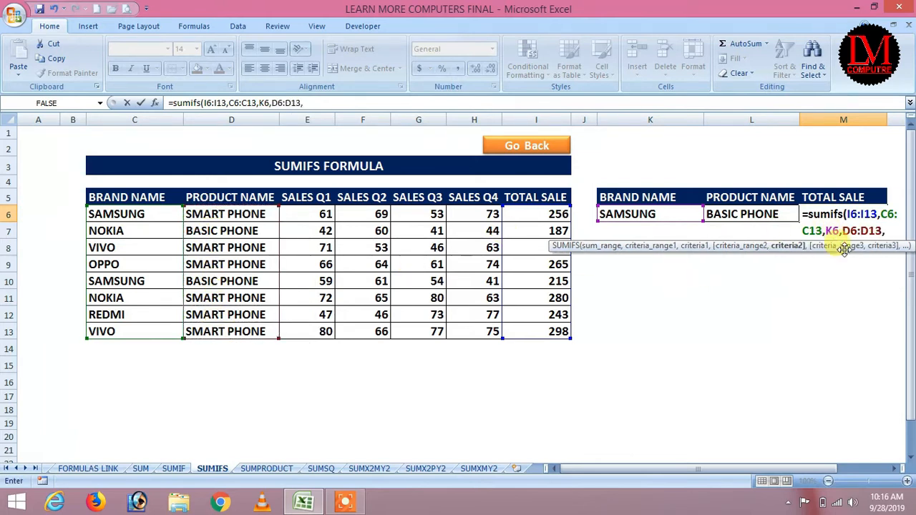
click(735, 214)
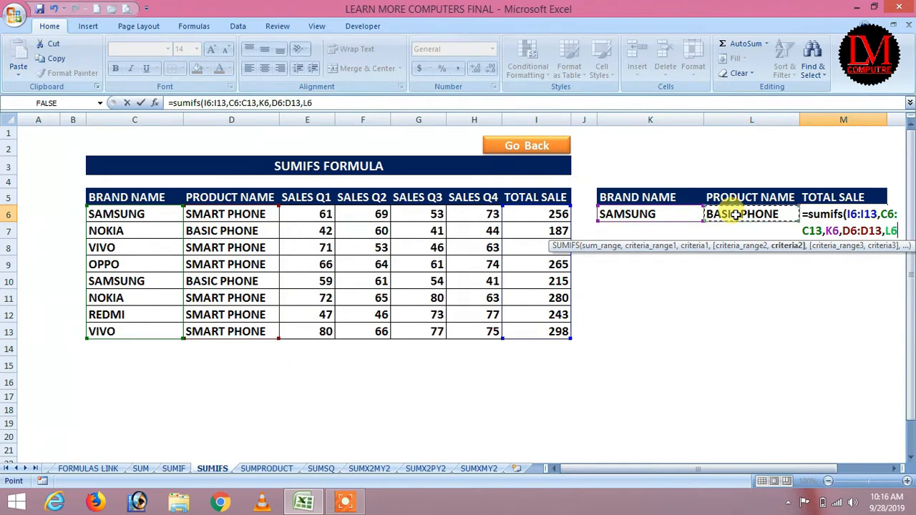
text())
key(Return)
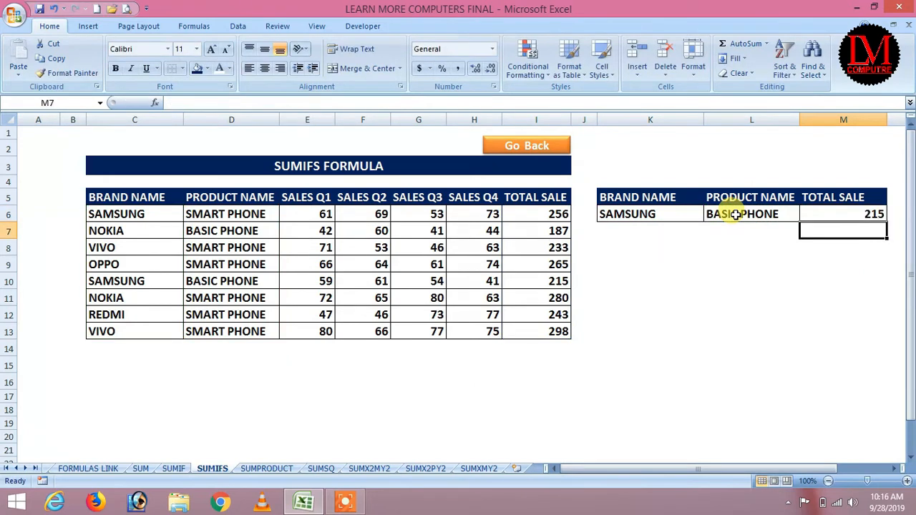
click(617, 215)
click(755, 214)
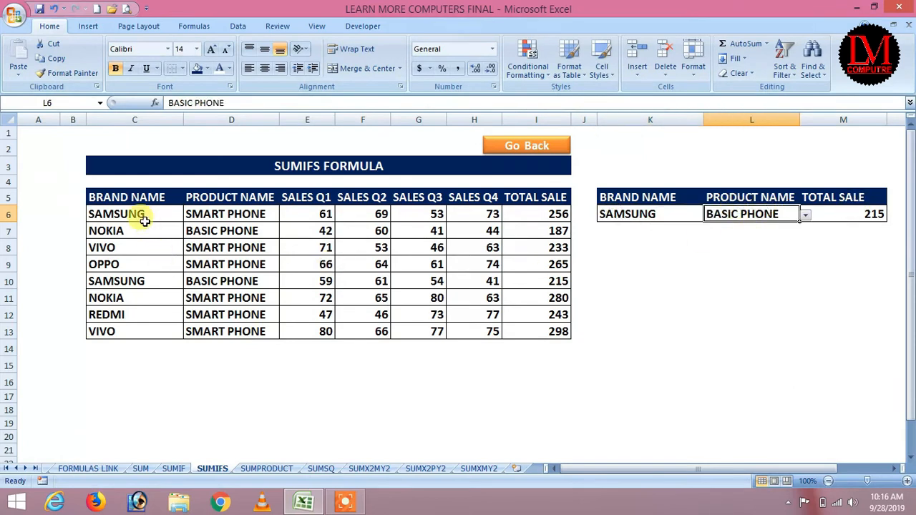
Step: Check the row totals in I6 and I10, then set the L6 product to SMART PHONE
click(556, 214)
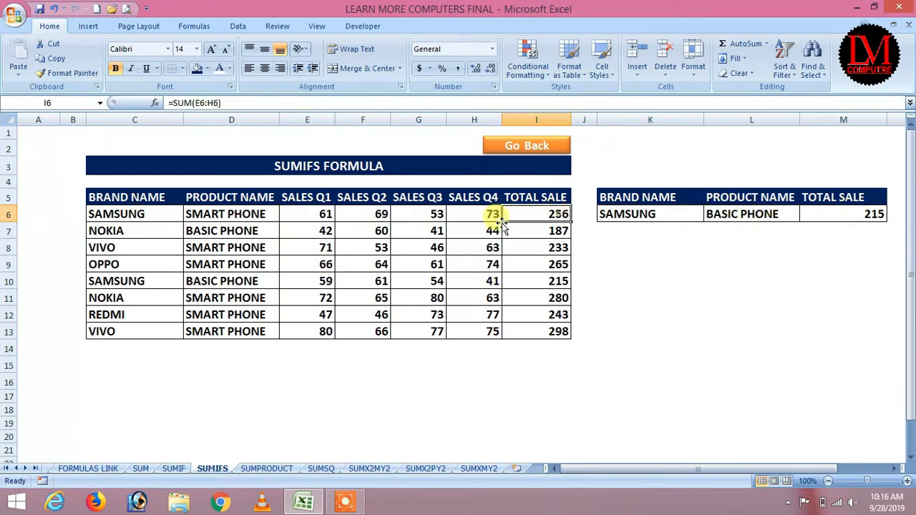
click(544, 284)
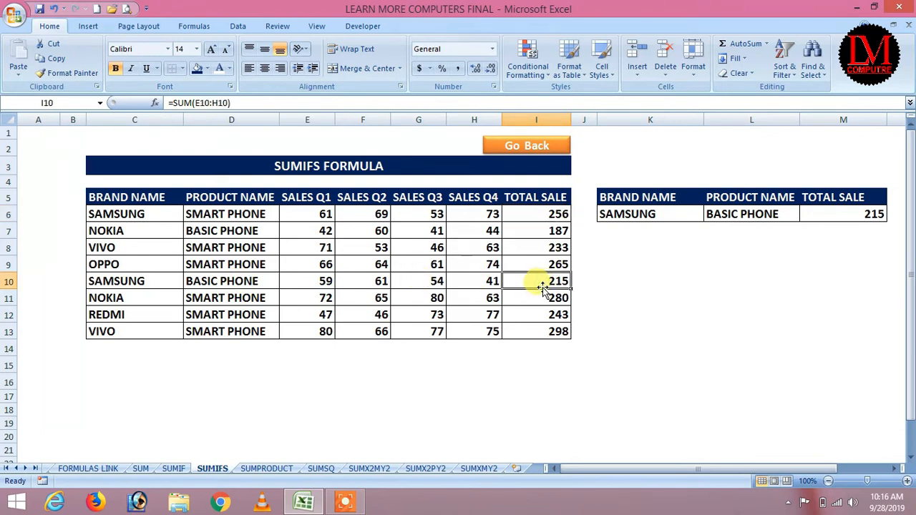
click(756, 213)
click(805, 214)
click(736, 228)
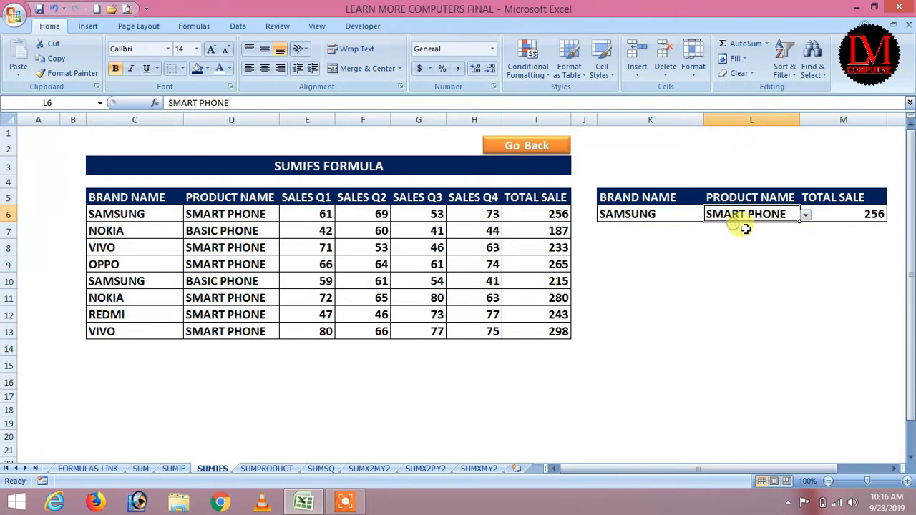
Step: Switch the K6 brand to NOKIA, then OPPO, with BASIC PHONE as the product
click(680, 214)
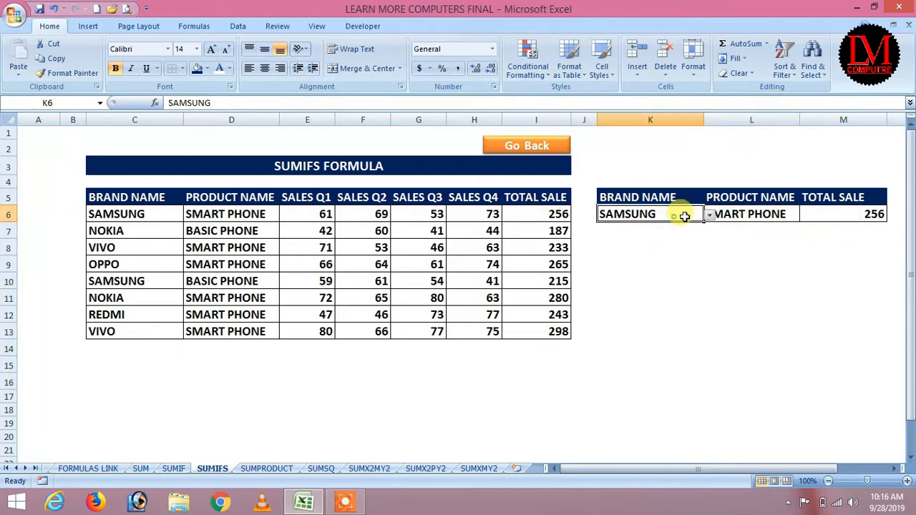
click(708, 215)
click(637, 237)
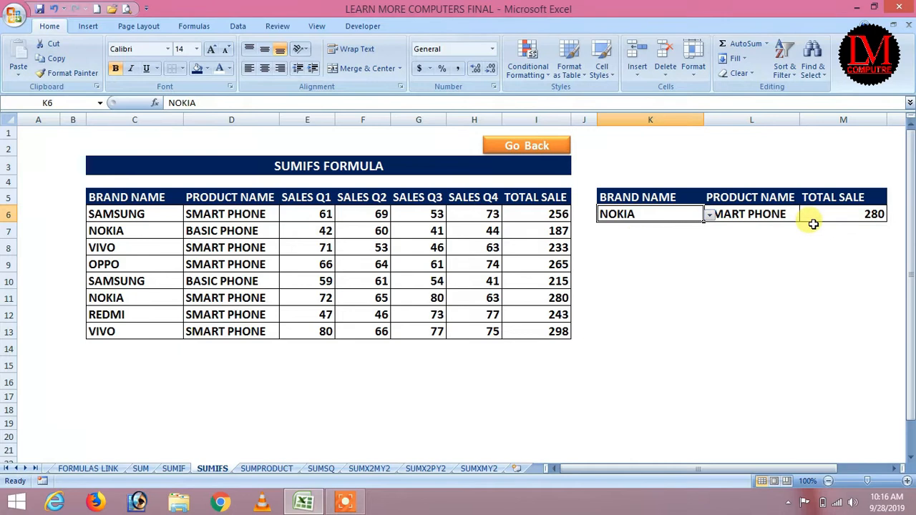
click(707, 214)
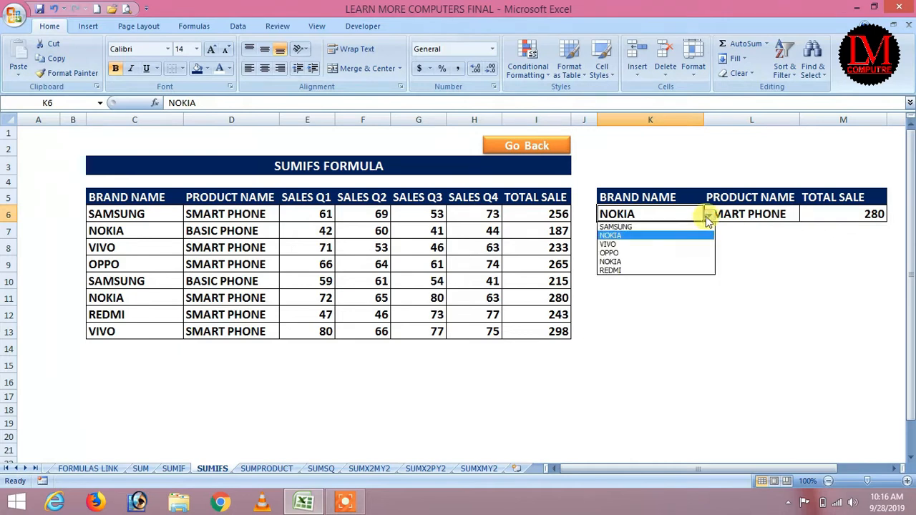
click(618, 253)
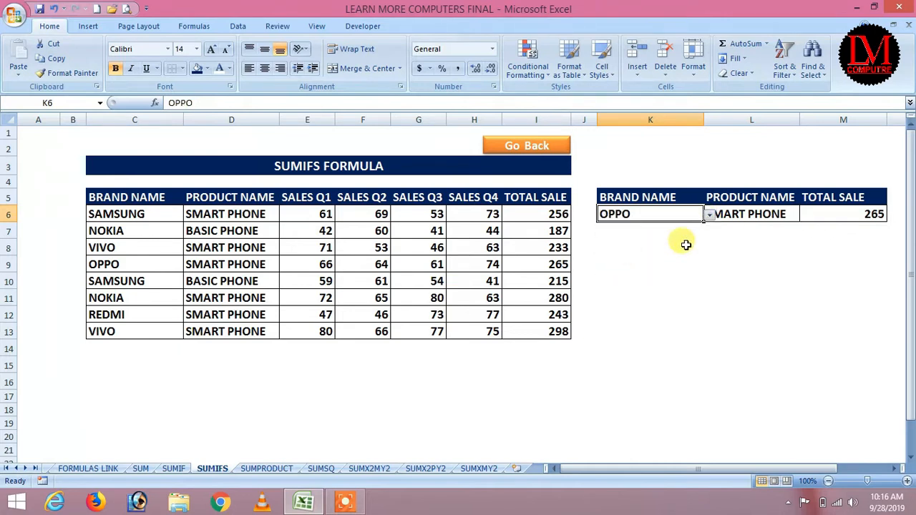
click(769, 215)
click(805, 216)
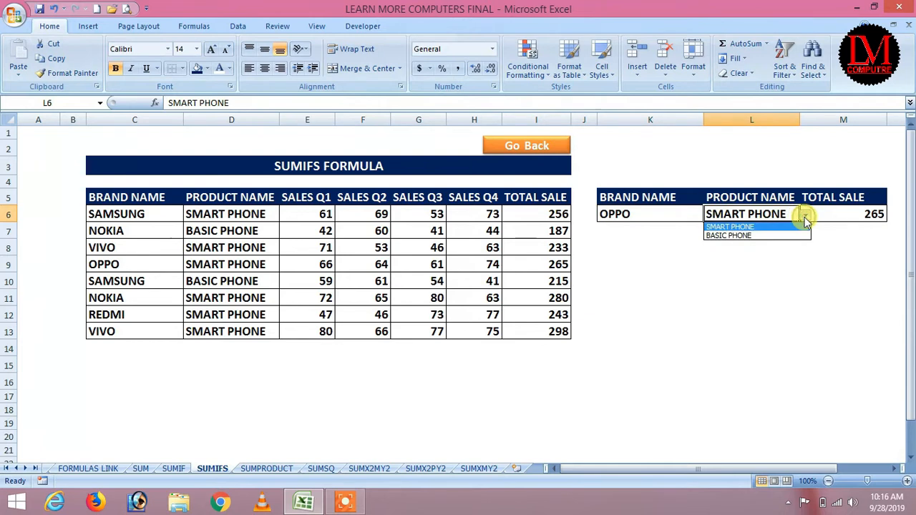
click(751, 236)
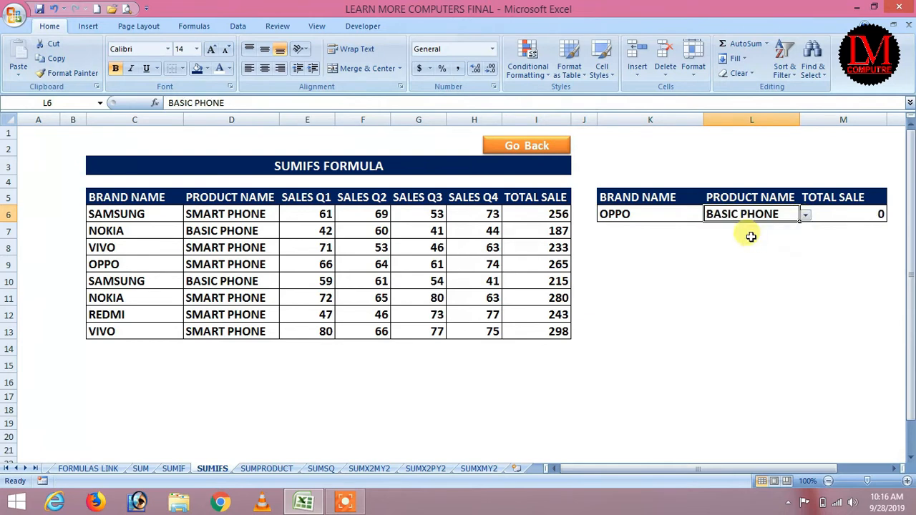
Step: Set OPPO's product to SMART PHONE so the total shows 265, then head back to the index
click(805, 217)
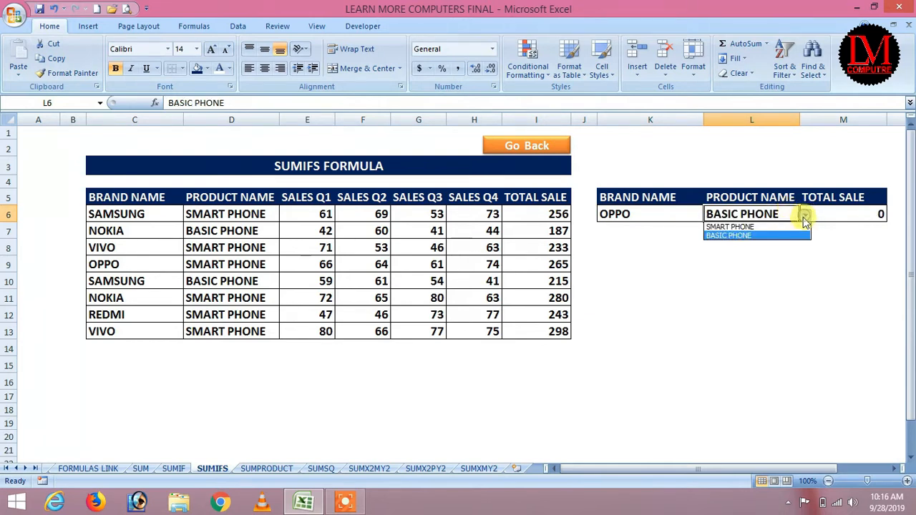
click(738, 227)
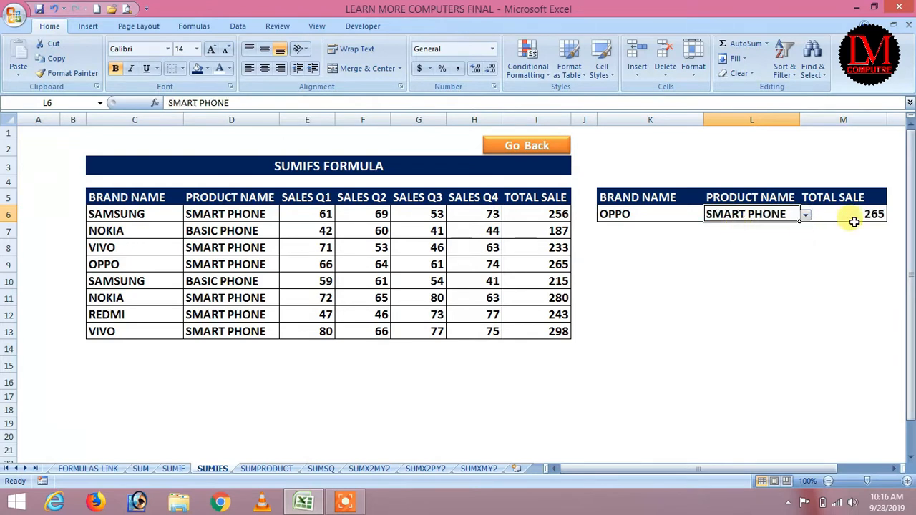
click(628, 214)
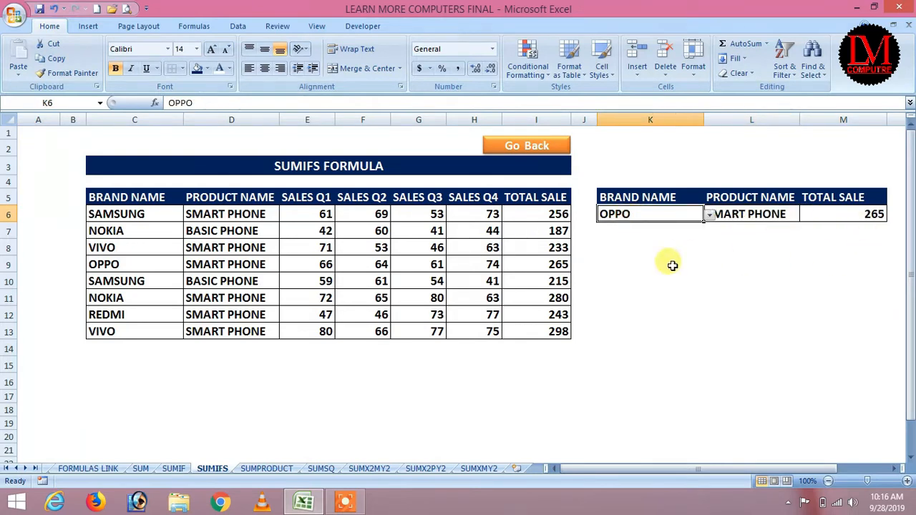
click(518, 147)
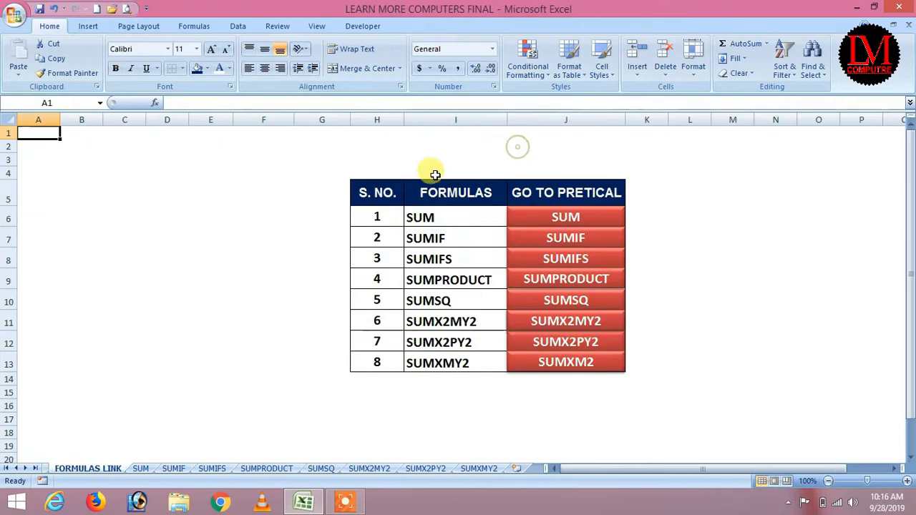
click(597, 286)
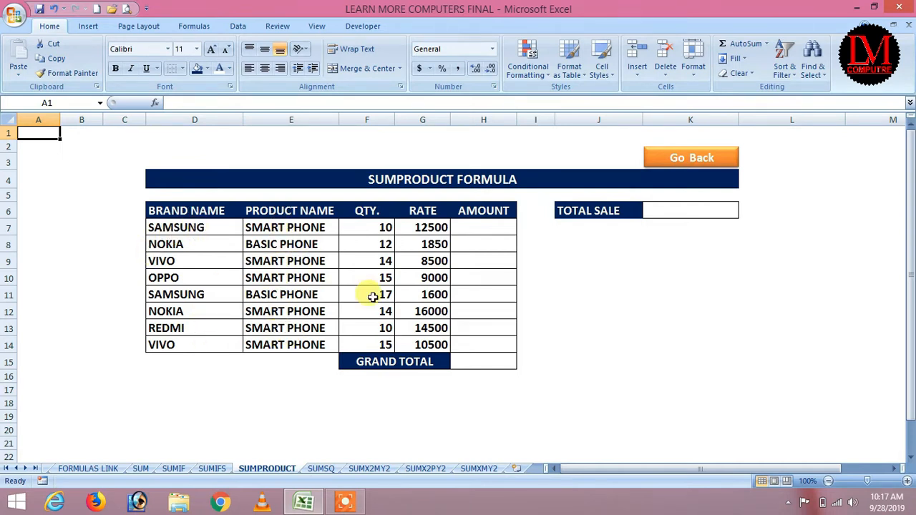
Step: Highlight the QTY and RATE columns, then select F7, G7 and the first AMOUNT cell H7
drag(370, 228, 370, 345)
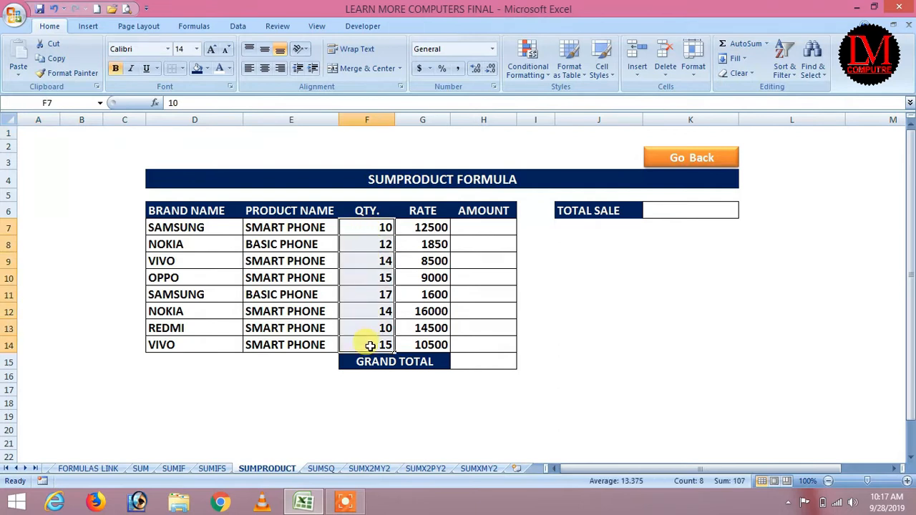
drag(421, 227, 427, 343)
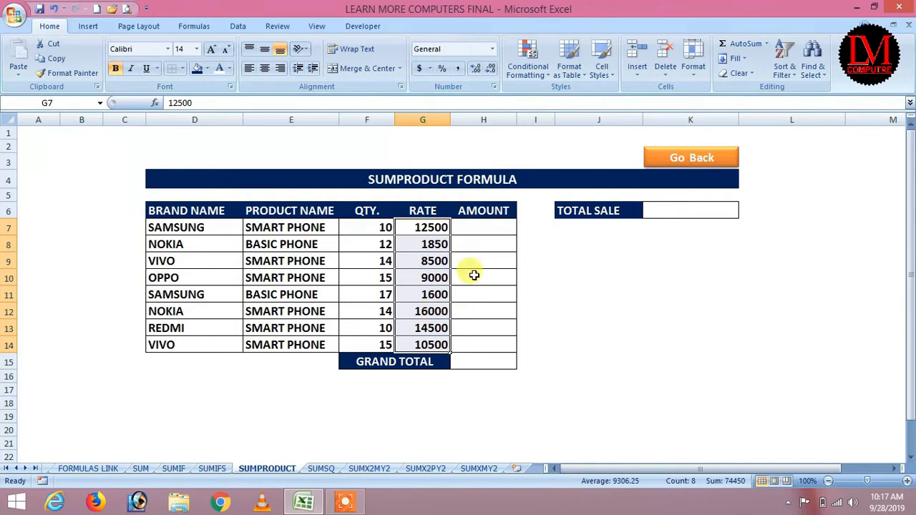
click(387, 228)
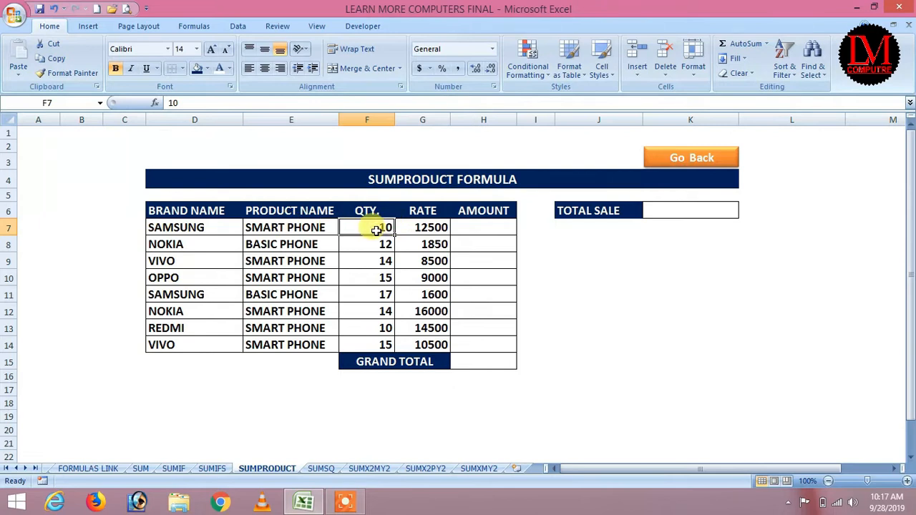
click(419, 226)
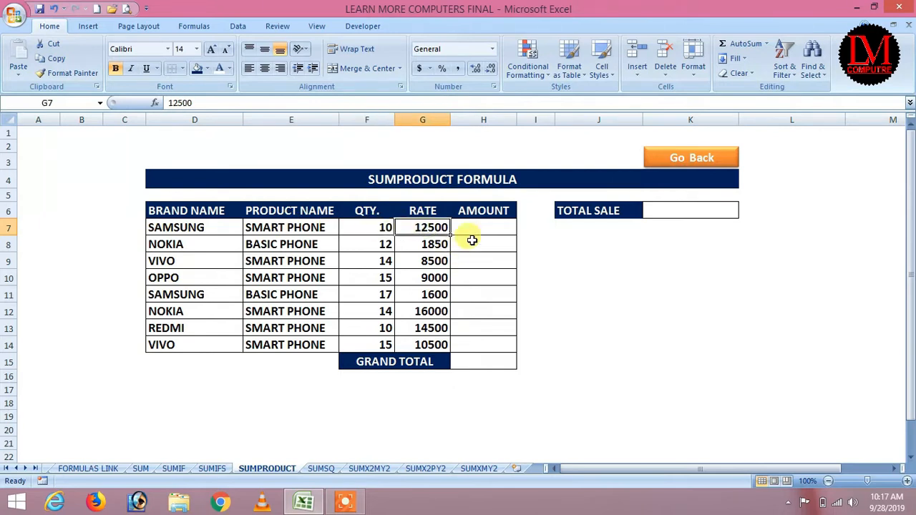
click(479, 227)
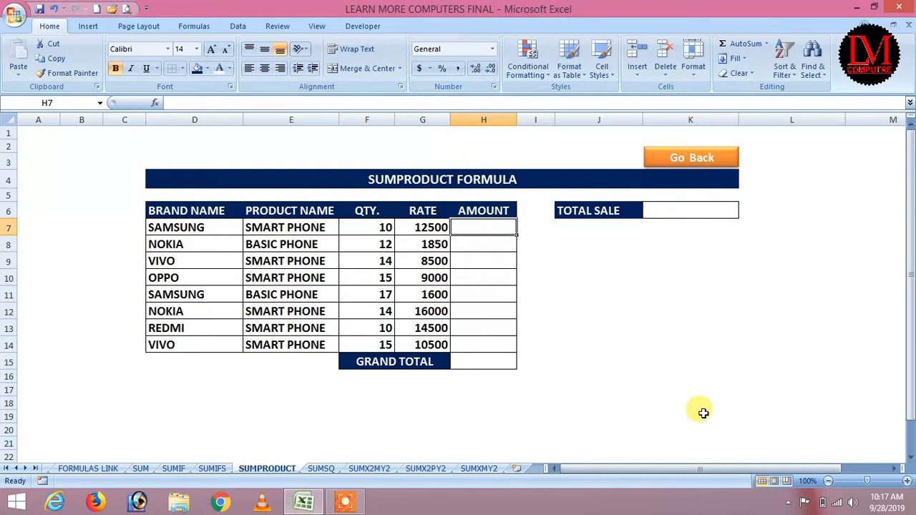
Step: Try a quantity-times-rate formula in H7 starting from F7, which leaves an error
text(=s)
click(690, 393)
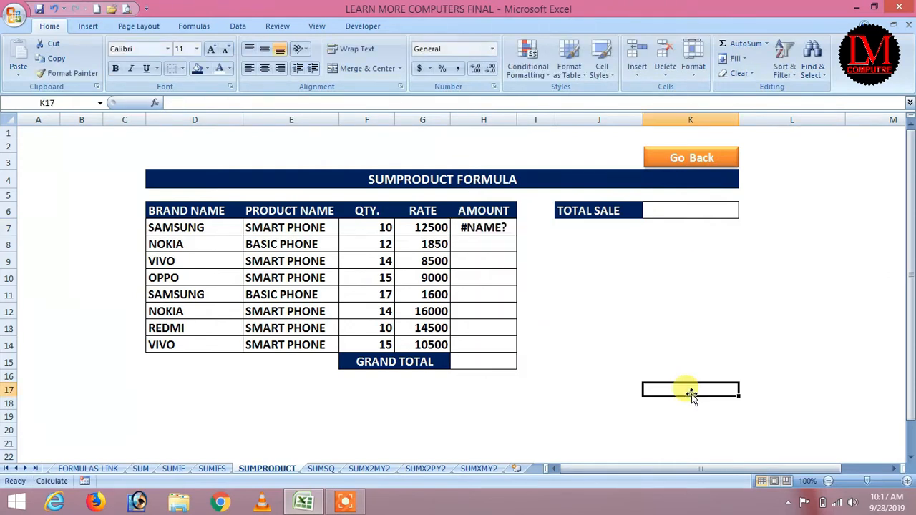
click(476, 227)
text(=sum)
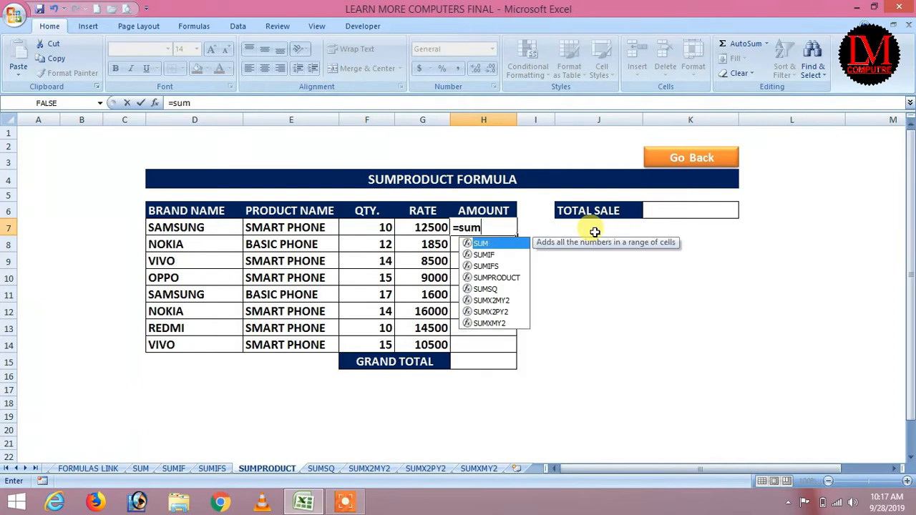
text(()
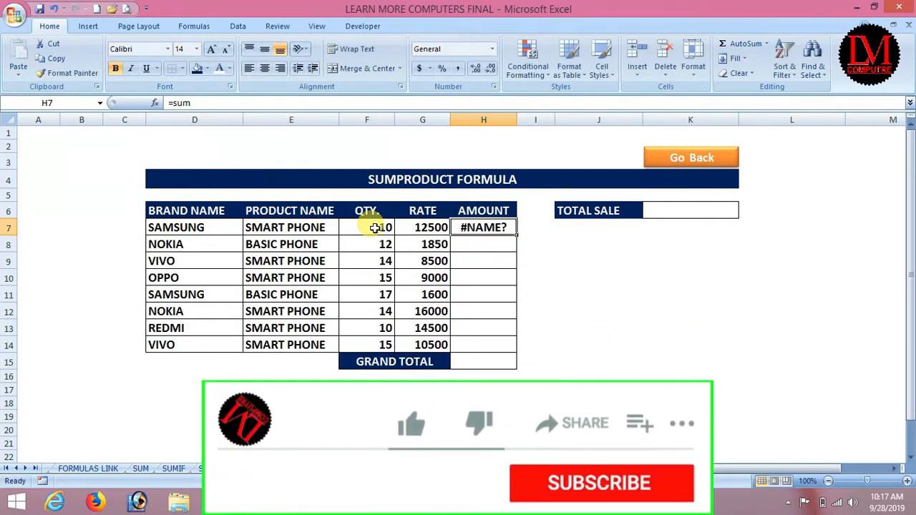
text(=)
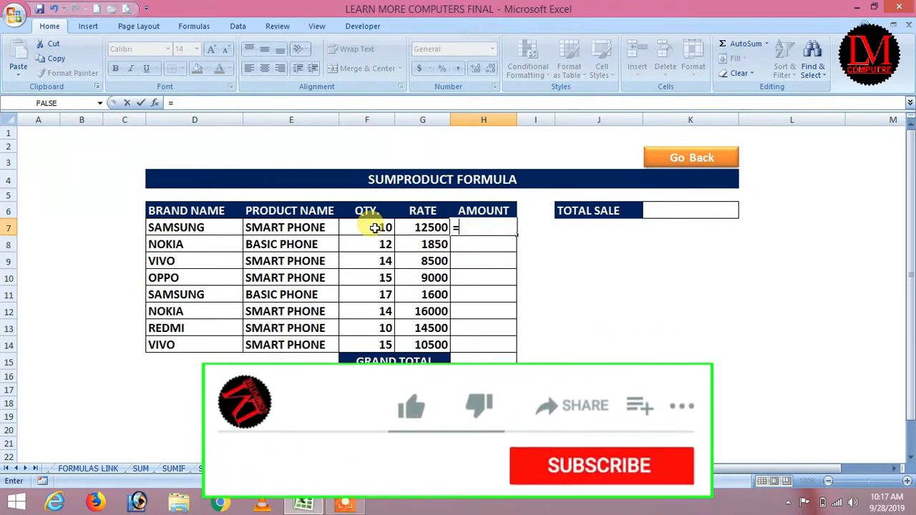
click(374, 227)
text(*)
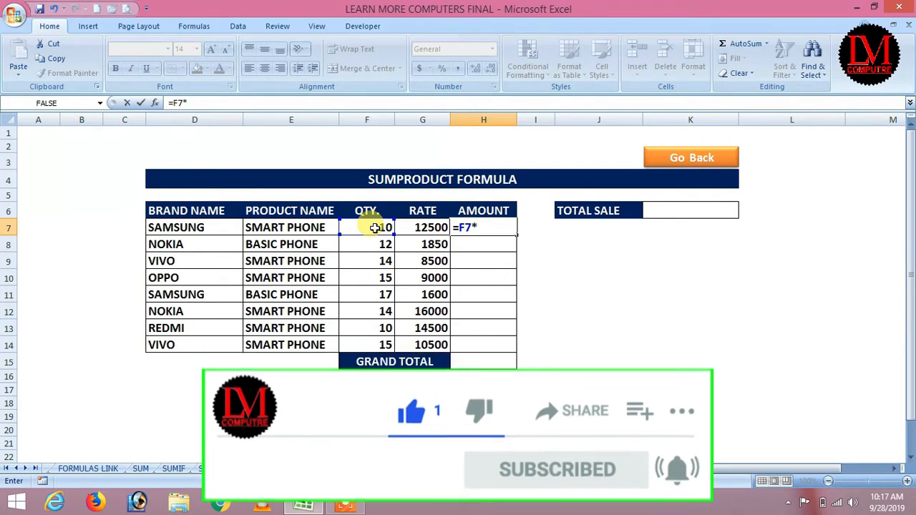
key(Left)
key(Return)
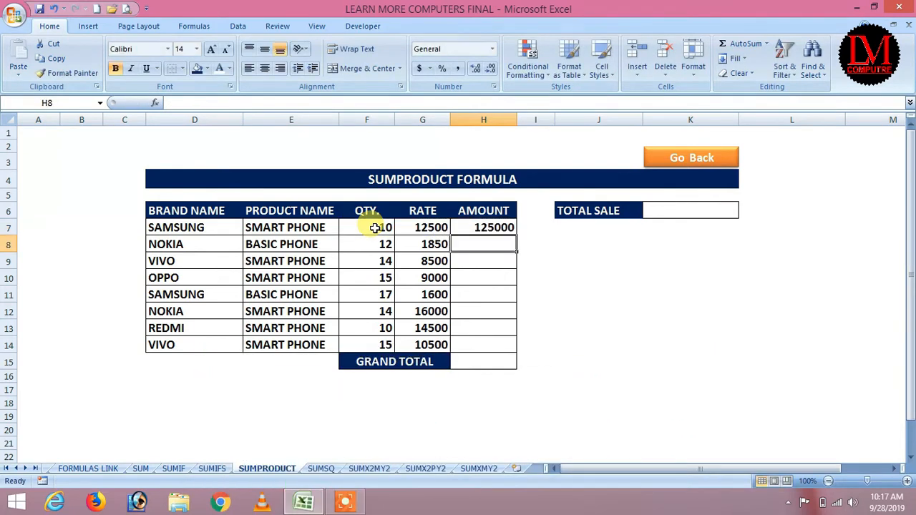
Step: Re-enter =F7*G7 in H7 so Samsung's amount shows 125000
click(495, 225)
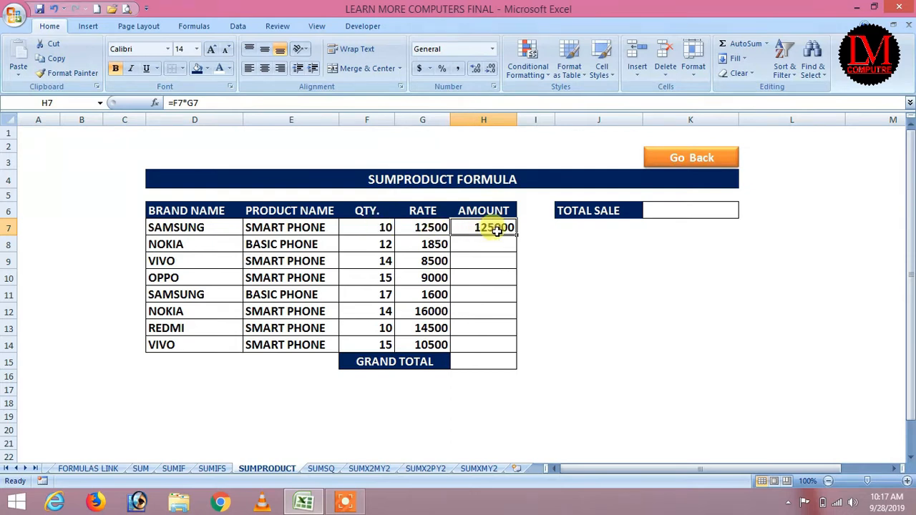
click(421, 227)
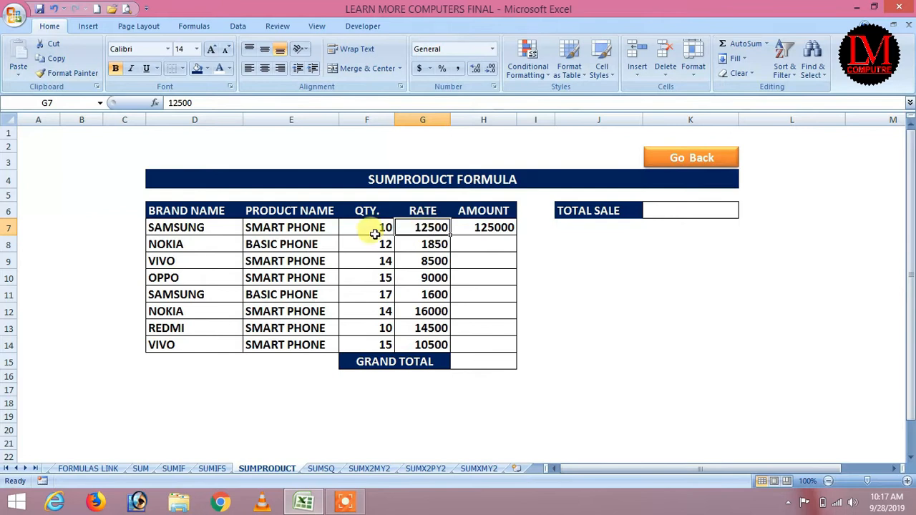
click(495, 228)
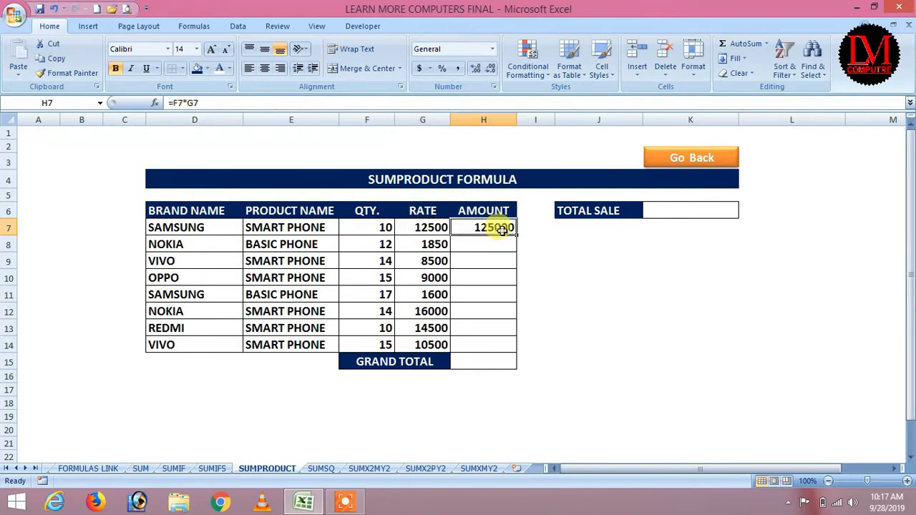
text(=)
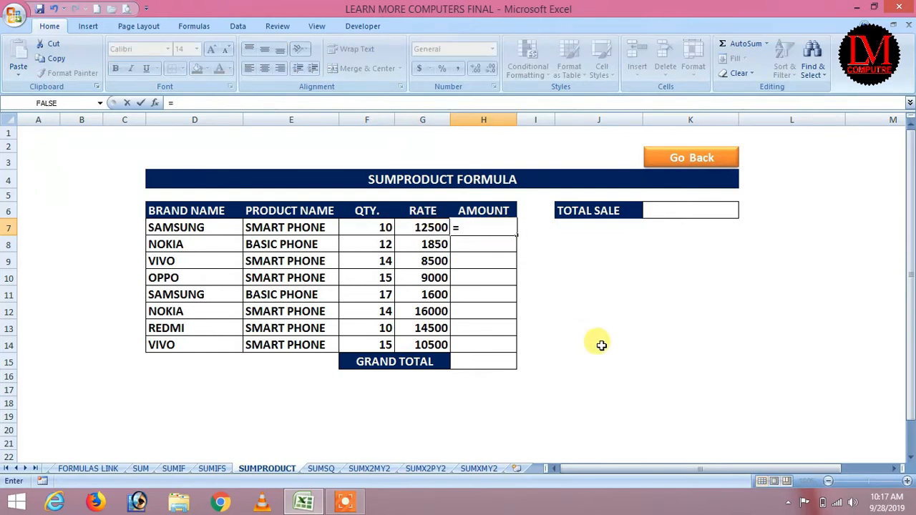
click(367, 227)
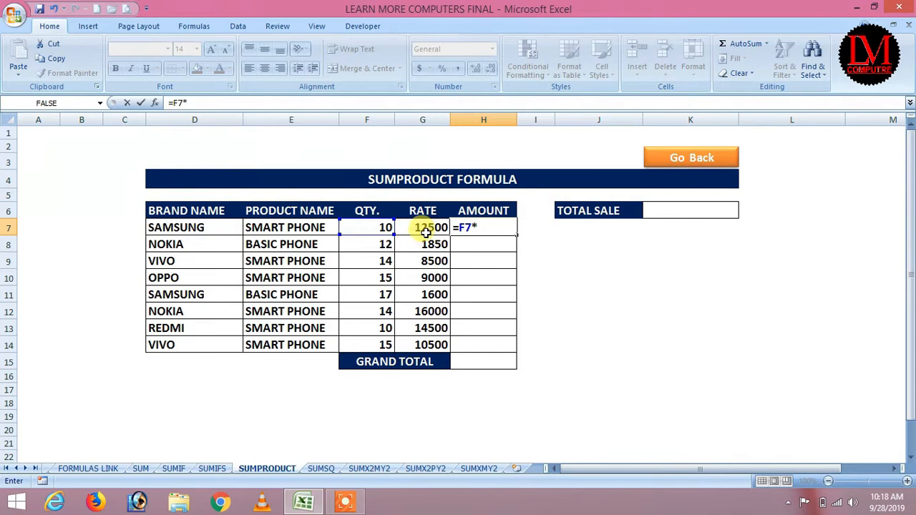
click(425, 231)
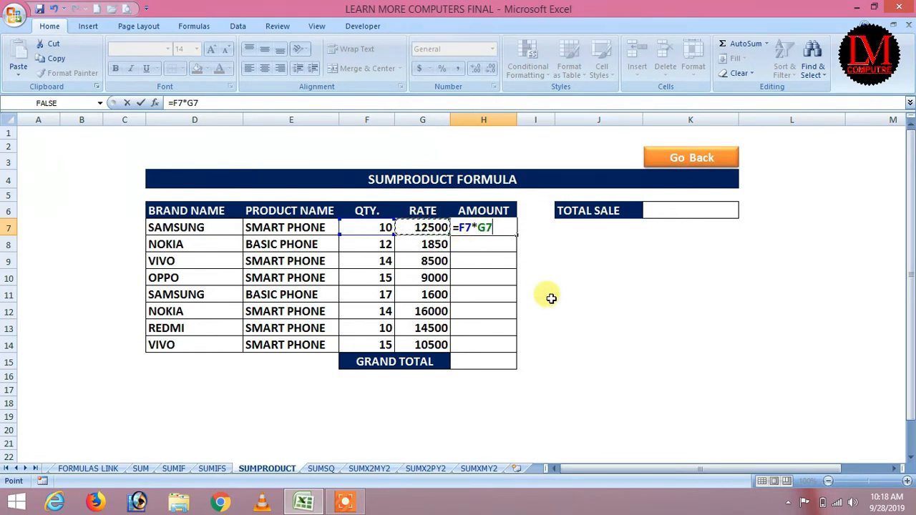
key(Return)
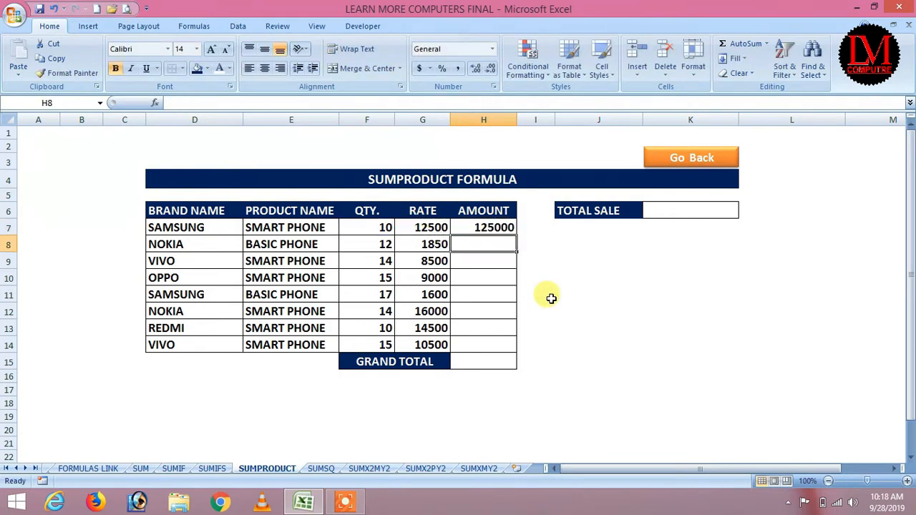
click(491, 230)
drag(517, 234, 517, 348)
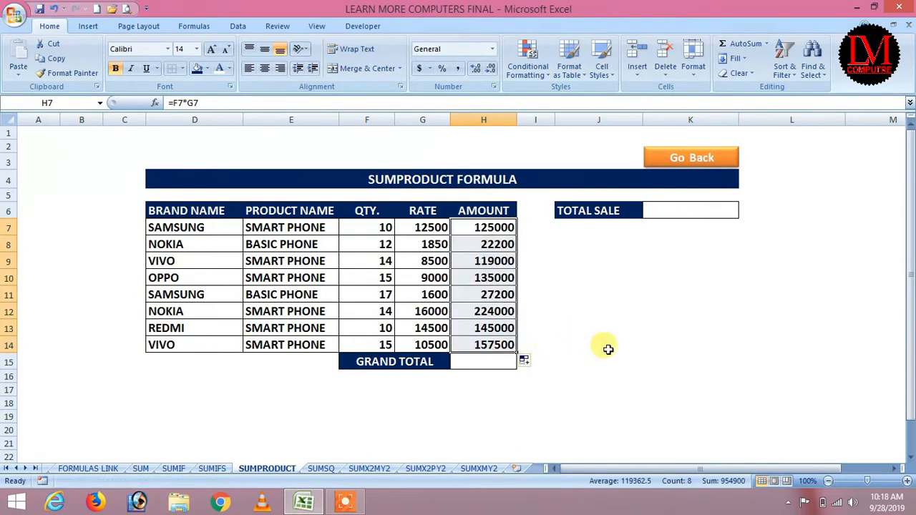
click(607, 348)
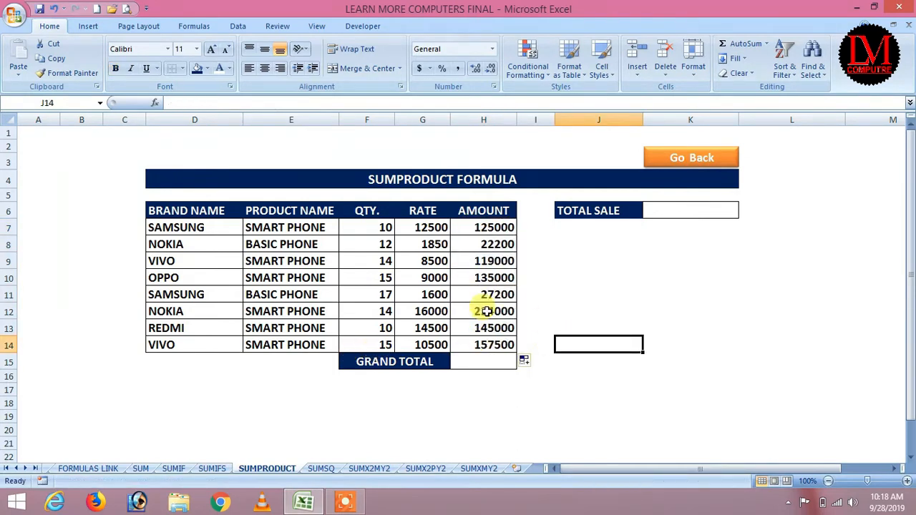
drag(485, 226, 488, 342)
click(591, 322)
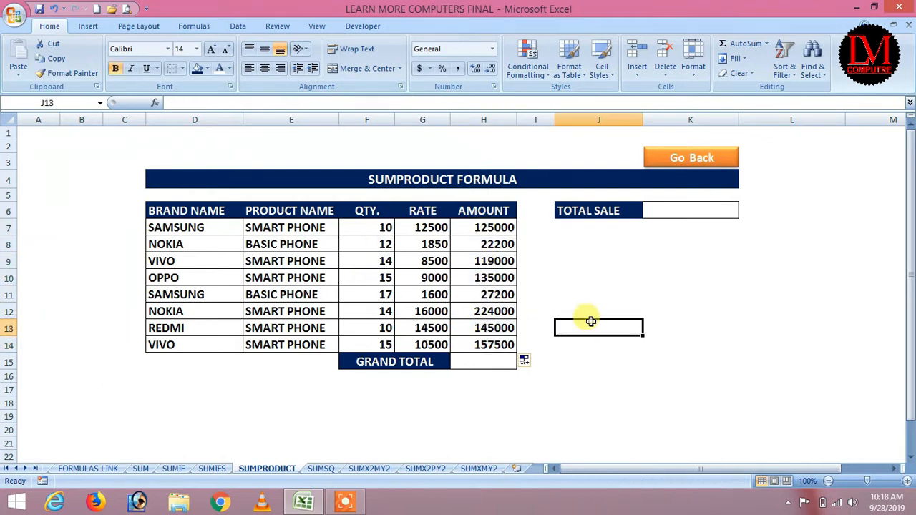
click(480, 363)
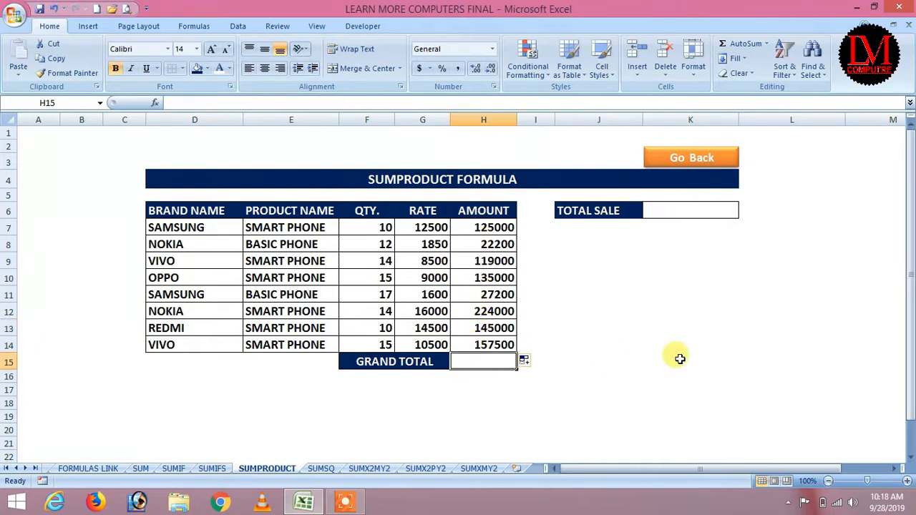
text(=sum()
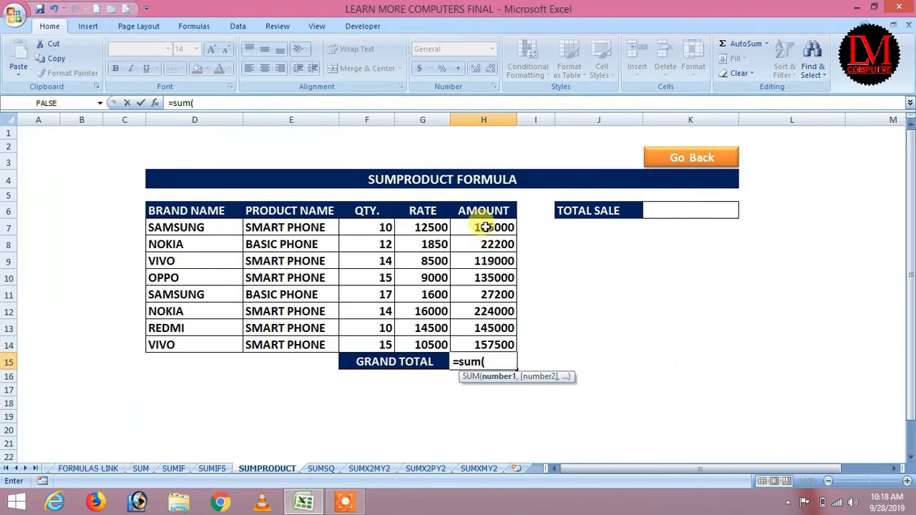
drag(481, 227, 494, 344)
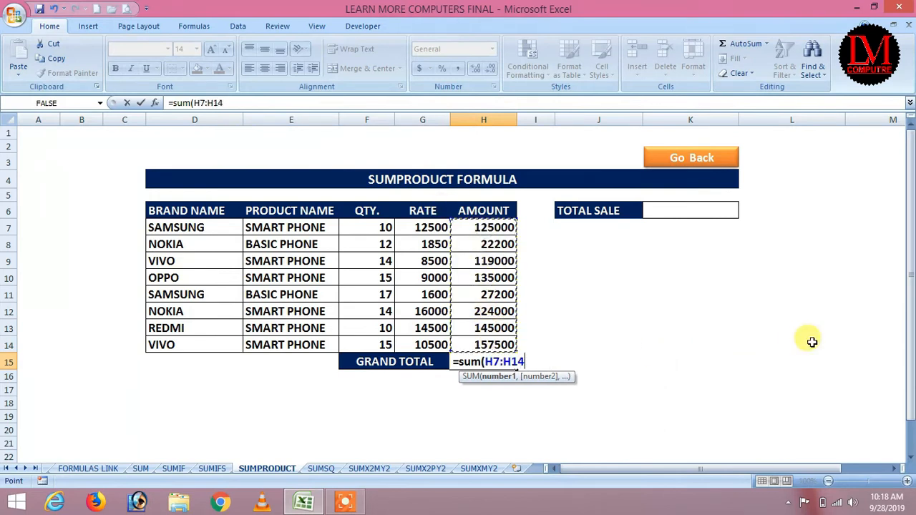
text())
key(Return)
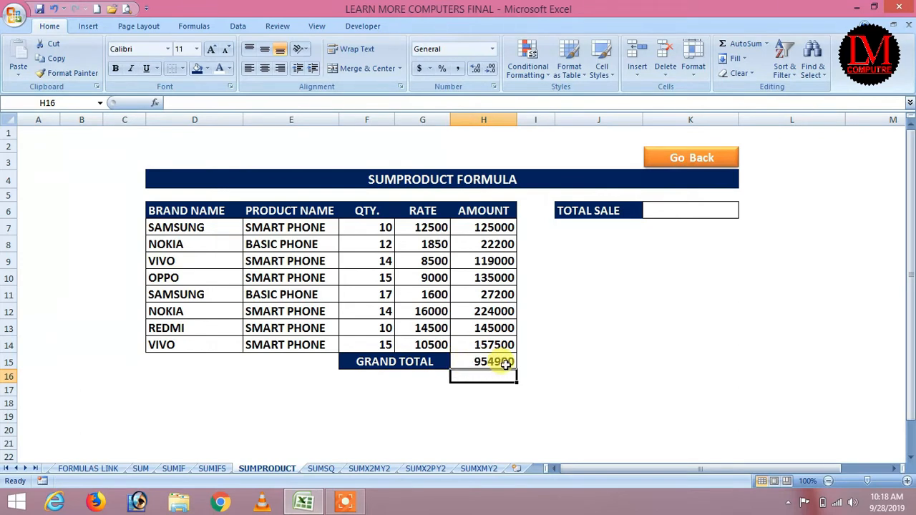
click(618, 350)
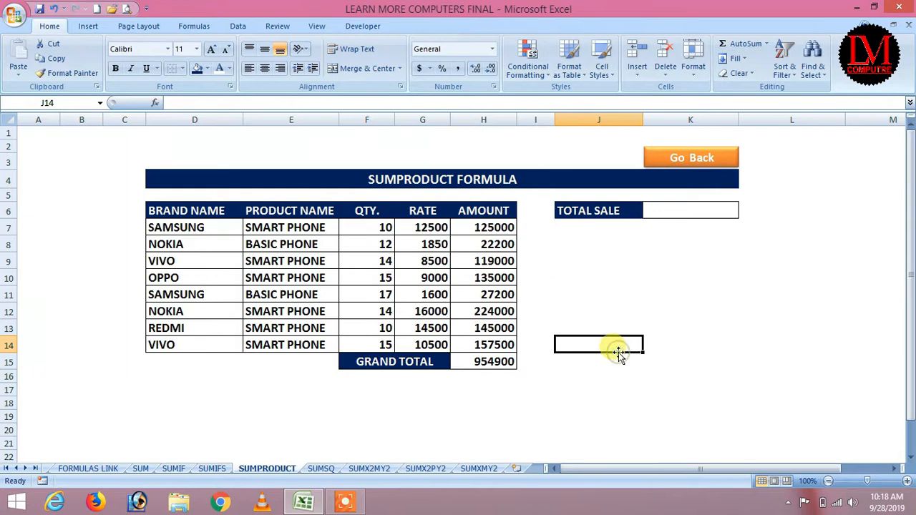
click(486, 363)
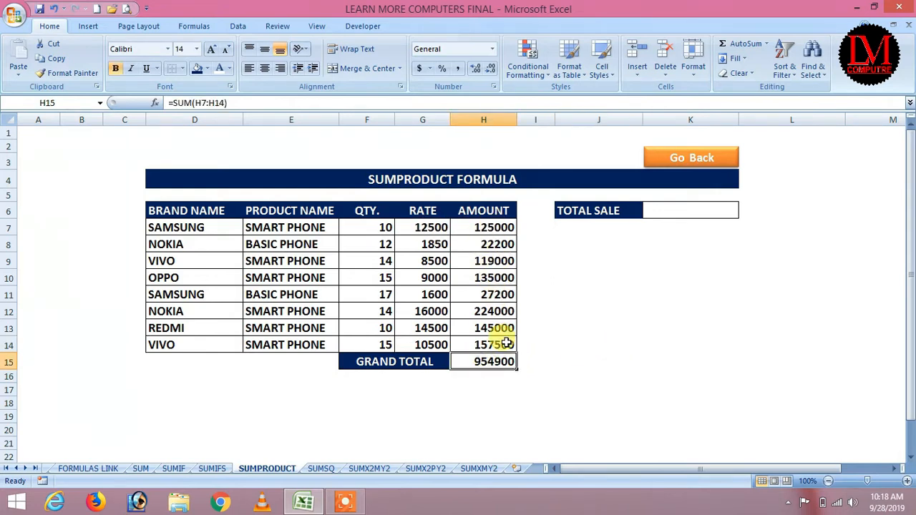
click(479, 363)
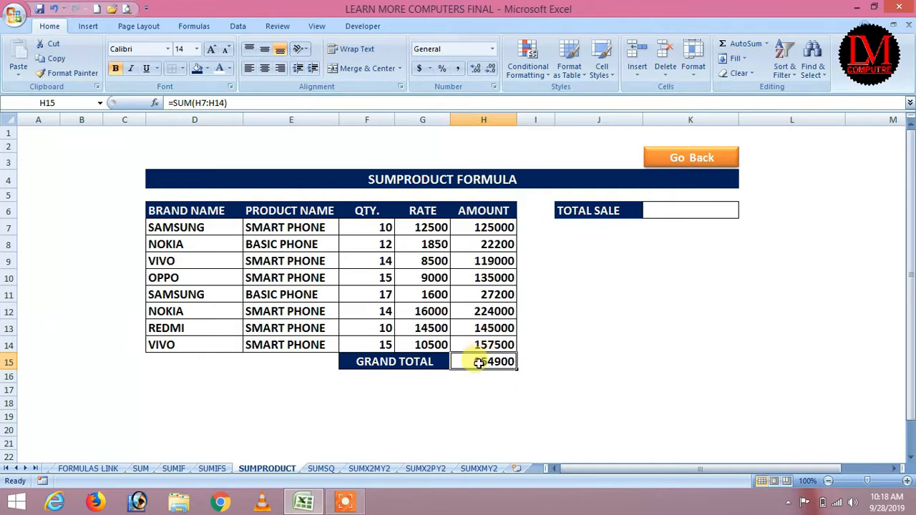
click(588, 347)
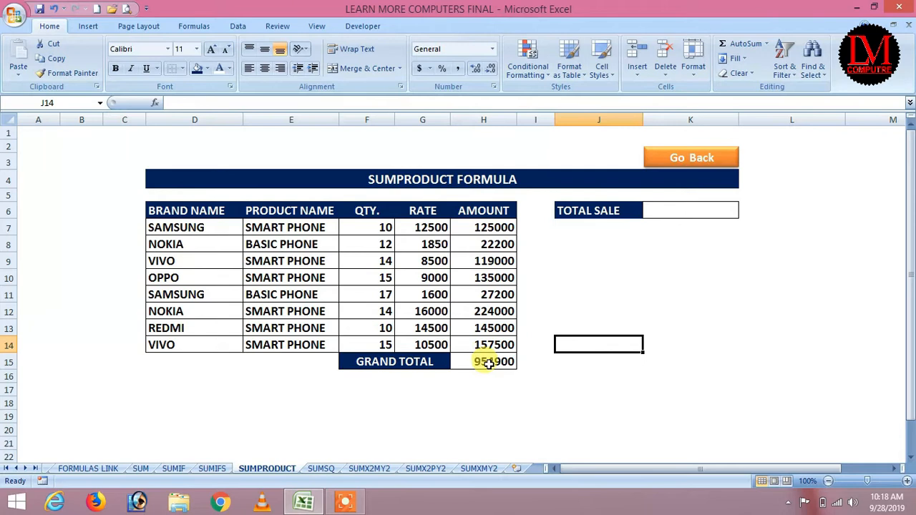
drag(475, 229, 501, 345)
click(564, 344)
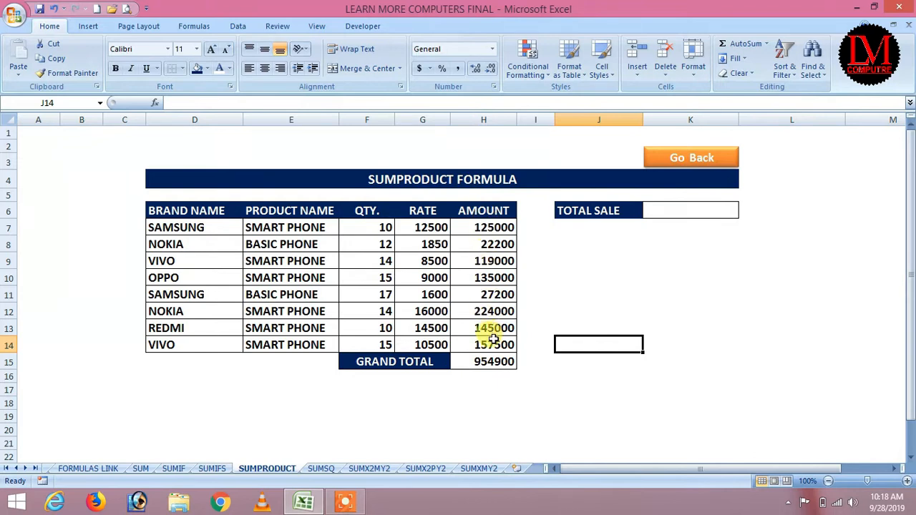
click(673, 211)
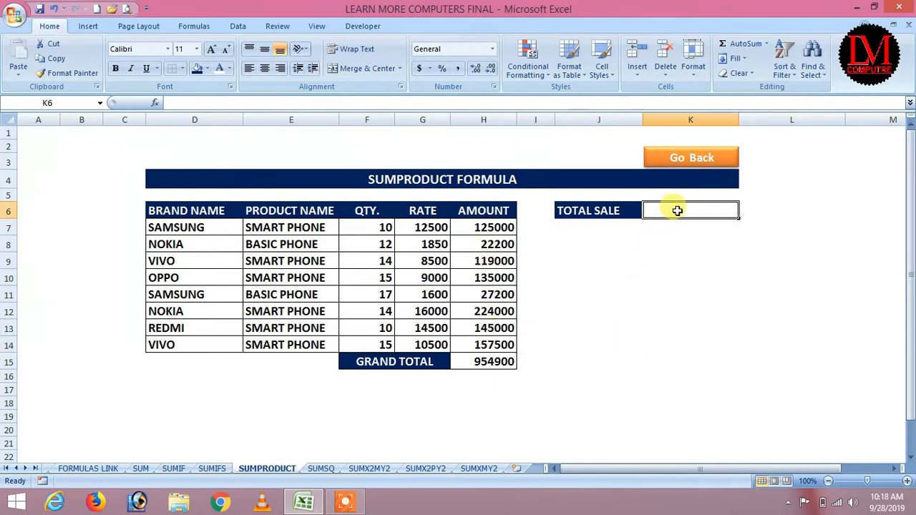
Step: Rename the TOTAL SALE label in J6 to GRAND TOTAL
click(617, 215)
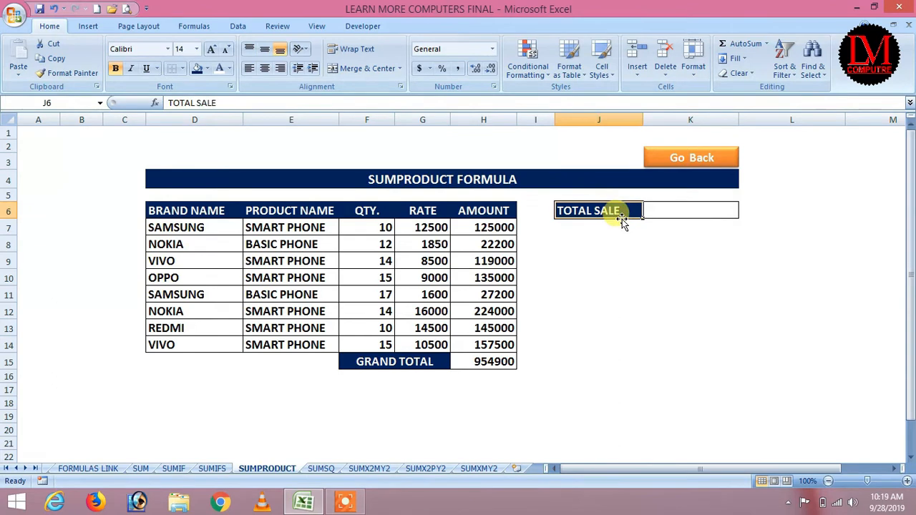
text(GRAND)
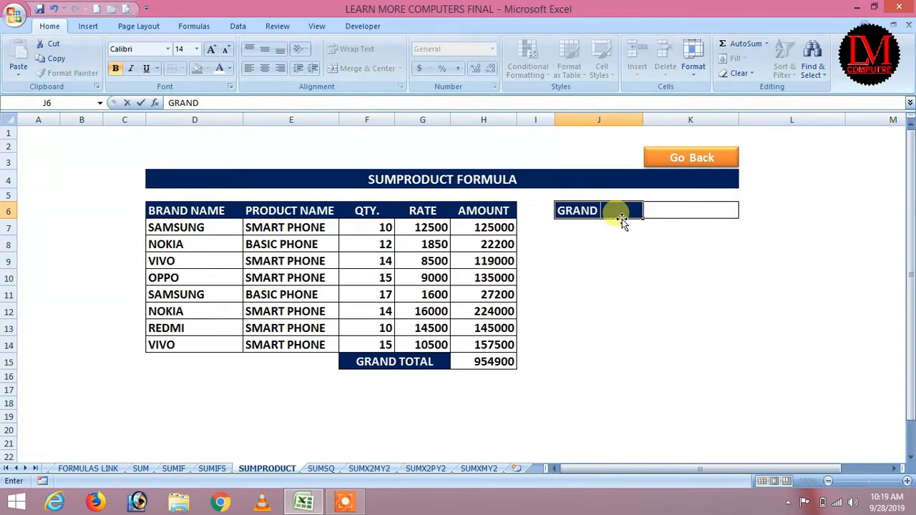
text( TOTAL)
key(Return)
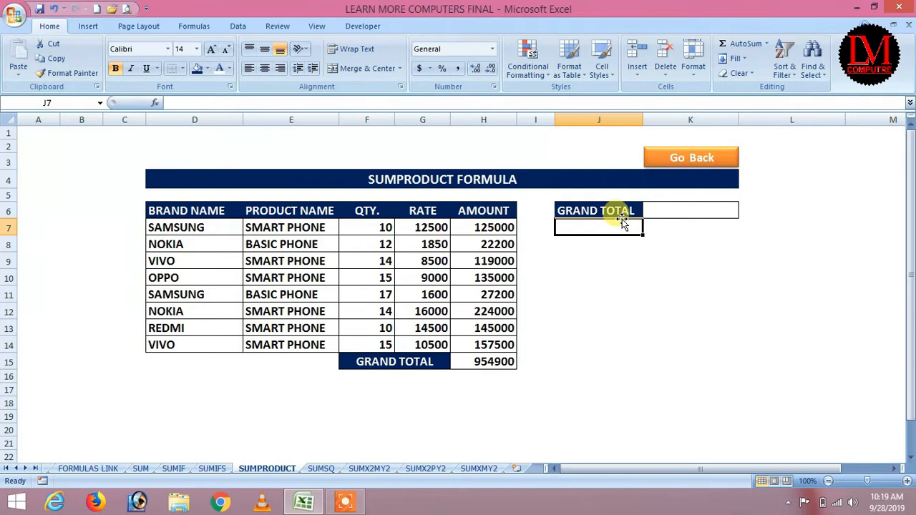
Step: Enter =SUMPRODUCT(F7:F14,G7:G14) in K6 for the grand total
click(662, 212)
text(=)
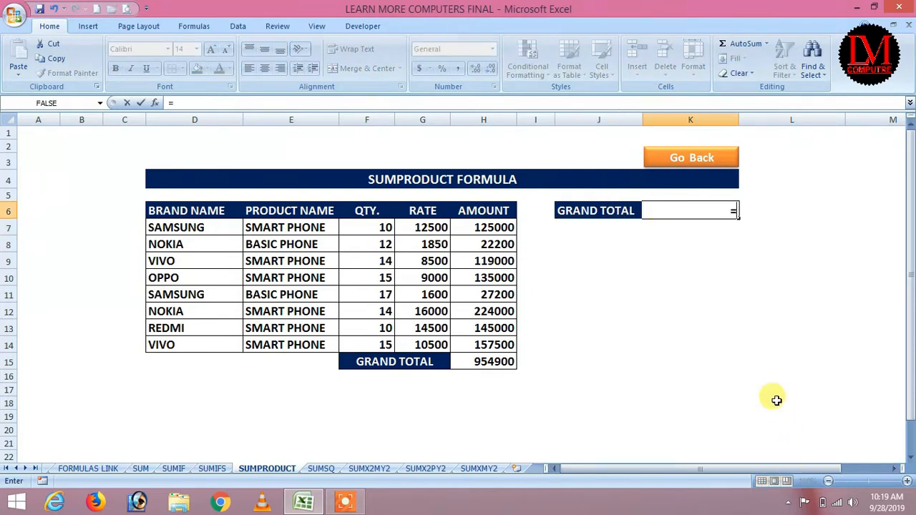
text(SUMPR)
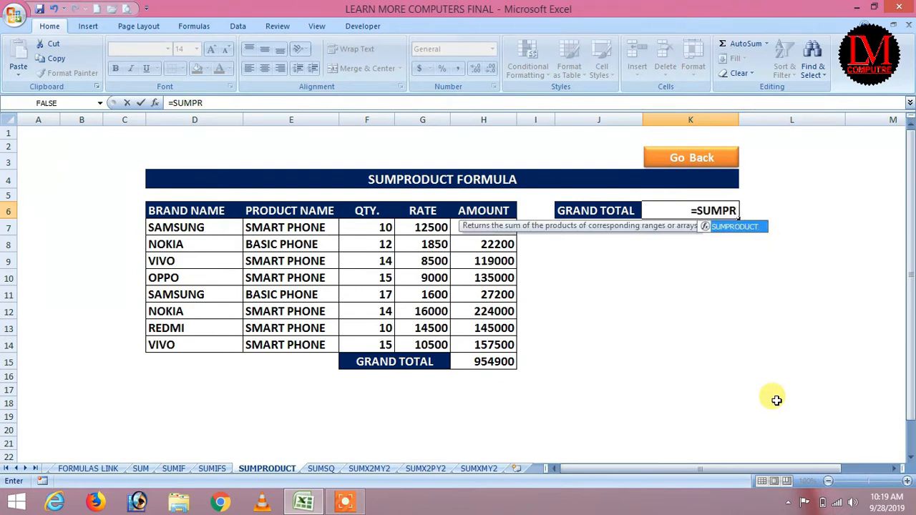
key(Tab)
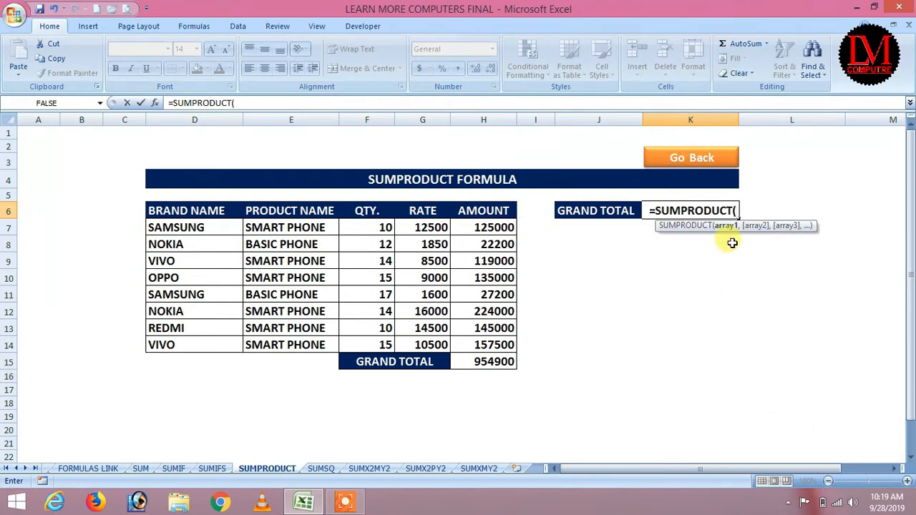
drag(376, 227, 380, 346)
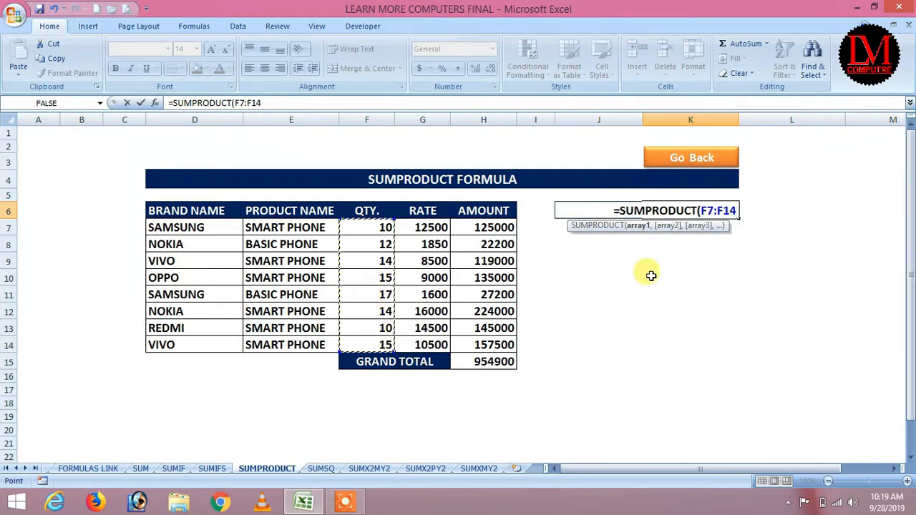
text(,)
drag(428, 229, 428, 345)
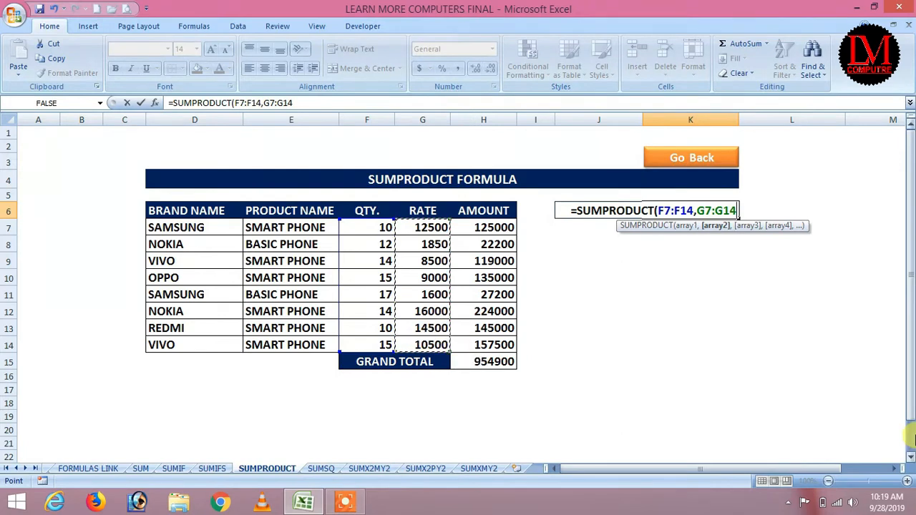
text())
key(Return)
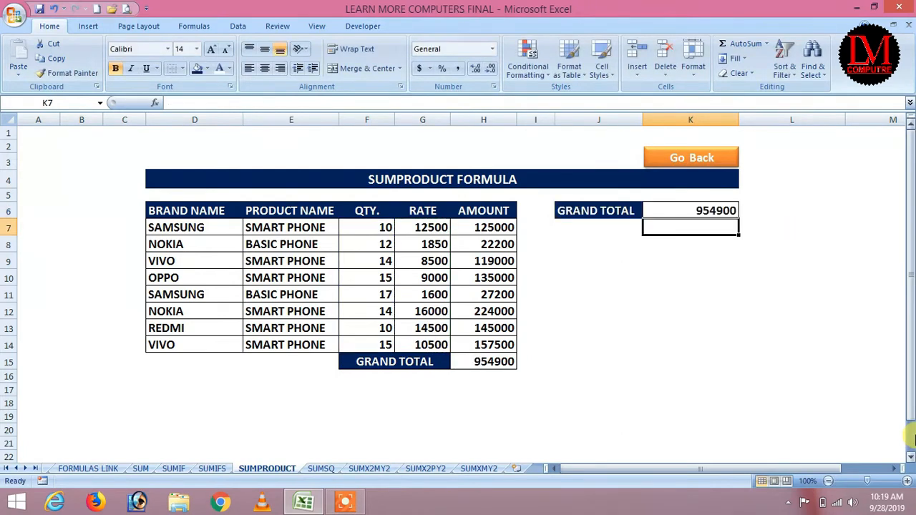
Step: Re-enter the same SUMPRODUCT formula in K6, confirming the 954900 grand total
click(699, 210)
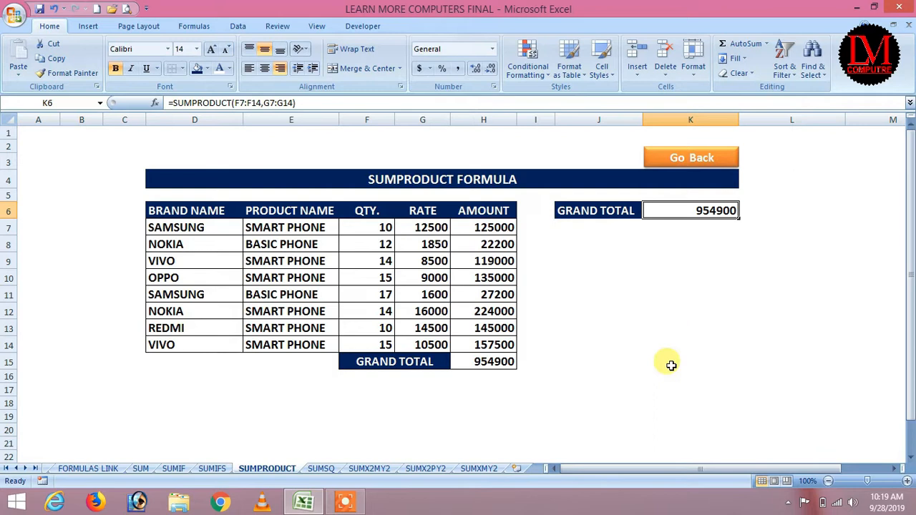
text(=SUMPRODUCT()
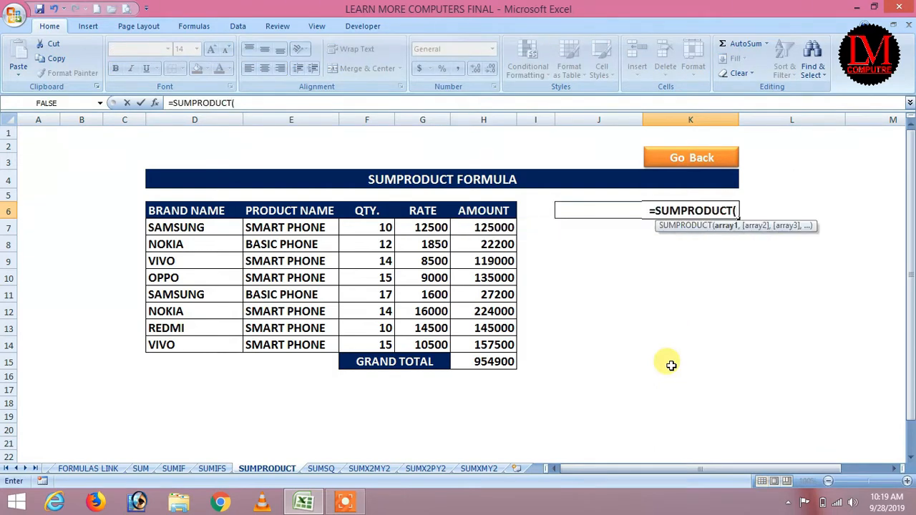
drag(374, 227, 380, 341)
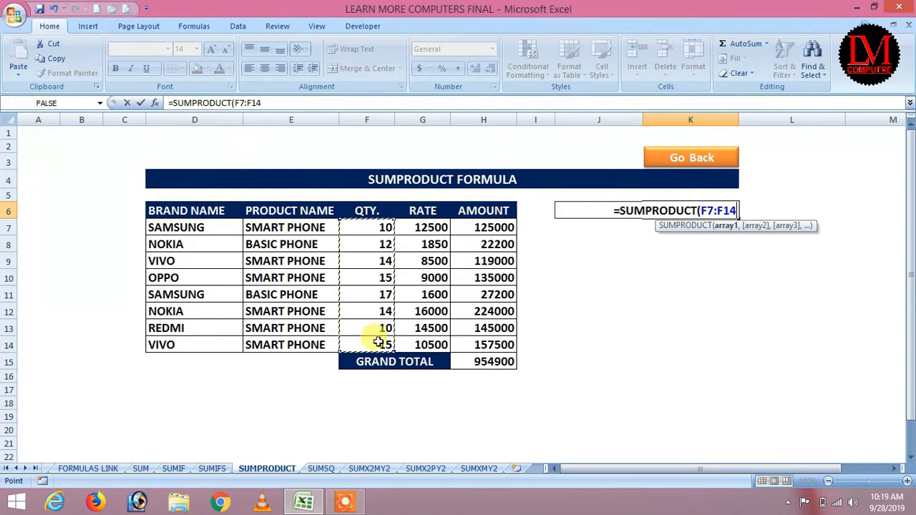
text(,)
drag(427, 227, 427, 340)
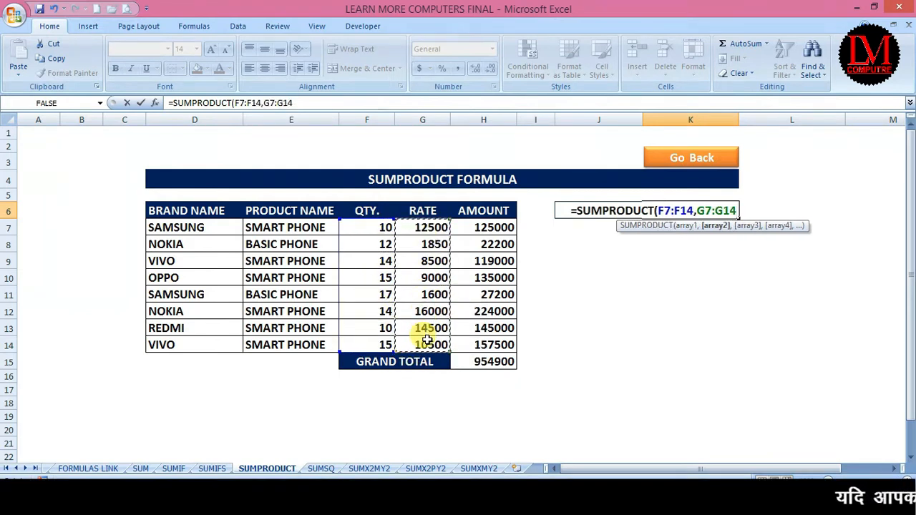
text())
key(Return)
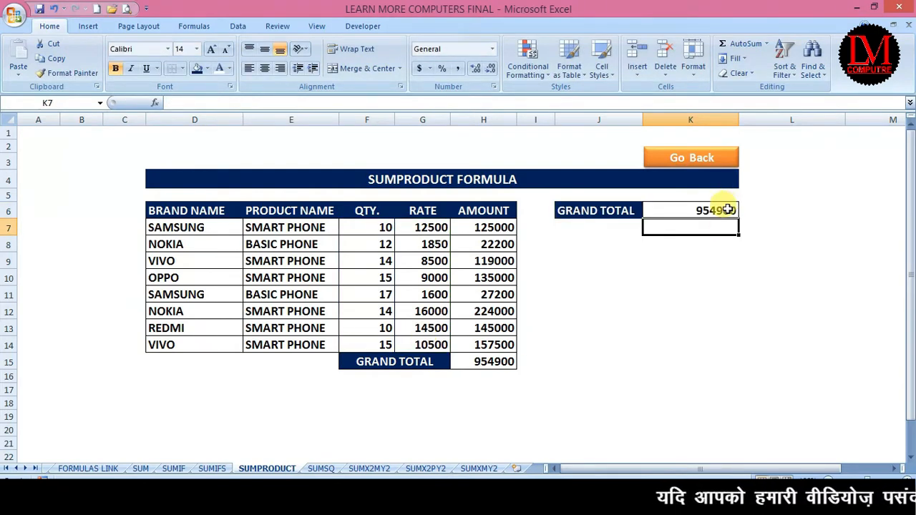
click(719, 161)
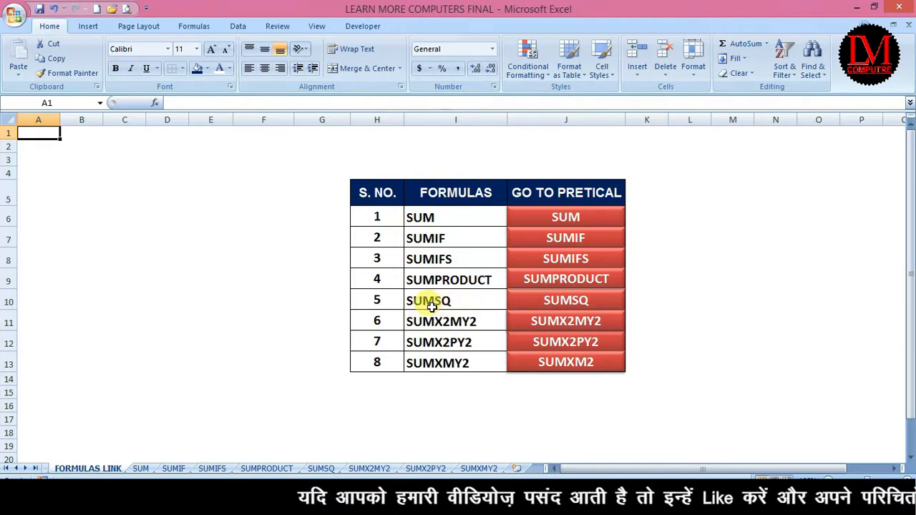
Step: Open the SUMSQ sheet, review the VALUE_Y entries, and begin =SUMSQ(E7, in G7
click(566, 302)
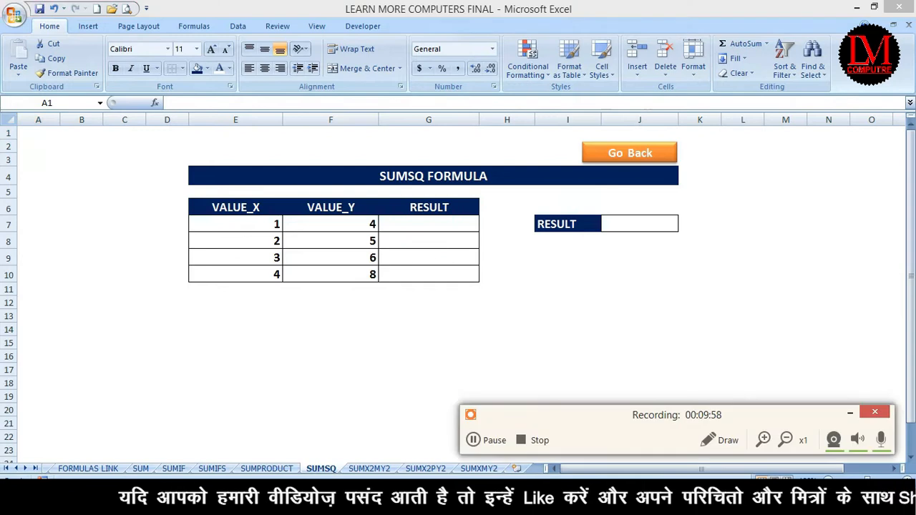
click(500, 442)
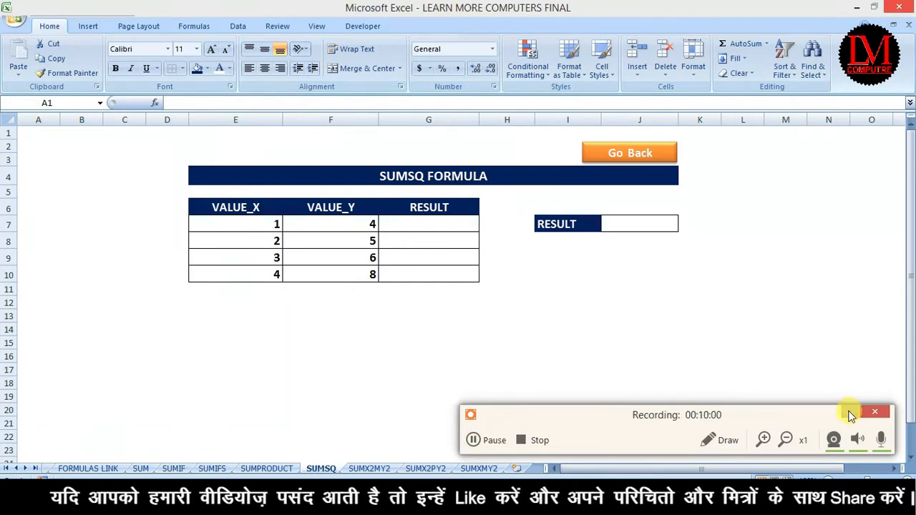
click(850, 413)
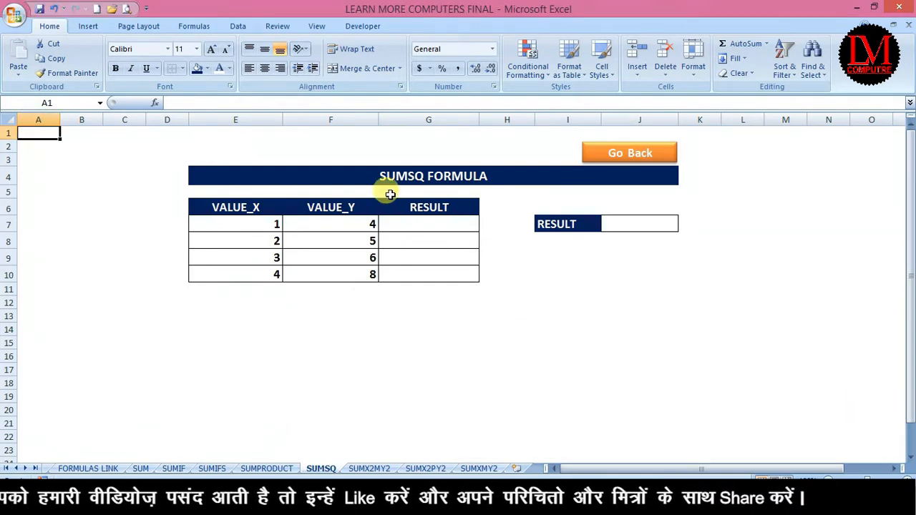
click(317, 242)
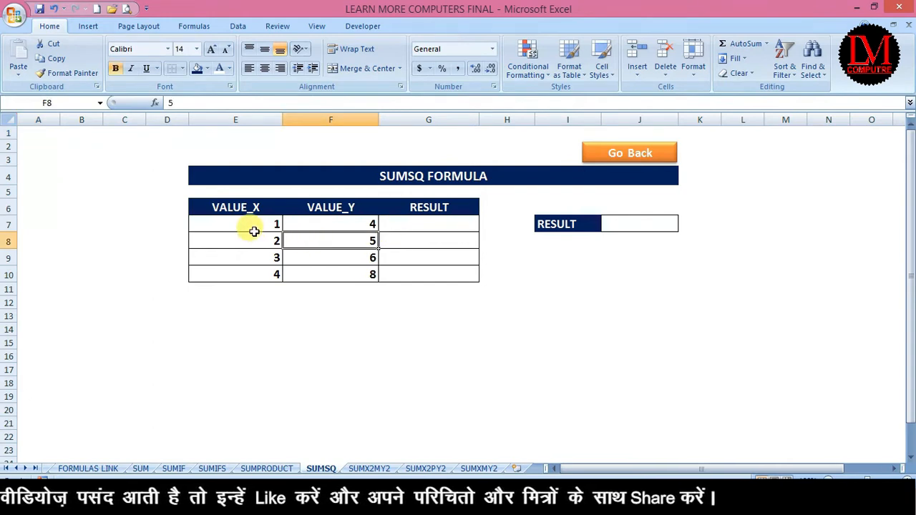
click(345, 224)
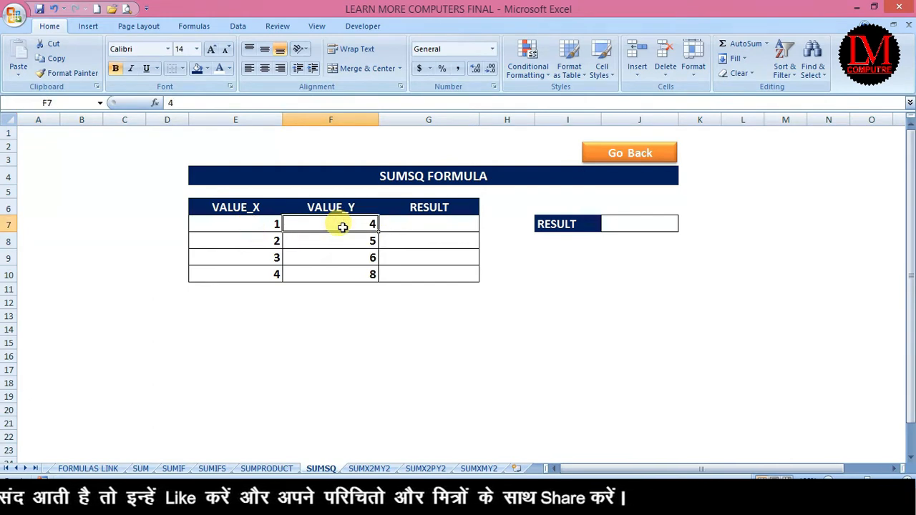
click(438, 223)
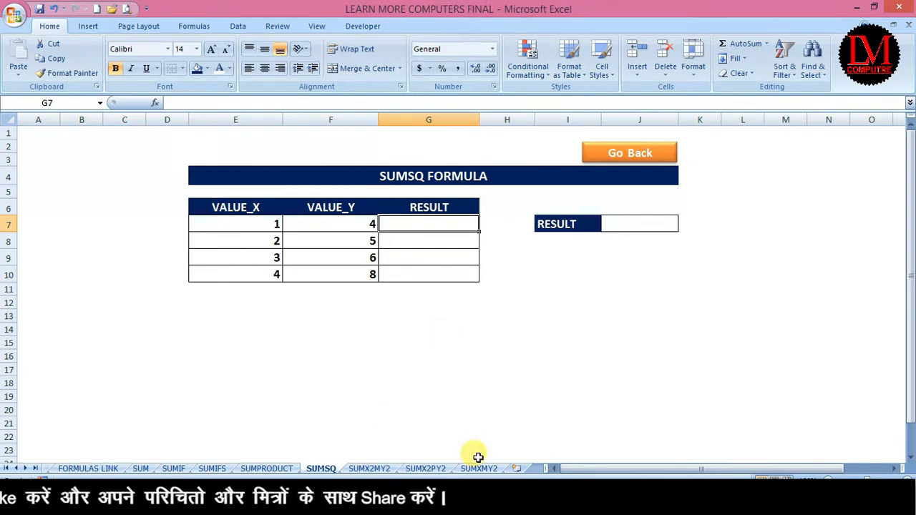
text(=SUM)
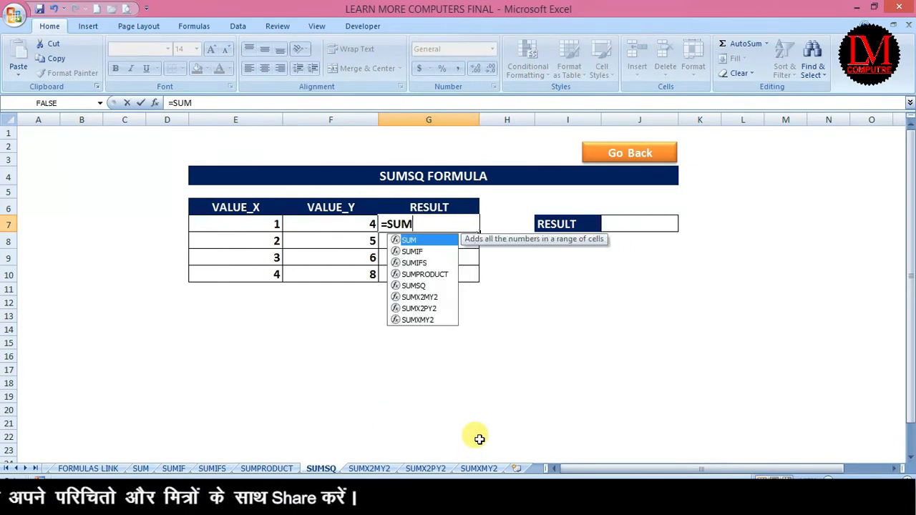
text(SQ)
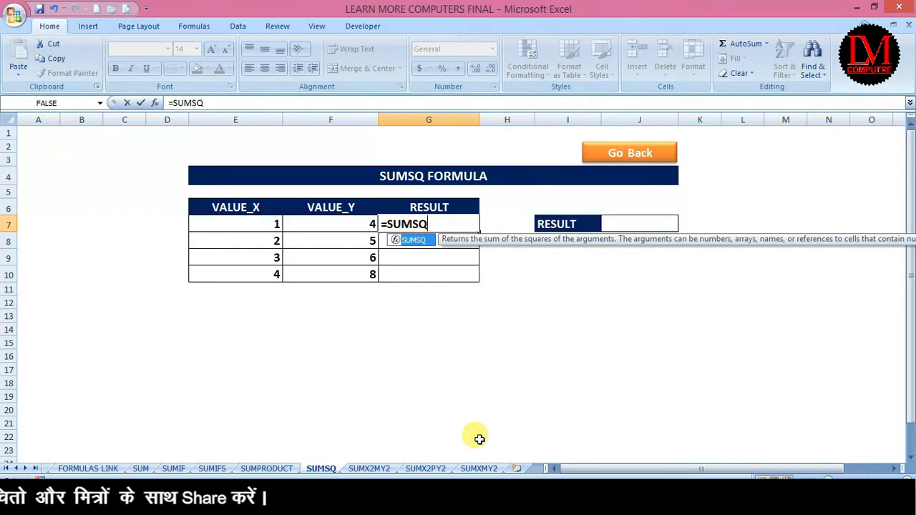
text(()
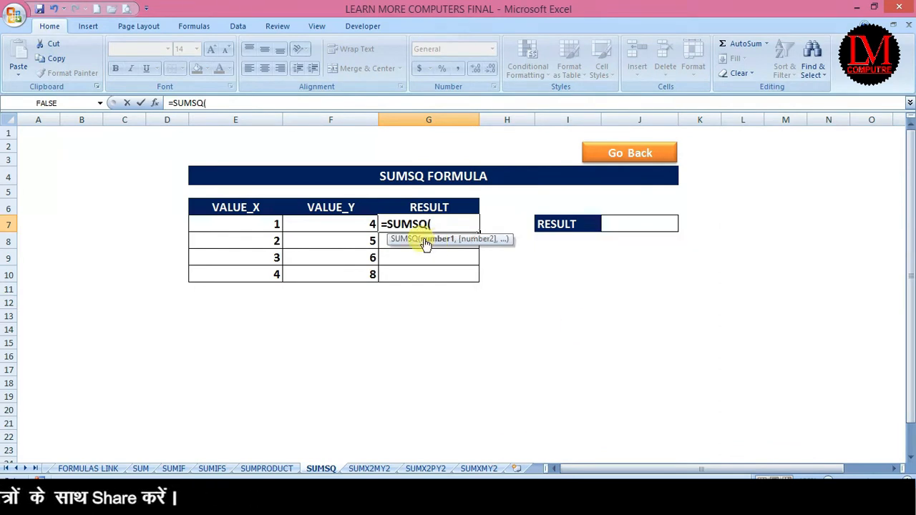
text(E7,)
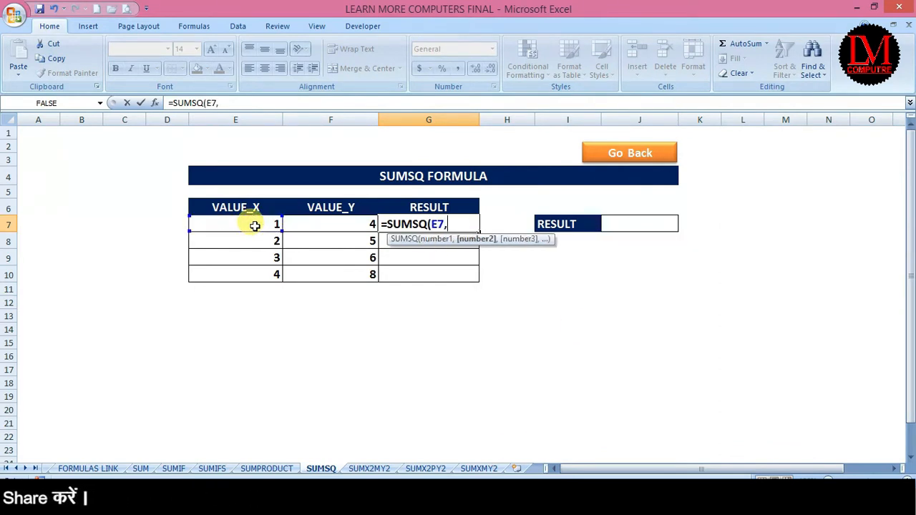
Step: Complete =SUMSQ(E7,F7) in G7, giving 17
click(350, 231)
text())
key(Return)
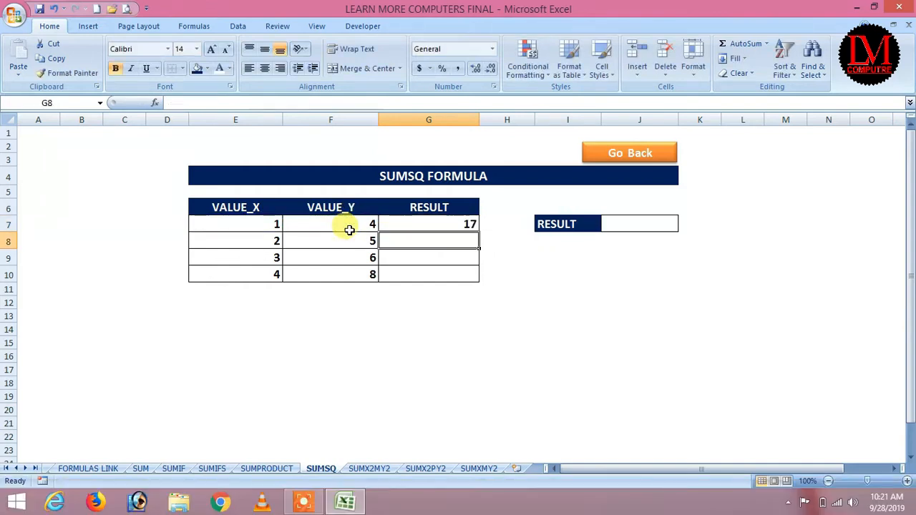
click(453, 225)
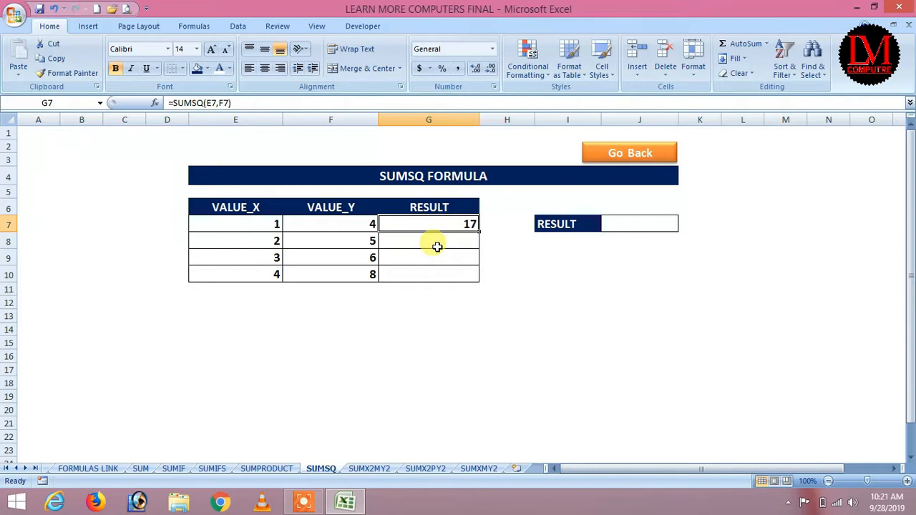
Step: Enter =SUMSQ(E8,F8) in G8, giving 29
click(460, 242)
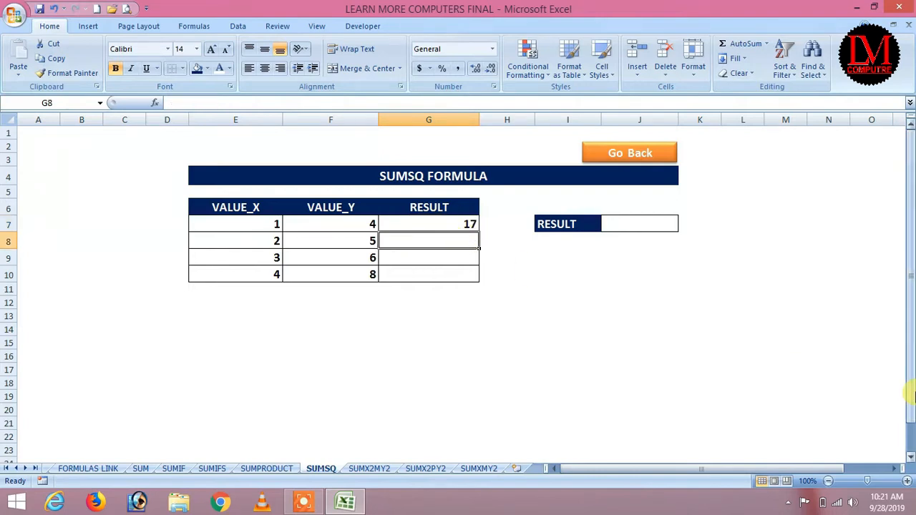
text(=SUMSQ)
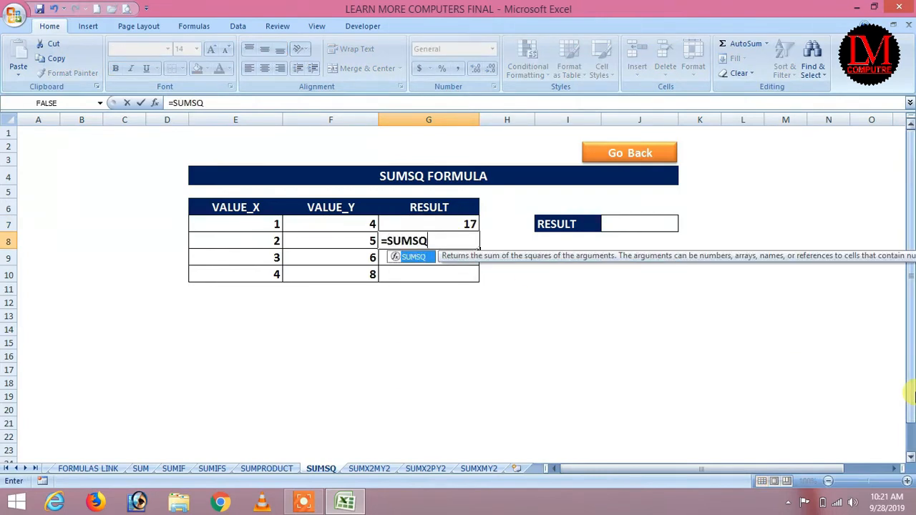
click(261, 240)
text(,)
click(347, 239)
text())
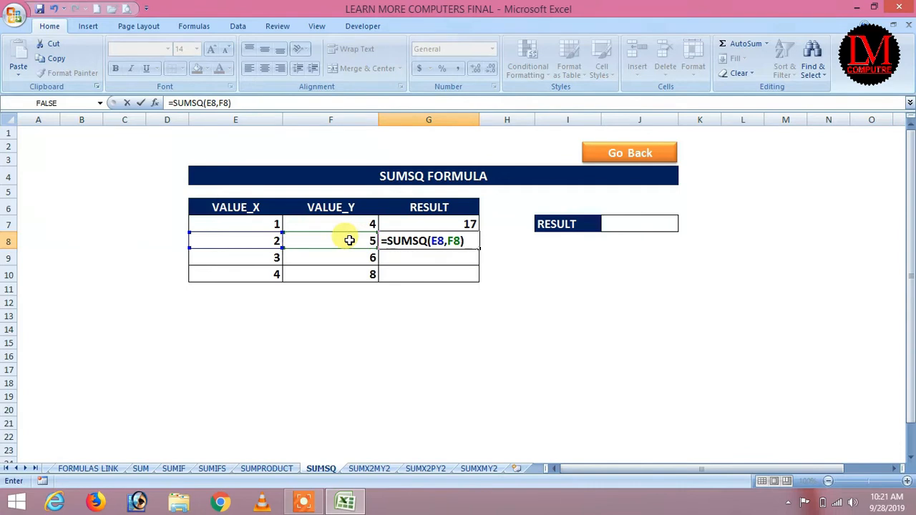
key(Return)
click(447, 239)
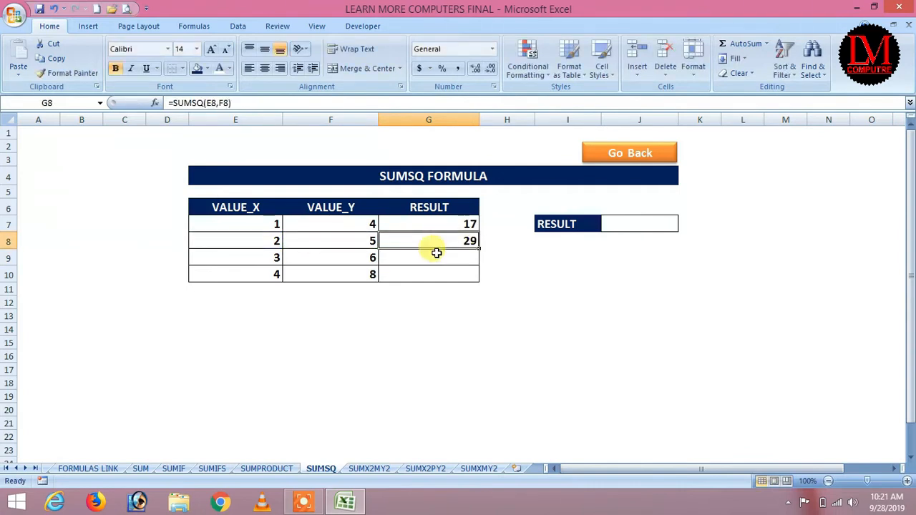
click(243, 226)
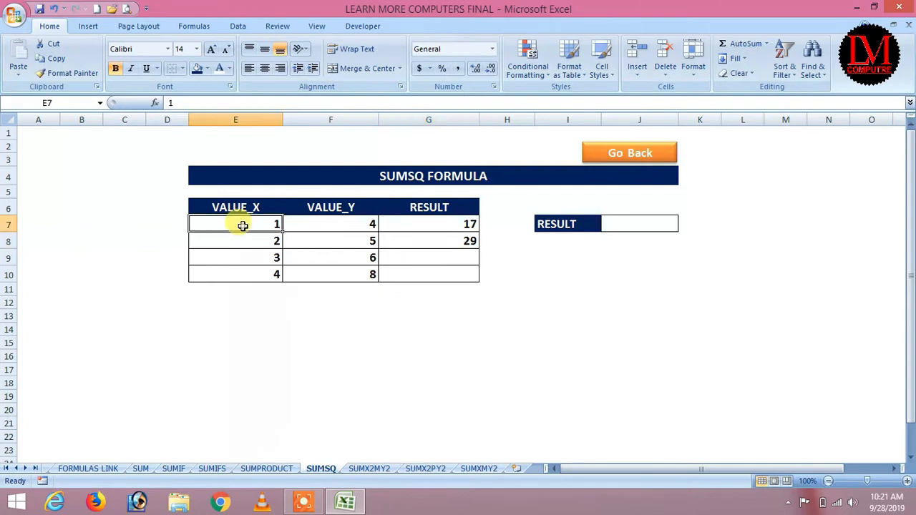
Step: Build the check formula =E7*E7+F7*F7 in J7, which returns 17
click(341, 225)
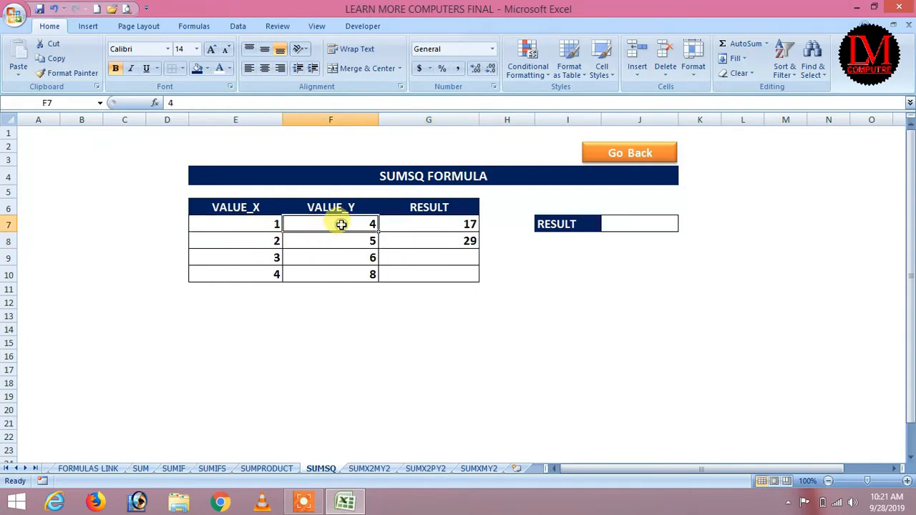
click(245, 227)
click(354, 226)
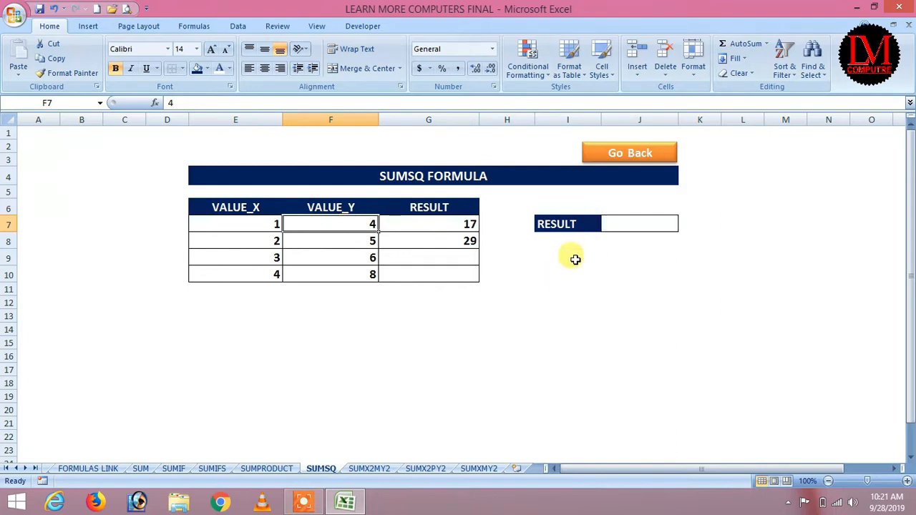
click(623, 225)
text(=)
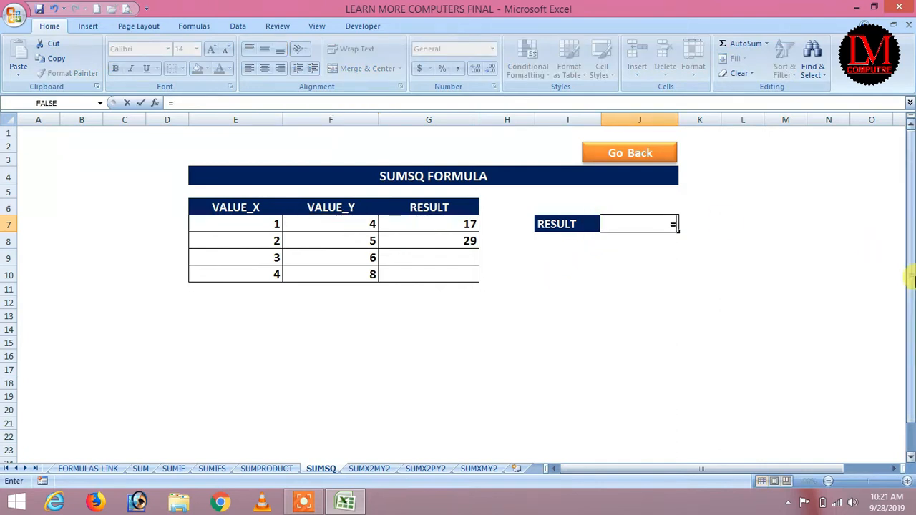
key(Left)
key(Left)
key(Left)
key(Left)
key(Left)
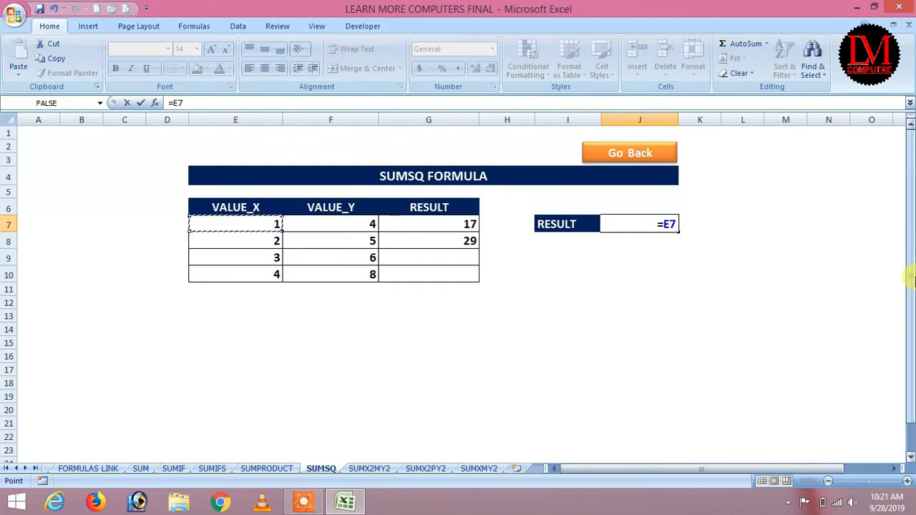
text(*)
key(Left)
key(Left)
key(Left)
key(Left)
key(Left)
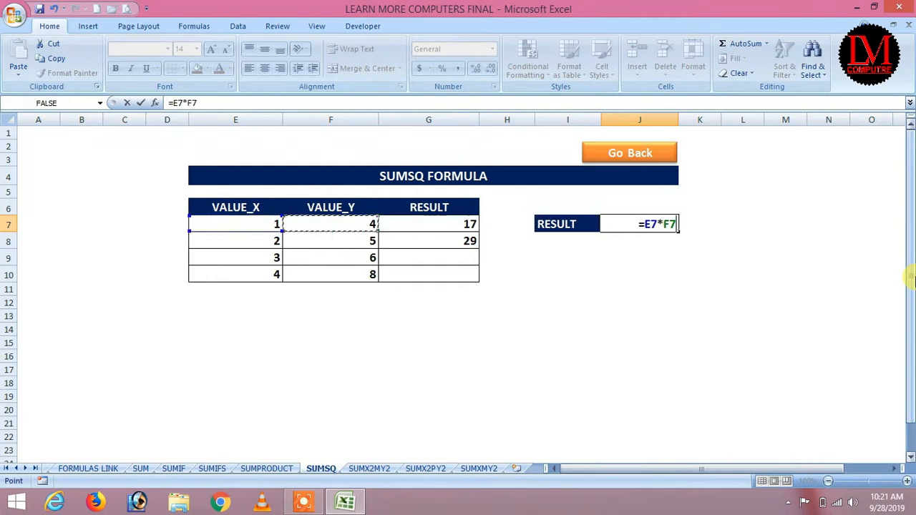
text(+)
key(Left)
key(Left)
key(Left)
key(Left)
text(*)
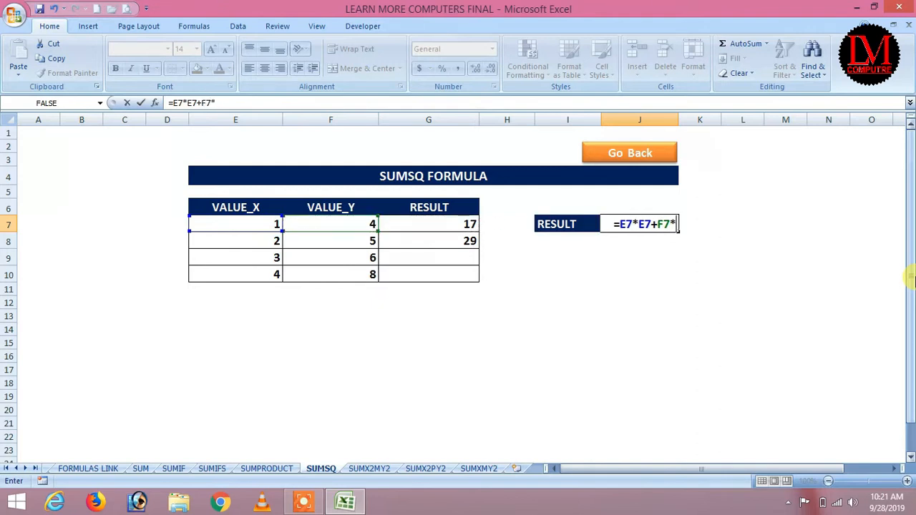
key(Left)
key(Left)
key(Left)
key(Left)
key(Return)
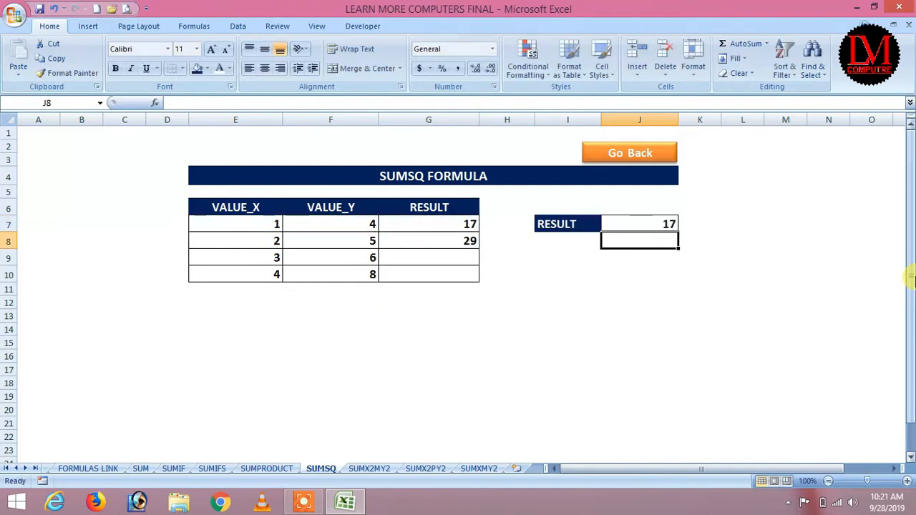
Step: Replace J7's check with the literal =1*1+4*4, again giving 17
click(659, 224)
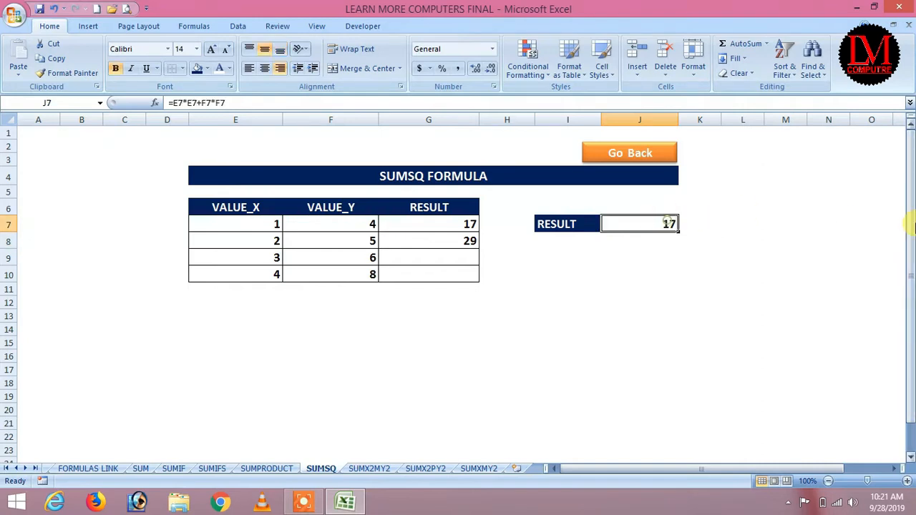
text(=)
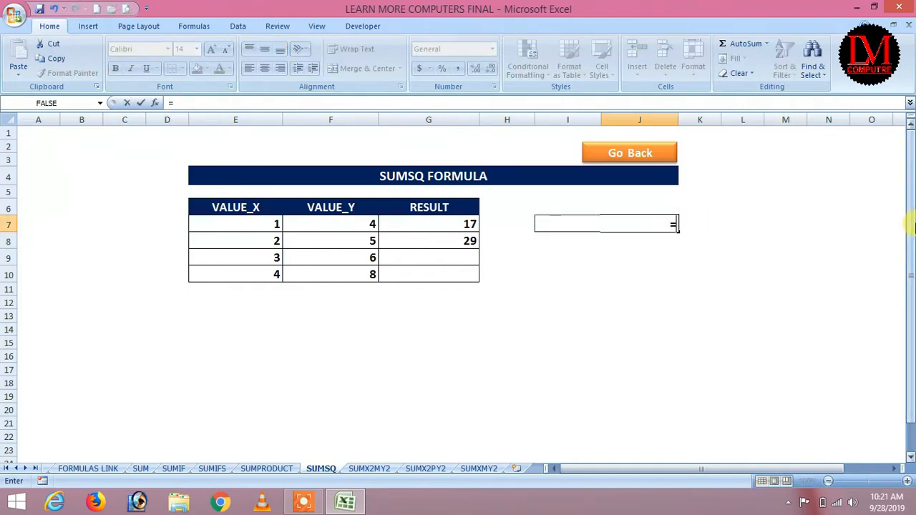
key(Escape)
key(Delete)
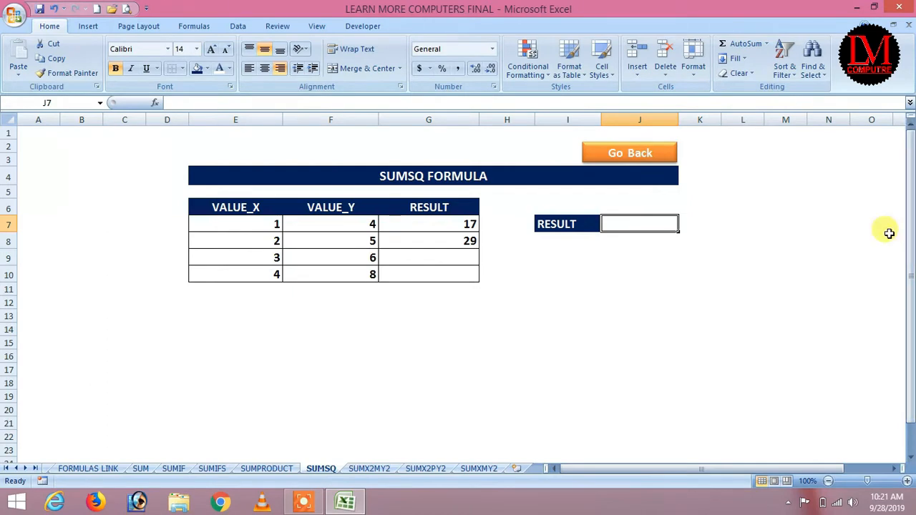
text(=1*1+)
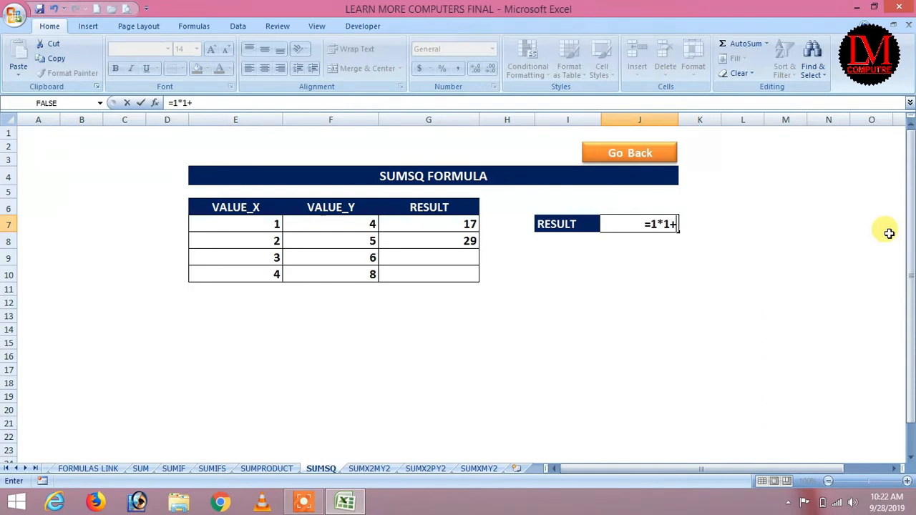
text(4*4)
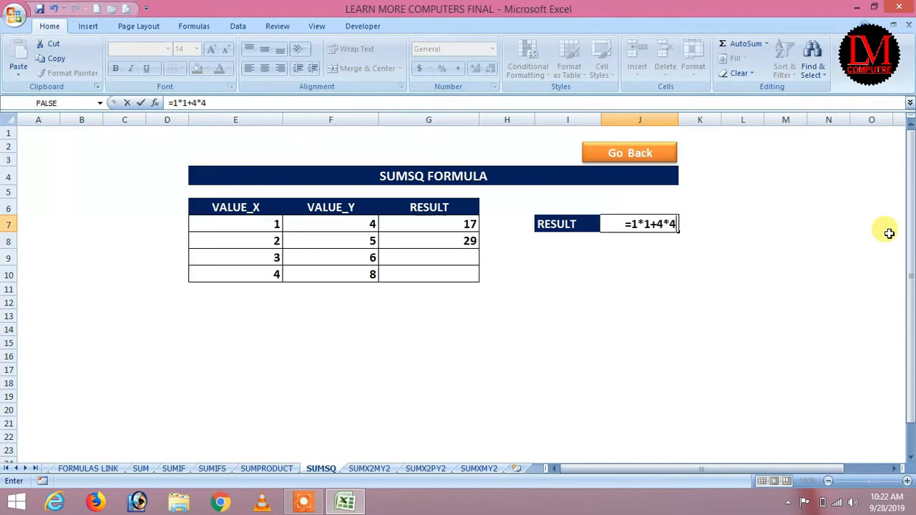
key(Return)
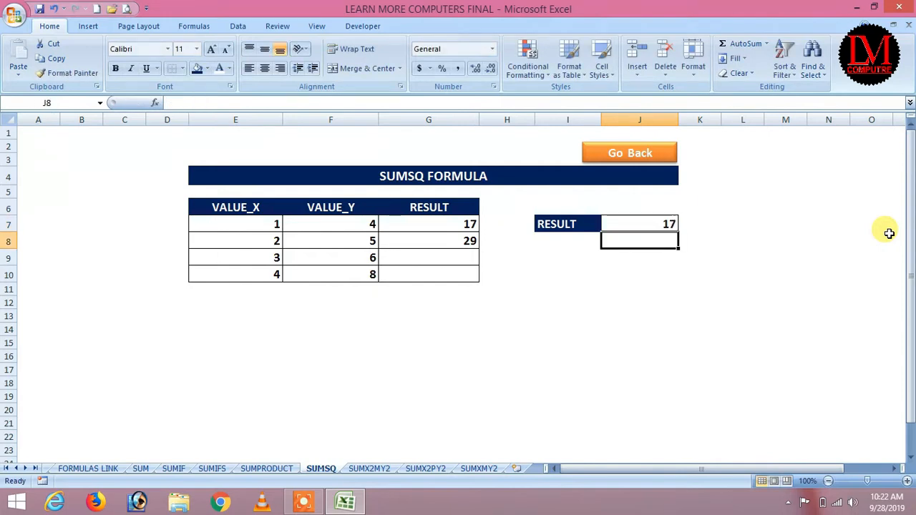
key(Up)
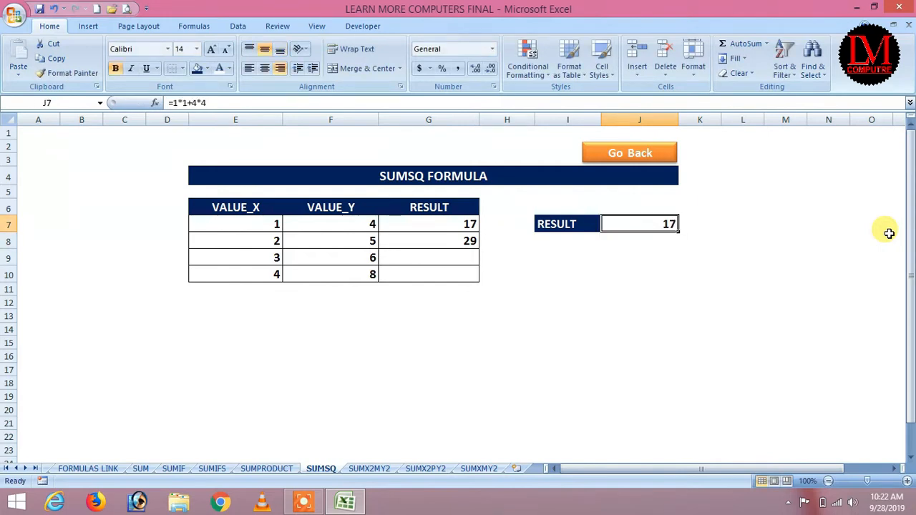
click(250, 241)
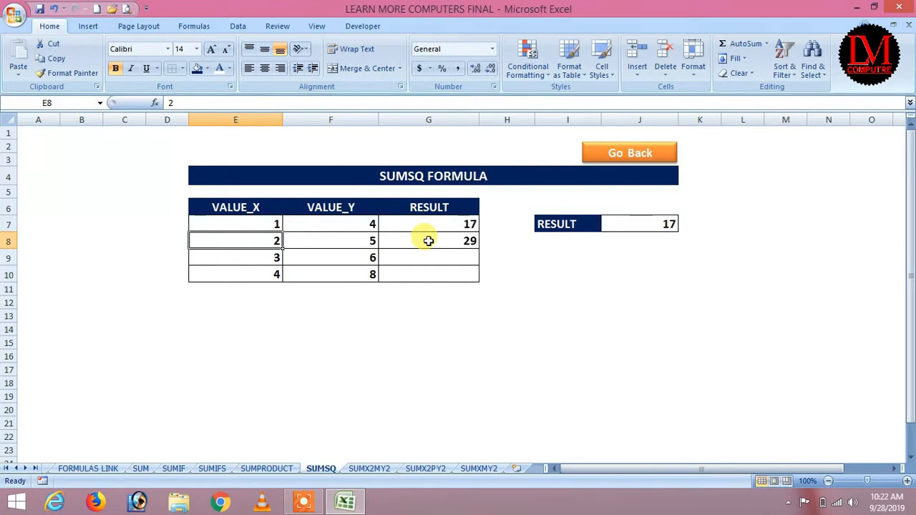
click(458, 224)
Step: Fill the SUMSQ formula down to G10, giving 45 and 80
drag(479, 231, 475, 279)
click(546, 296)
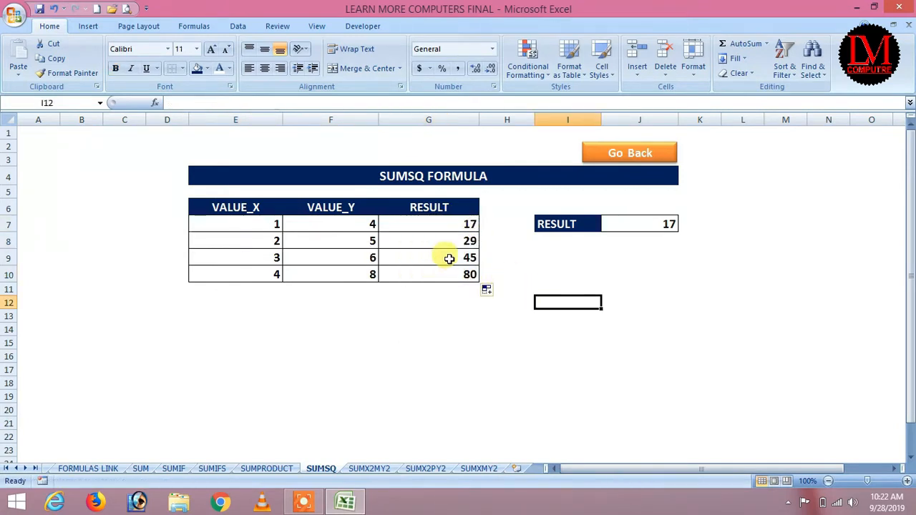
click(629, 155)
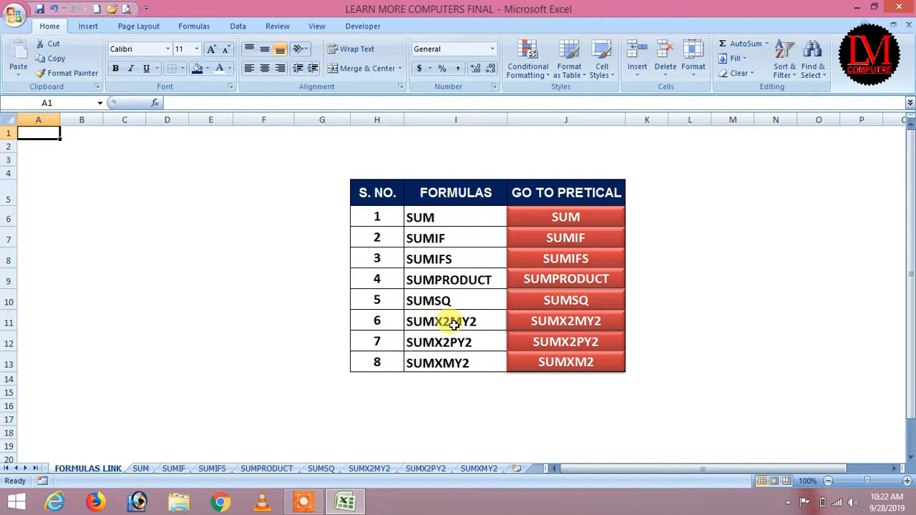
Step: Open the SUMX2MY2 sheet and clear the -15 result in F6
click(571, 326)
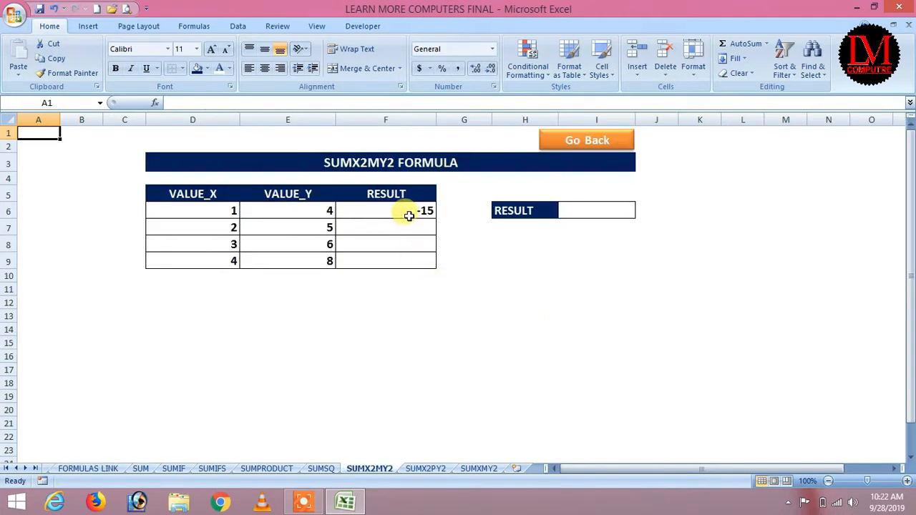
click(409, 211)
key(Delete)
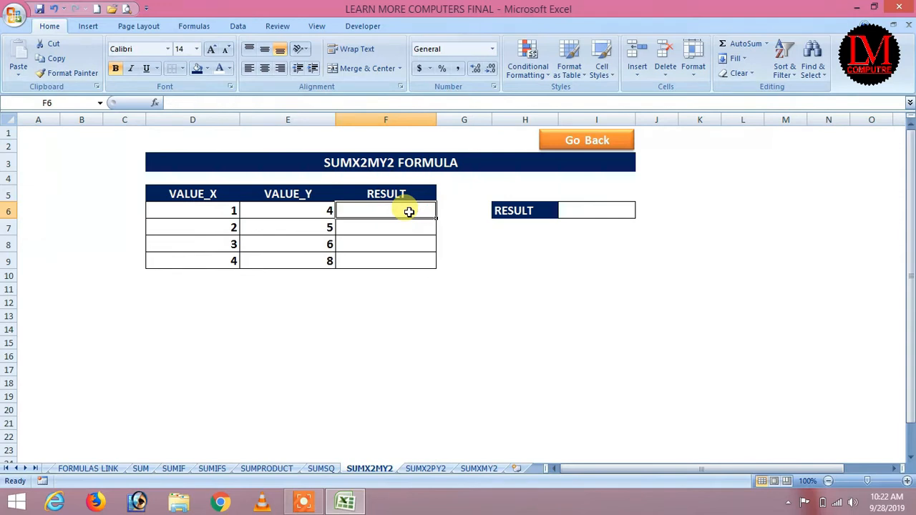
Step: Enter =SUMX2MY2(D6,E6) in F6, returning -15
click(394, 228)
click(387, 210)
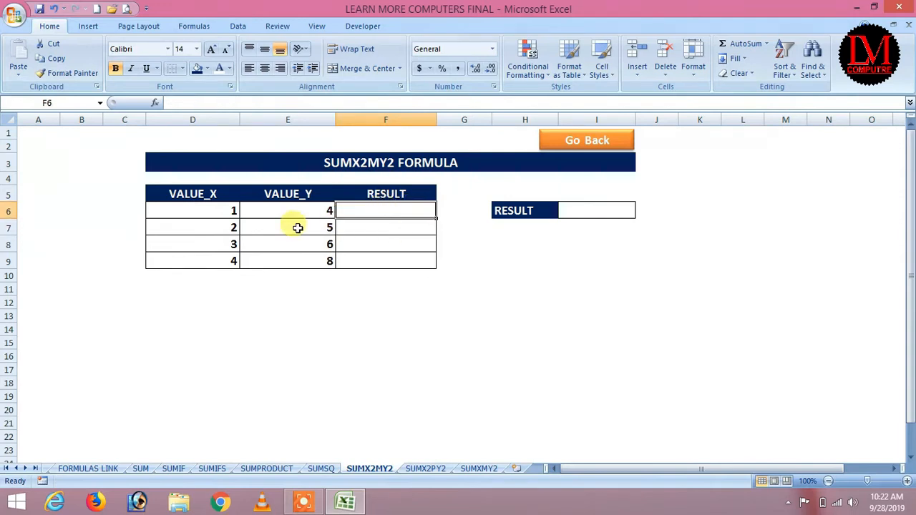
click(213, 210)
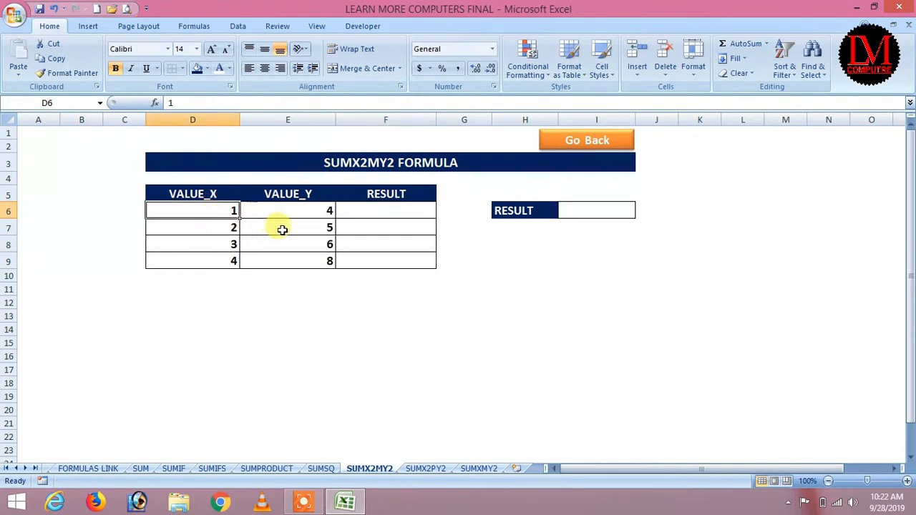
click(317, 205)
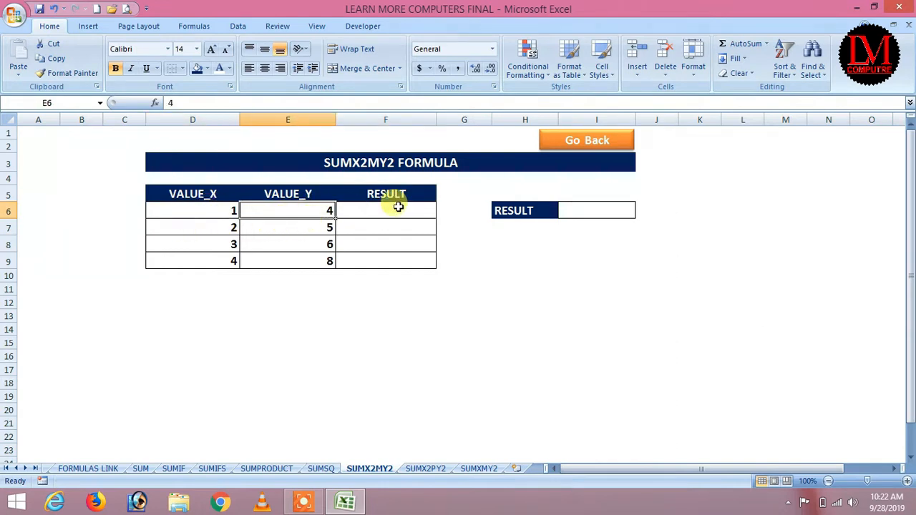
click(396, 206)
text(=)
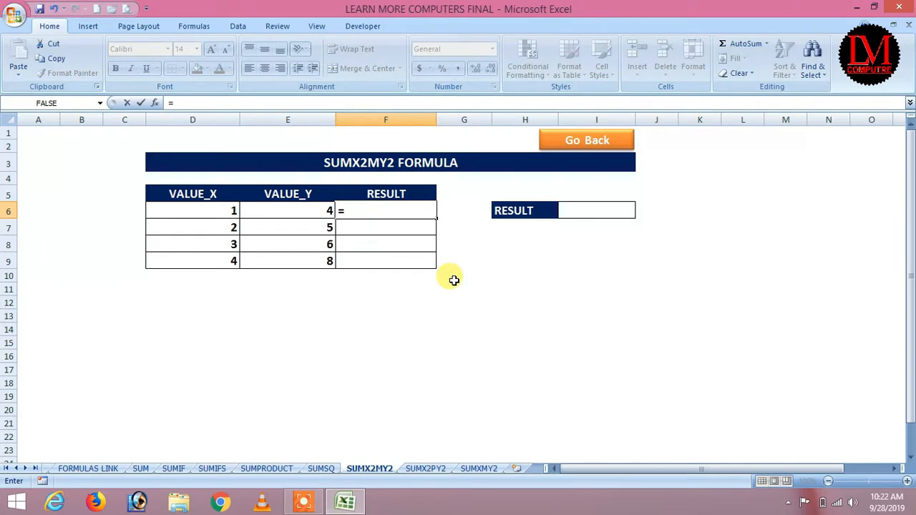
text(SUM)
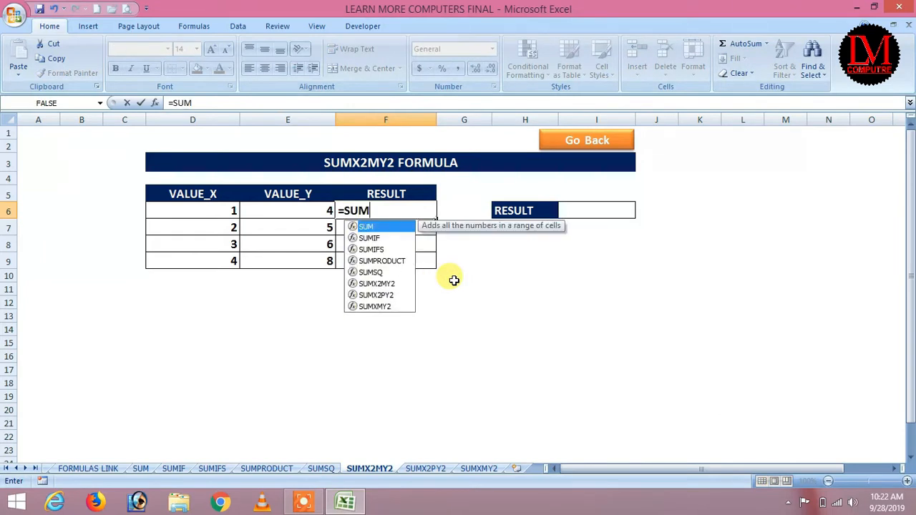
key(Down)
key(Down)
key(Down)
key(Down)
key(Down)
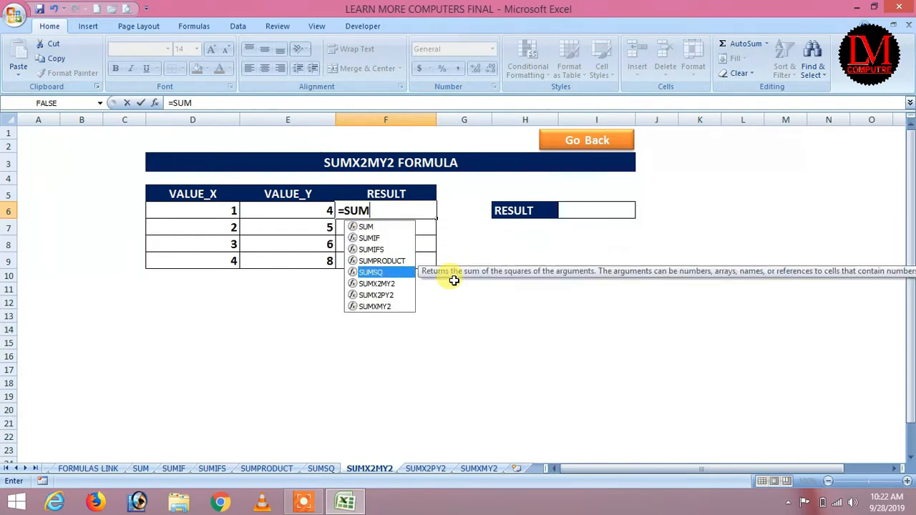
key(Tab)
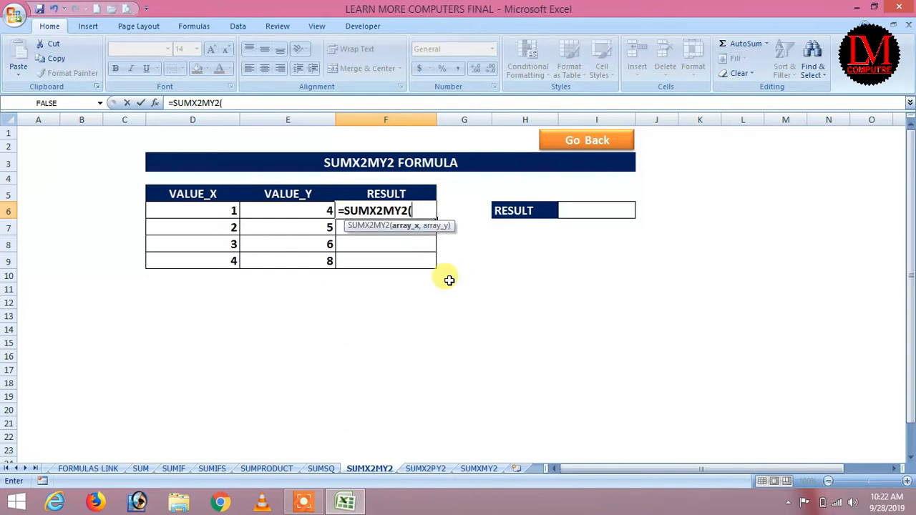
click(200, 210)
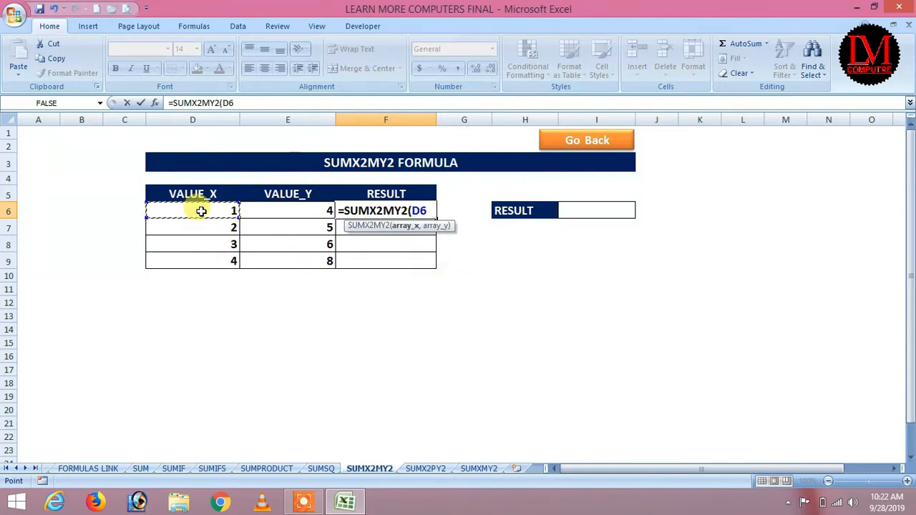
text(,)
click(313, 212)
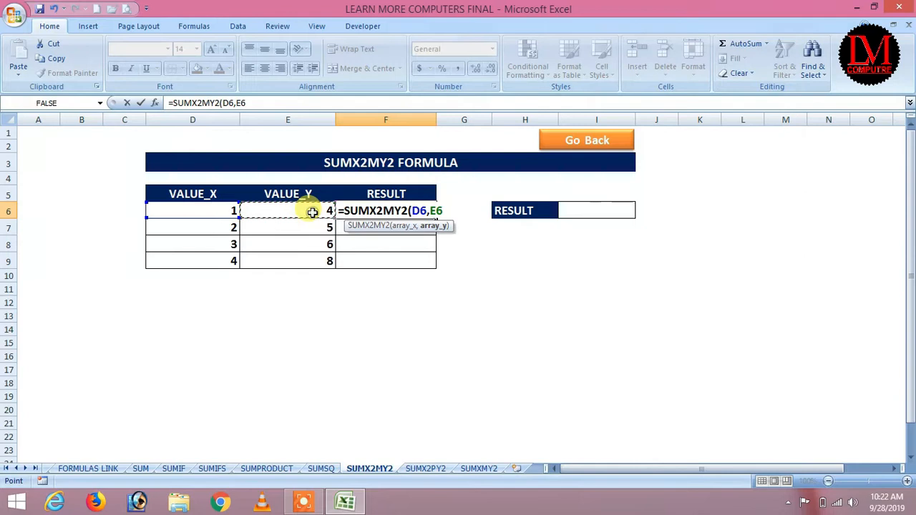
key(Return)
Step: Fill the formula down F6:F9 to get -21, -27 and -48
key(Up)
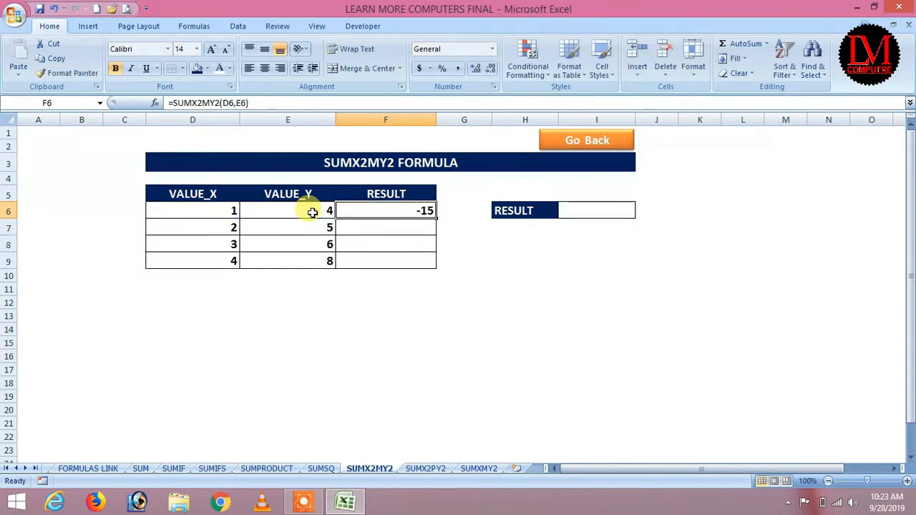
key(shift+Down)
key(shift+Down)
key(shift+Down)
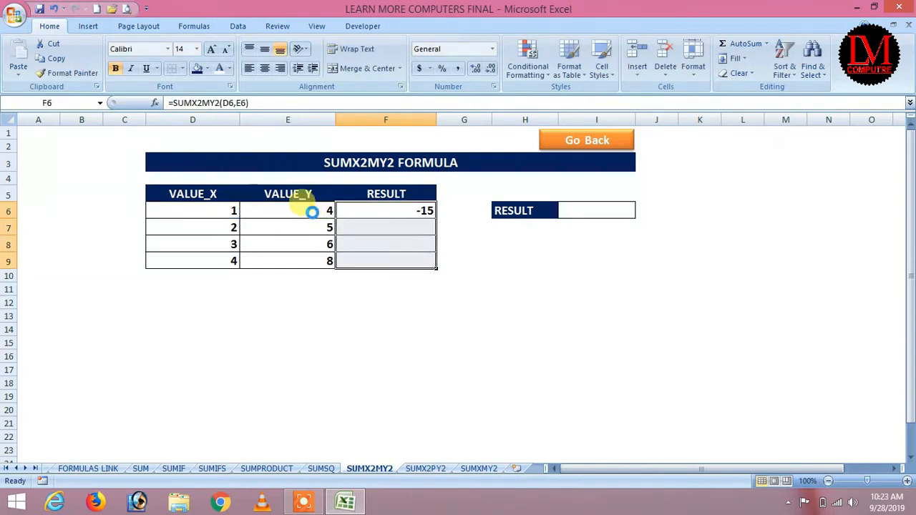
key(ctrl+d)
key(Down)
key(Down)
key(Down)
key(Right)
key(Right)
key(Up)
key(Up)
key(Up)
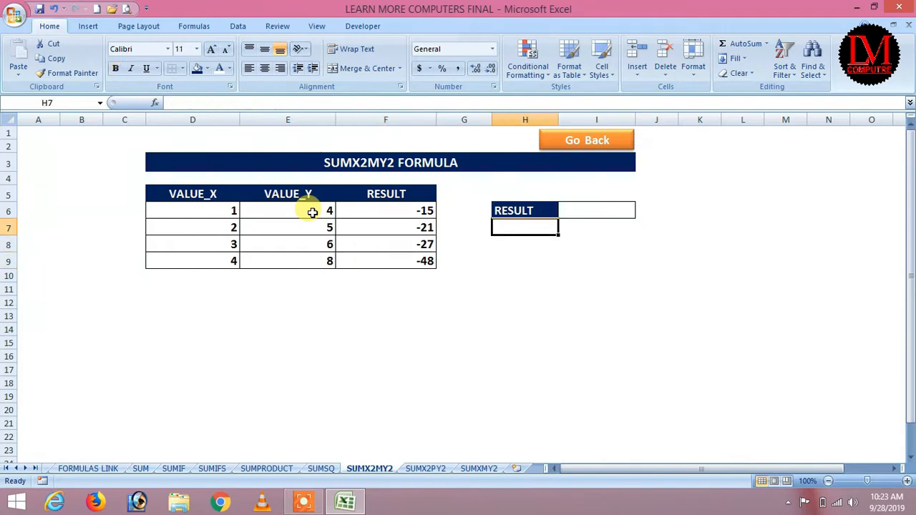
key(Right)
Step: Build the check formula =D6*D6-E6*E6 in I6, which returns -15
text(=)
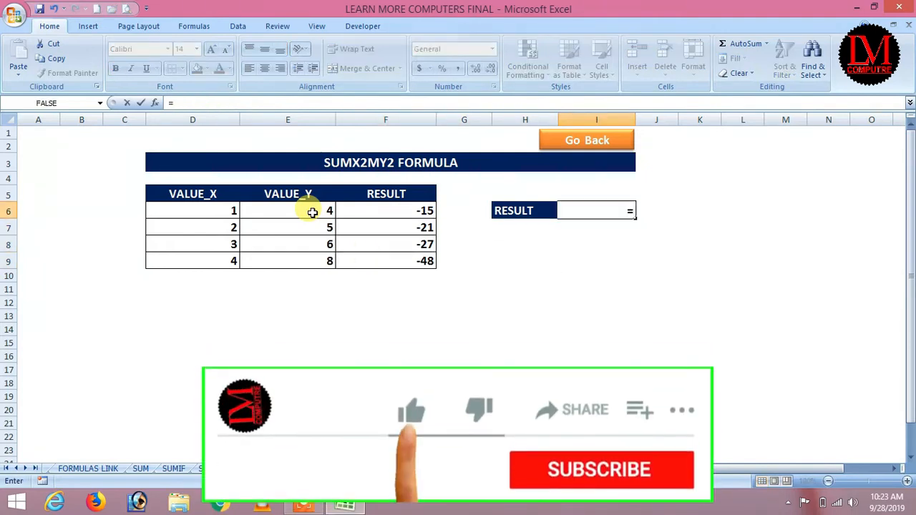
key(Left)
key(Left)
key(Left)
key(Left)
key(Left)
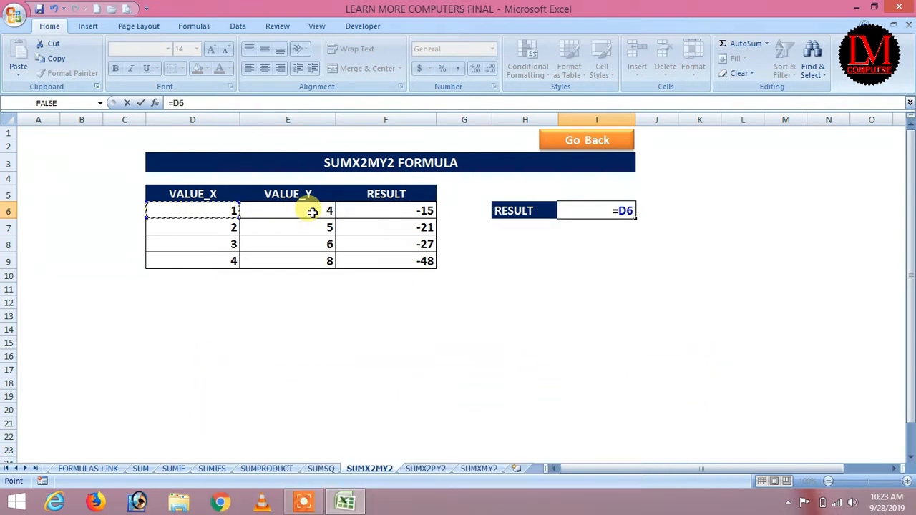
text(*)
key(Left)
key(Left)
key(Left)
key(Left)
key(Left)
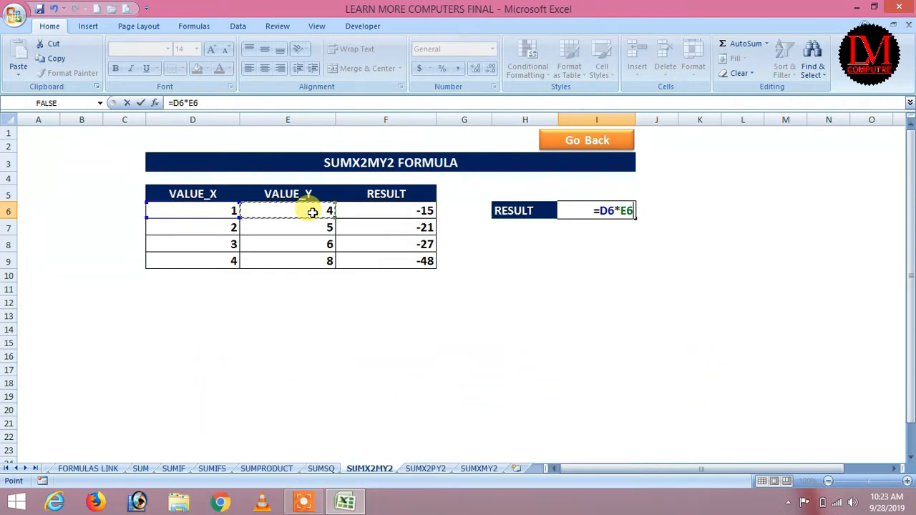
text(-)
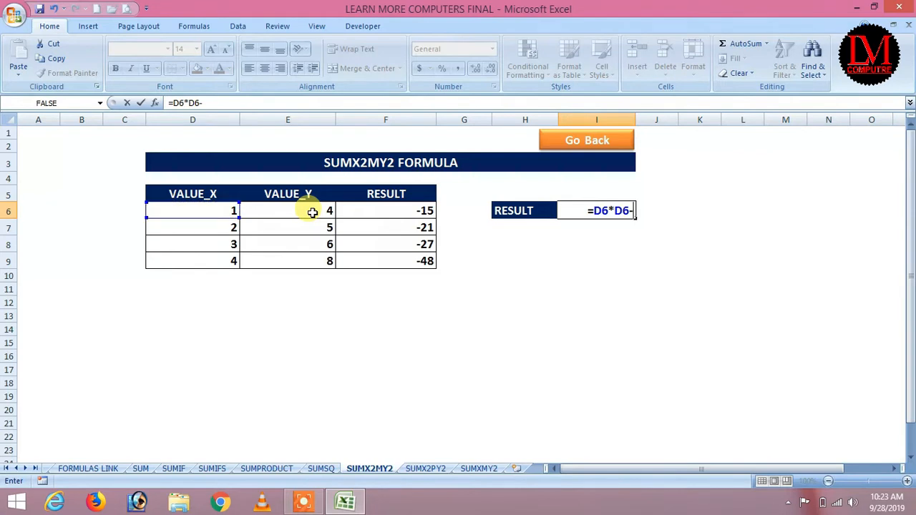
key(Left)
key(Left)
key(Left)
key(Left)
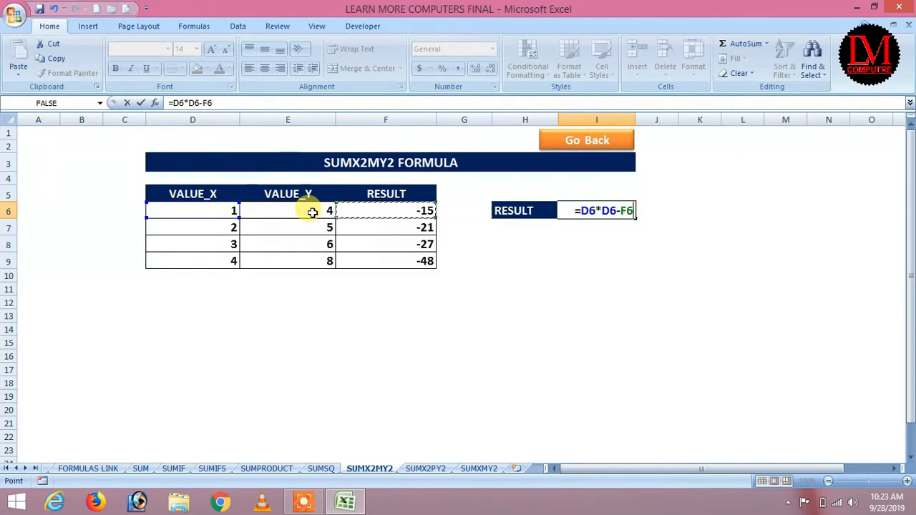
text(*)
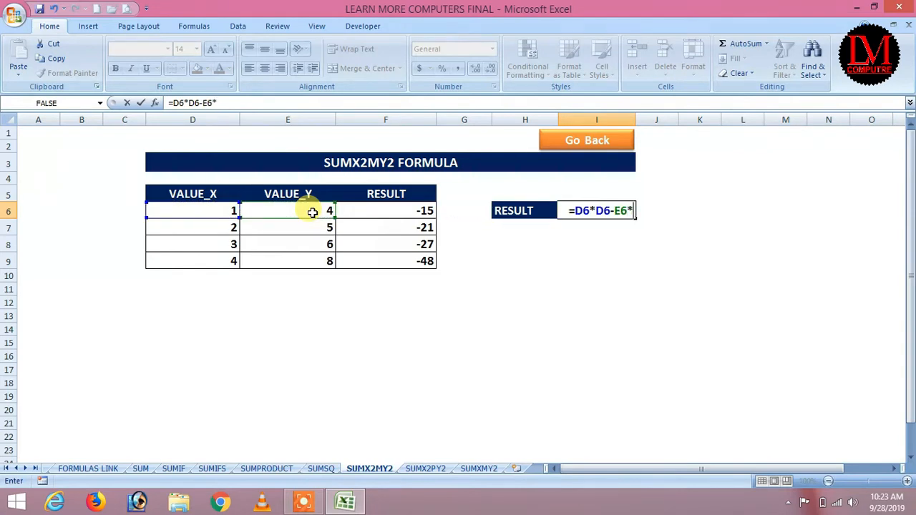
key(Left)
key(Left)
key(Left)
key(Left)
key(Return)
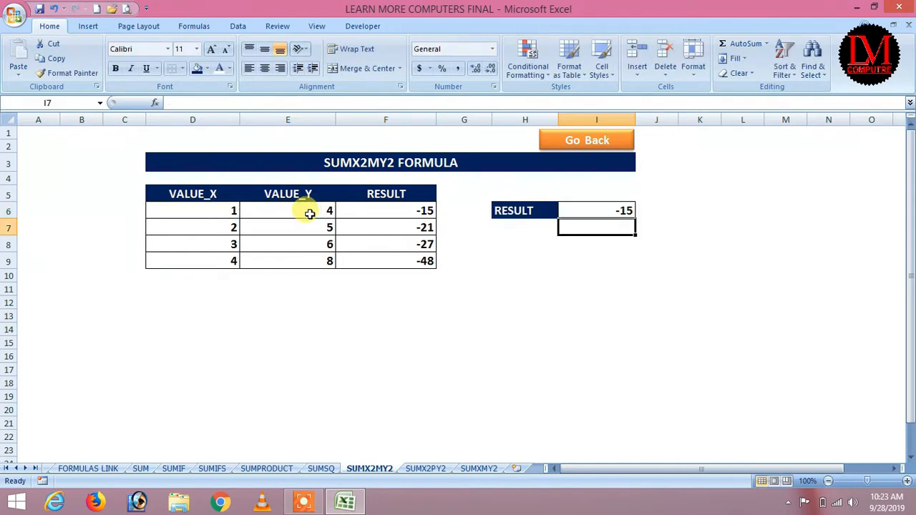
click(594, 210)
text(=1*1-4*4)
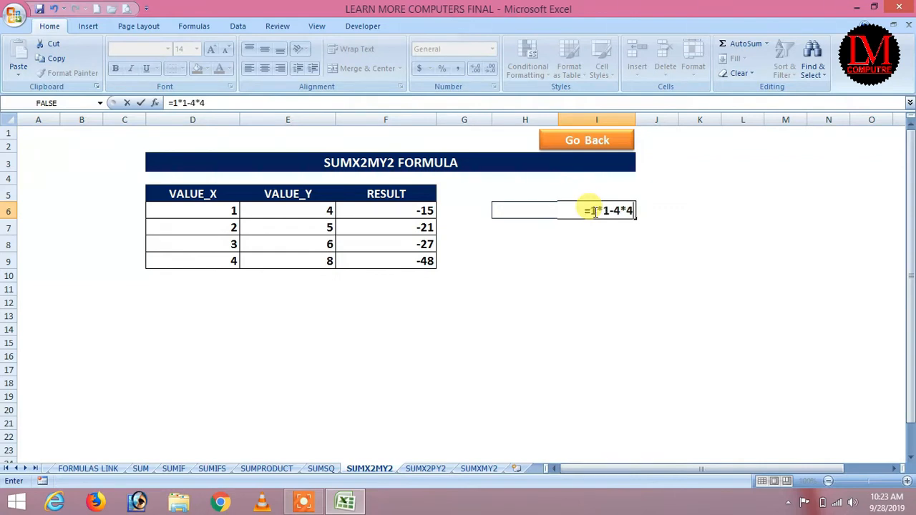
Step: Confirm =1*1-4*4 gives -15, then change row 7 to 5 and 2, giving 21
key(Return)
click(594, 212)
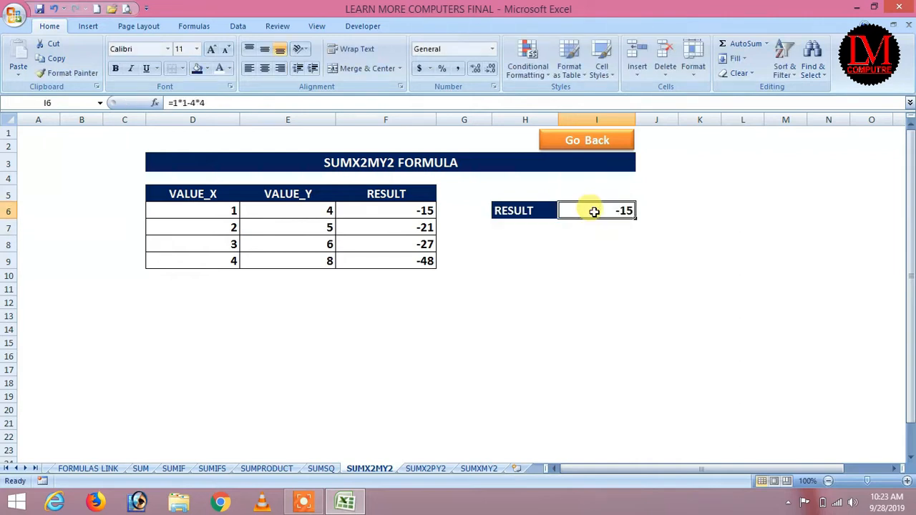
click(235, 228)
text(5)
key(Return)
click(319, 215)
click(324, 229)
text(2)
key(Return)
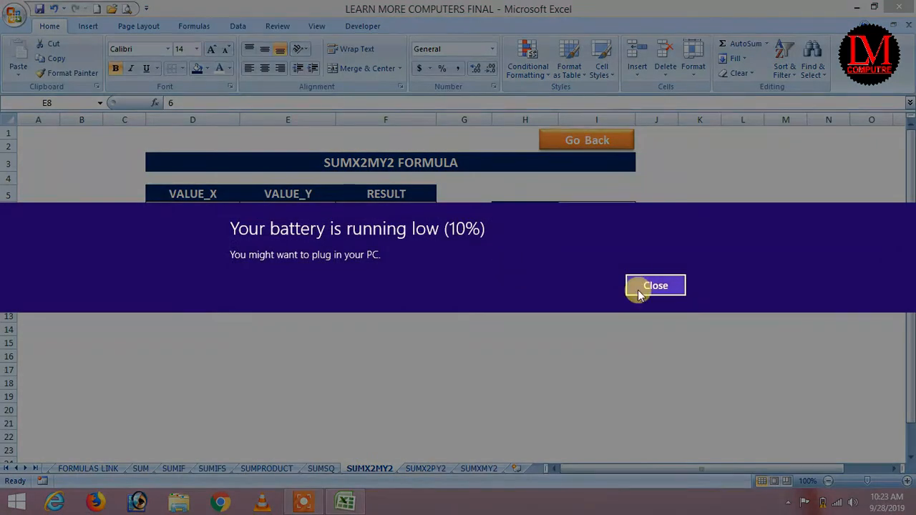
click(639, 287)
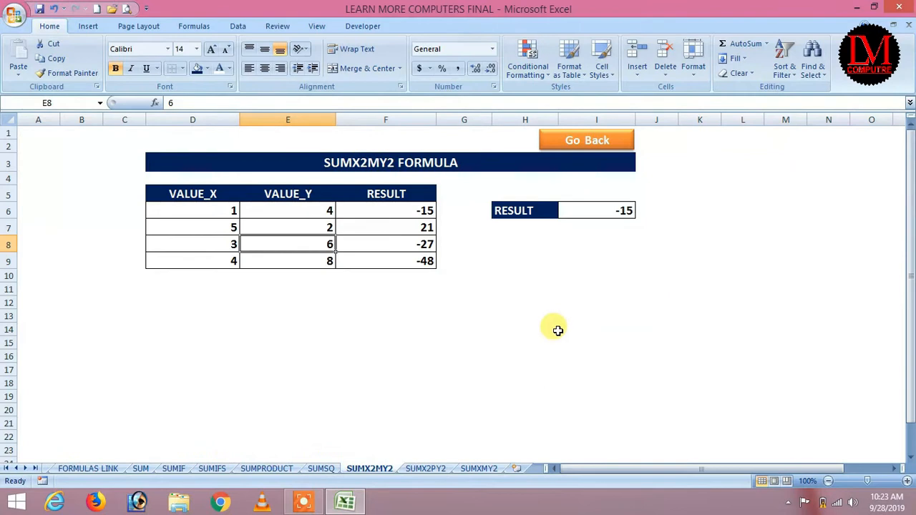
click(587, 143)
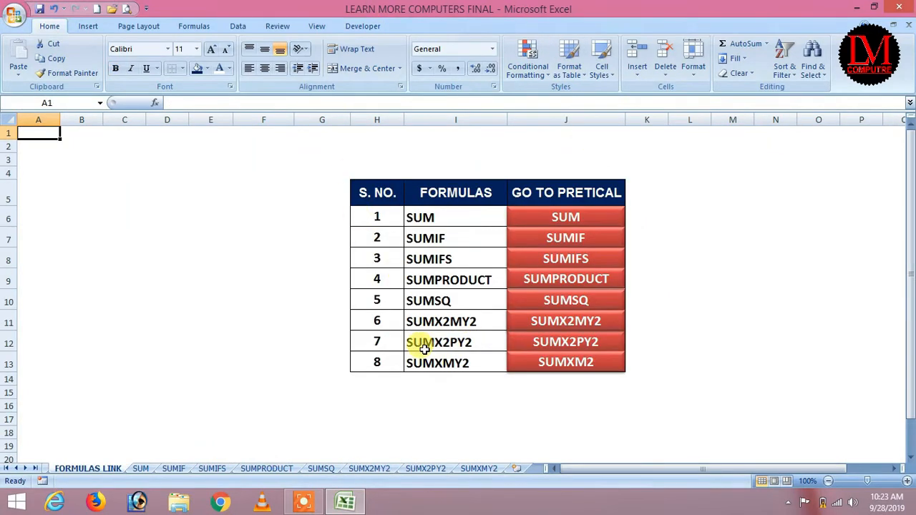
Step: Open the SUMX2PY2 sheet and enter =SUMX2PY2(C6,D6) in E6, giving 17
click(555, 343)
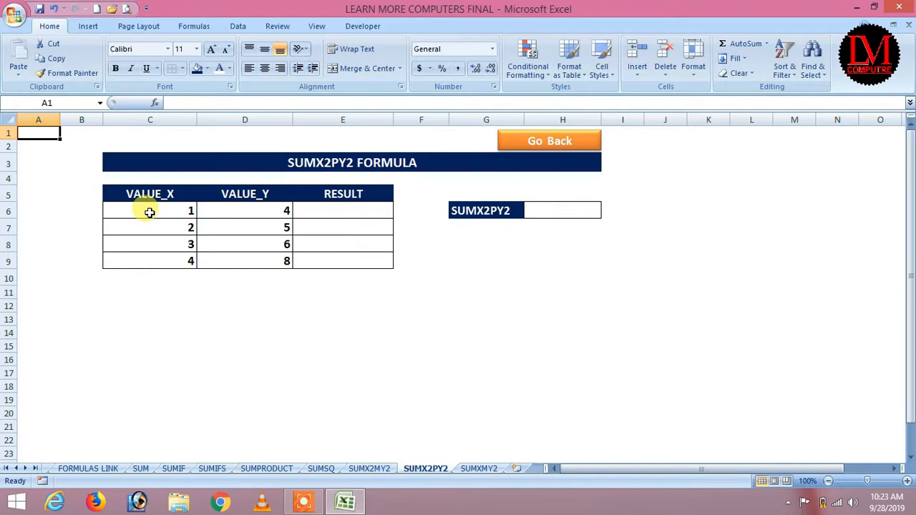
click(256, 211)
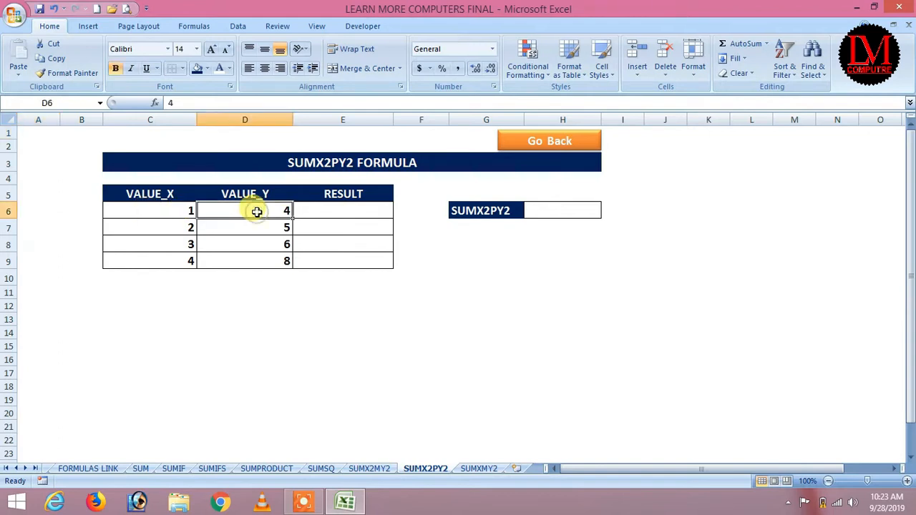
click(336, 213)
text(=)
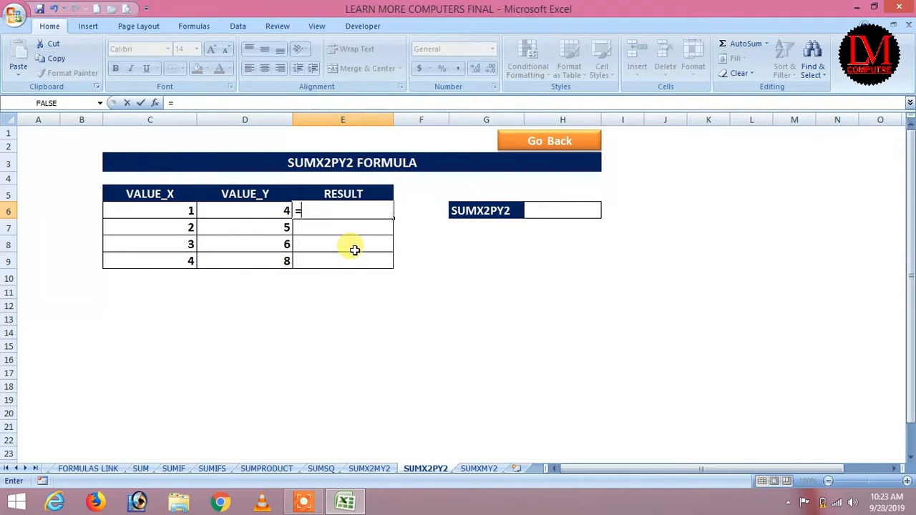
text(SUM)
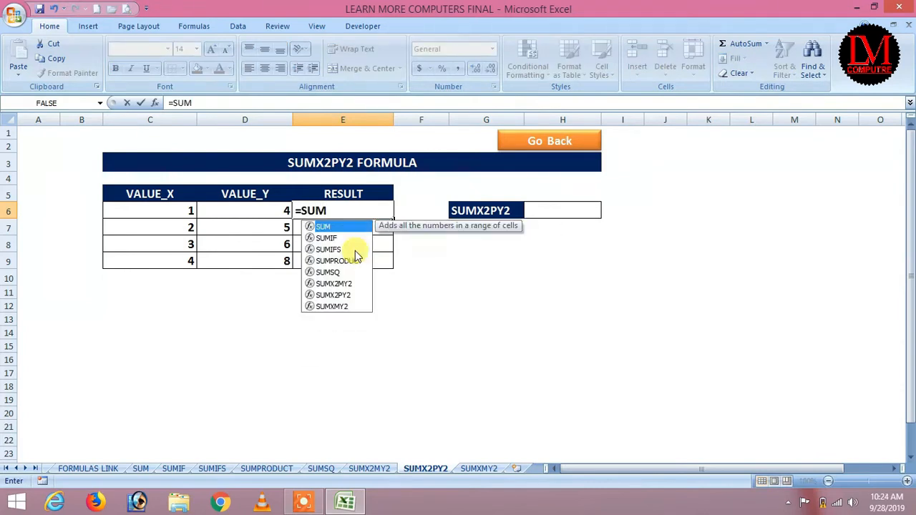
click(354, 295)
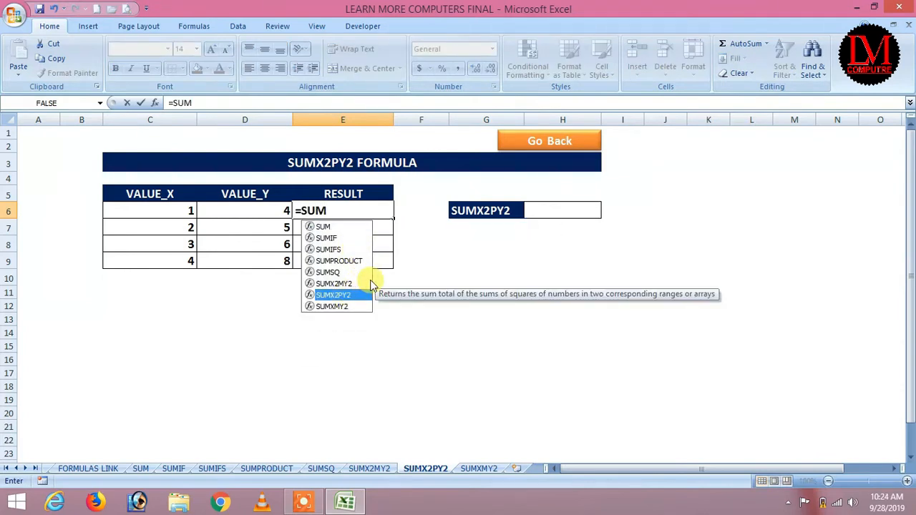
key(Tab)
click(189, 212)
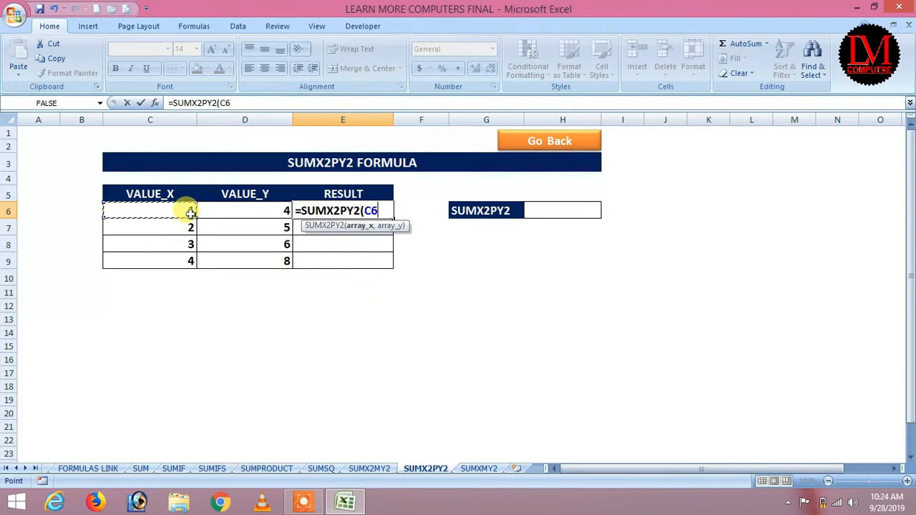
text(,)
click(233, 210)
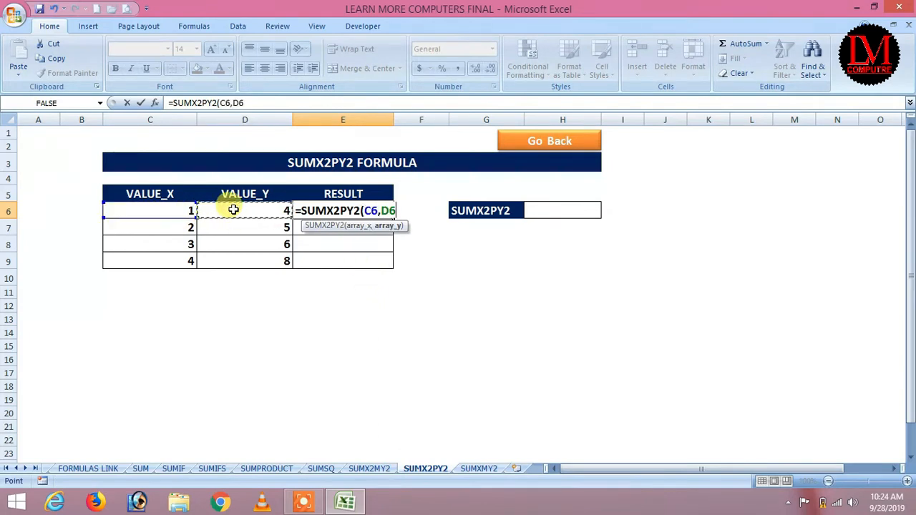
key(Return)
click(321, 209)
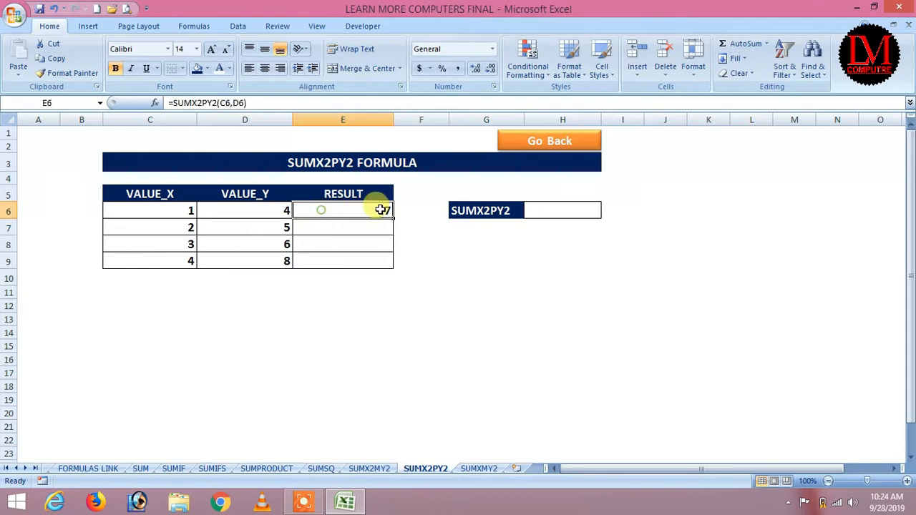
Step: Fill the formula down to E9, giving 29, 45 and 80
drag(392, 218, 386, 263)
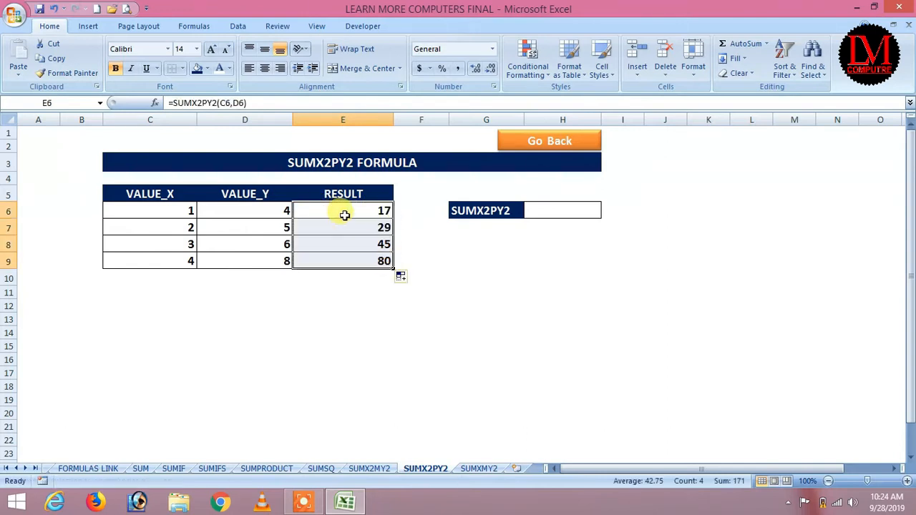
click(336, 227)
click(283, 209)
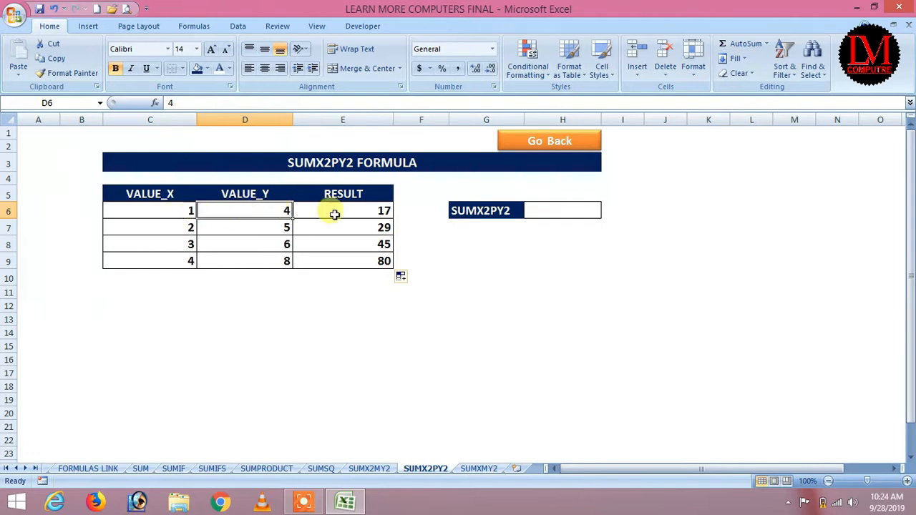
click(269, 229)
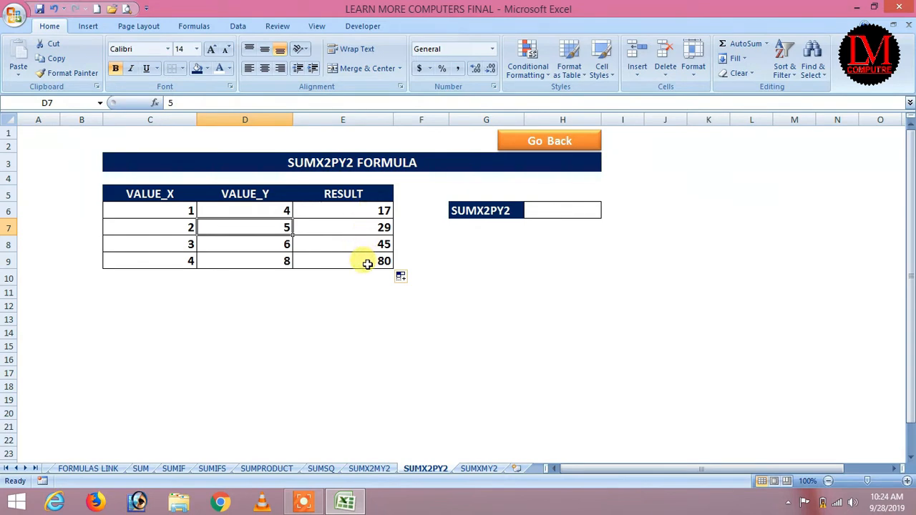
drag(190, 210, 182, 259)
drag(270, 215, 259, 259)
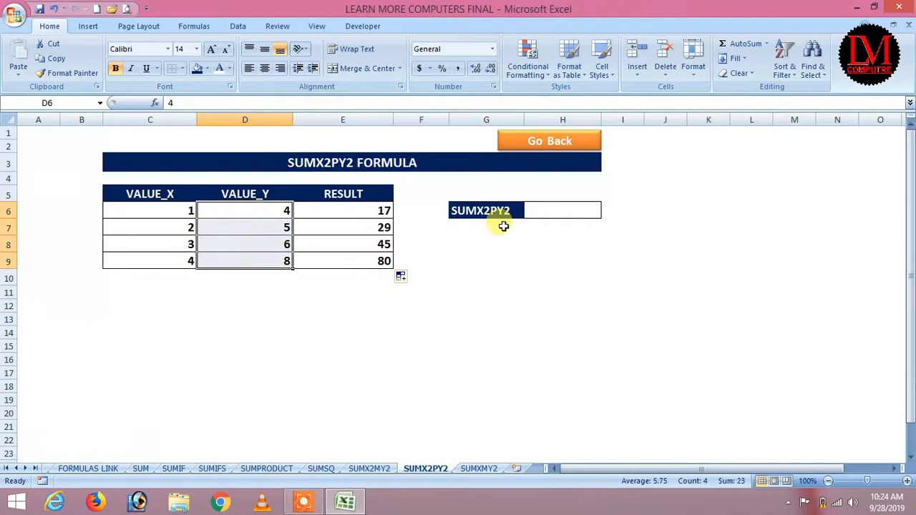
click(566, 209)
click(302, 290)
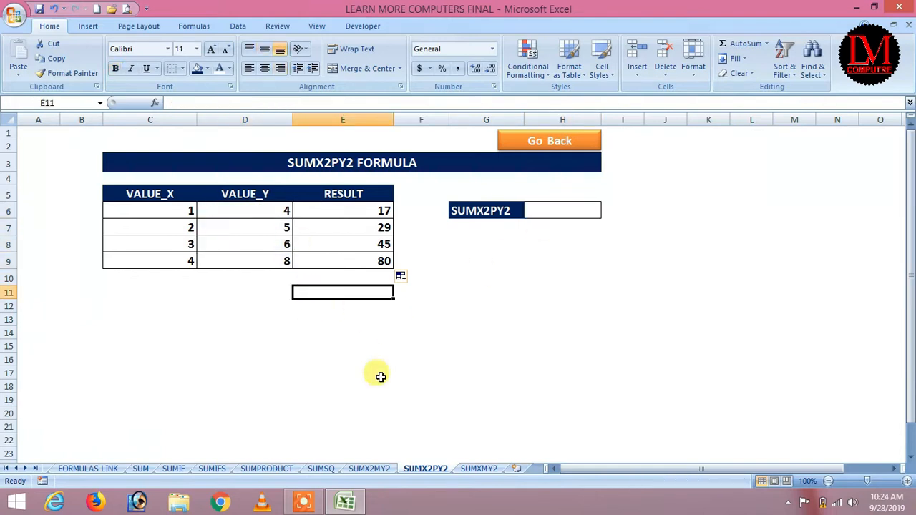
Step: Enter the hand calculation =1*1+4*4+2*2+5*5 in E11, giving 46
text(=)
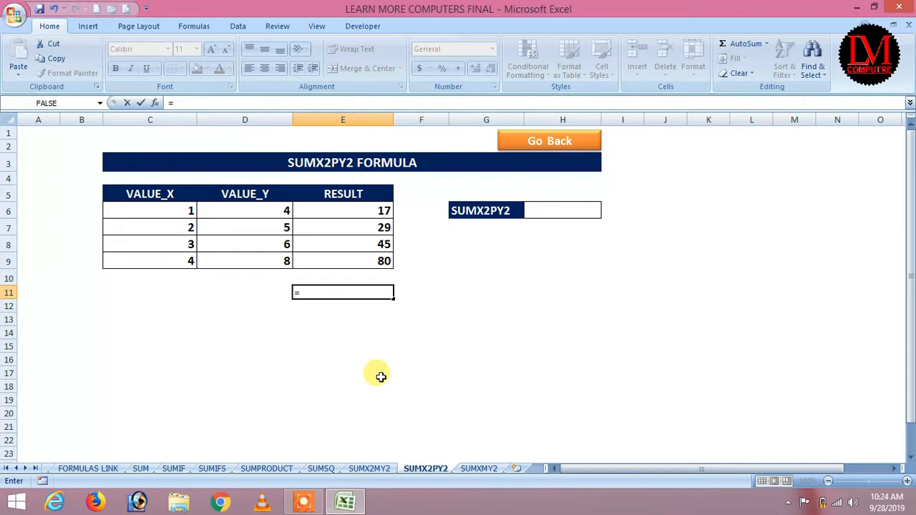
key(Left)
key(Left)
key(Up)
key(Up)
key(Up)
key(Up)
key(Up)
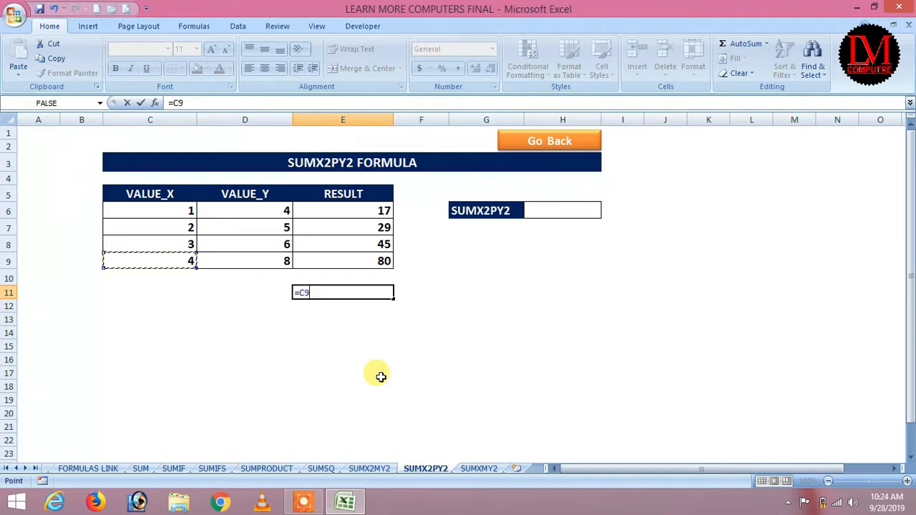
key(BackSpace)
key(BackSpace)
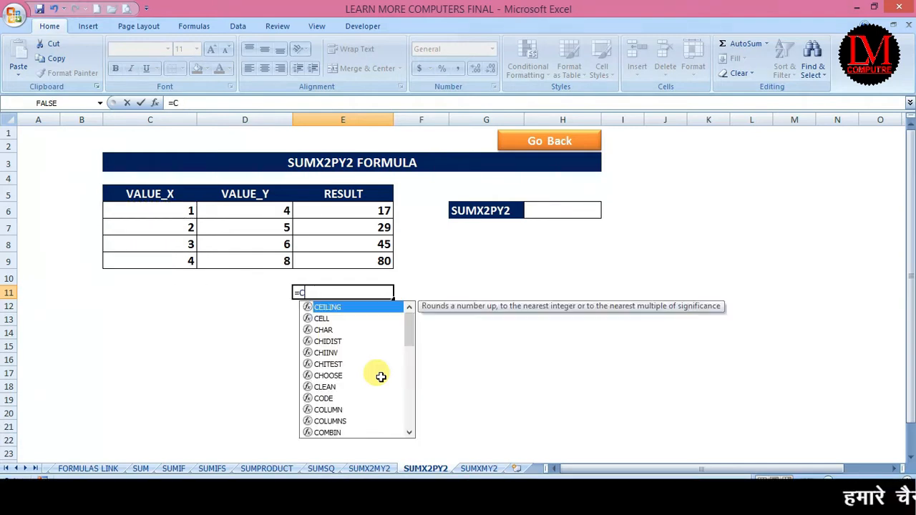
text(1*1)
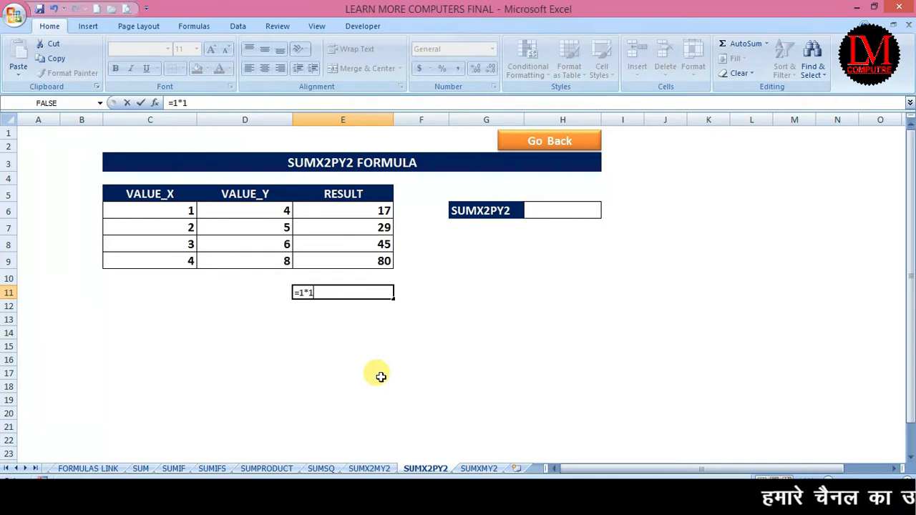
text(+4)
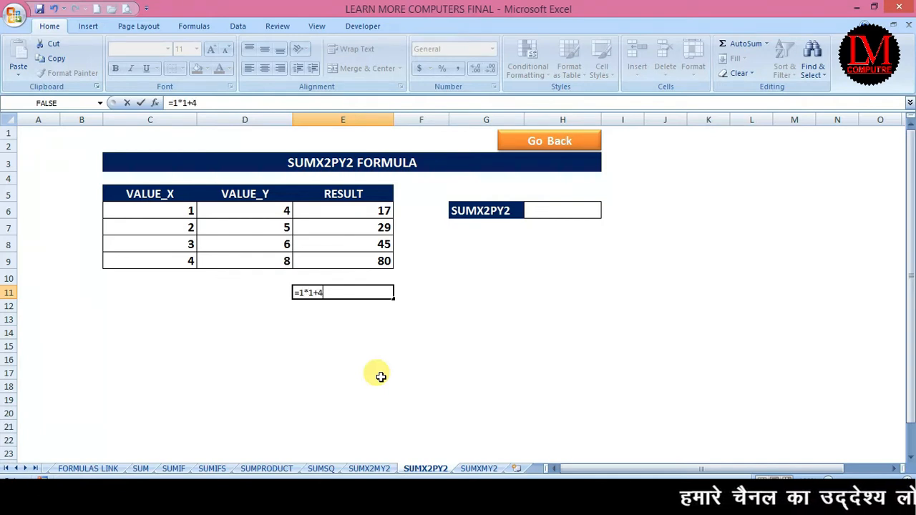
text(*4+)
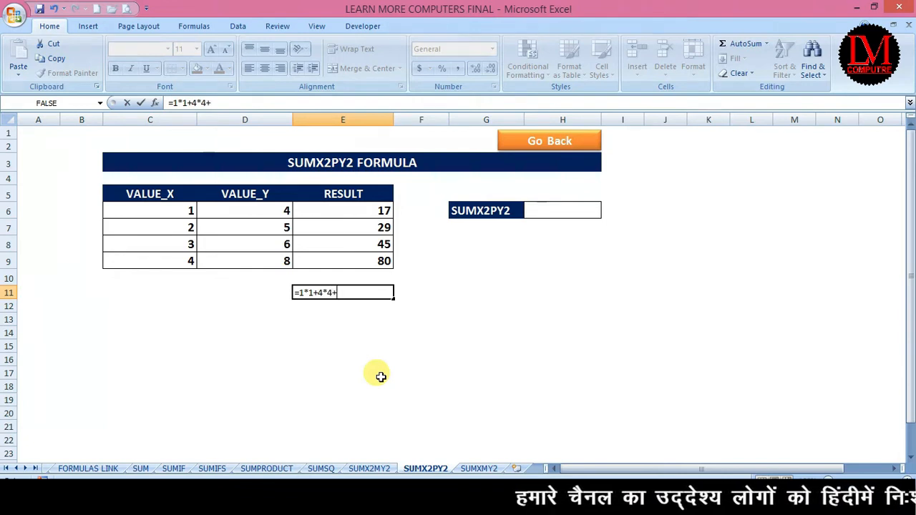
text(2*2)
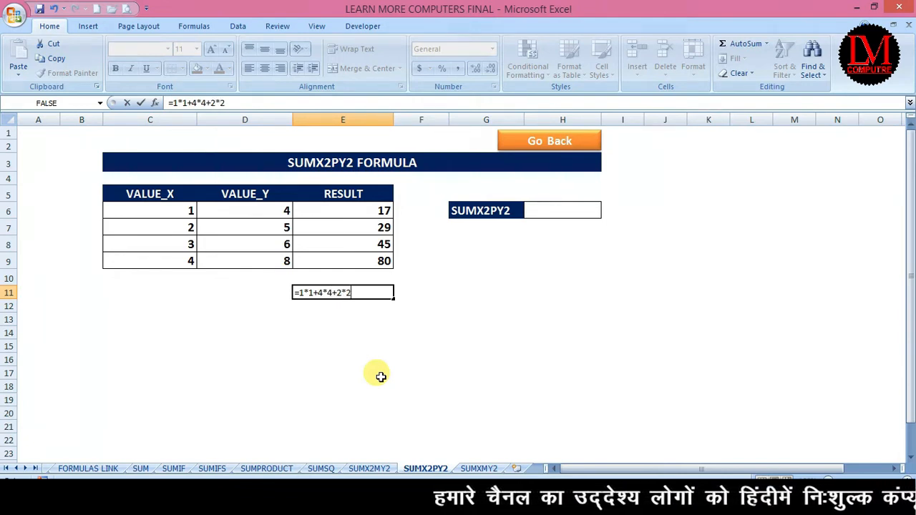
text(+5*5)
key(Return)
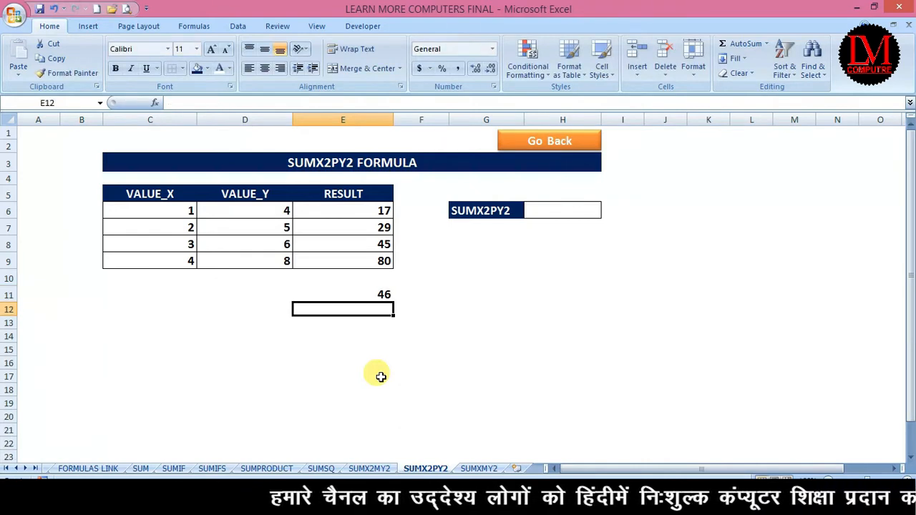
Step: Check the two RESULT formulas, then enter =E6+E7 in F11 for a total of 46
click(369, 293)
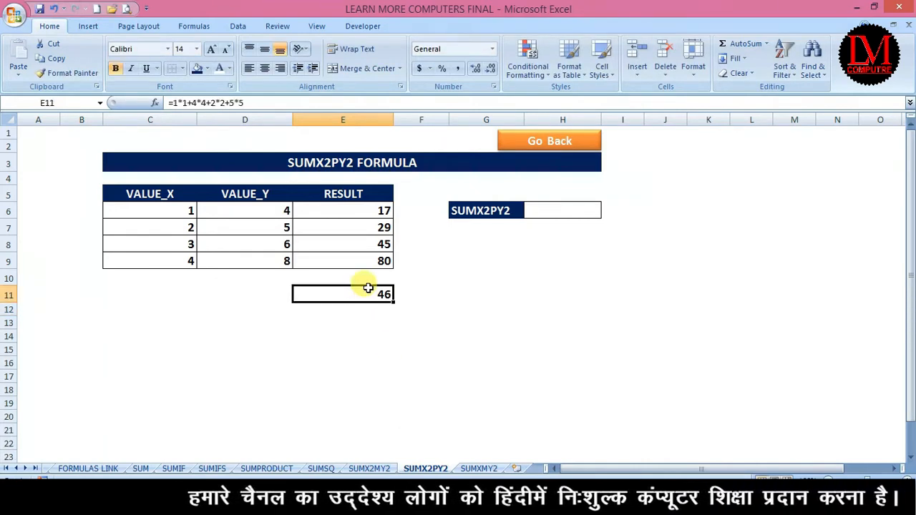
click(385, 211)
click(385, 227)
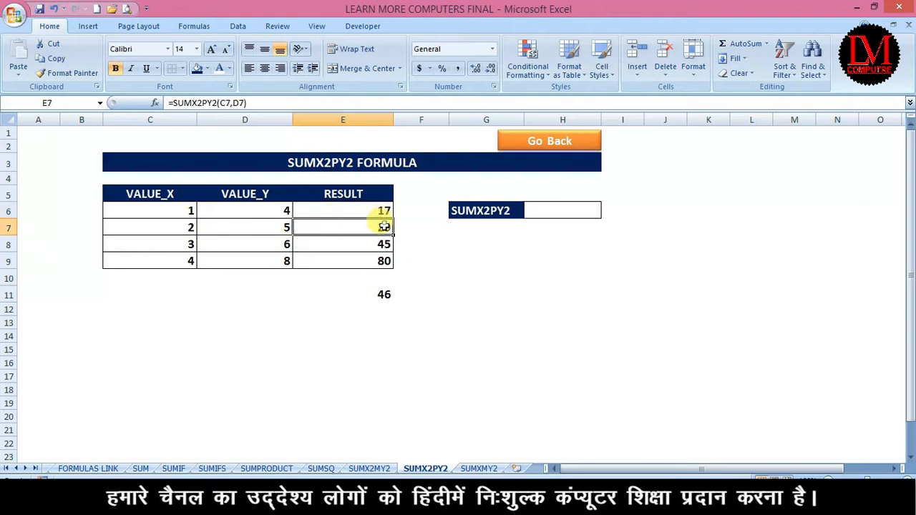
click(418, 295)
text(=)
key(Up)
key(Up)
key(Up)
key(Up)
key(Up)
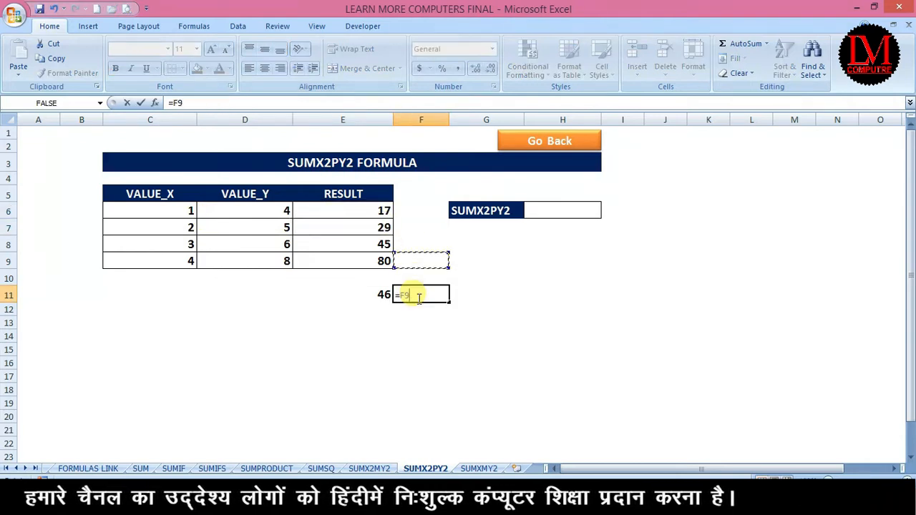
key(Left)
text(+)
key(Up)
key(Up)
key(Up)
key(Up)
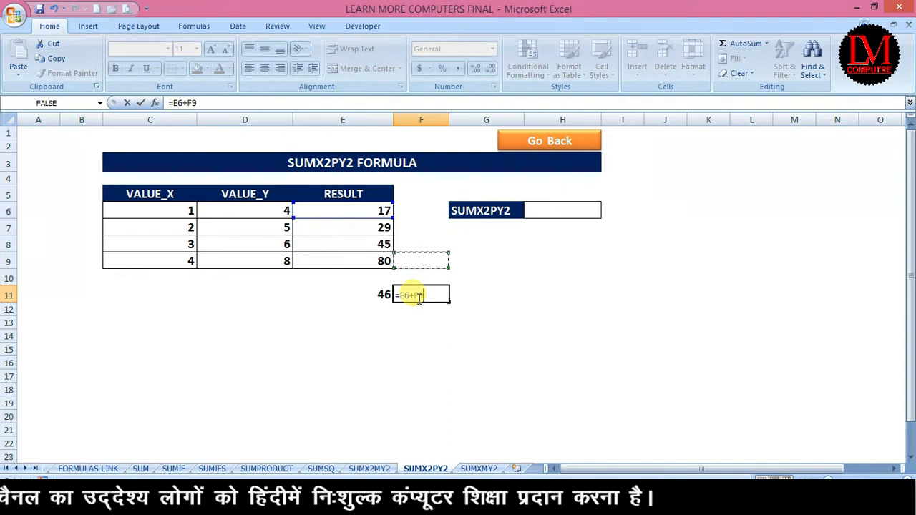
key(Left)
key(Return)
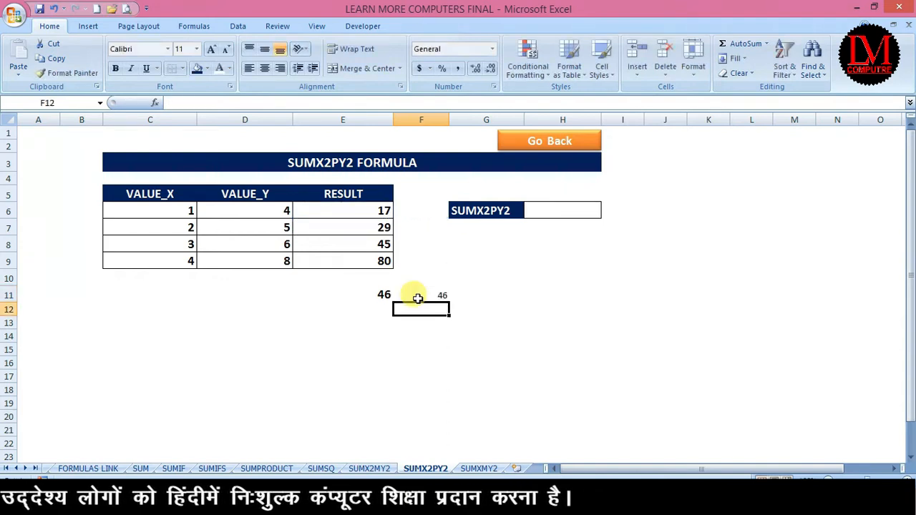
Step: Enlarge and bold the 46 total, then delete the scratch check cells E11:G14
click(418, 297)
click(210, 49)
click(211, 48)
click(116, 68)
drag(466, 332, 377, 294)
key(Delete)
click(578, 214)
Step: Enter =SUMX2PY2(C6:C9,D6:D9) in H6 for 171, then go back to FORMULAS LINK
text(=SUM)
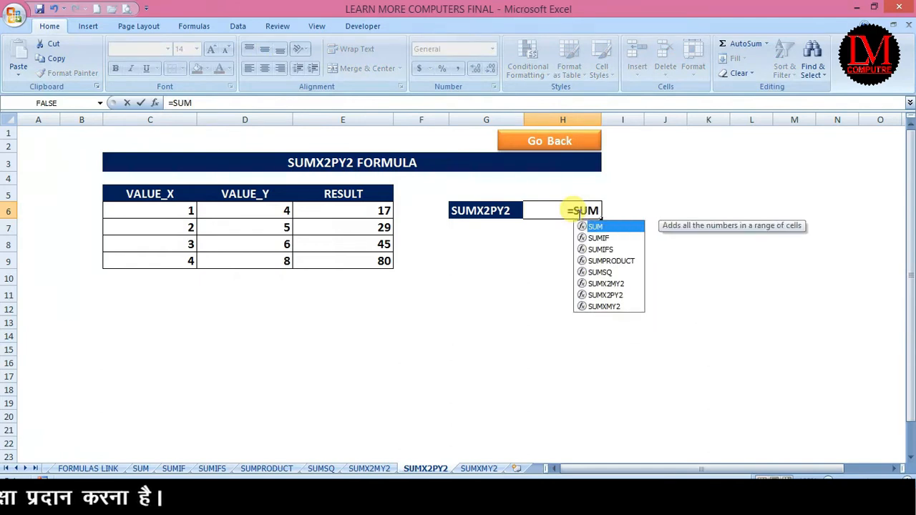
text(X2)
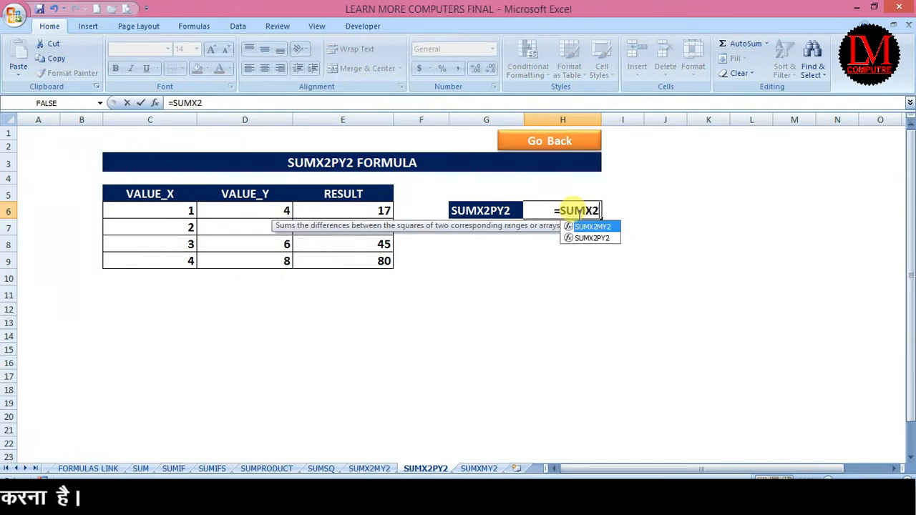
key(Down)
key(Tab)
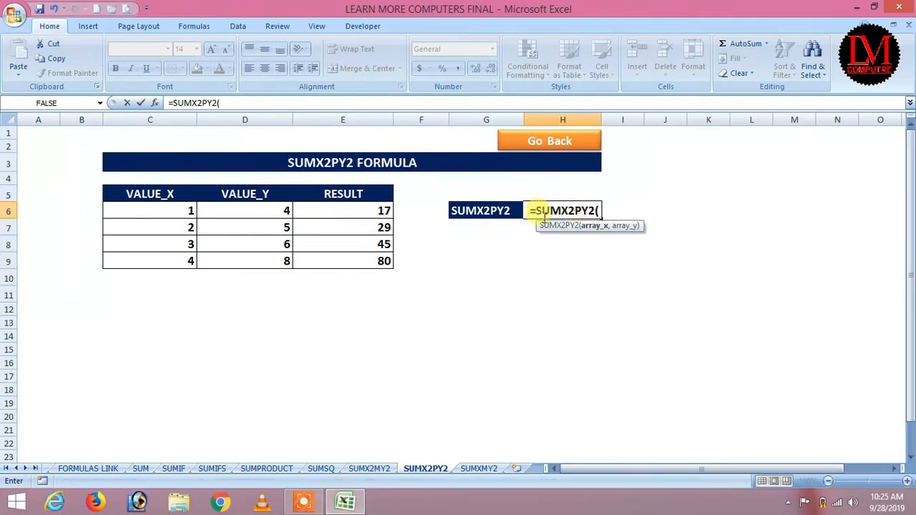
drag(154, 209, 159, 259)
text(,)
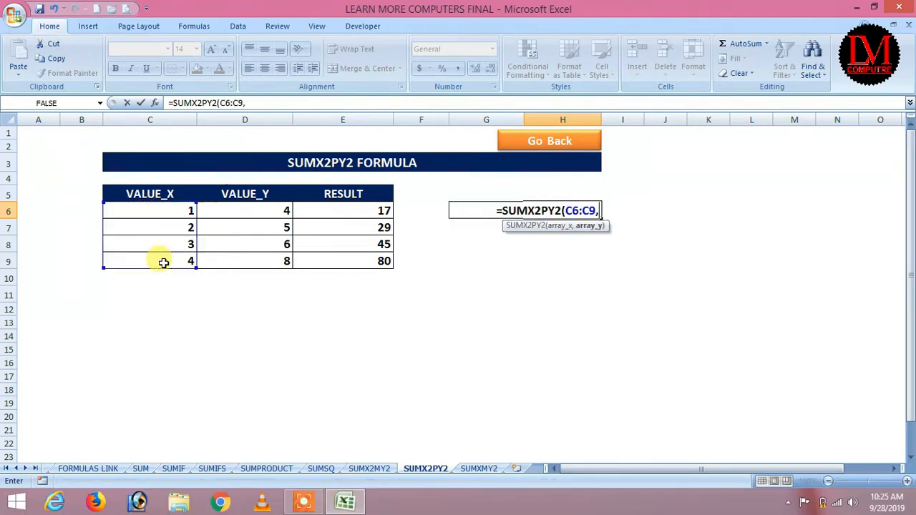
drag(272, 205, 272, 262)
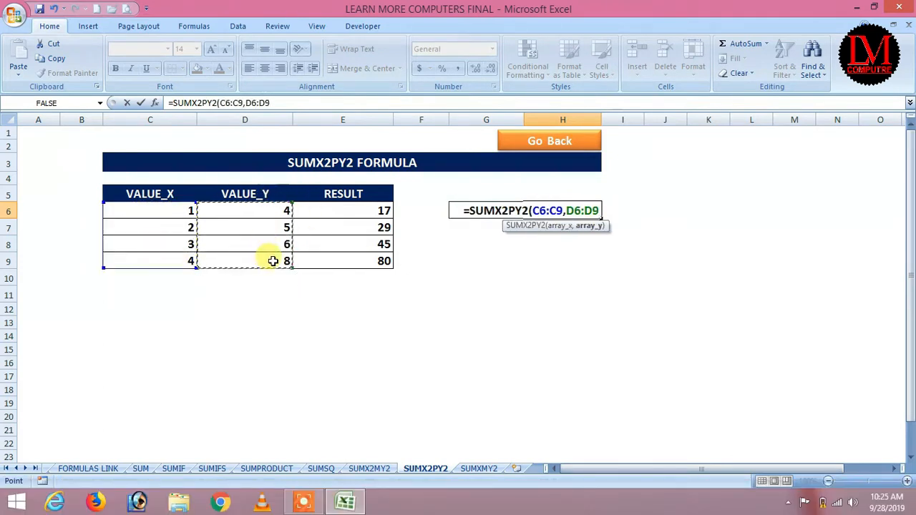
text())
key(Return)
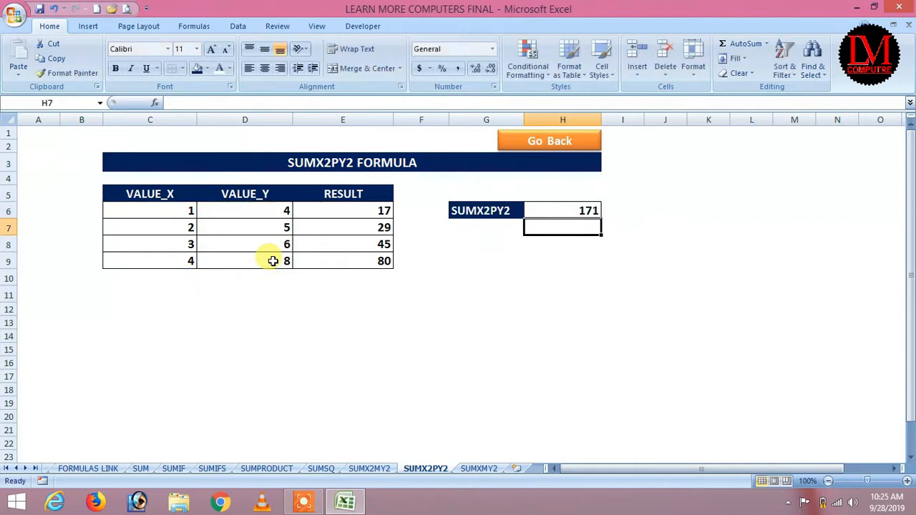
click(573, 206)
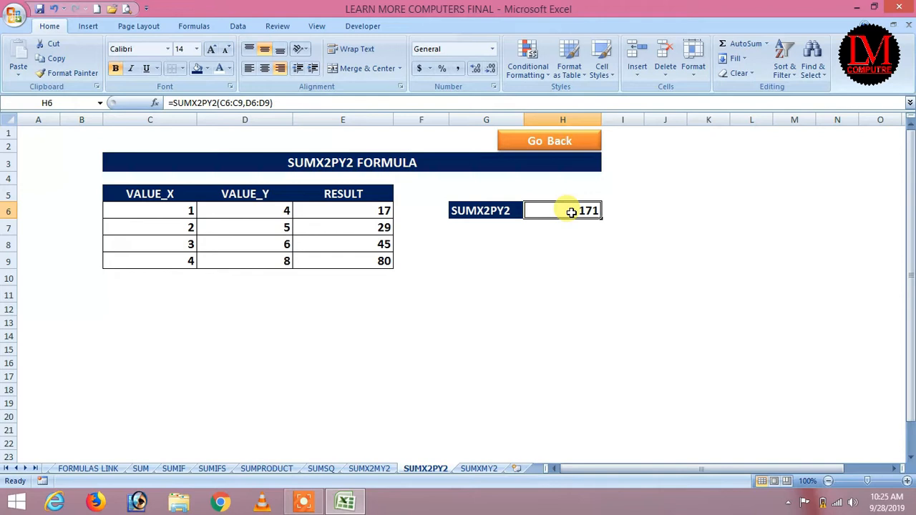
click(552, 143)
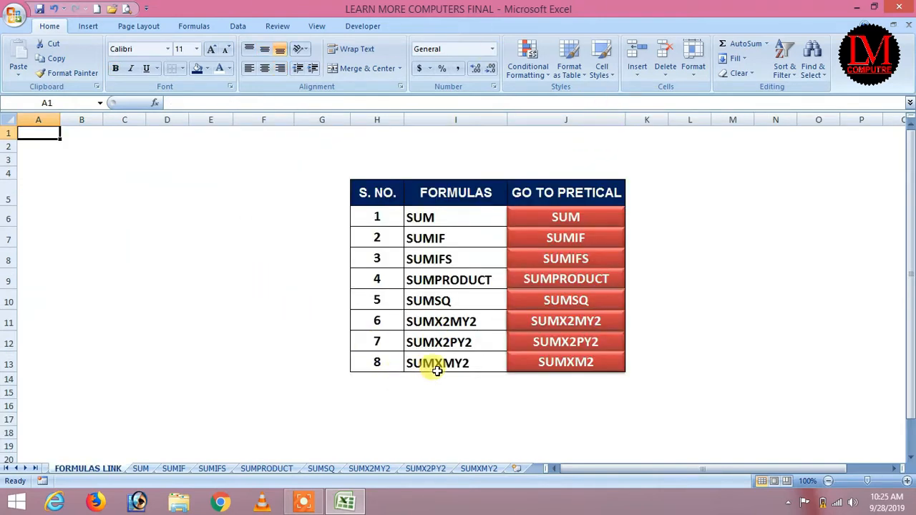
Step: On the SUMXMY2 sheet, review the X and Y values and delete the old RESULT values 8 and 13
click(566, 368)
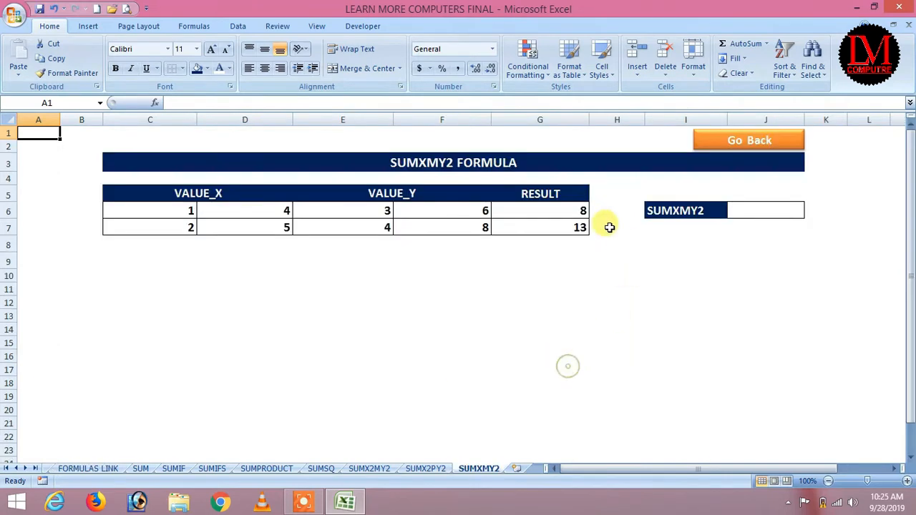
click(490, 312)
click(215, 194)
click(188, 211)
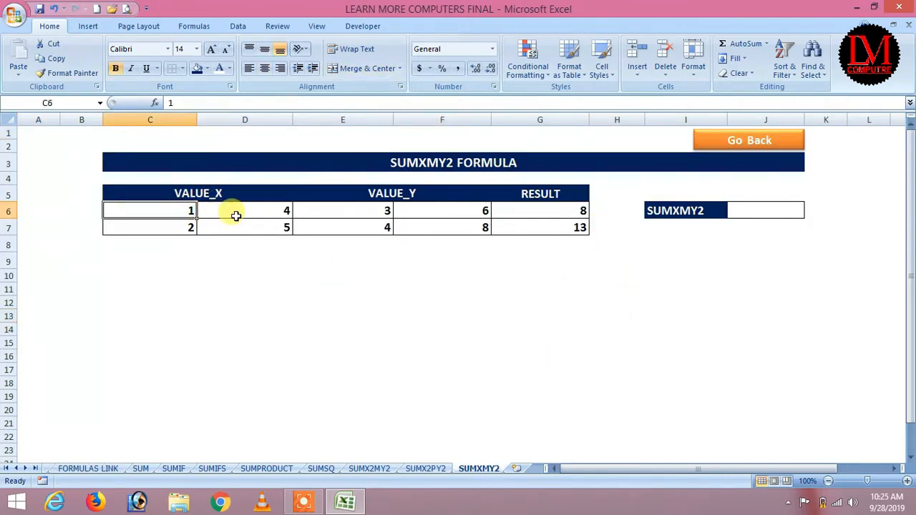
click(236, 215)
click(382, 209)
click(425, 212)
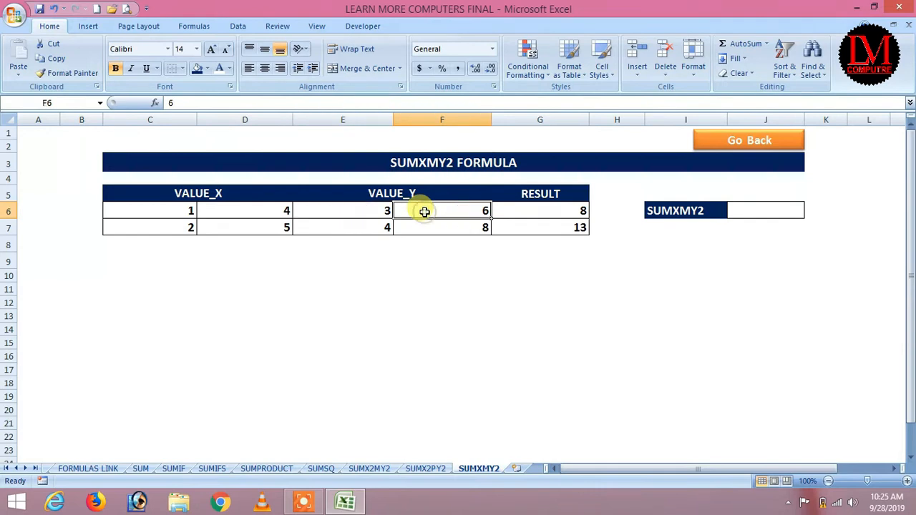
drag(537, 215, 542, 223)
key(Delete)
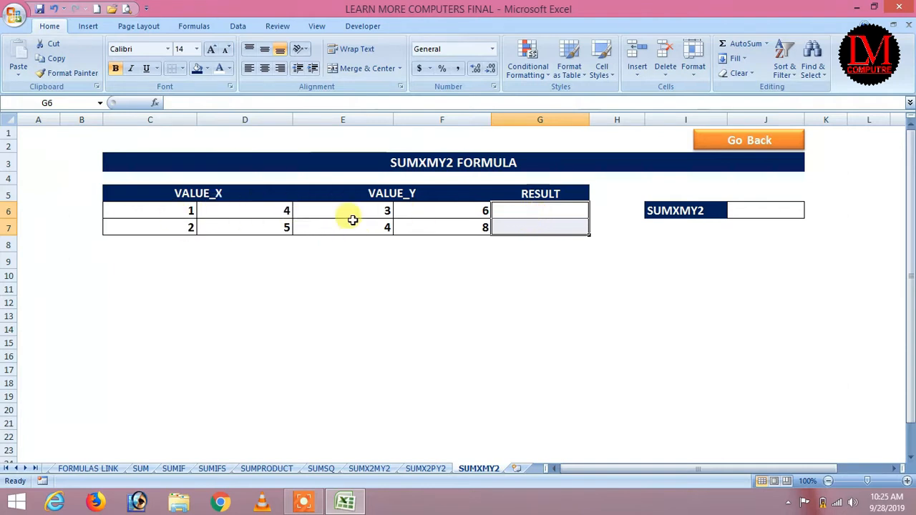
Step: Enter =SUMXMY2(C6:D6,E6:F6) in G6 and fill it down to G7, giving 8 and 13
click(530, 214)
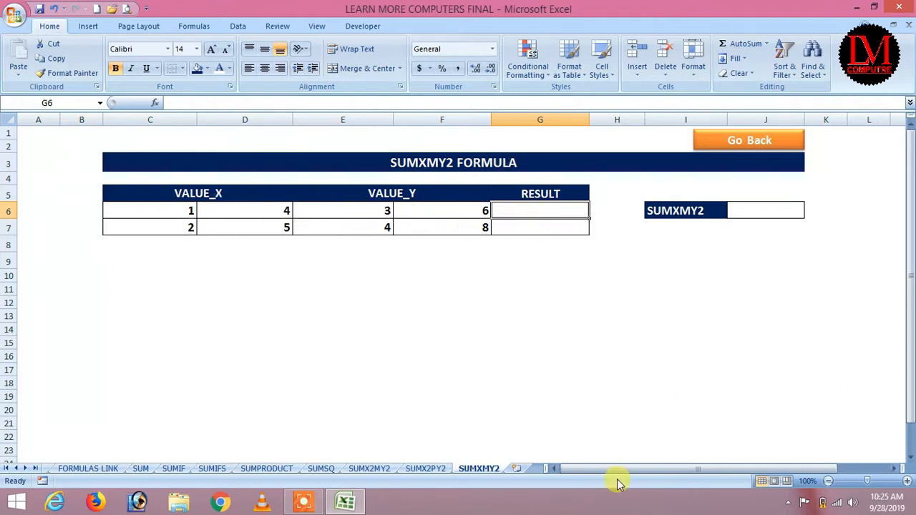
text(=SUM)
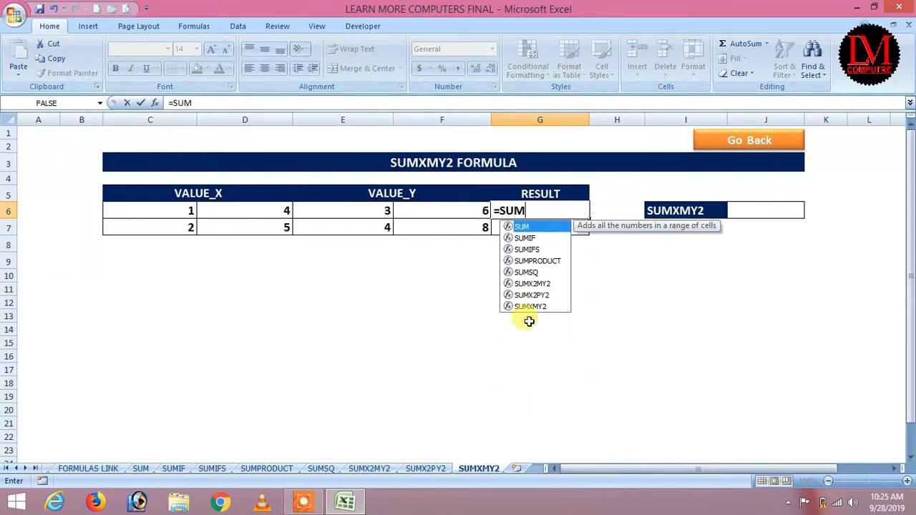
click(530, 306)
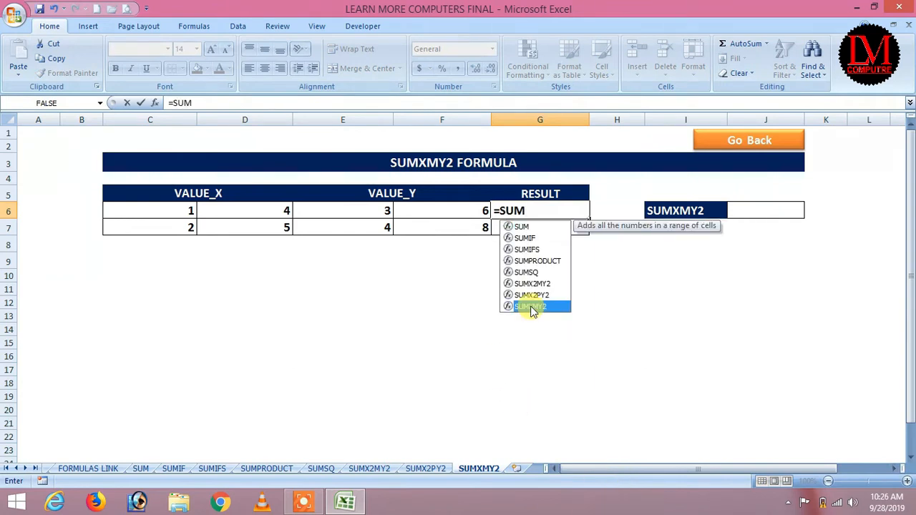
double_click(529, 306)
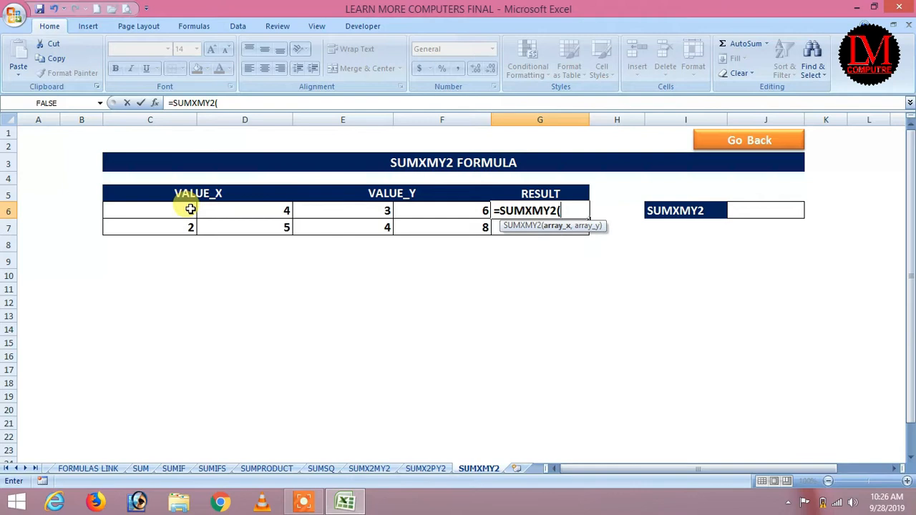
drag(190, 209, 236, 208)
text(,)
drag(370, 211, 408, 204)
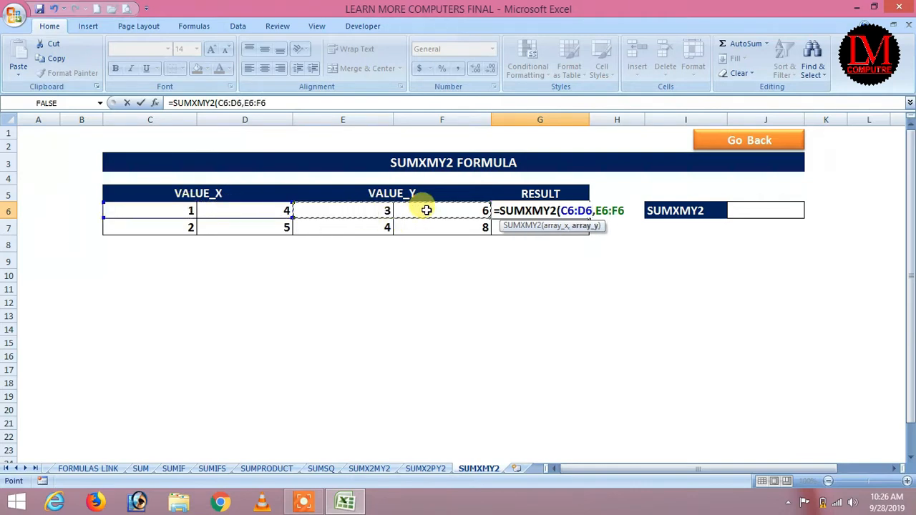
key(Return)
click(564, 210)
drag(589, 219, 588, 230)
click(760, 209)
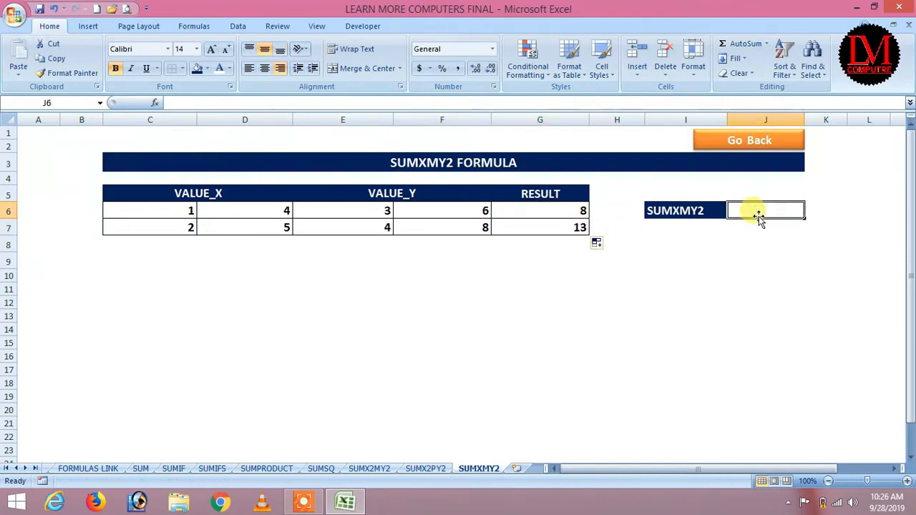
Step: Enter the hand check =1*1-3*3+4*4-6*6 in J6, which returns -28
text(=)
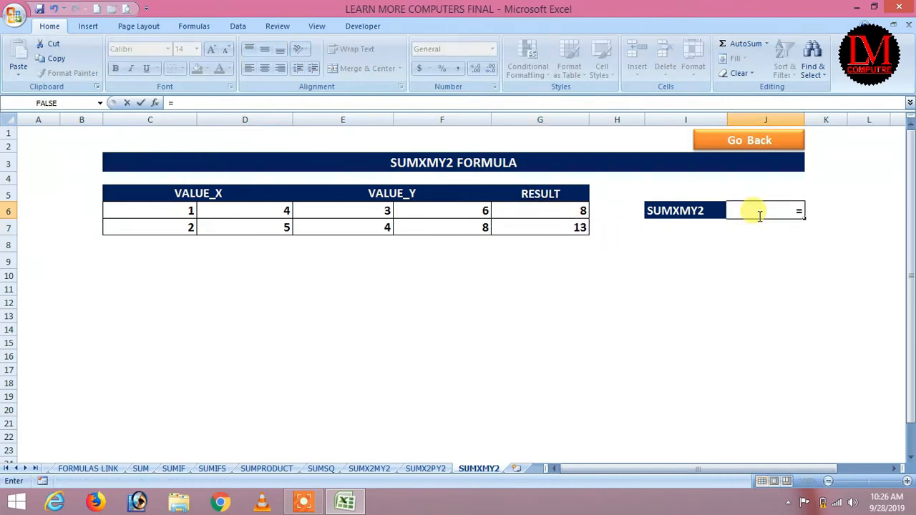
text(1*1-)
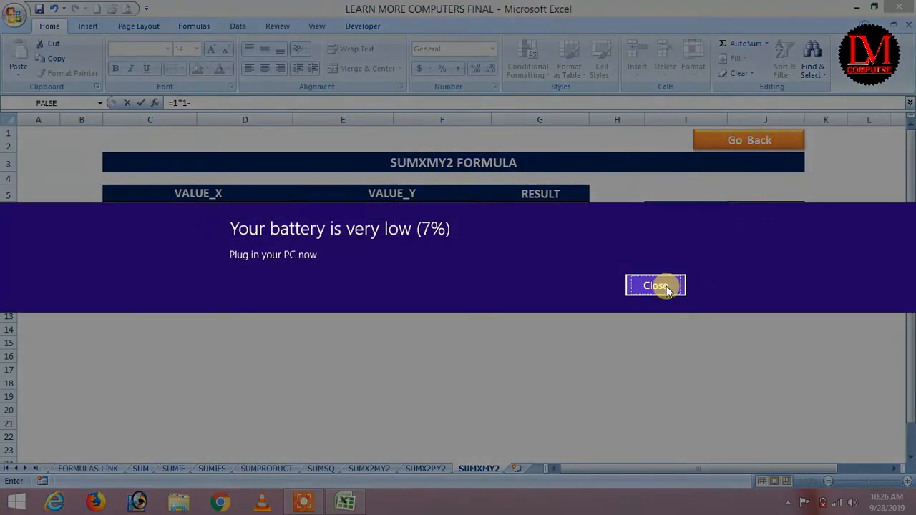
click(658, 286)
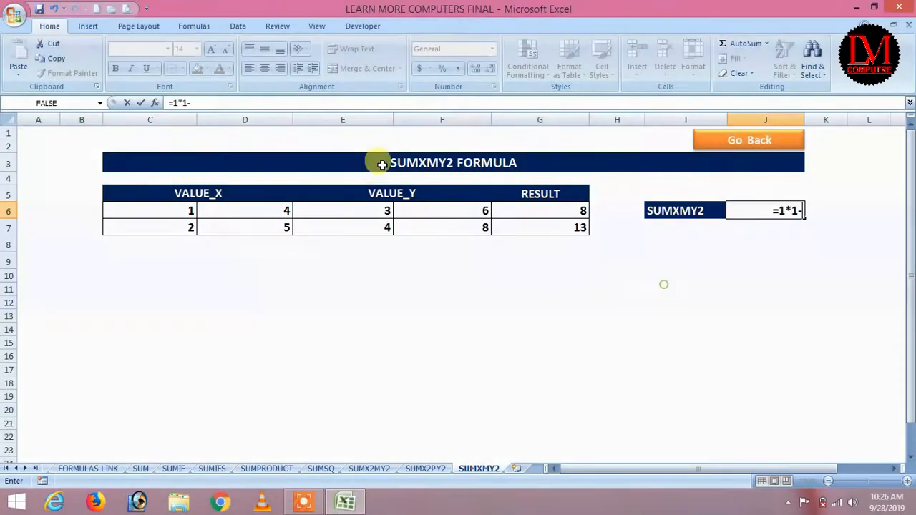
text(3)
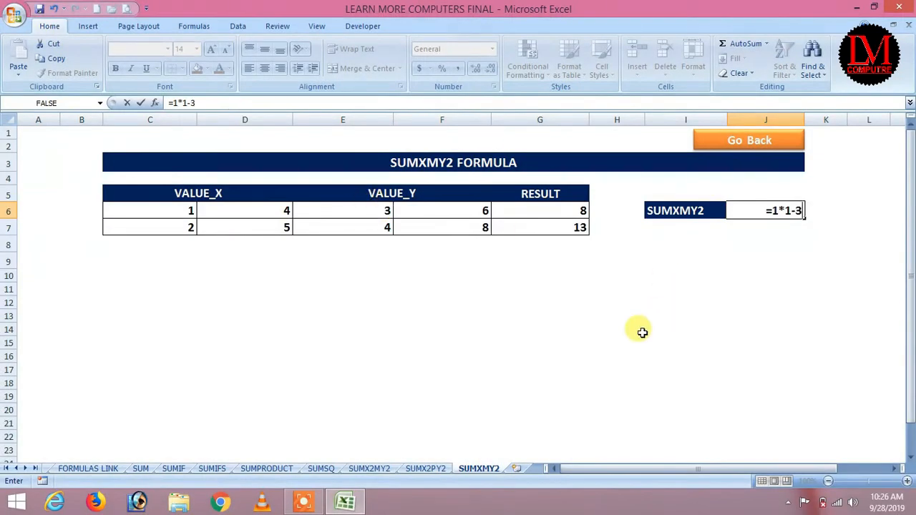
text(*3+)
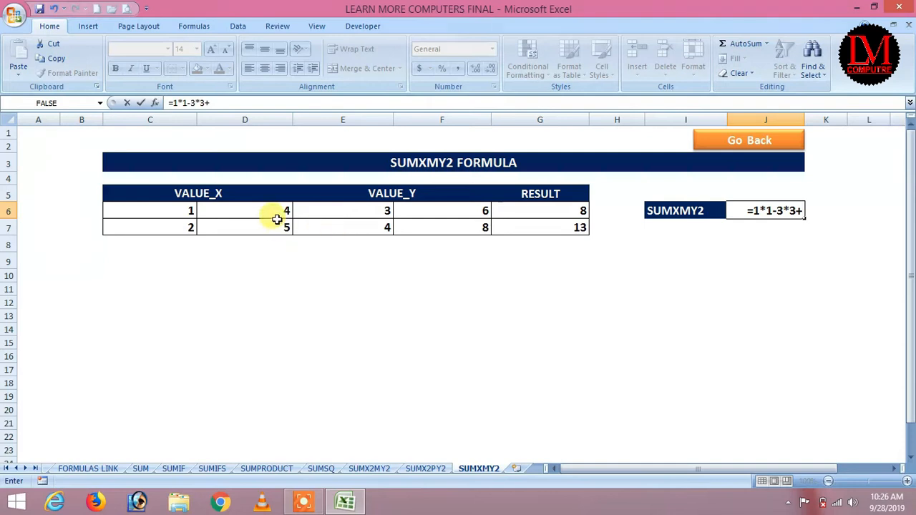
text(4)
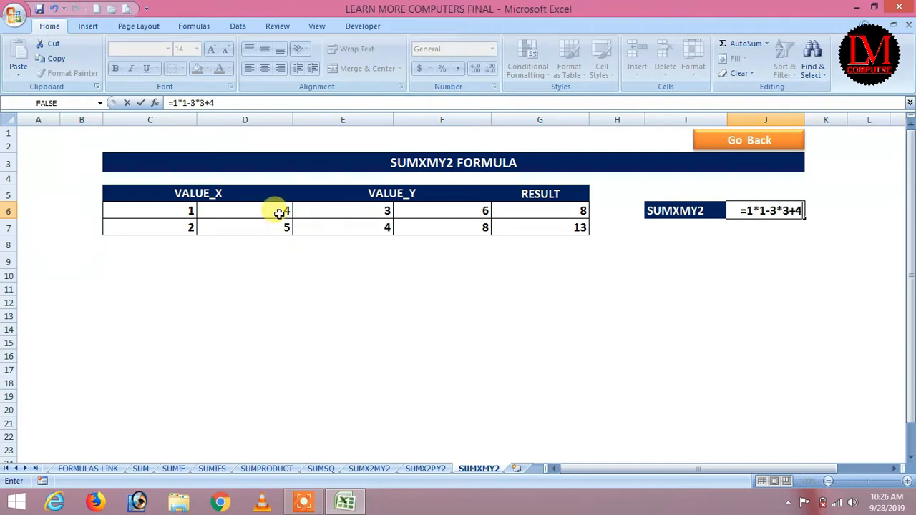
text(*4-)
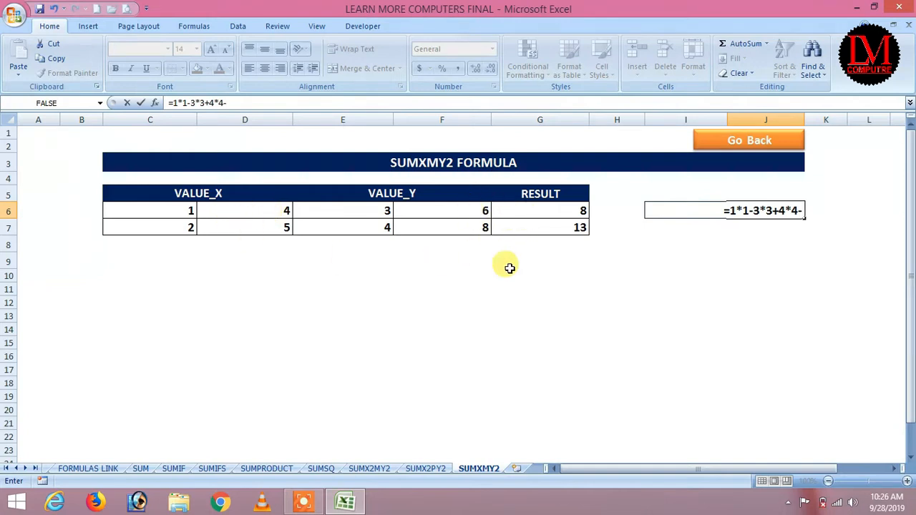
text(6*6)
key(Return)
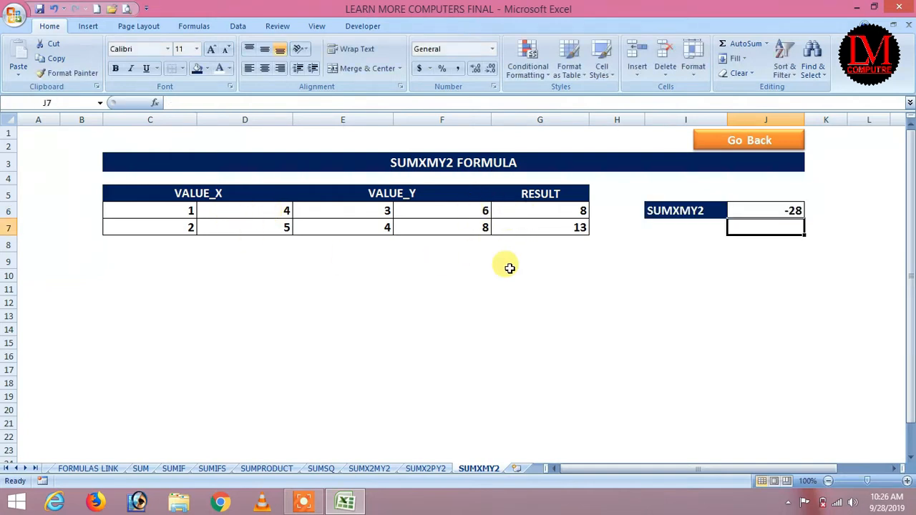
click(757, 209)
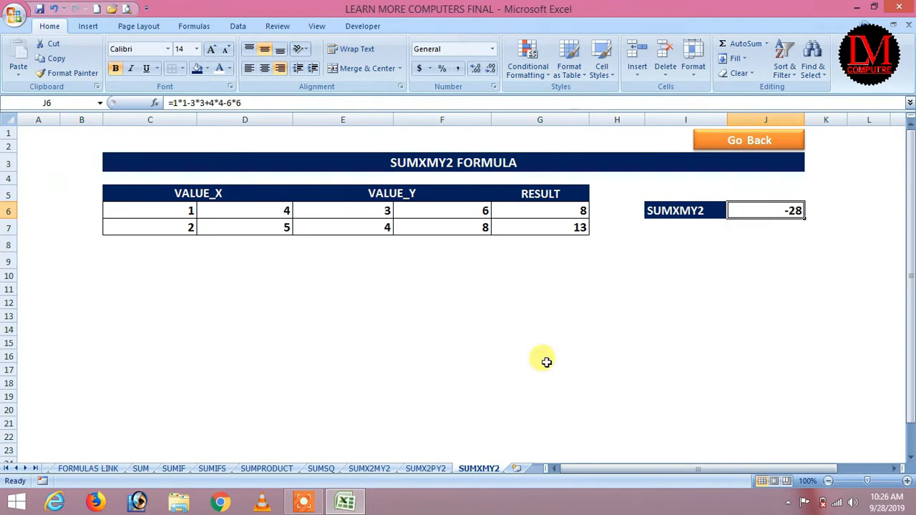
click(304, 503)
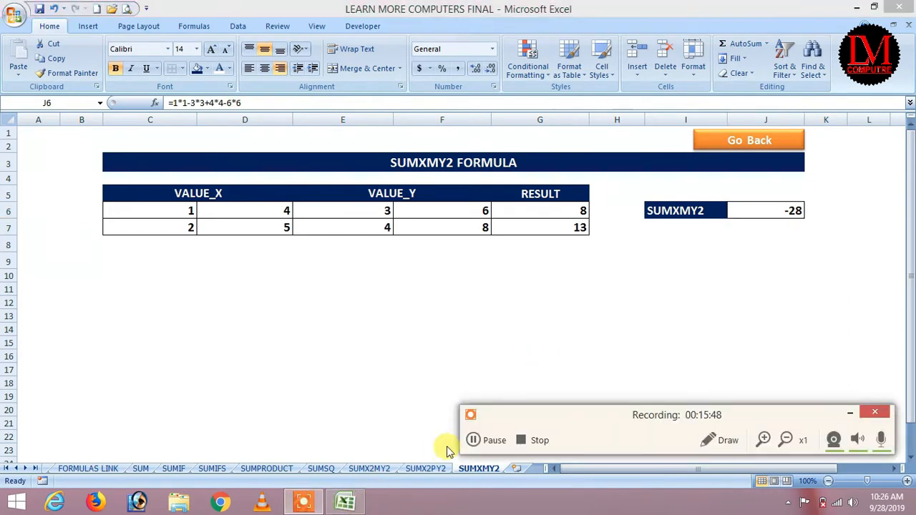
click(473, 440)
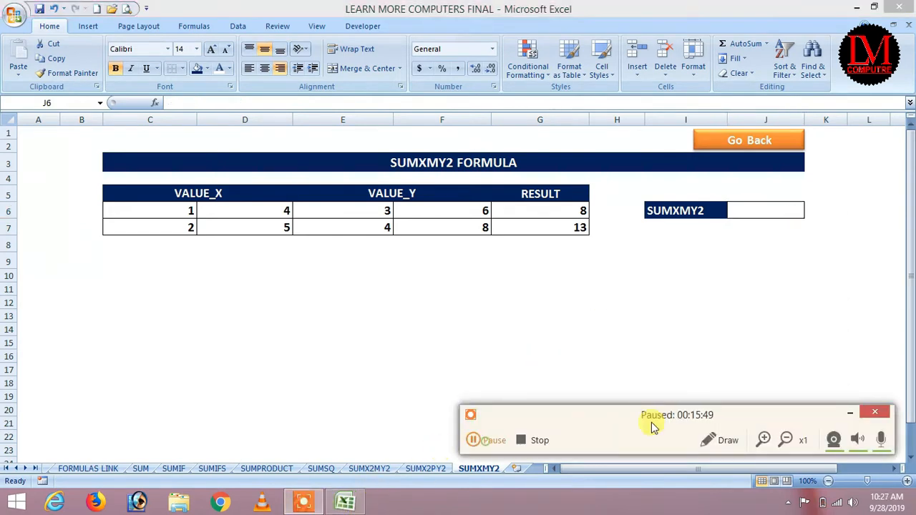
Step: Rewrite the J6 check as =(1-3)^2+(4-6)^2 so it returns 8
click(850, 413)
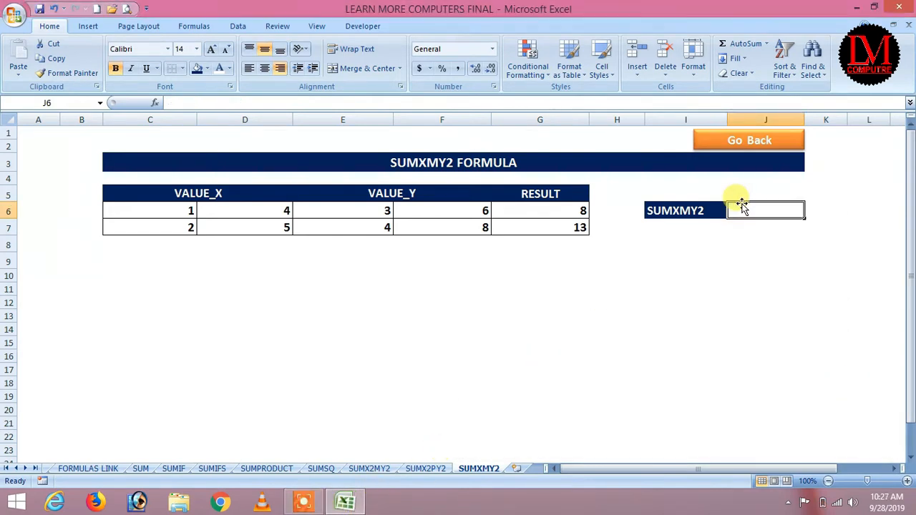
text(=)
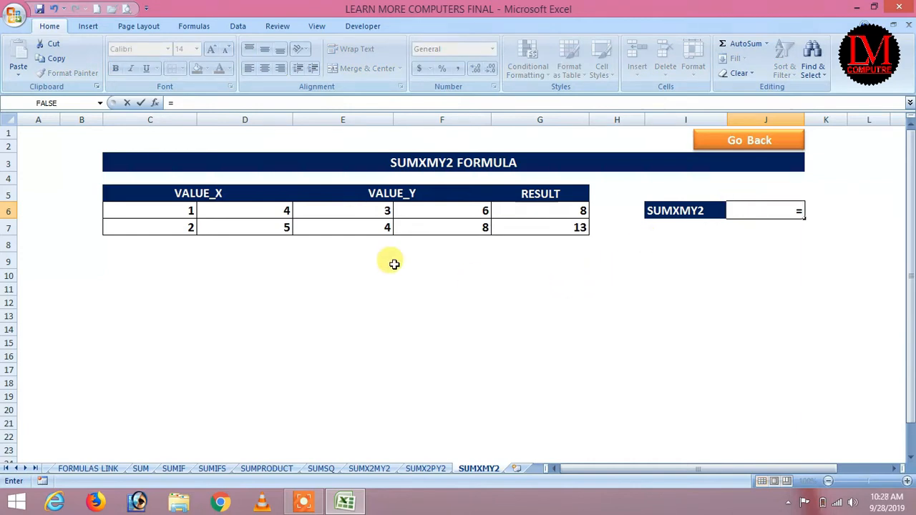
text(4)
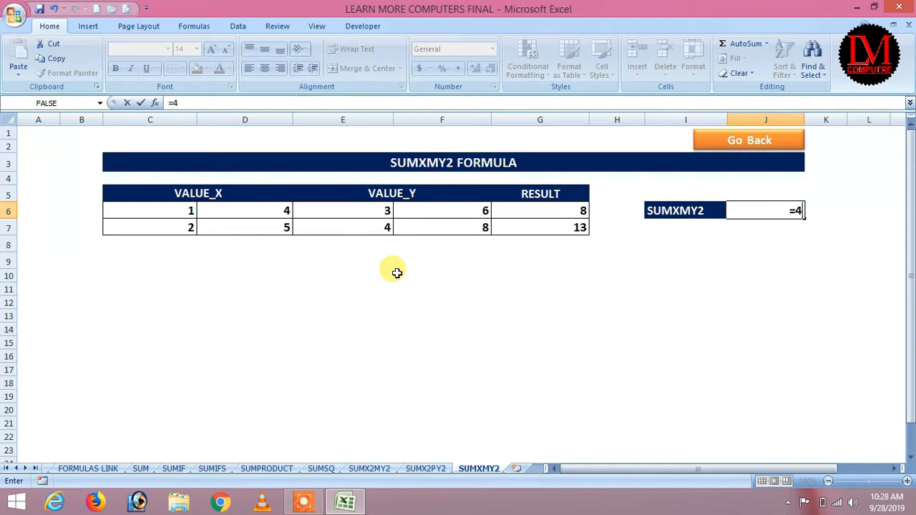
key(BackSpace)
text(3-1)
key(BackSpace)
key(BackSpace)
key(BackSpace)
key(BackSpace)
text(=(1-3)^2+)
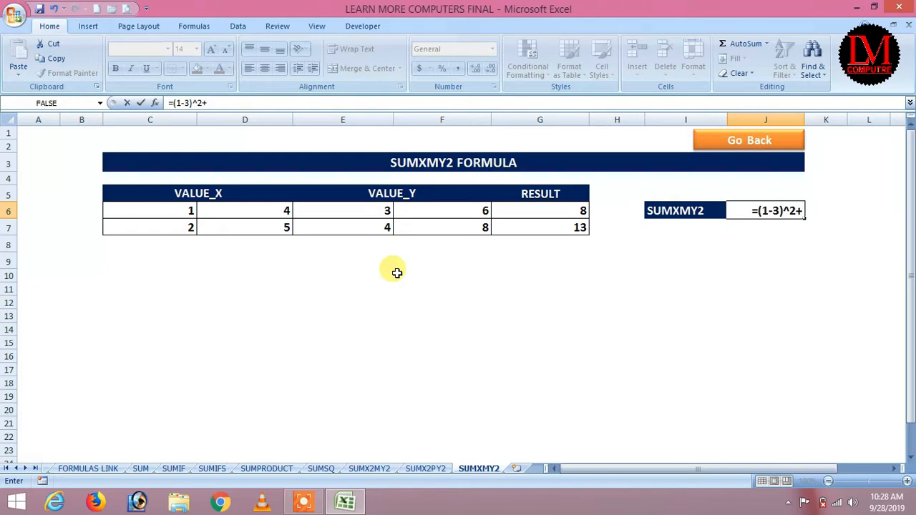
text(()
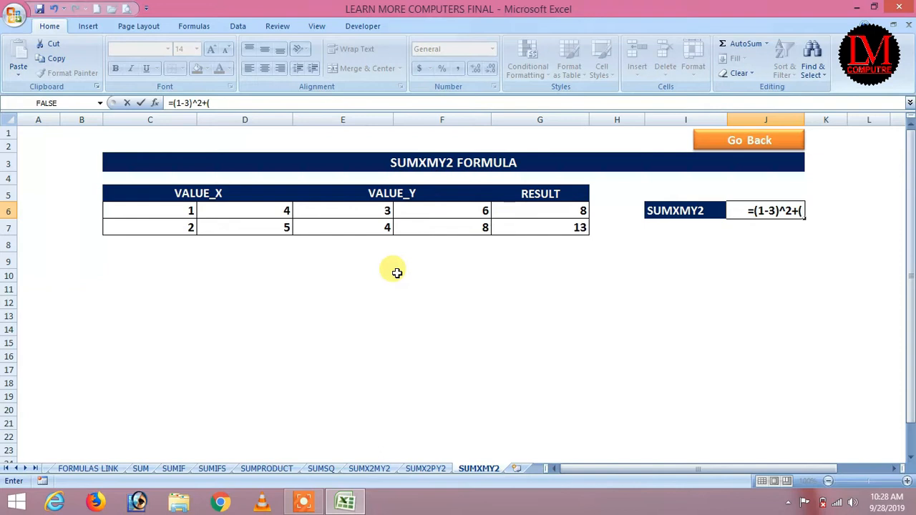
text(4-)
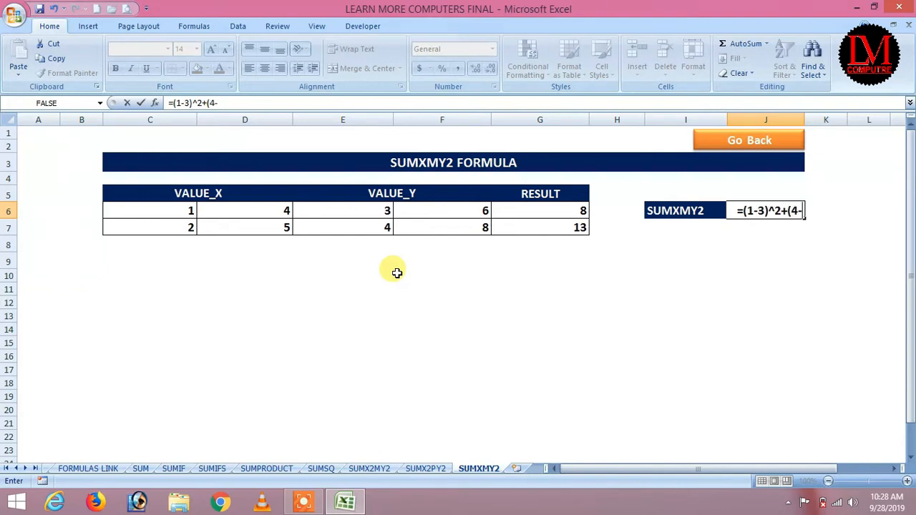
text(6)
text()^2)
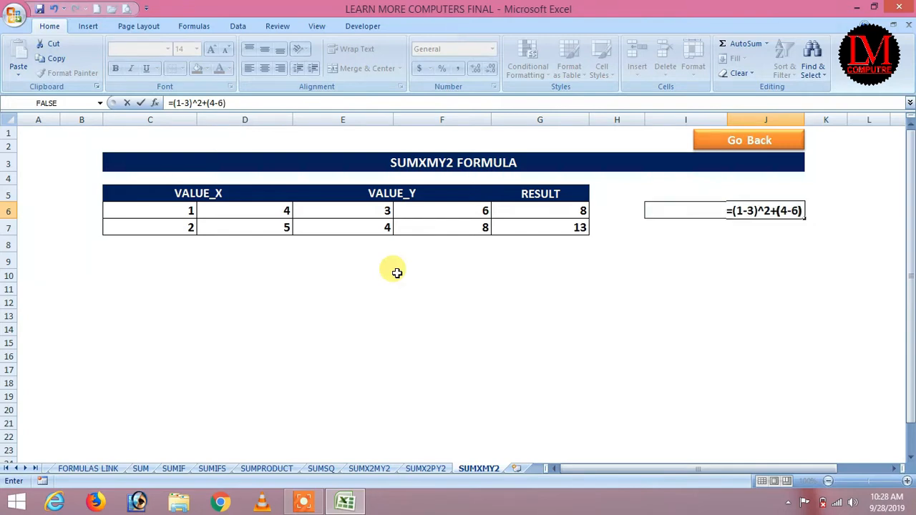
key(Return)
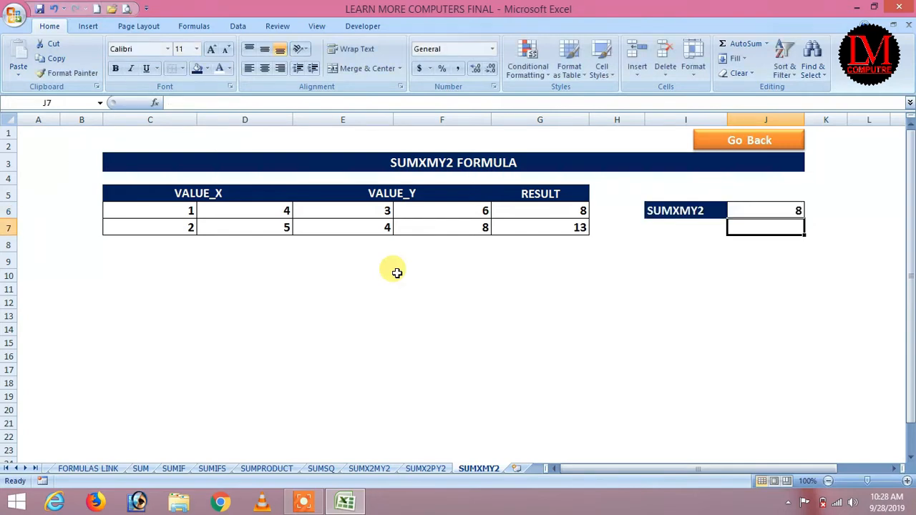
click(775, 209)
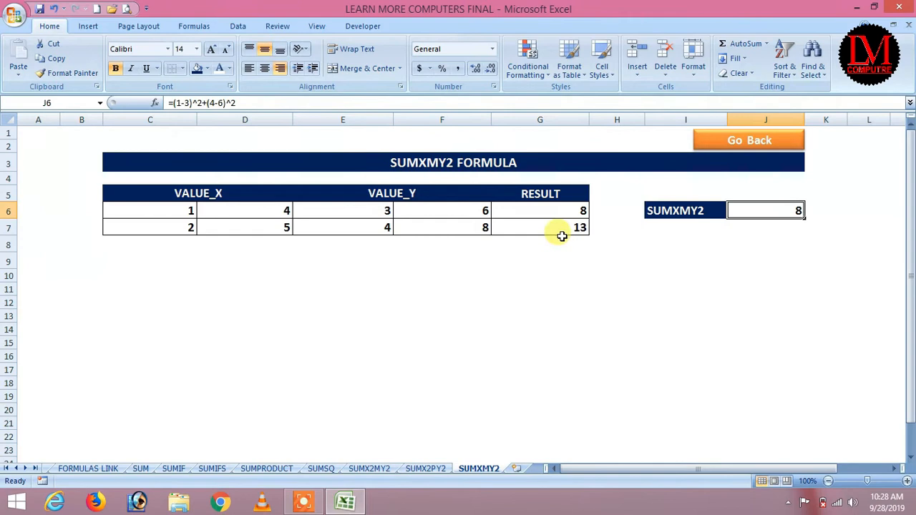
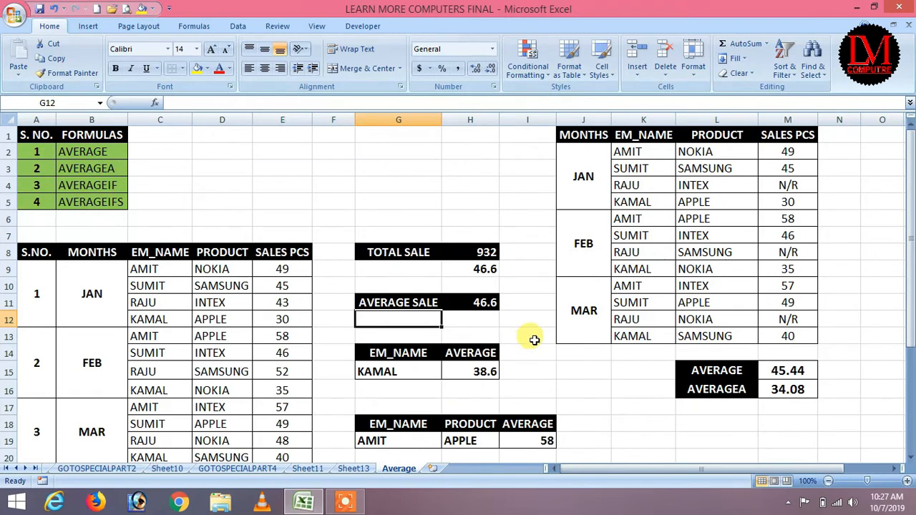
Step: Select the four January products and their sales to confirm the 167 total in the status bar
scroll(534, 340, down, 2)
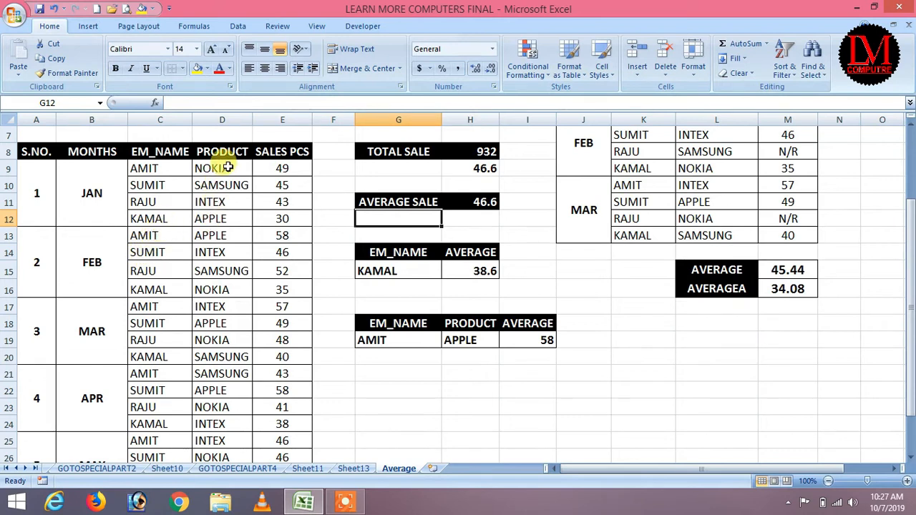
drag(228, 166, 229, 217)
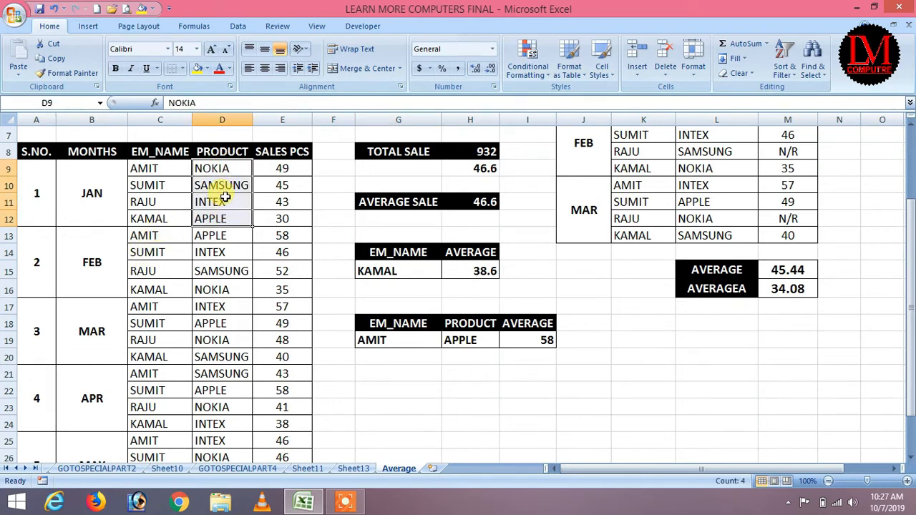
drag(278, 169, 279, 220)
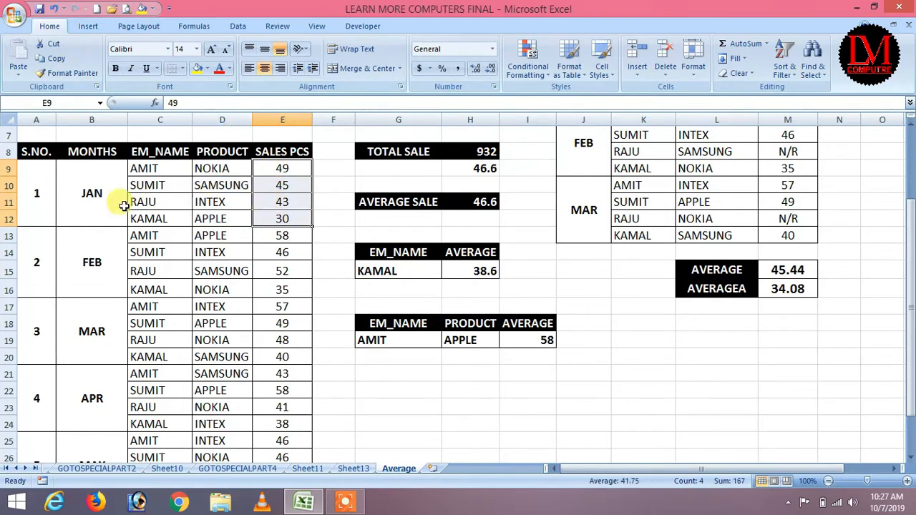
scroll(93, 374, down, 1)
scroll(92, 374, down, 1)
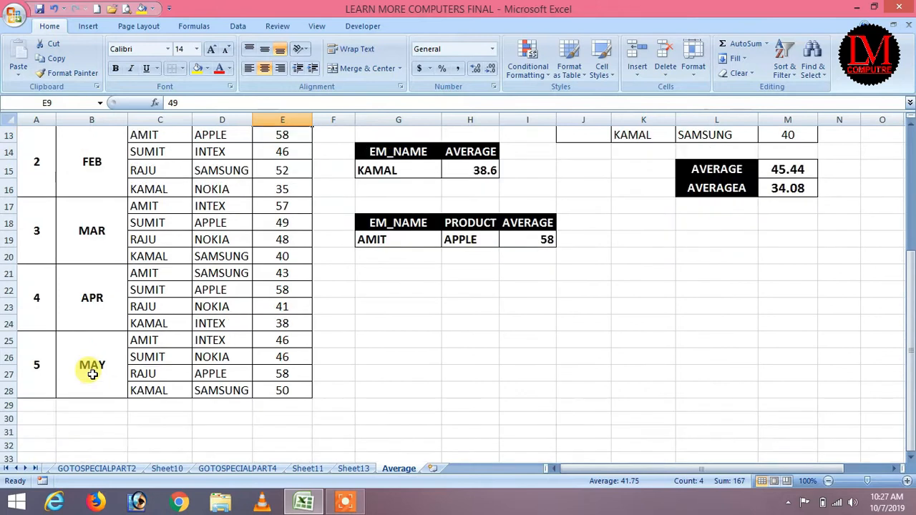
scroll(90, 368, up, 3)
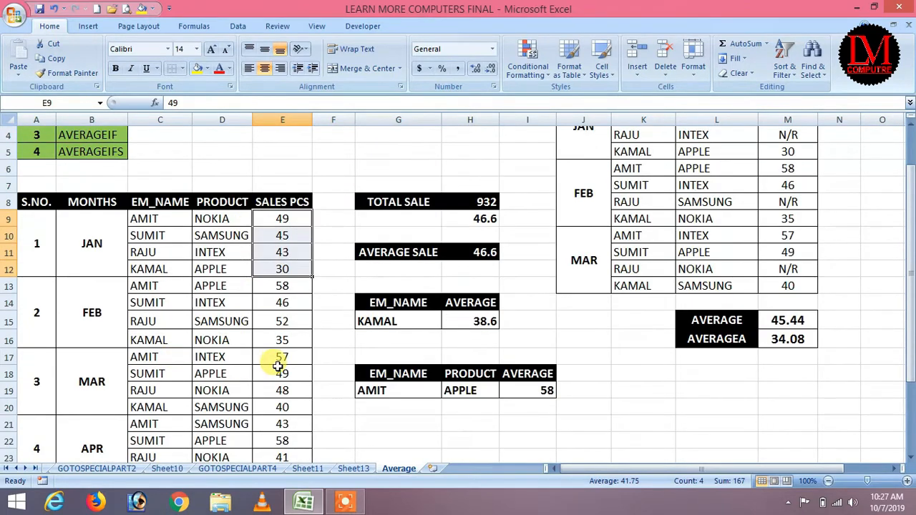
Step: Delete the TOTAL SALE value in H8
click(478, 220)
click(476, 204)
key(Delete)
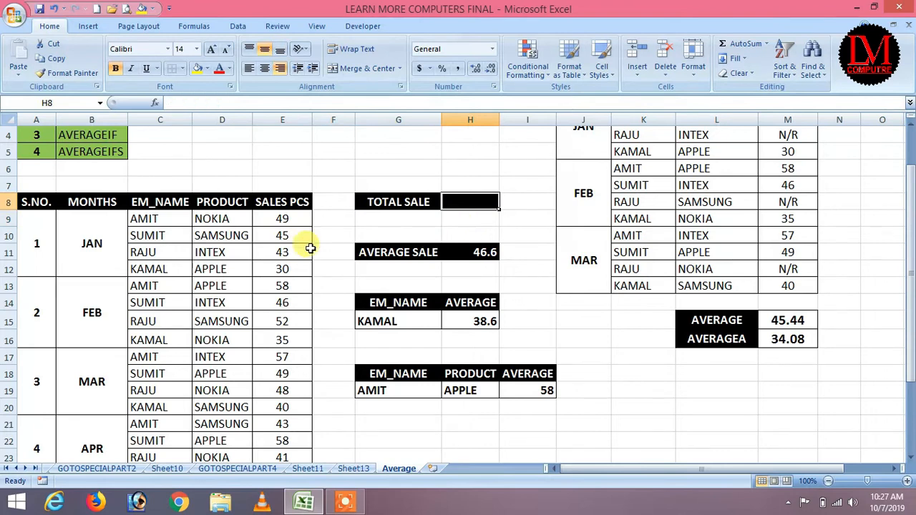
Step: Enter =SUM(E9:E28) as the TOTAL SALE value so it shows 932 again
click(467, 221)
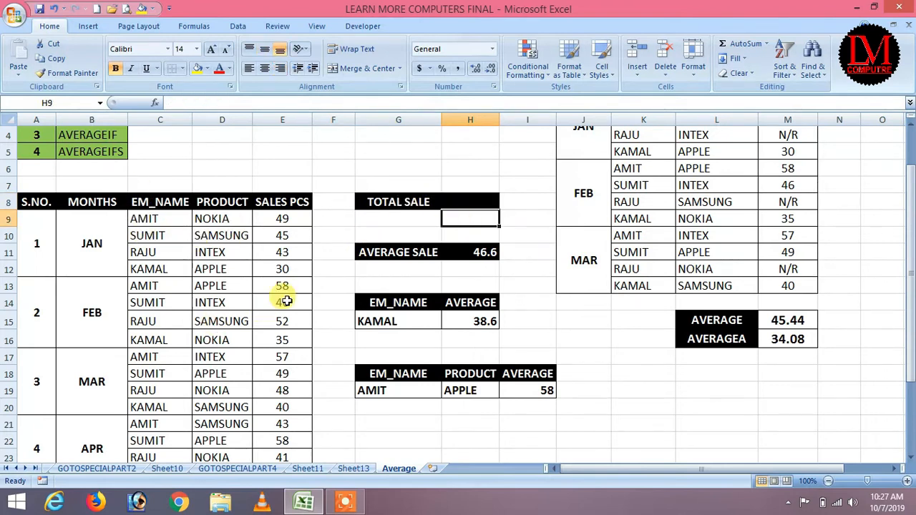
scroll(285, 304, down, 2)
scroll(297, 376, up, 3)
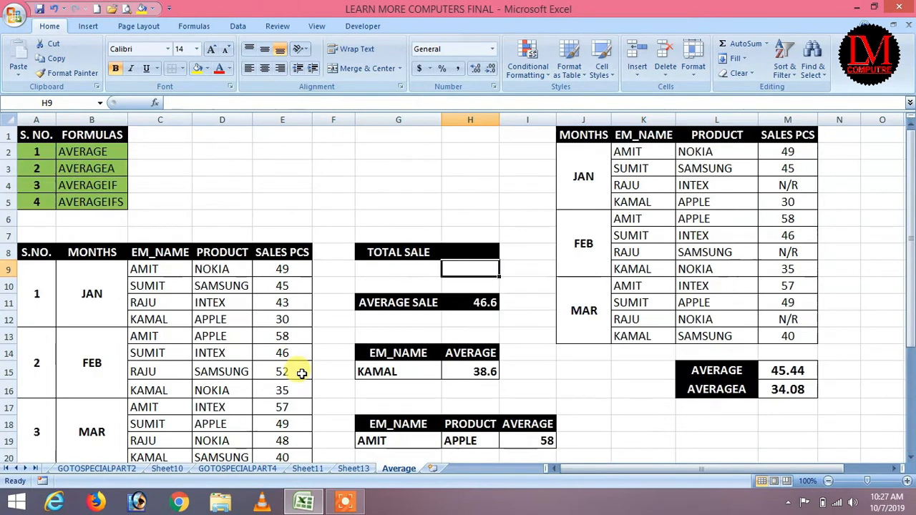
click(487, 252)
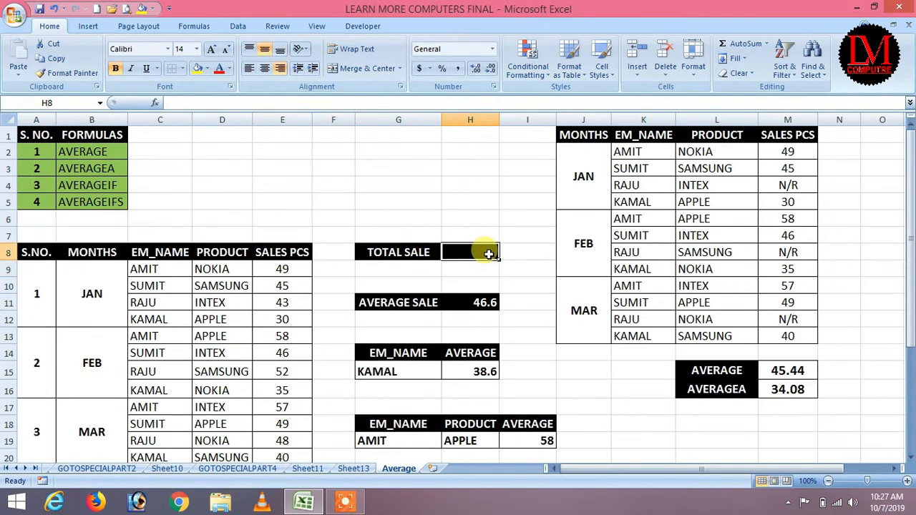
text(=sum()
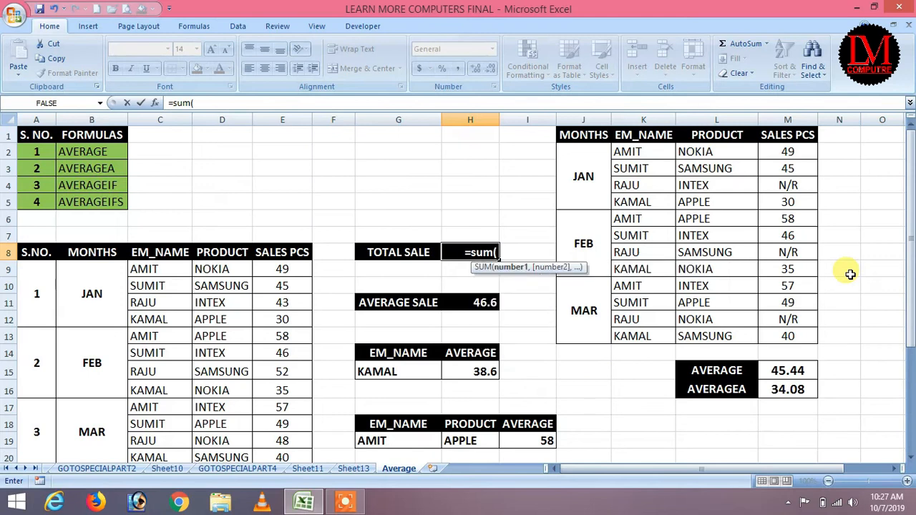
scroll(594, 258, down, 2)
drag(282, 172, 283, 442)
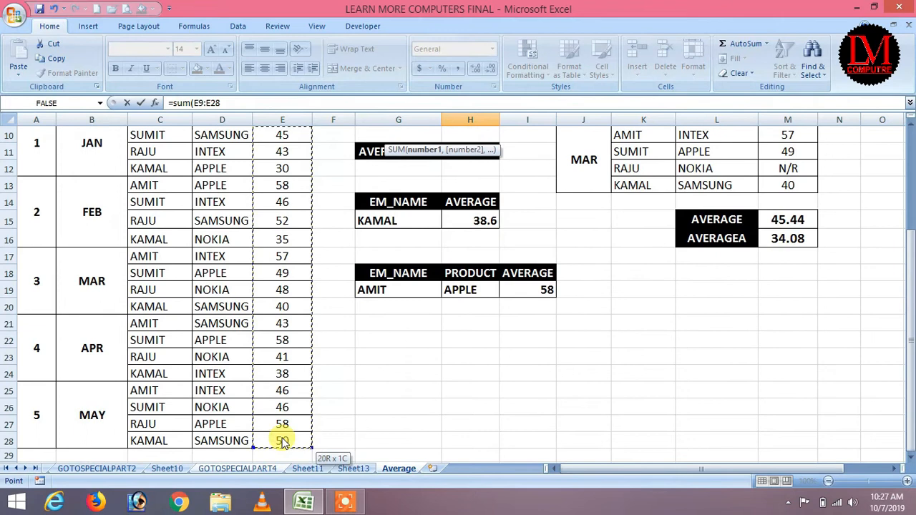
scroll(337, 344, up, 2)
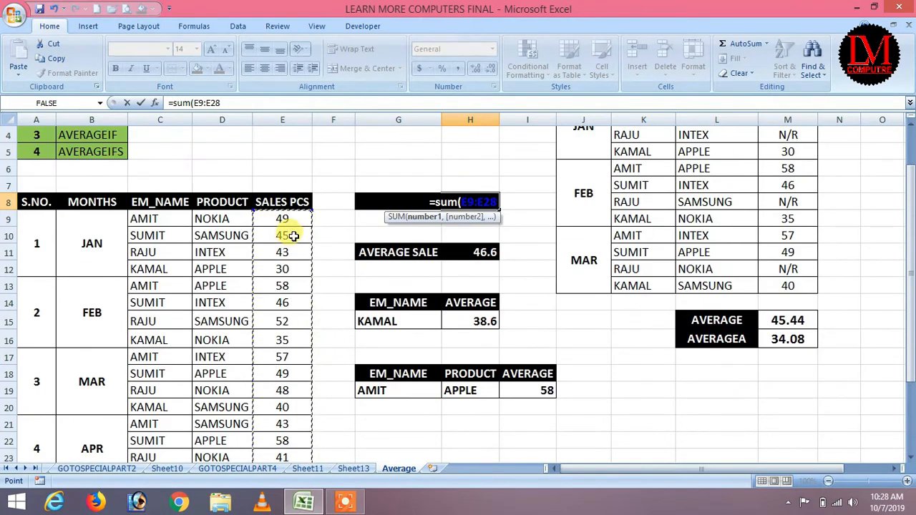
key(Return)
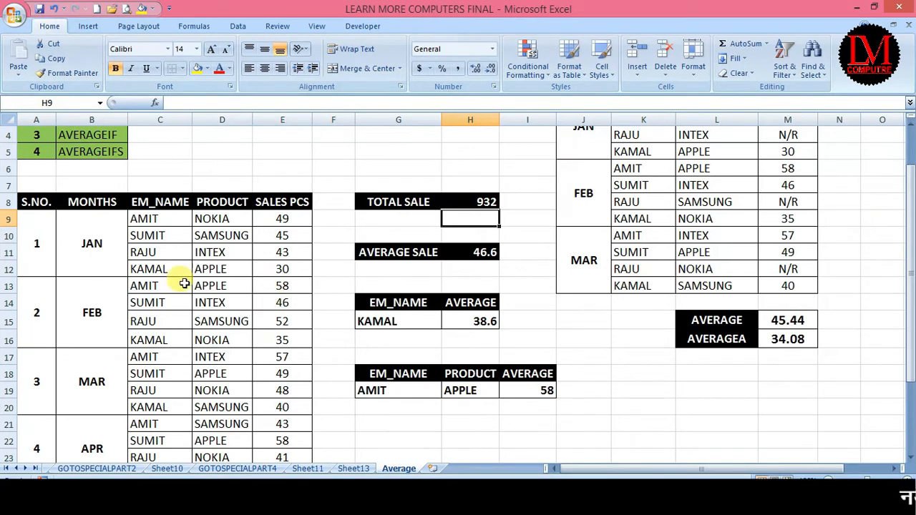
drag(145, 219, 151, 269)
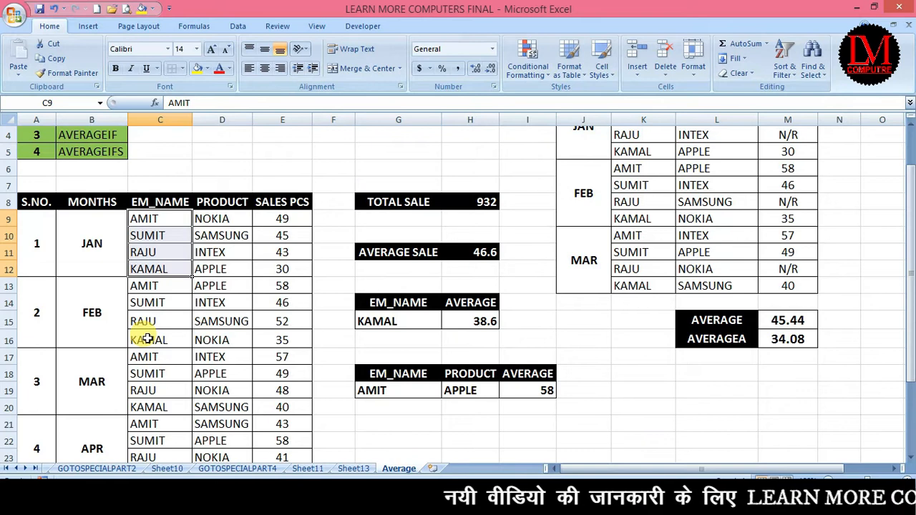
Step: Enter =H8/20 in H9 to compute the manual average of 46.6
click(476, 224)
text(=)
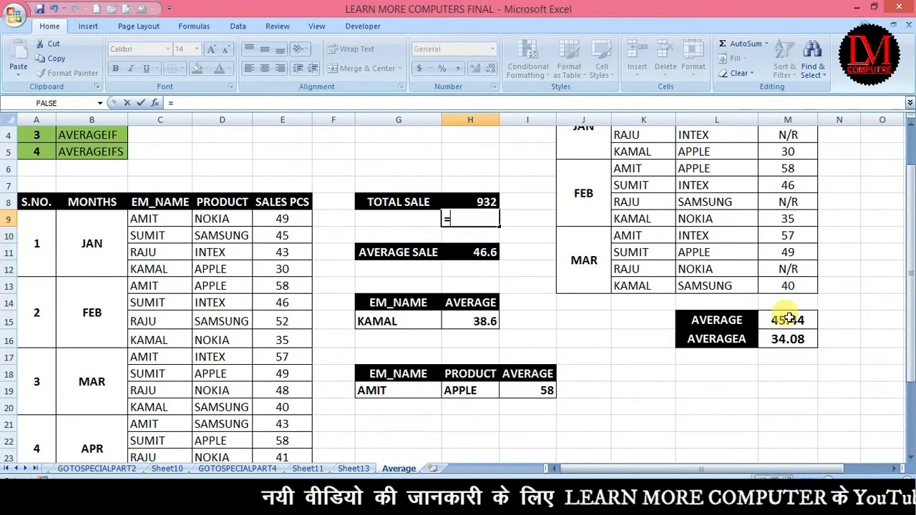
key(Up)
text(/20)
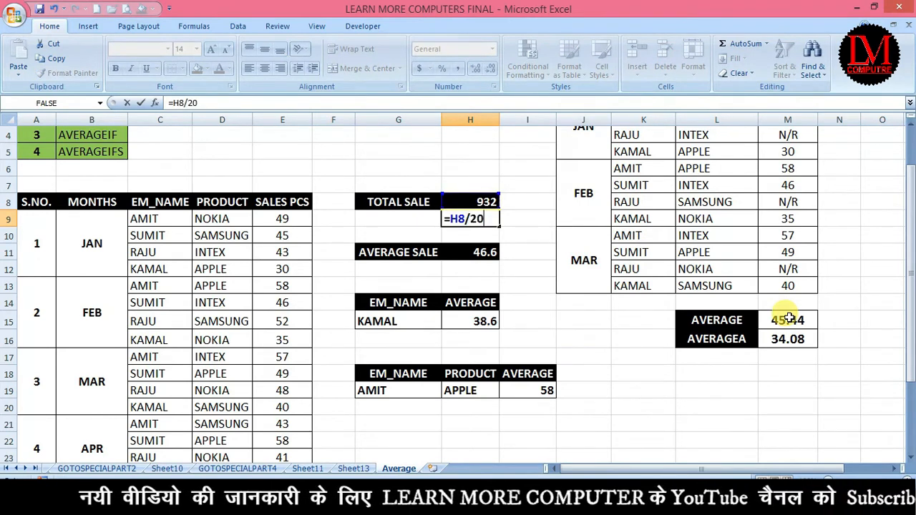
key(Return)
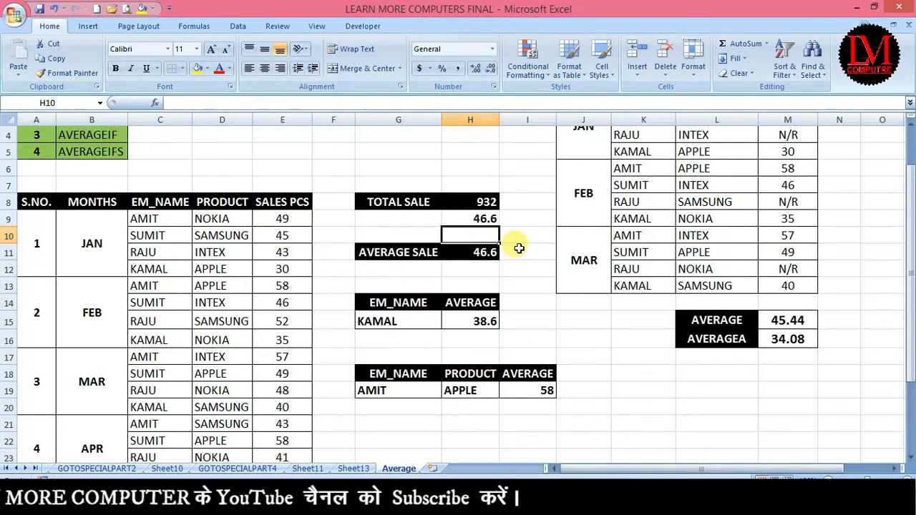
Step: Replace the AVERAGE SALE formula in H11 with =AVERAGE(E9:E28)
click(483, 252)
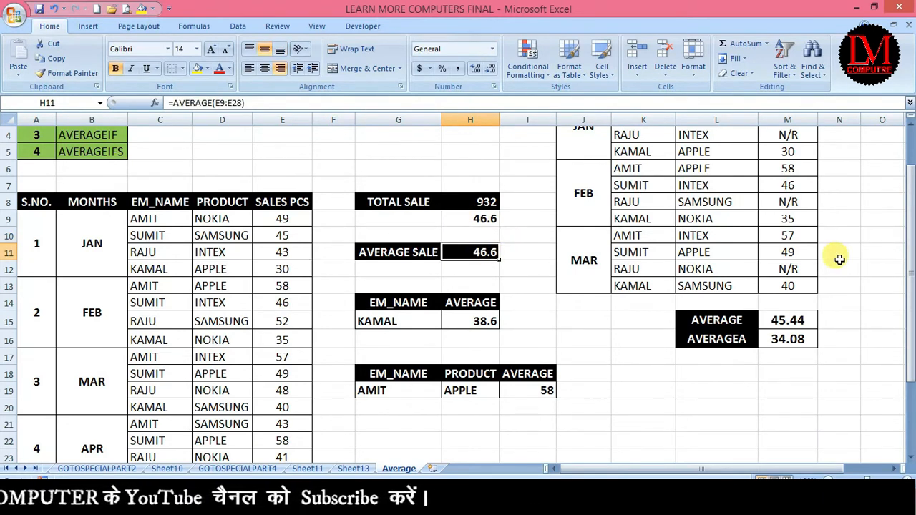
key(Delete)
text(=average)
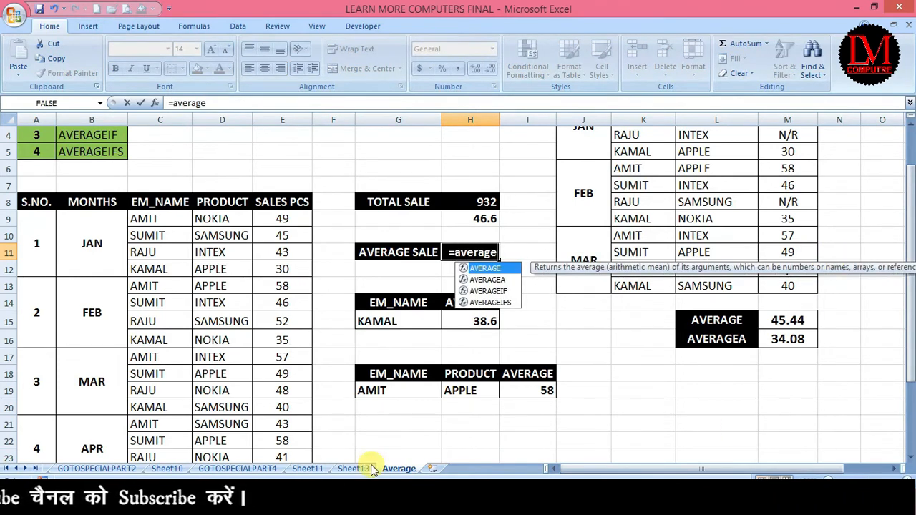
mouse_move(504, 476)
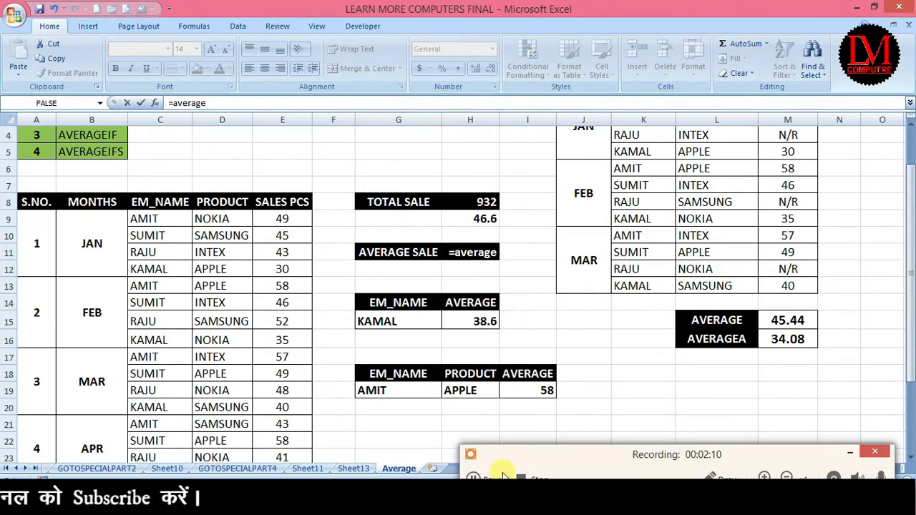
click(850, 452)
text(()
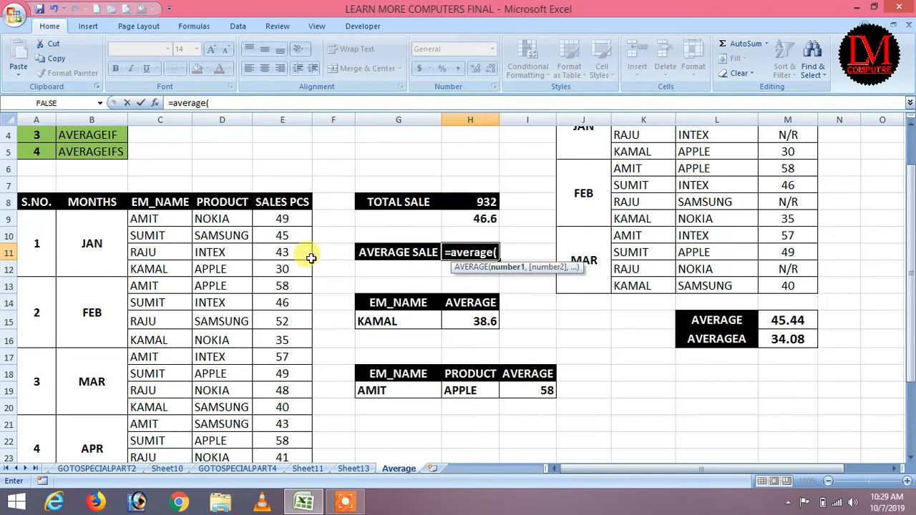
scroll(303, 247, down, 1)
drag(272, 169, 287, 435)
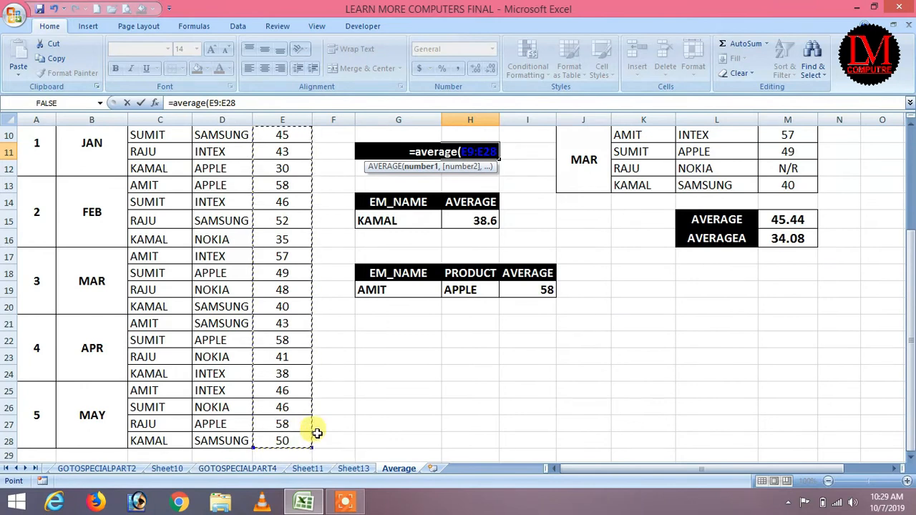
text())
key(Return)
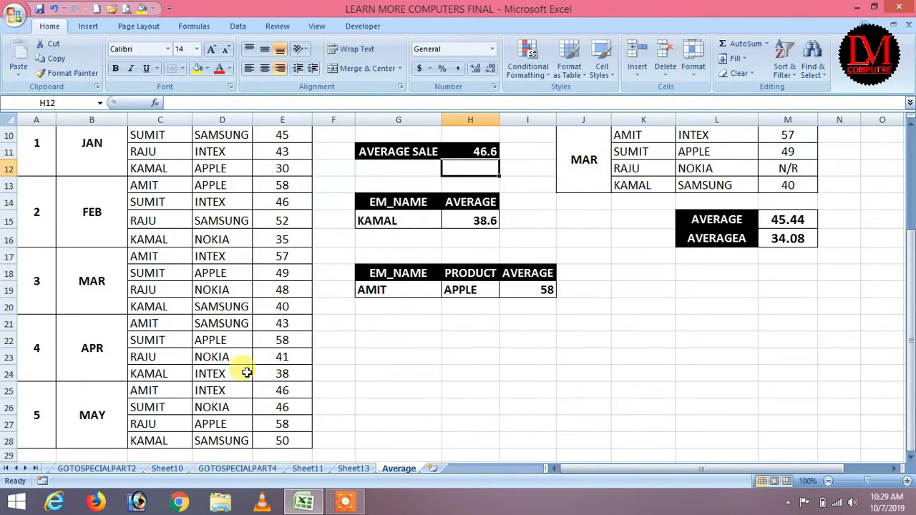
Step: Re-enter =AVERAGE(E9:E28) for AVERAGE SALE, showing 46.6, and widen column G
click(479, 150)
key(Delete)
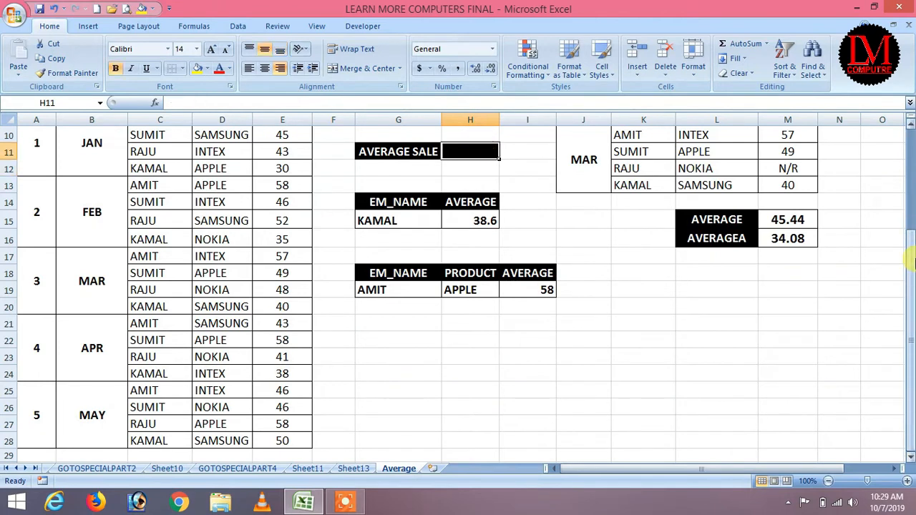
scroll(718, 307, up, 1)
text(=average)
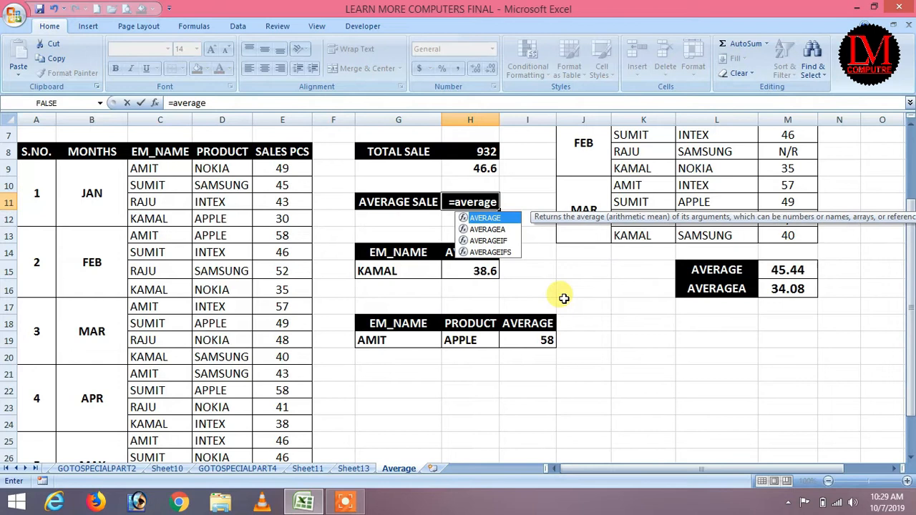
text(()
click(279, 170)
drag(281, 180, 296, 439)
text())
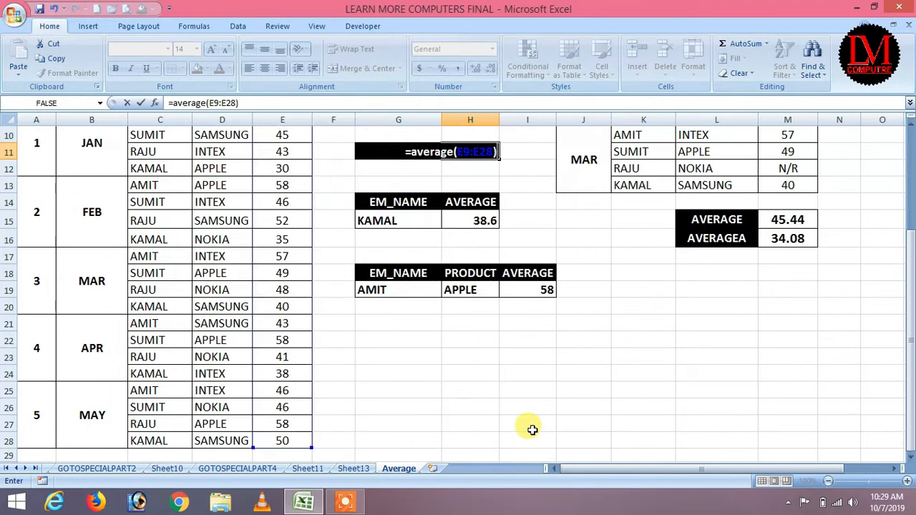
key(Return)
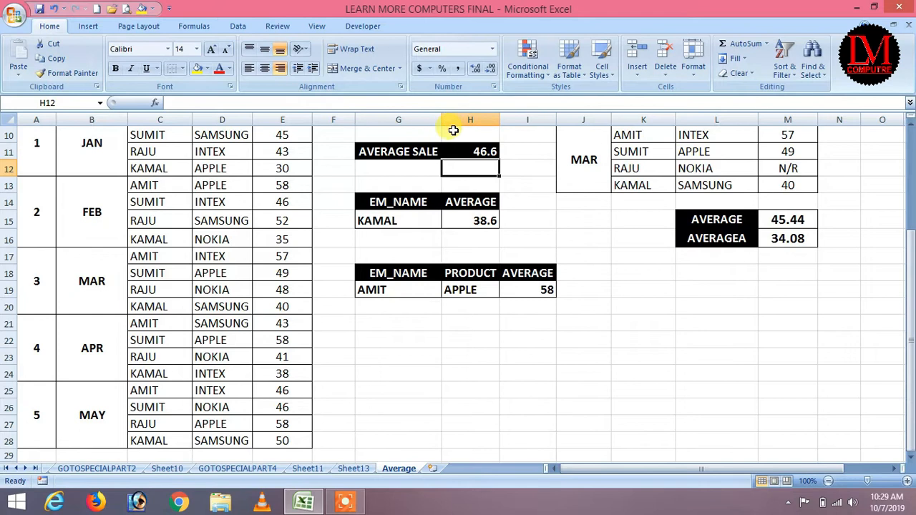
drag(442, 120, 444, 119)
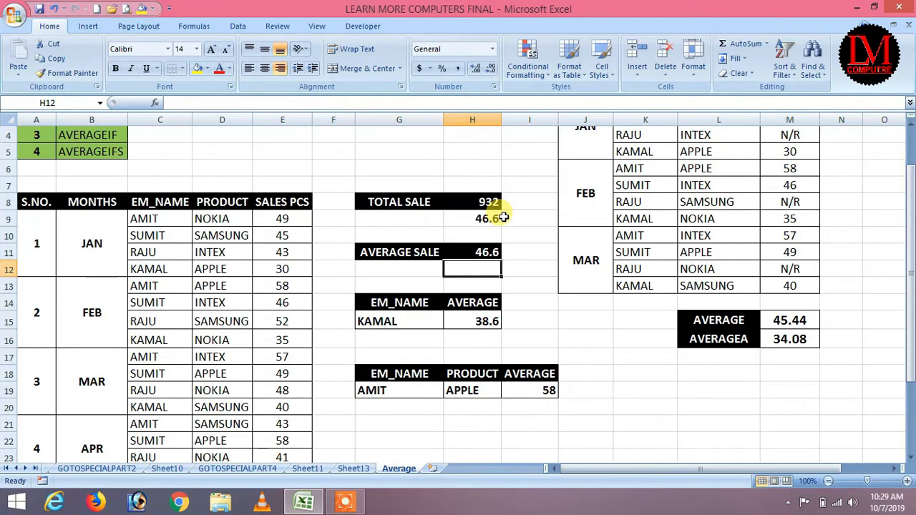
scroll(504, 217, down, 1)
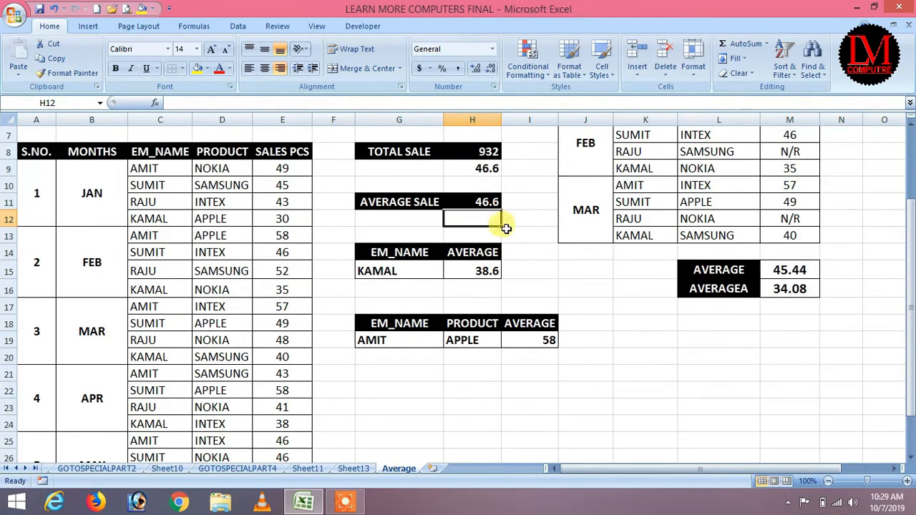
drag(93, 171, 78, 440)
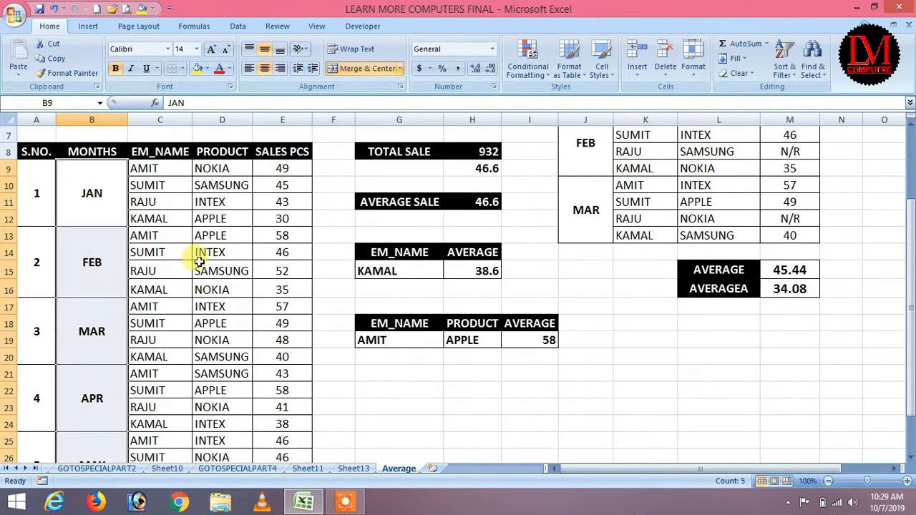
drag(159, 164, 152, 216)
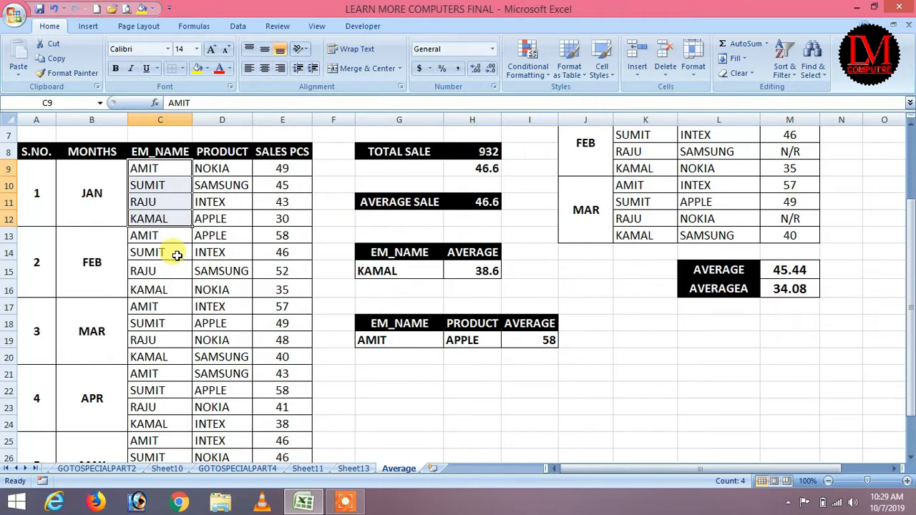
click(485, 200)
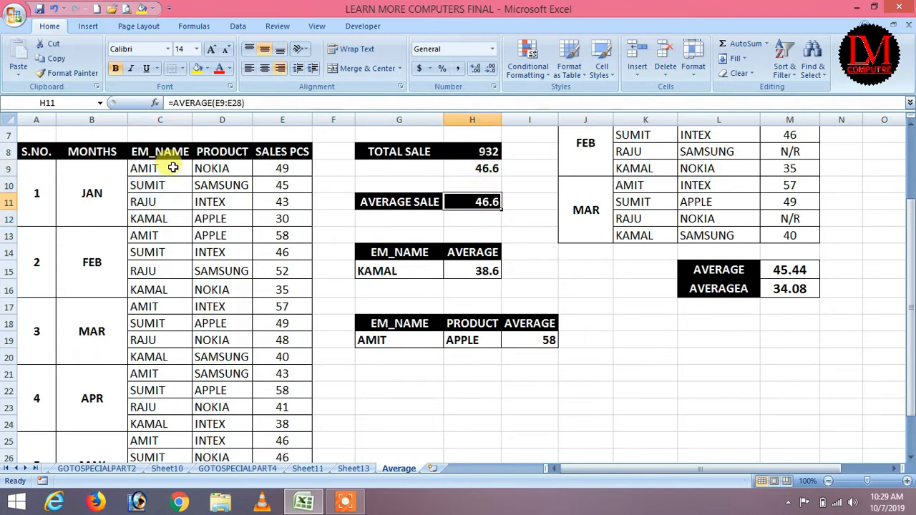
scroll(154, 422, down, 2)
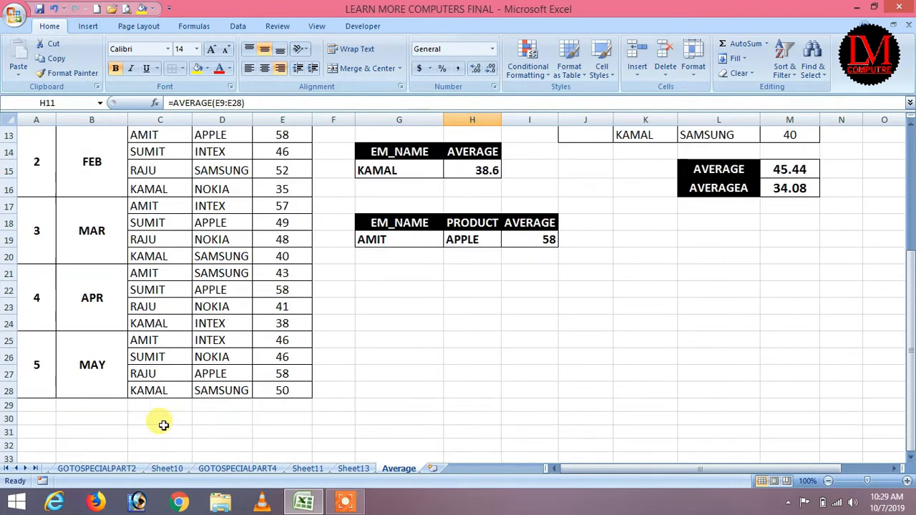
scroll(176, 360, up, 1)
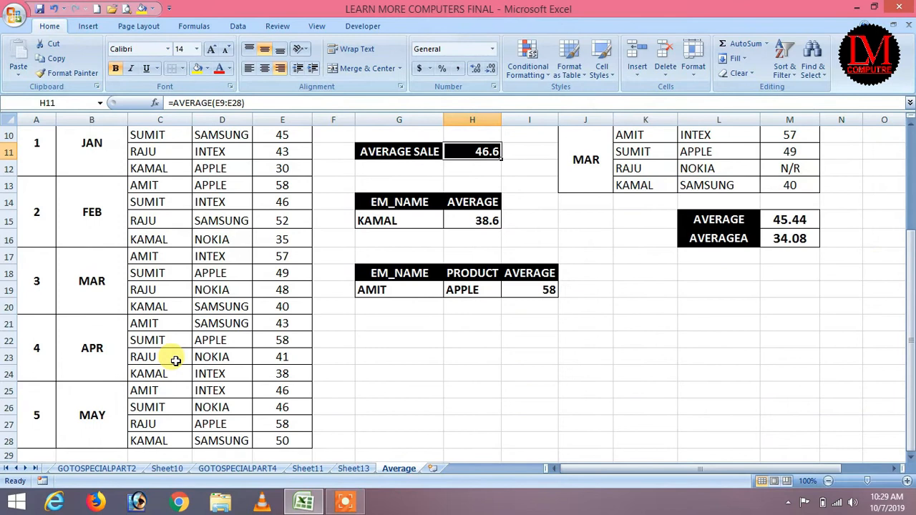
scroll(176, 360, up, 2)
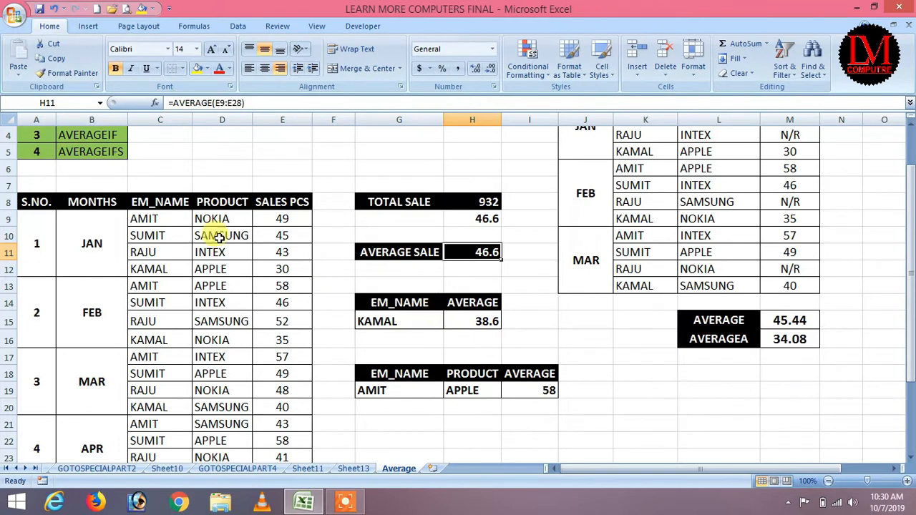
click(160, 221)
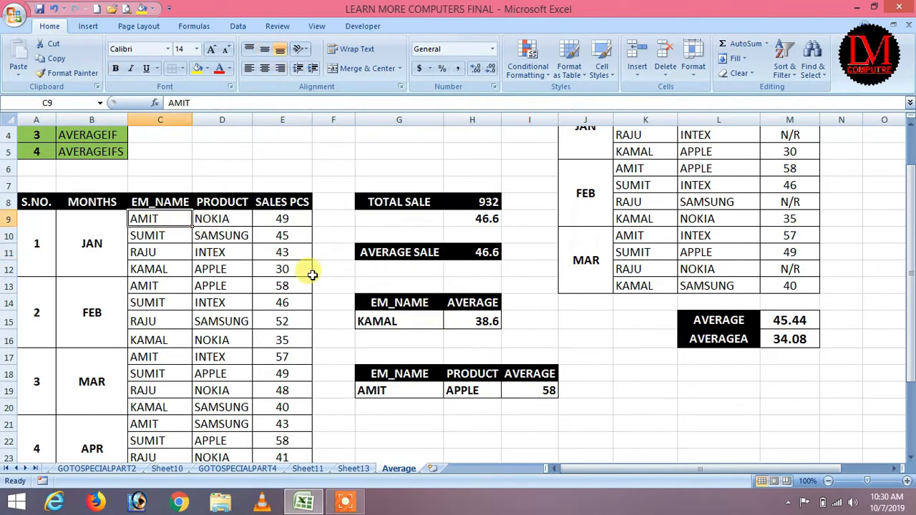
scroll(390, 276, down, 1)
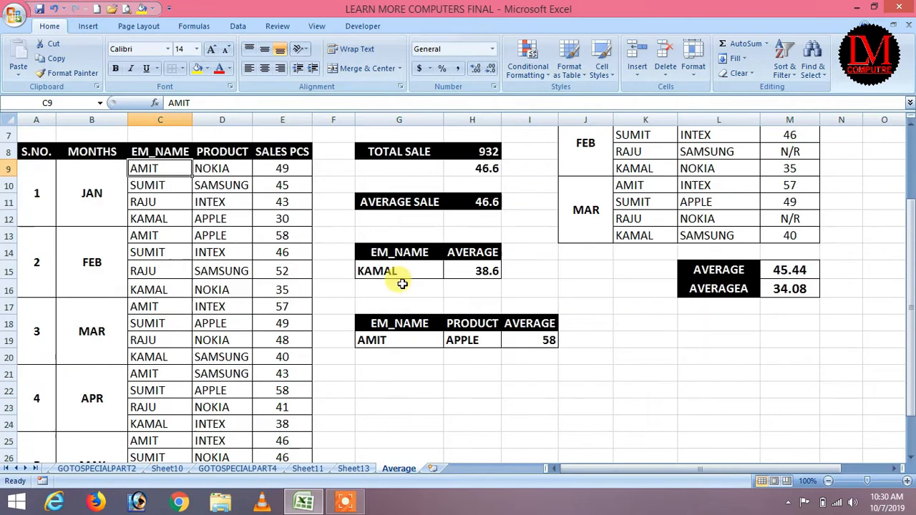
click(412, 377)
text(=)
key(Left)
key(Left)
key(Left)
key(Up)
key(Up)
key(Up)
key(Up)
key(Up)
key(Up)
key(Up)
key(Up)
key(Up)
key(Up)
key(Up)
key(Up)
key(Right)
text(+)
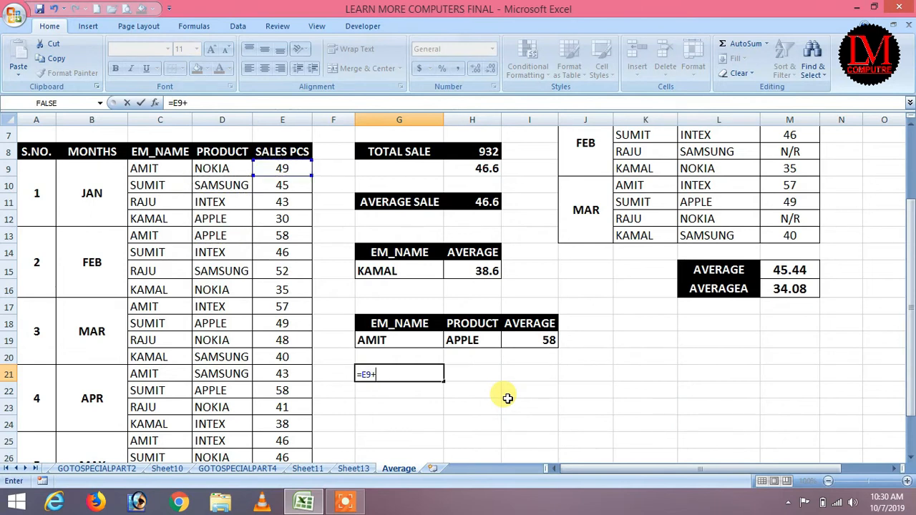
key(Left)
key(Left)
key(Left)
key(Up)
key(Up)
key(Up)
key(Up)
key(Up)
key(Up)
key(Up)
key(Up)
key(Right)
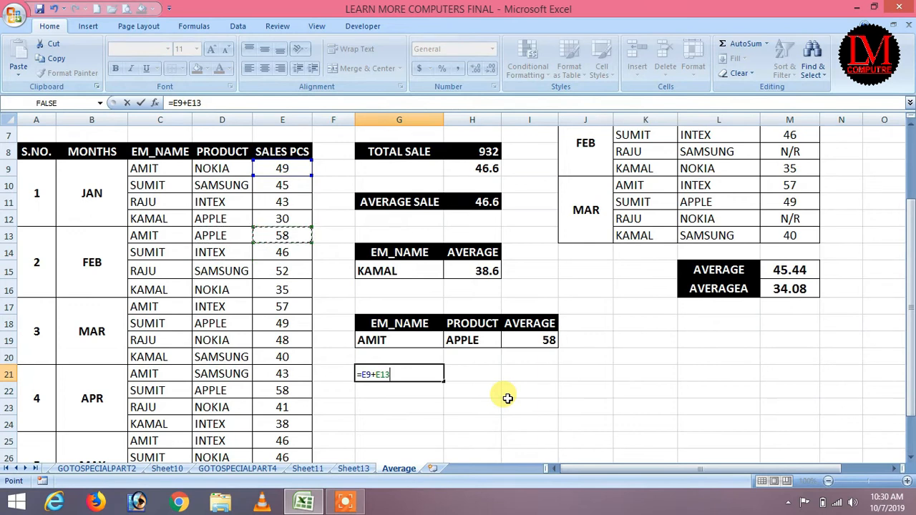
text(+)
key(Left)
key(Up)
key(Up)
key(Up)
key(Up)
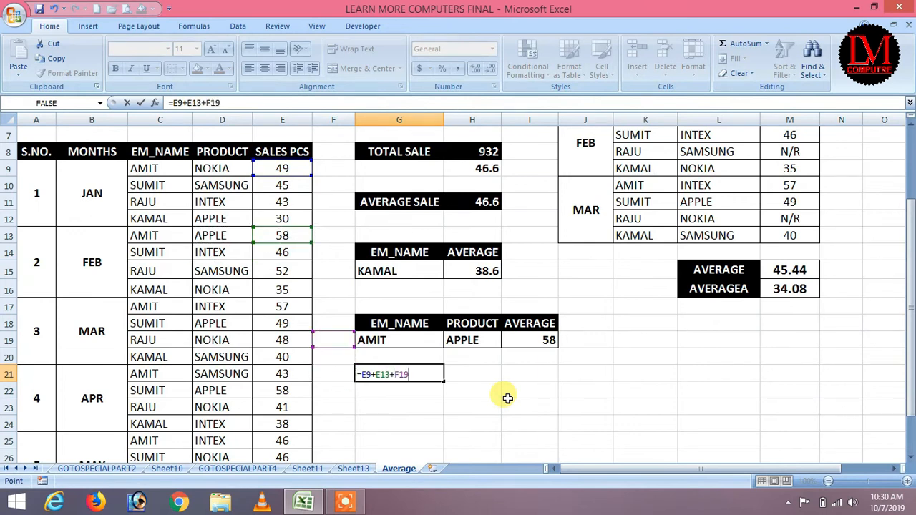
key(Left)
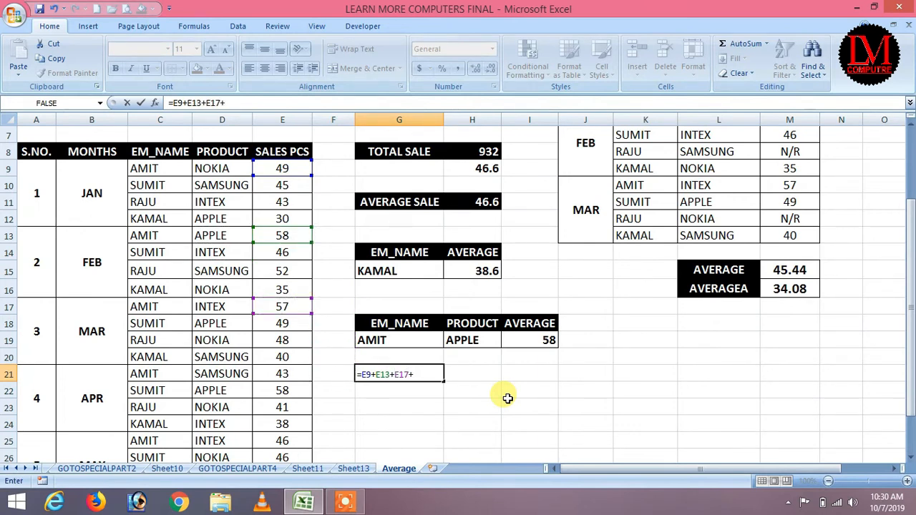
text(+)
key(Left)
key(Left)
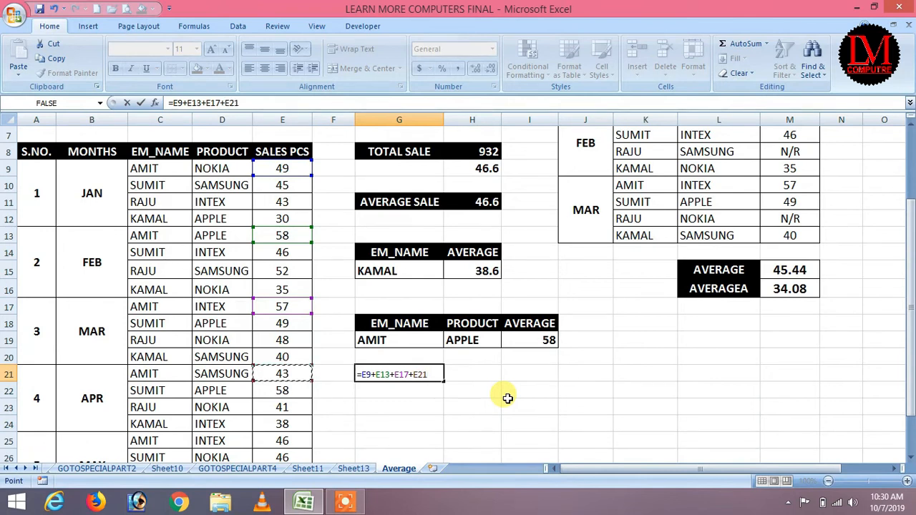
text(+)
key(Down)
key(Down)
key(Down)
key(Down)
key(Down)
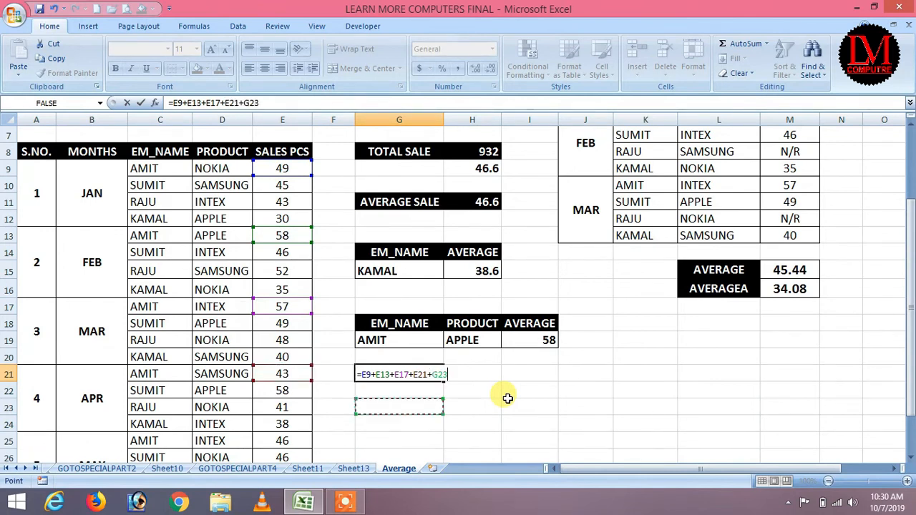
key(Left)
key(Left)
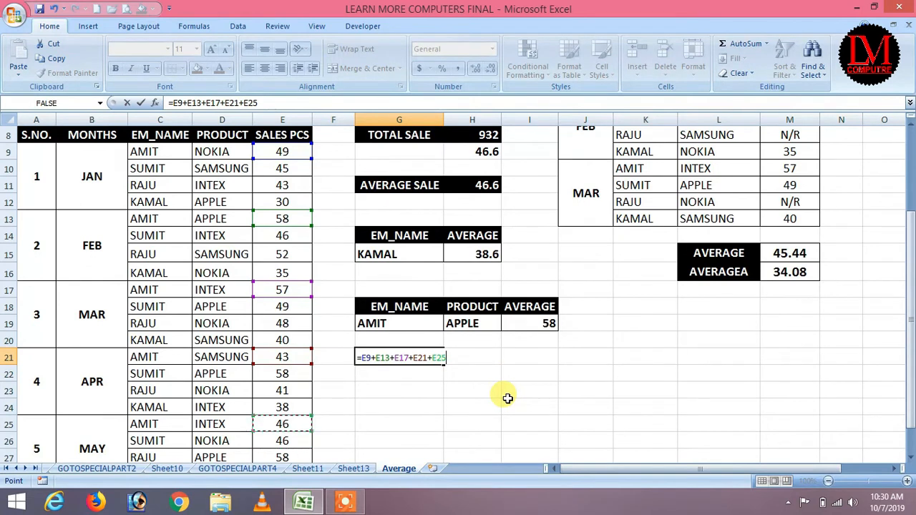
key(Return)
key(Down)
key(Up)
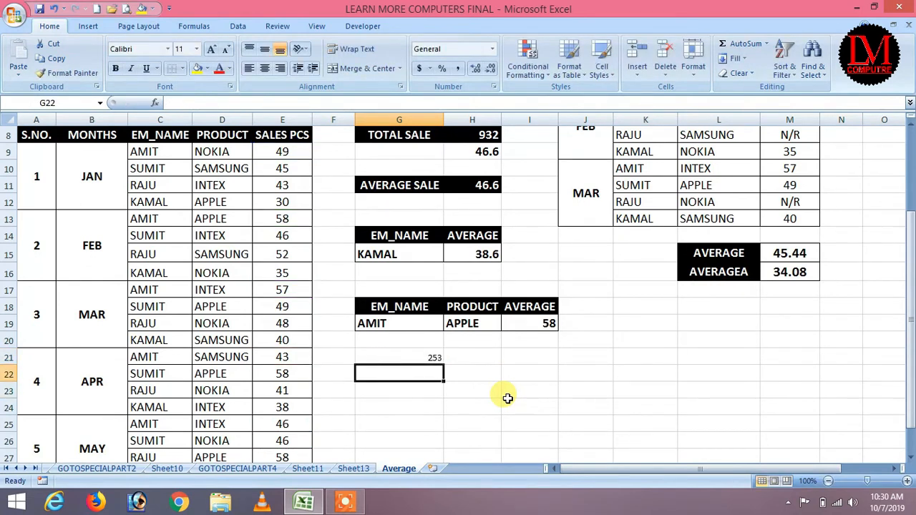
text(=)
key(Up)
text(/)
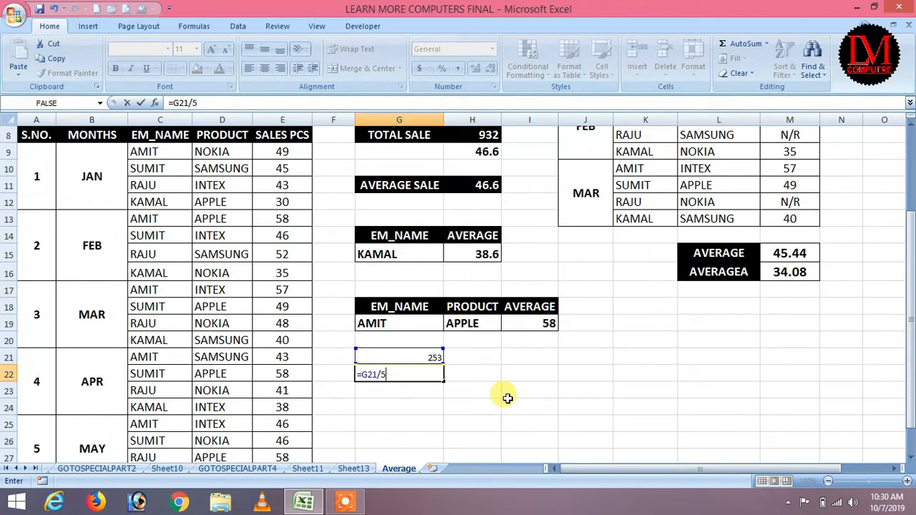
text(5)
key(Return)
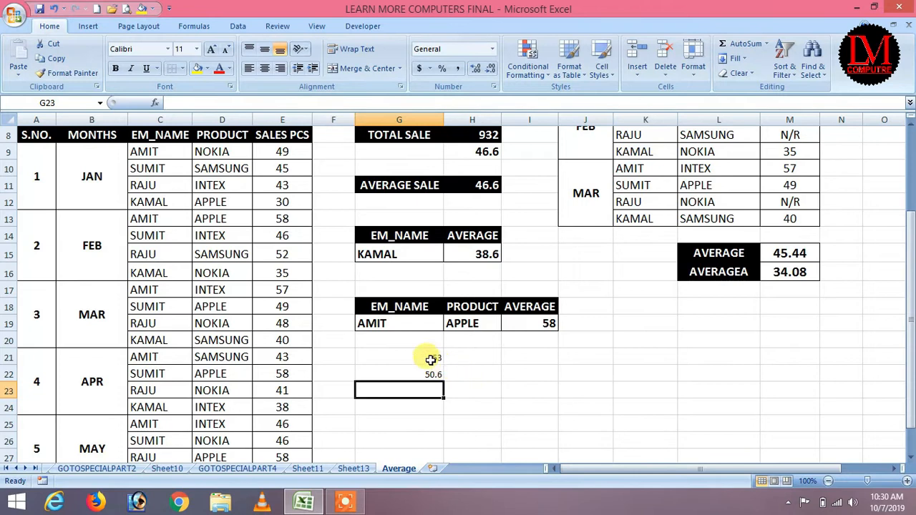
drag(434, 356, 437, 388)
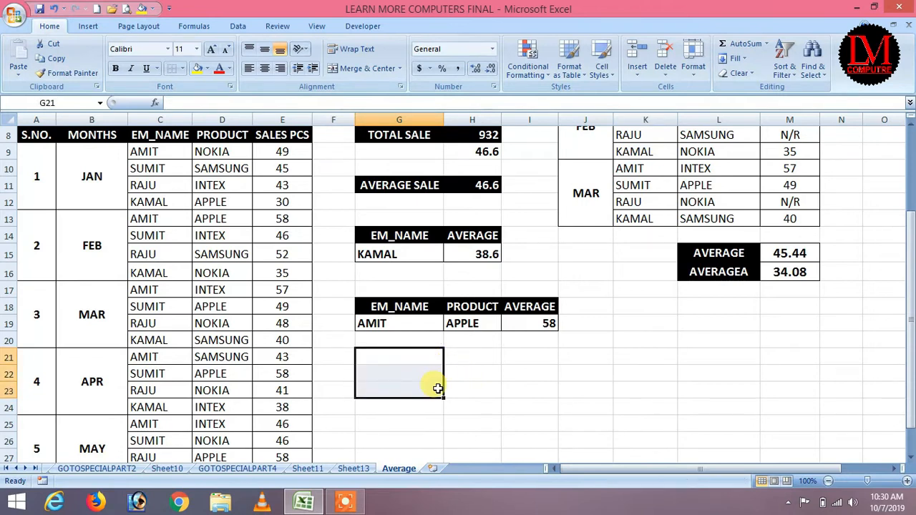
click(534, 268)
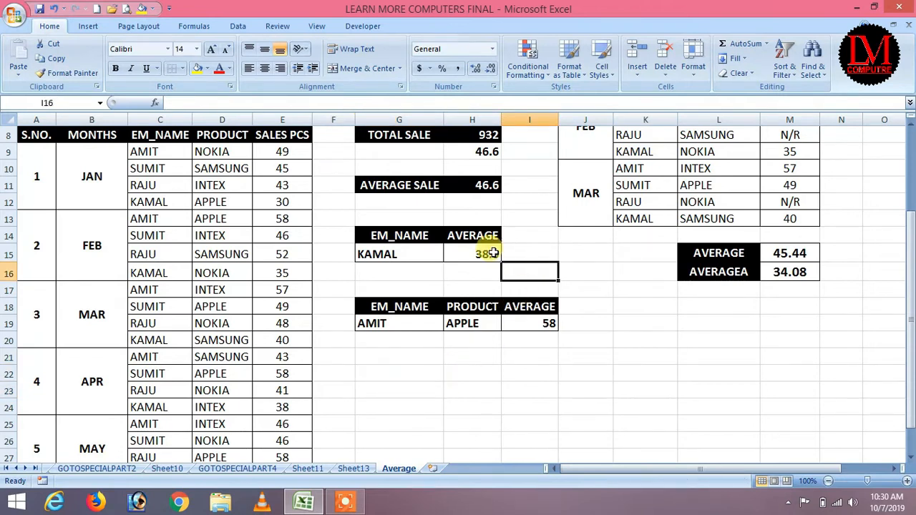
Step: Clear KAMAL's 38.6 AVERAGEIF result in H15
scroll(493, 264, up, 2)
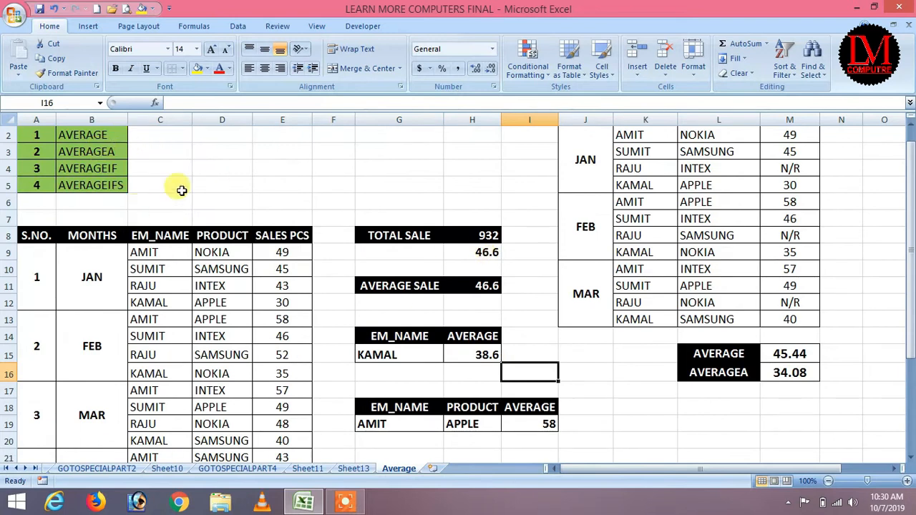
scroll(503, 297, down, 1)
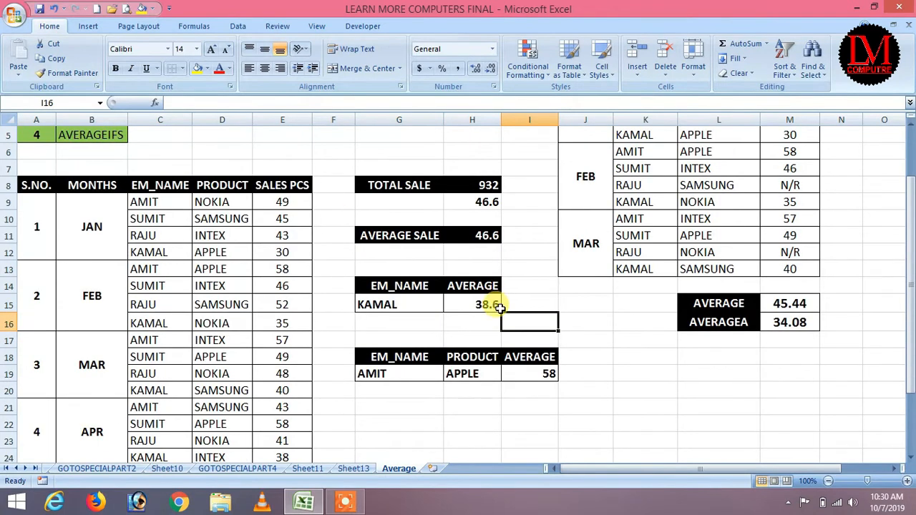
click(499, 308)
key(Delete)
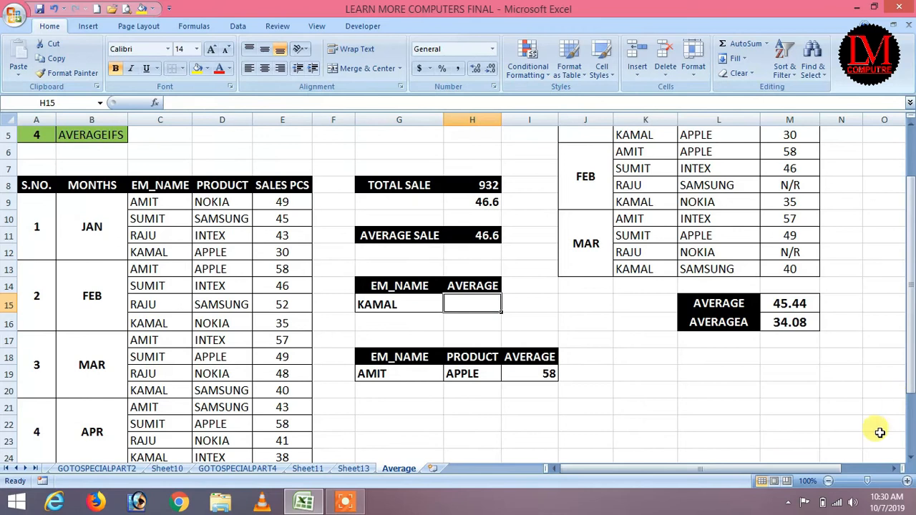
click(603, 317)
click(402, 304)
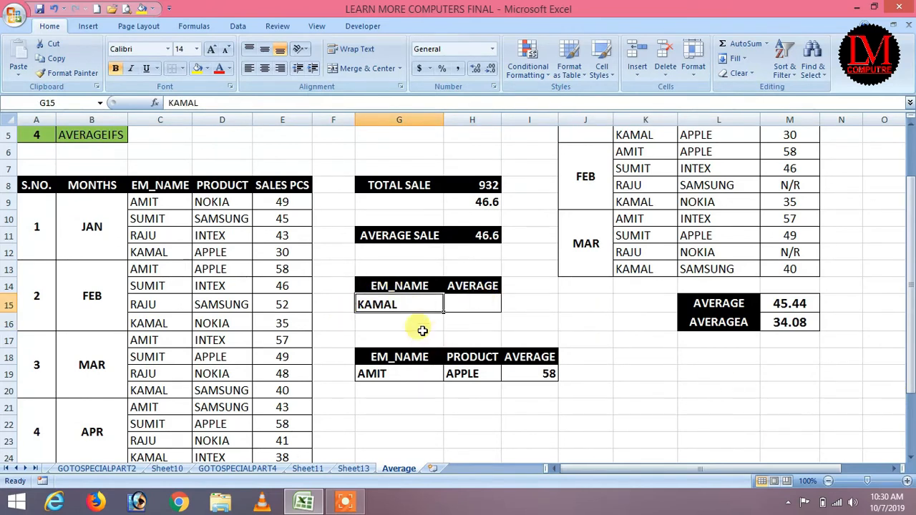
click(476, 304)
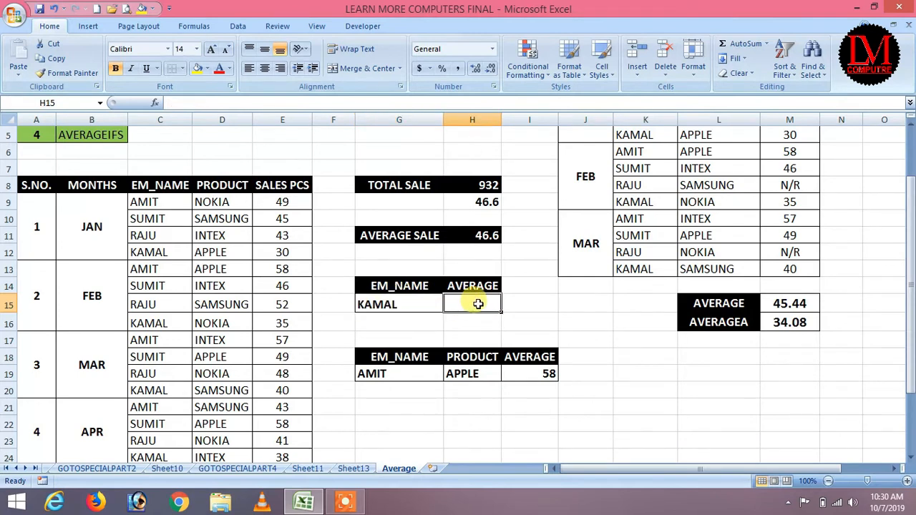
Step: Enter =AVERAGEIF(C9:C28,G15,E9:E28) in H15 to average sales for the name in G15
text(=a)
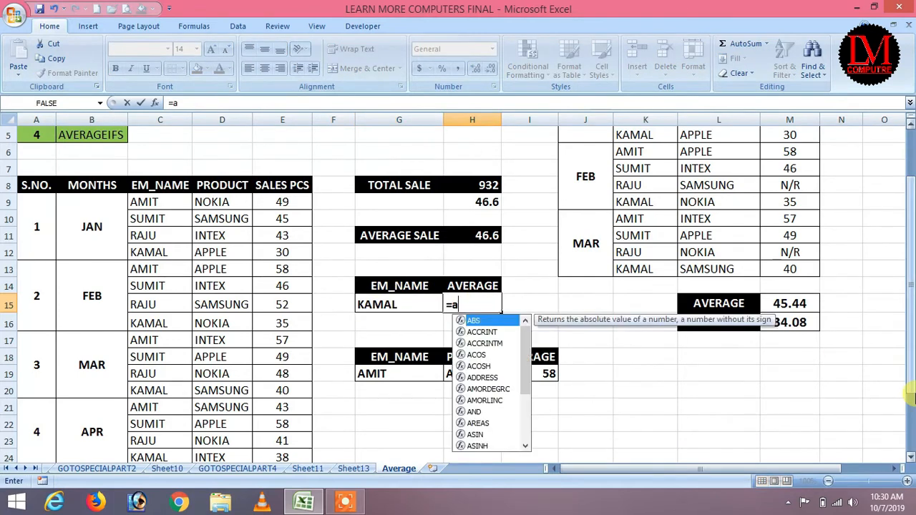
text(verageif)
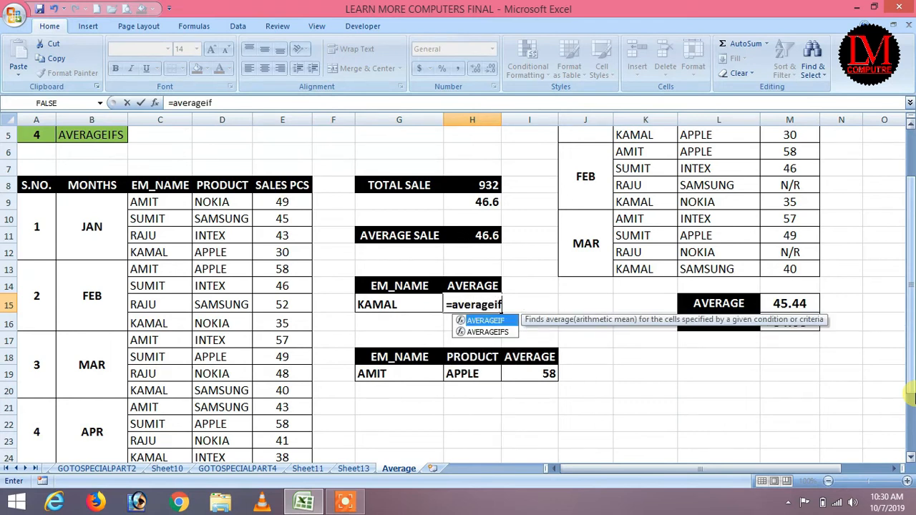
text(()
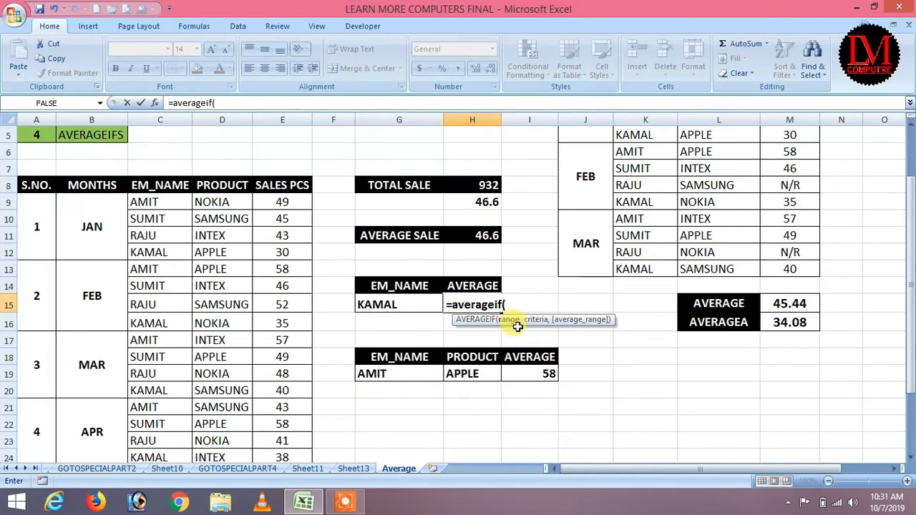
drag(158, 201, 148, 440)
text(,)
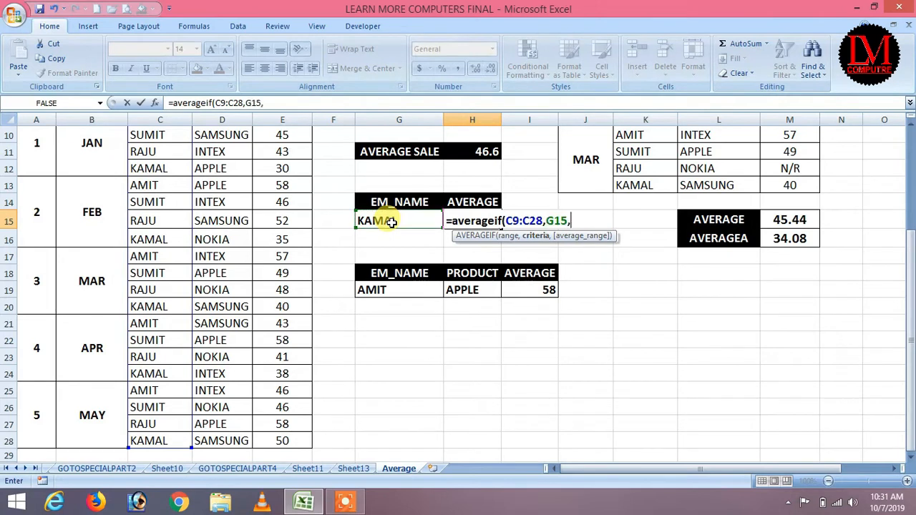
scroll(372, 244, up, 2)
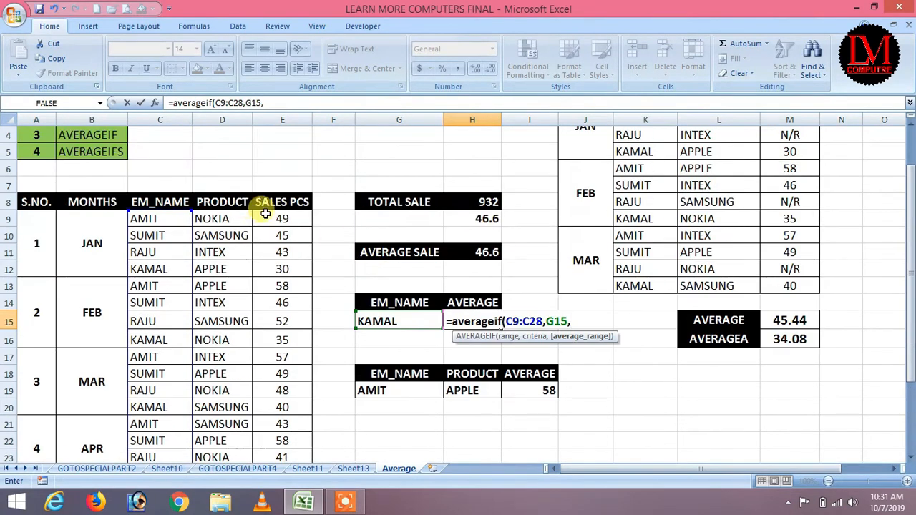
drag(284, 219, 291, 438)
text())
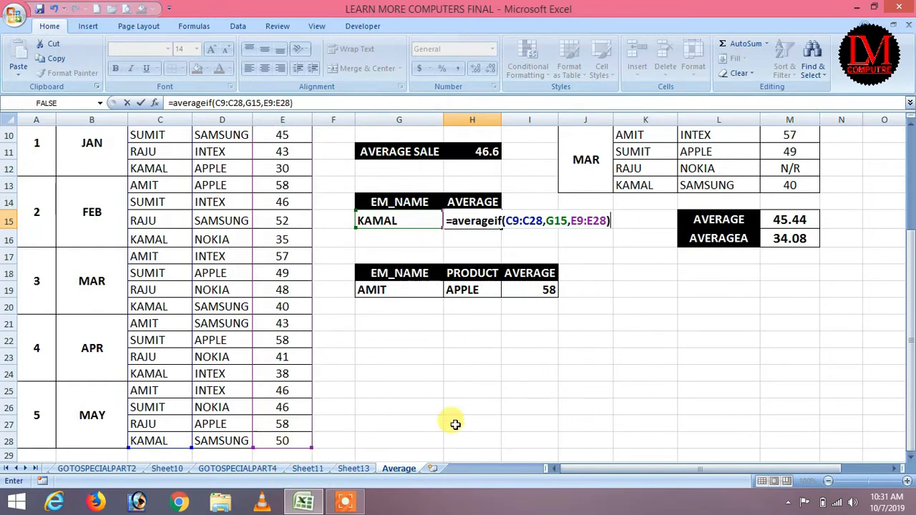
key(Return)
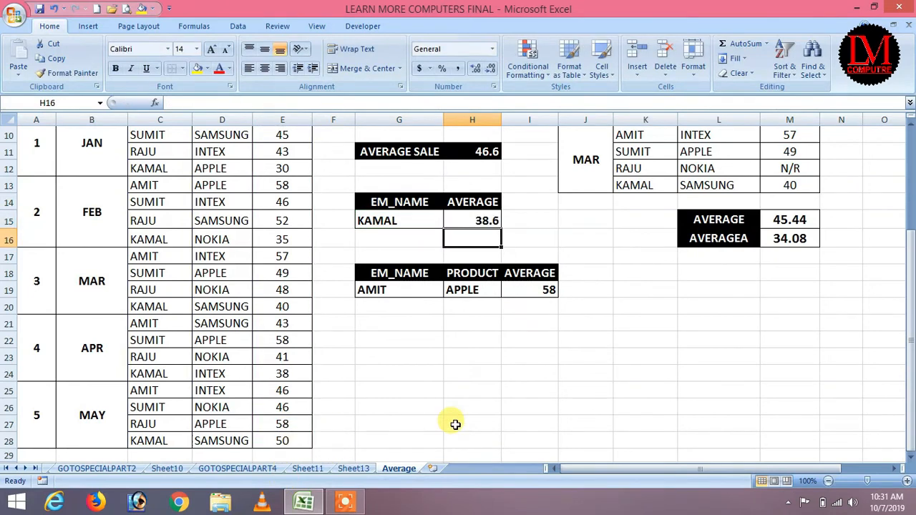
Step: Change G15 to AMIT (average 50.6), then to SUMIT, giving 48.8
click(390, 223)
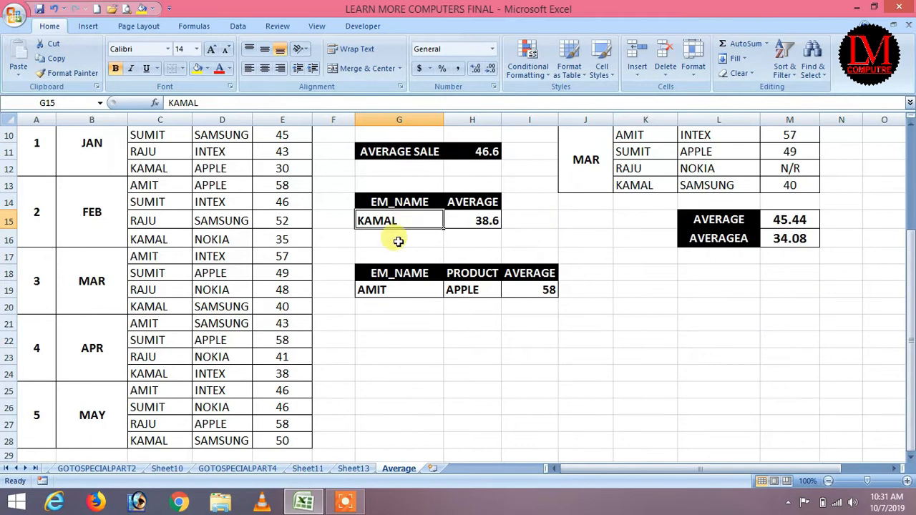
text(AMIT)
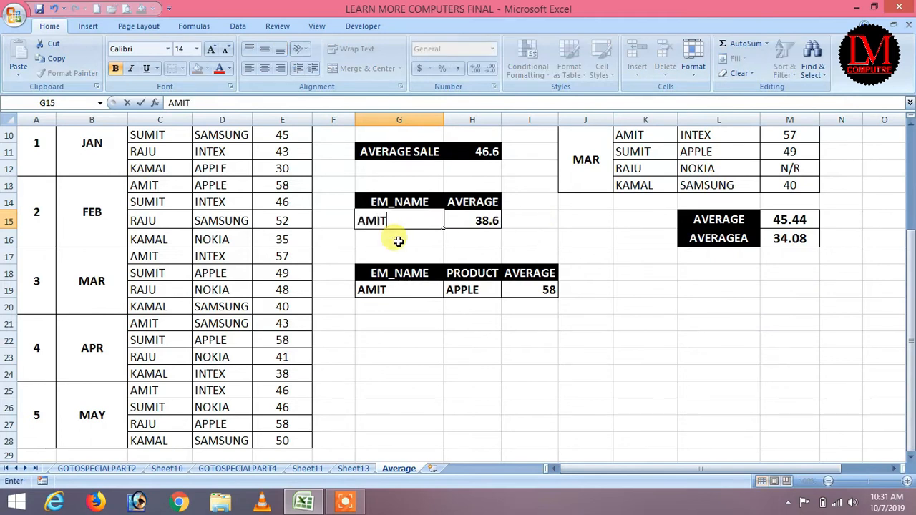
key(Return)
click(409, 220)
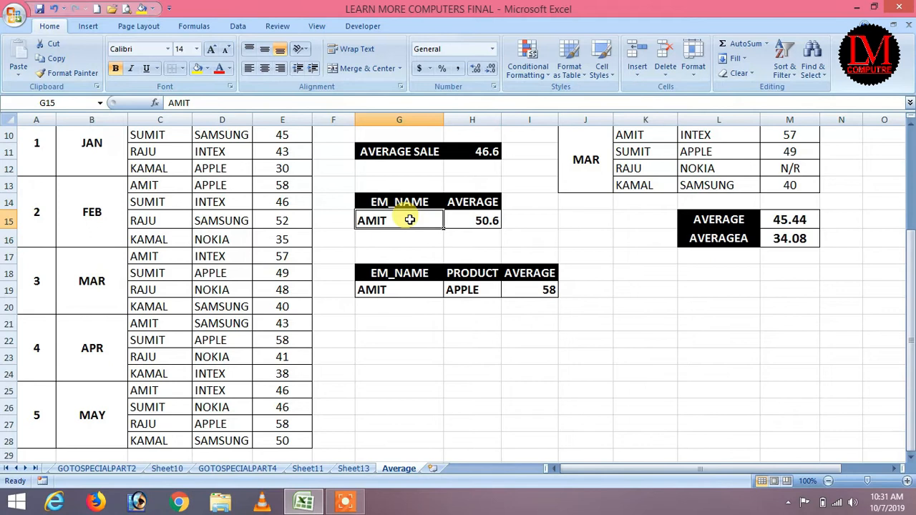
text(SUMIT)
key(Return)
click(409, 220)
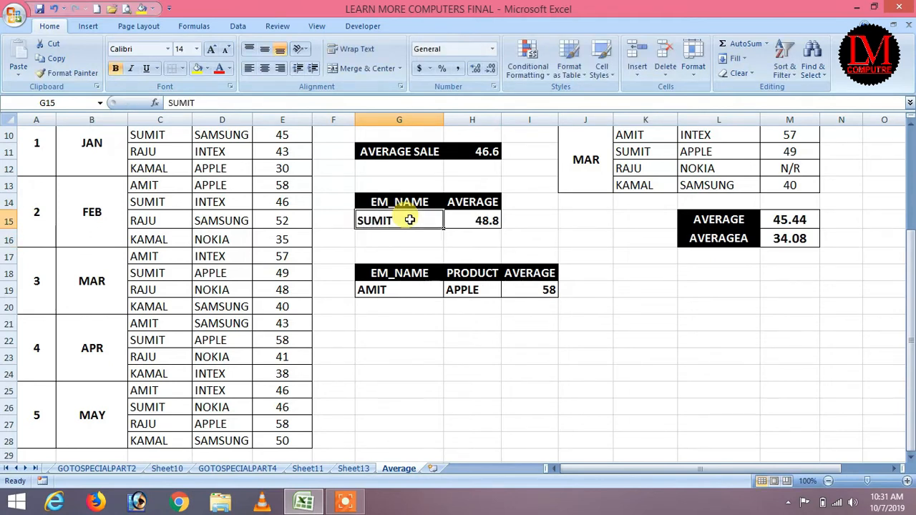
key(Right)
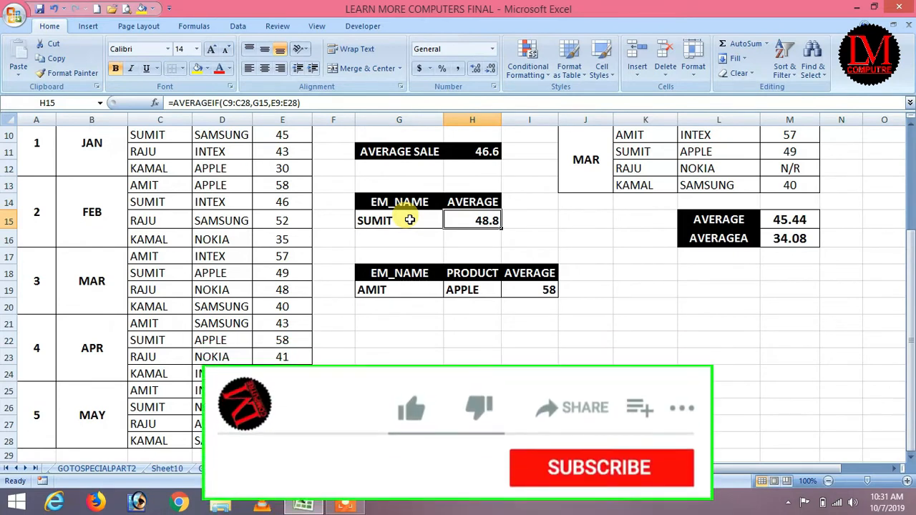
Step: Rebuild H15 as =AVERAGEIF(C9:C28,G15,E9:E28) using the function autocomplete
key(Delete)
text(=)
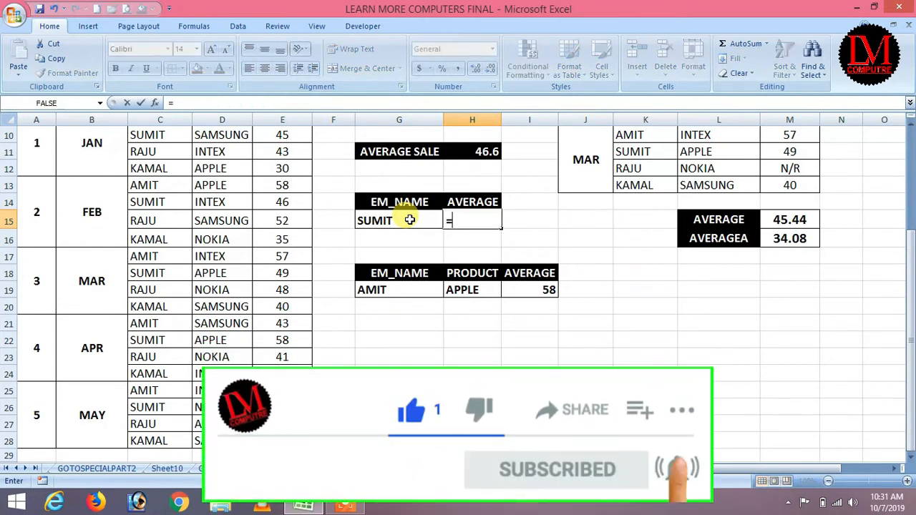
text(AVEG)
key(BackSpace)
key(BackSpace)
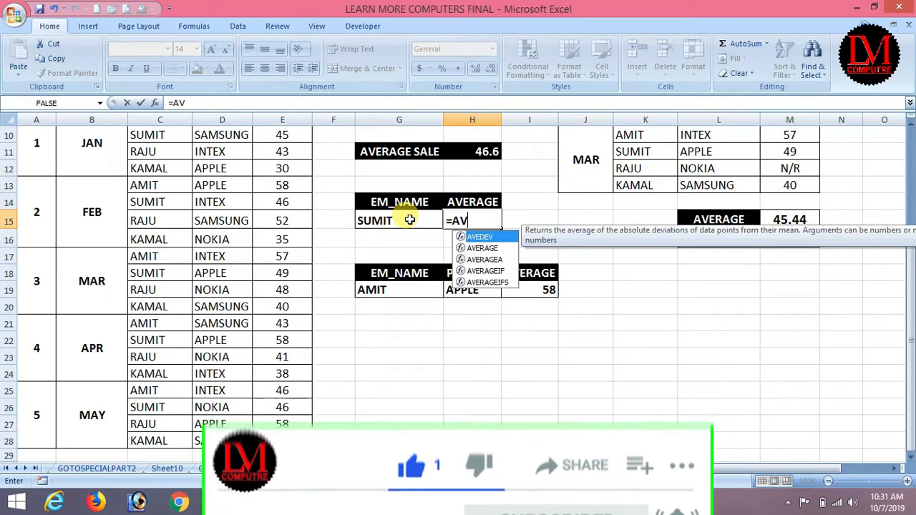
key(Down)
key(Down)
key(Down)
key(Tab)
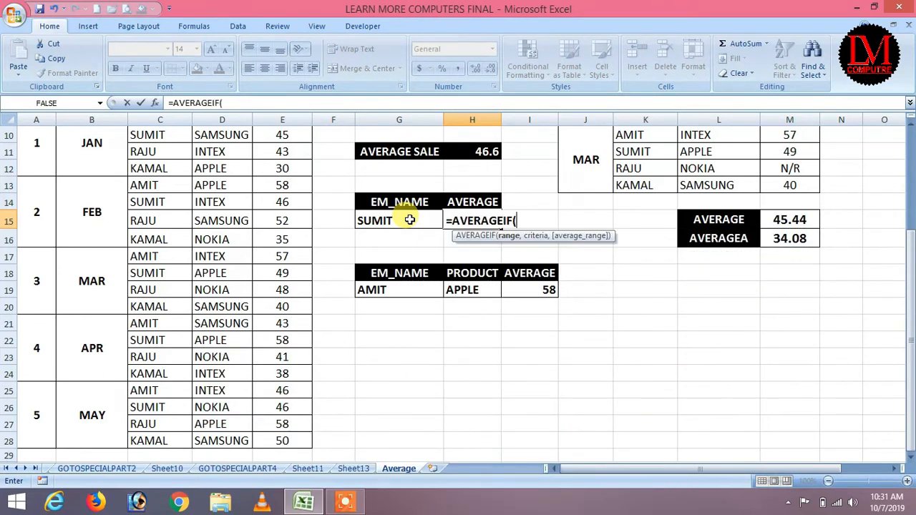
scroll(300, 286, up, 3)
scroll(205, 303, down, 1)
drag(160, 225, 160, 441)
text(,)
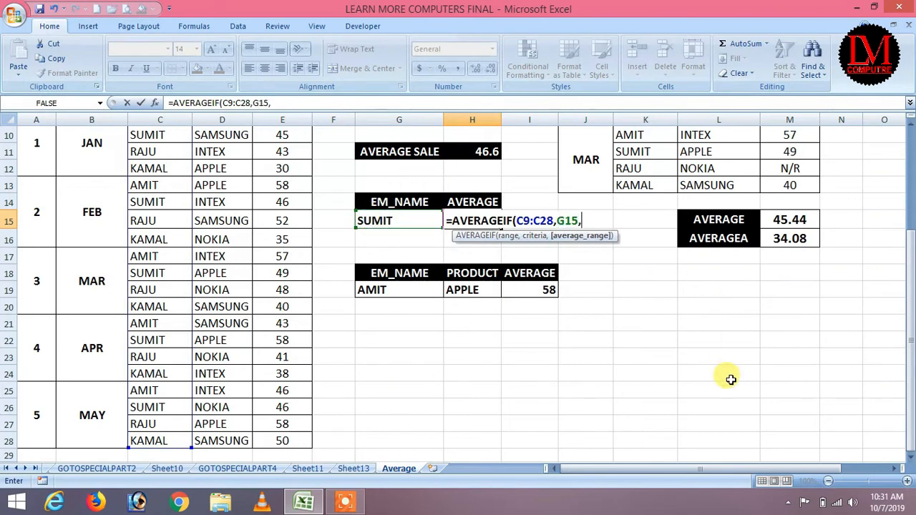
scroll(330, 243, up, 2)
click(286, 221)
drag(285, 227, 289, 434)
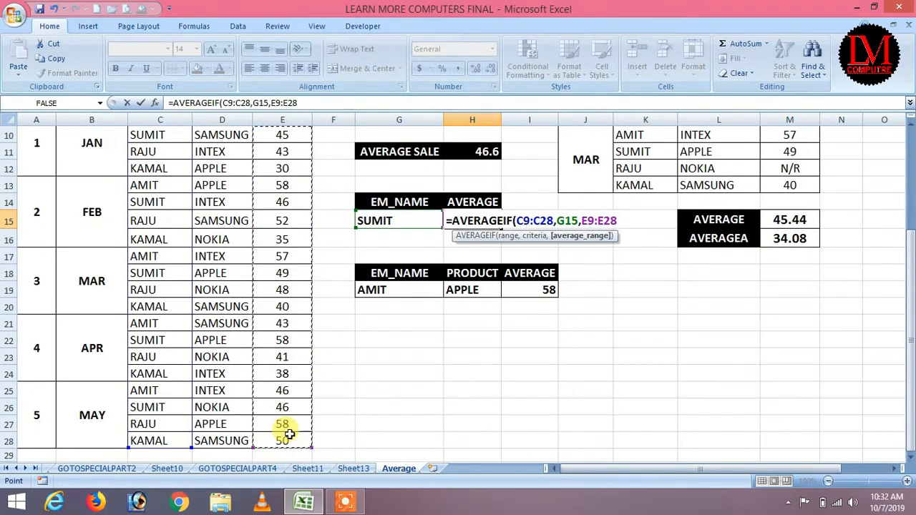
key(Return)
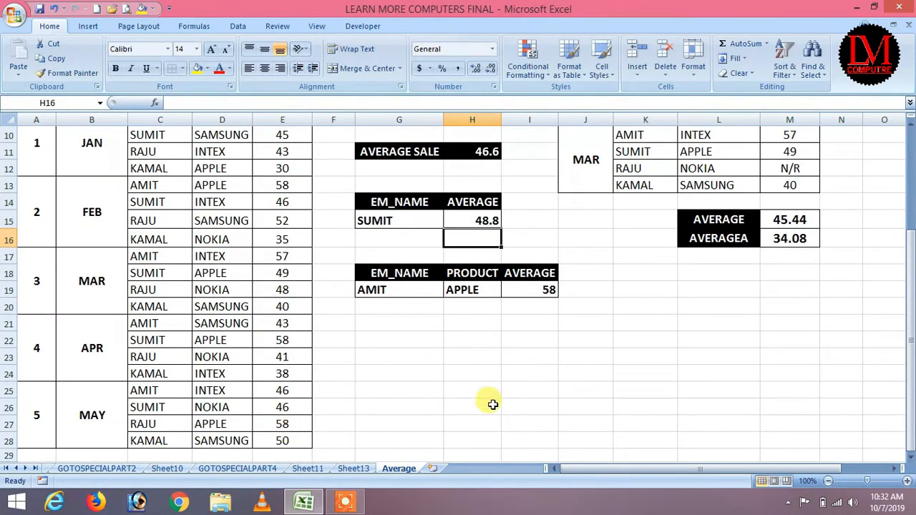
click(474, 223)
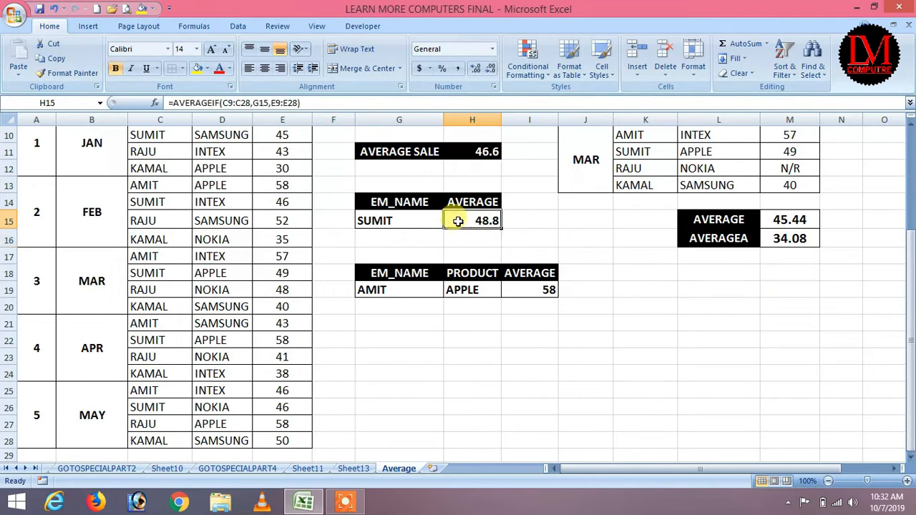
Step: Set the name in G15 back to KAMAL, returning the average to 38.6
click(406, 218)
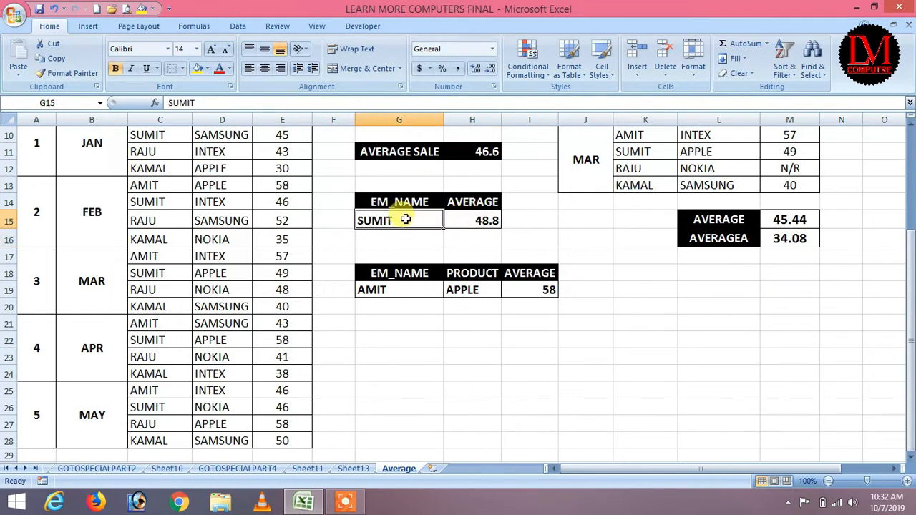
text(KAMAL)
key(Return)
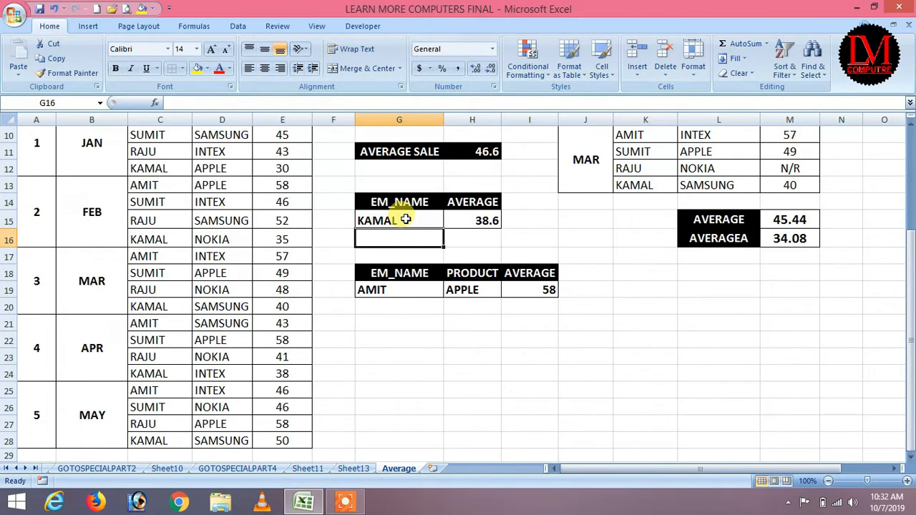
scroll(400, 360, up, 1)
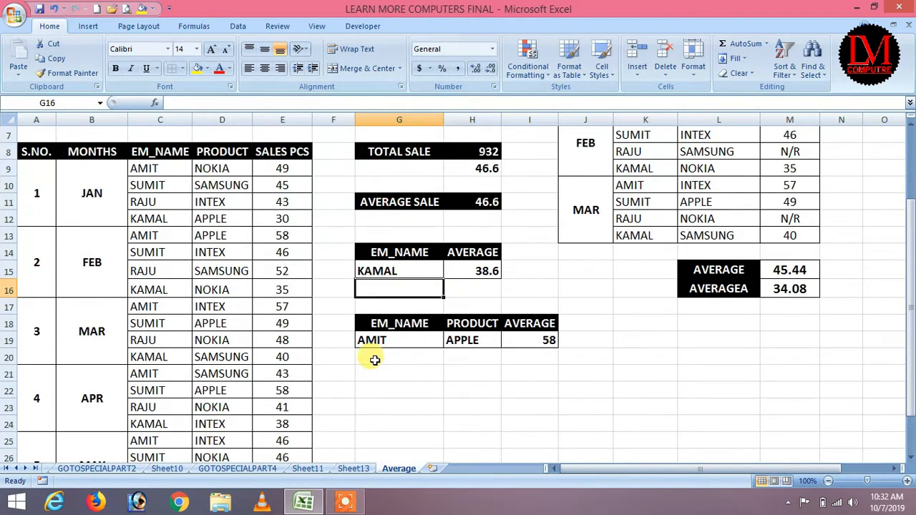
click(401, 270)
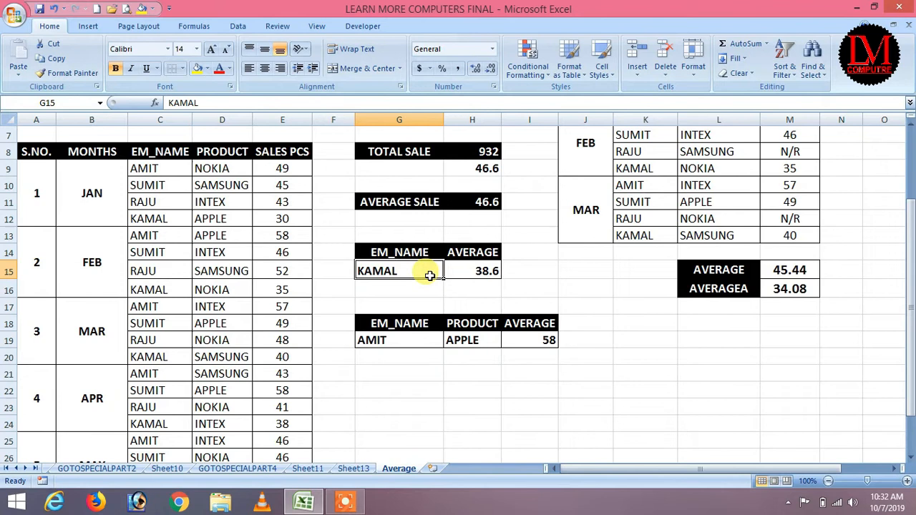
Step: Review AMIT's monthly products in the data: NOKIA, APPLE, INTEX, SAMSUNG and INTEX
click(485, 269)
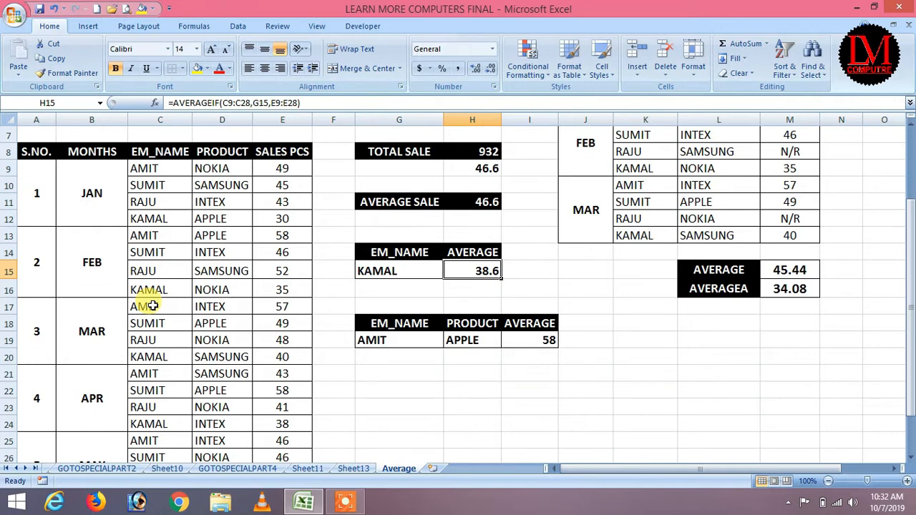
click(141, 168)
click(224, 168)
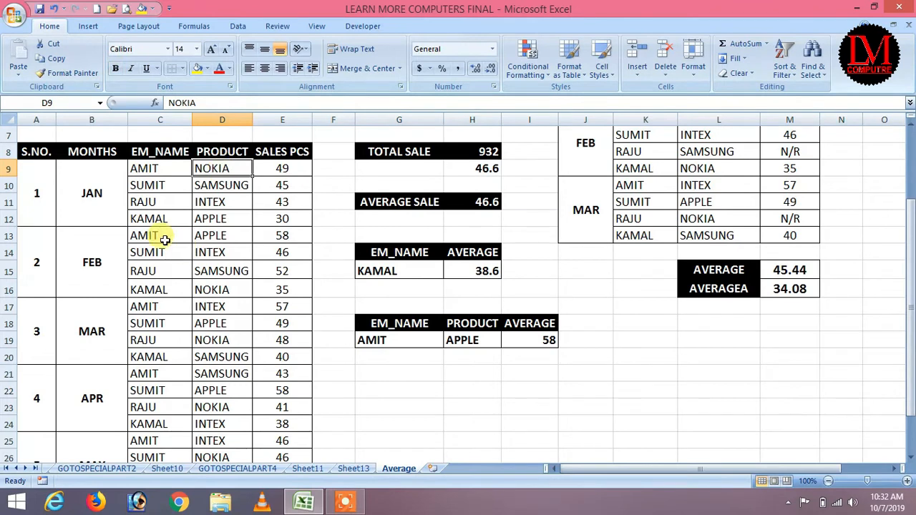
click(156, 237)
click(206, 237)
click(164, 306)
click(210, 308)
click(156, 374)
click(217, 375)
scroll(219, 383, down, 1)
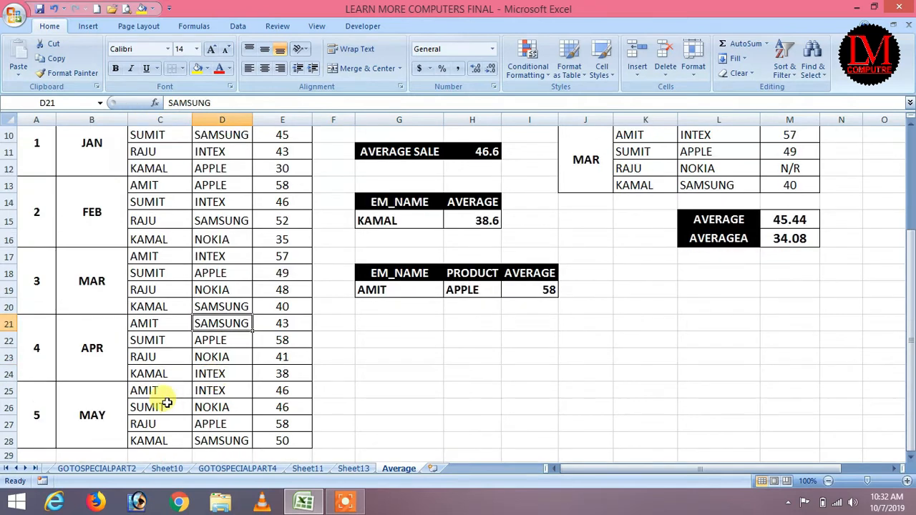
click(211, 387)
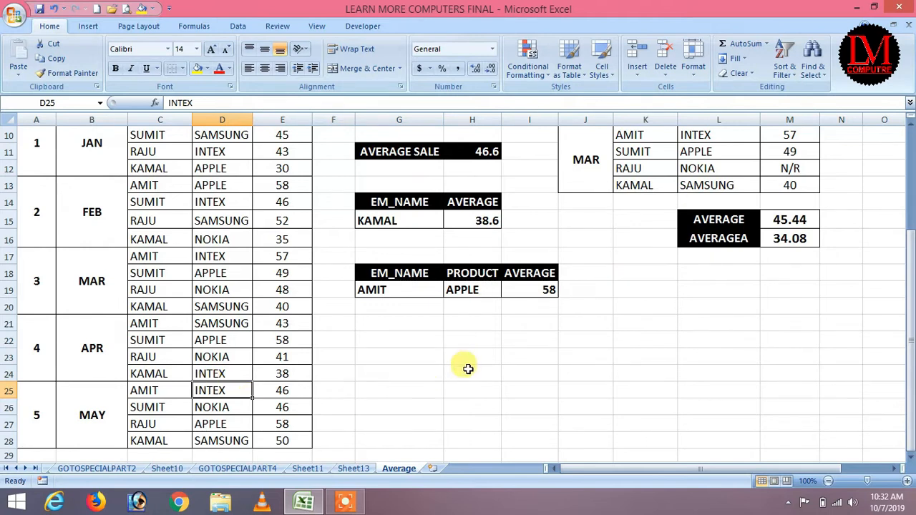
Step: Inspect and clear the AVERAGEIFS result of 58 for AMIT and APPLE in I19
click(392, 289)
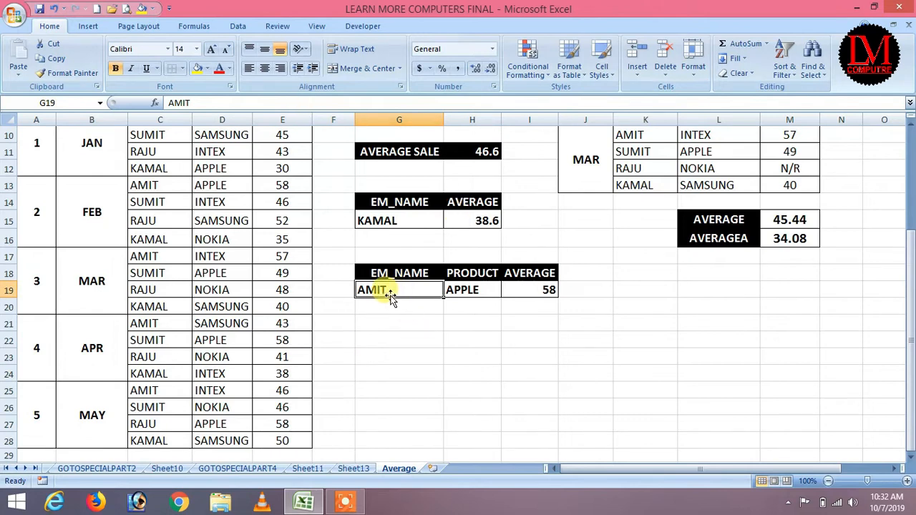
click(466, 291)
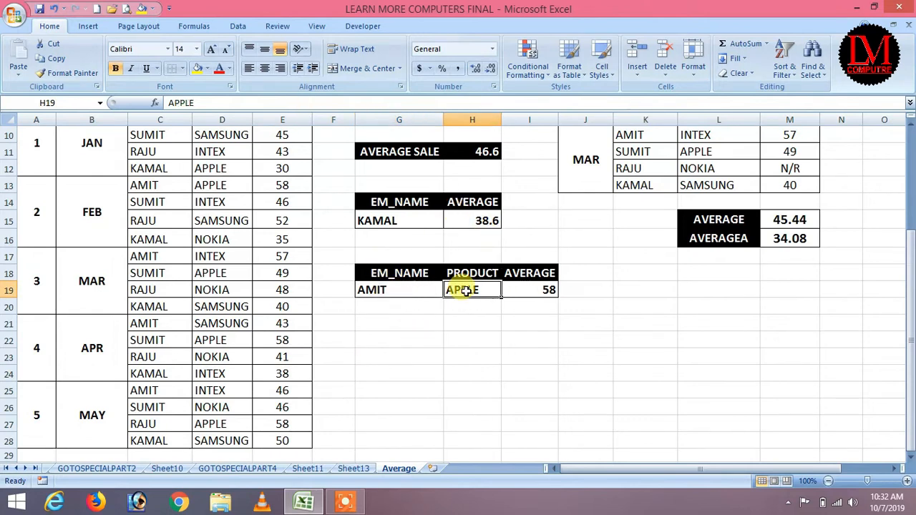
click(547, 289)
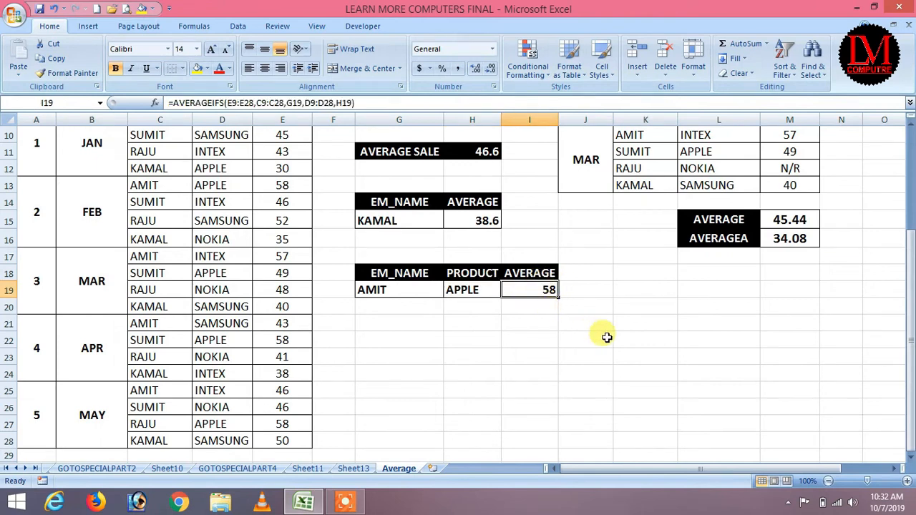
key(Delete)
click(361, 288)
click(454, 290)
click(394, 292)
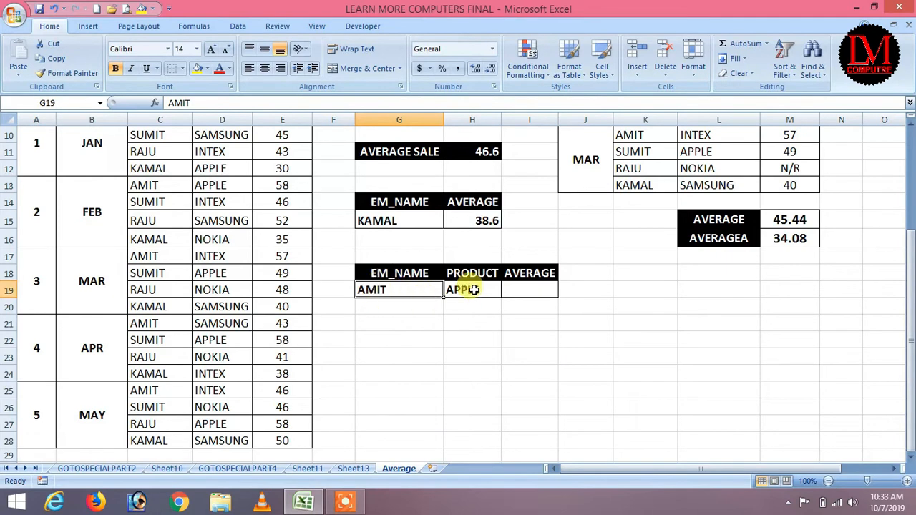
Step: Start =AVERAGEIFS in I19 with average range E9:E28, criteria range C9:C28 and criterion G19
click(543, 290)
scroll(545, 312, up, 1)
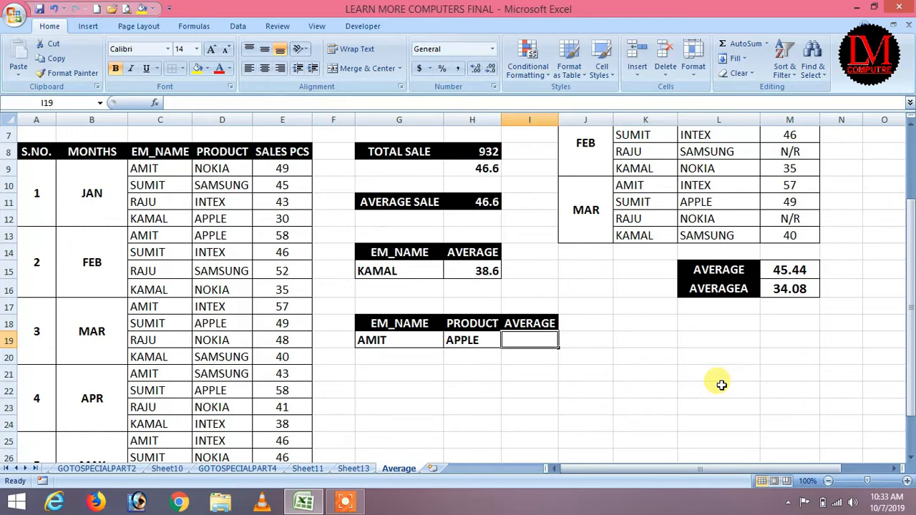
text(=AVERAG)
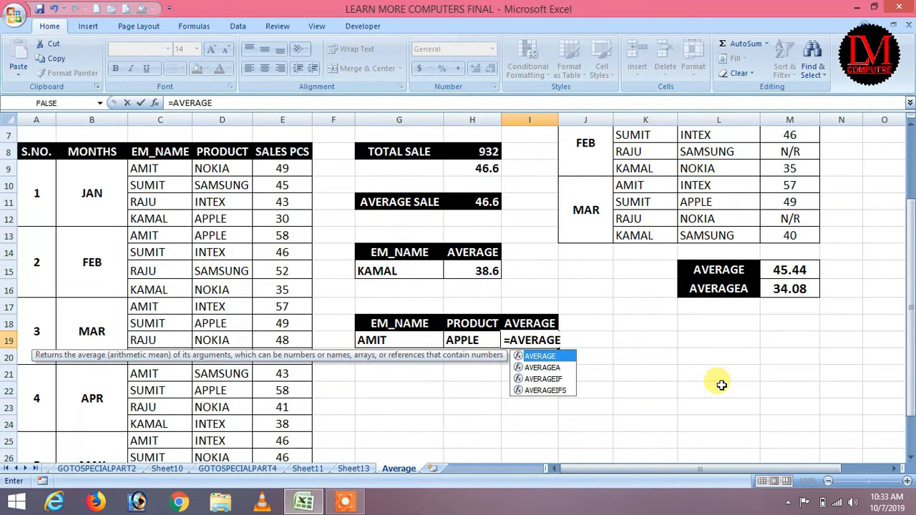
text(E)
key(Down)
key(Down)
key(Down)
key(Tab)
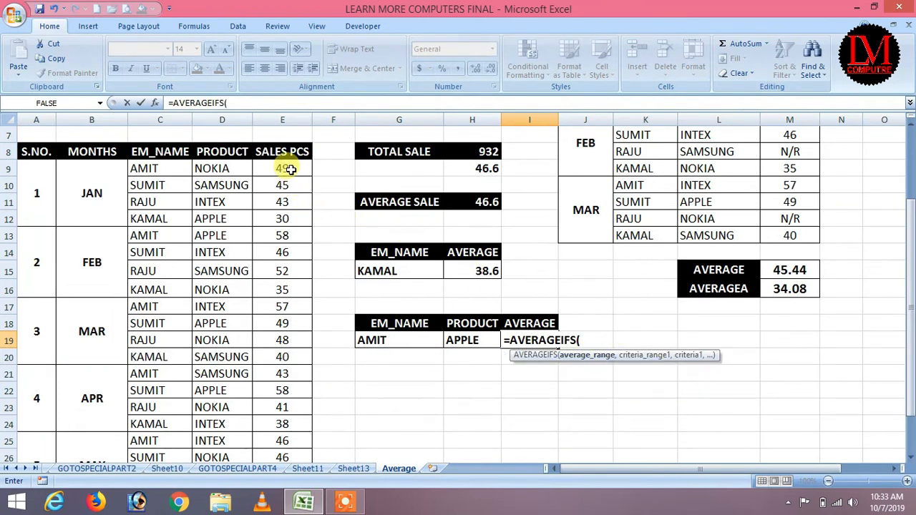
drag(288, 167, 296, 446)
text(,)
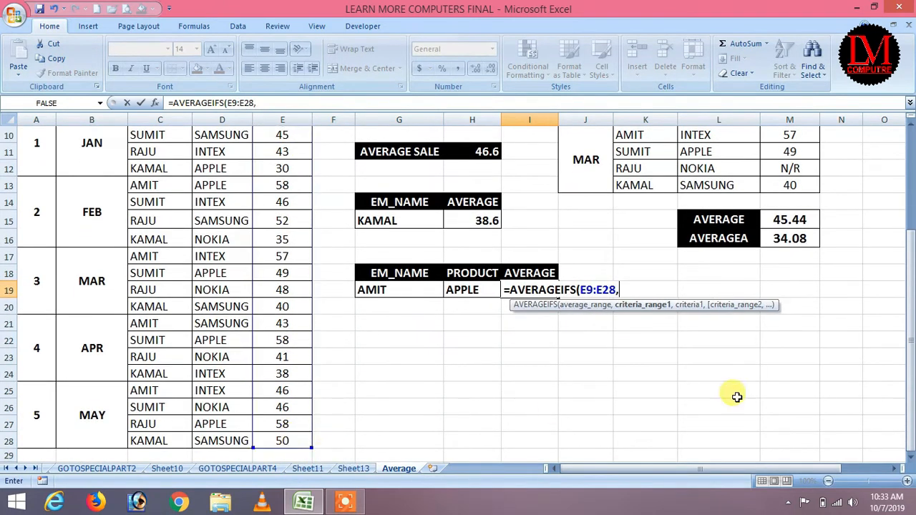
scroll(501, 286, up, 2)
drag(147, 218, 136, 441)
text(,G19)
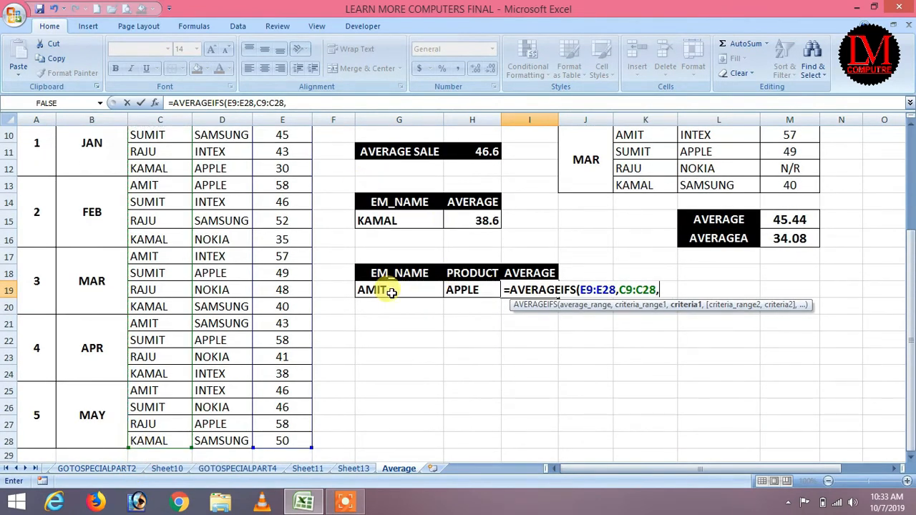
text(,)
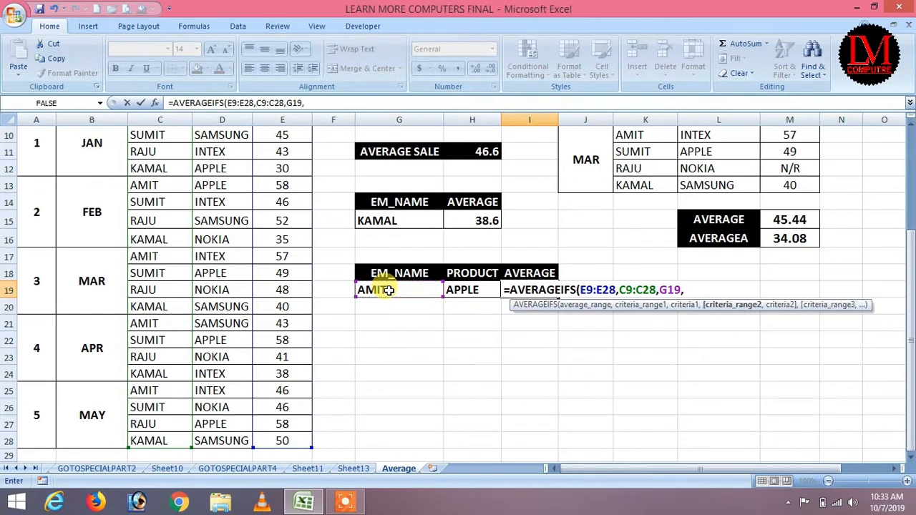
Step: Add D9:D28 matched to H19 and commit, prompting Excel's suggested correction
scroll(236, 236, up, 3)
drag(223, 269, 227, 480)
right_click(228, 480)
click(229, 481)
drag(223, 269, 226, 438)
text(,7)
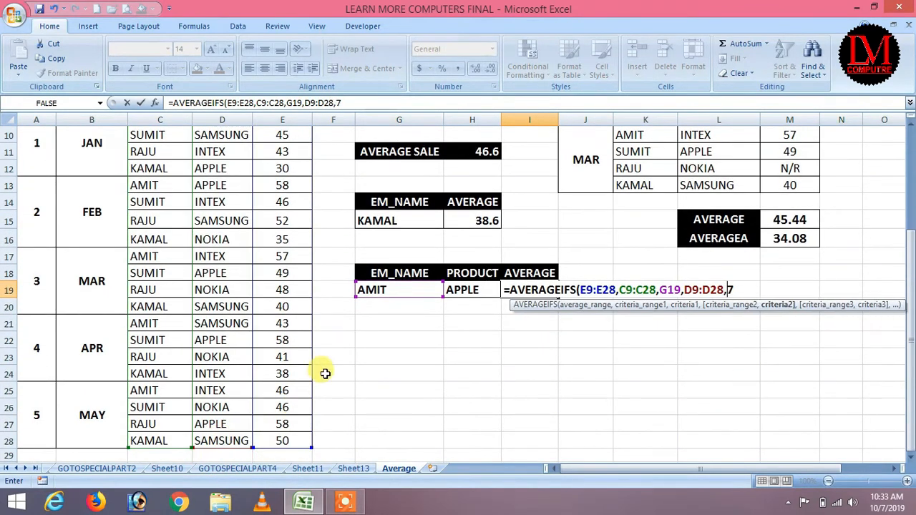
scroll(426, 349, down, 2)
scroll(427, 348, up, 3)
click(470, 340)
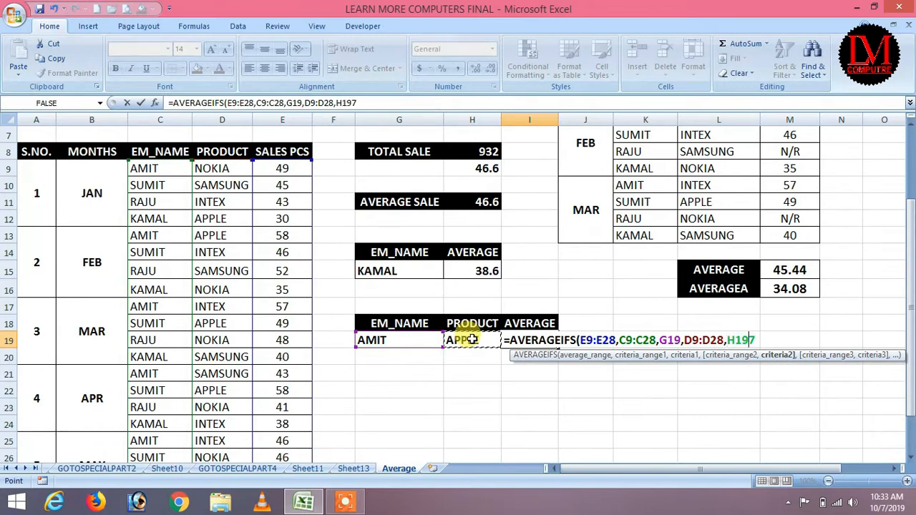
text())
key(Return)
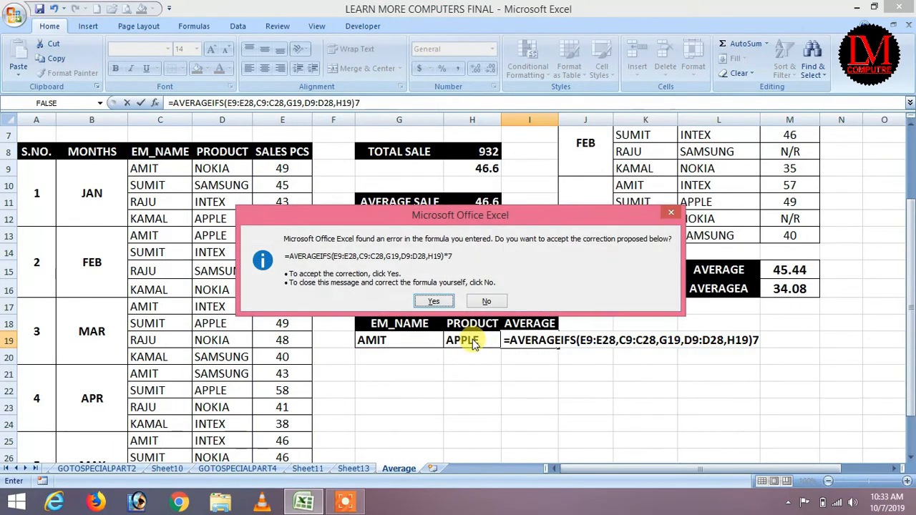
Step: Fix the I19 AVERAGEIFS formula by deleting the stray trailing 7, giving 58 for AMIT and APPLE
key(Return)
click(537, 341)
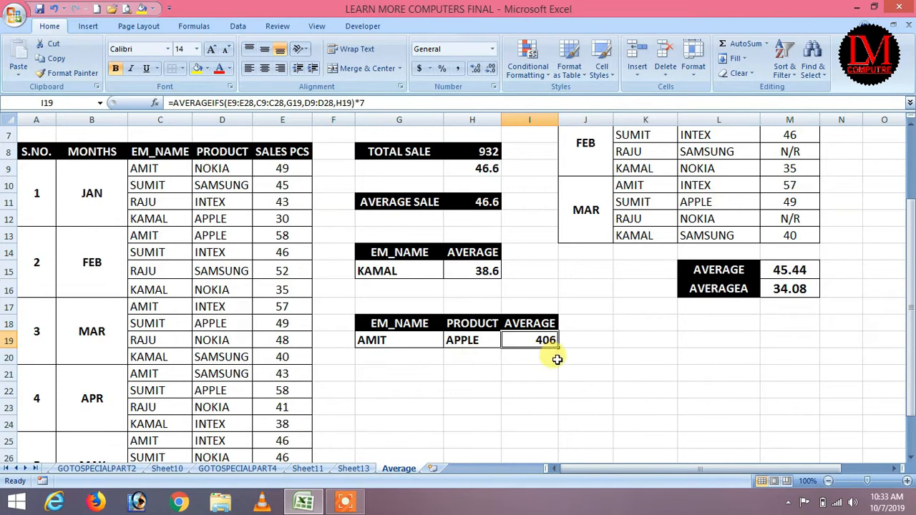
click(374, 102)
key(BackSpace)
key(Return)
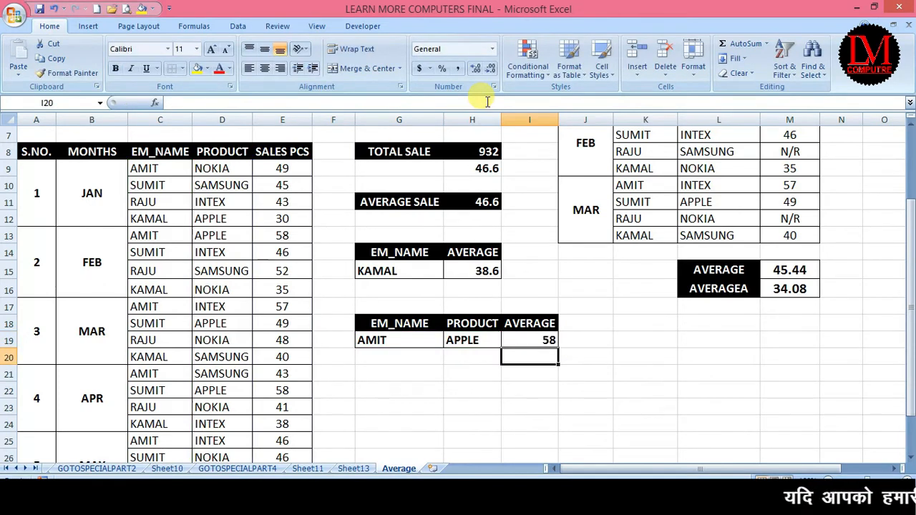
Step: Change the product criterion in H19 to NOKIA
click(414, 340)
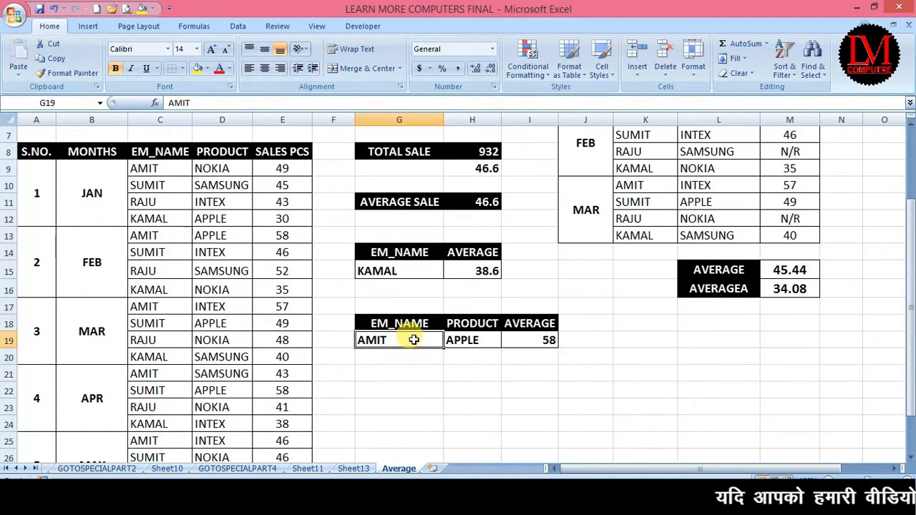
click(466, 340)
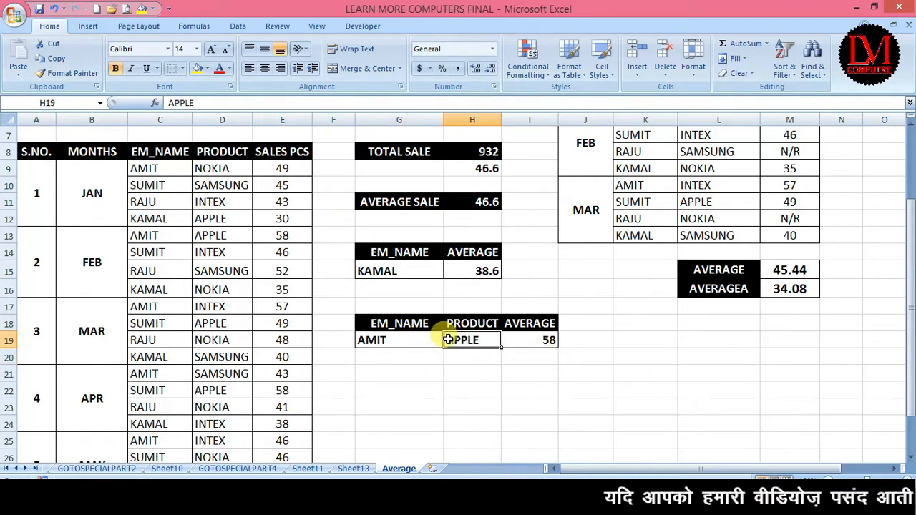
text(NO)
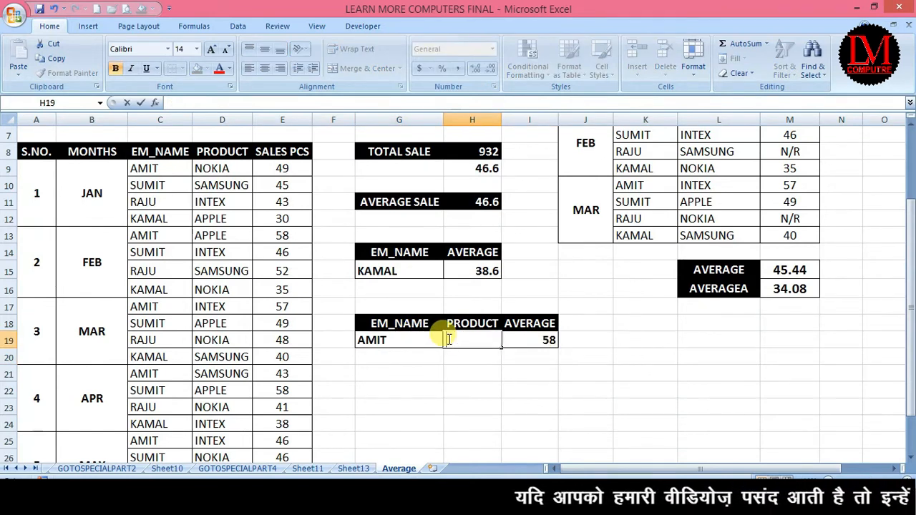
text(KIA)
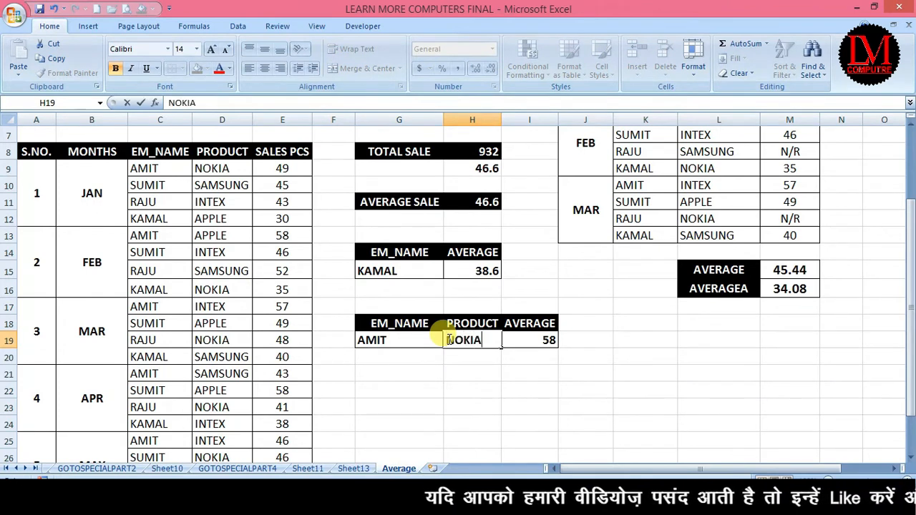
key(Return)
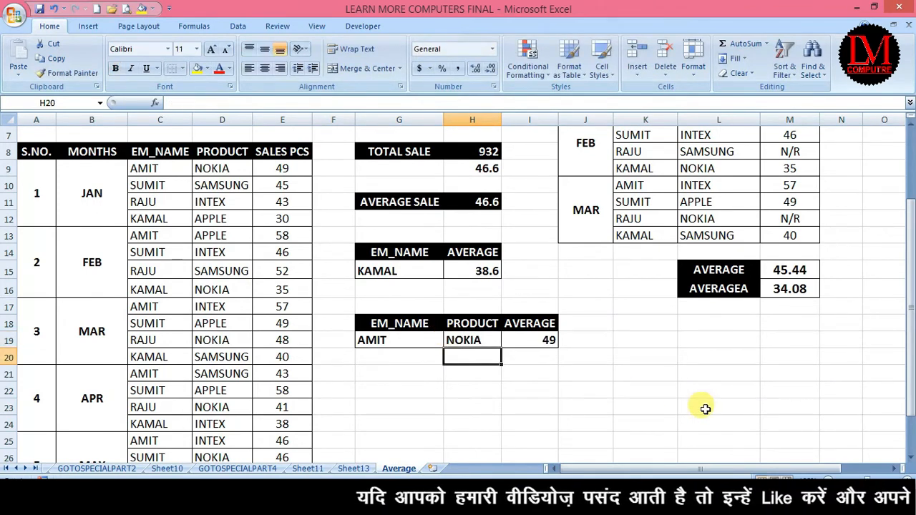
Step: Try SUMIT with INTEX, then SAMSUNG, as criteria, and autofit column H
click(399, 344)
text(SUMIT)
key(Return)
key(Up)
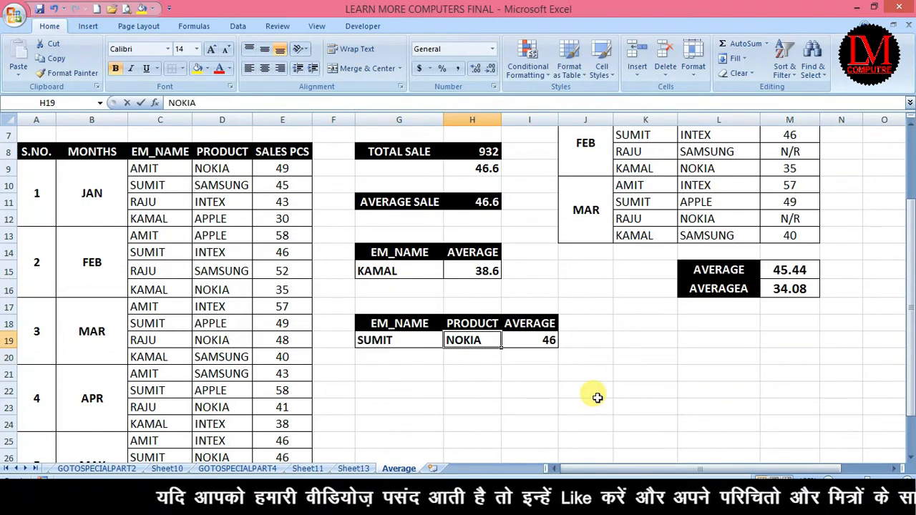
text(INTEX)
key(Return)
key(Up)
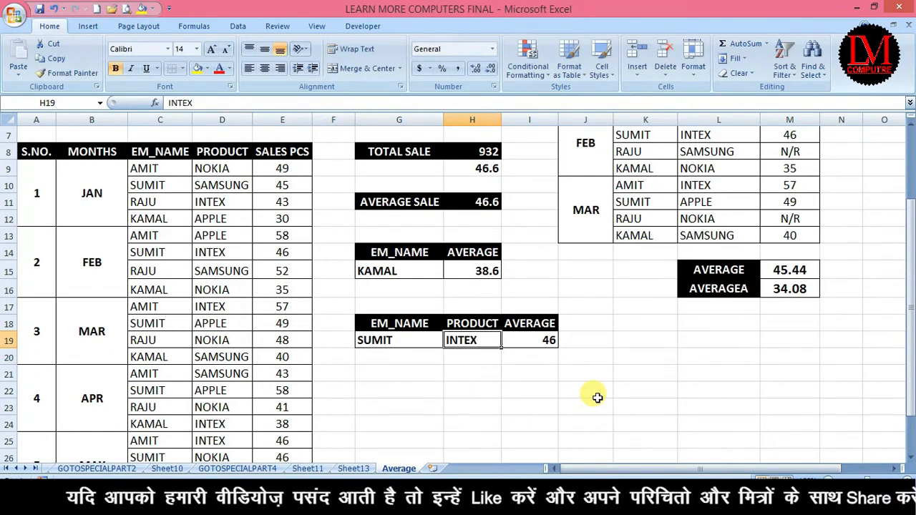
text(SAMSUNG)
key(Return)
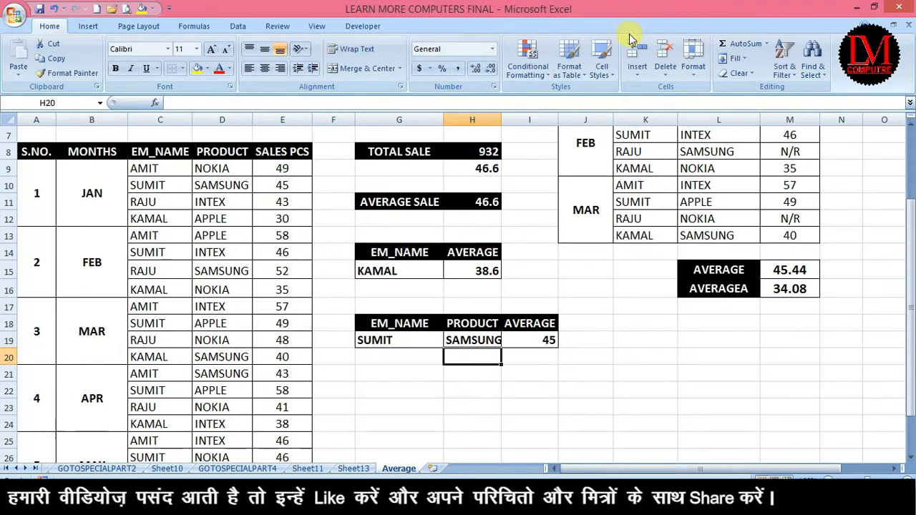
double_click(501, 119)
right_click(504, 120)
Step: Start retyping I19 as an AVERAGEIFS formula, correcting the misspelled function name
click(541, 338)
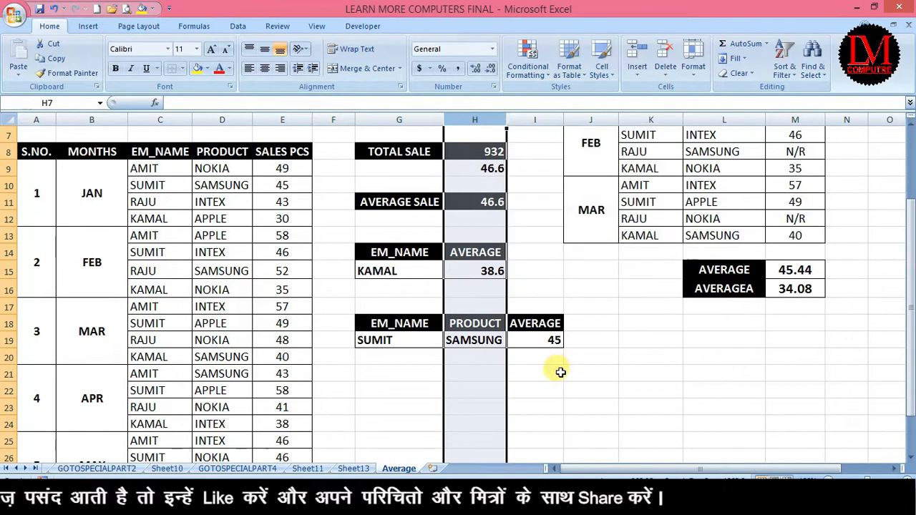
click(560, 373)
click(383, 340)
click(468, 342)
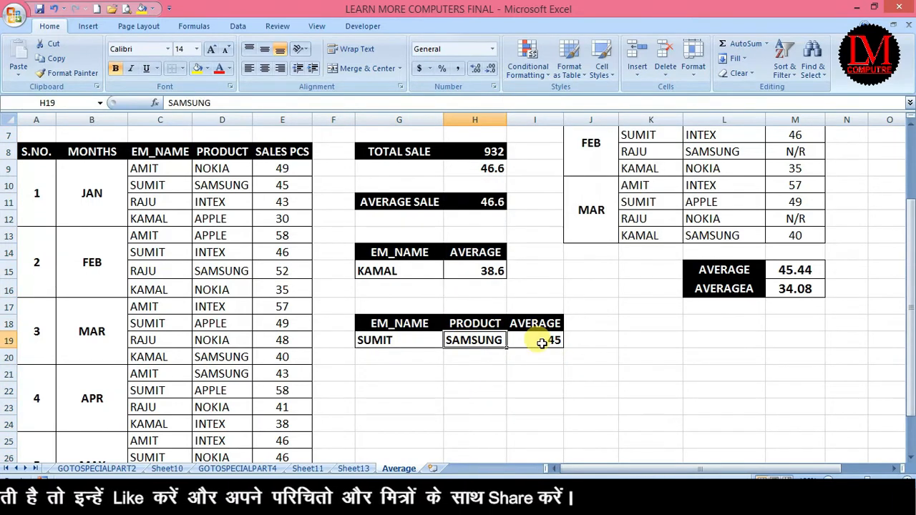
click(544, 342)
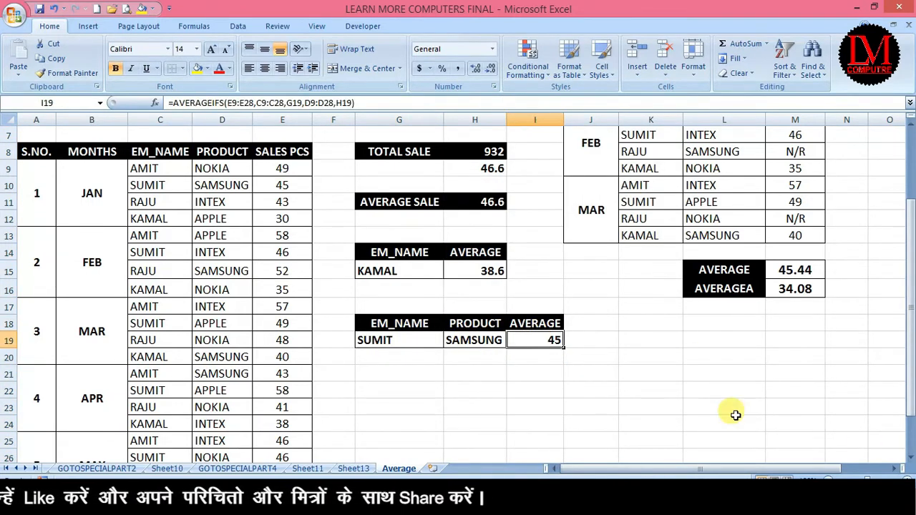
text(=IF)
key(BackSpace)
key(BackSpace)
text(=AVA)
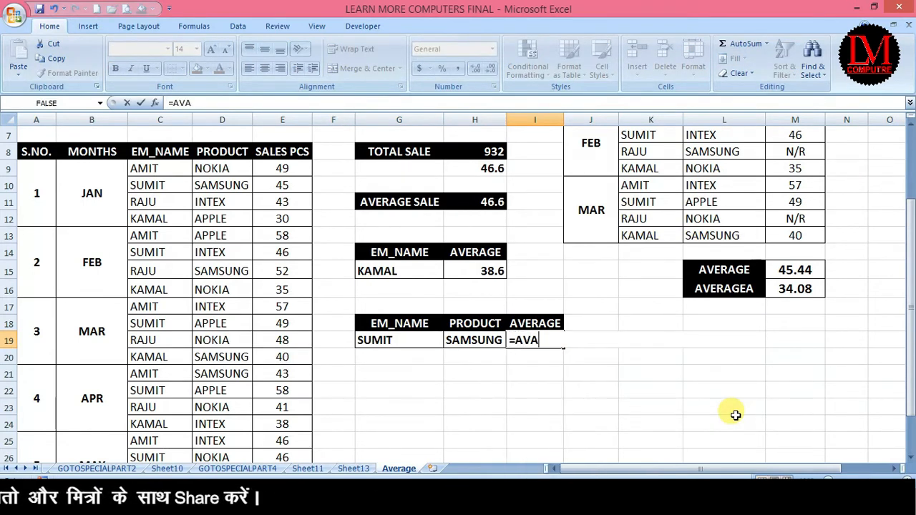
key(BackSpace)
text(ER)
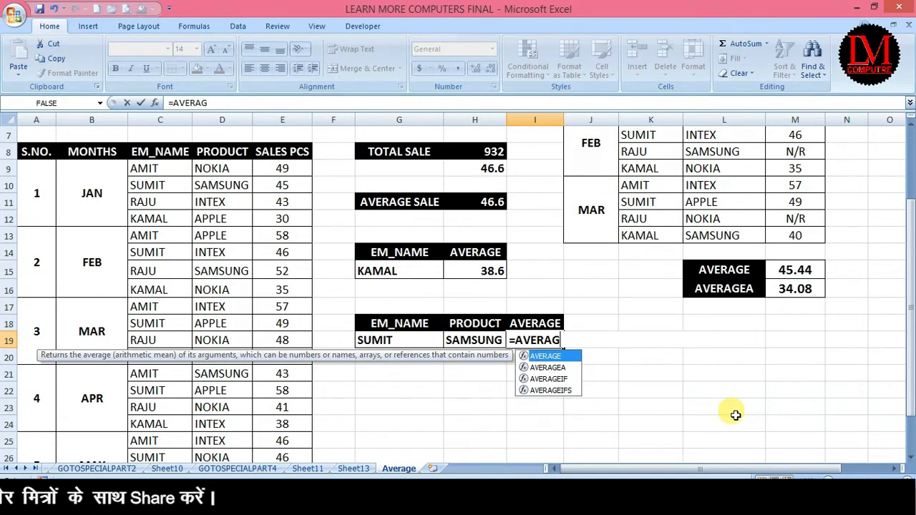
text(AG)
key(Down)
key(Down)
key(Down)
key(Tab)
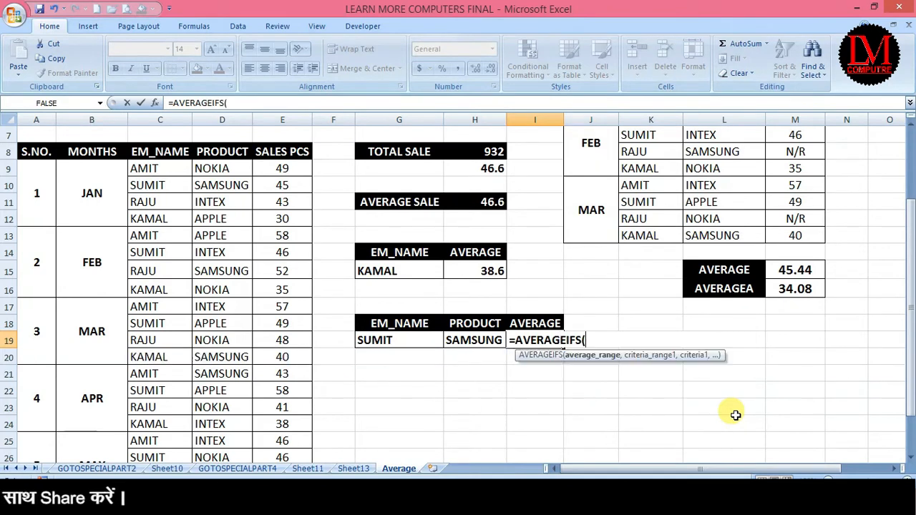
Step: Select E9:E28, C9:C28 and D9:D28 as arguments, then H19, leaving #DIV/0!
drag(284, 168, 292, 436)
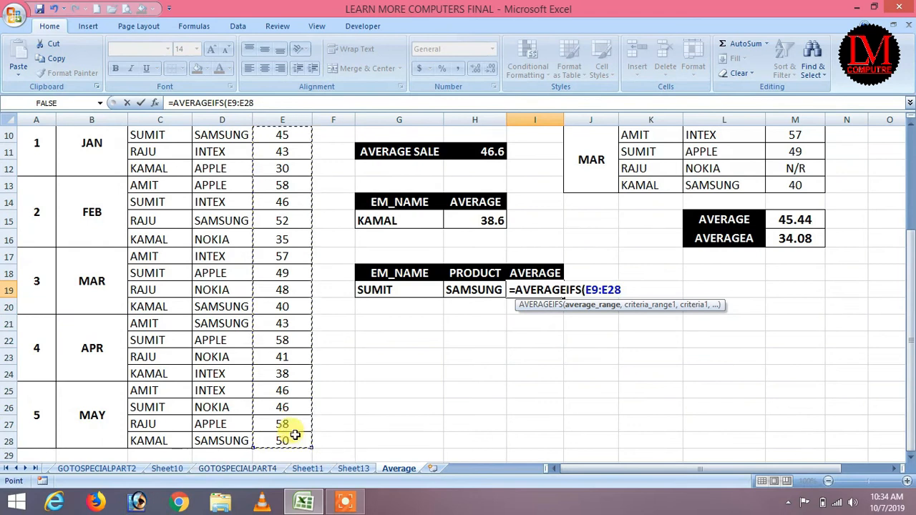
text(,)
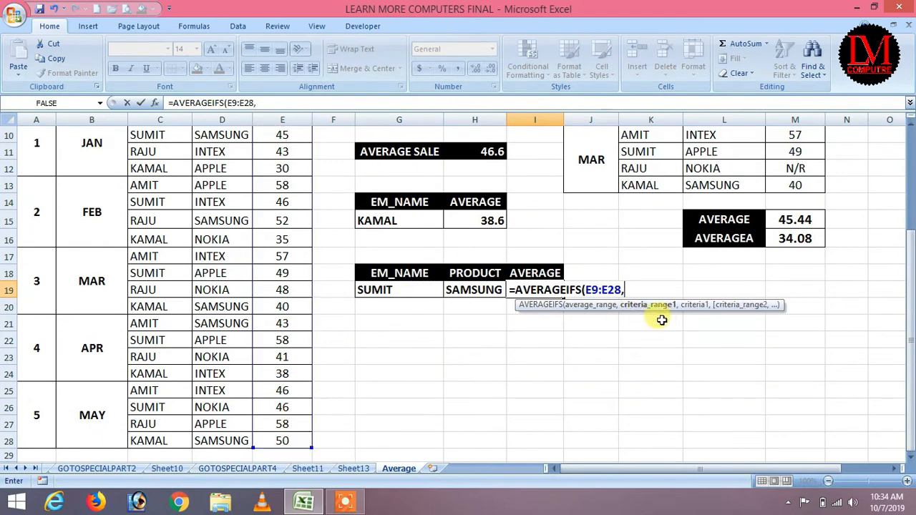
scroll(662, 320, up, 3)
drag(143, 266, 151, 435)
text(,)
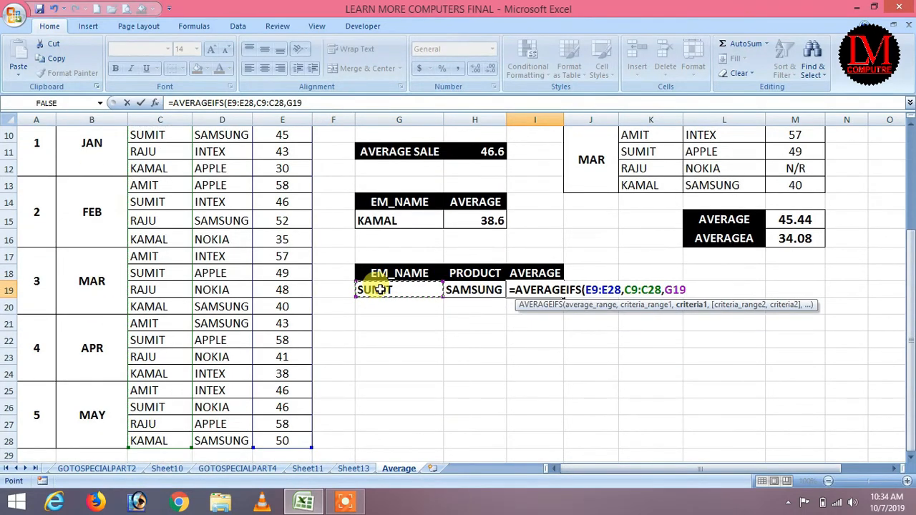
key(alt)
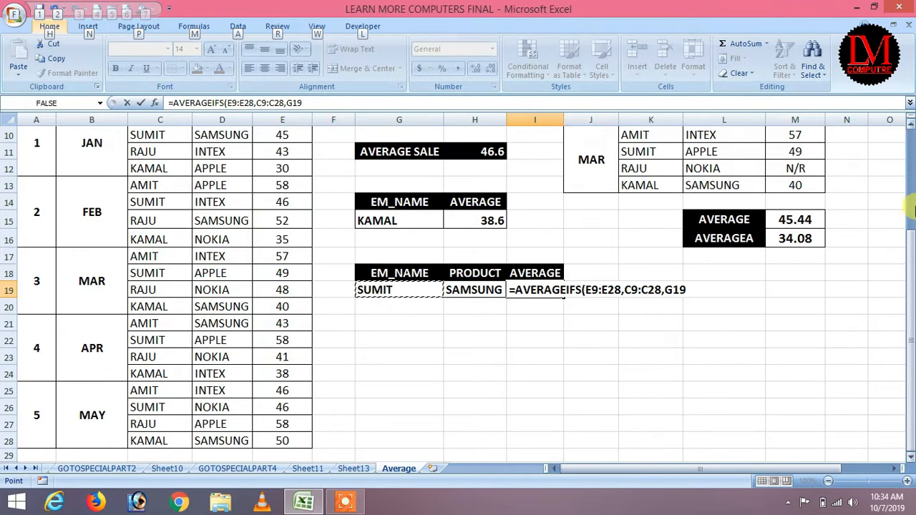
drag(910, 263, 909, 243)
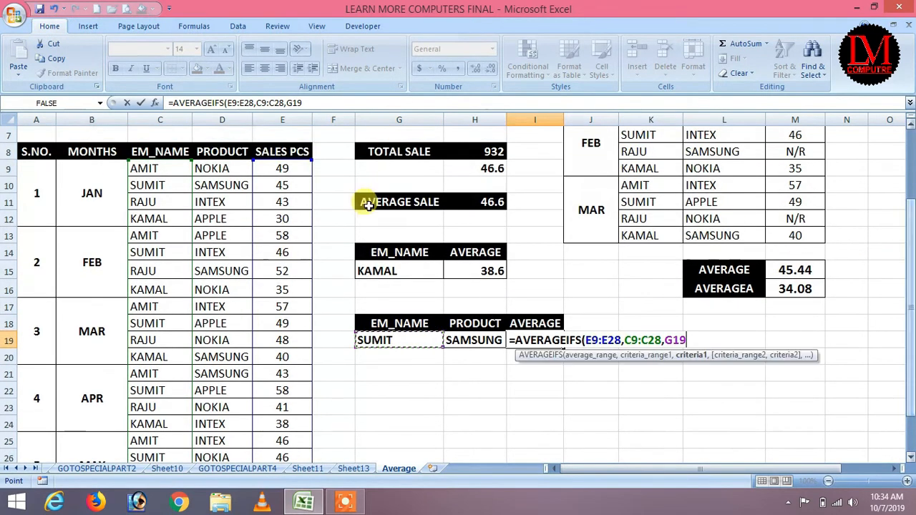
drag(215, 168, 224, 442)
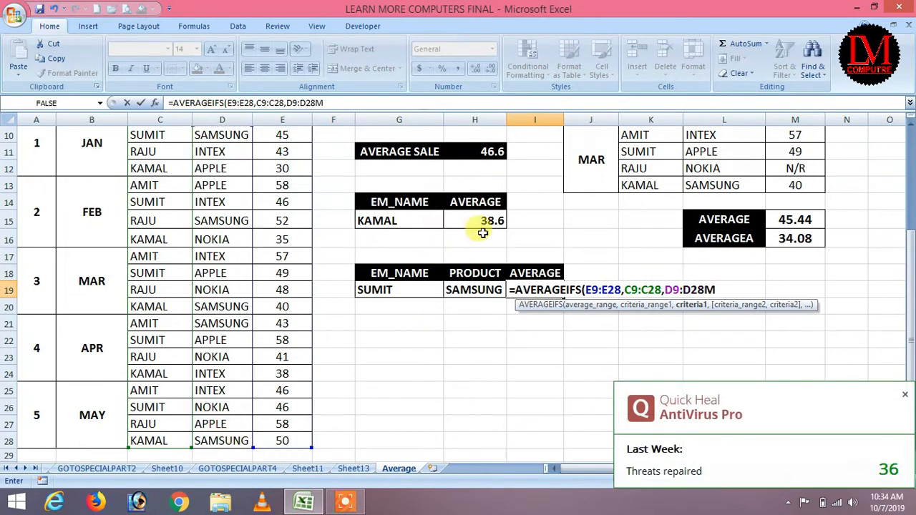
click(461, 289)
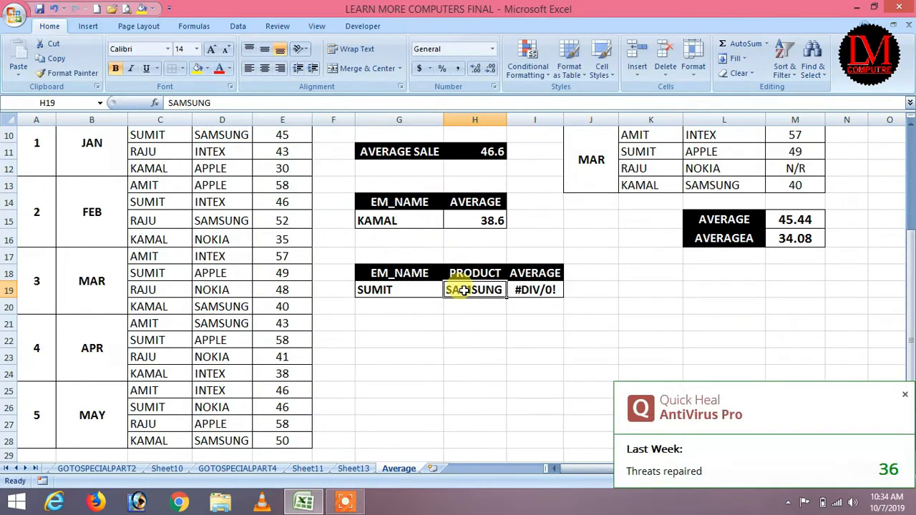
click(905, 394)
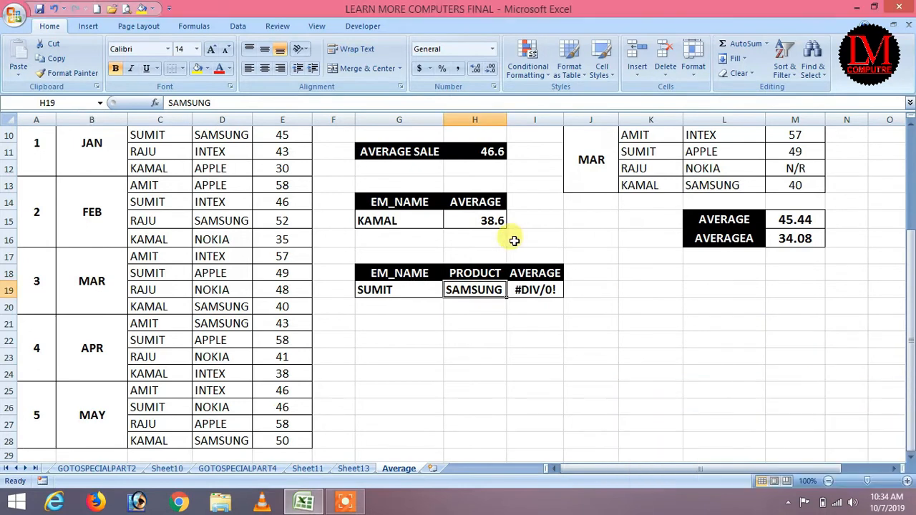
Step: Begin =AVERAGEIFS( in I19 with sales E9:E28 and names C9:C28 as ranges
click(535, 290)
text(=AVE)
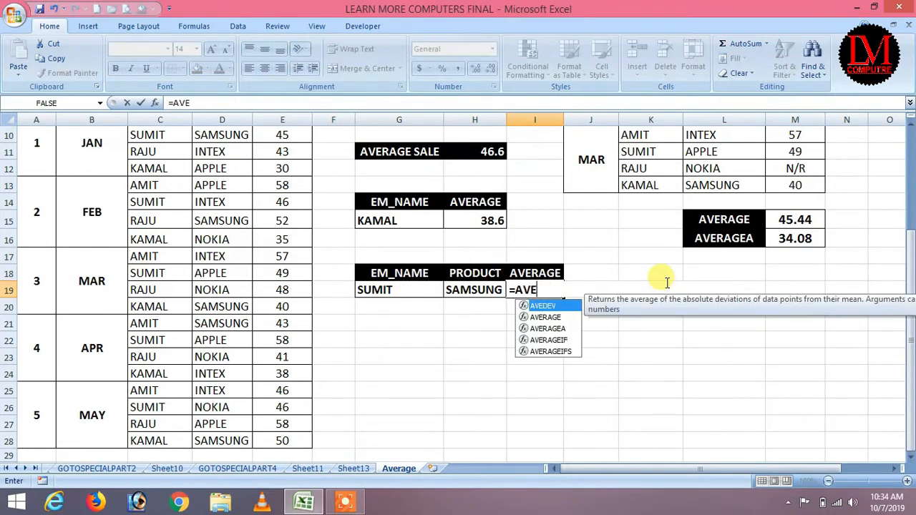
text(RAGEIFS)
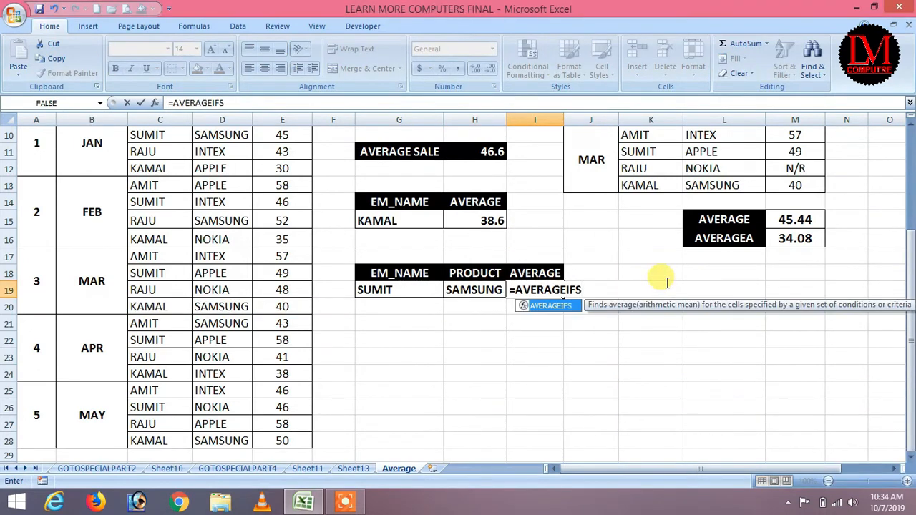
text(()
scroll(279, 174, up, 2)
drag(282, 218, 293, 437)
text(,)
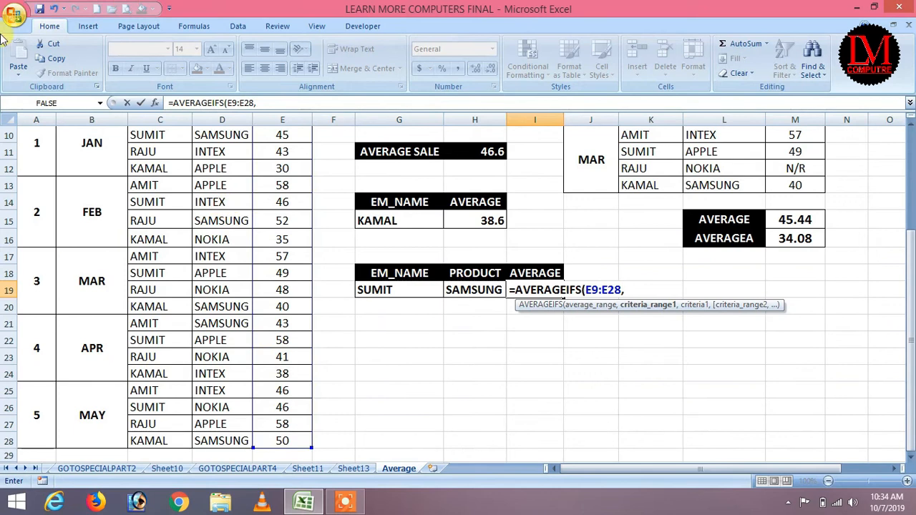
scroll(250, 286, up, 1)
click(152, 166)
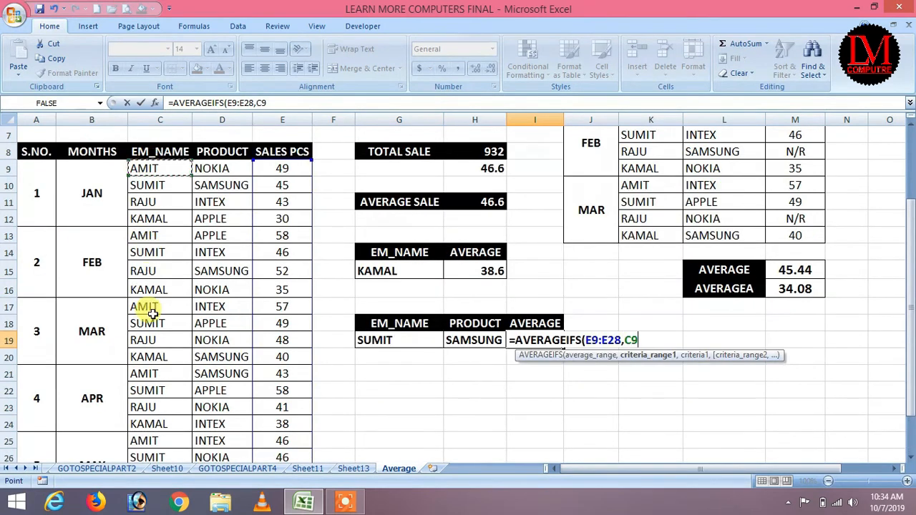
drag(152, 166, 167, 441)
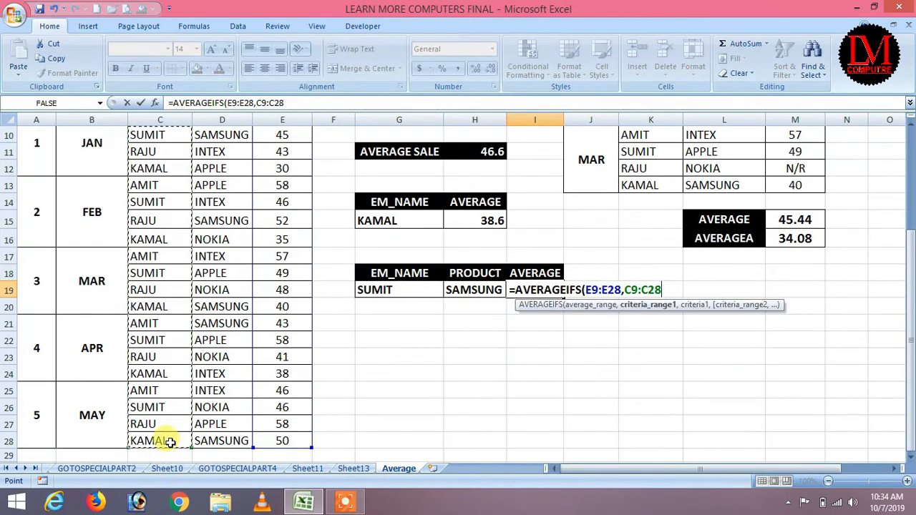
Step: Add criteria G19, D9:D28 and H19 and commit, returning 45 for SUMIT and SAMSUNG
text(,)
click(377, 287)
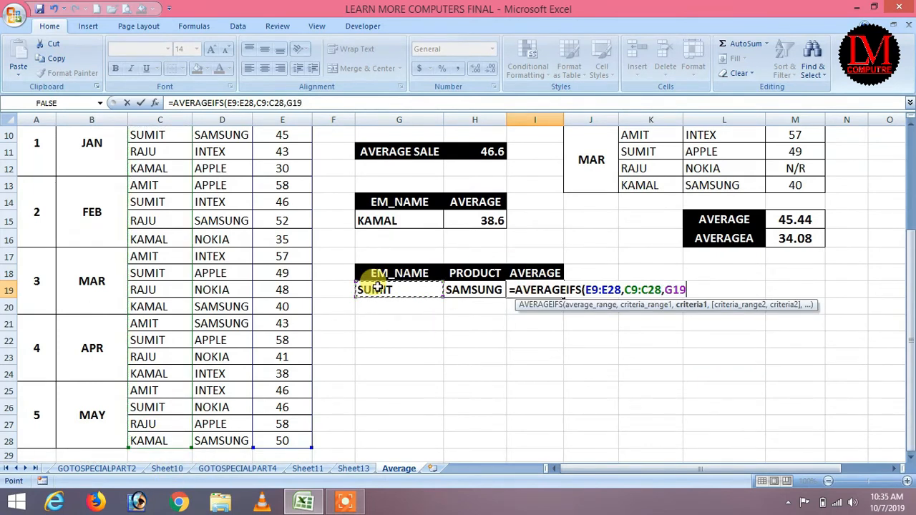
text(,)
scroll(224, 276, up, 3)
drag(225, 269, 236, 438)
text(,)
click(471, 291)
text())
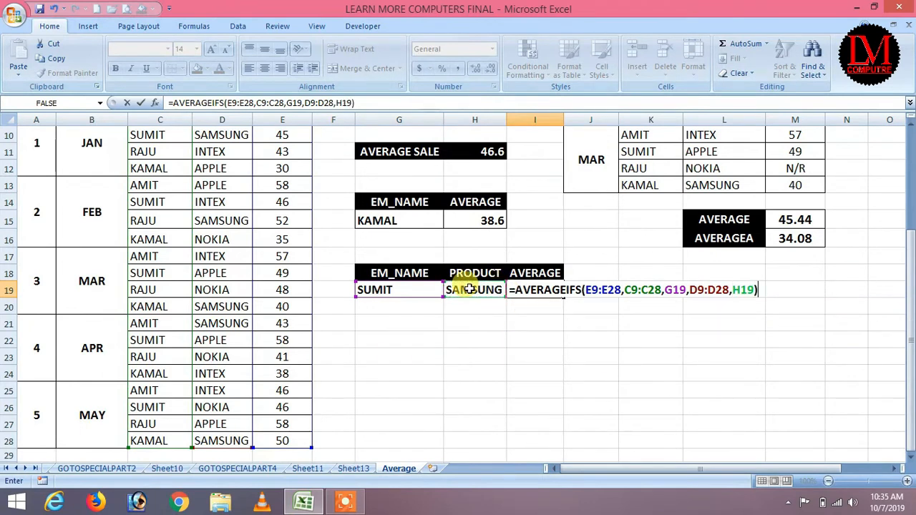
key(Return)
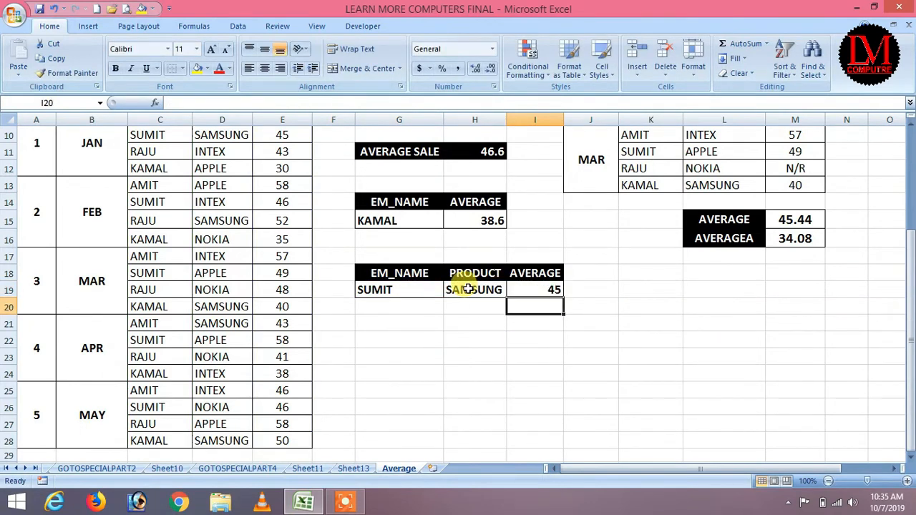
click(385, 290)
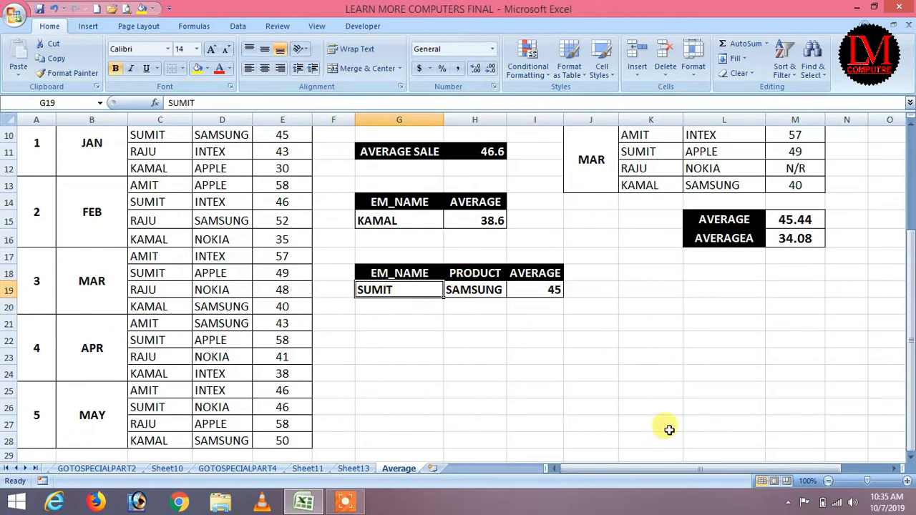
Step: Enter RAJU in G19 and NOKIA in H19, giving an average of 44.5
text(RAJU)
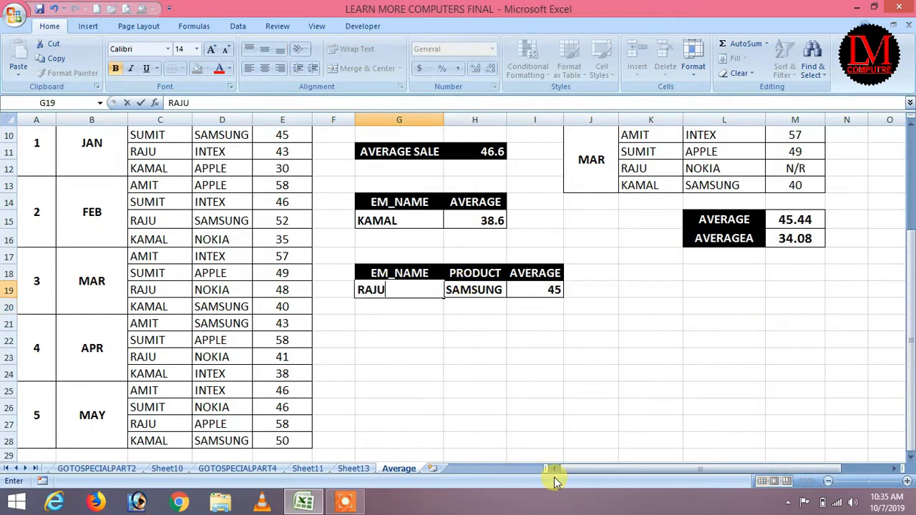
key(Tab)
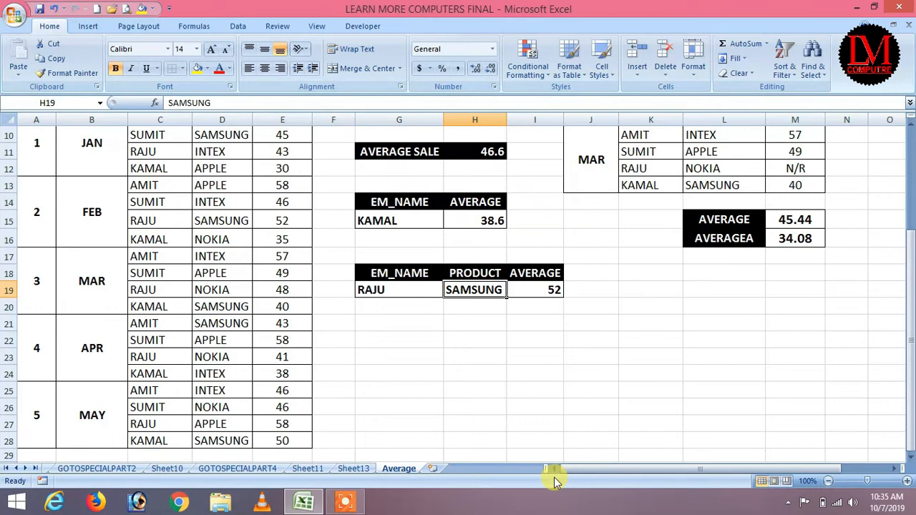
text(NOKIA)
key(Return)
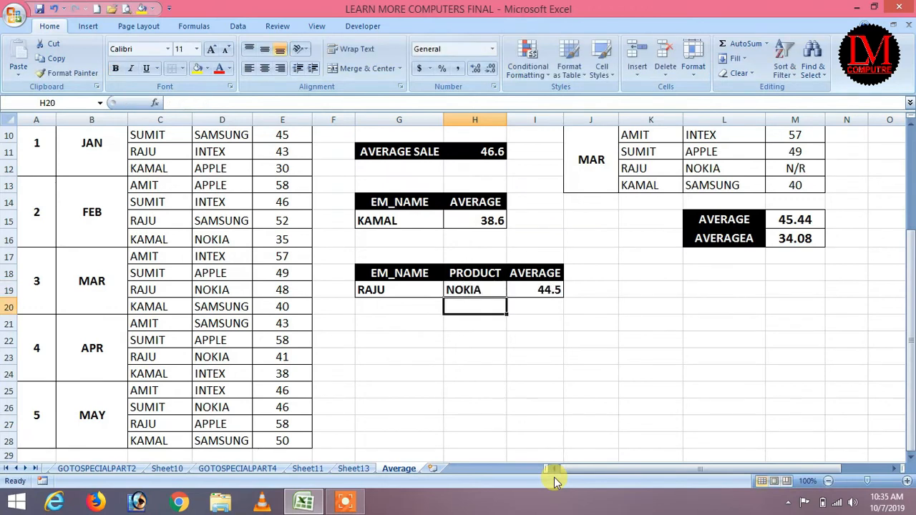
scroll(357, 425, up, 2)
scroll(362, 412, down, 1)
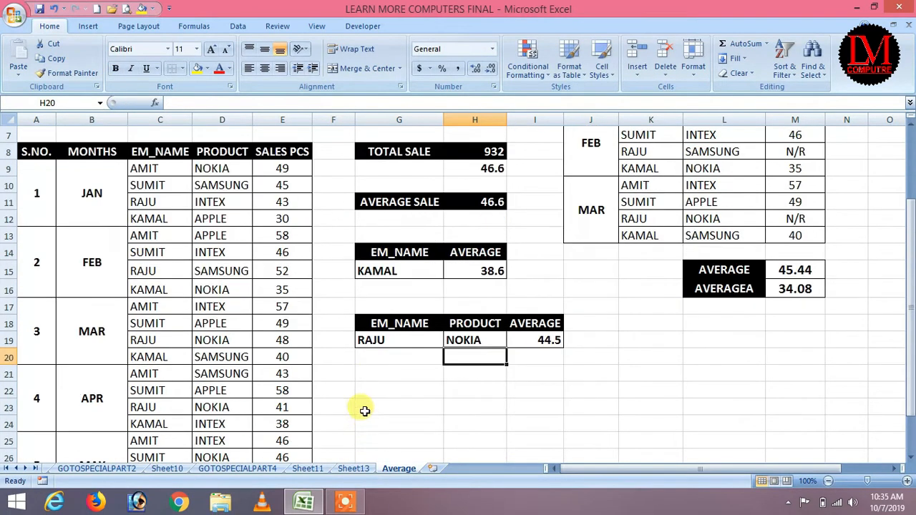
click(152, 208)
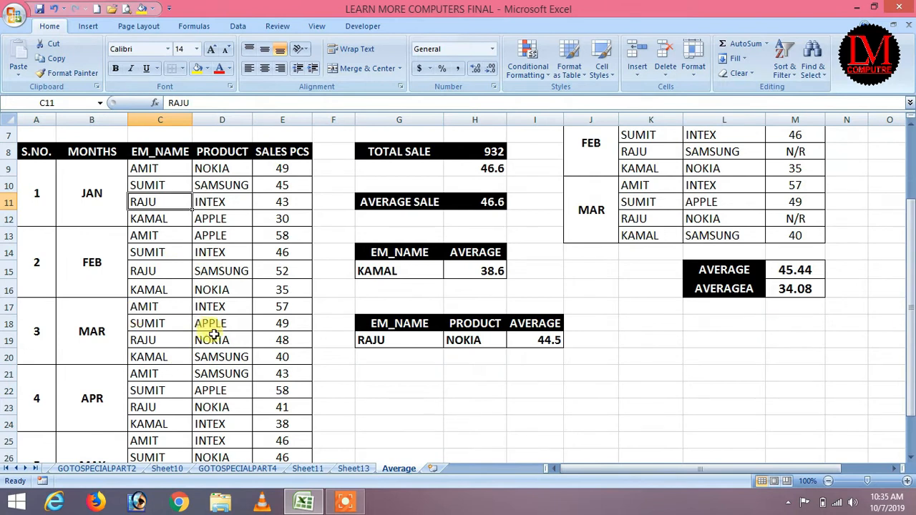
Step: In G22, sum RAJU's two NOKIA sales with =E19+E23, totalling 89
click(409, 385)
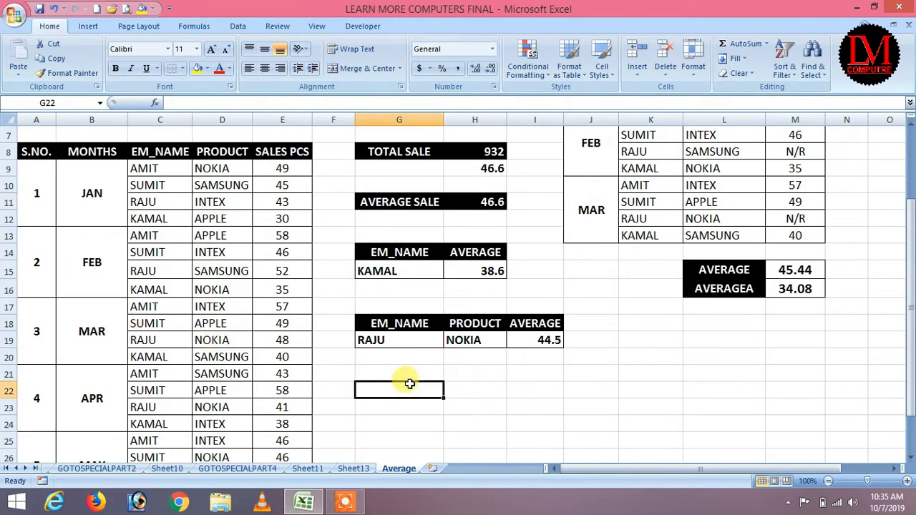
text(=)
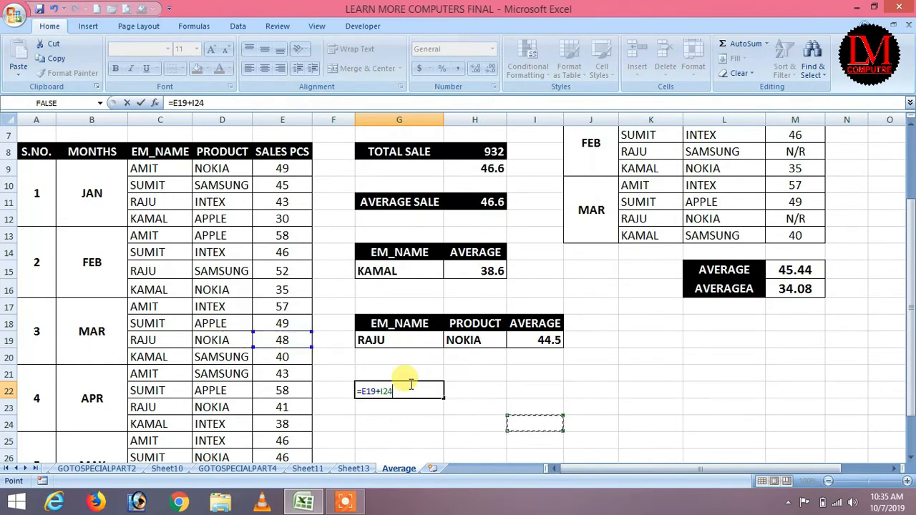
key(Down)
key(Down)
key(Up)
key(Up)
key(Up)
key(Up)
key(Left)
key(Left)
key(Left)
key(Left)
key(Left)
key(Left)
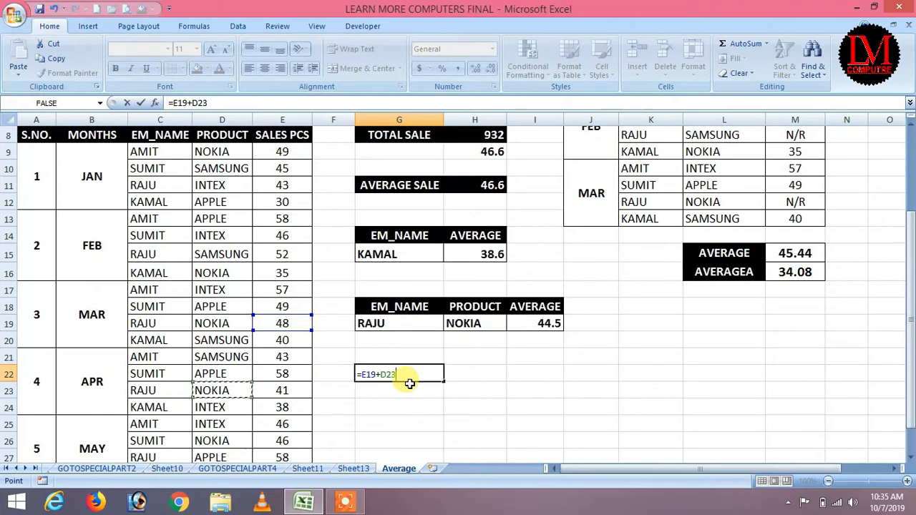
key(Down)
key(Down)
key(Down)
key(Left)
key(Left)
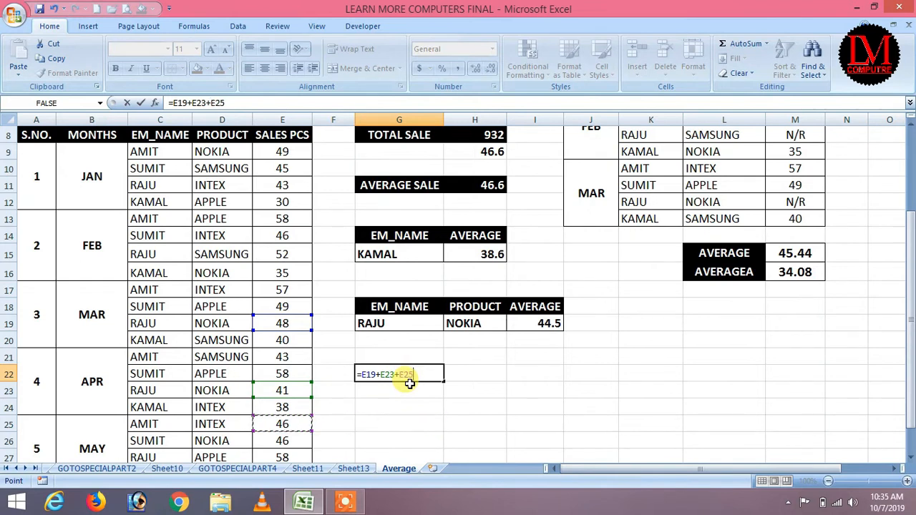
key(Down)
key(Down)
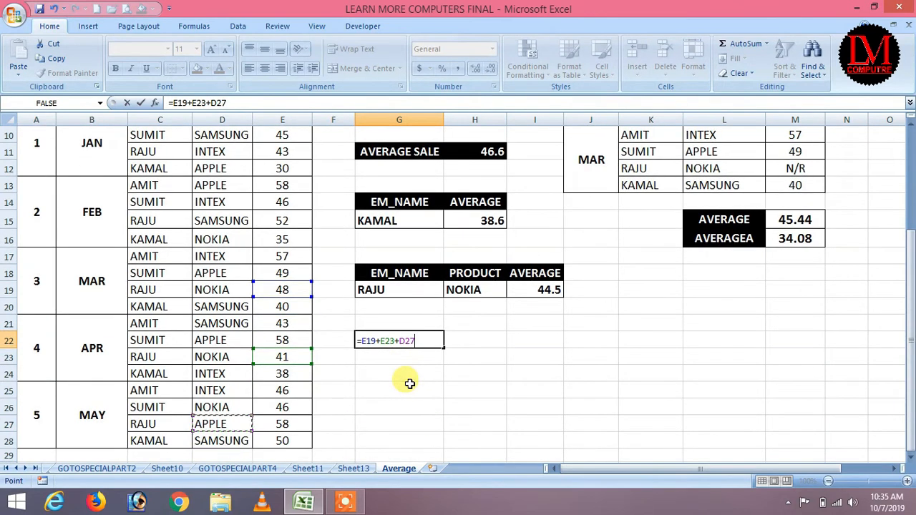
key(BackSpace)
key(BackSpace)
key(BackSpace)
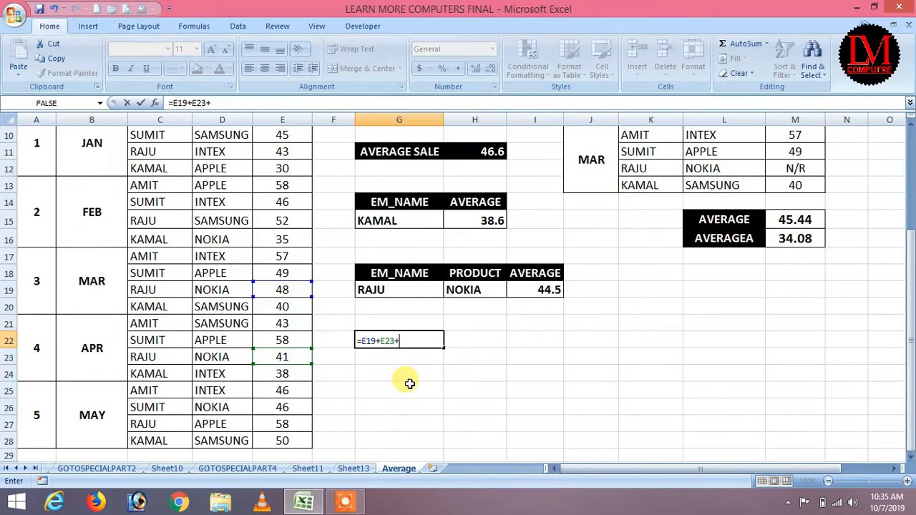
key(Return)
Step: Halve the total with =G22/2 in G23, giving 44.5 to match AVERAGEIFS
text(=)
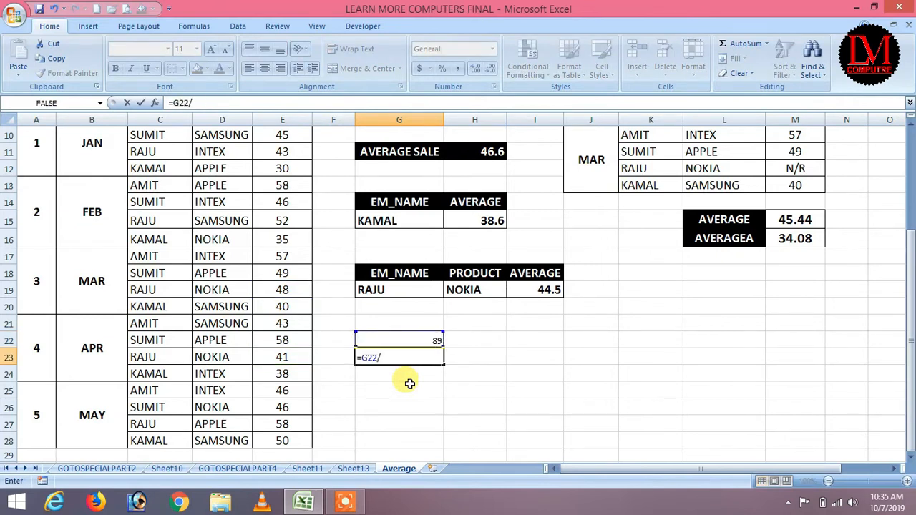
text(G22/2)
key(Return)
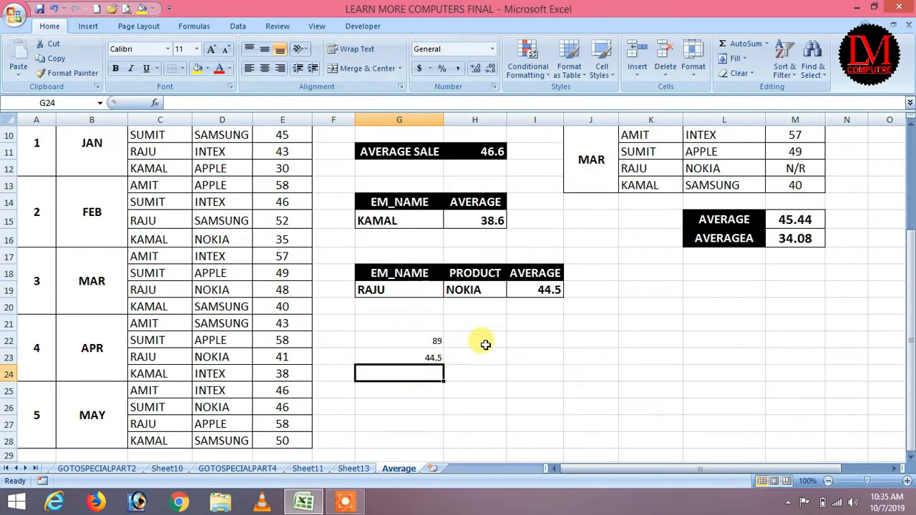
click(548, 291)
drag(423, 341, 430, 372)
Step: Review the AVERAGE, AVERAGEA, AVERAGEIF and AVERAGEIFS formula list in B2:B5
scroll(548, 348, up, 3)
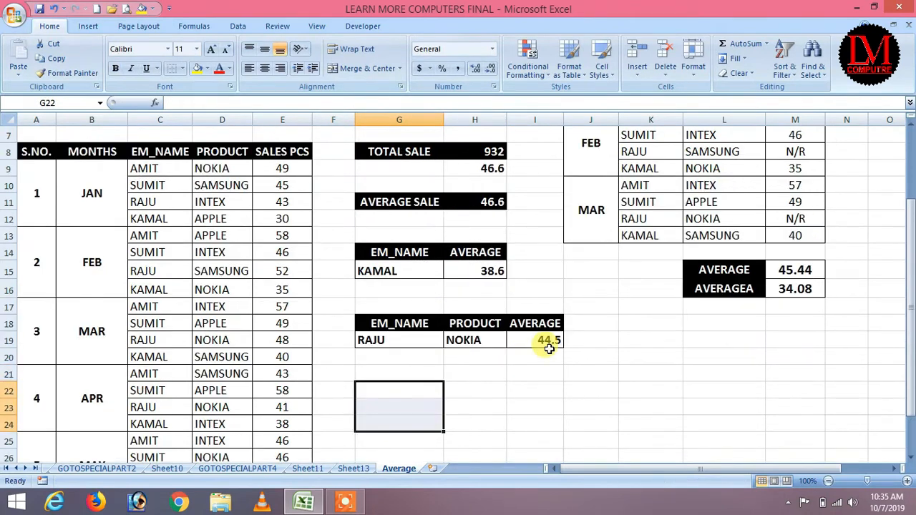
click(83, 151)
click(89, 168)
click(93, 185)
click(95, 203)
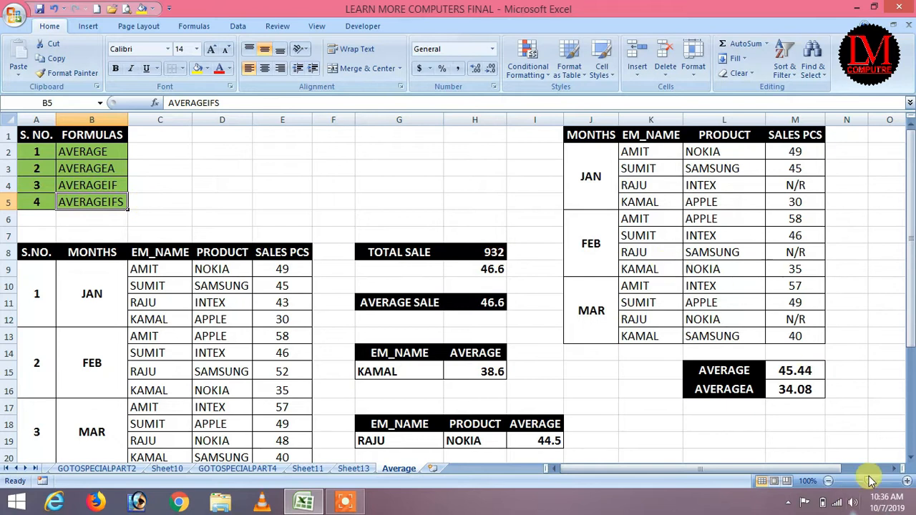
click(893, 468)
click(892, 469)
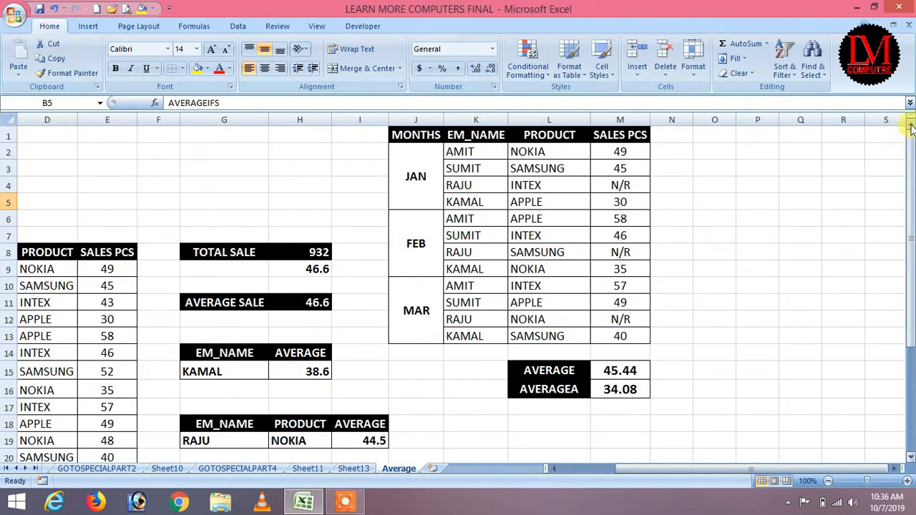
click(767, 219)
Step: Point out the N/R sales in the monthly table and clear the AVERAGE and AVERAGEA results
drag(425, 166, 621, 315)
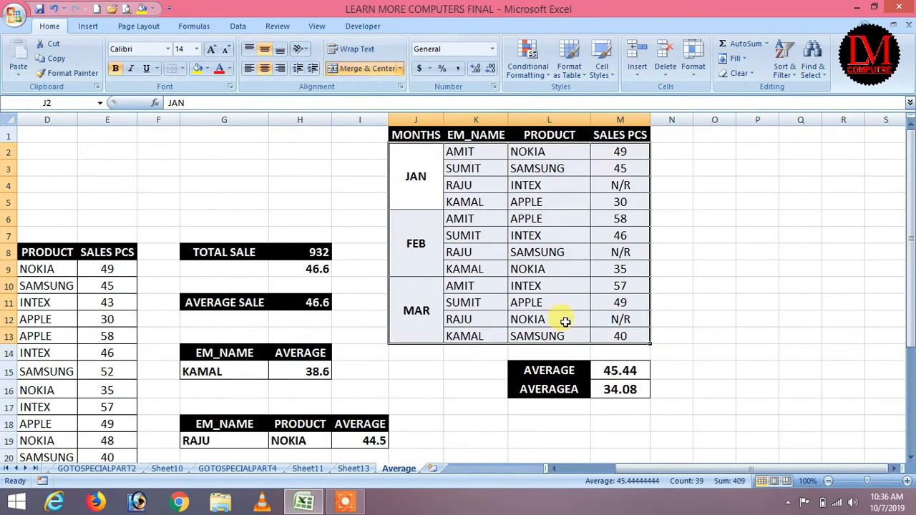
click(613, 254)
click(469, 184)
click(620, 188)
click(469, 250)
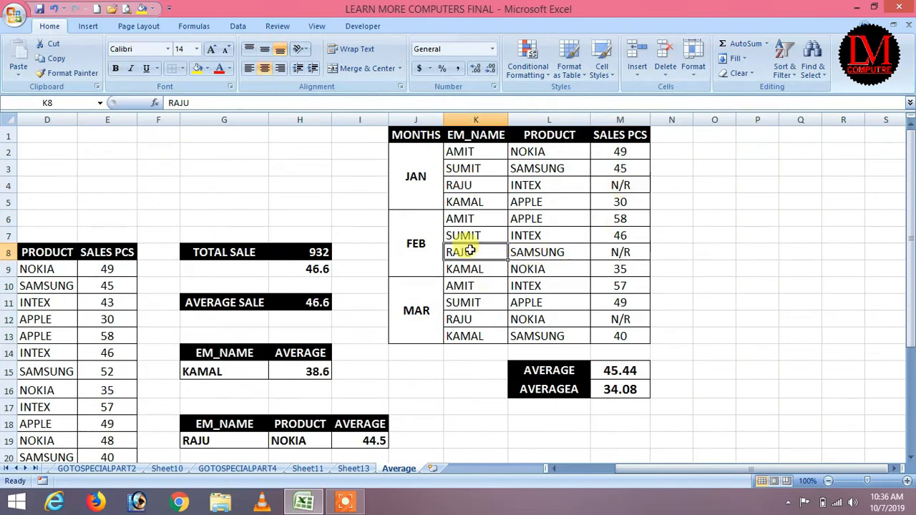
click(620, 252)
click(627, 320)
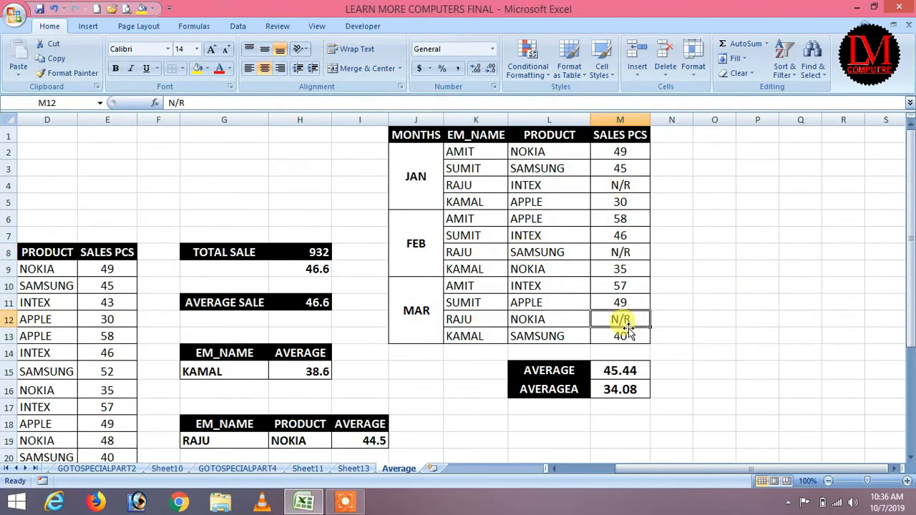
drag(619, 371, 618, 403)
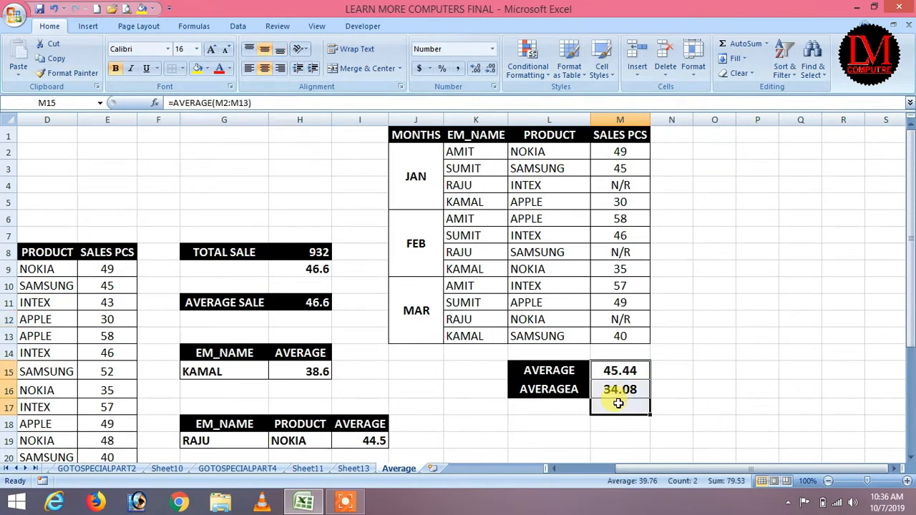
key(Delete)
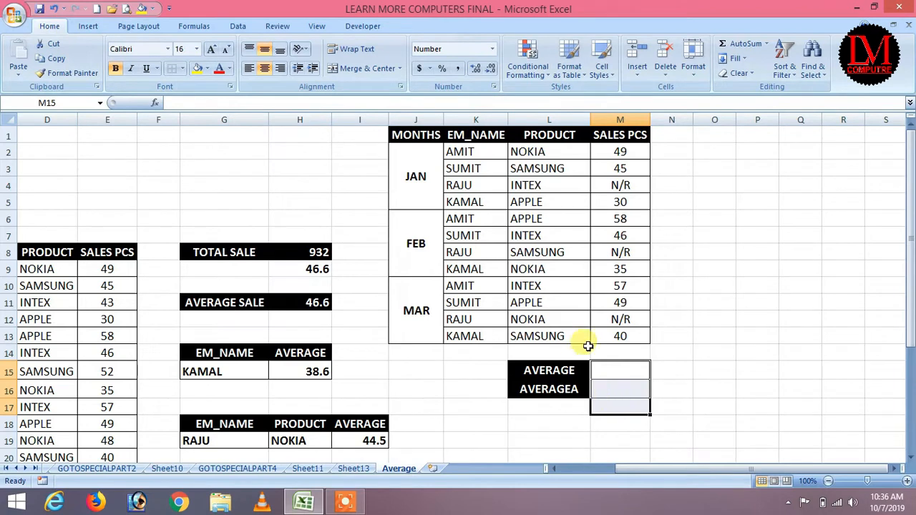
click(729, 350)
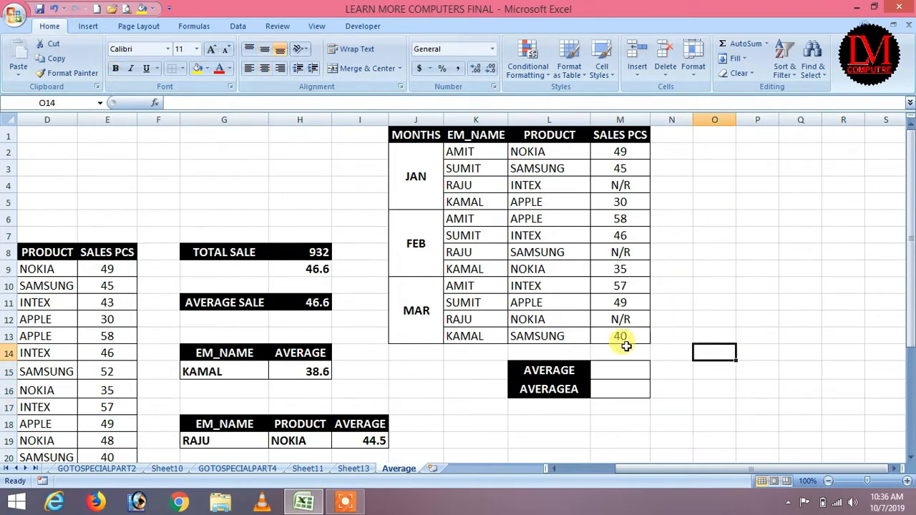
Step: Enter =SUM(M2:M13) in O8 and bold the 409 total
click(705, 253)
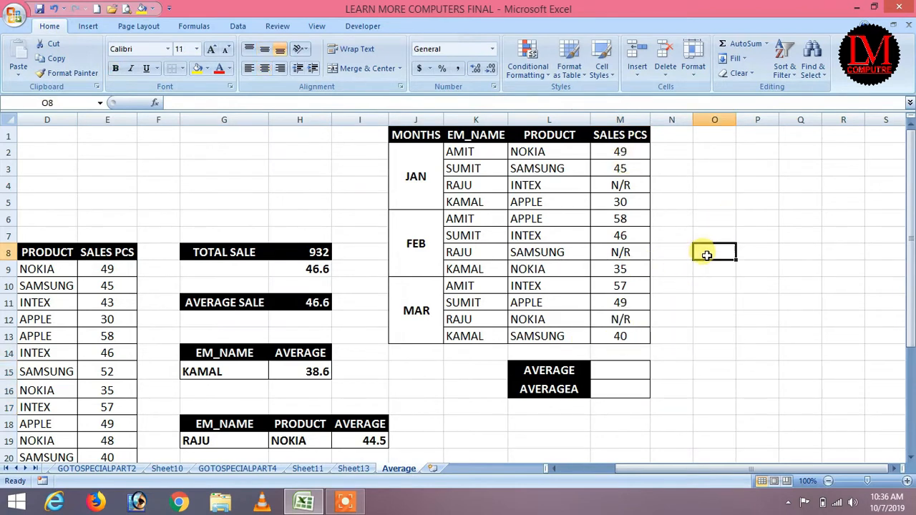
text(=SUM()
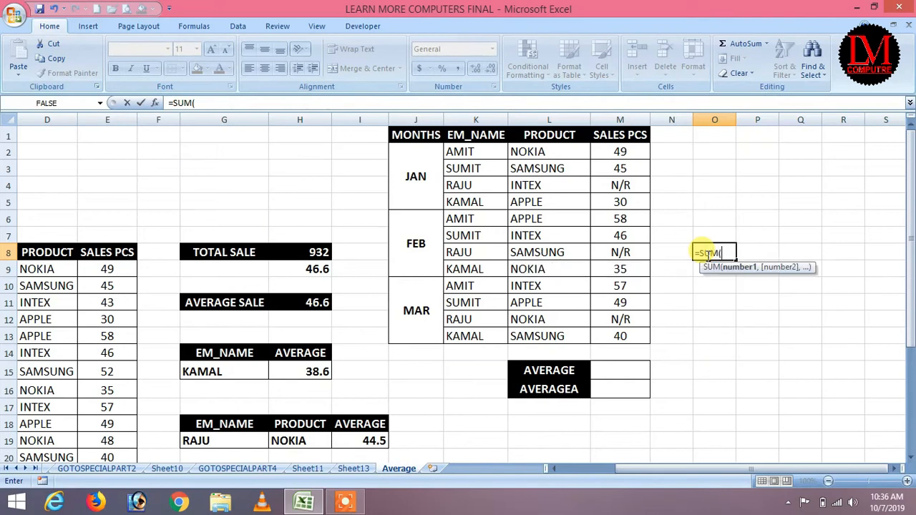
drag(620, 152, 620, 336)
text())
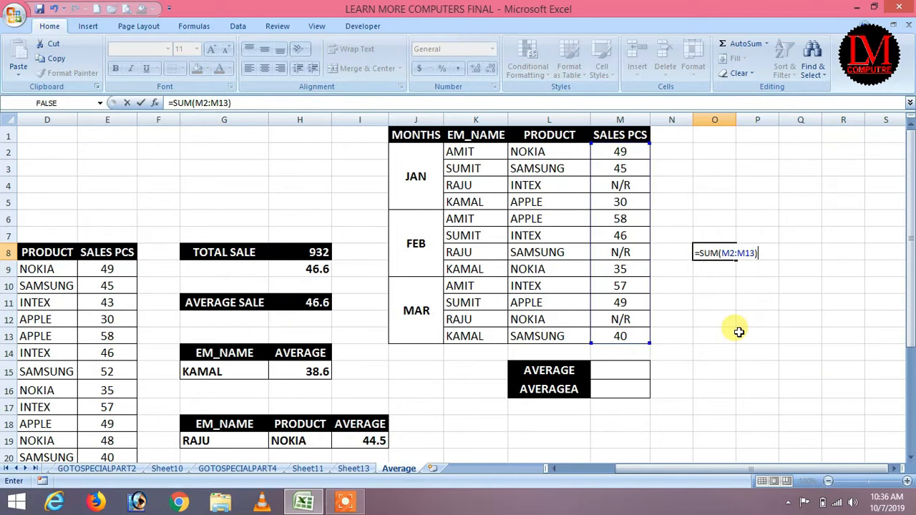
key(Return)
click(724, 254)
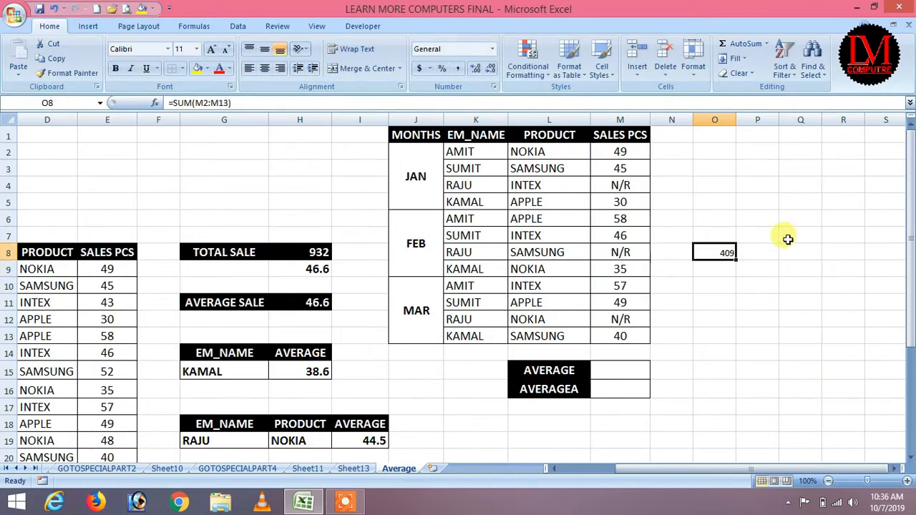
click(118, 69)
click(714, 281)
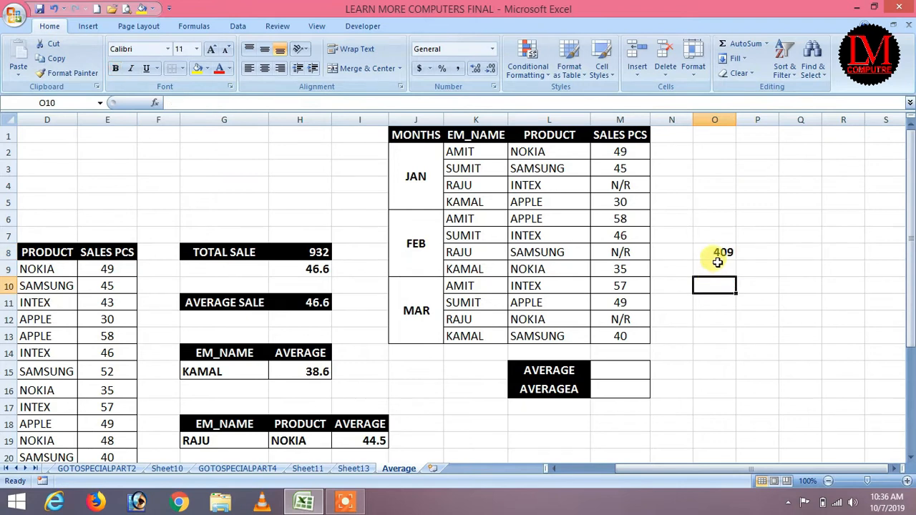
drag(723, 252, 738, 270)
Step: Divide the total by 12 in O9 with =O8/12, giving 34.08
click(716, 268)
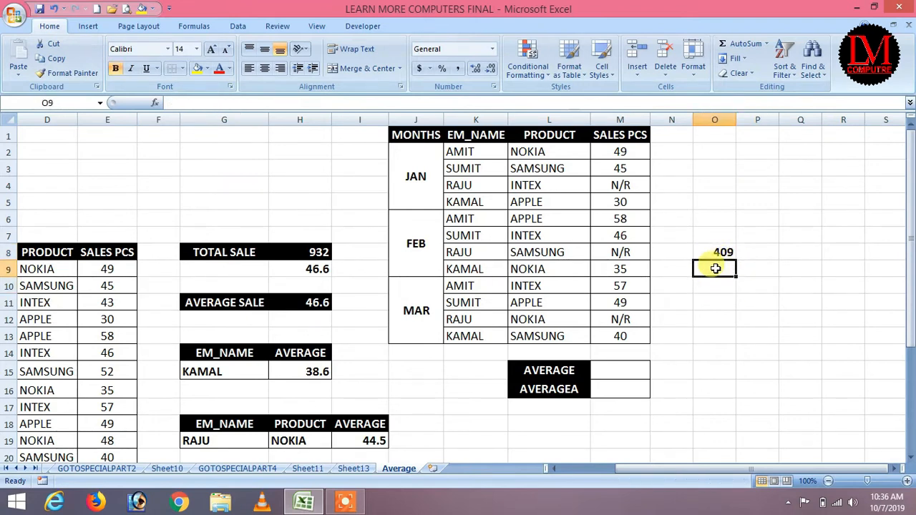
text(=)
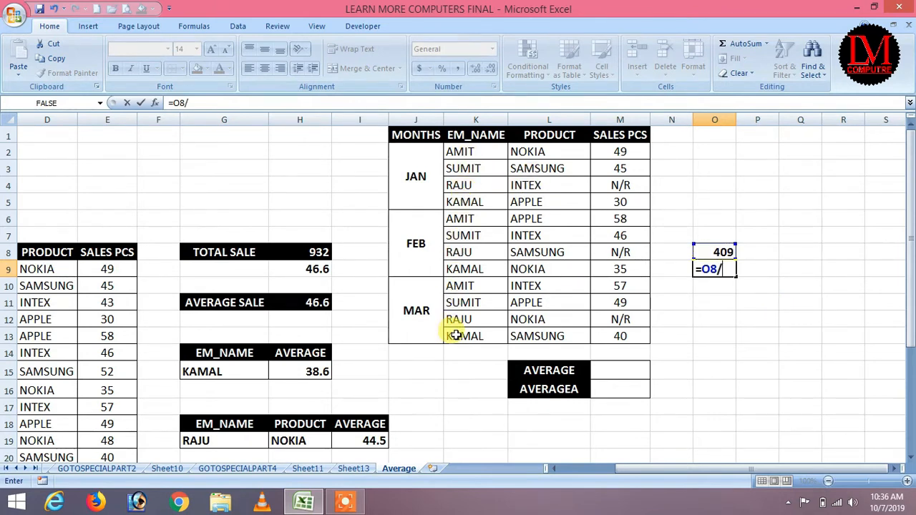
text(2)
key(Return)
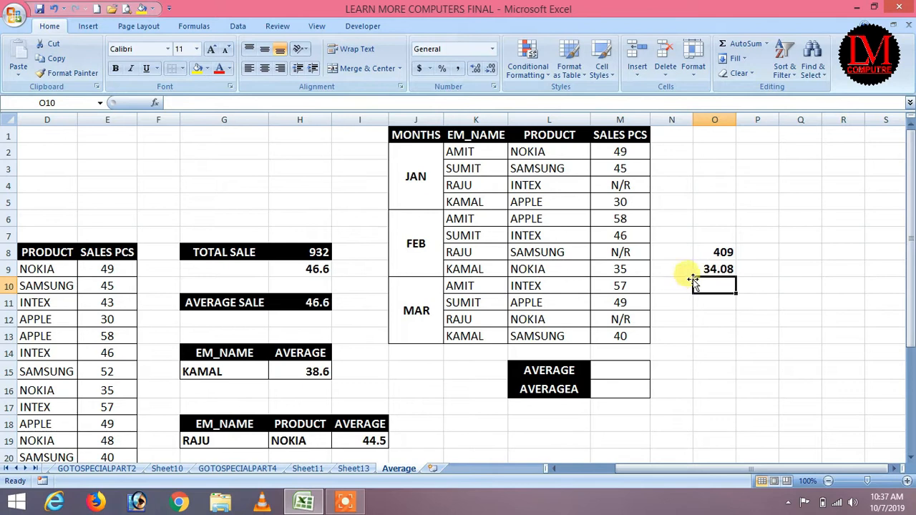
Step: Enter =AVERAGE(M2:M13) in M15 for 45.44 and right-align M15:M16
click(620, 370)
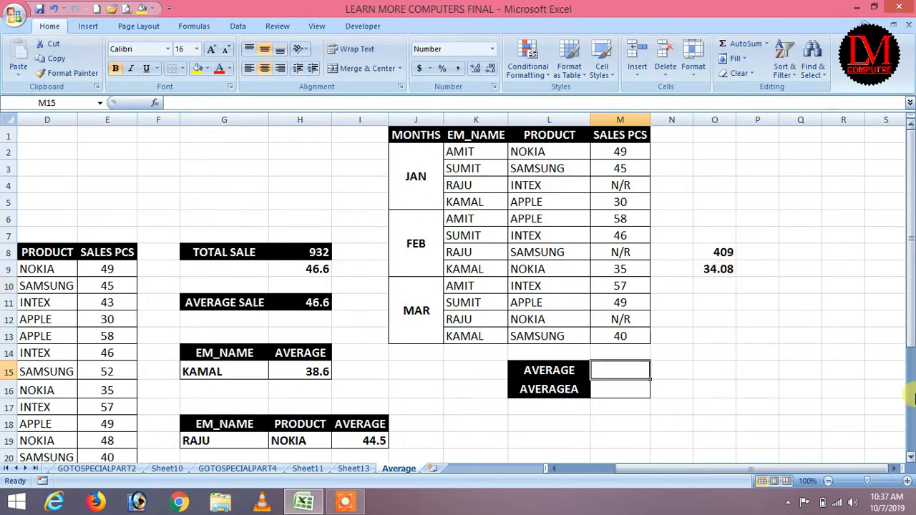
text(=AVERAGE()
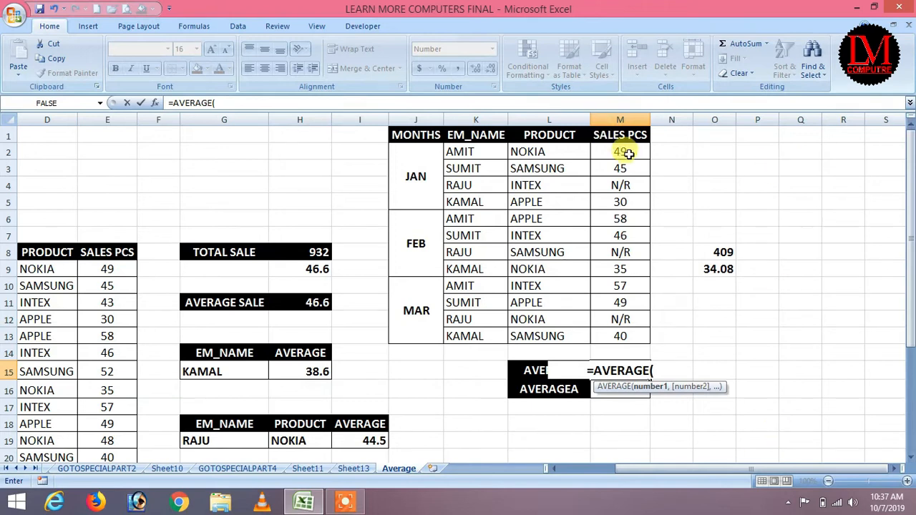
drag(620, 151, 637, 332)
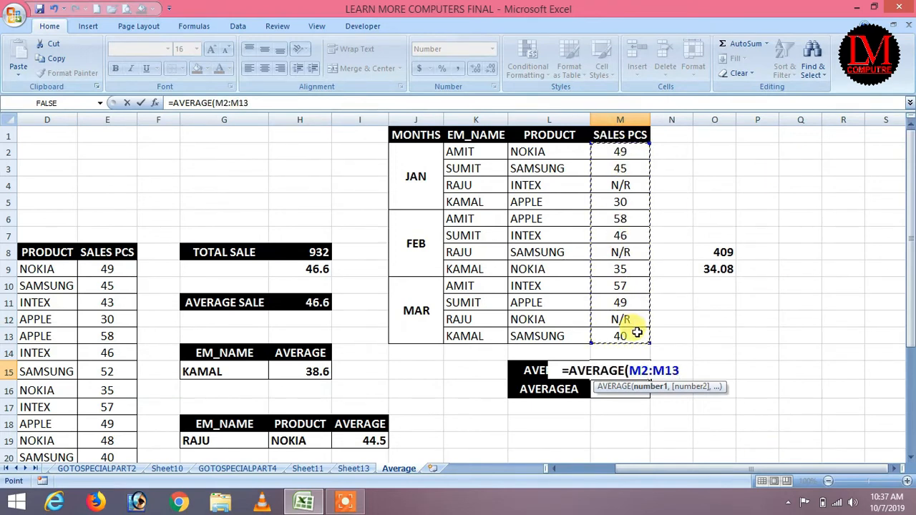
text())
key(Return)
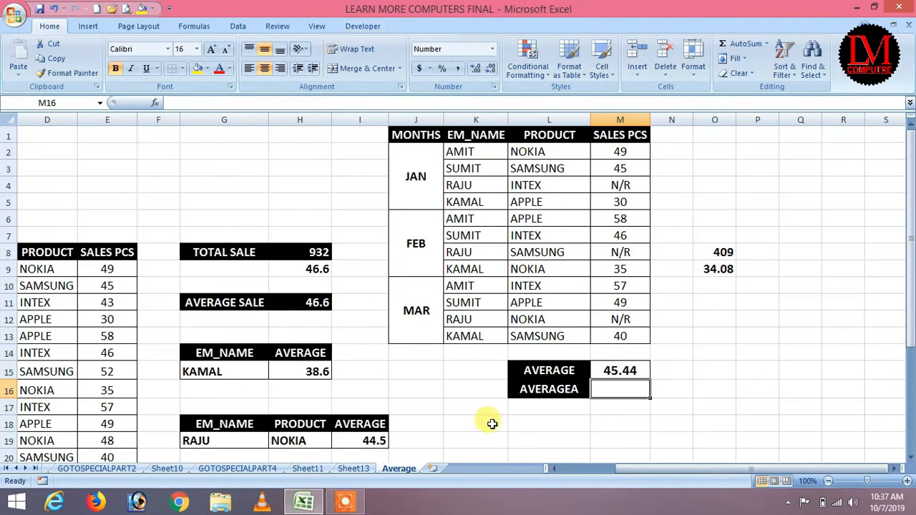
drag(614, 369, 622, 388)
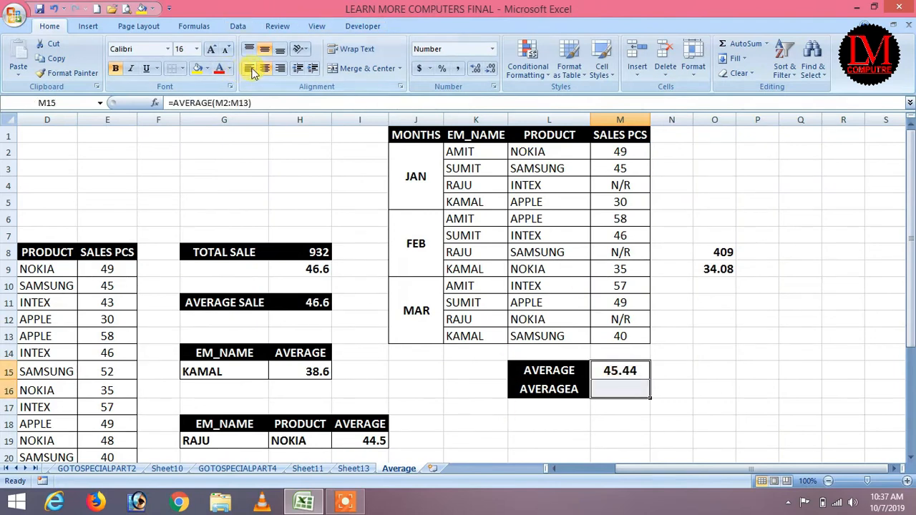
click(275, 71)
click(712, 268)
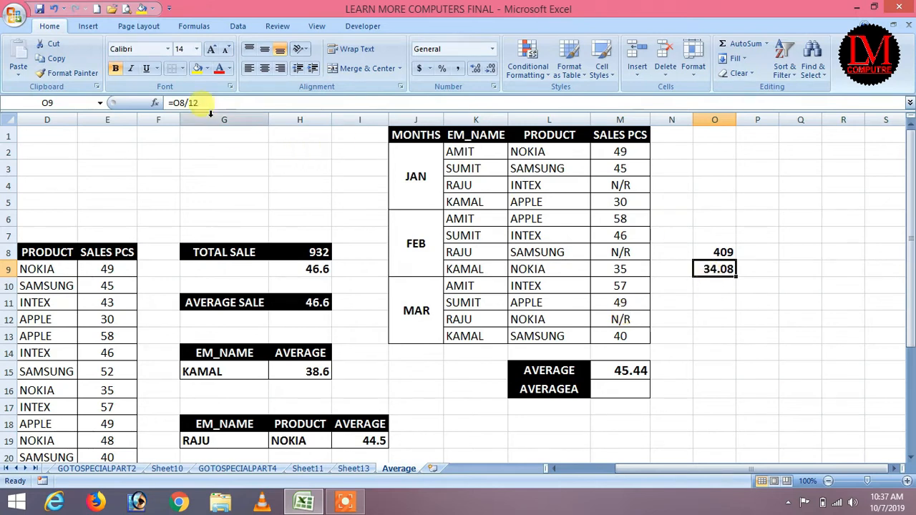
key(F2)
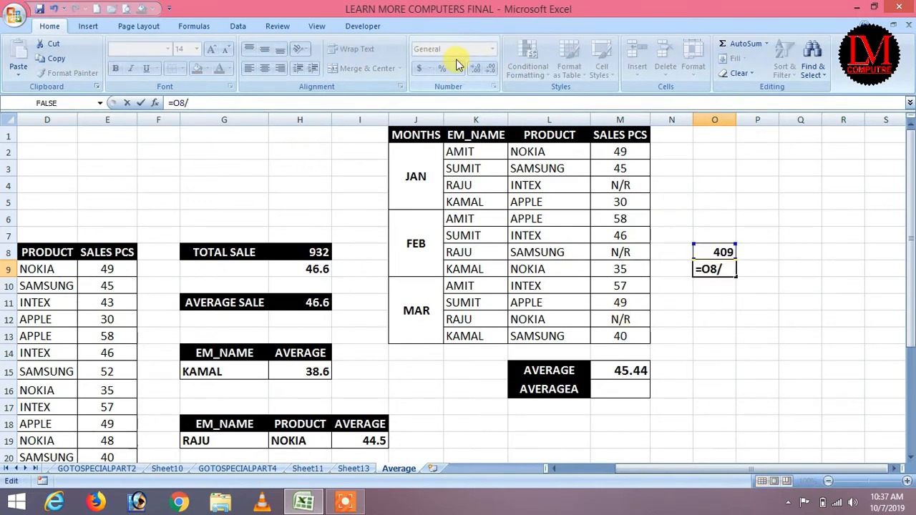
text(9)
key(Return)
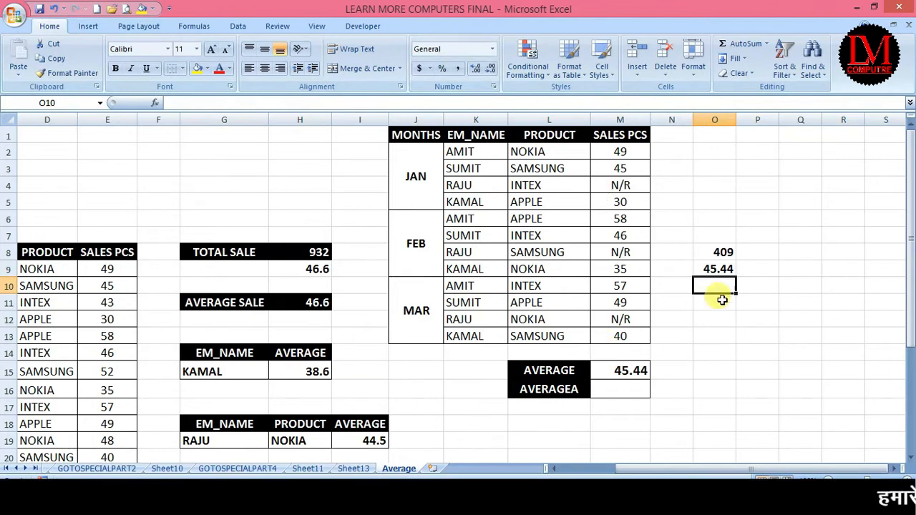
key(ctrl+z)
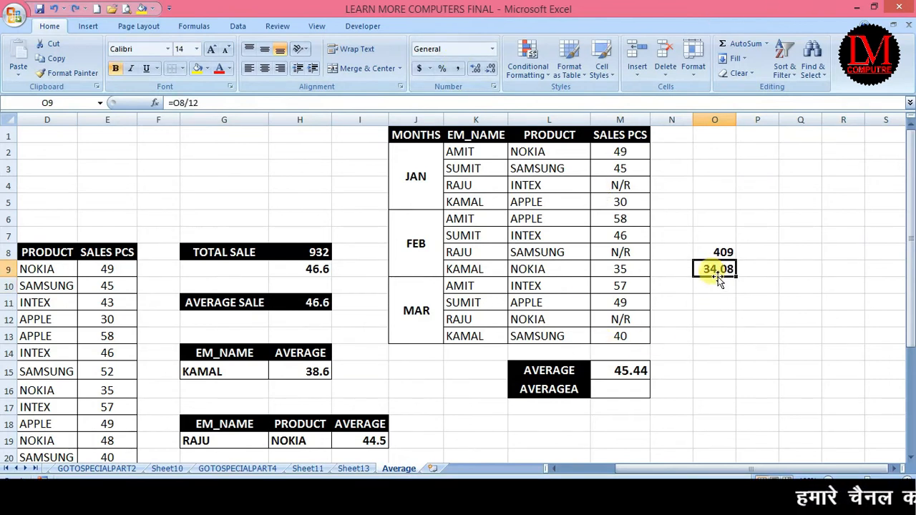
click(630, 370)
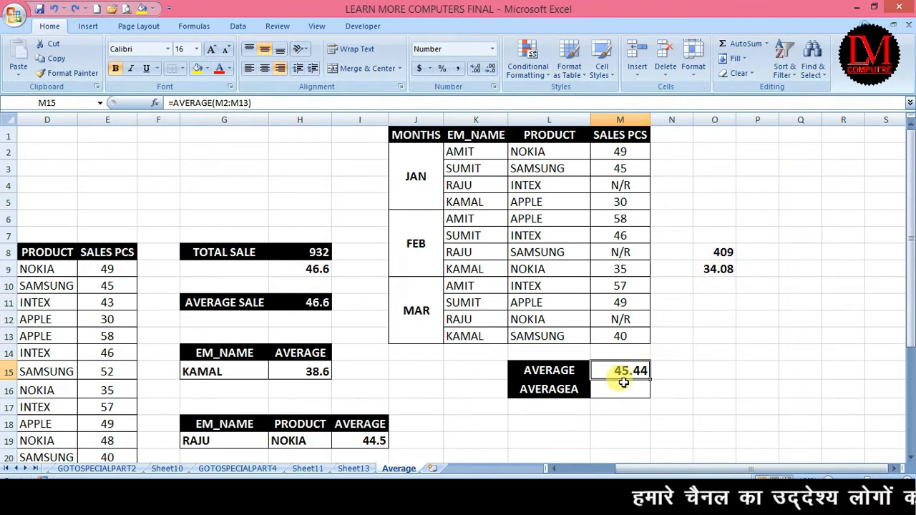
click(707, 268)
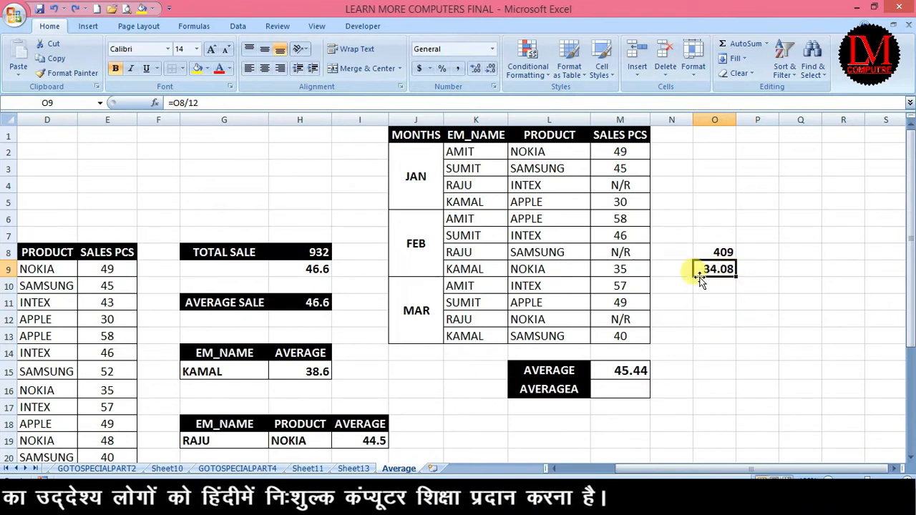
Step: Enter =AVERAGEA(M2:M13) in M16, returning 34.08
click(634, 388)
text(=A)
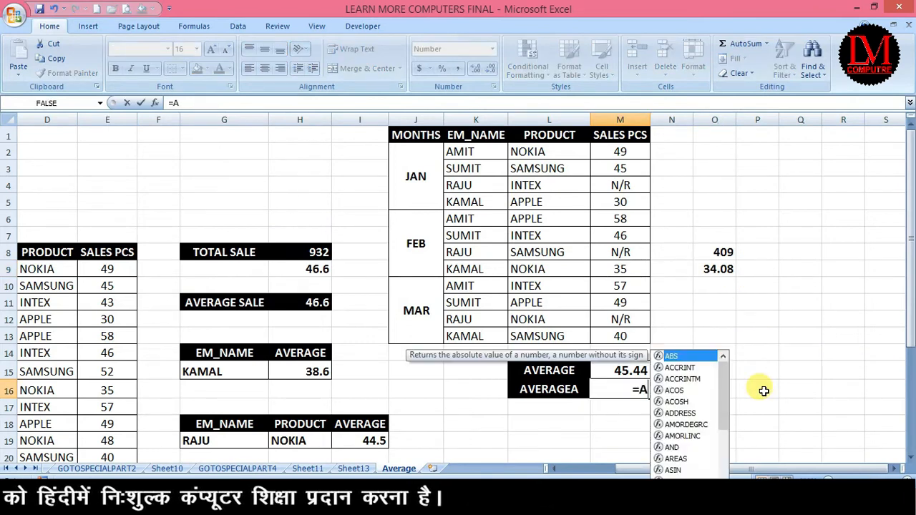
text(VERAG)
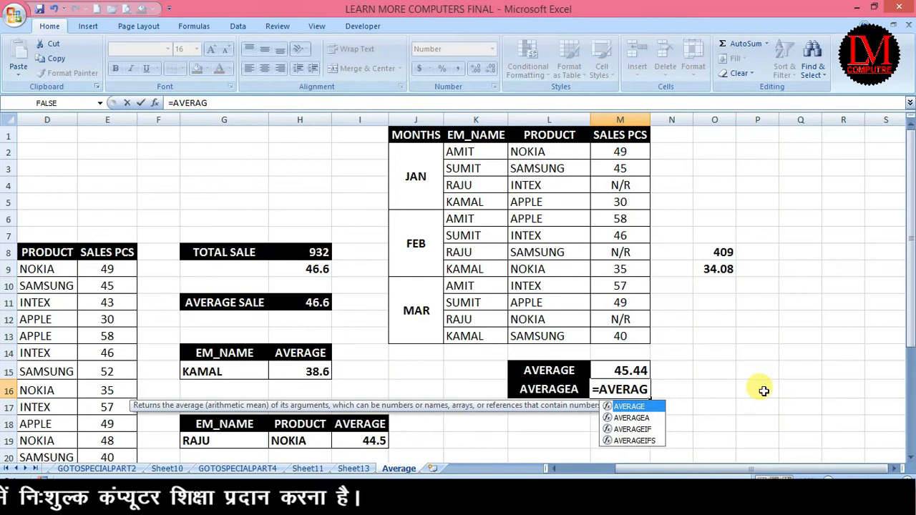
key(Right)
key(Left)
text(=AVERAG)
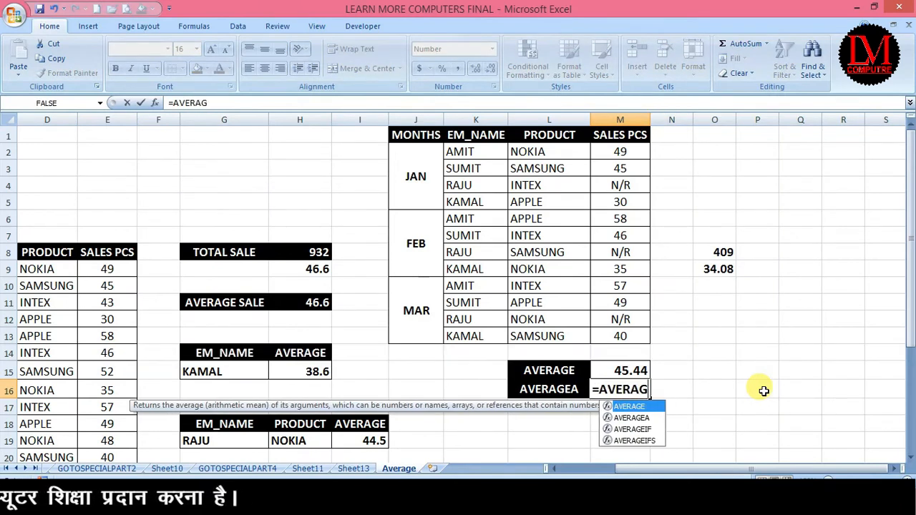
key(Down)
key(Tab)
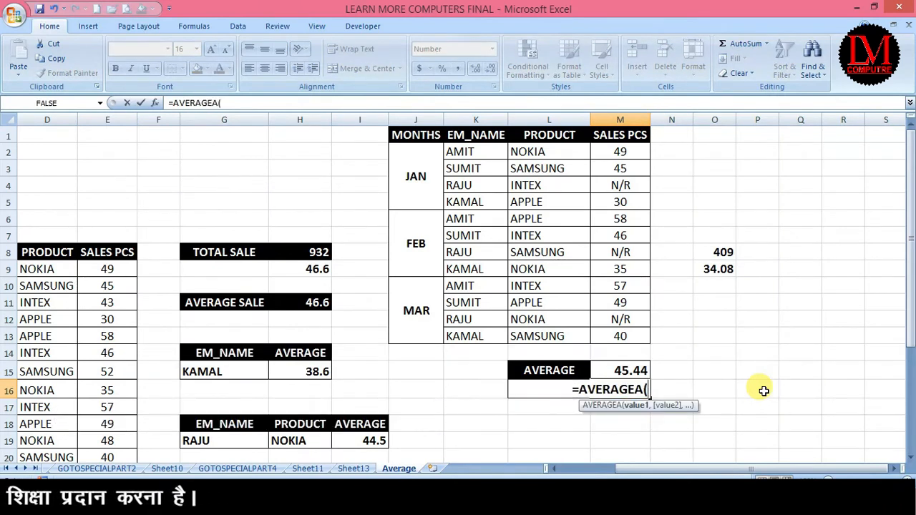
drag(620, 149, 620, 332)
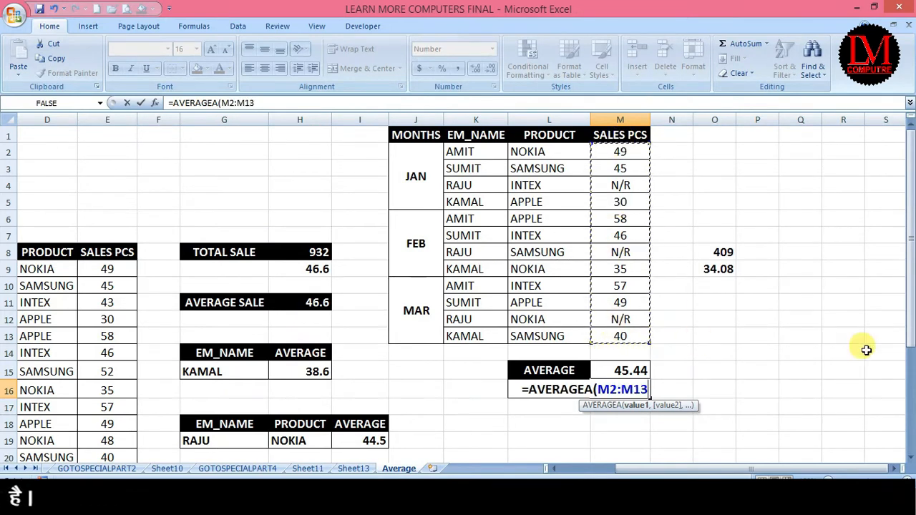
text())
key(Return)
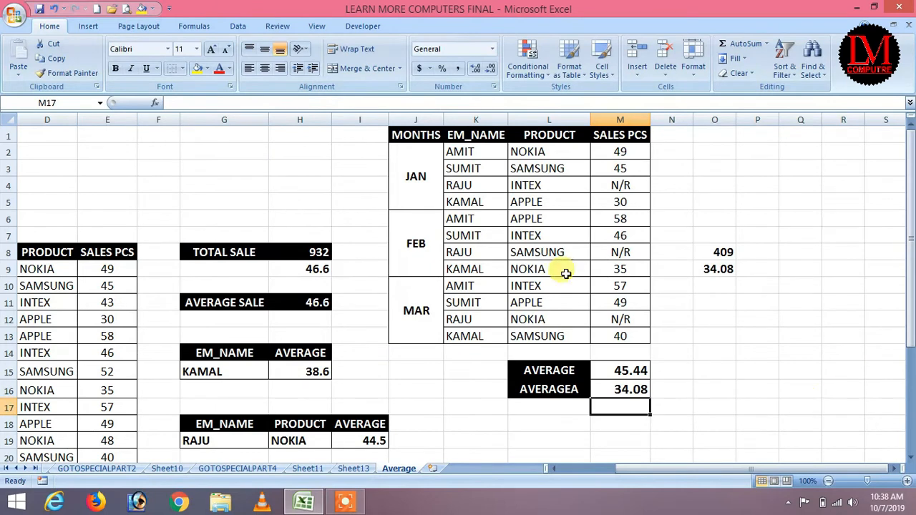
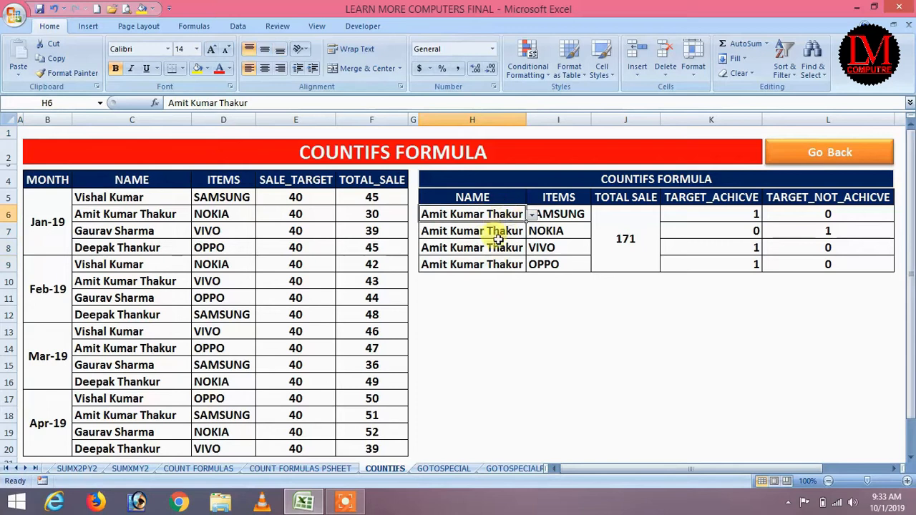
Step: Look over the four salesperson names in the summary rows H6:H9
click(493, 248)
click(496, 265)
click(498, 216)
click(497, 233)
click(499, 248)
click(494, 265)
click(498, 215)
click(499, 231)
click(503, 215)
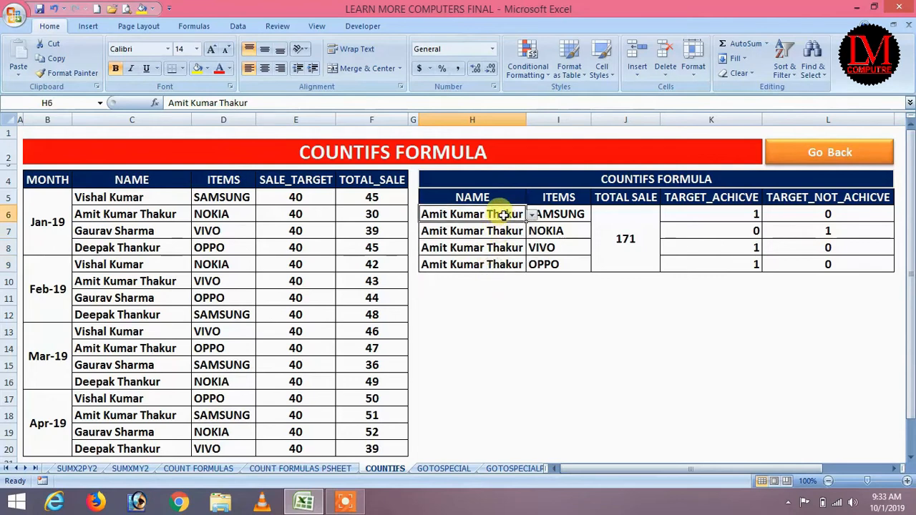
Step: Review the SAMSUNG, NOKIA, VIVO and OPPO items and select the TOTAL SALE cell J6
click(574, 213)
click(564, 231)
click(565, 248)
click(565, 264)
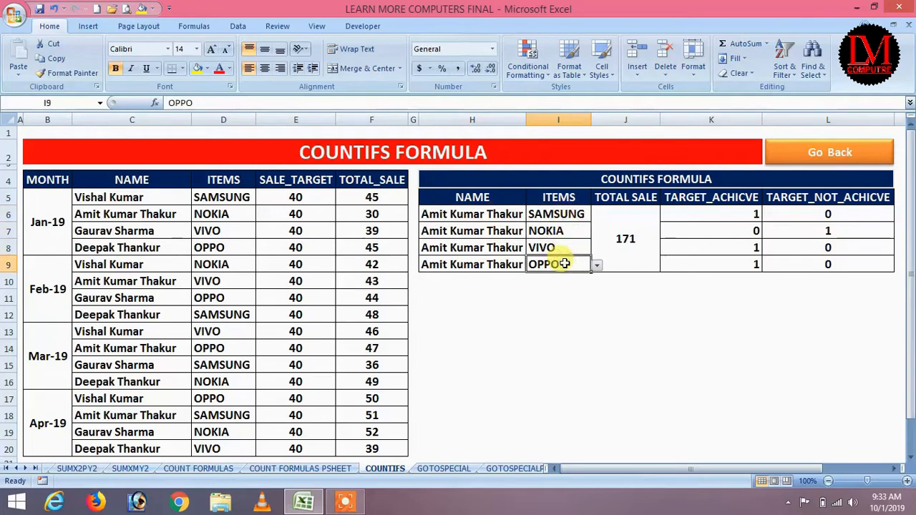
click(627, 223)
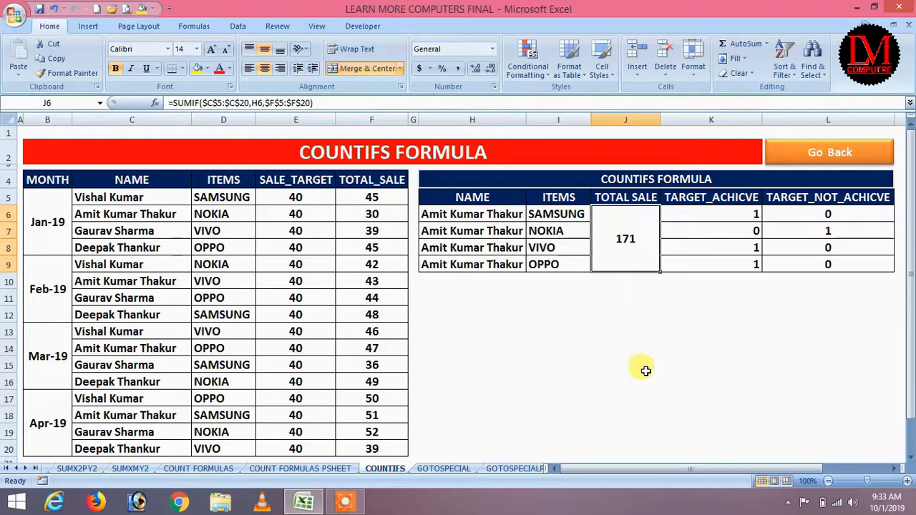
Step: Delete J6's old total, start a =sumif( on C5:C20, then cancel the entry
key(Delete)
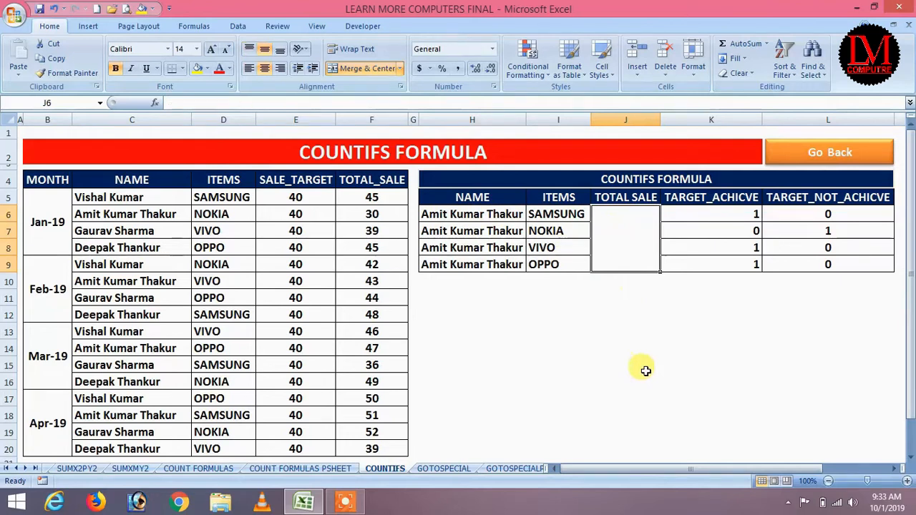
text(=coun)
key(BackSpace)
key(BackSpace)
key(BackSpace)
key(BackSpace)
text(sumif()
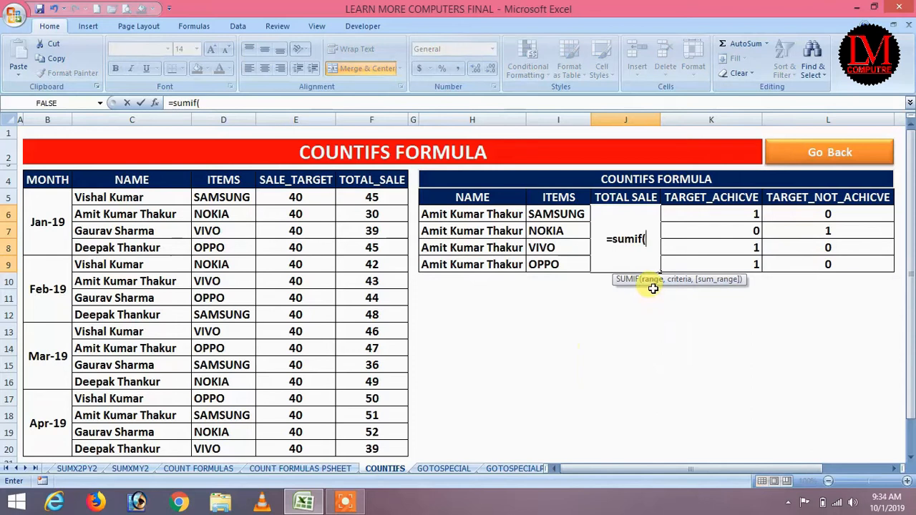
drag(115, 199, 125, 443)
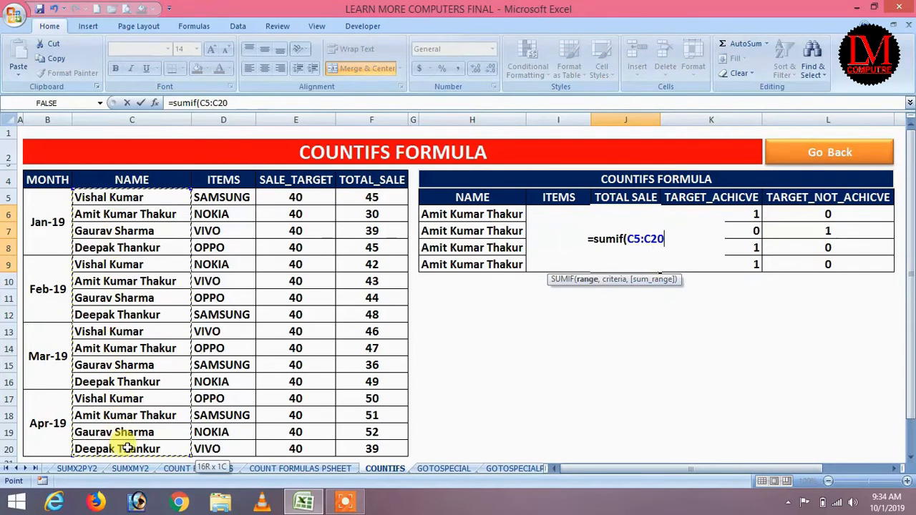
text(,)
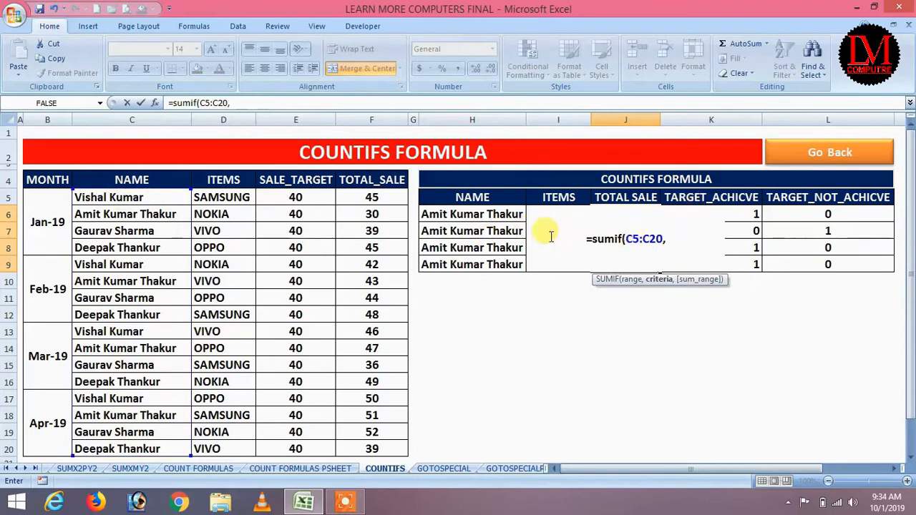
key(Escape)
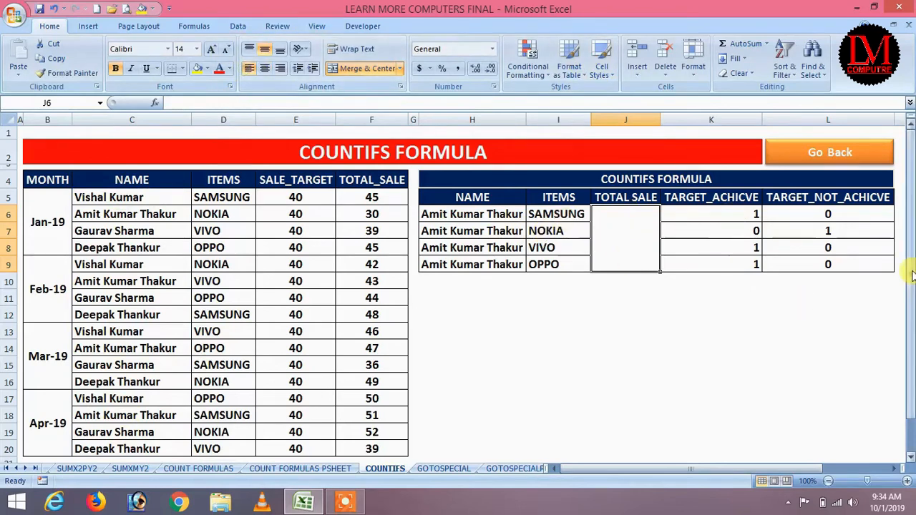
Step: Enter =SUMIF(C5:C20,H6,F5:F20) in J6, giving a total sale of 171
text(=sumif)
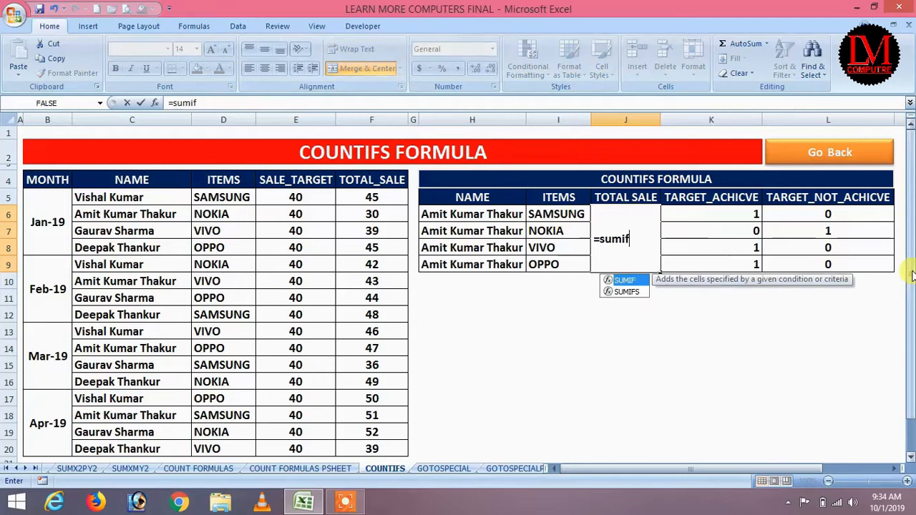
text(()
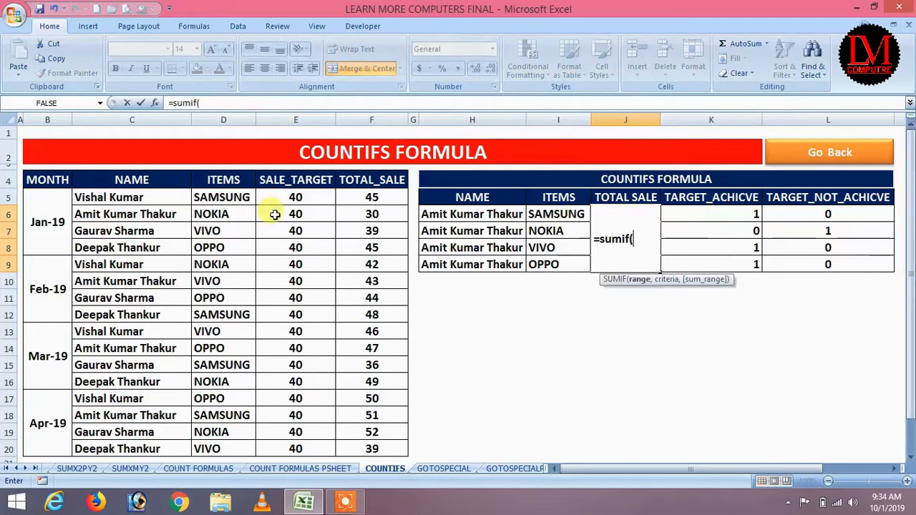
drag(147, 198, 164, 449)
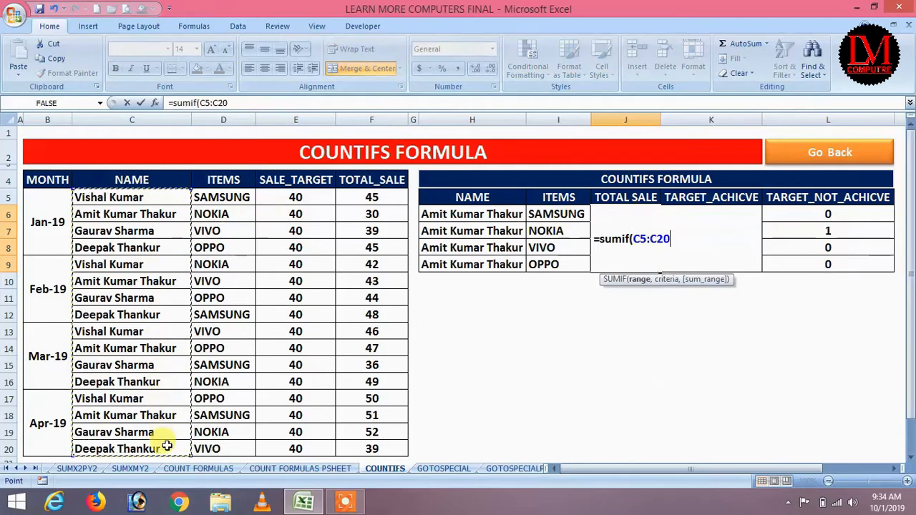
text(,)
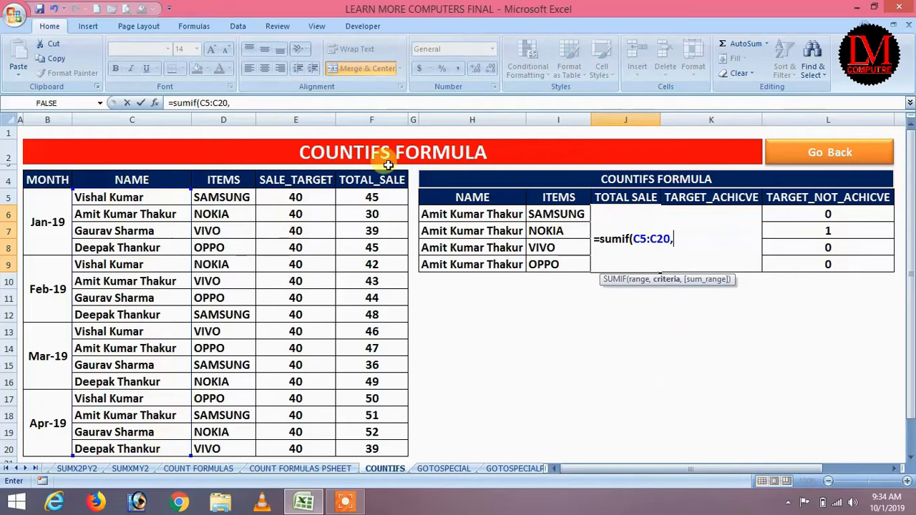
click(447, 214)
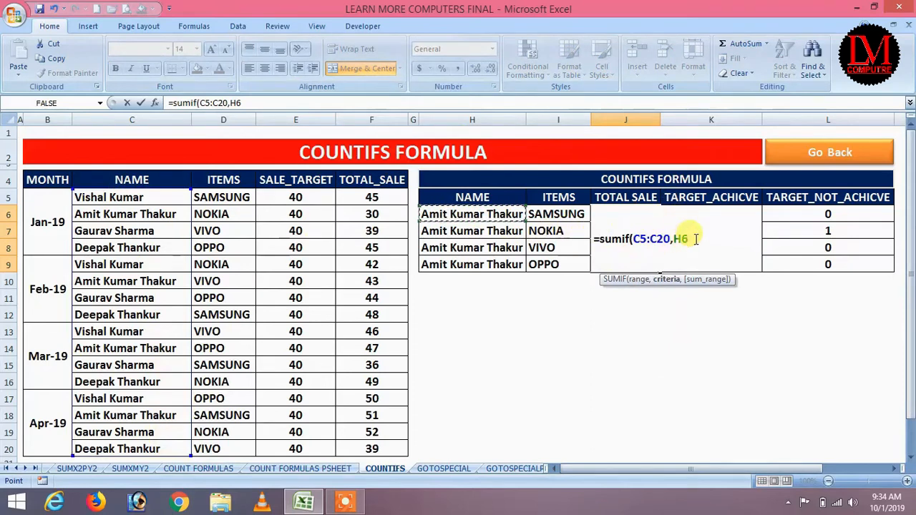
text(,)
drag(379, 198, 380, 447)
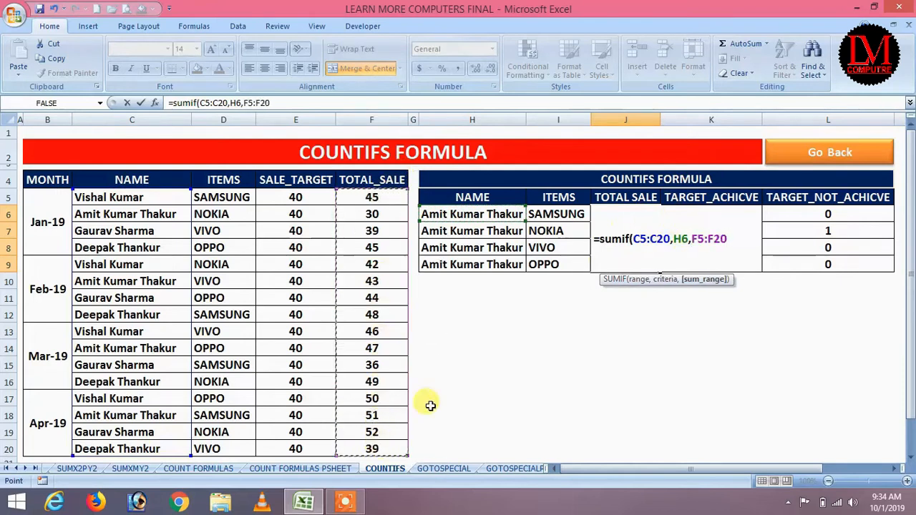
text())
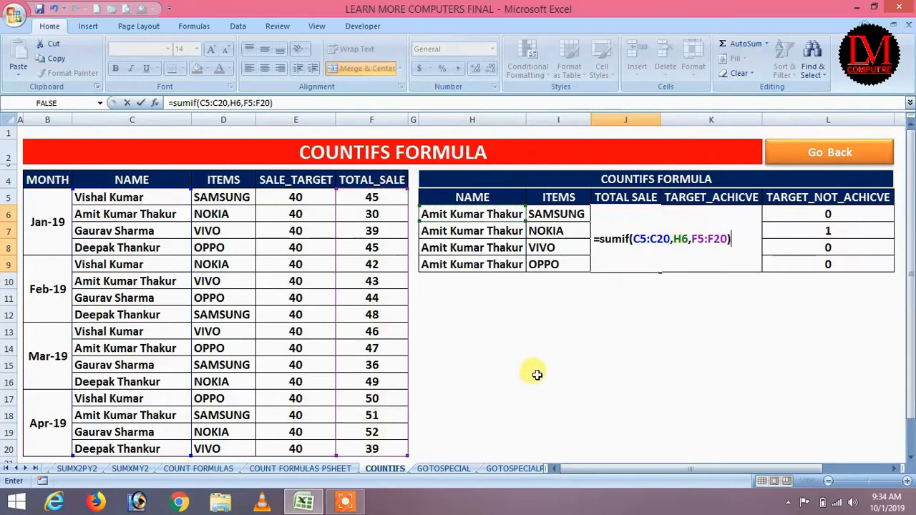
key(Return)
click(621, 240)
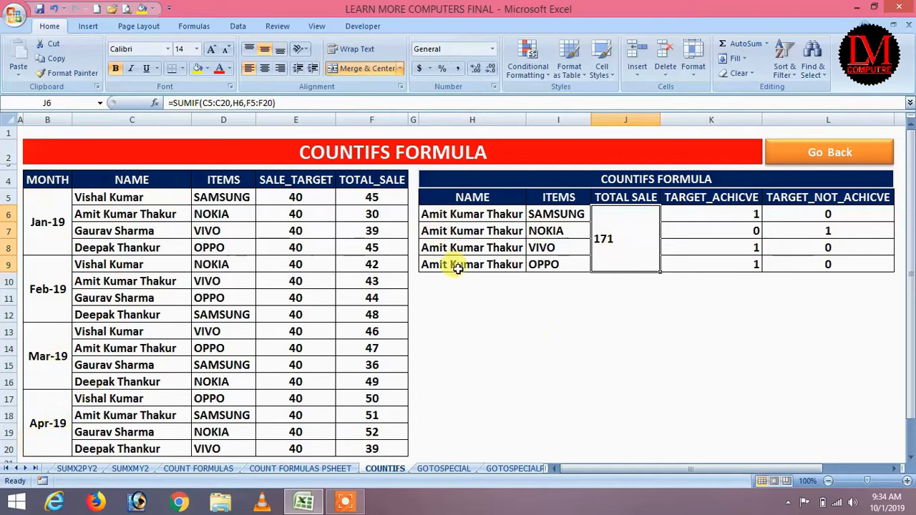
Step: Pick the first salesperson from each of the H6:H9 name dropdowns
click(471, 213)
click(532, 214)
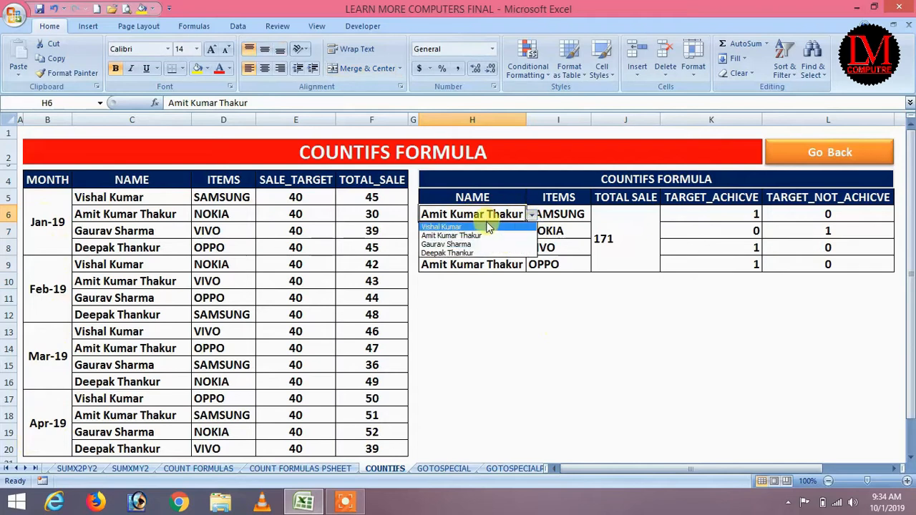
click(485, 228)
click(521, 231)
click(532, 231)
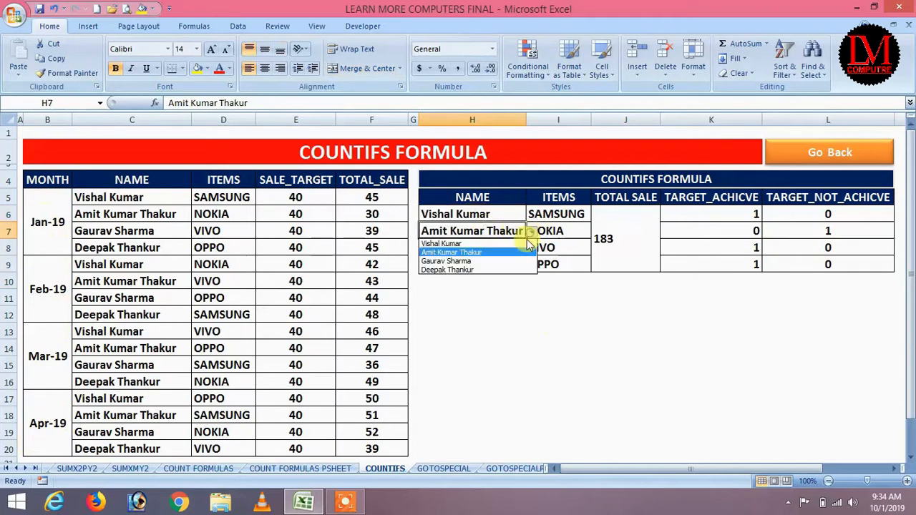
click(504, 244)
click(516, 247)
click(532, 247)
click(506, 261)
click(506, 264)
click(531, 265)
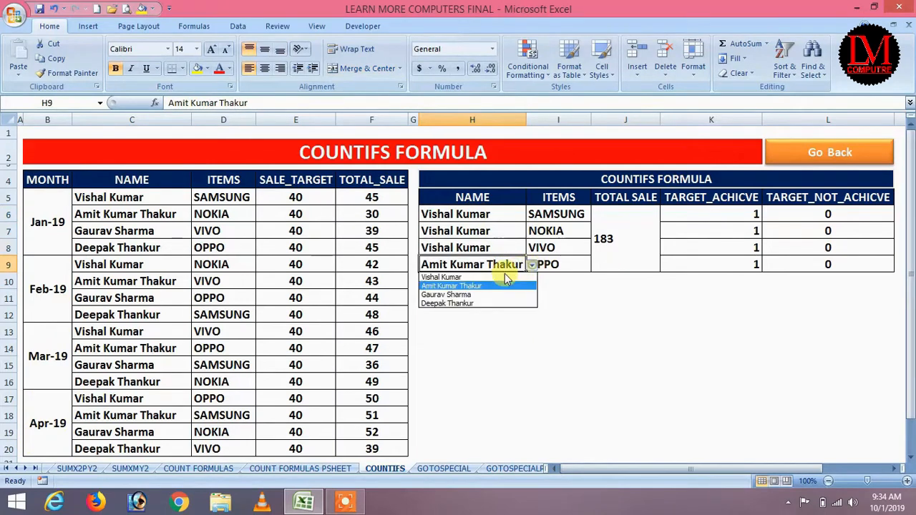
click(465, 278)
Step: Centre the TOTAL SALE value 183 in J6
click(562, 313)
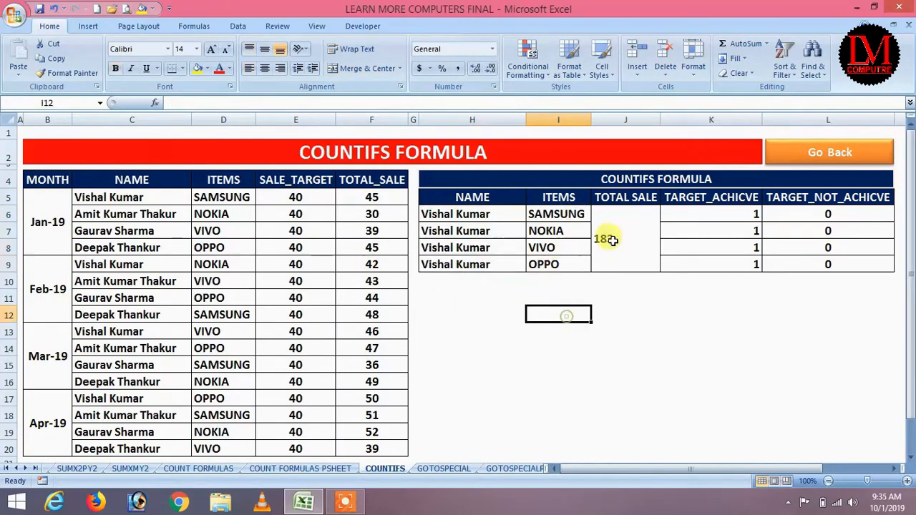
click(614, 238)
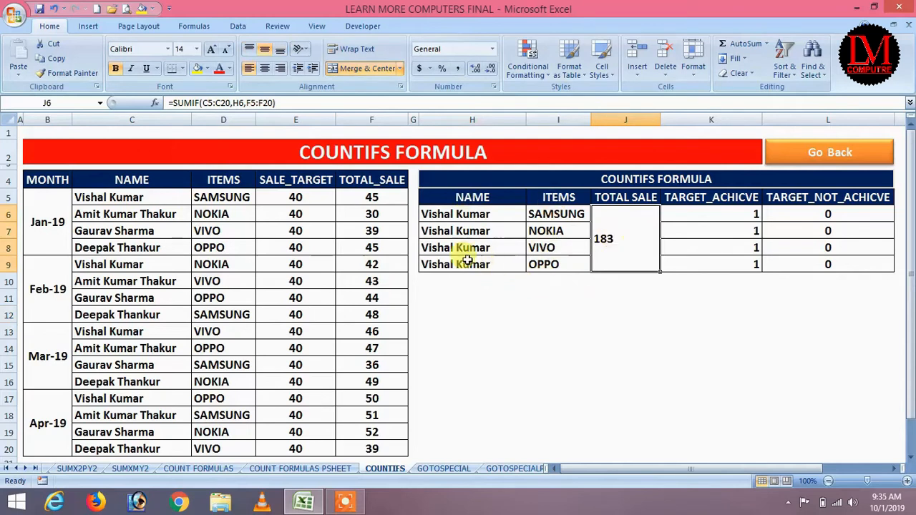
click(264, 68)
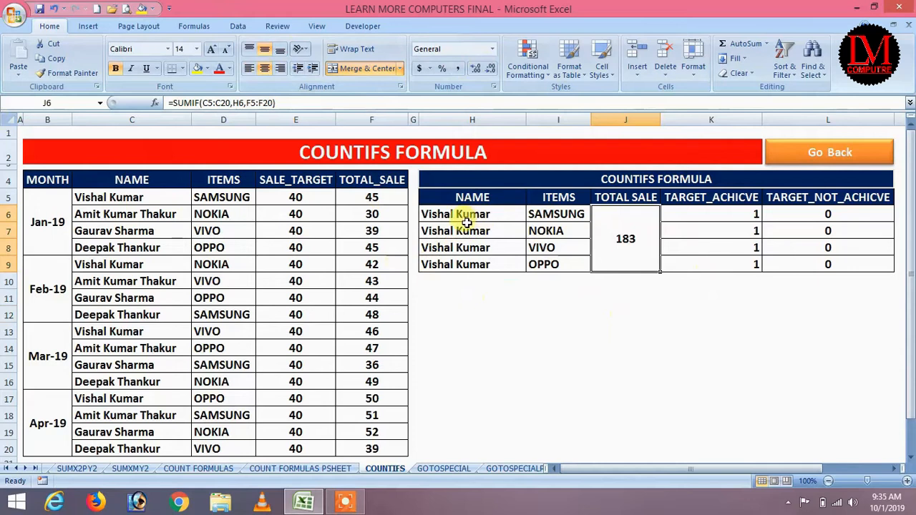
Step: Review the SAMSUNG, NOKIA, VIVO and OPPO rows and select the first TARGET_ACHICVE cell K6
click(563, 216)
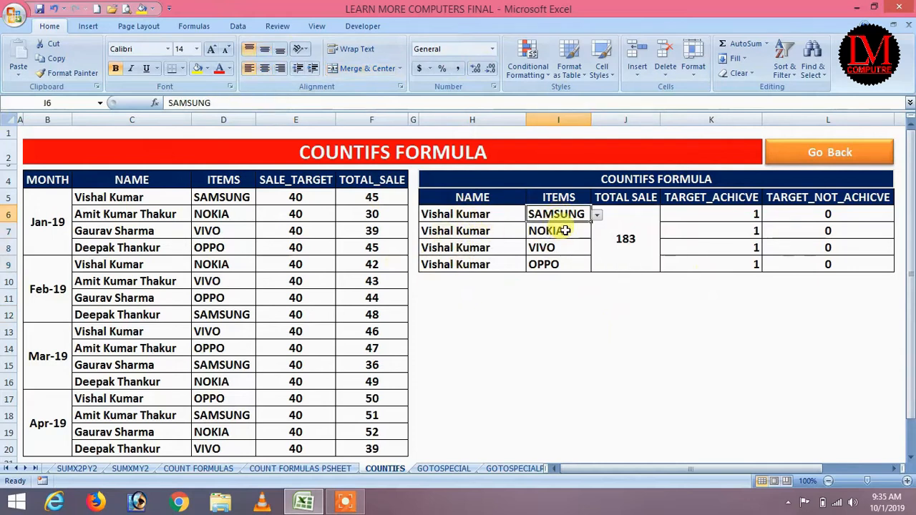
click(558, 227)
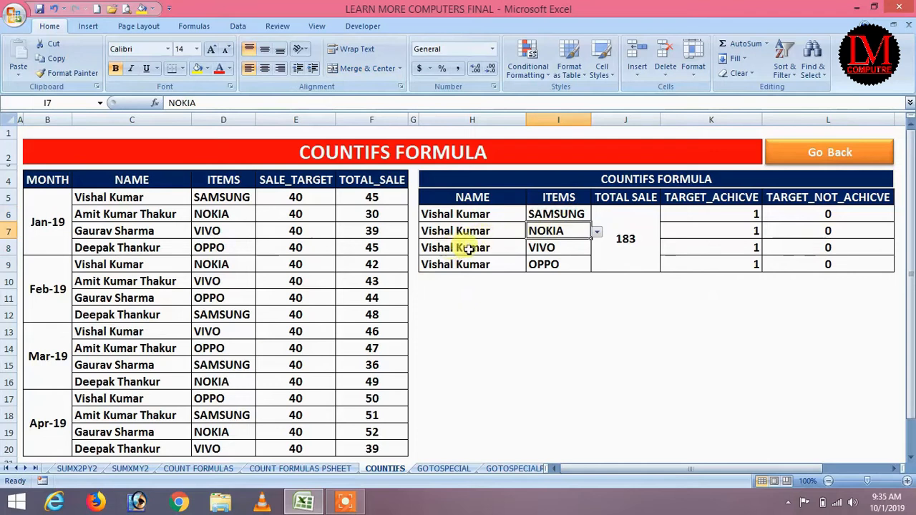
click(540, 248)
click(460, 264)
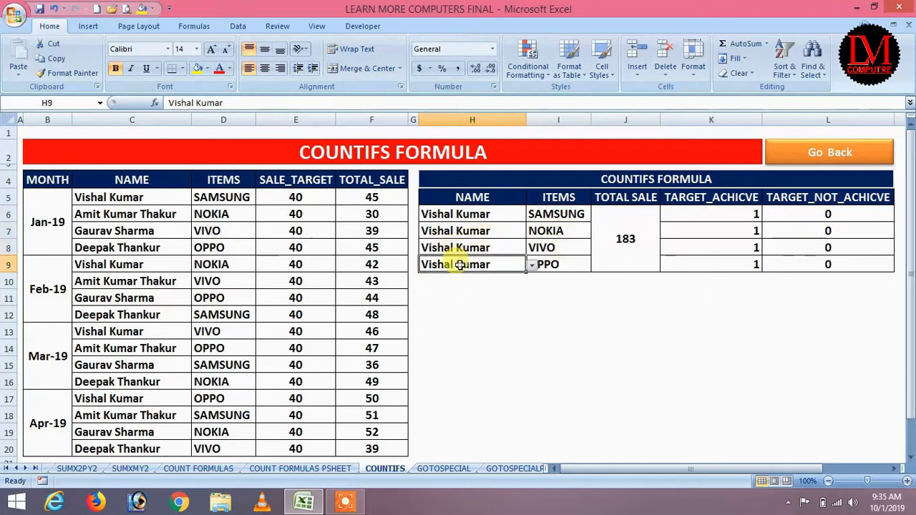
click(562, 266)
click(660, 335)
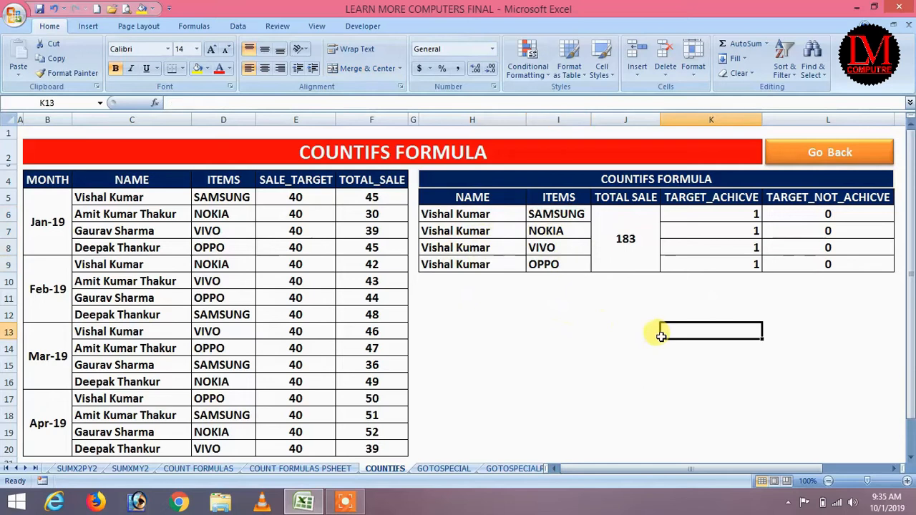
click(753, 214)
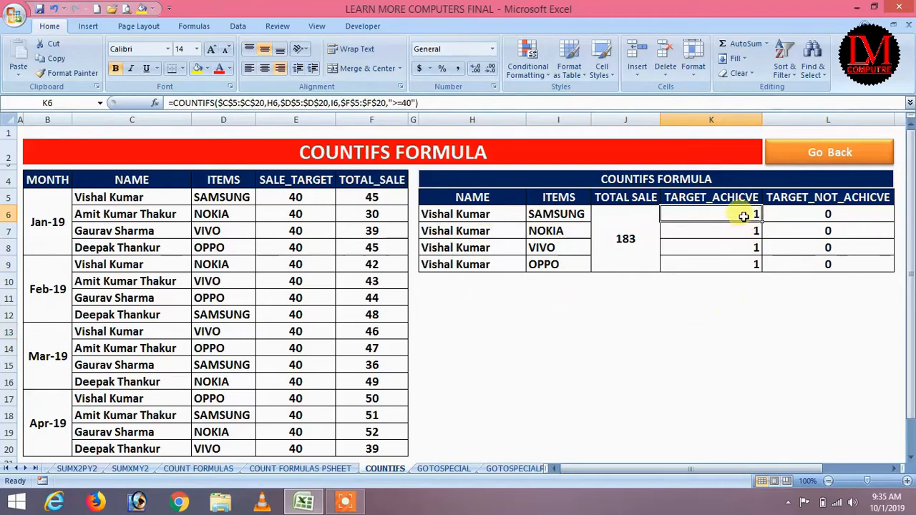
Step: Clear the old TARGET_ACHICVE results in K6:K9
drag(741, 213, 742, 264)
key(Delete)
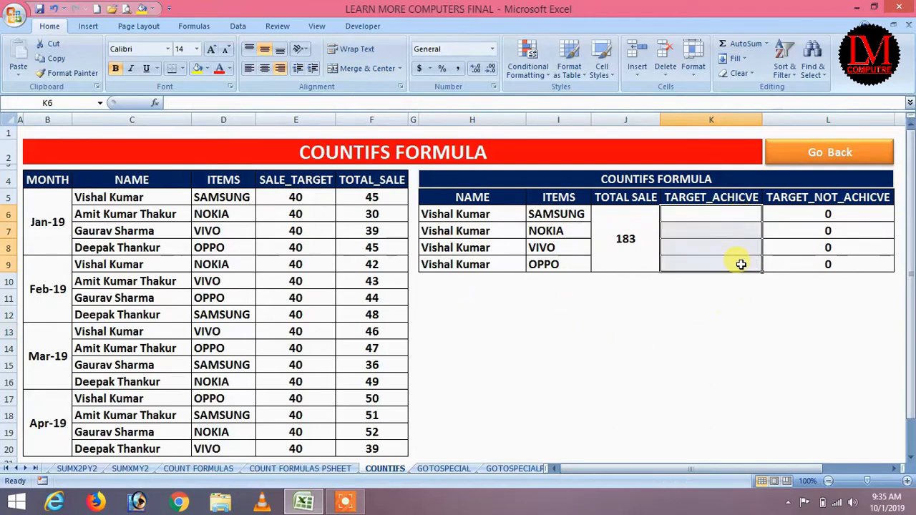
click(739, 314)
click(747, 211)
Step: Enter =COUNTIFS(C5:C20,H6,D5:D20,I6,F5:F20,">=40") in K6, returning 1
text(=)
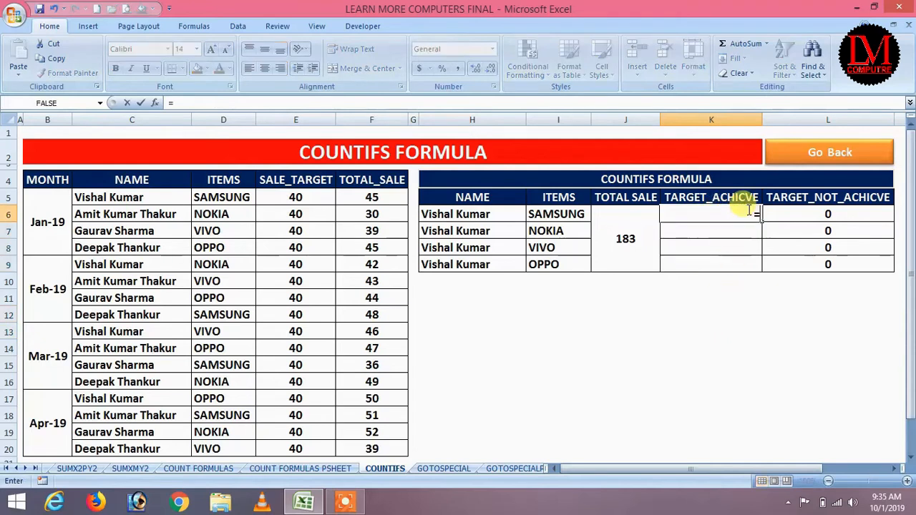
text(count)
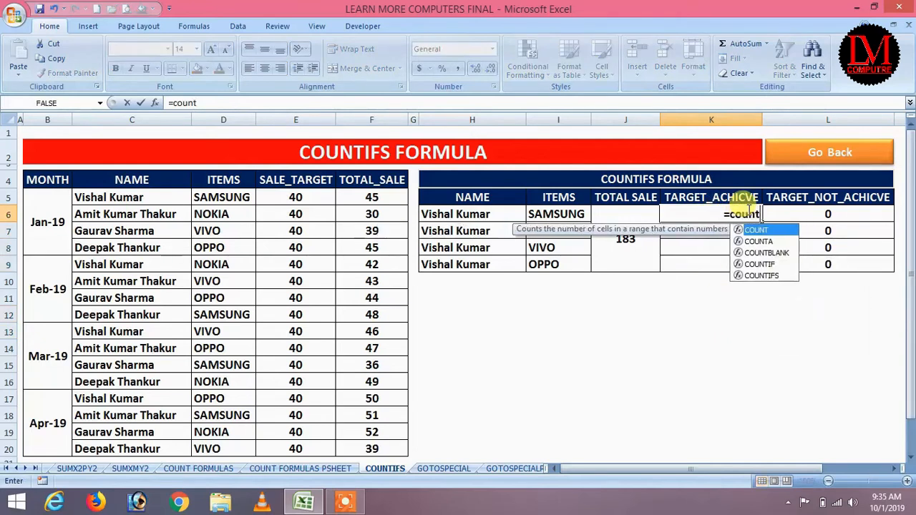
text(ifs()
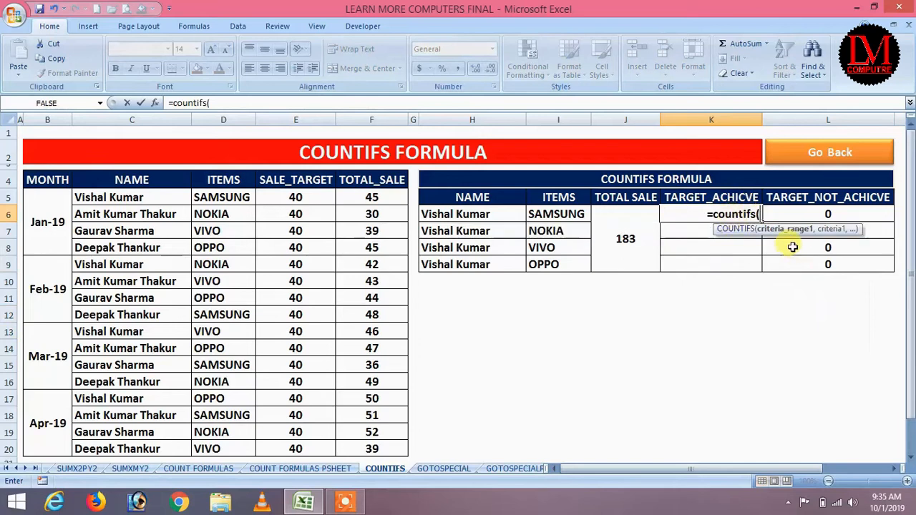
click(136, 198)
drag(138, 217, 144, 443)
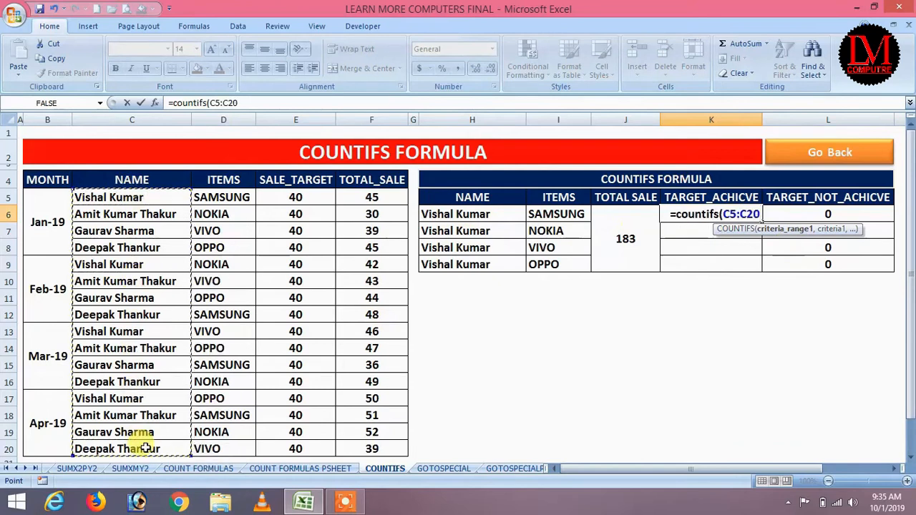
text(,)
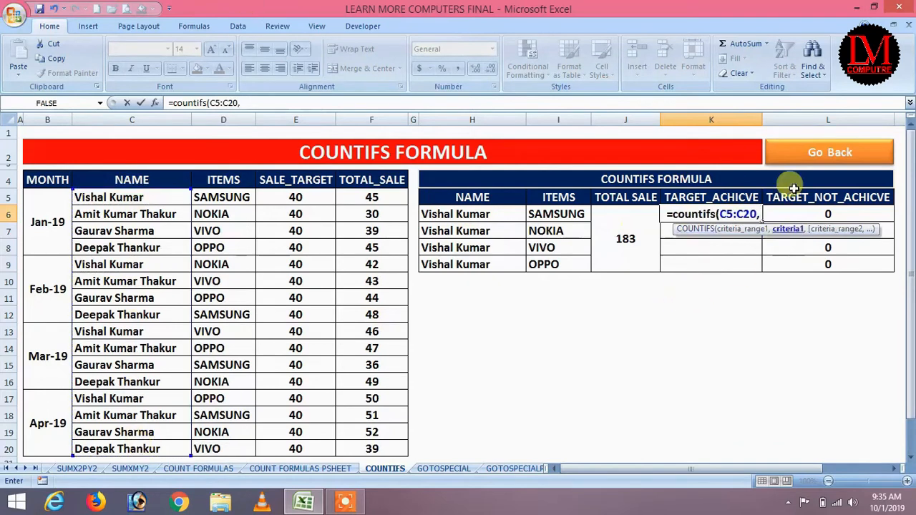
click(469, 214)
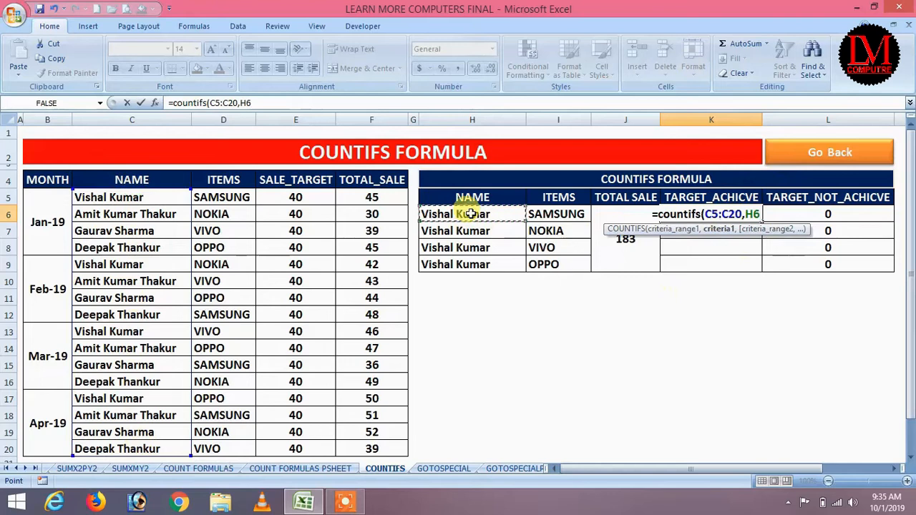
text(,)
drag(227, 198, 231, 444)
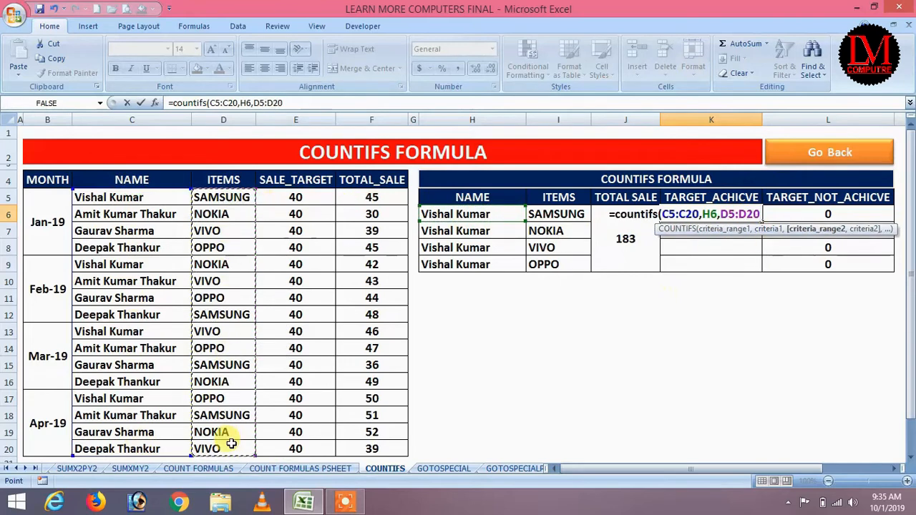
text(,)
click(558, 213)
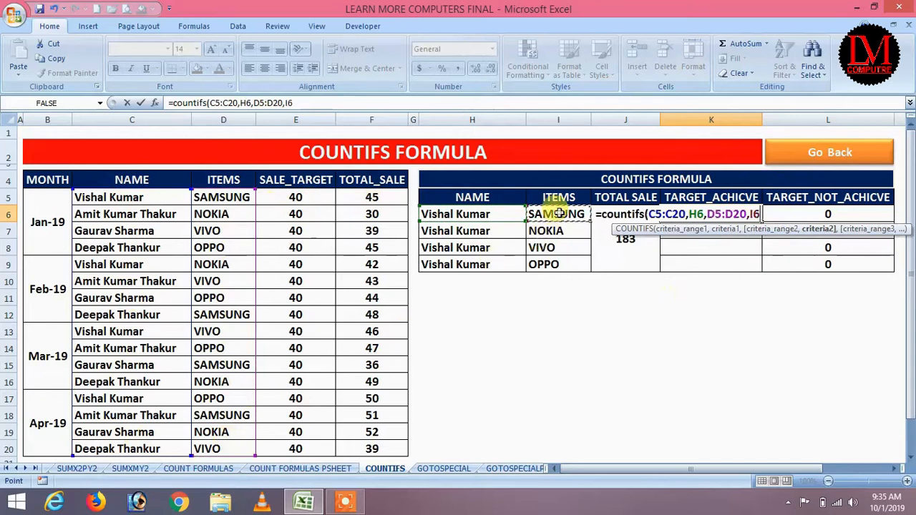
text(,)
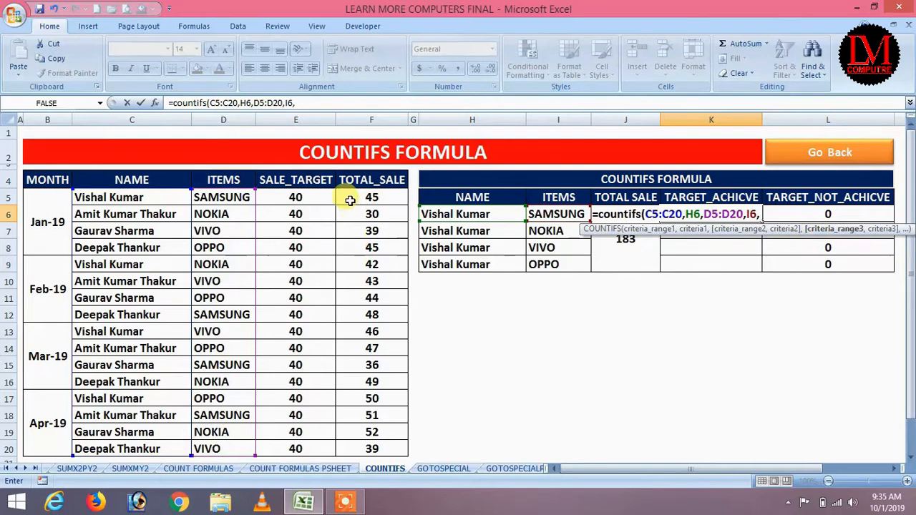
drag(358, 199, 360, 447)
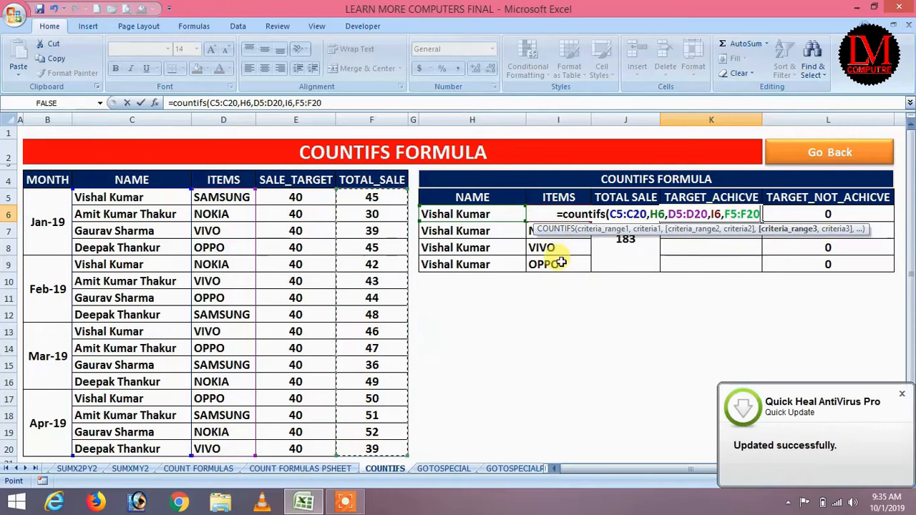
text(,")
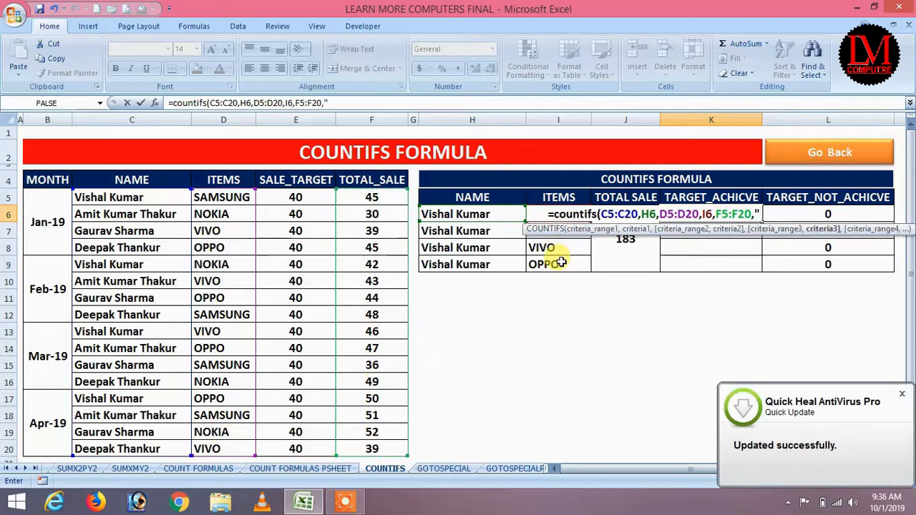
text(>=4)
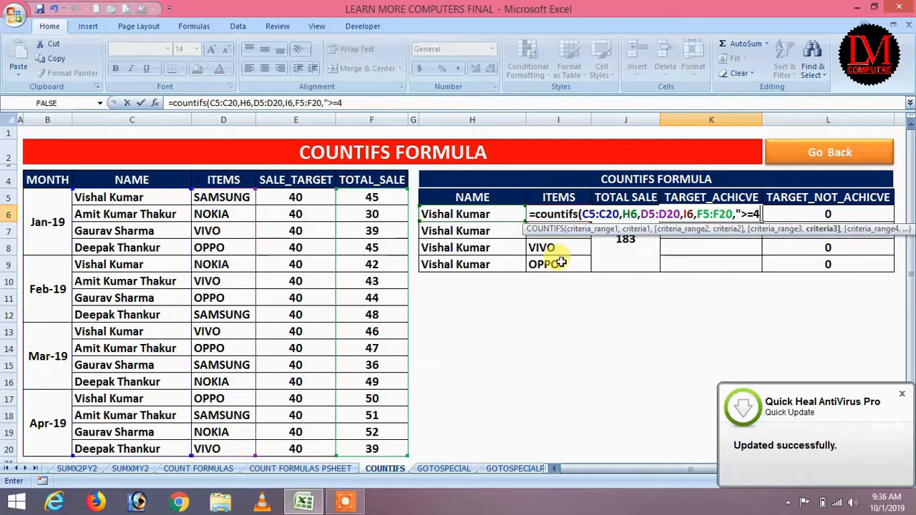
text(0"))
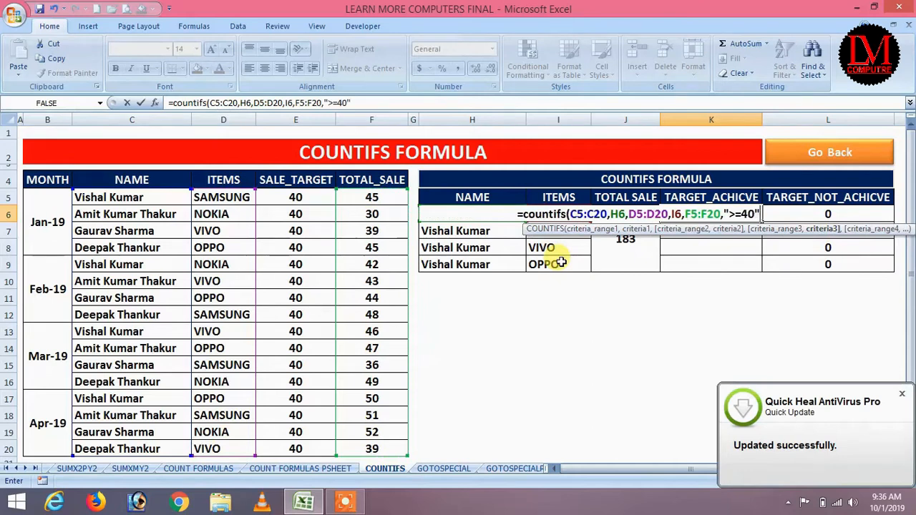
key(Return)
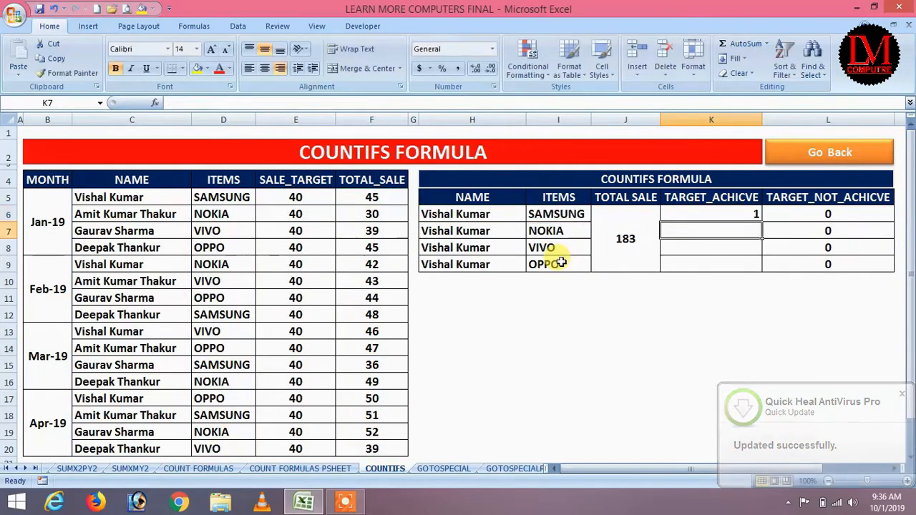
click(540, 214)
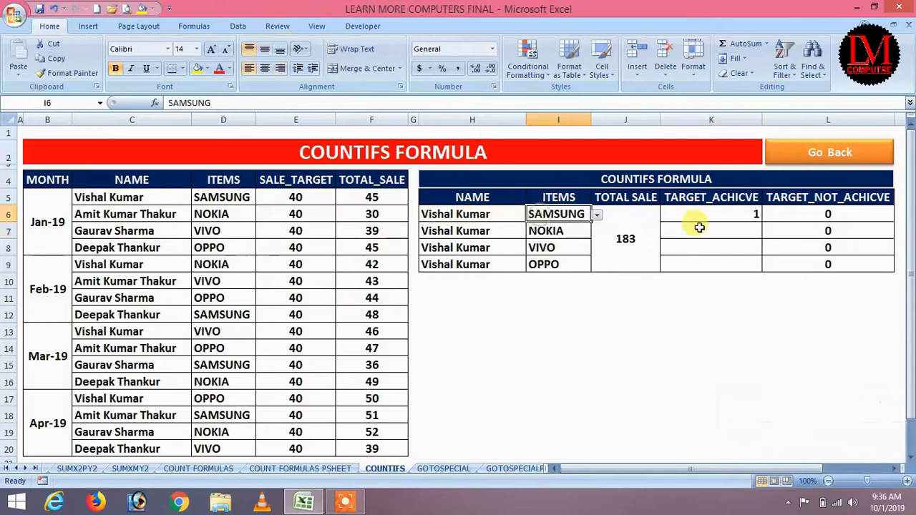
click(738, 215)
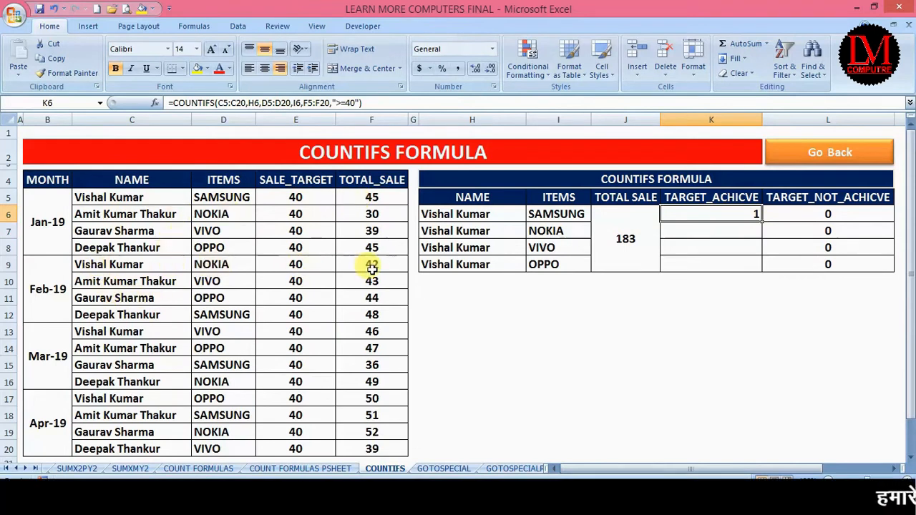
click(750, 232)
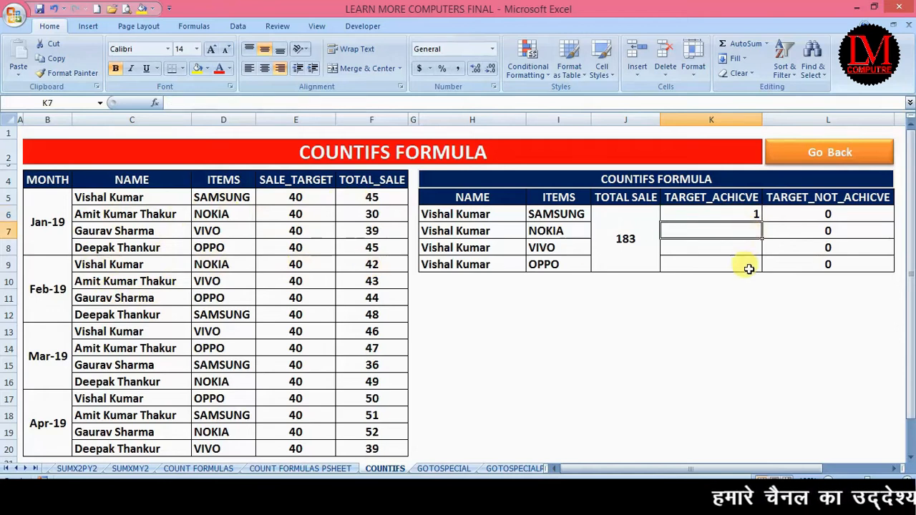
click(734, 211)
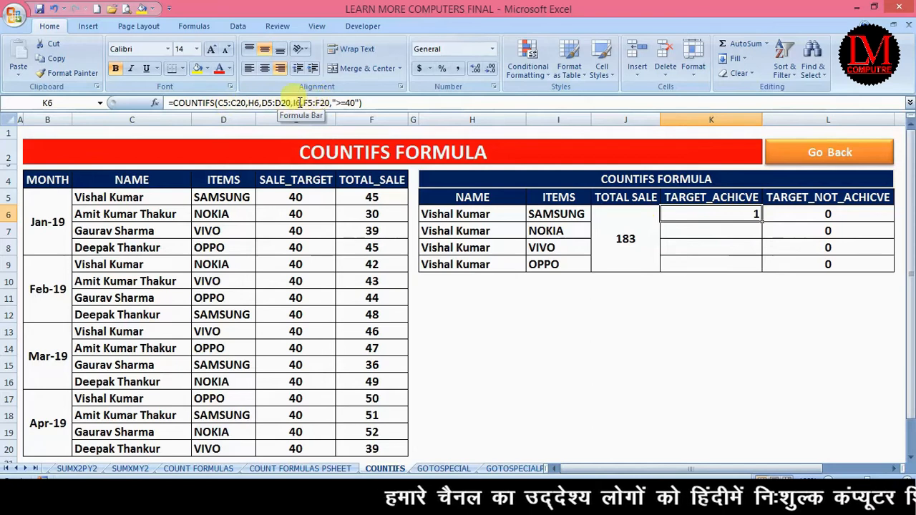
Step: Make K6's ranges absolute ($C$5:$C$20, $D$5:$D$20, $F$5:$F$20) and fill it down to K9
click(244, 103)
drag(224, 103, 219, 103)
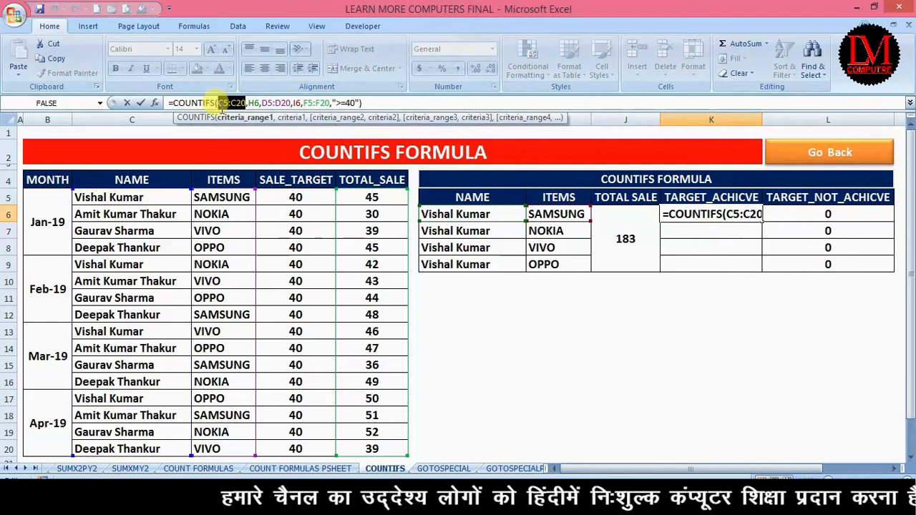
key(F4)
drag(309, 103, 285, 103)
key(F4)
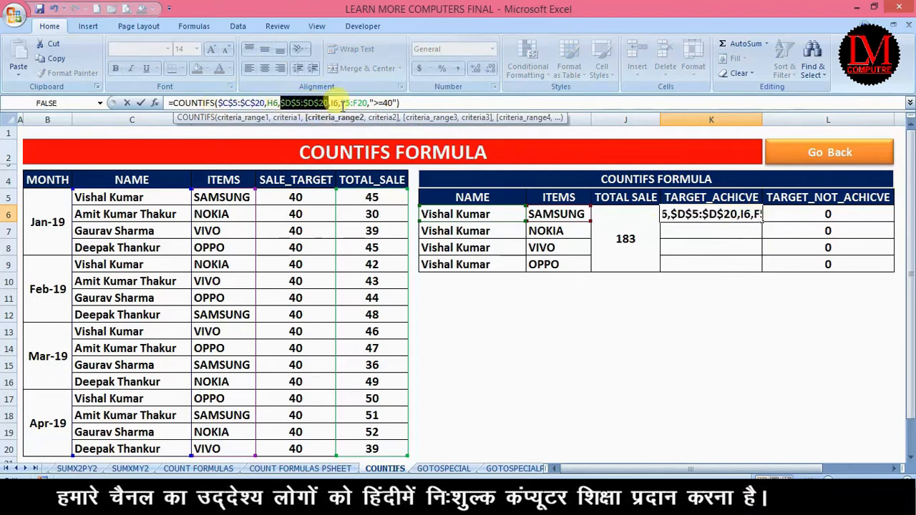
drag(365, 103, 342, 103)
key(F4)
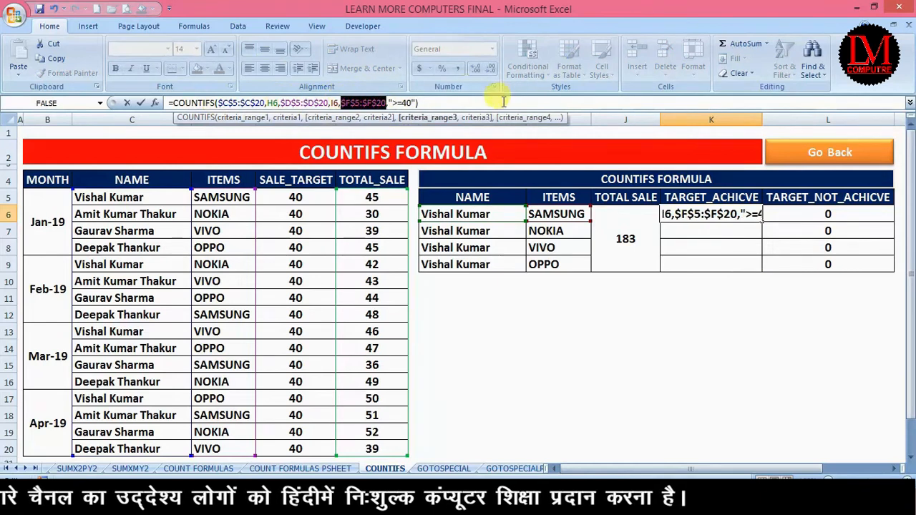
key(Return)
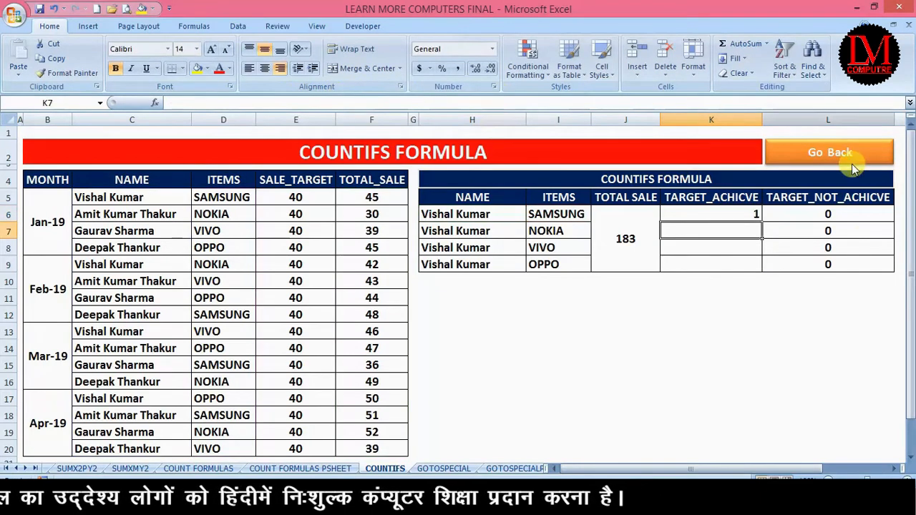
click(730, 216)
drag(762, 223, 757, 264)
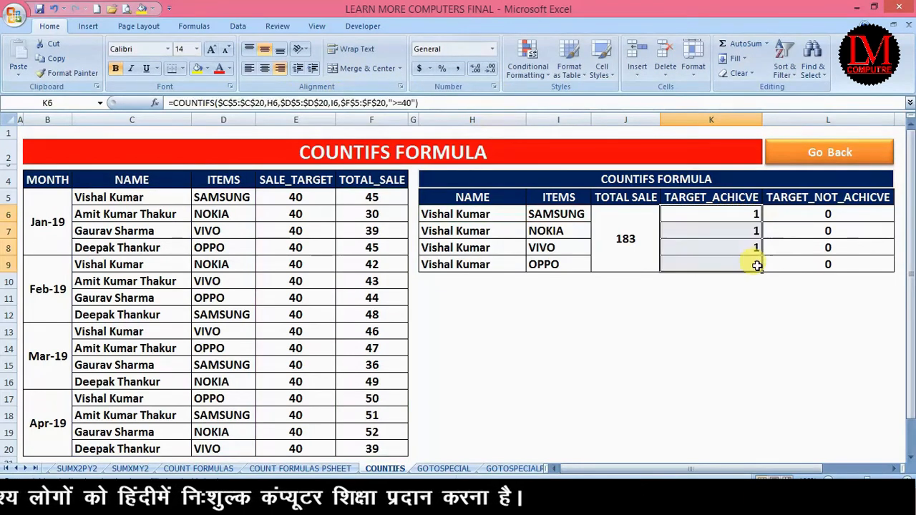
Step: Check the copied K7 formula against the names and items in the summary rows
click(494, 232)
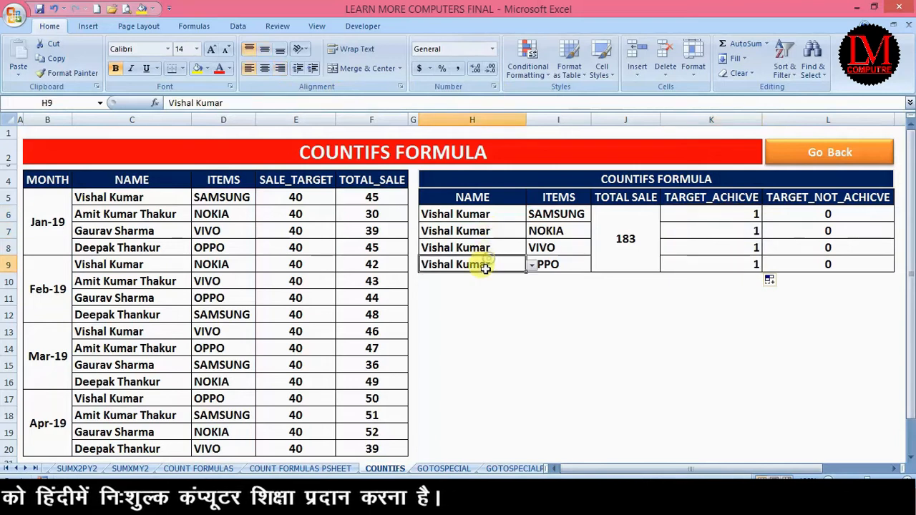
click(727, 230)
click(466, 250)
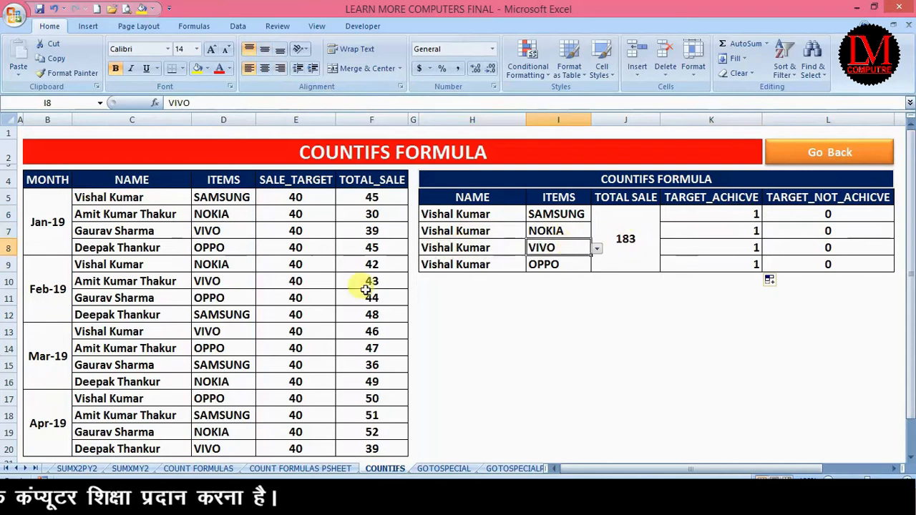
click(446, 265)
click(559, 264)
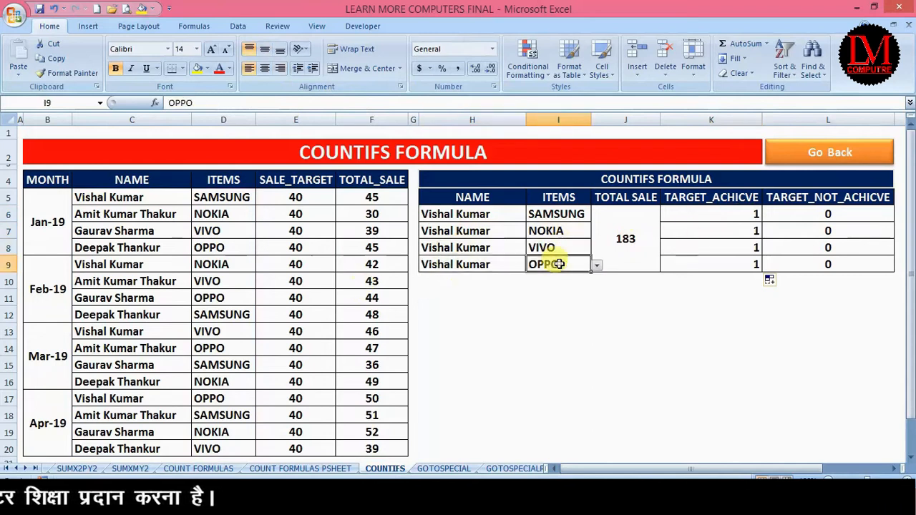
Step: Change the March VIVO total sale in F13 from 46 to 39
click(63, 337)
click(211, 327)
click(286, 329)
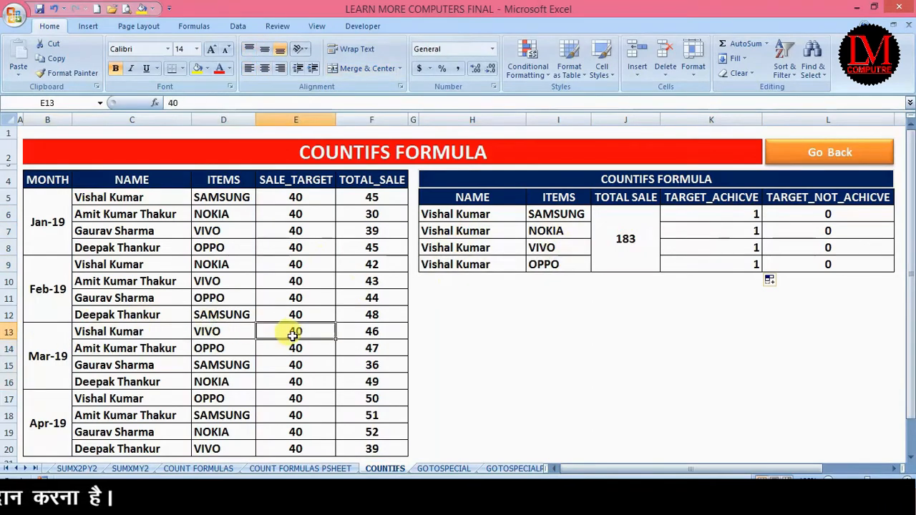
click(350, 330)
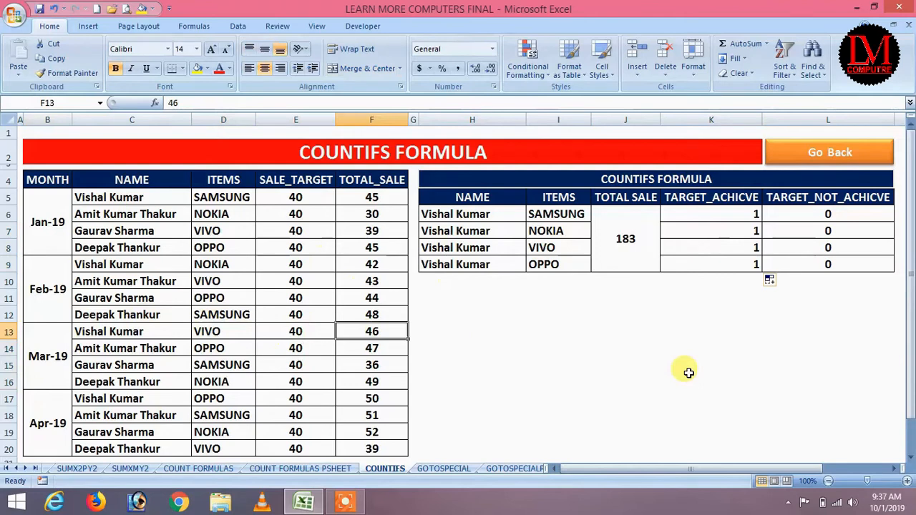
text(39)
key(Return)
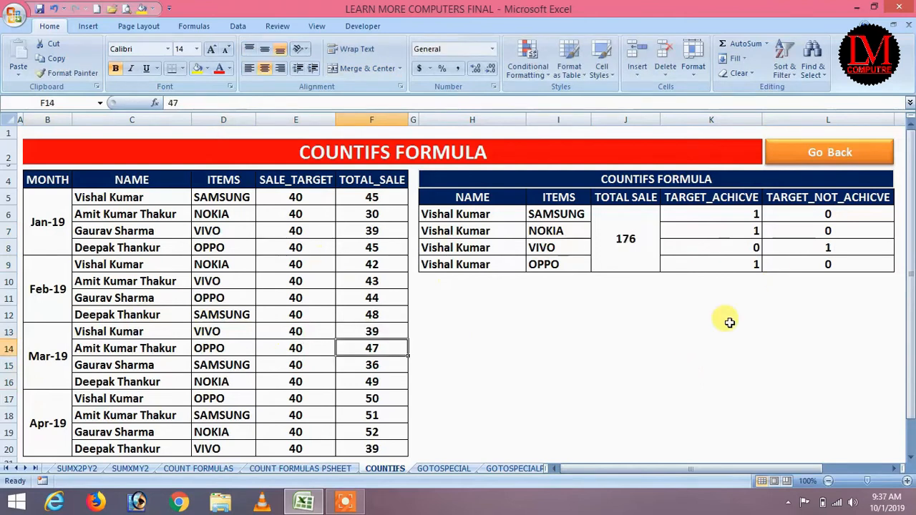
Step: Inspect the COUNTIFS results and select the TARGET_NOT_ACHICVE range L6:L9
click(746, 247)
click(841, 247)
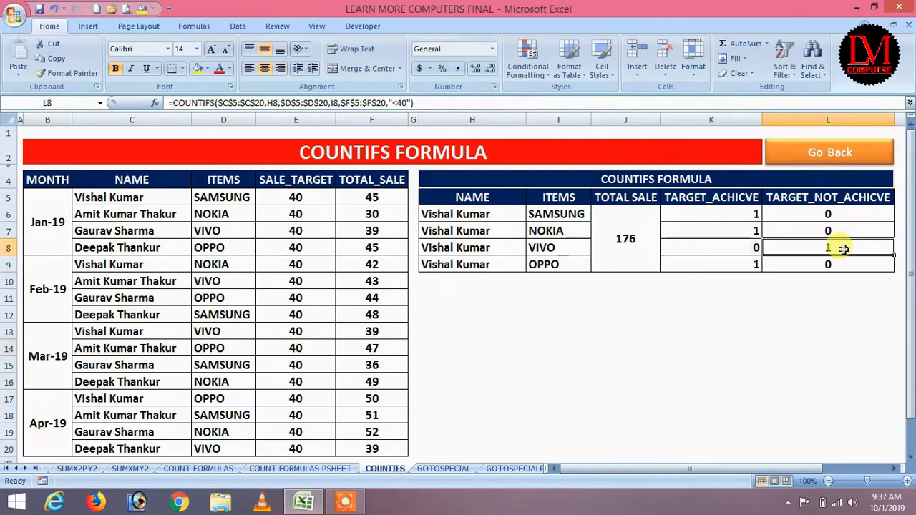
click(823, 345)
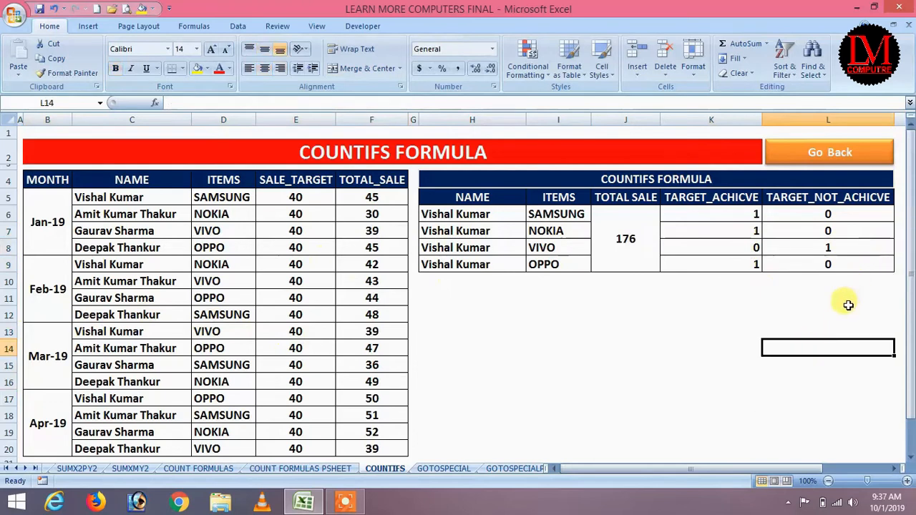
drag(828, 213, 840, 262)
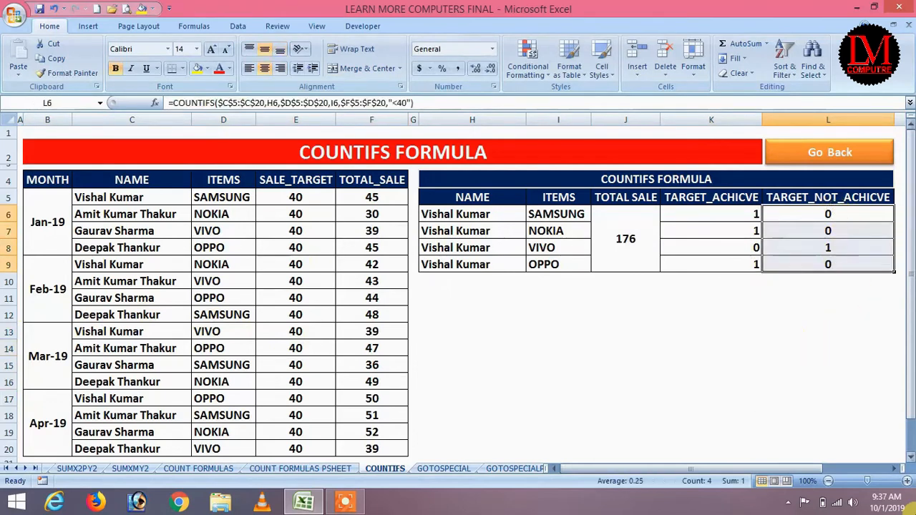
Step: Clear the old results in L6:L9 and select L6
key(Delete)
click(749, 321)
click(840, 217)
Step: Enter =COUNTIFS(C5:C20,H6,D5:D20,I6,F5:F20,"<40") in L6, returning 0
text(=co)
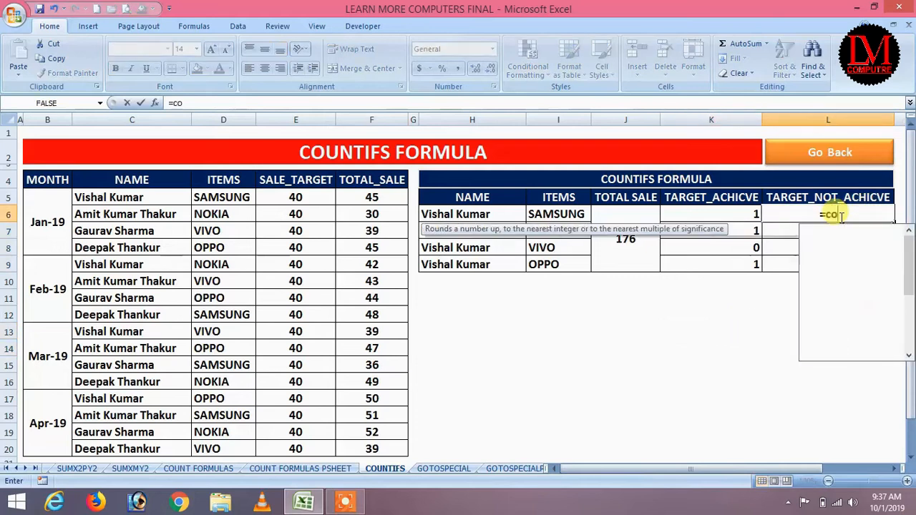
text(untifs()
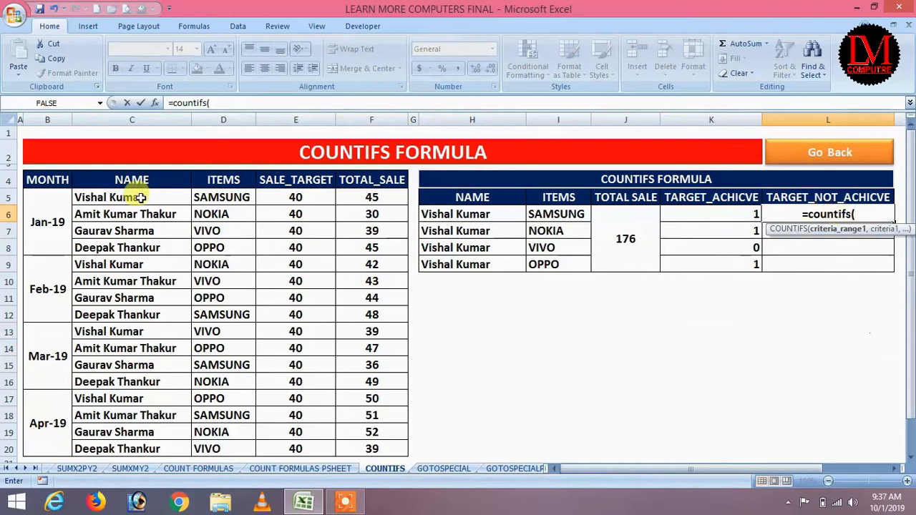
drag(139, 199, 144, 443)
text(,)
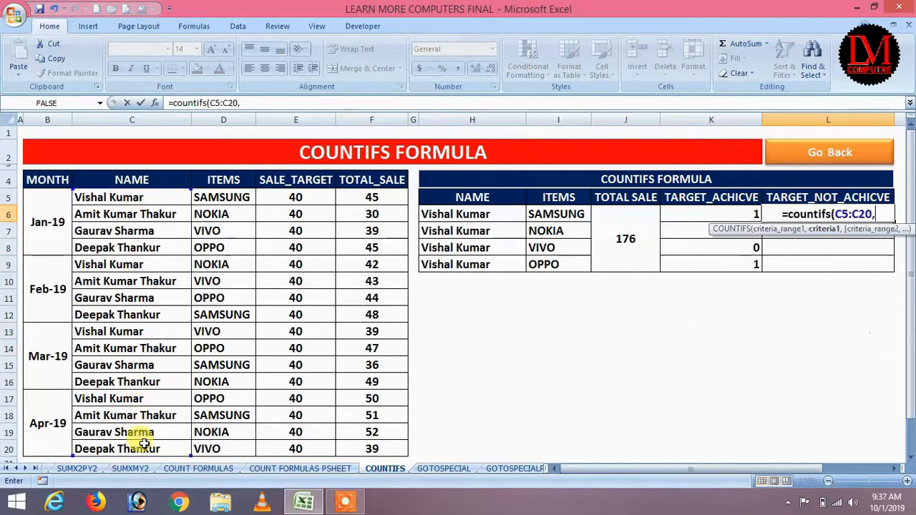
click(483, 213)
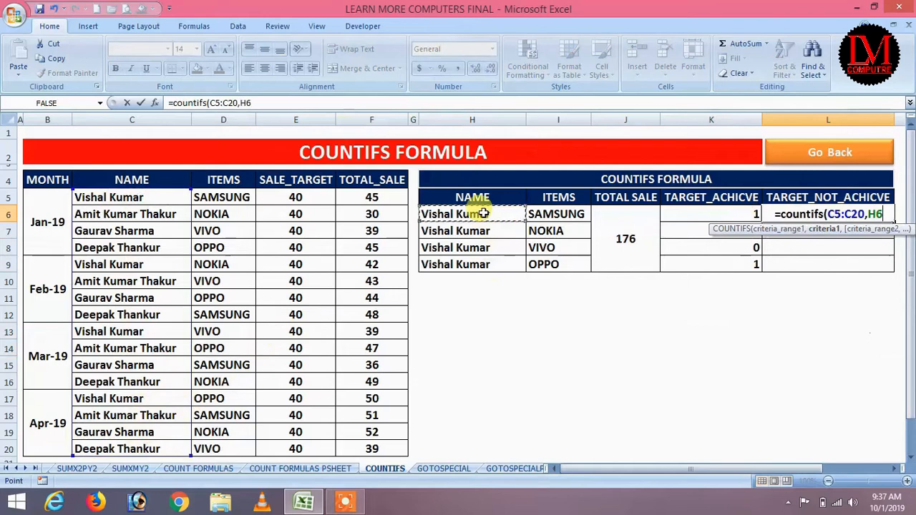
text(,)
drag(219, 198, 220, 447)
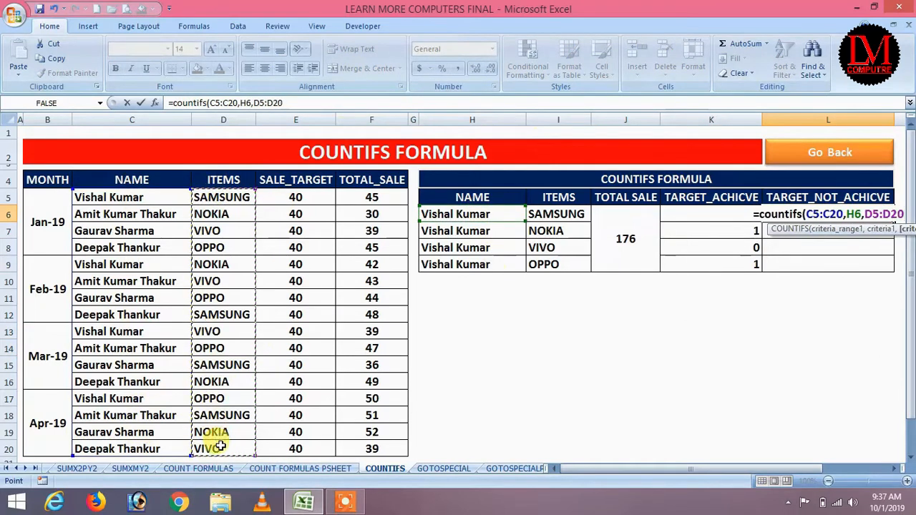
text(,)
click(558, 214)
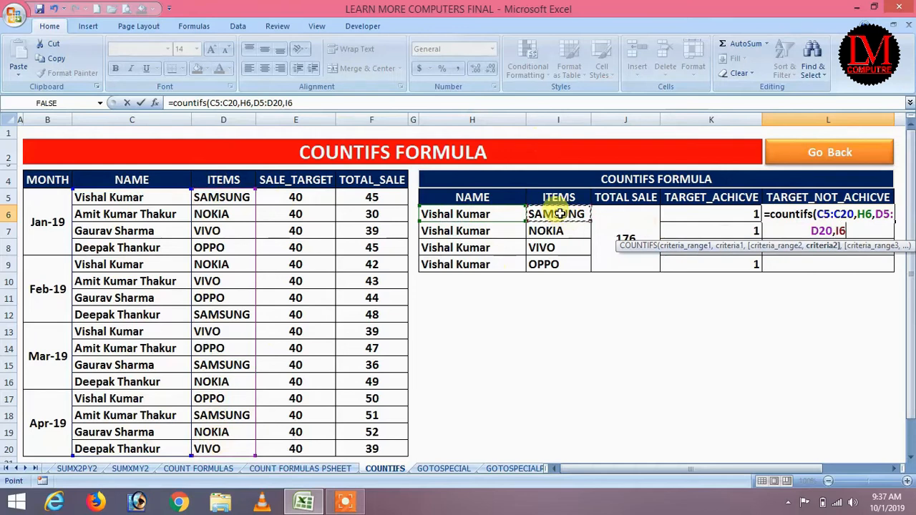
text(,)
drag(371, 198, 371, 444)
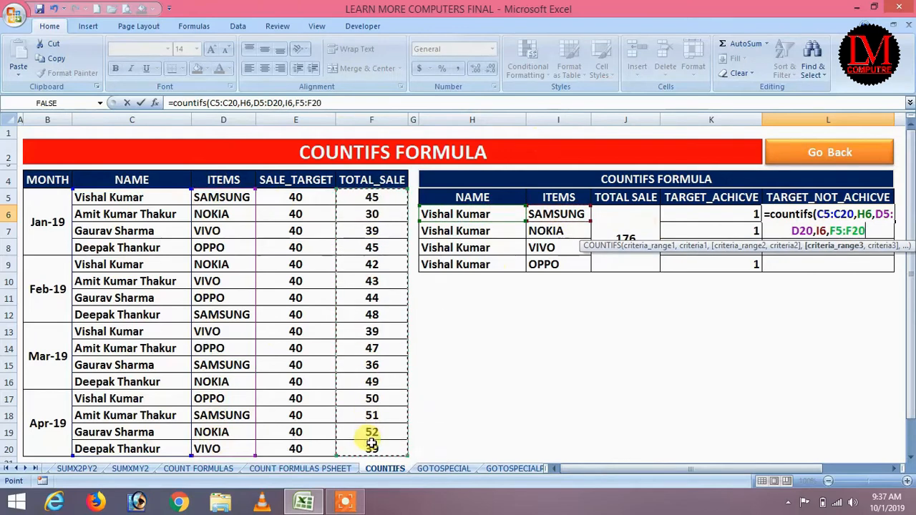
text(,"<)
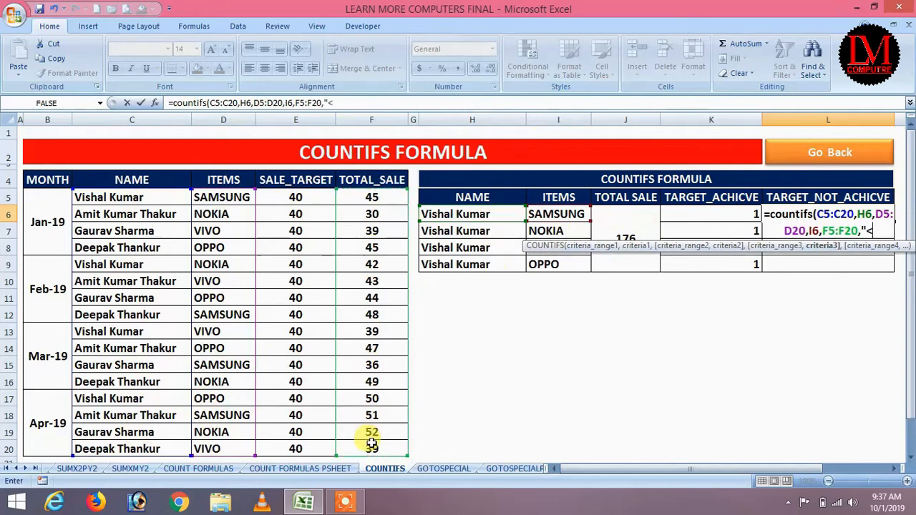
text(40"))
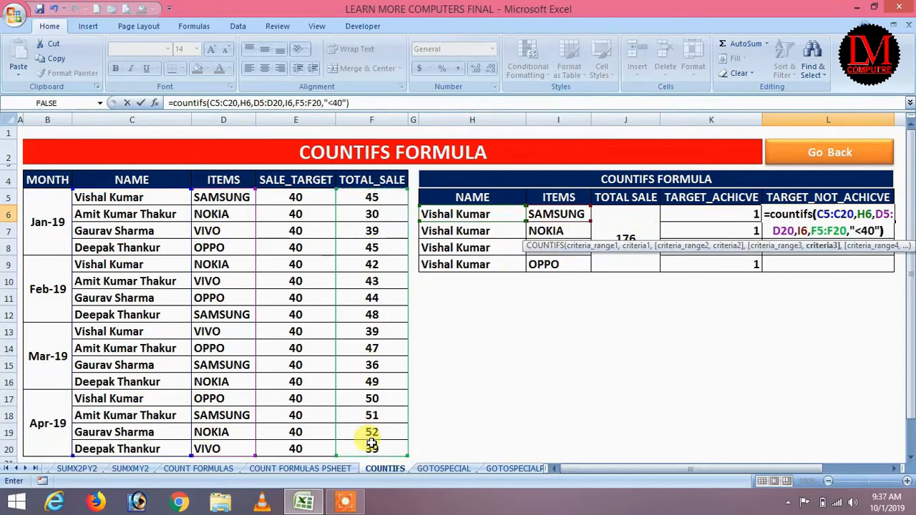
key(Return)
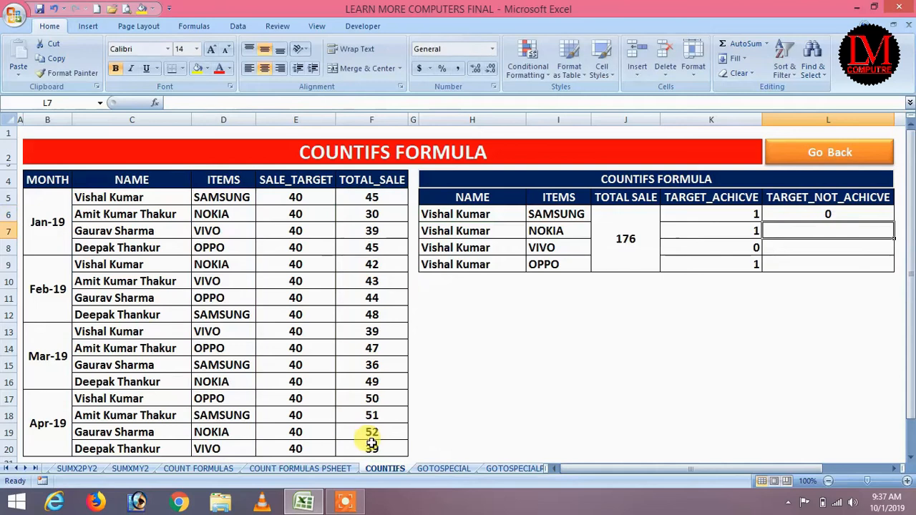
Step: Lock L6's COUNTIFS ranges as absolute: $C$5:$C$20, $D$5:$D$20 and $F$5:$F$20
click(798, 213)
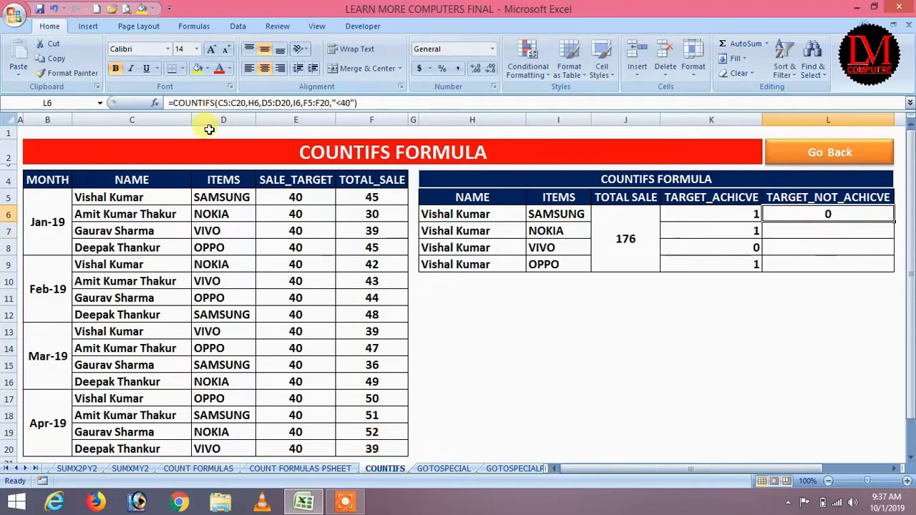
double_click(236, 103)
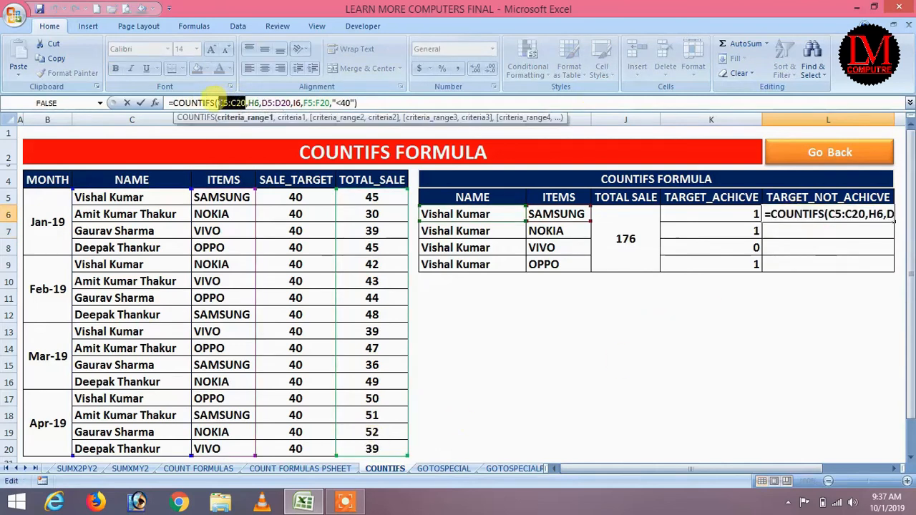
key(F4)
drag(312, 103, 280, 103)
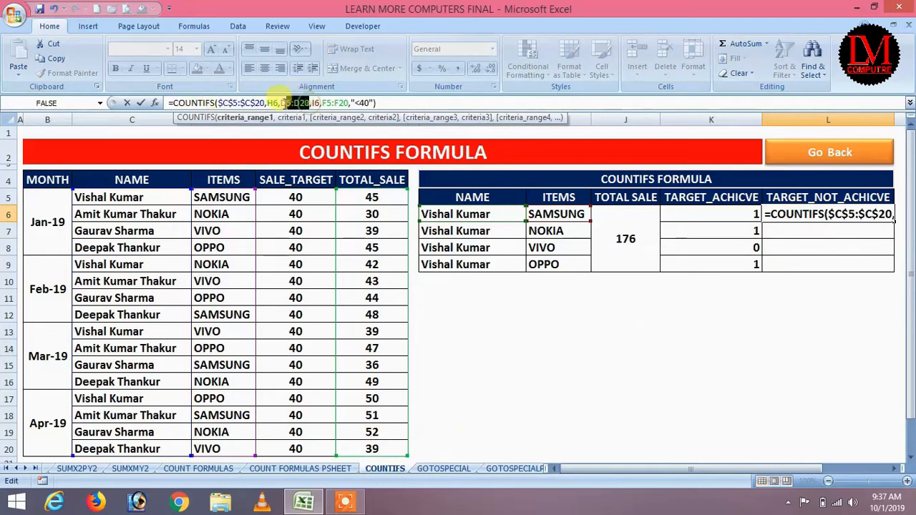
key(F4)
click(365, 103)
drag(366, 103, 336, 102)
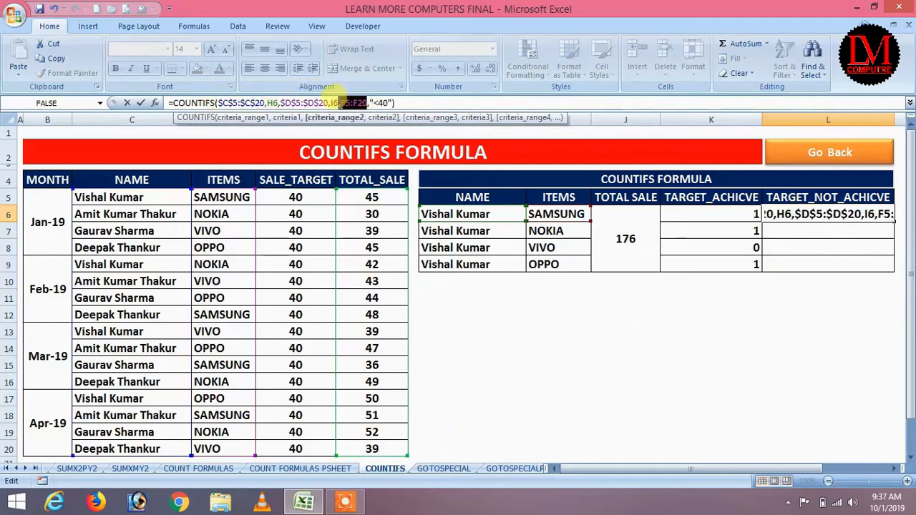
key(F4)
key(Return)
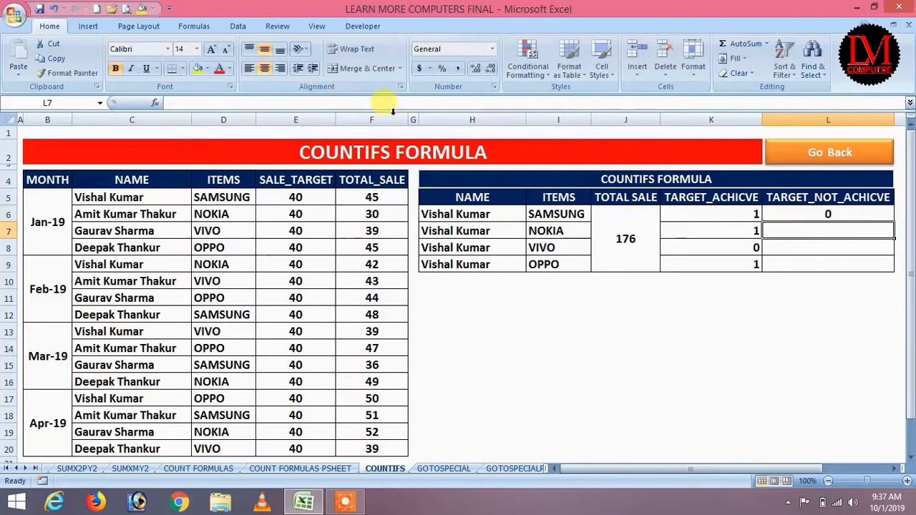
Step: Fill L6 down to L9, giving 0, 0, 1, 0, and check the L8 copy
click(830, 214)
drag(894, 222, 888, 269)
click(822, 248)
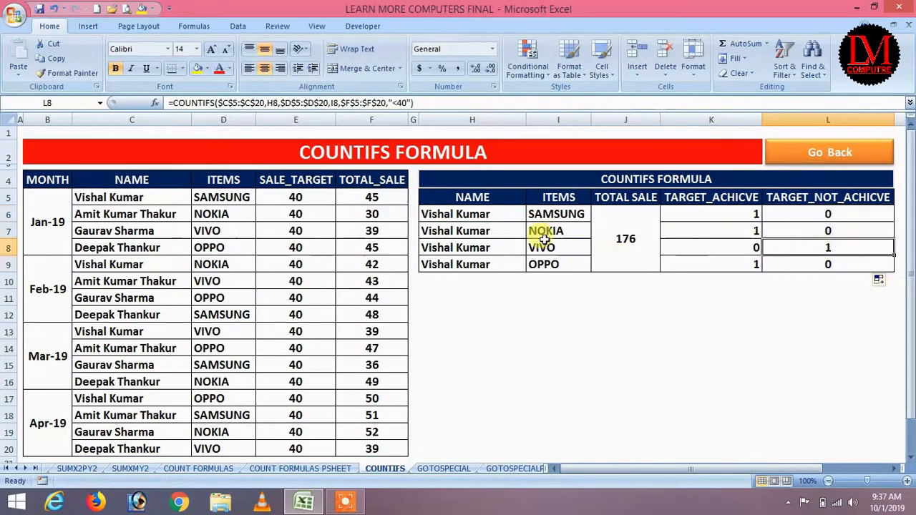
click(476, 214)
Step: Choose the third salesperson in all four H6:H9 dropdowns, bringing the total sale to 171
click(531, 215)
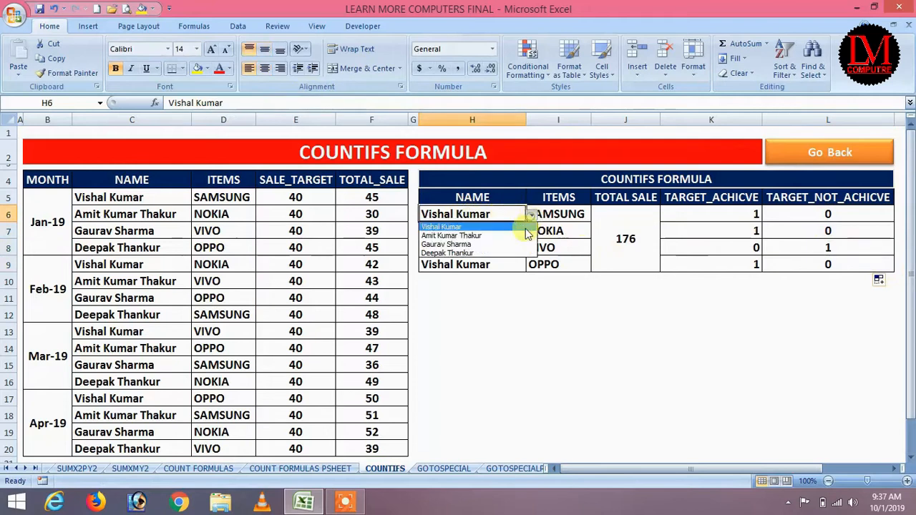
click(501, 244)
click(522, 229)
click(532, 231)
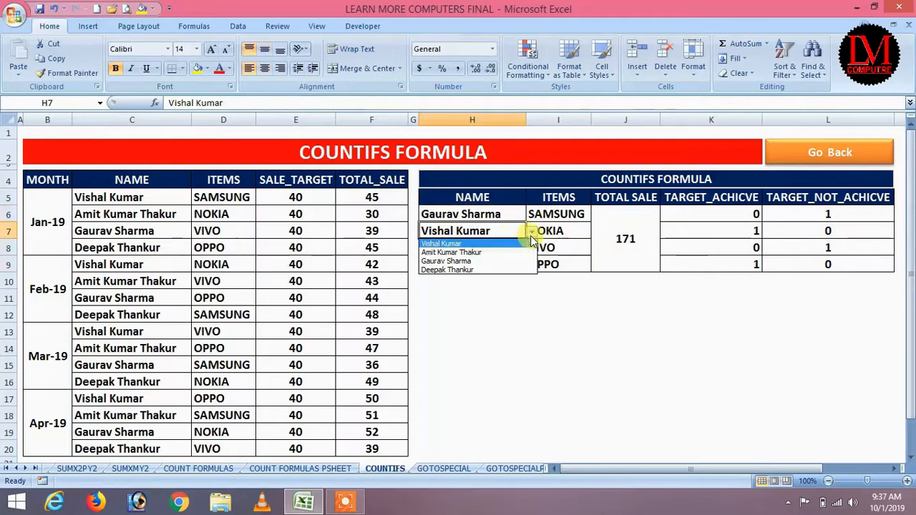
click(506, 262)
click(517, 247)
click(531, 249)
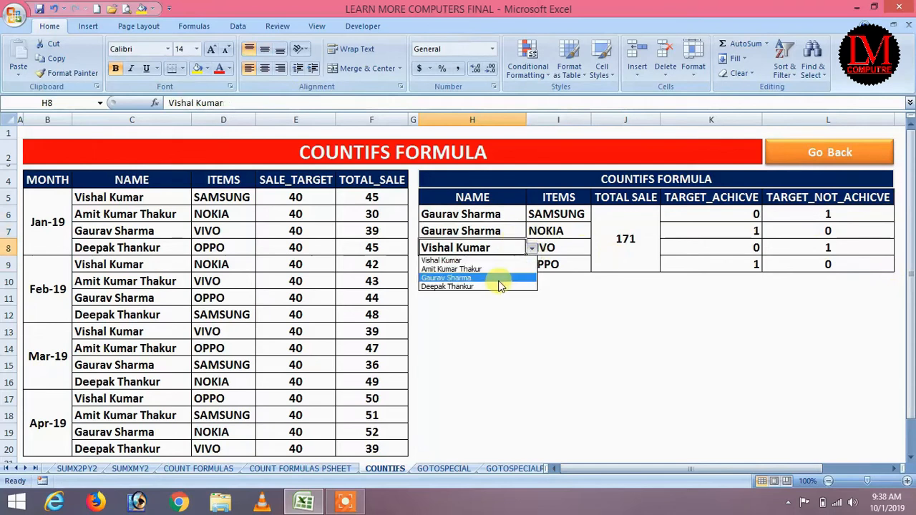
click(494, 278)
click(516, 265)
click(532, 264)
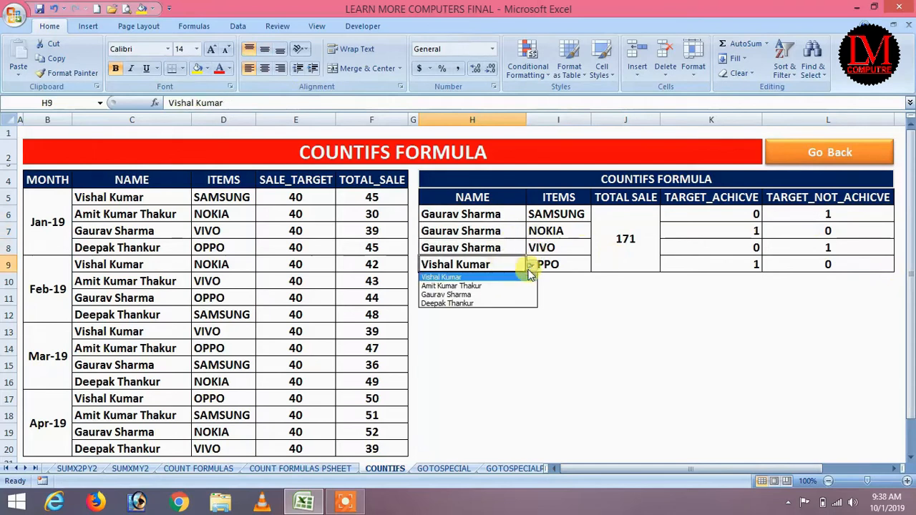
click(492, 295)
click(636, 315)
click(643, 245)
click(640, 329)
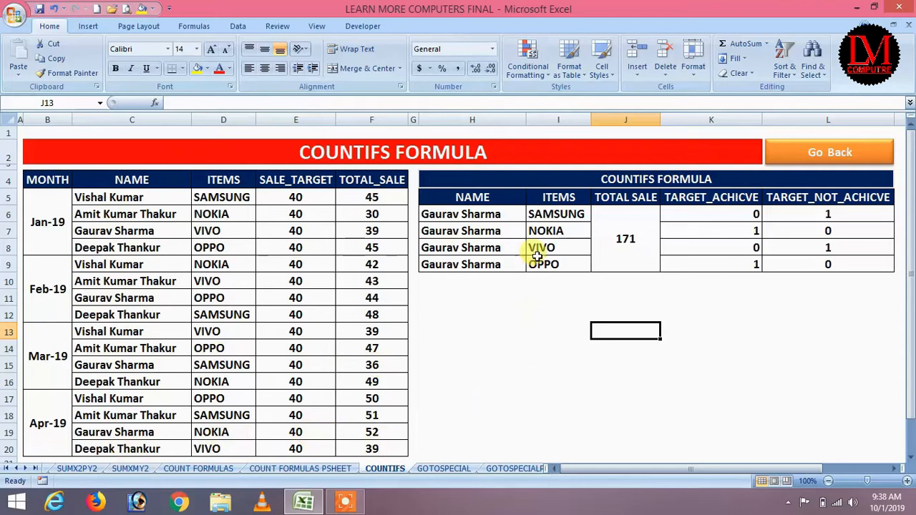
Step: Inspect the K7 formula, then follow the Go Back link toward the date-formulas sheet
click(740, 234)
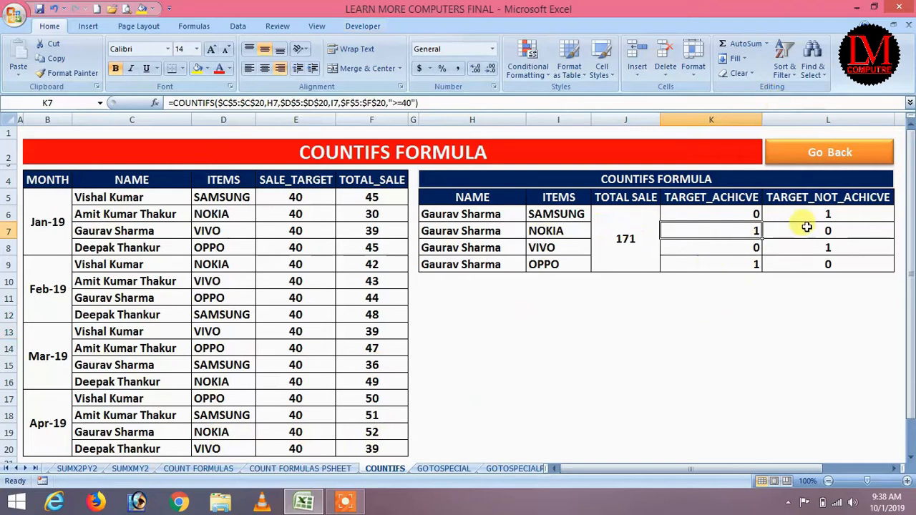
click(823, 153)
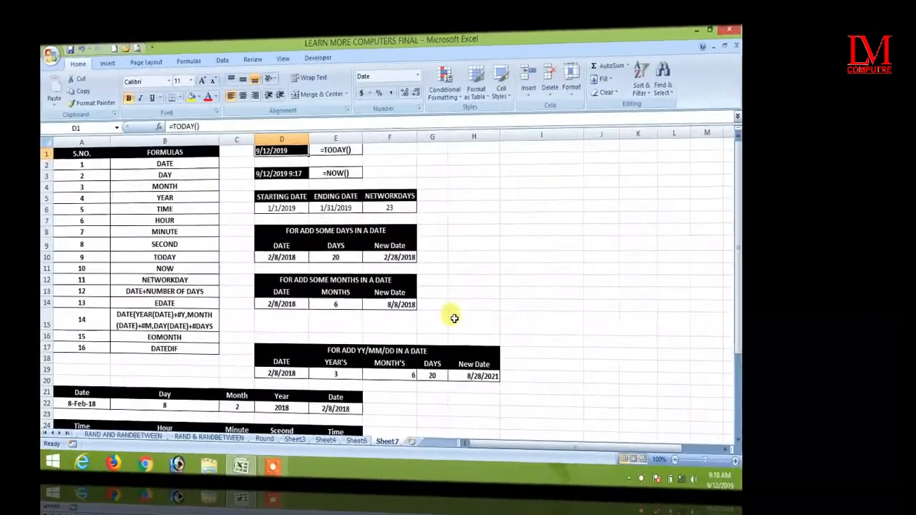
click(473, 244)
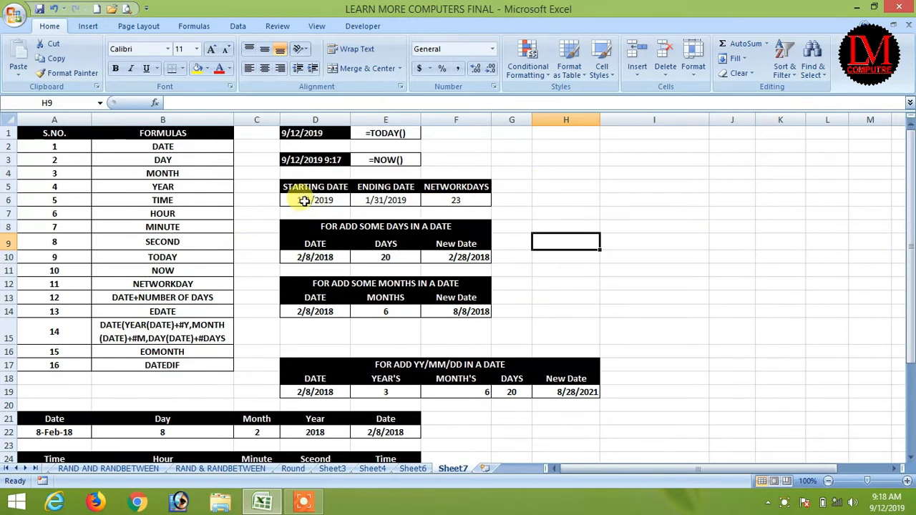
drag(301, 200, 423, 202)
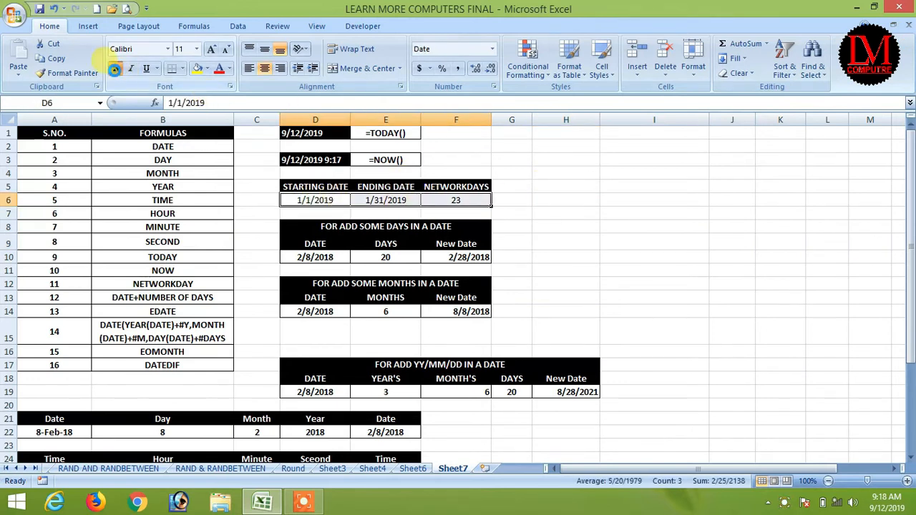
click(167, 228)
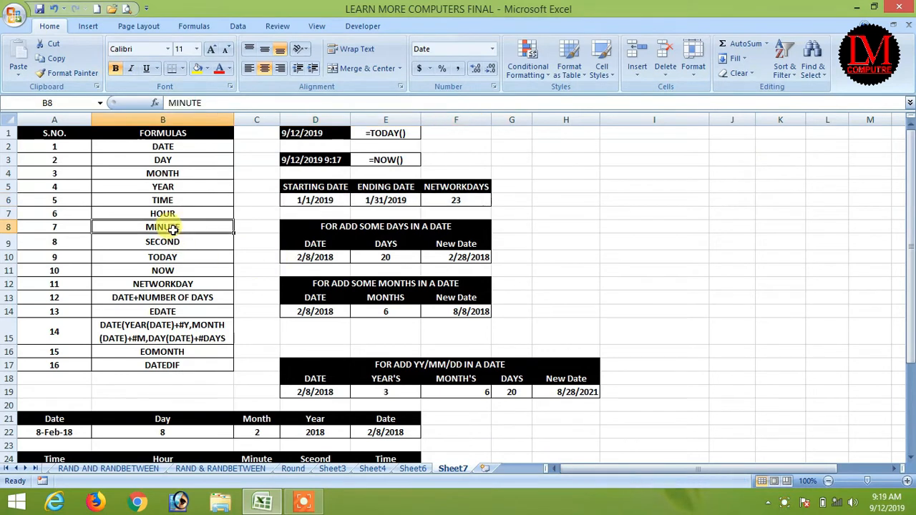
drag(51, 133, 166, 362)
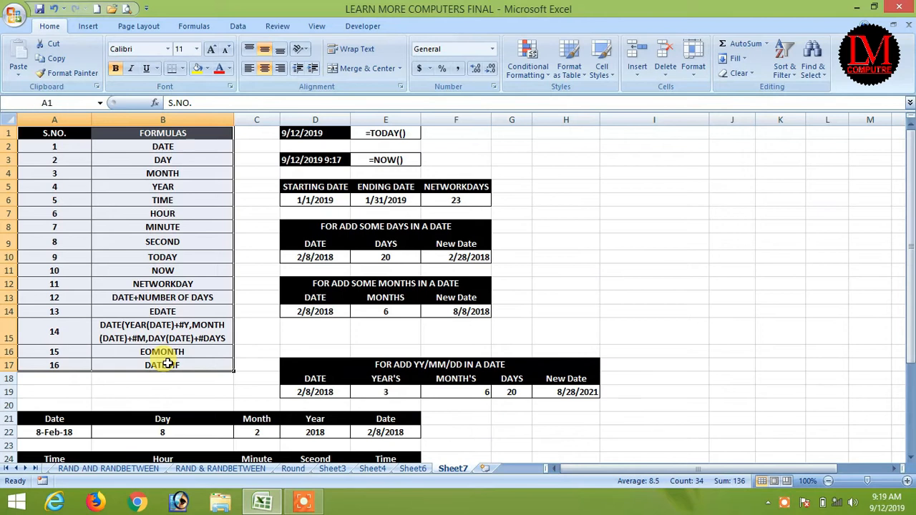
click(176, 240)
click(176, 187)
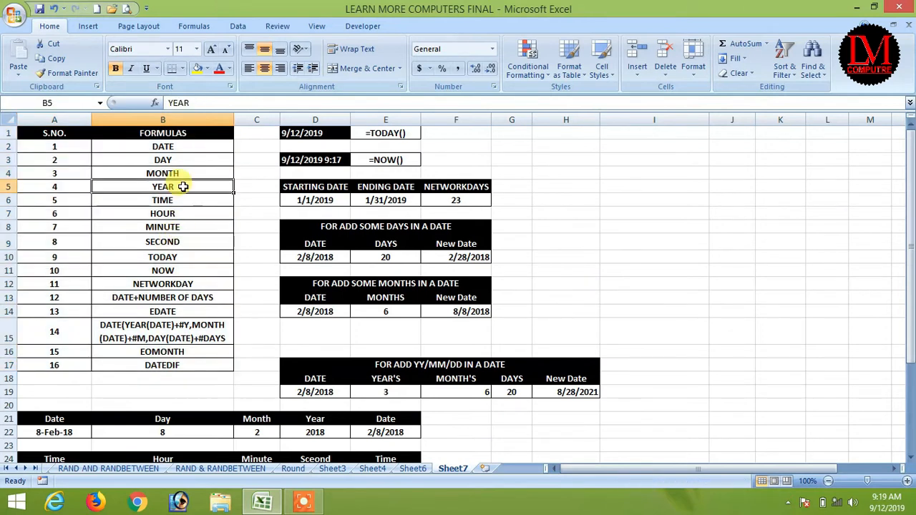
drag(175, 143, 172, 365)
click(183, 150)
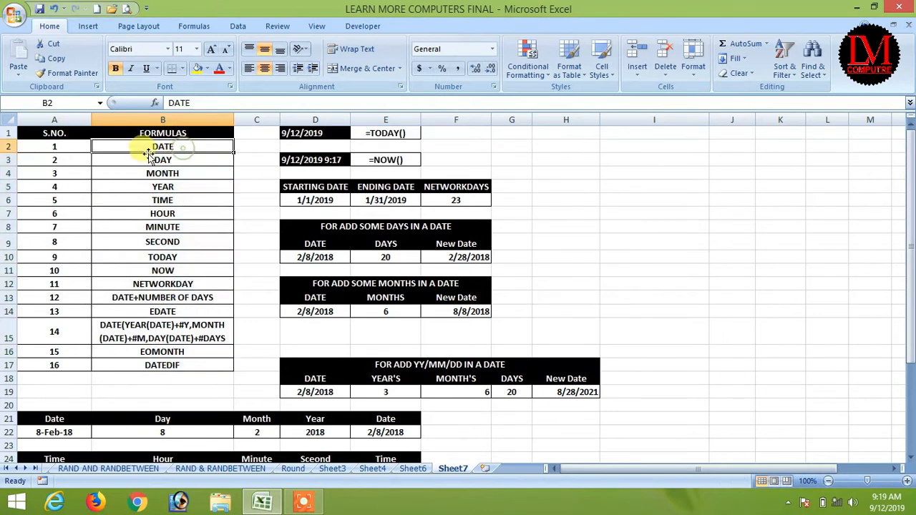
click(172, 172)
click(177, 185)
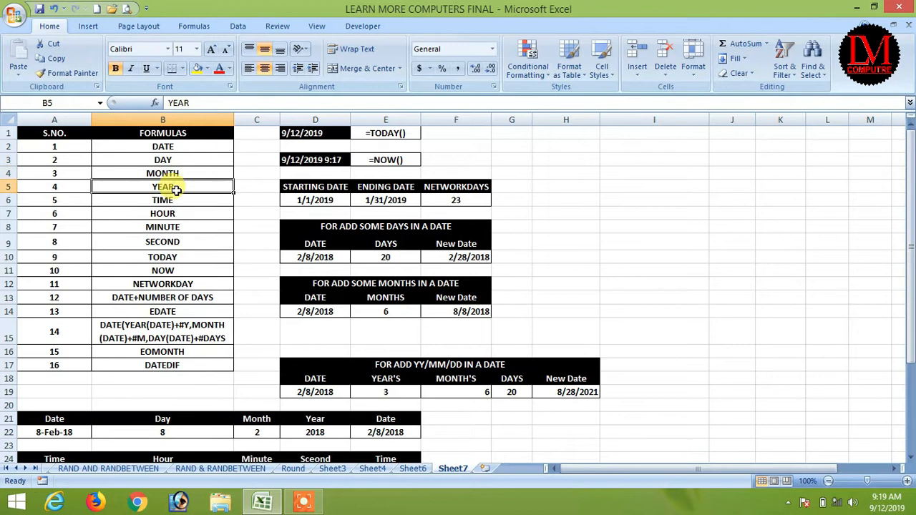
click(182, 200)
click(182, 211)
click(179, 227)
click(177, 243)
click(179, 258)
click(181, 271)
click(172, 286)
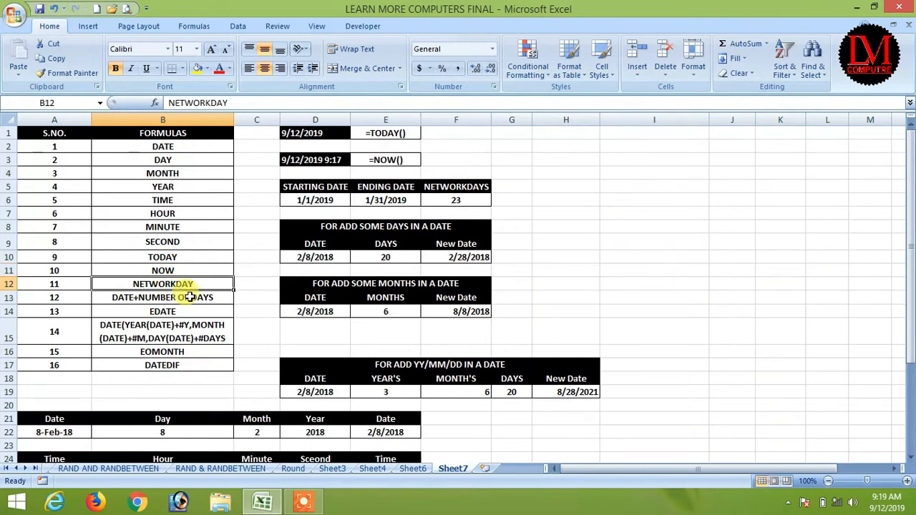
click(164, 299)
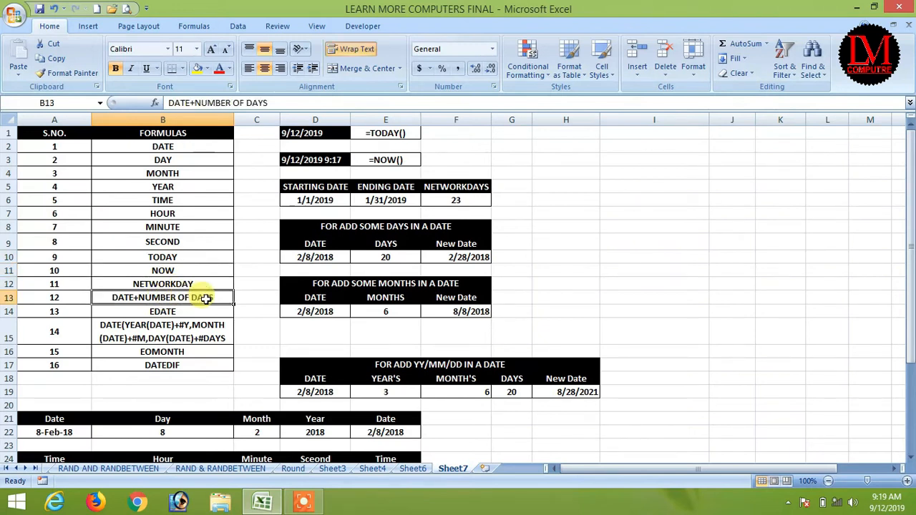
click(169, 314)
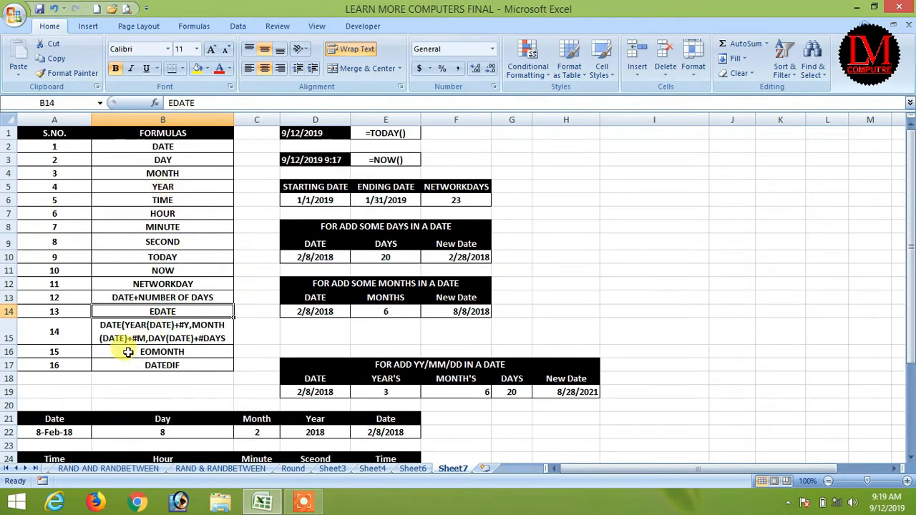
click(582, 145)
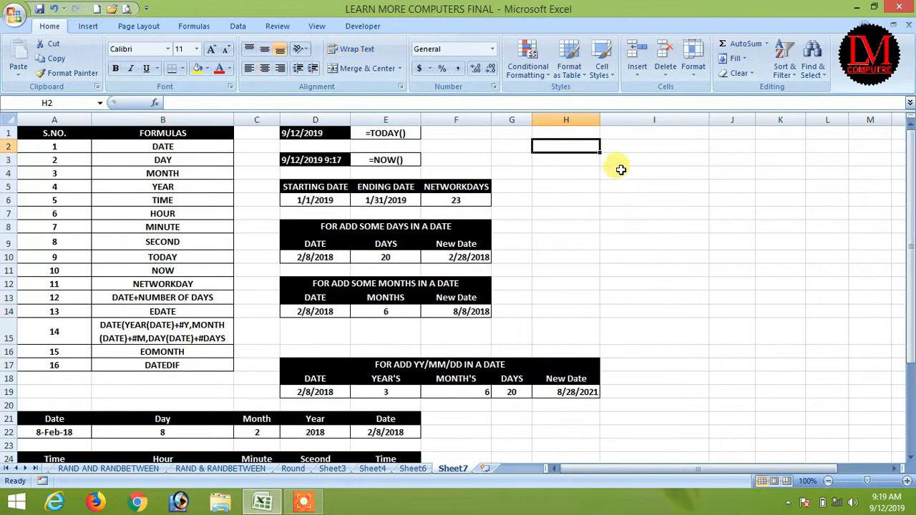
click(622, 134)
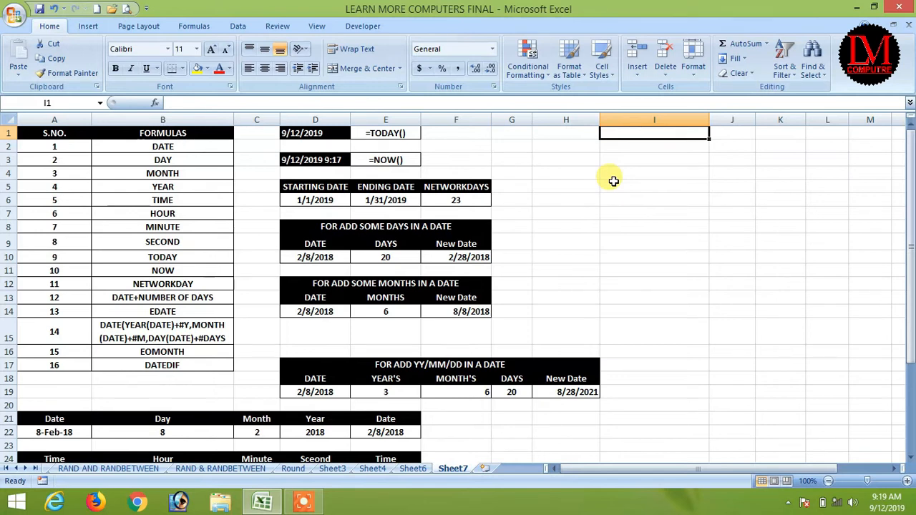
text(=tody)
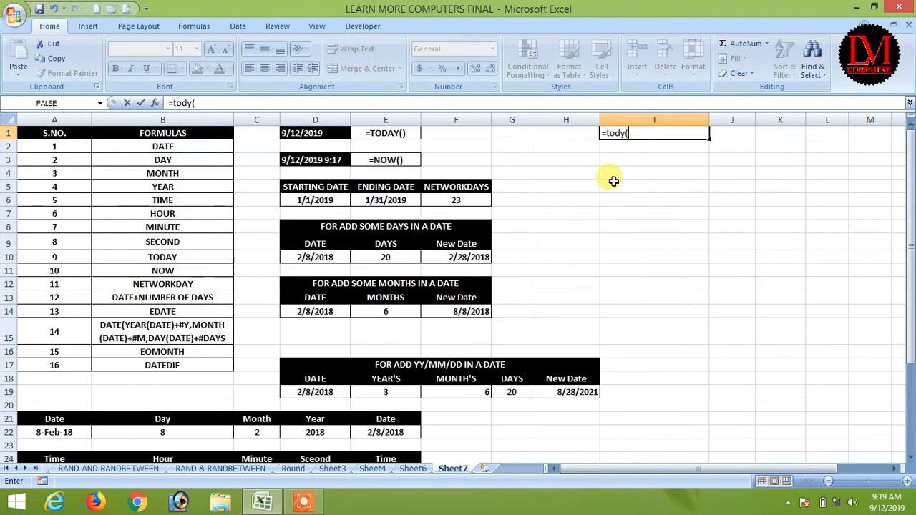
text(())
key(ctrl+Return)
text(=)
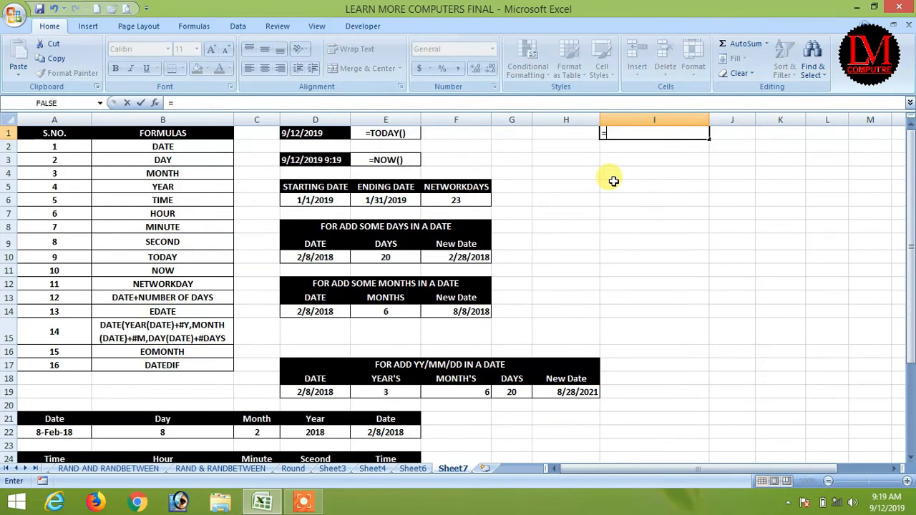
text(today()
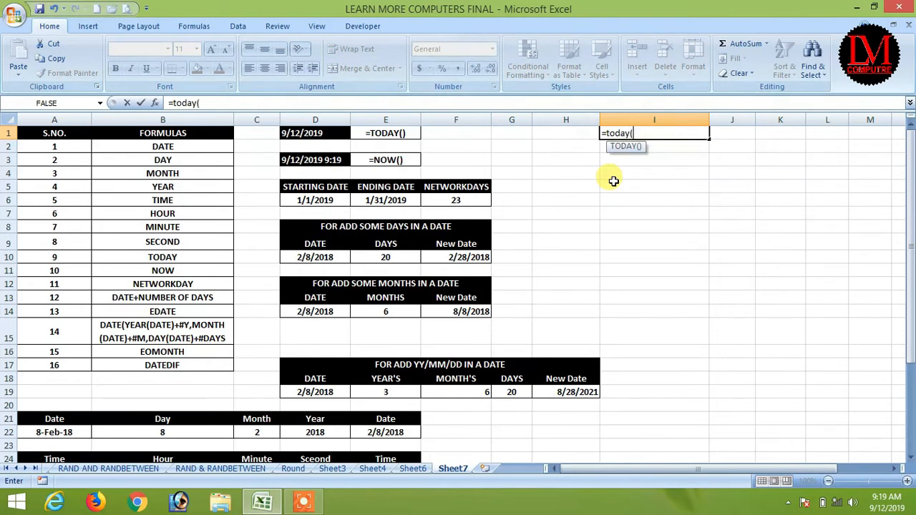
text())
key(ctrl+Return)
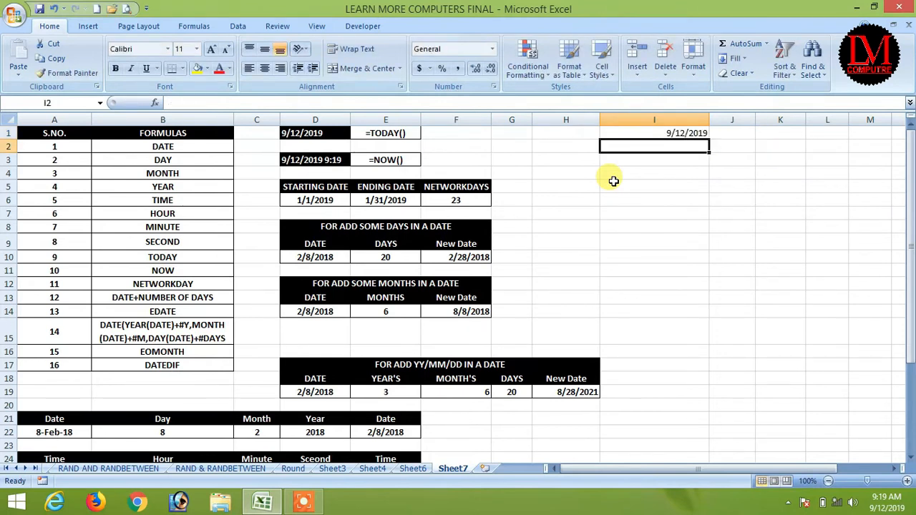
key(Return)
text(=now())
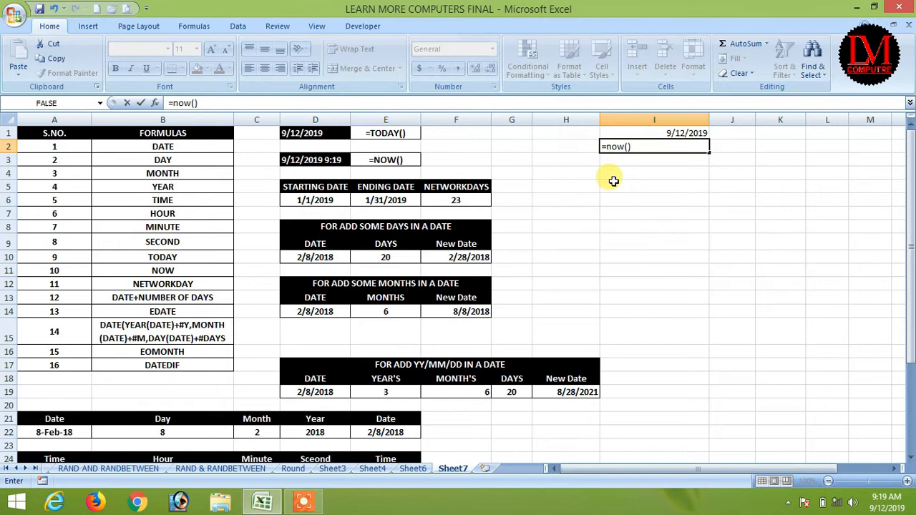
key(Return)
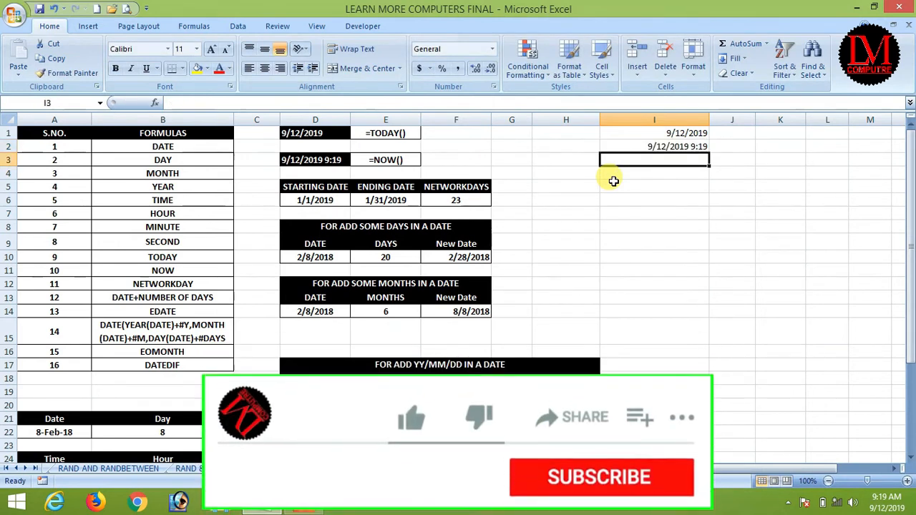
key(Up)
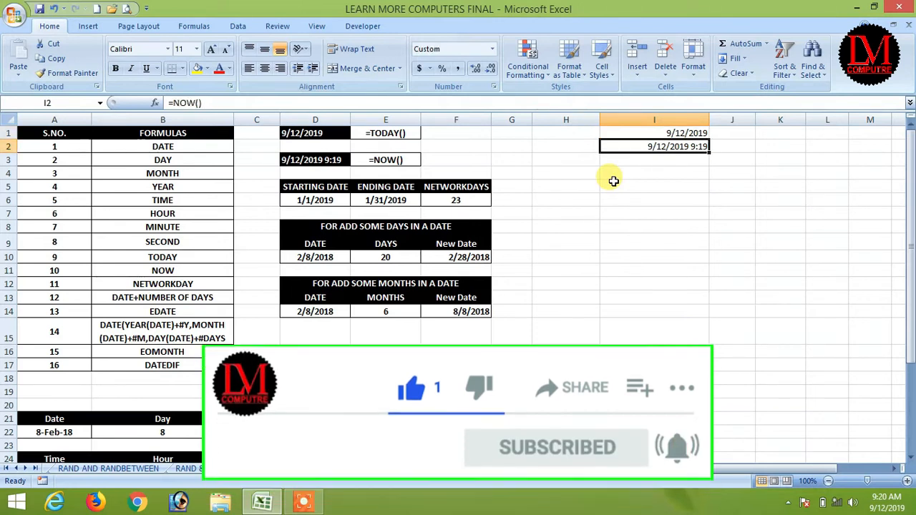
key(Up)
key(Down)
key(Up)
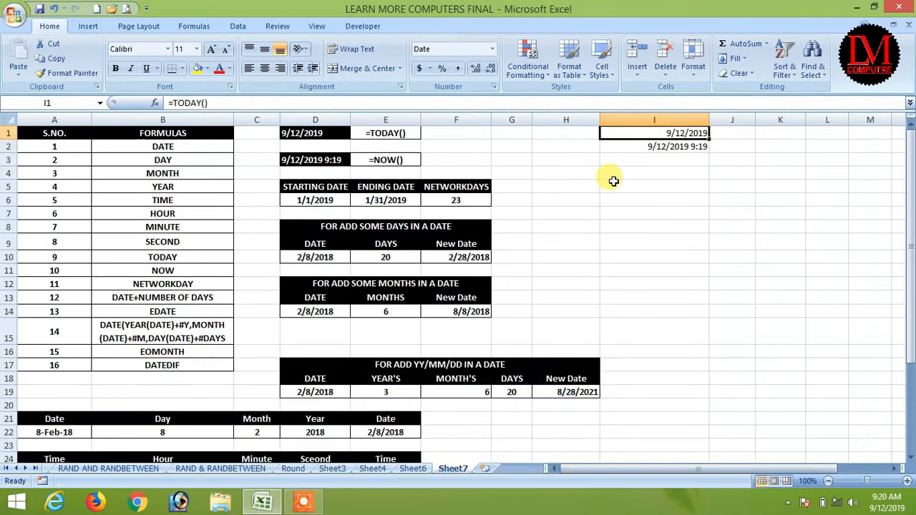
key(Down)
key(Up)
key(Down)
key(Up)
key(shift+Down)
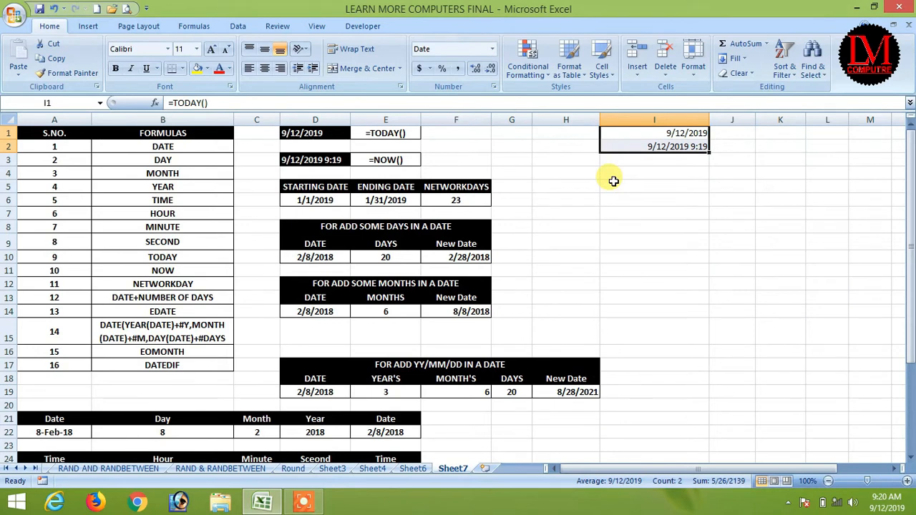
key(ctrl+1)
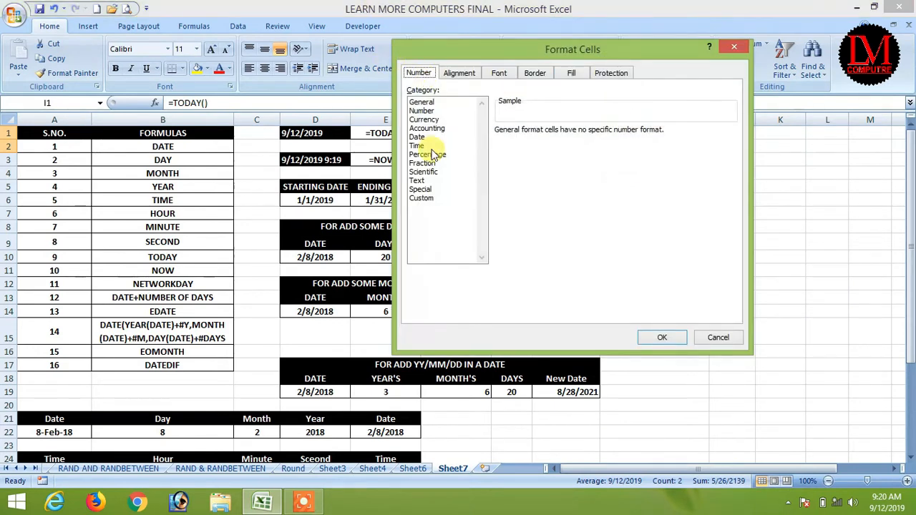
click(419, 137)
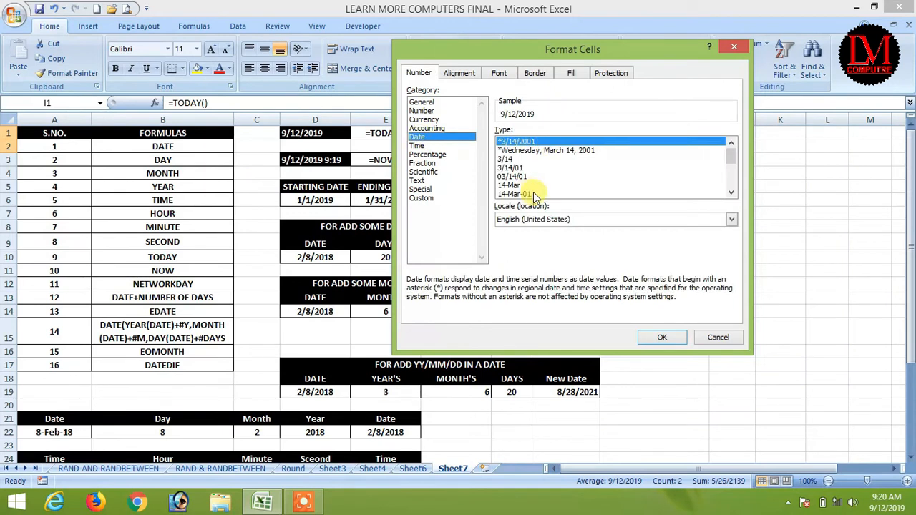
click(536, 150)
click(653, 336)
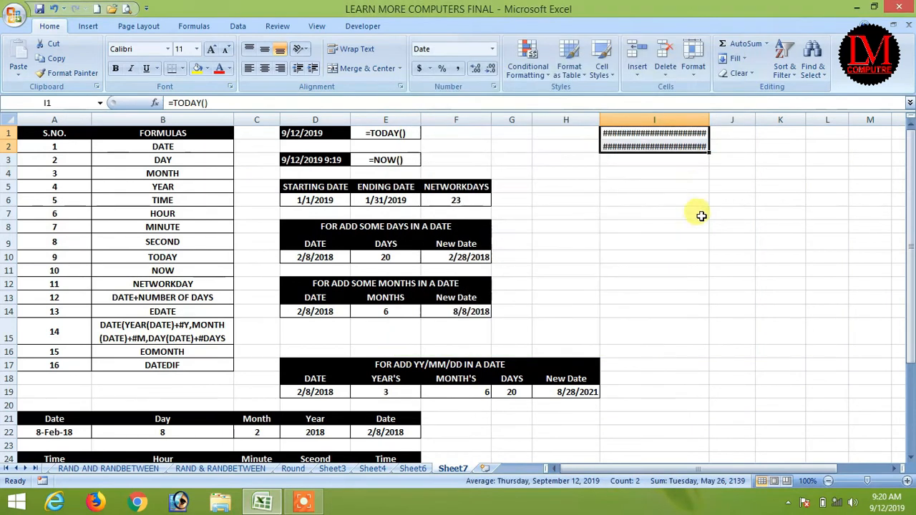
double_click(709, 120)
click(691, 200)
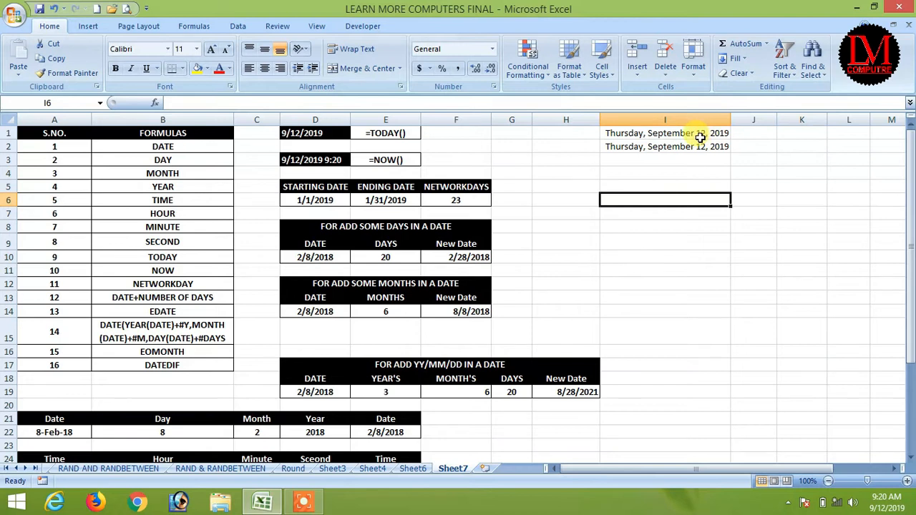
key(ctrl+z)
key(Delete)
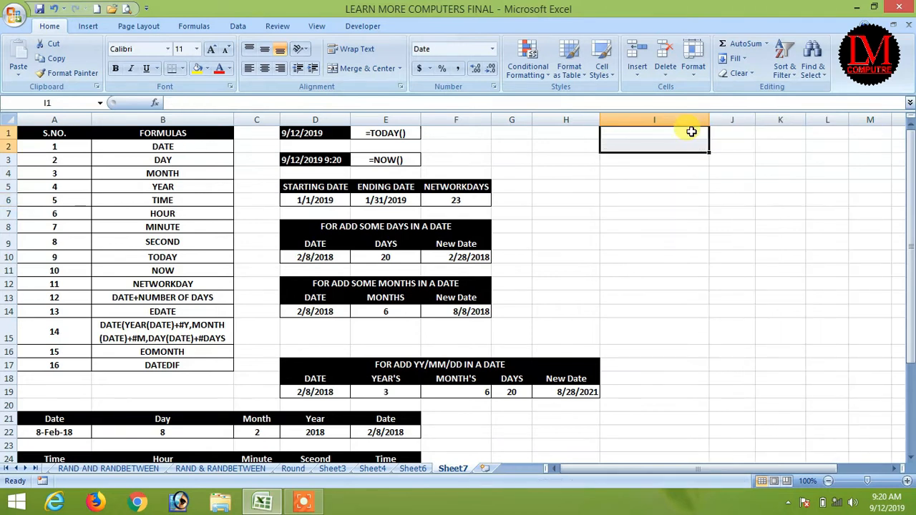
Step: Narrow column I and widen column J slightly
click(673, 172)
drag(709, 119, 731, 121)
click(707, 200)
Step: Enter today's date in J2 as a fixed value with Ctrl+;, re-entering it once
click(694, 147)
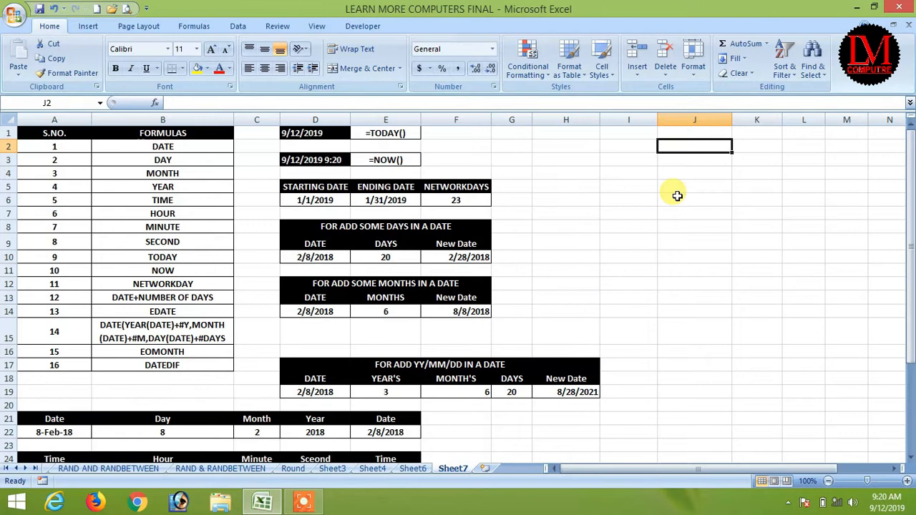
key(ctrl+semicolon)
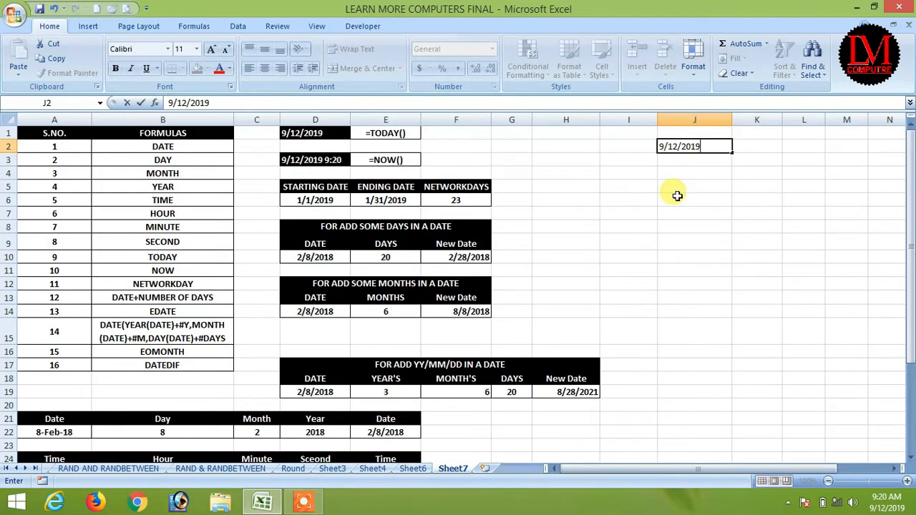
key(Return)
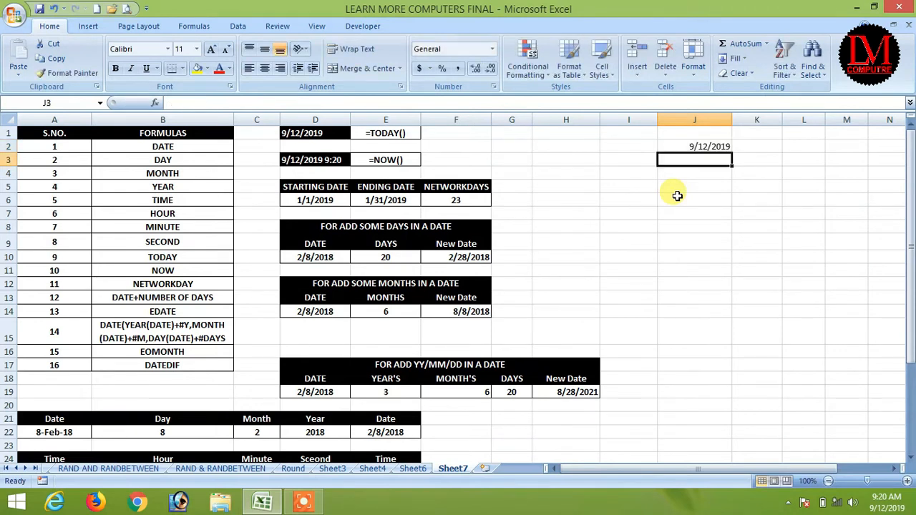
key(Up)
key(Down)
key(Up)
key(Delete)
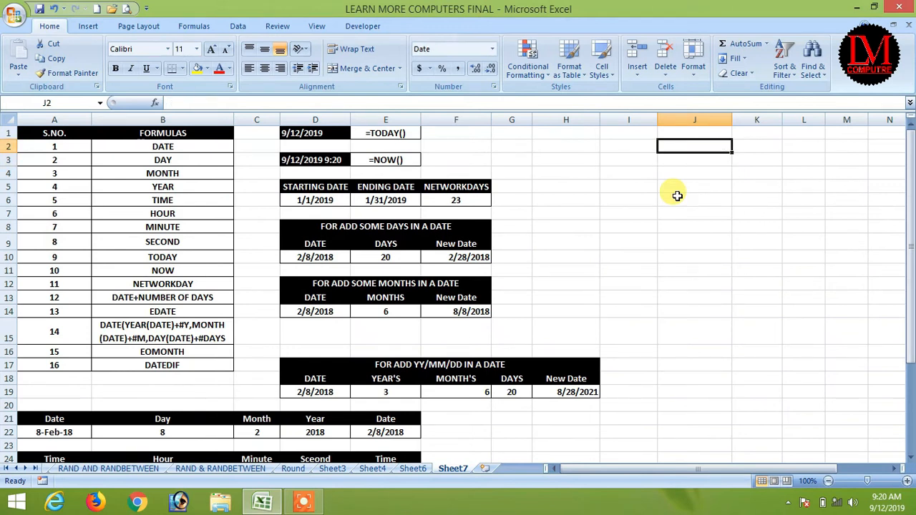
key(ctrl+semicolon)
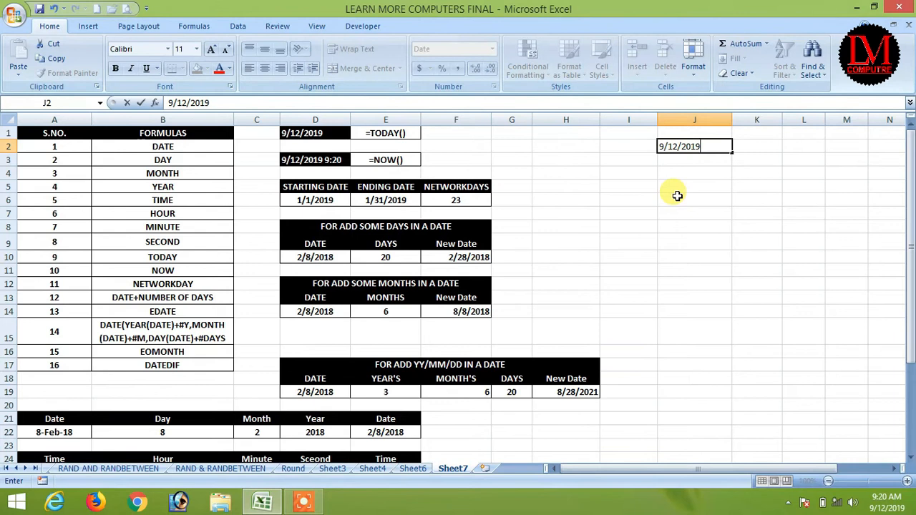
click(678, 198)
Step: Insert the current time in J4, then delete the date and time from column J
click(692, 172)
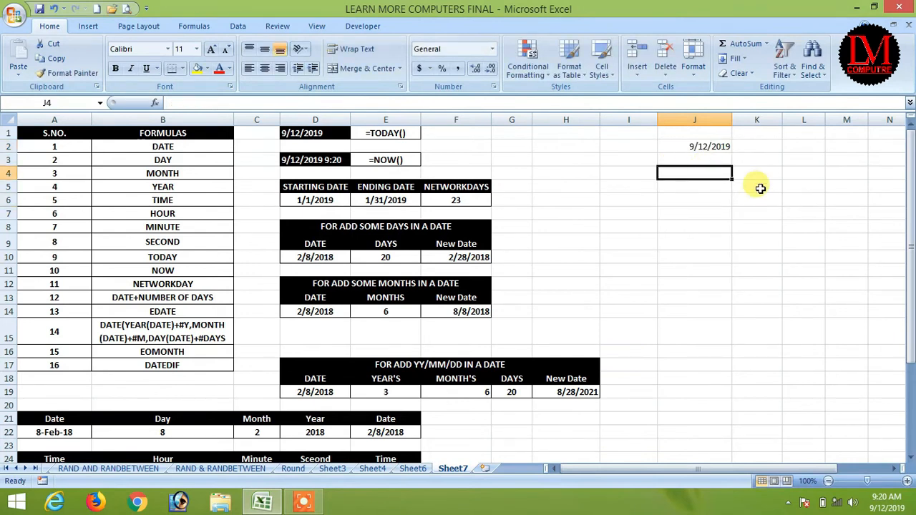
key(ctrl+shift+semicolon)
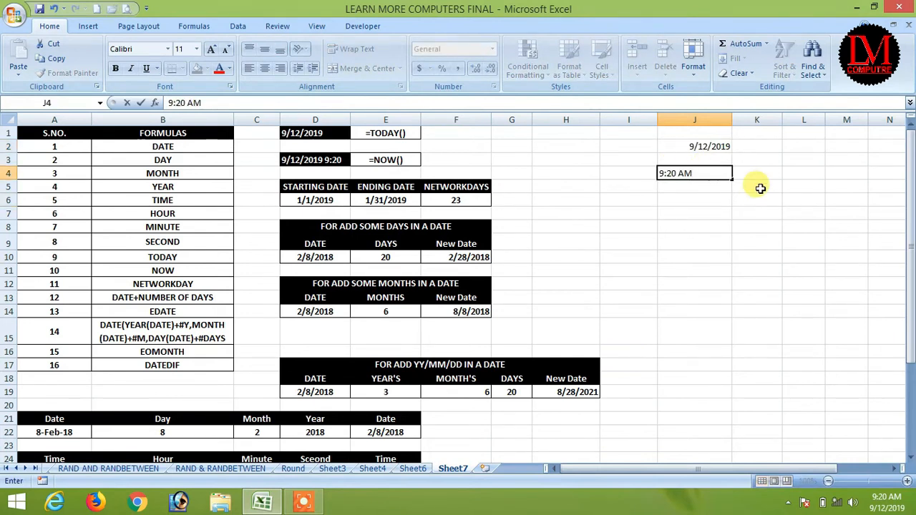
key(Return)
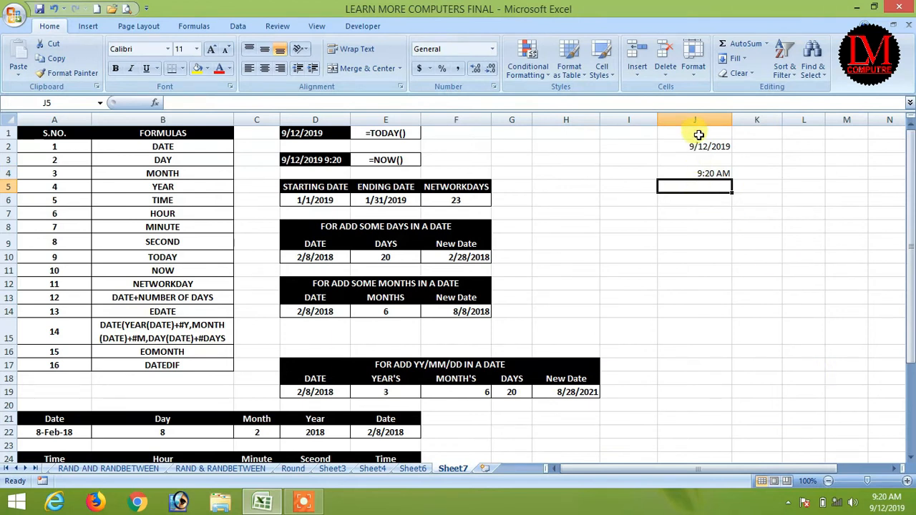
drag(691, 143, 710, 174)
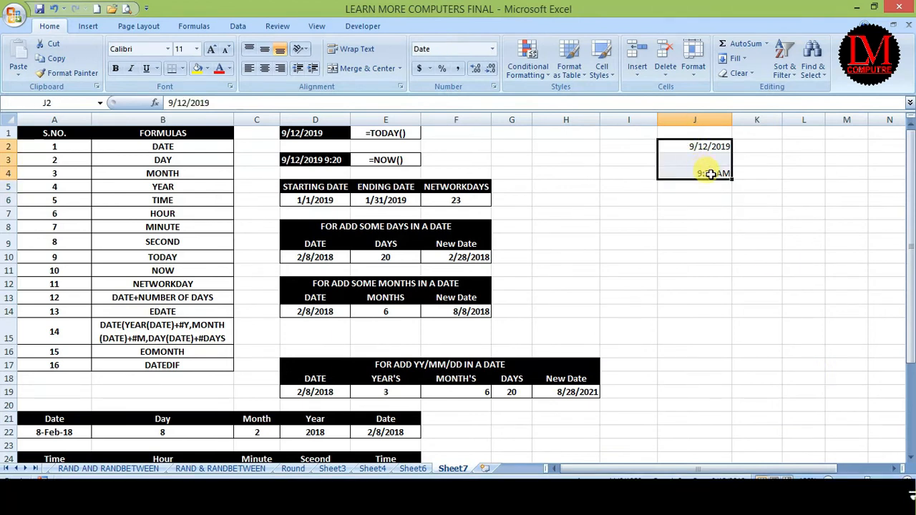
key(Delete)
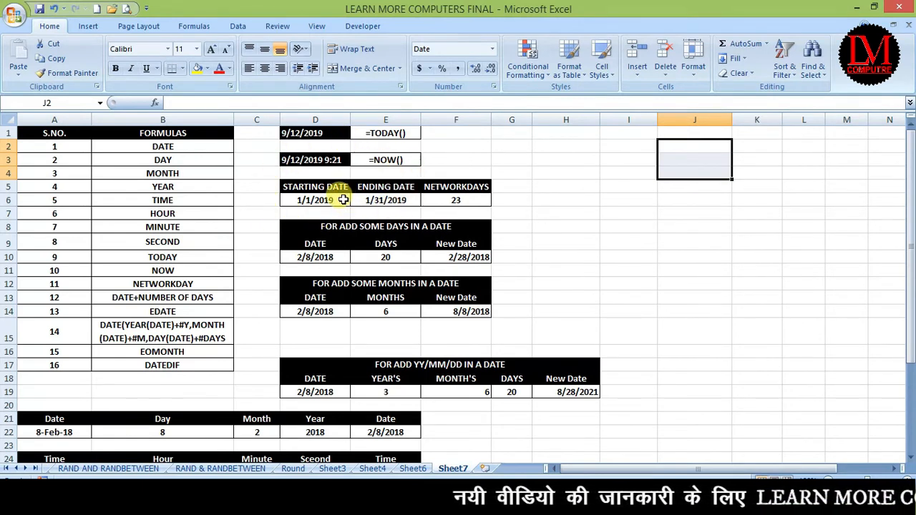
Step: Point out the NETWORKDAYS table's start date, end date and result columns
mouse_move(322, 187)
mouse_down()
mouse_move(468, 197)
mouse_move(311, 201)
mouse_up()
drag(374, 188, 370, 200)
drag(460, 193, 473, 190)
click(604, 199)
click(608, 198)
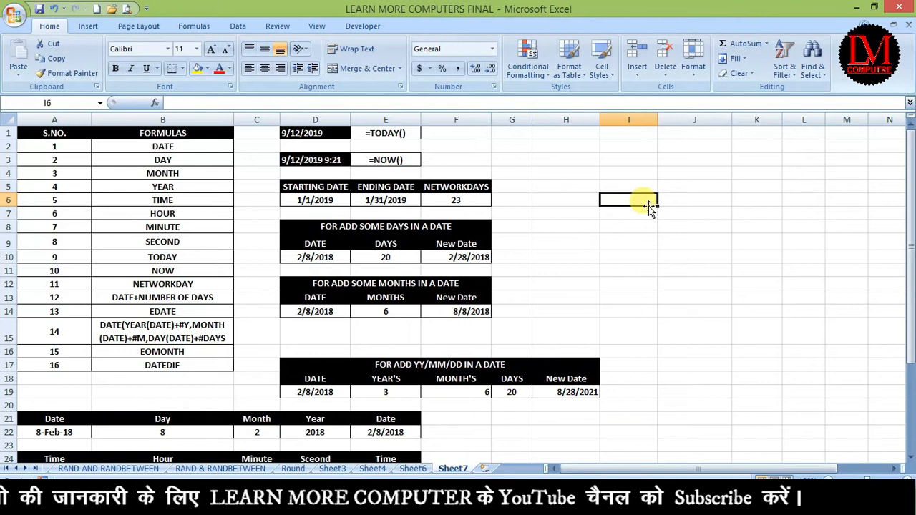
Step: Delete the result in F6, keeping the 1/1/2019 and 1/31/2019 dates
key(Left)
key(Left)
key(Left)
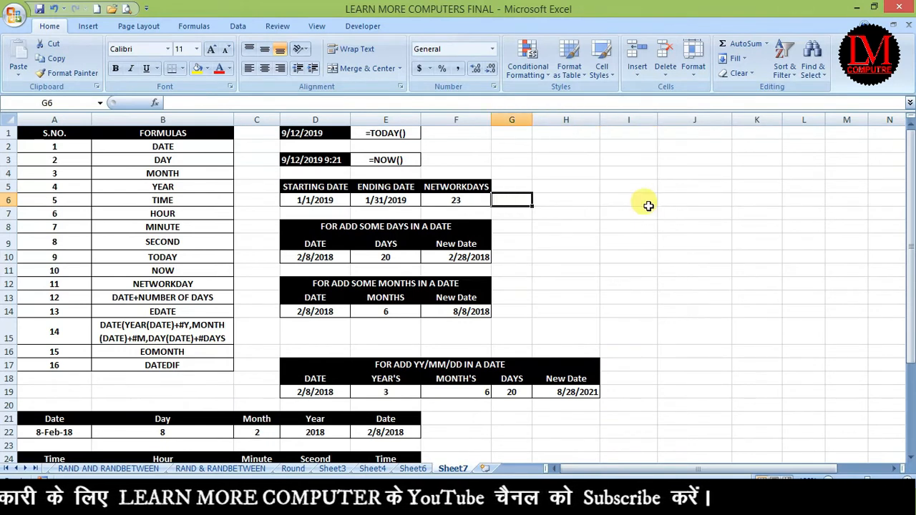
key(Delete)
key(Left)
key(Left)
key(Left)
key(Right)
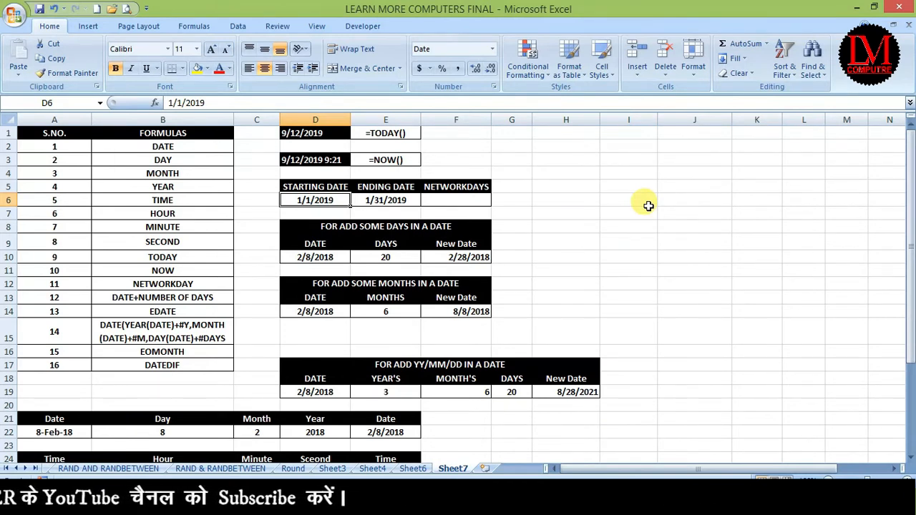
key(Right)
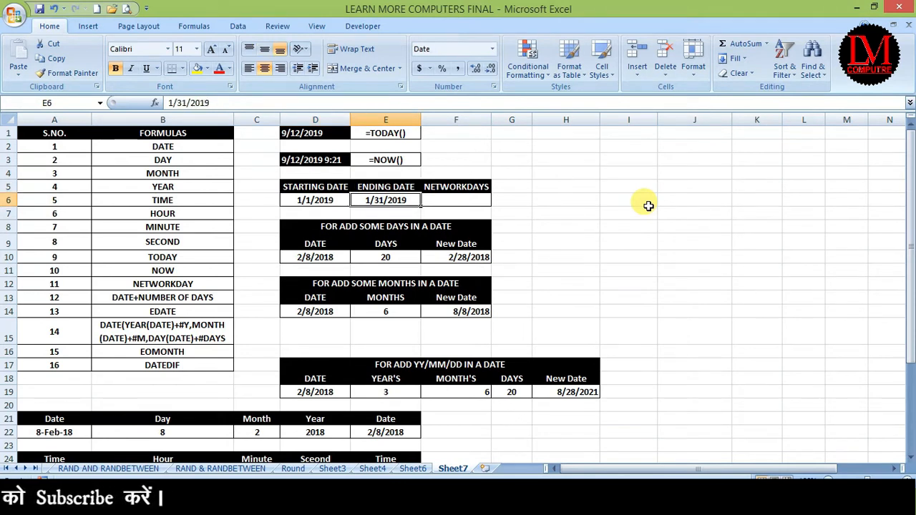
key(Right)
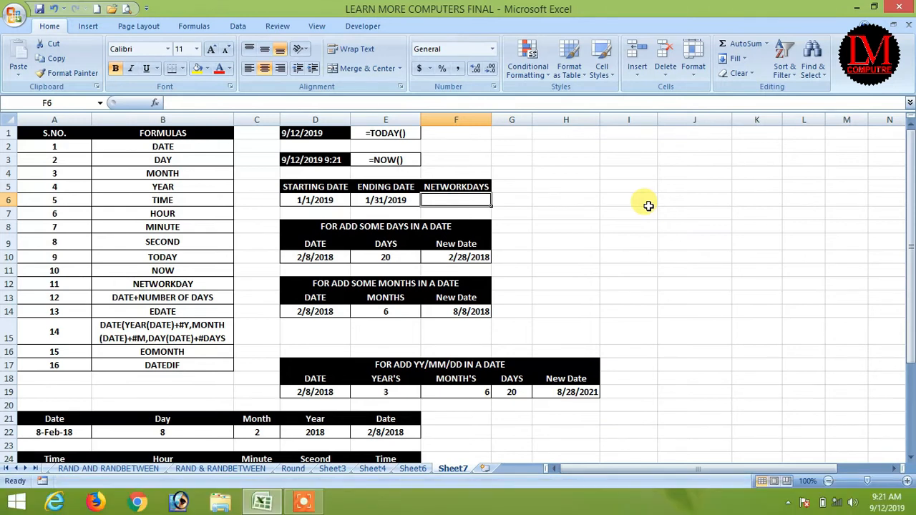
key(Right)
key(Right)
key(Left)
key(Right)
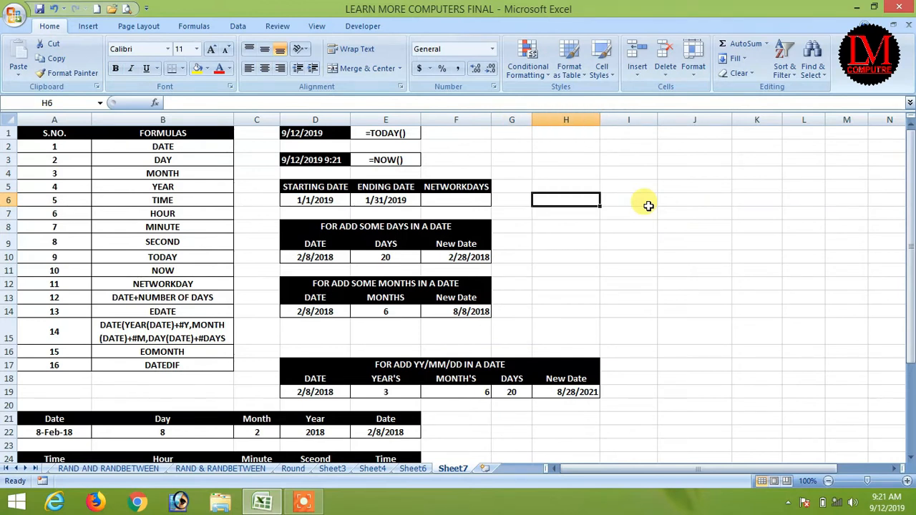
key(Left)
key(Left)
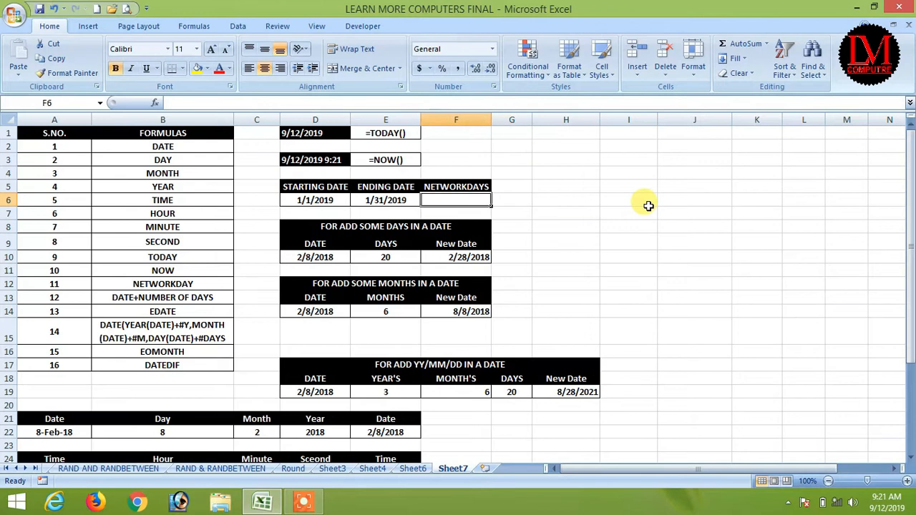
key(Left)
key(Left)
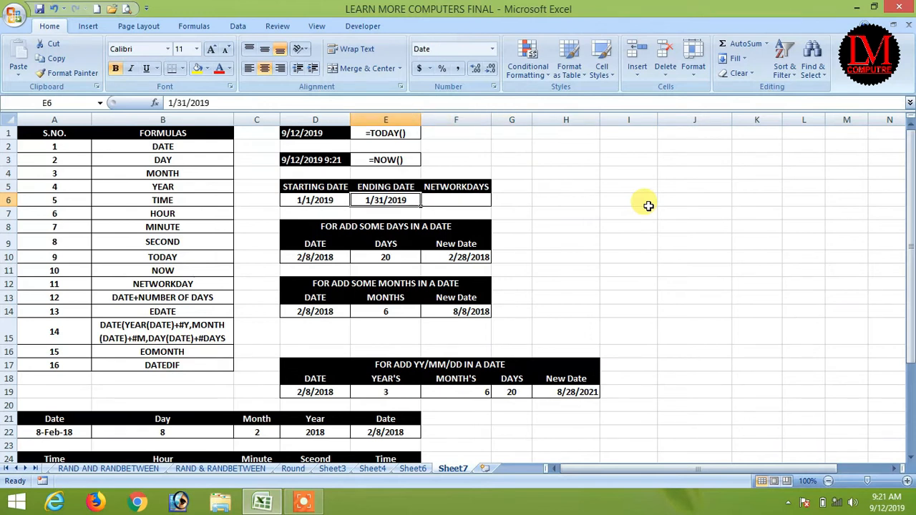
key(Right)
key(Right)
key(Right)
key(Left)
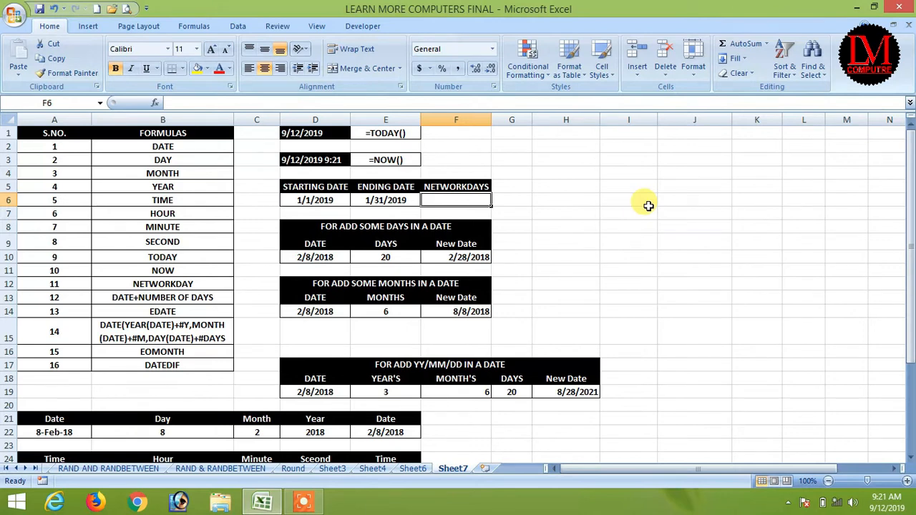
Step: Enter =NETWORKDAYS(D6,E6) in F6, returning 23 working days for January 2019
text(=)
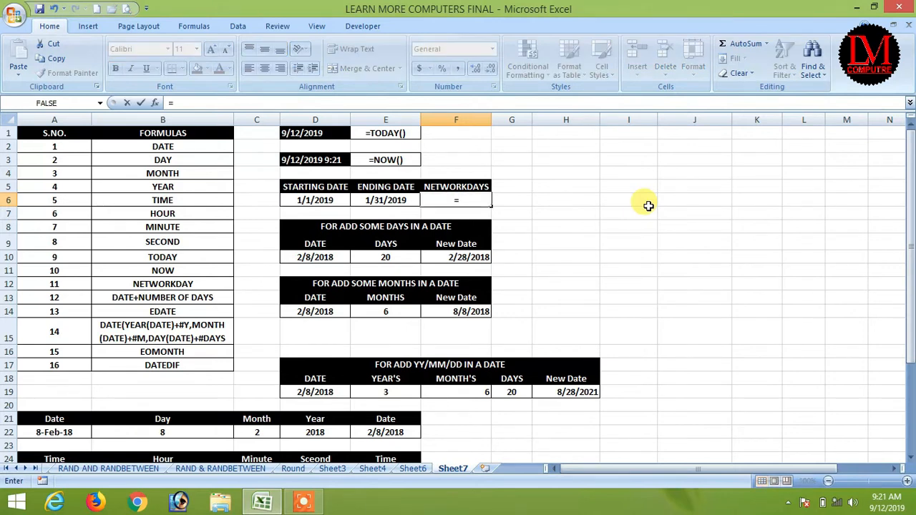
text(net)
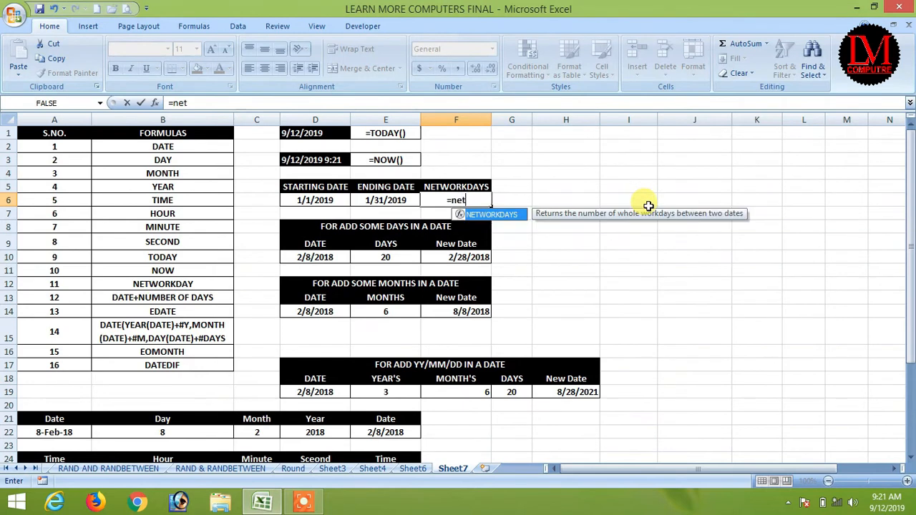
key(Tab)
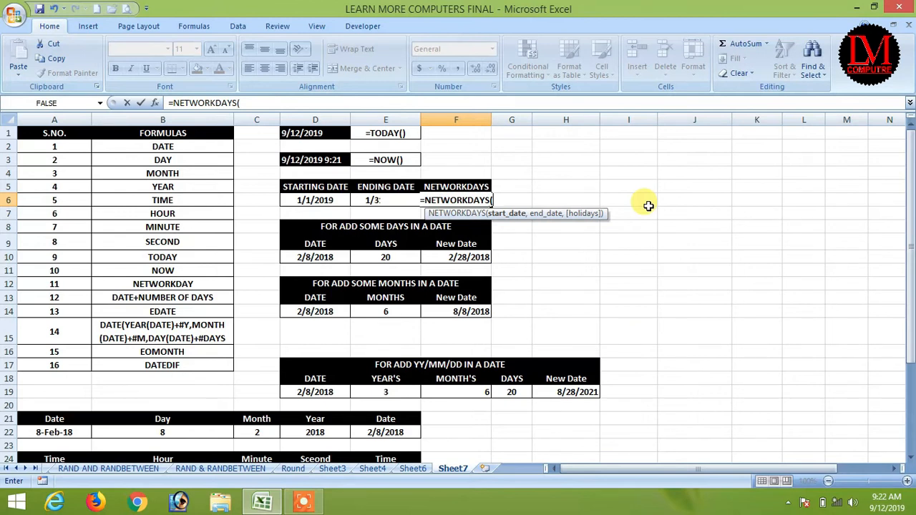
click(305, 199)
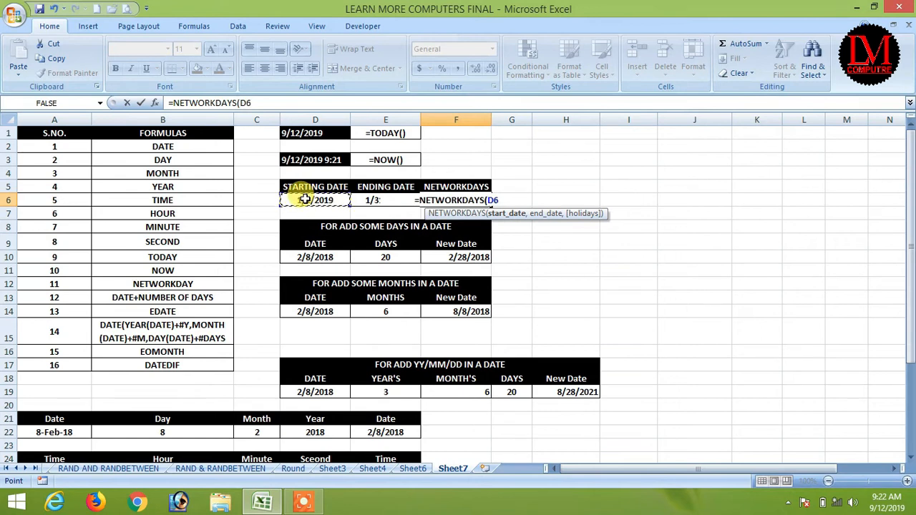
text(,)
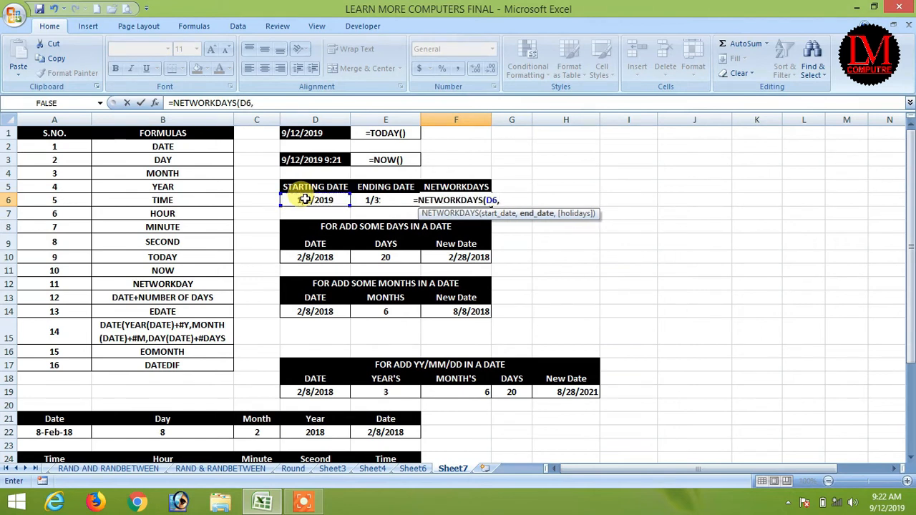
key(Left)
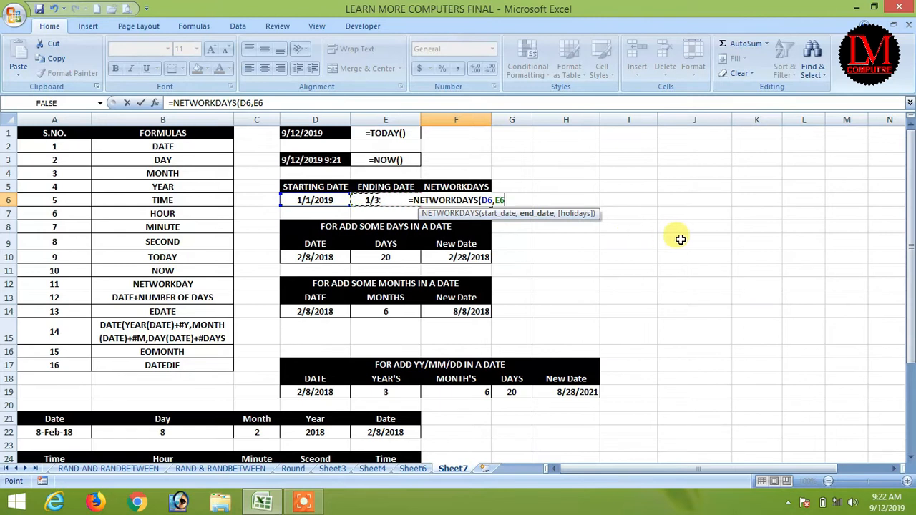
text())
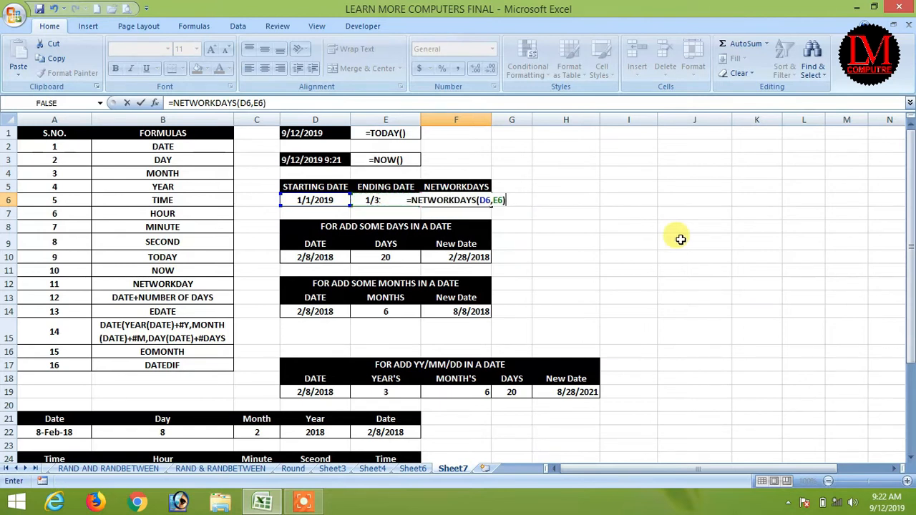
key(Return)
key(Up)
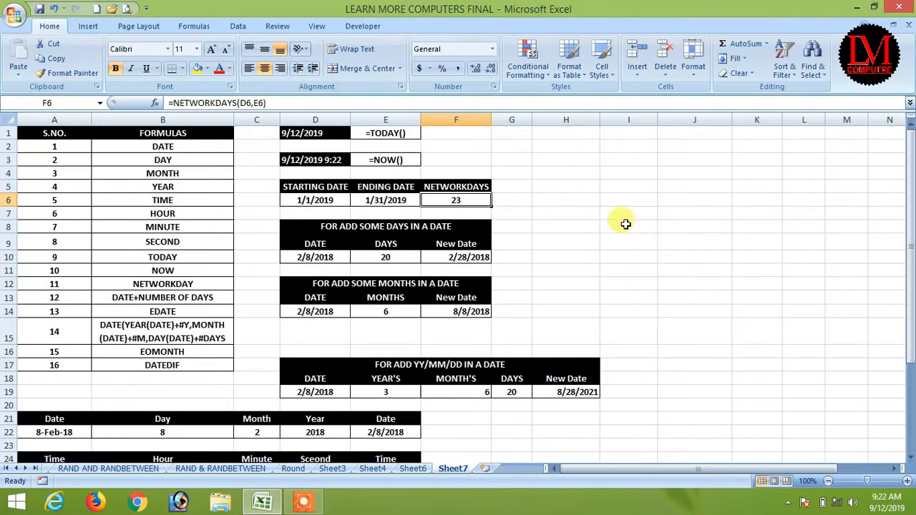
click(669, 174)
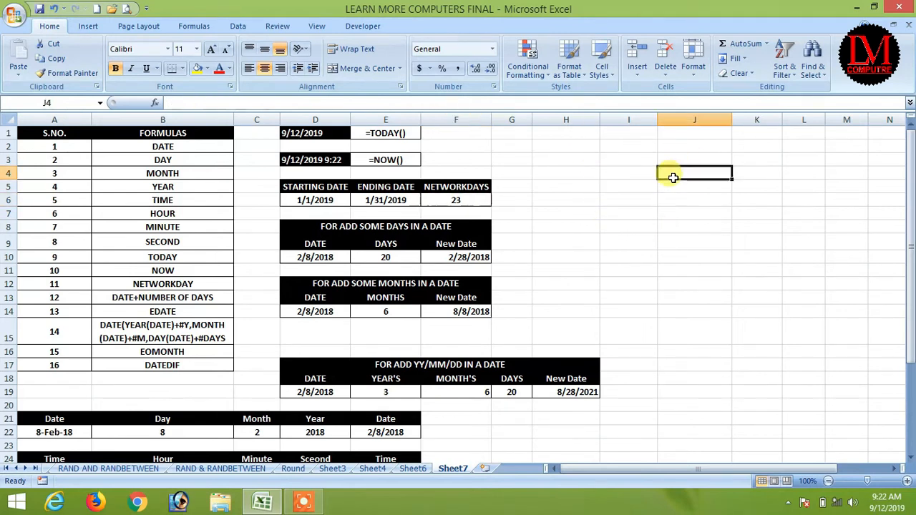
text(31)
key(Return)
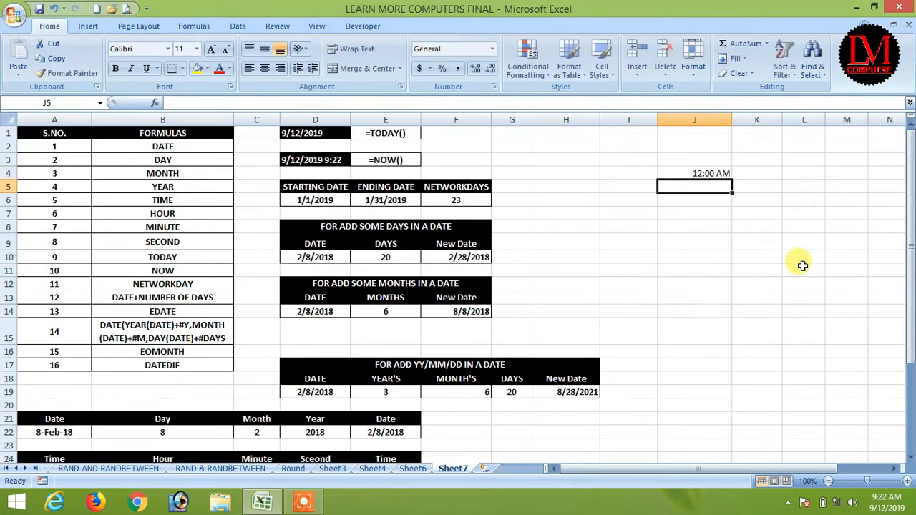
key(Up)
key(Right)
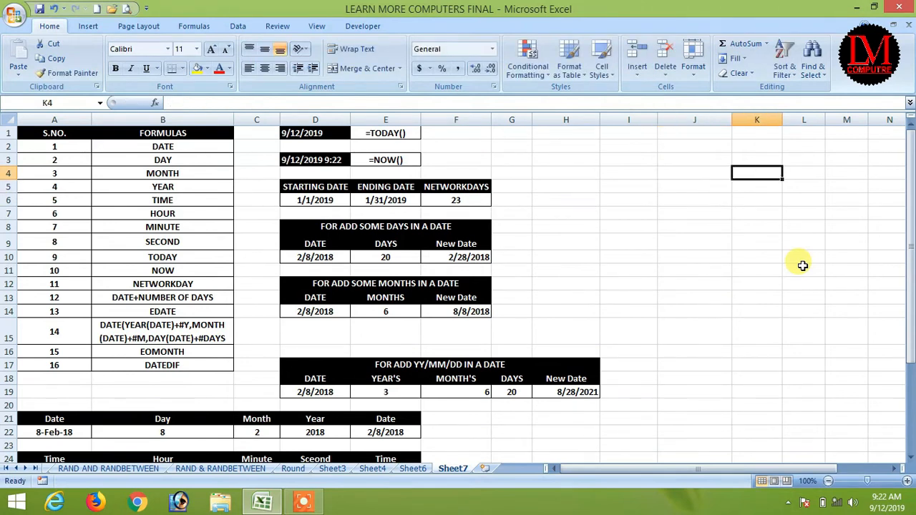
text(31)
key(Return)
key(Up)
key(Right)
text(8)
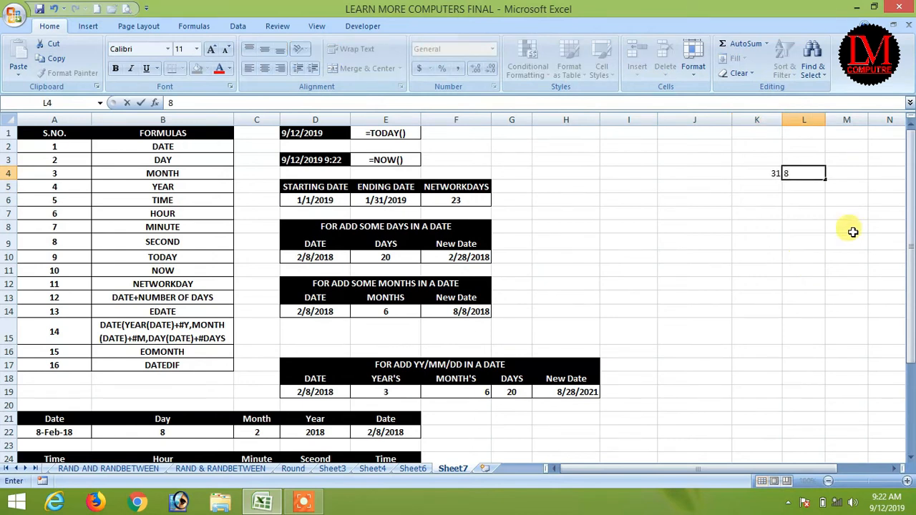
click(851, 227)
click(811, 172)
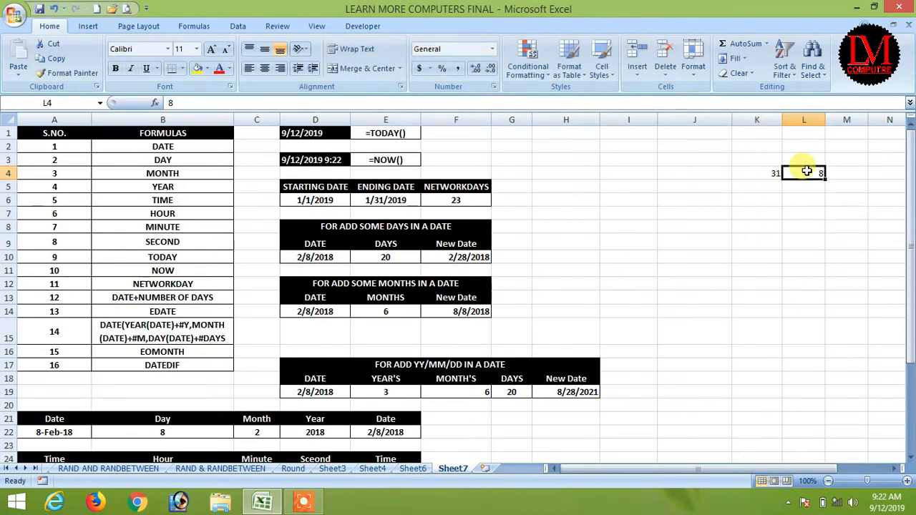
click(837, 173)
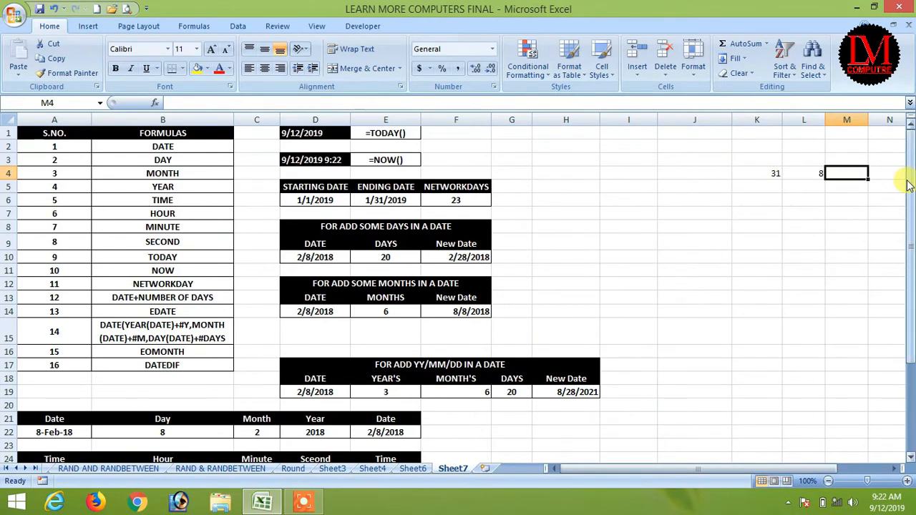
text(=)
key(Left)
key(Left)
text(-)
key(Left)
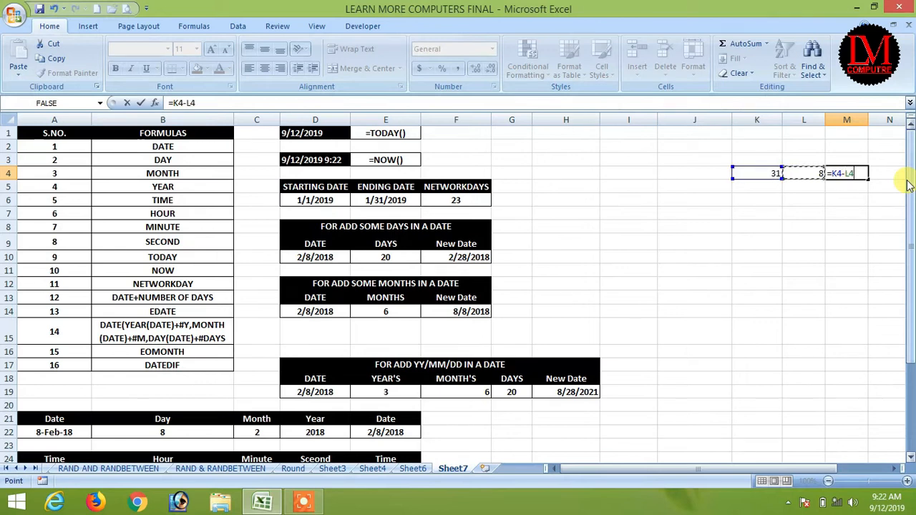
key(ctrl+Return)
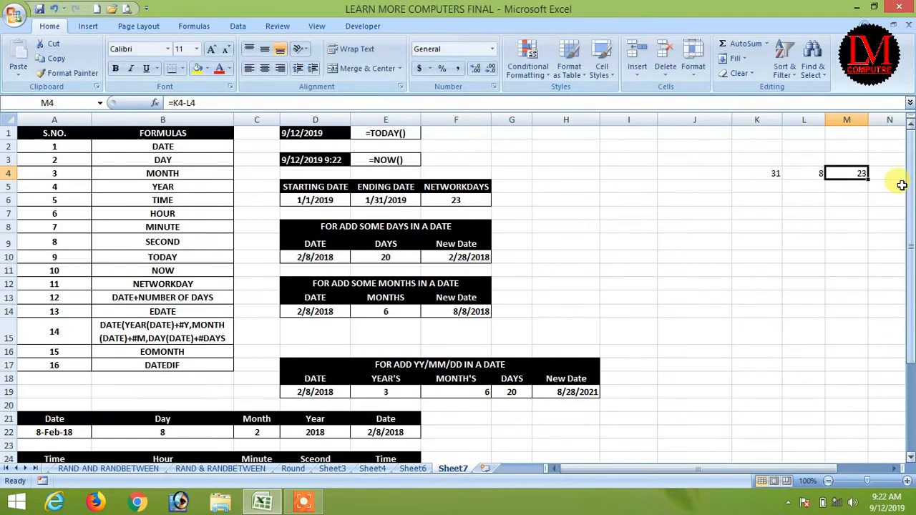
drag(766, 171, 845, 174)
key(Delete)
key(Down)
key(Down)
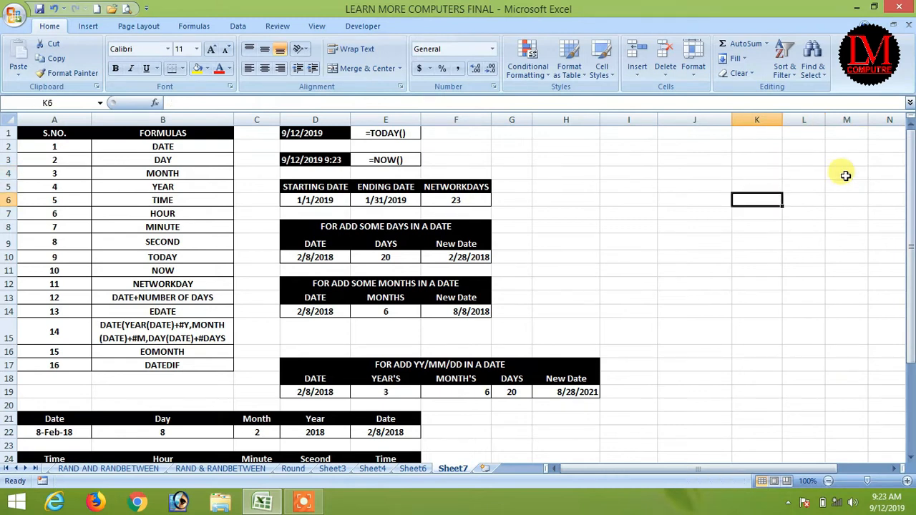
key(Left)
key(Left)
key(Left)
key(Left)
text(=)
key(Left)
key(Left)
key(Left)
text(-)
key(Left)
key(Left)
key(Return)
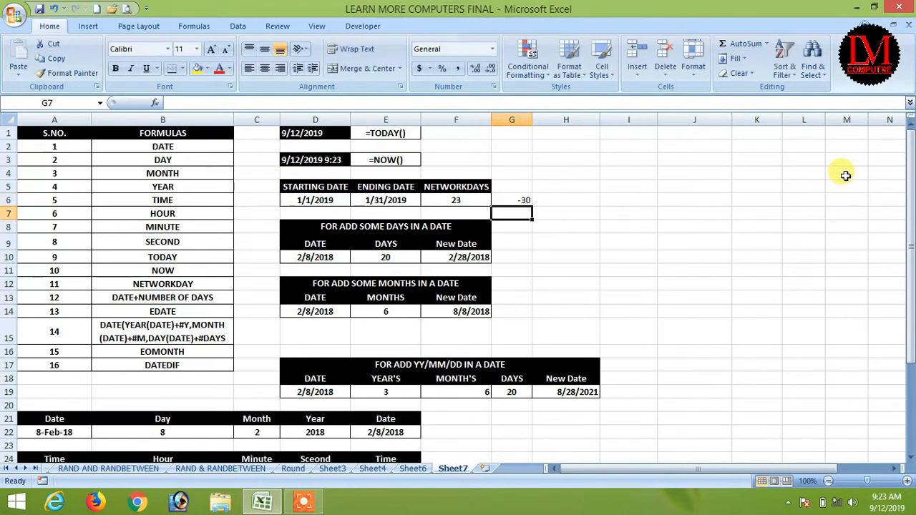
key(Up)
text(=)
key(Left)
key(Left)
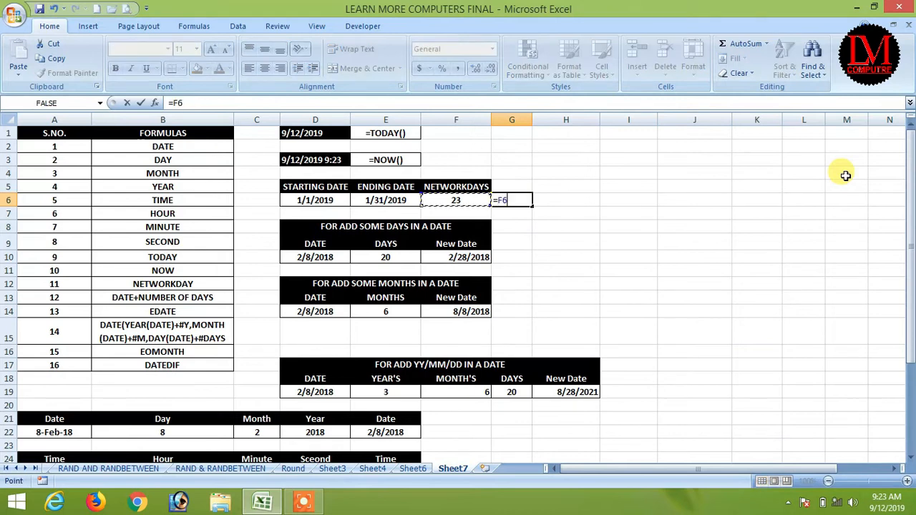
text(-)
key(Left)
key(Left)
key(Left)
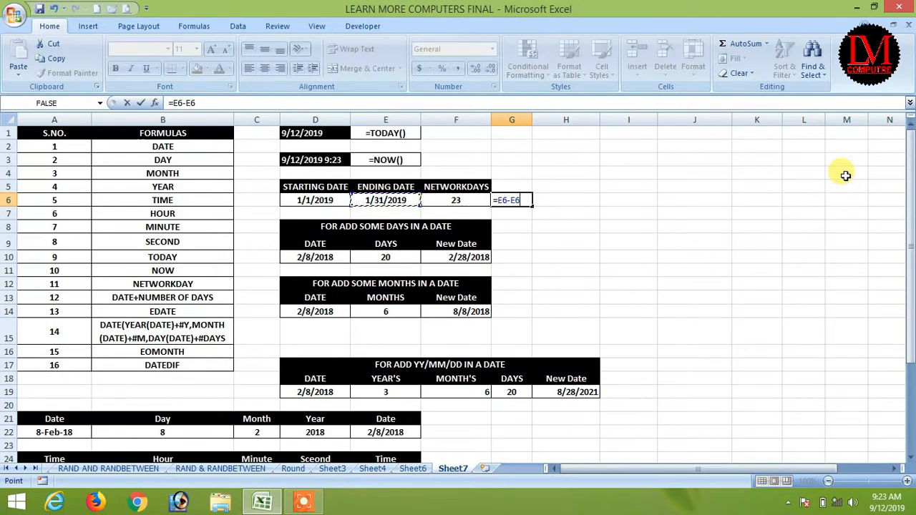
key(Return)
key(Up)
key(Delete)
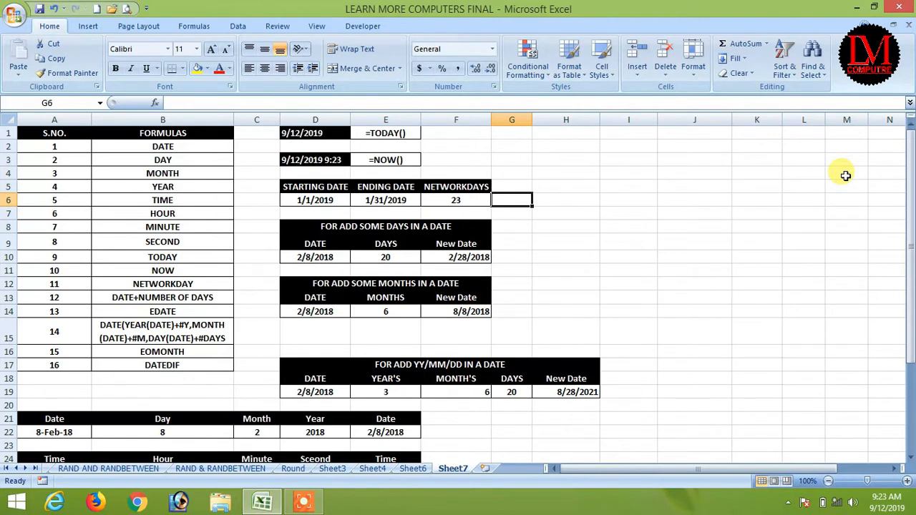
Step: Fill the NETWORKDAY, TODAY and NOW names in the formula list green
click(447, 200)
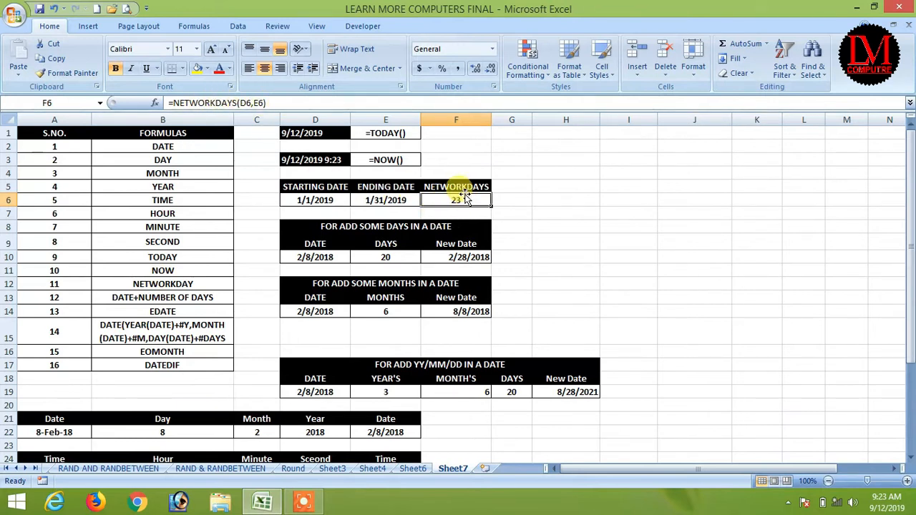
click(121, 283)
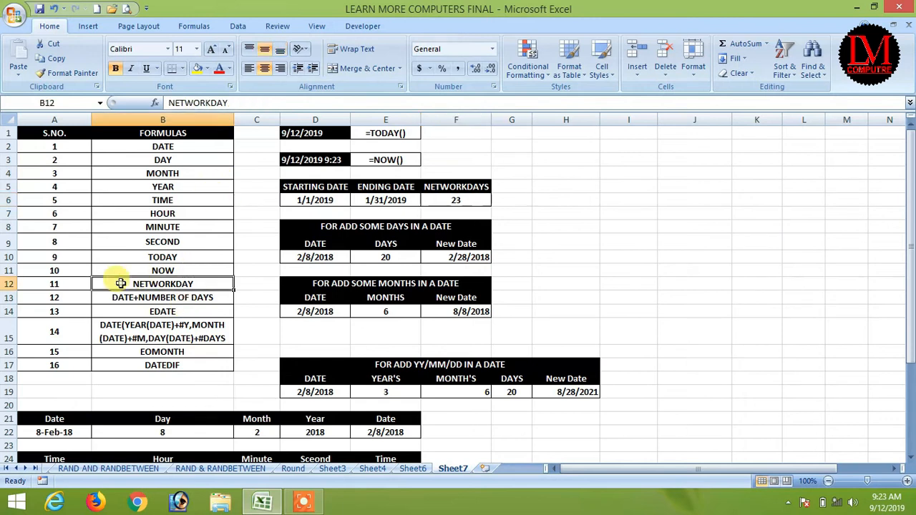
click(206, 69)
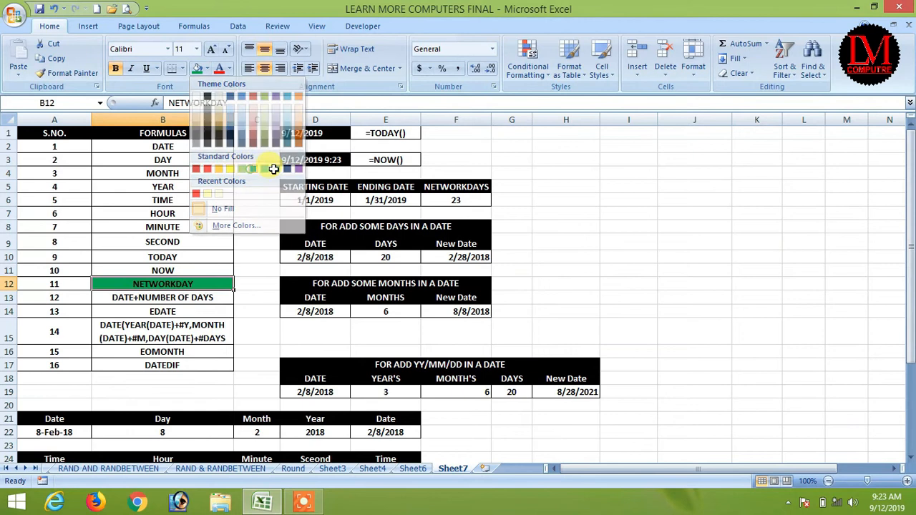
click(274, 169)
click(459, 199)
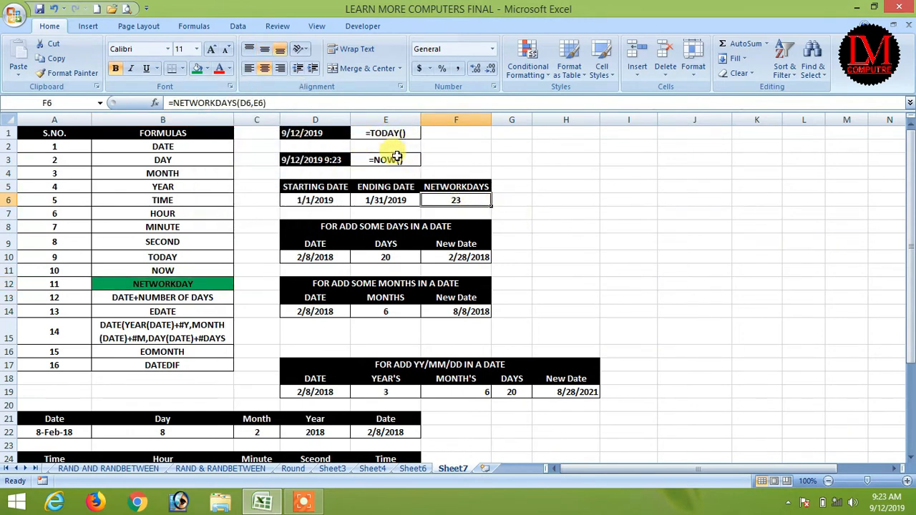
click(133, 257)
click(197, 68)
click(163, 271)
click(195, 70)
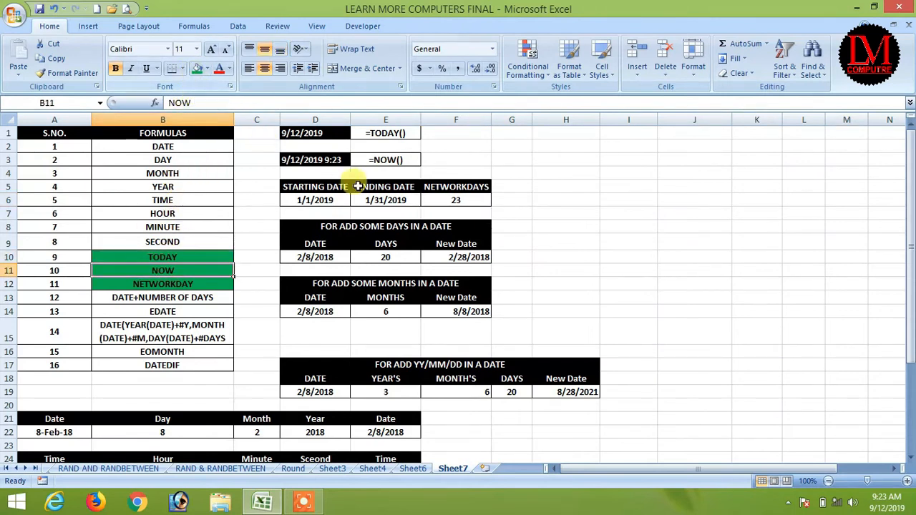
Step: Point out the three green-highlighted formula names
click(187, 285)
click(179, 270)
click(179, 257)
click(182, 272)
click(181, 284)
click(180, 271)
click(183, 258)
click(188, 269)
click(184, 285)
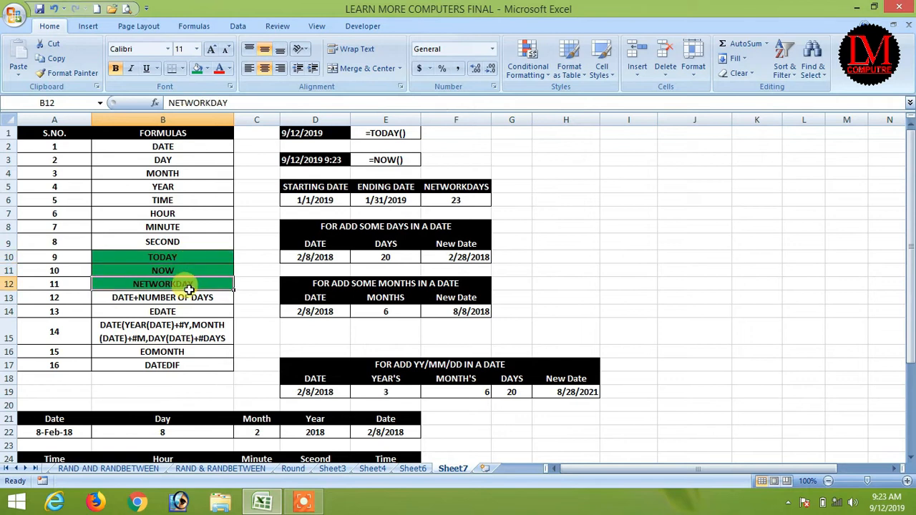
click(184, 269)
click(191, 258)
click(184, 270)
click(184, 285)
click(183, 269)
click(183, 258)
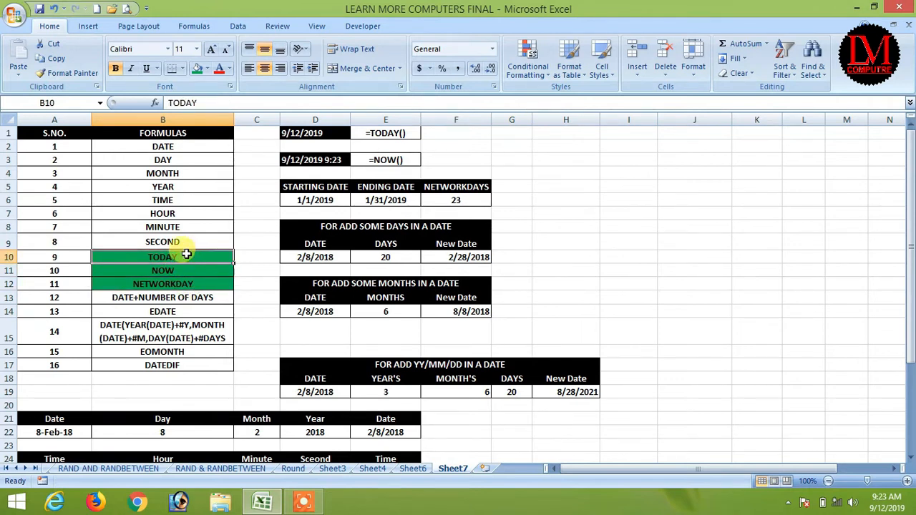
click(180, 284)
click(181, 257)
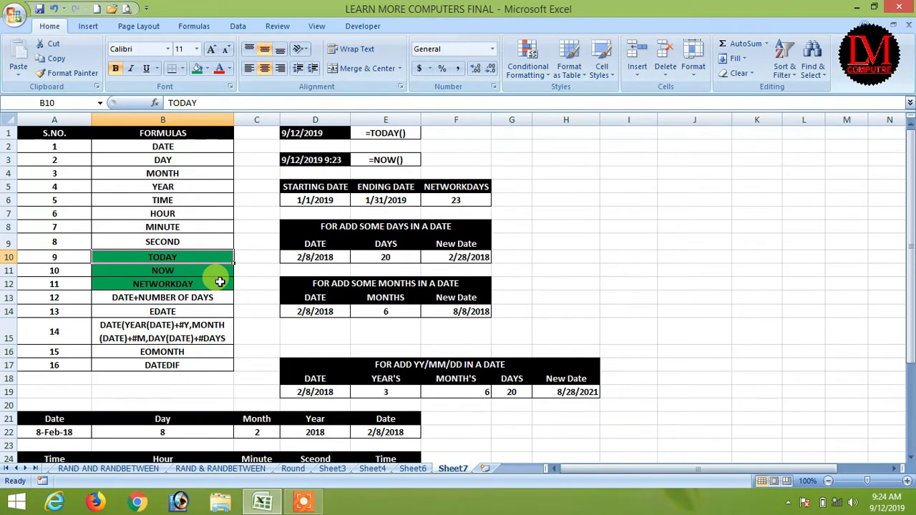
Step: Review the add-days example: start date 2/8/2018 and 20 days to add
click(473, 252)
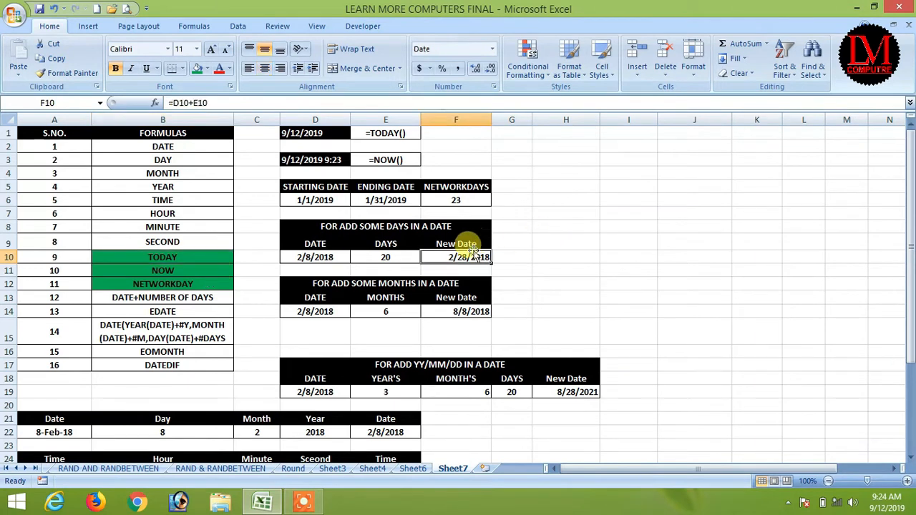
click(467, 184)
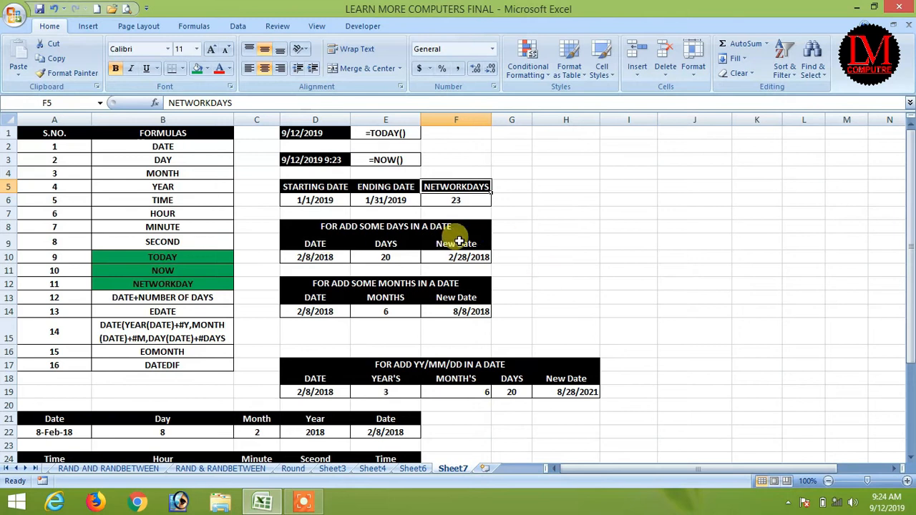
click(549, 247)
click(317, 241)
click(322, 256)
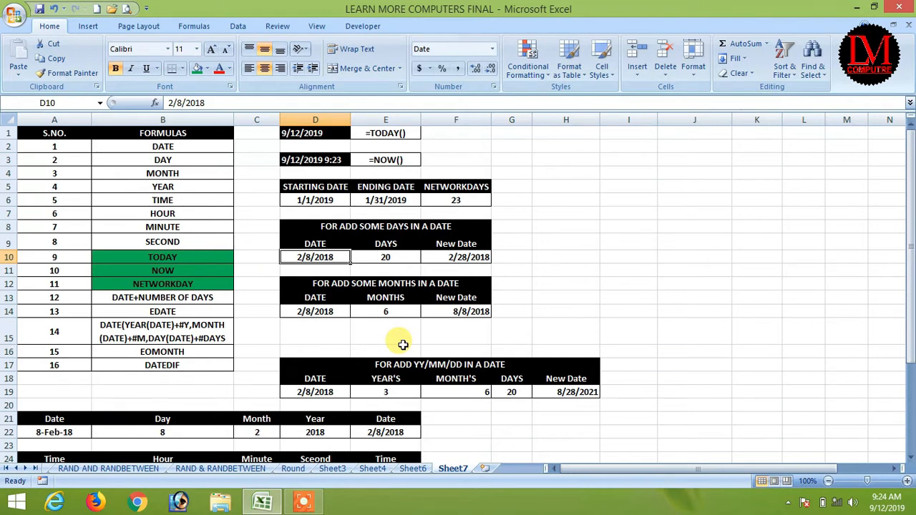
key(Right)
key(Right)
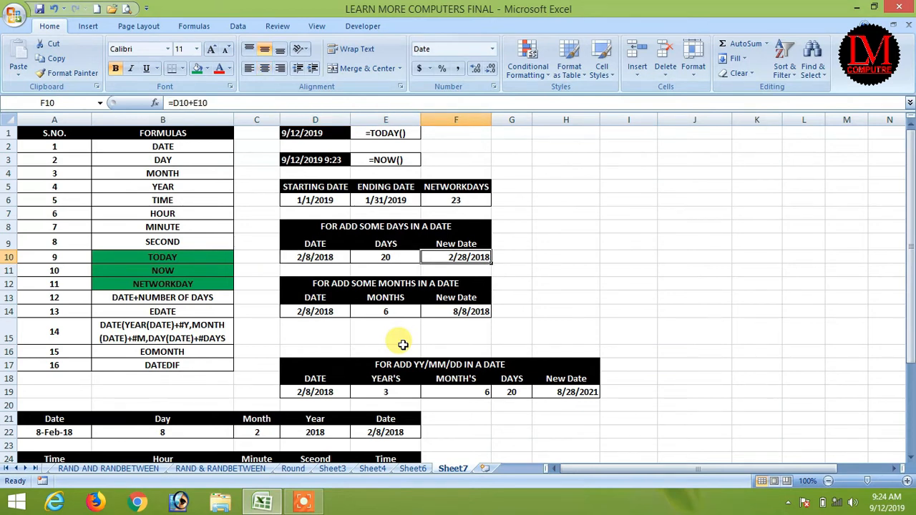
click(642, 253)
click(314, 254)
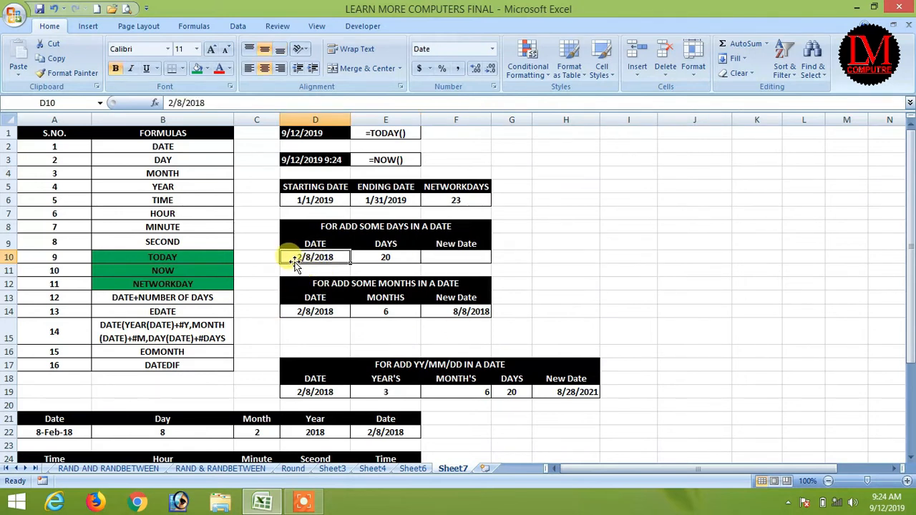
click(393, 259)
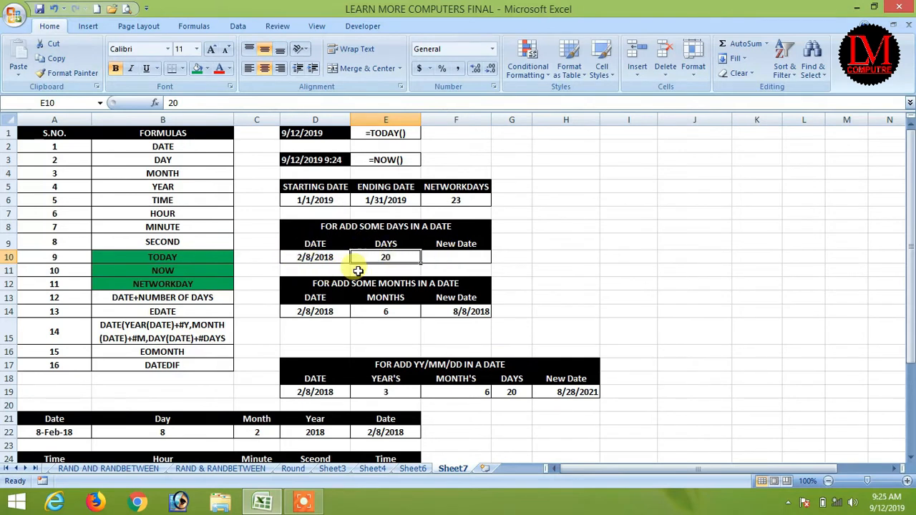
Step: Enter =D10+E10 in F10, giving 2/28/2018
click(465, 255)
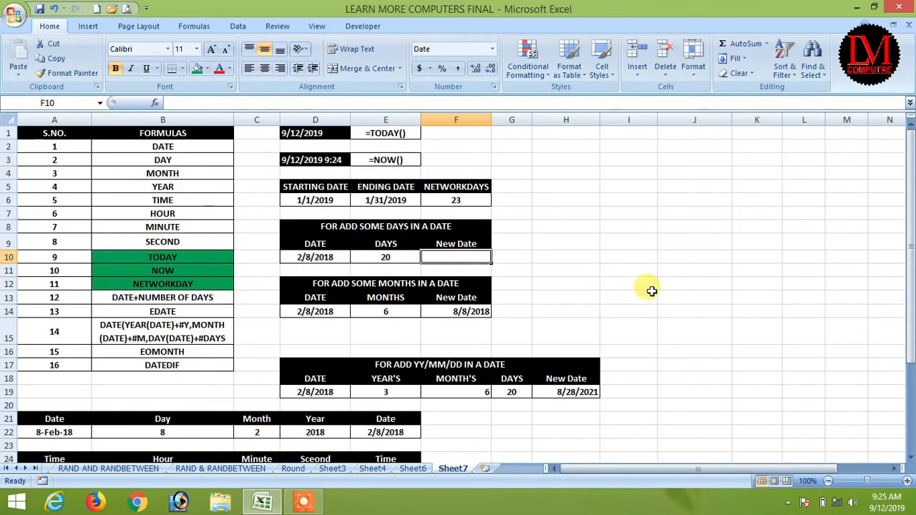
text(=)
key(Left)
key(Left)
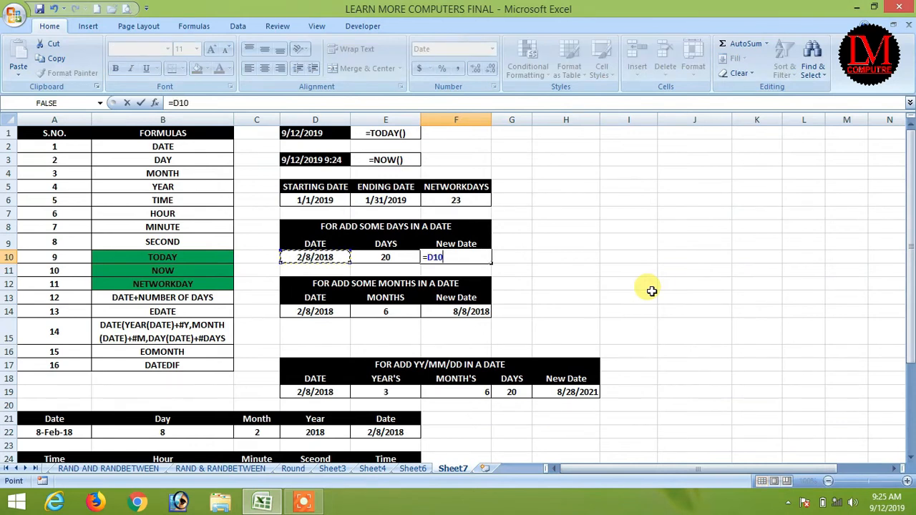
key(Left)
key(Return)
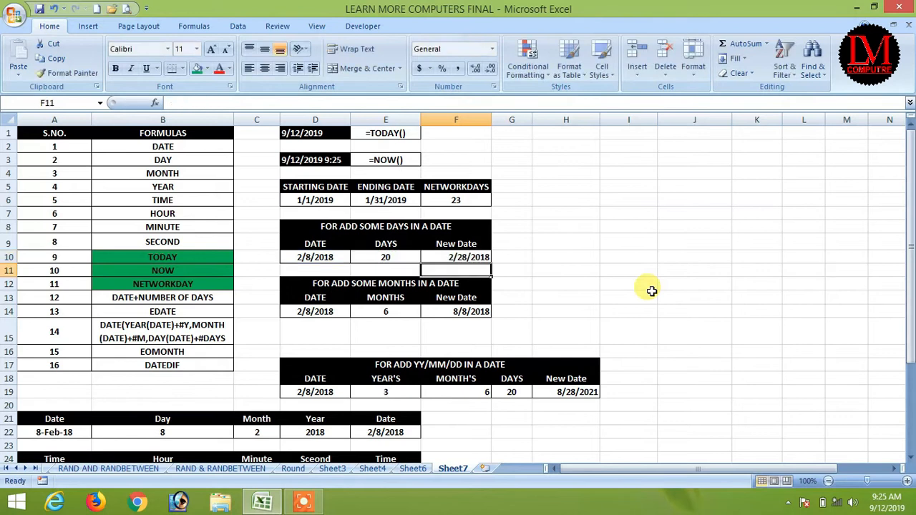
click(482, 254)
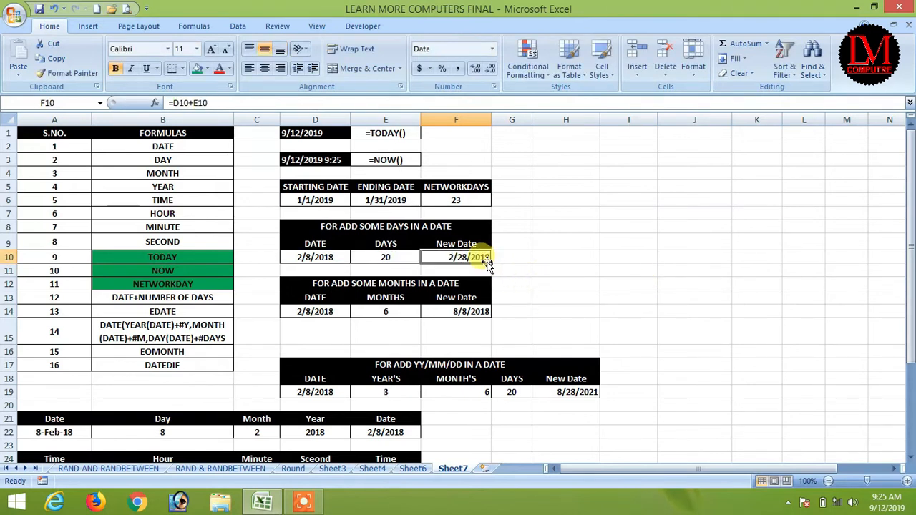
Step: Change the start date to 2/8/2019 and the days to add to 21
double_click(336, 256)
text(9)
key(Return)
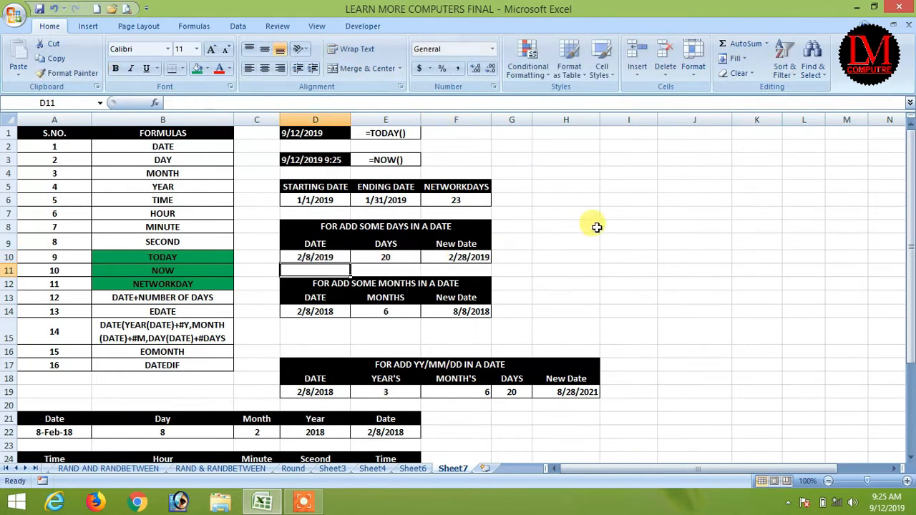
click(378, 257)
text(2)
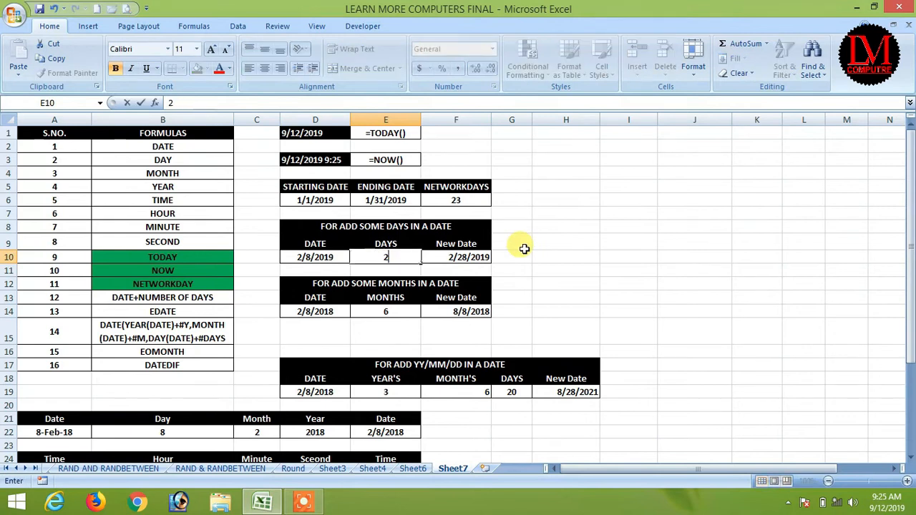
text(1)
key(Return)
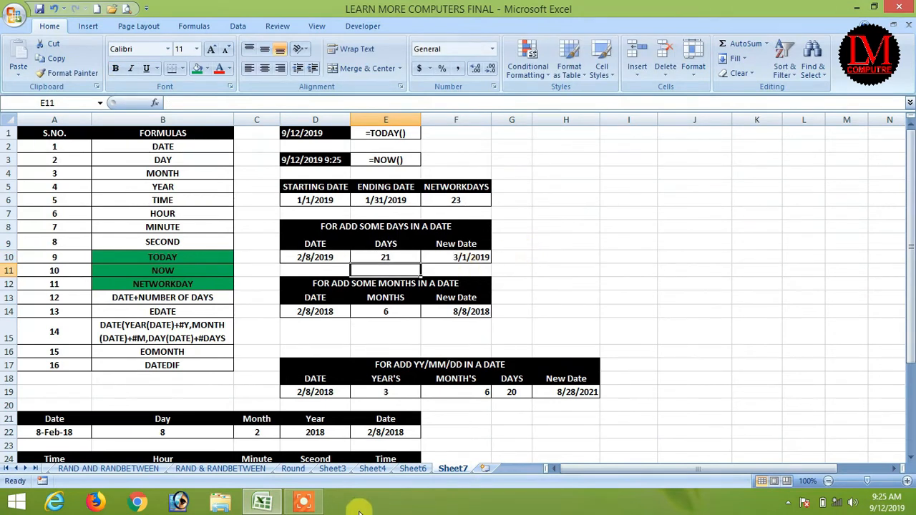
click(304, 504)
click(490, 443)
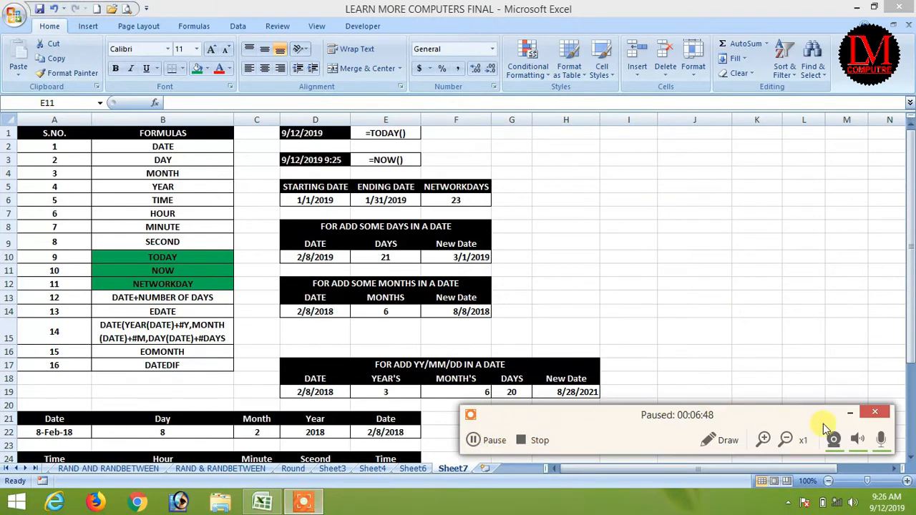
click(850, 413)
click(473, 257)
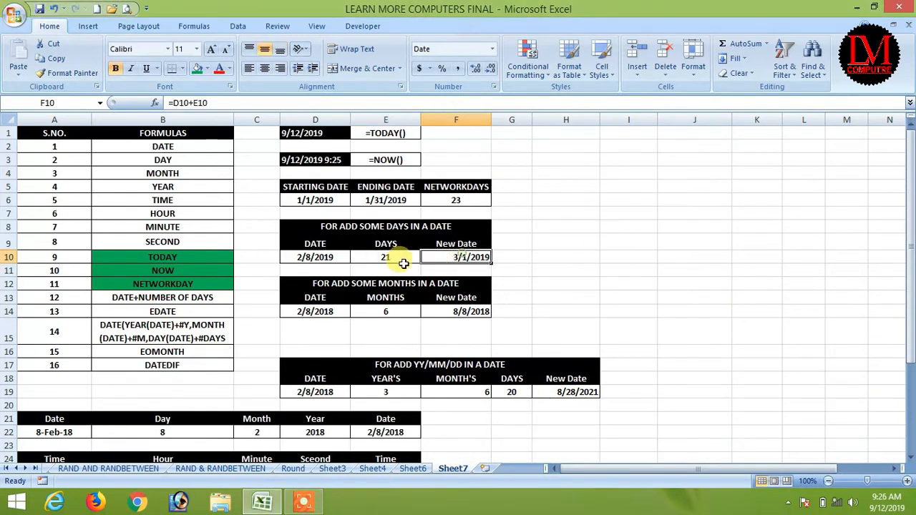
Step: Change the days to 10 so F10 returns 2/18/2019
click(319, 257)
click(396, 257)
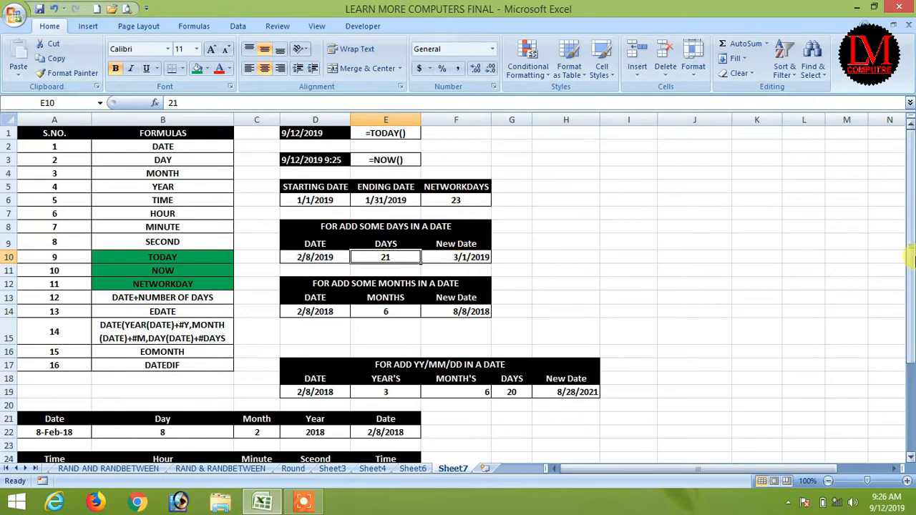
text(10)
key(Return)
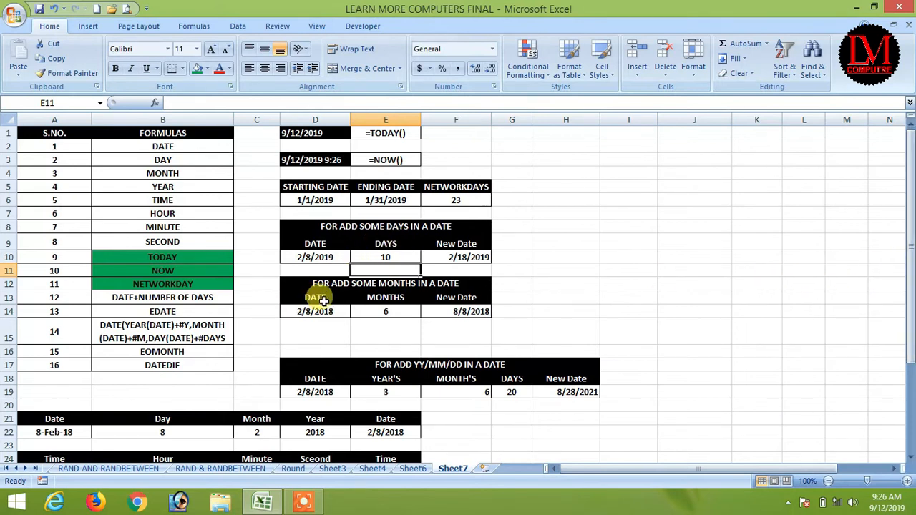
click(472, 257)
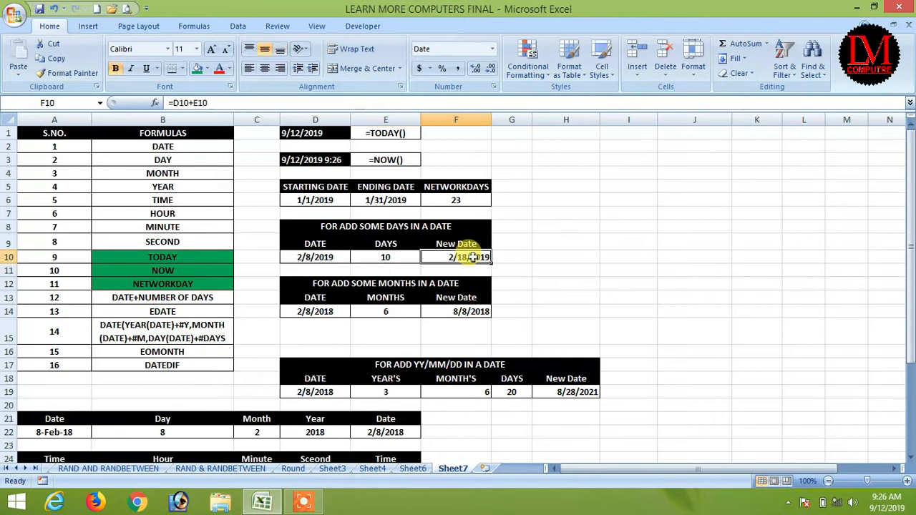
click(121, 300)
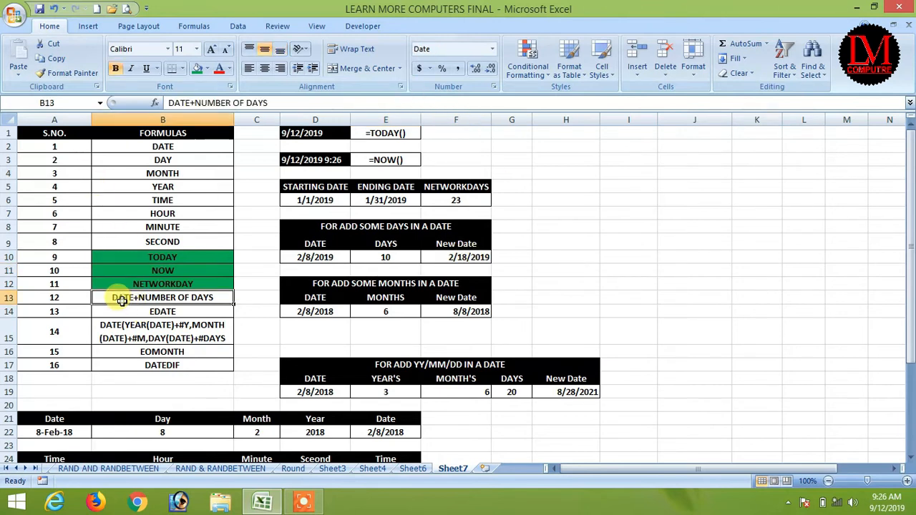
Step: Fill DATE+NUMBER OF DAYS green and change the add-months start date to 2/8/2019
click(198, 71)
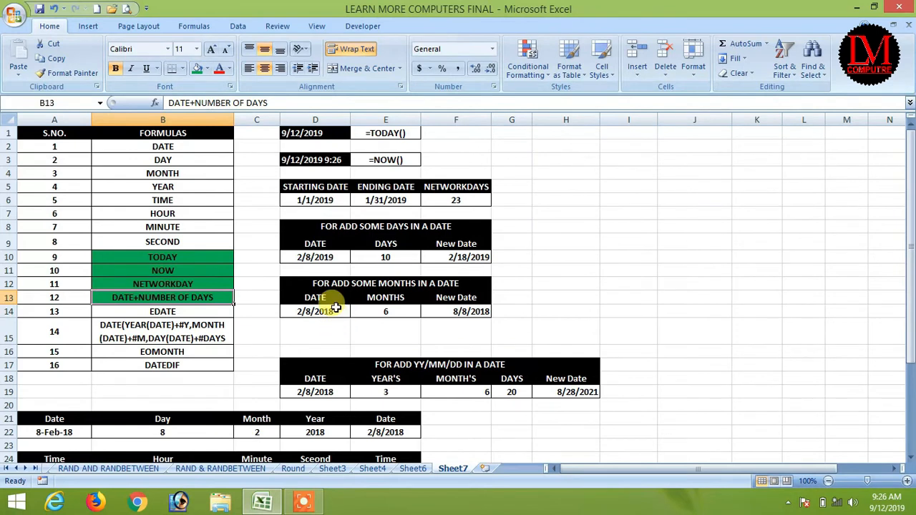
click(320, 311)
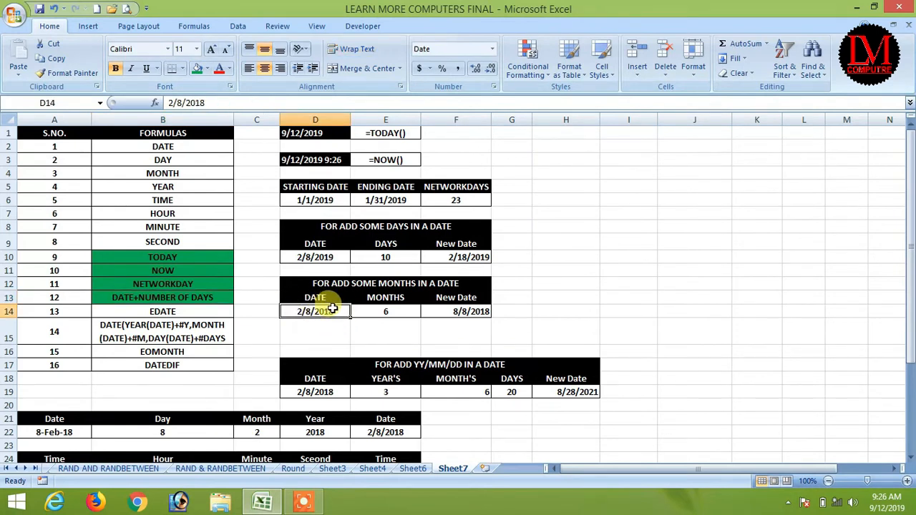
double_click(325, 310)
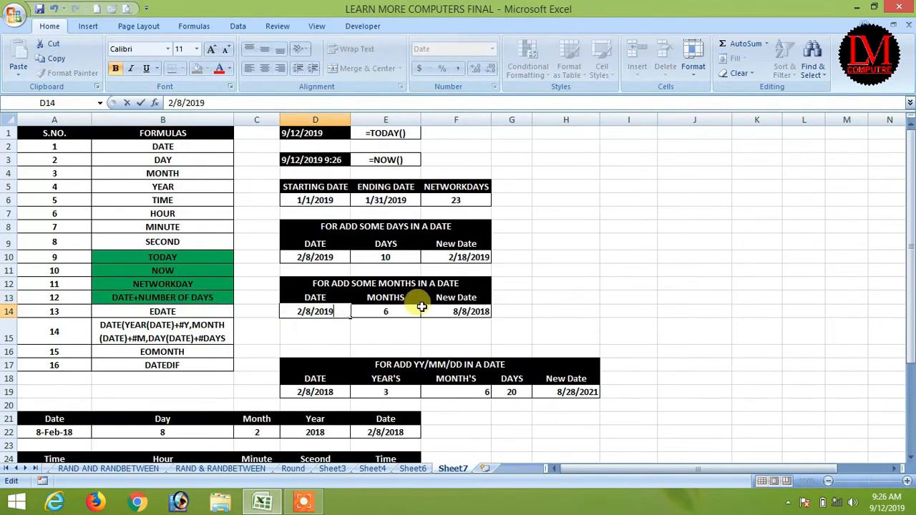
key(Return)
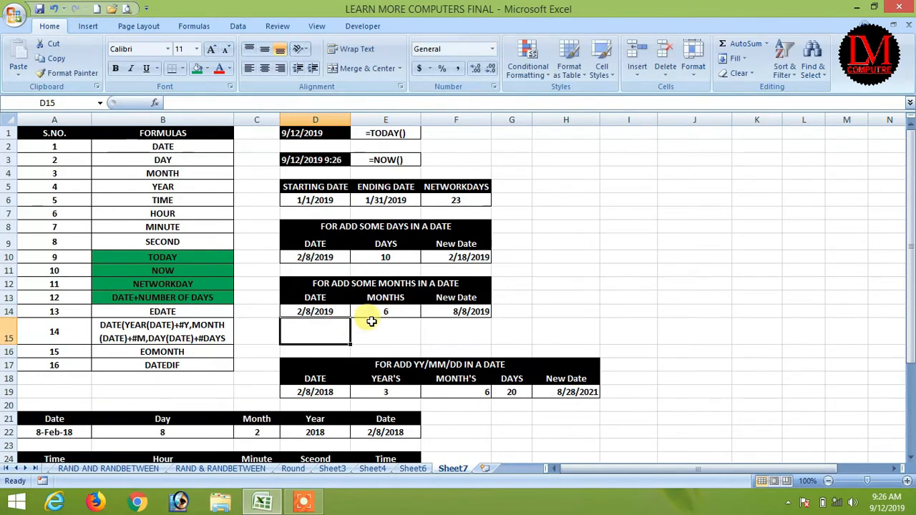
click(389, 310)
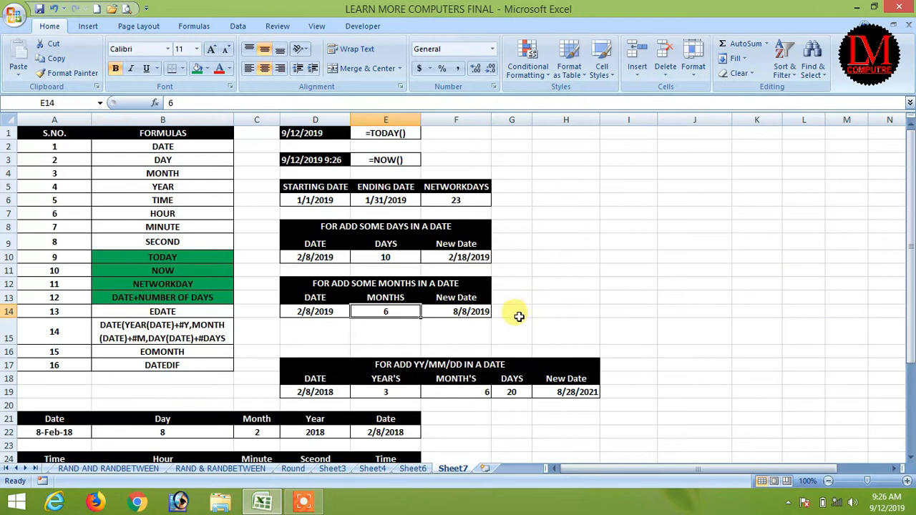
Step: Clear F14's EDATE formula and try =D14+E14 in its place
key(Right)
key(Delete)
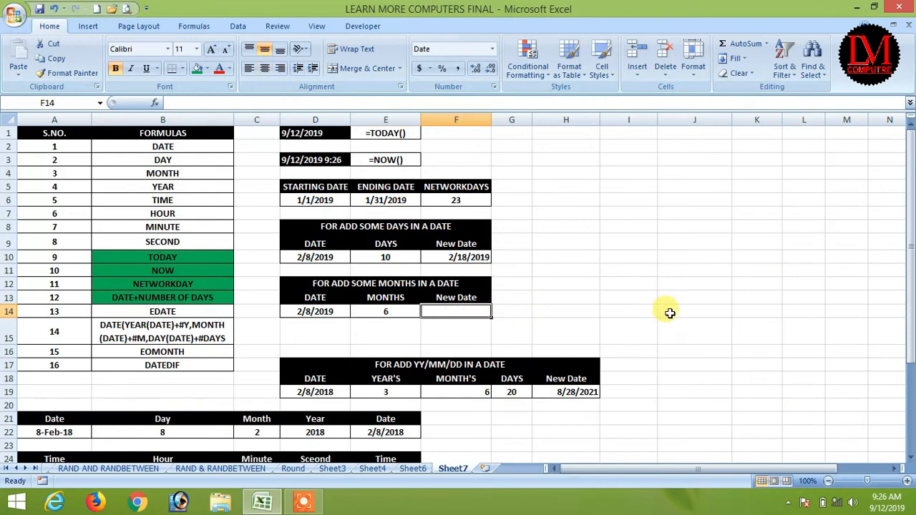
text(=)
key(Left)
key(Left)
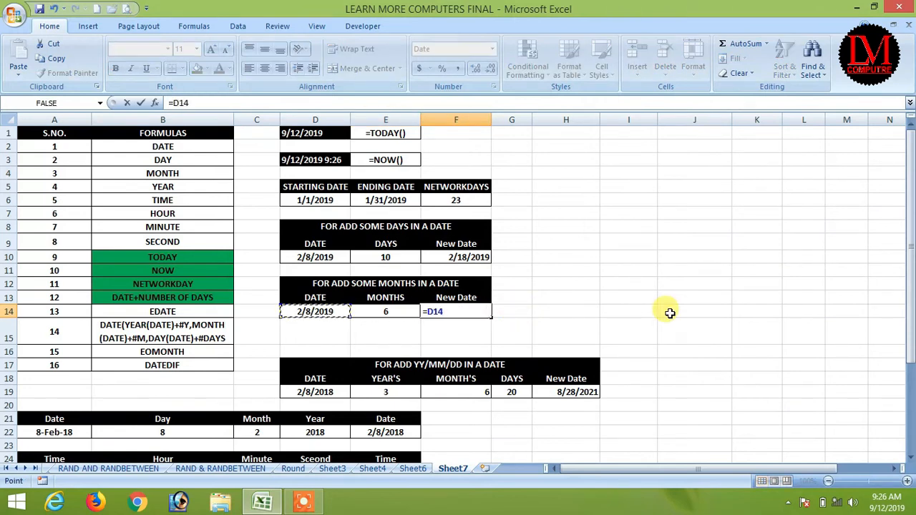
text(+)
key(Left)
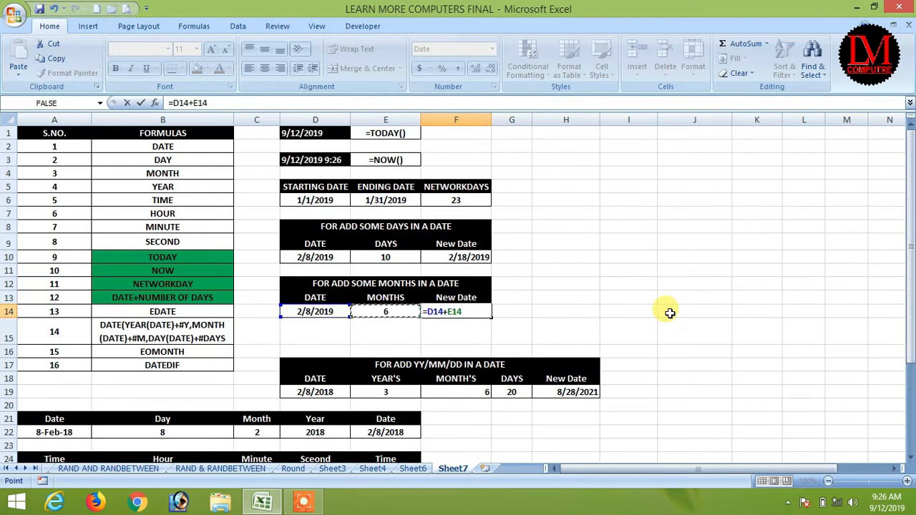
key(Return)
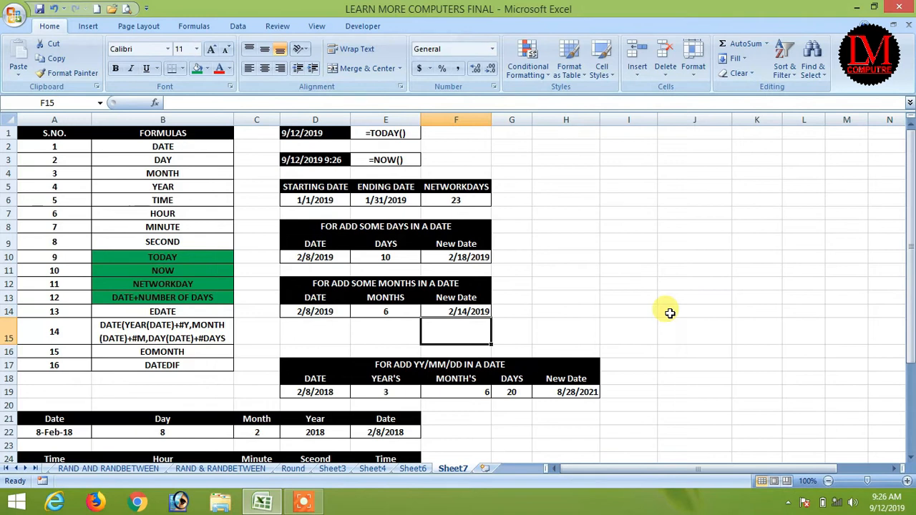
click(462, 310)
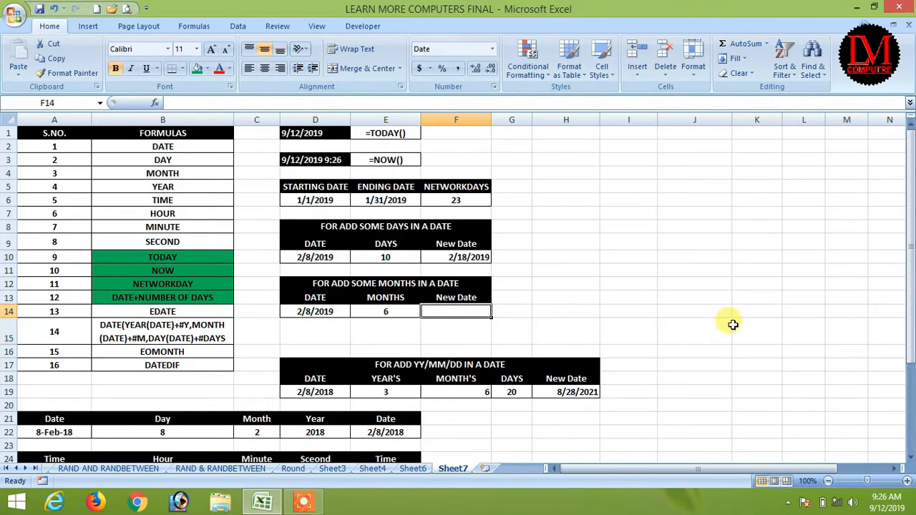
Step: Enter =EDATE(D14,E14) in F14
text(=edate)
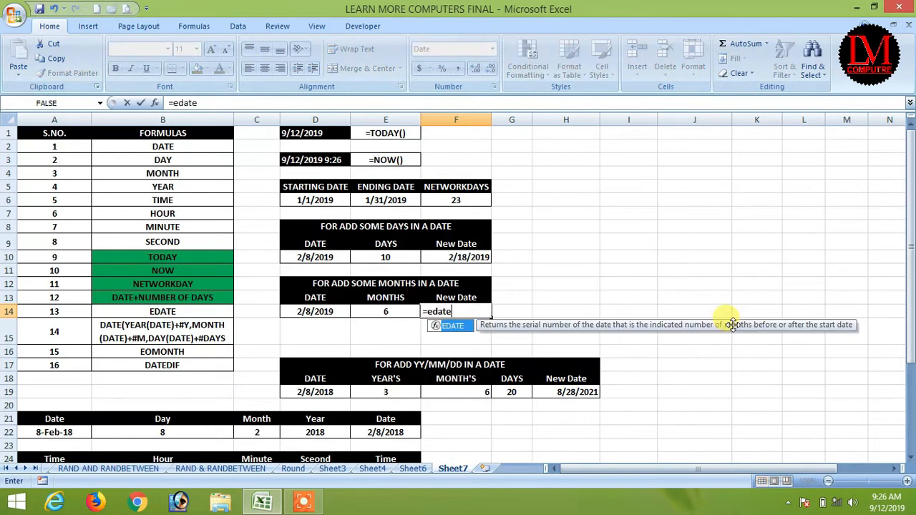
text(()
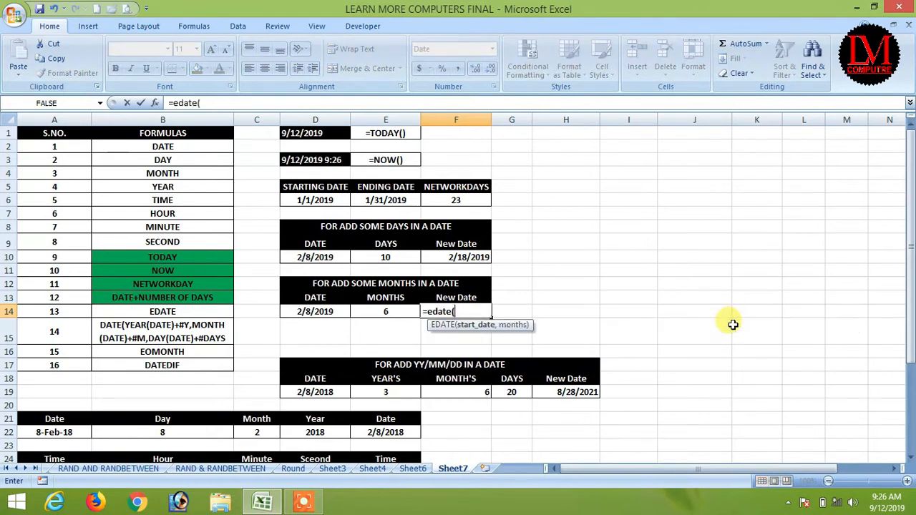
key(Left)
key(Left)
text(,)
key(Left)
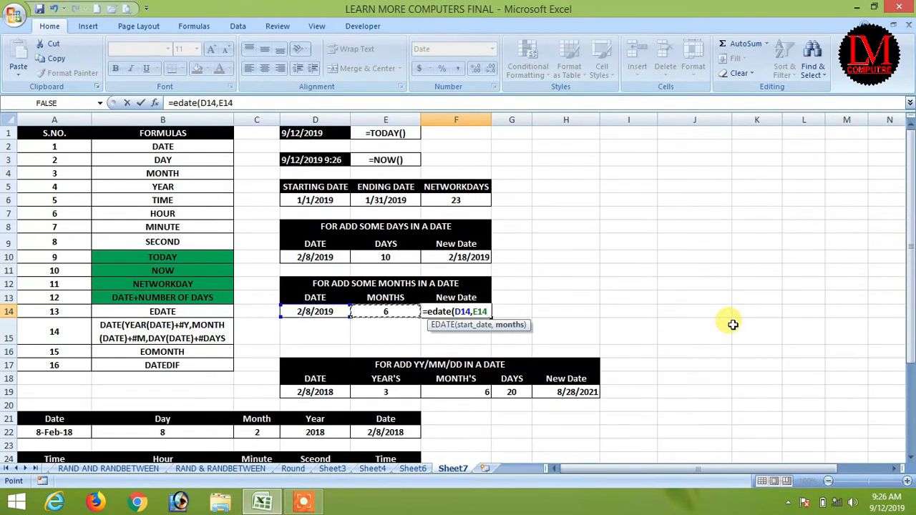
text())
key(Return)
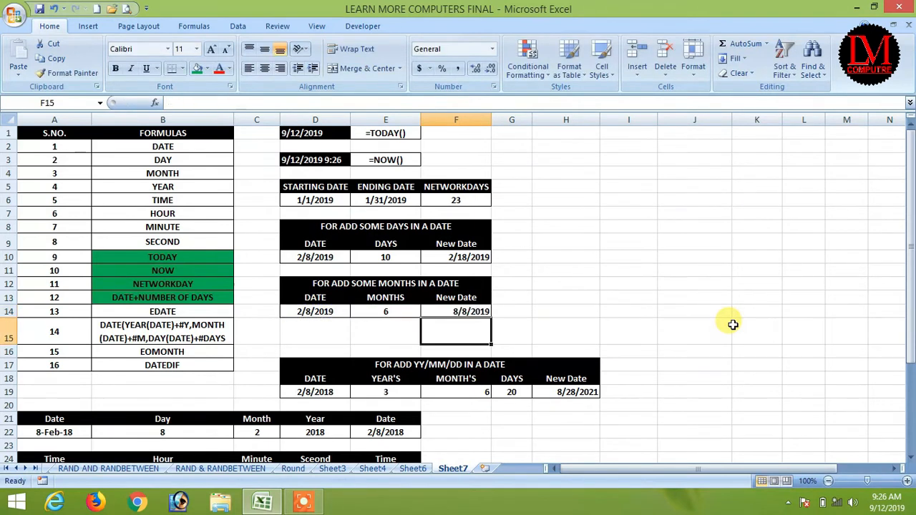
Step: Change the months in E14 to 4 so F14 returns 6/8/2019
click(308, 311)
click(401, 313)
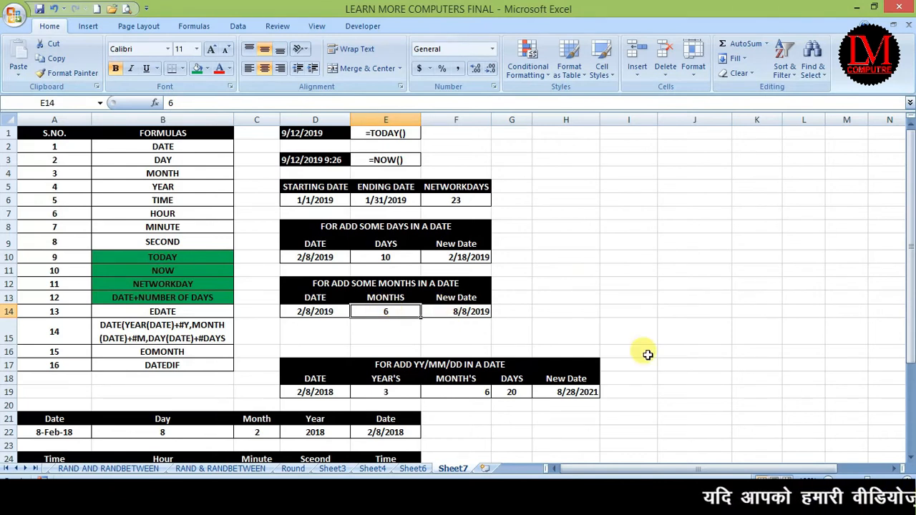
text(1)
key(Return)
key(Up)
text(4)
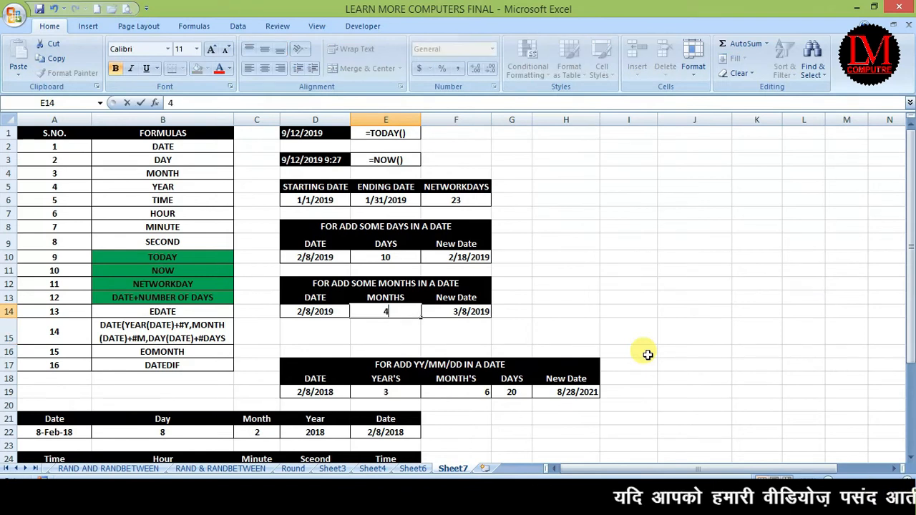
key(Return)
key(Up)
key(Right)
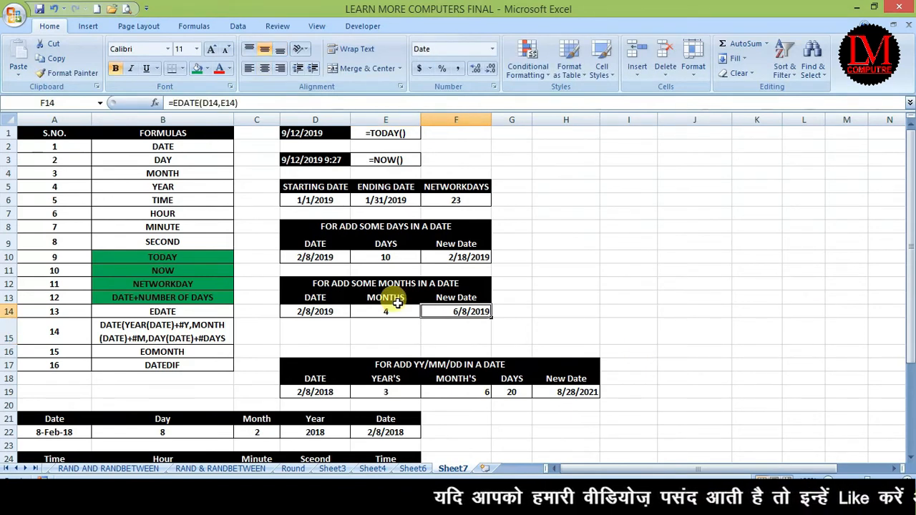
Step: Fill the EDATE entry in the formula list green
click(190, 311)
click(197, 68)
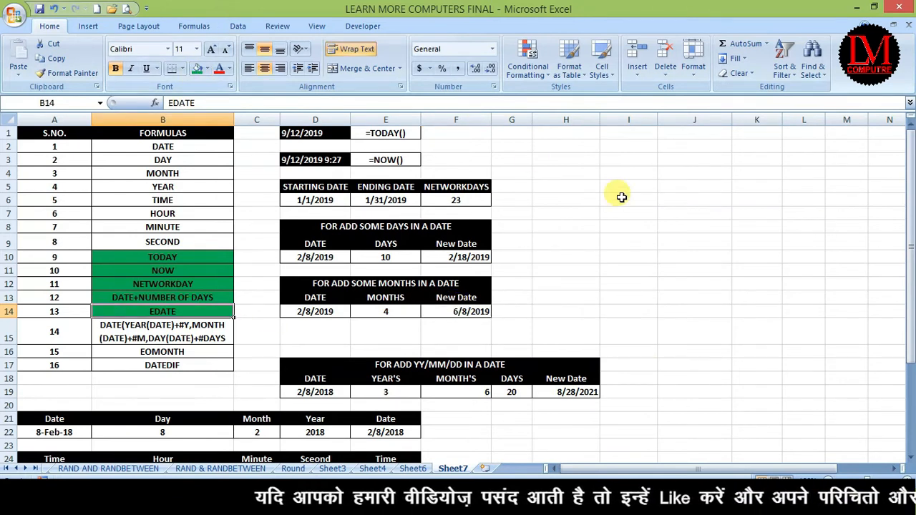
scroll(620, 197, down, 2)
scroll(622, 199, up, 1)
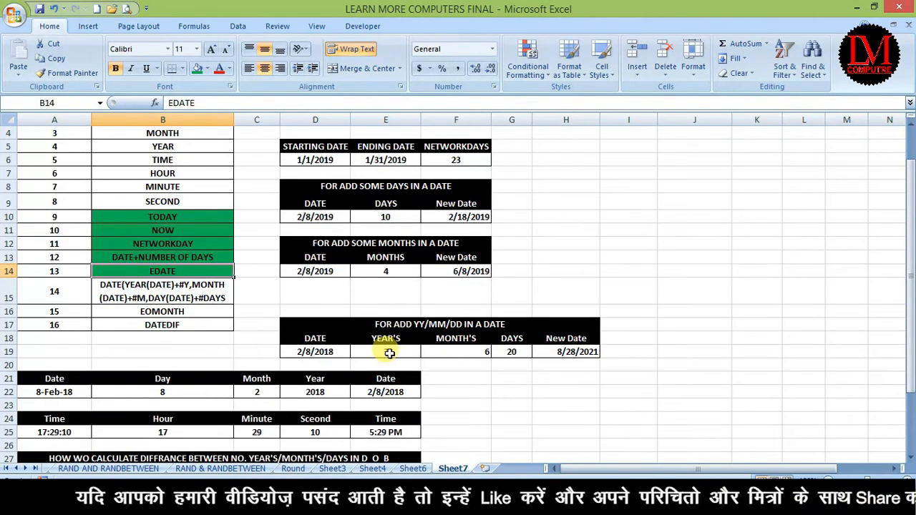
Step: Review row 19's years, months and days values and its 2/8/2018 date
click(380, 348)
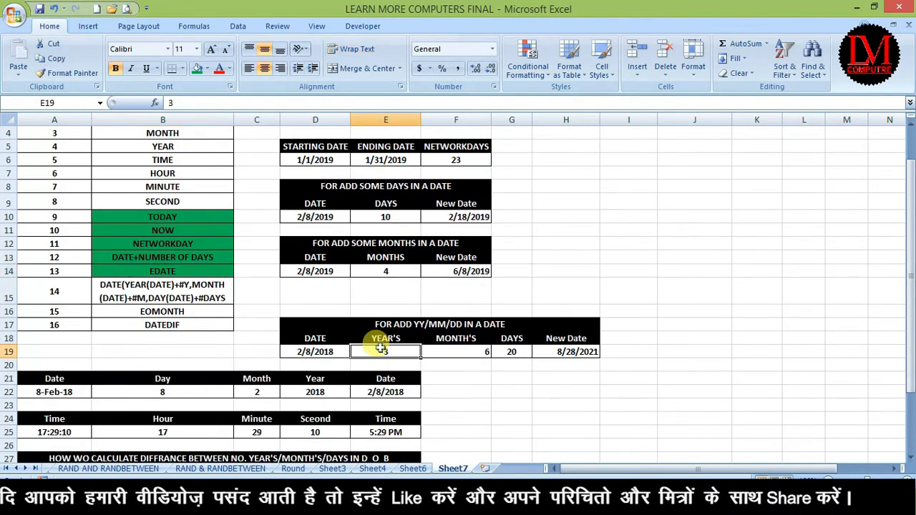
click(469, 351)
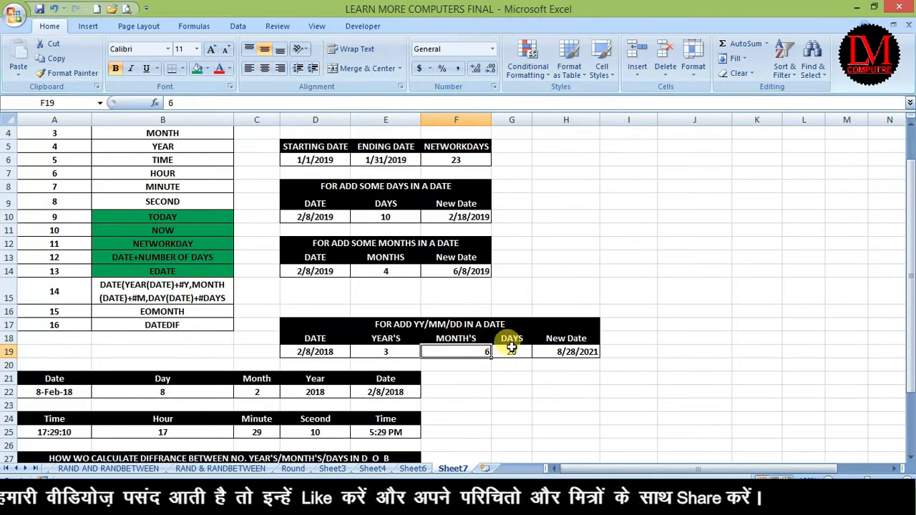
click(513, 351)
click(332, 352)
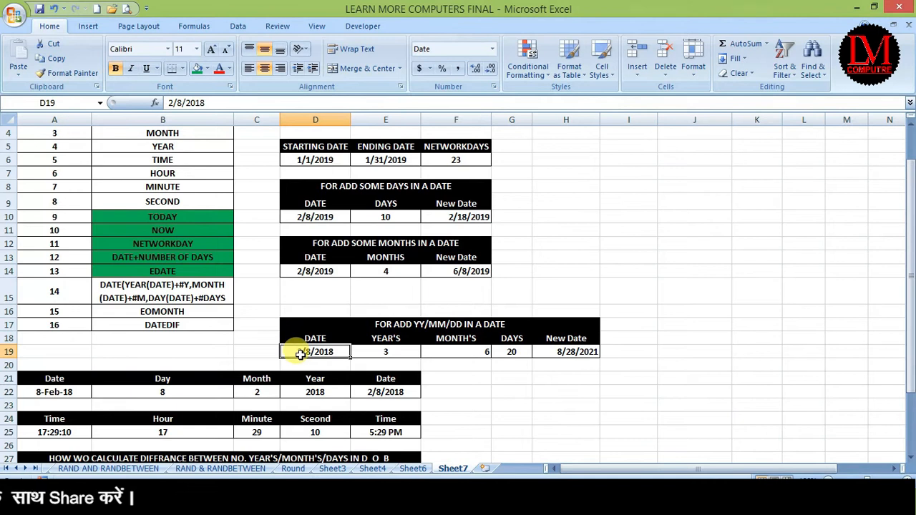
double_click(339, 352)
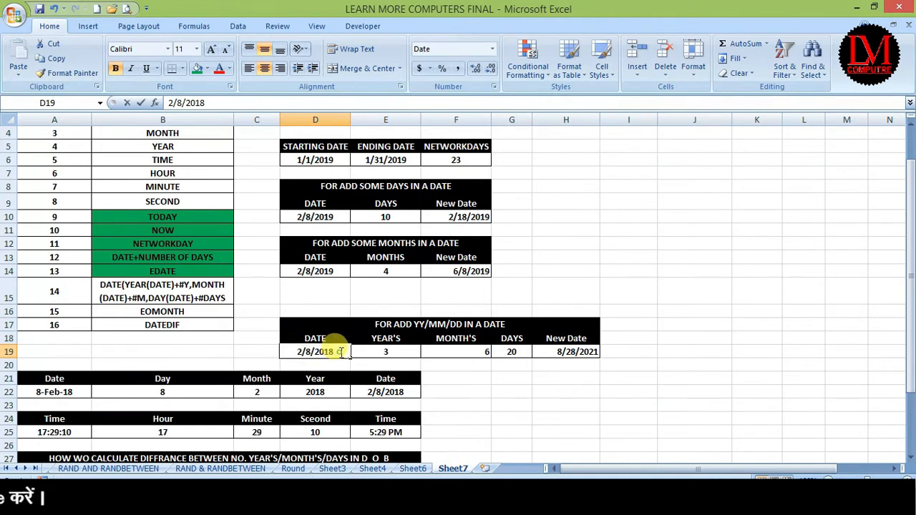
key(BackSpace)
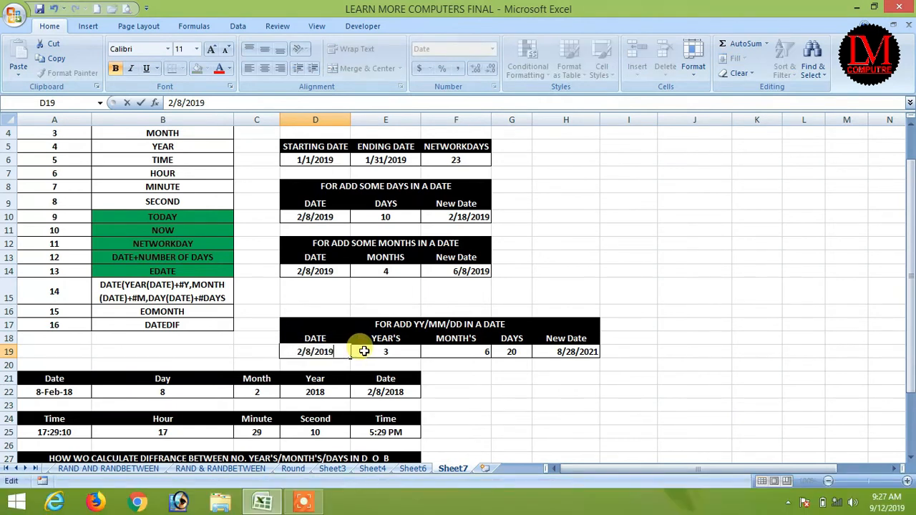
text(9)
key(Return)
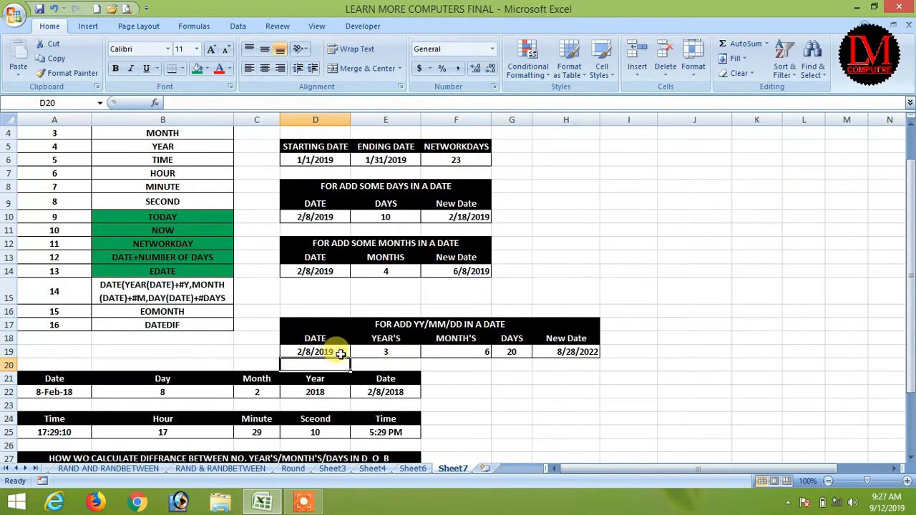
click(392, 353)
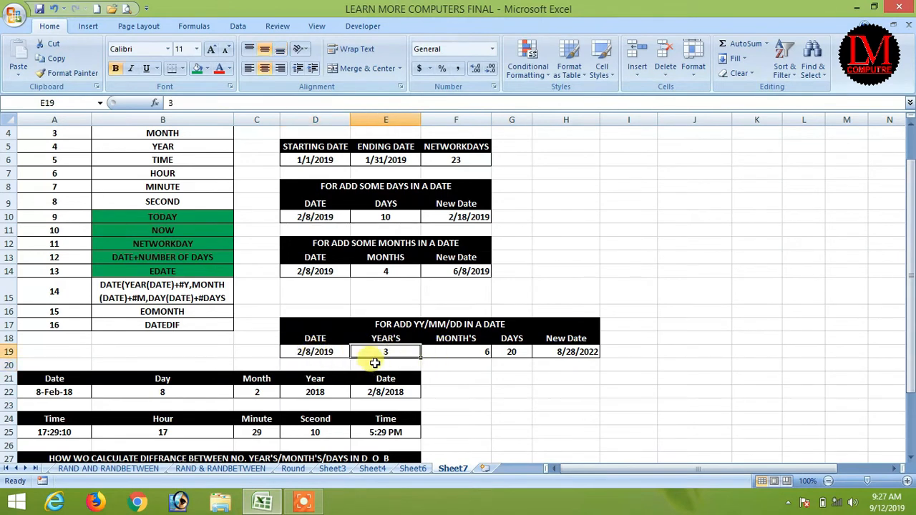
click(478, 351)
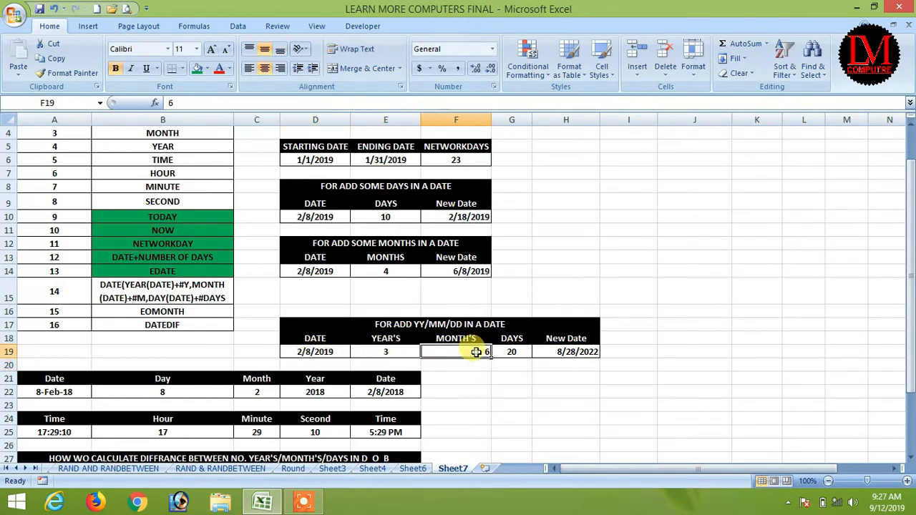
click(511, 352)
click(383, 351)
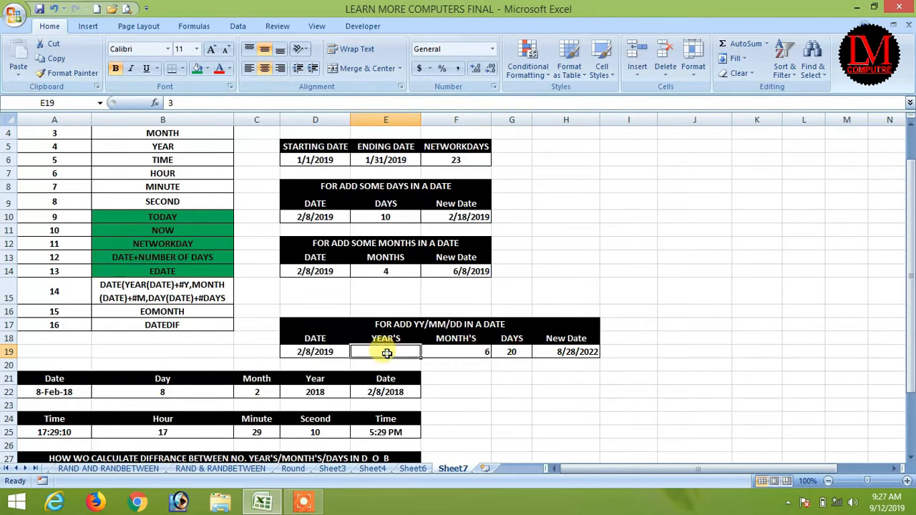
click(476, 351)
click(509, 352)
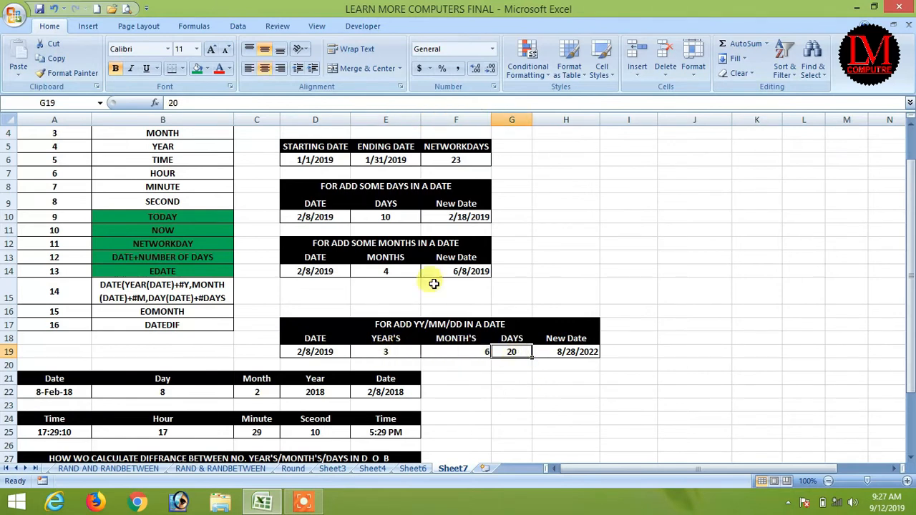
click(325, 353)
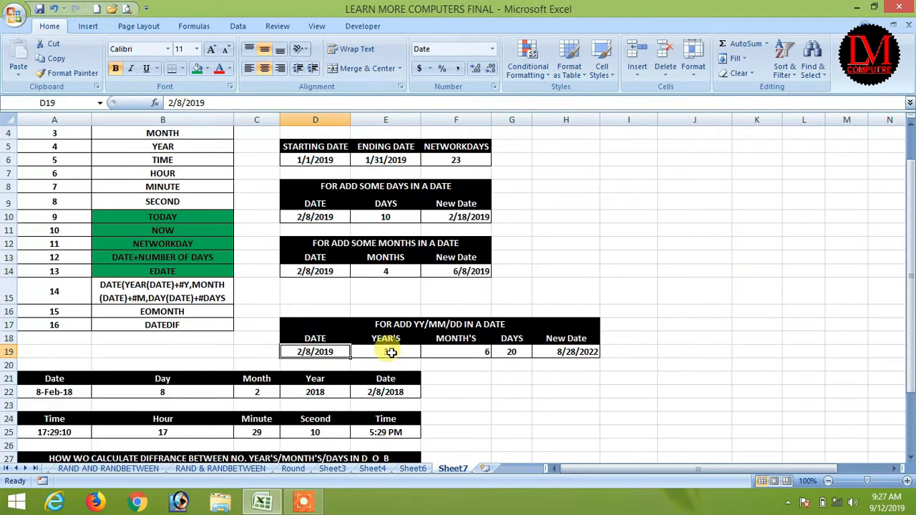
click(391, 352)
click(454, 351)
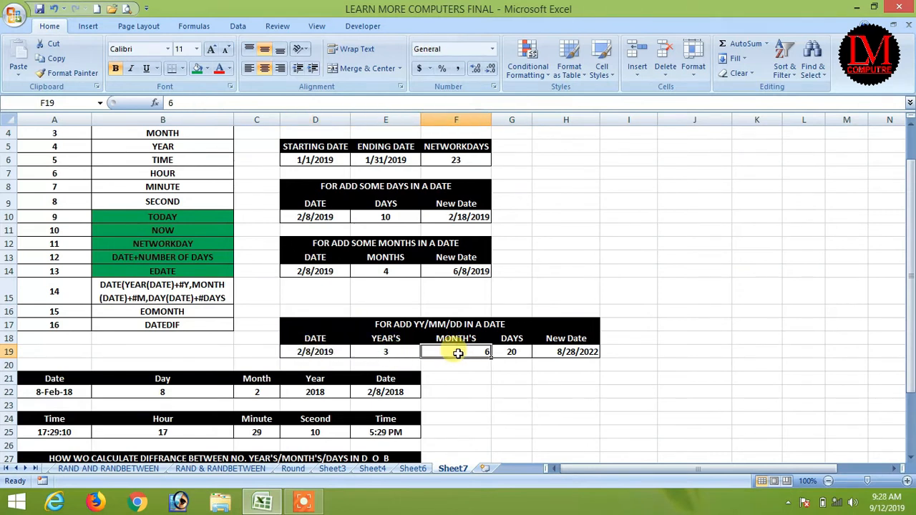
click(512, 353)
click(565, 351)
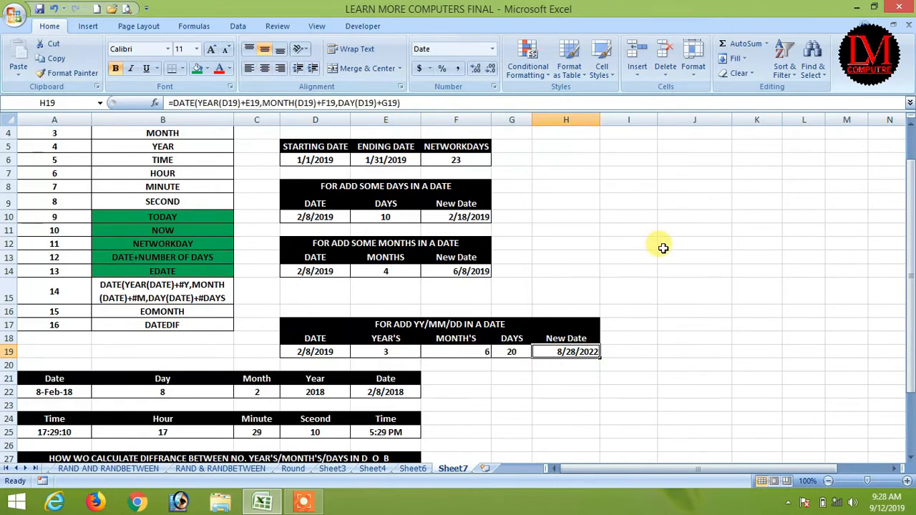
Step: Enter =DATE(YEAR(D19)+E19,MONTH(D19)+F19,DAY(D19)+G19) in H19, giving 8/28/2022
text(=)
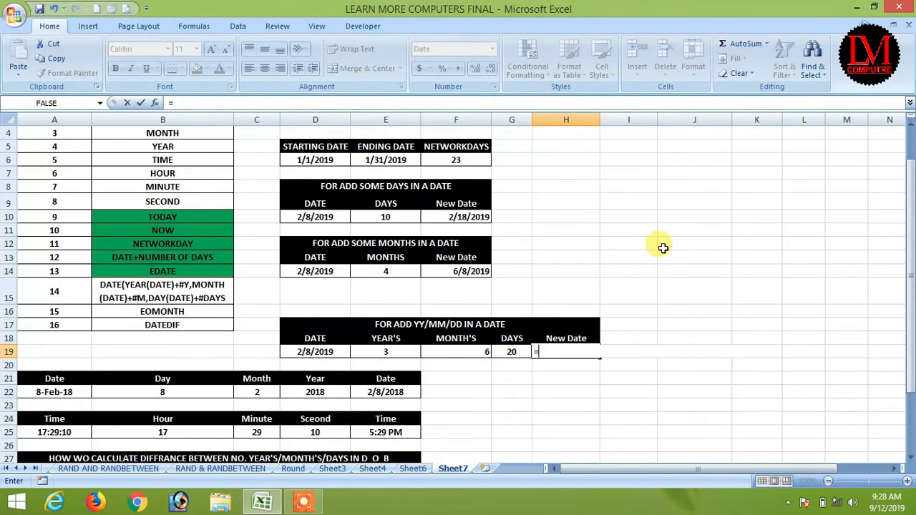
text(=date)
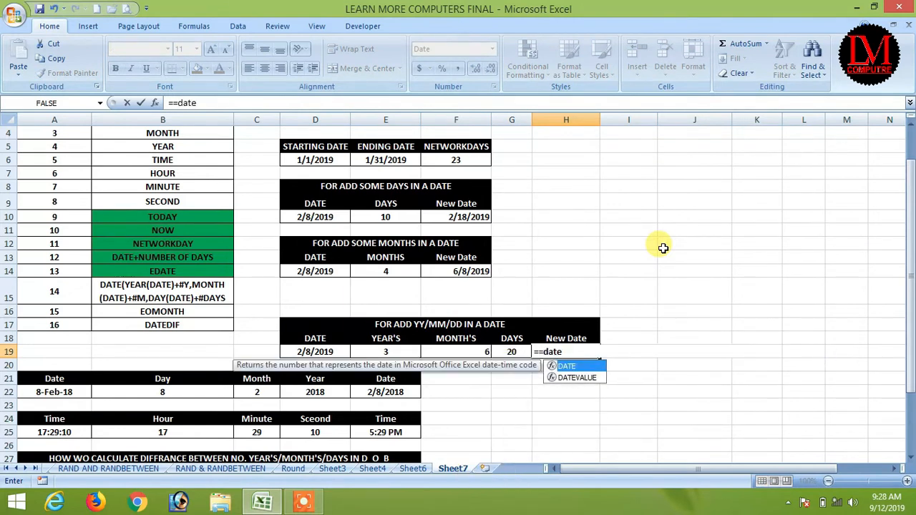
text(()
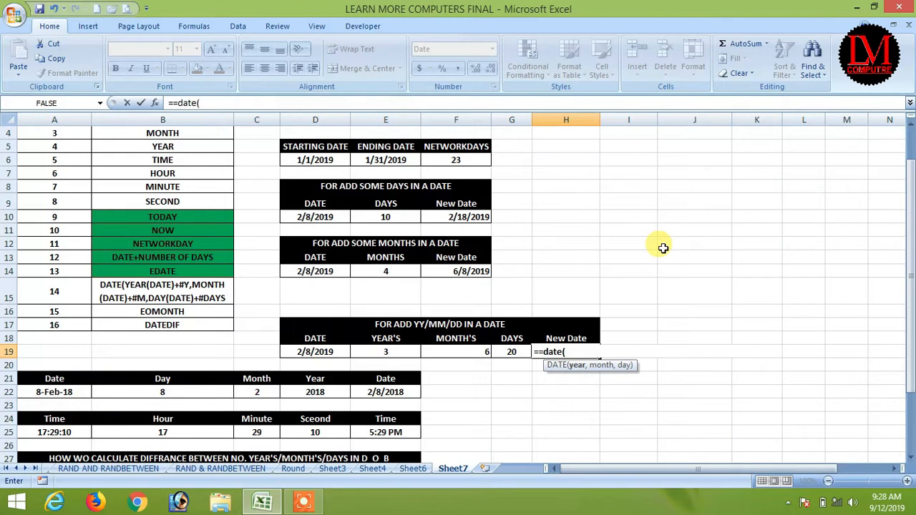
text(year)
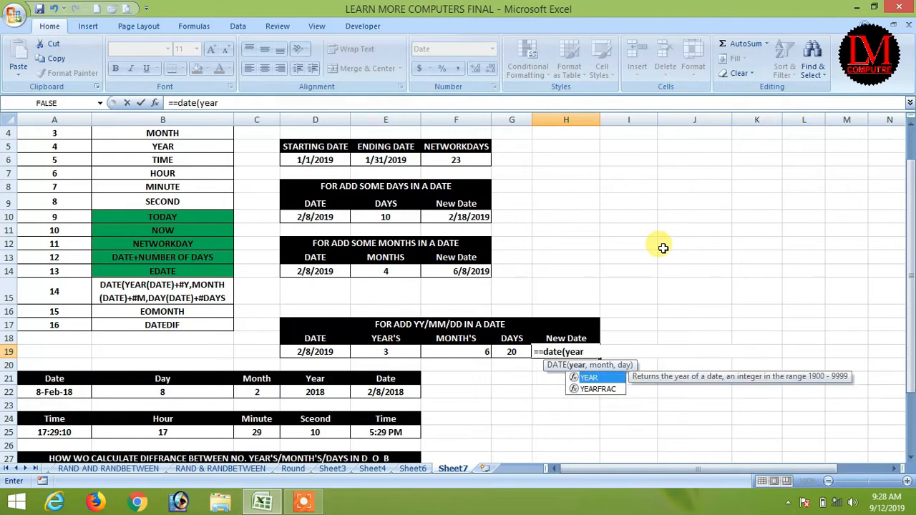
text(()
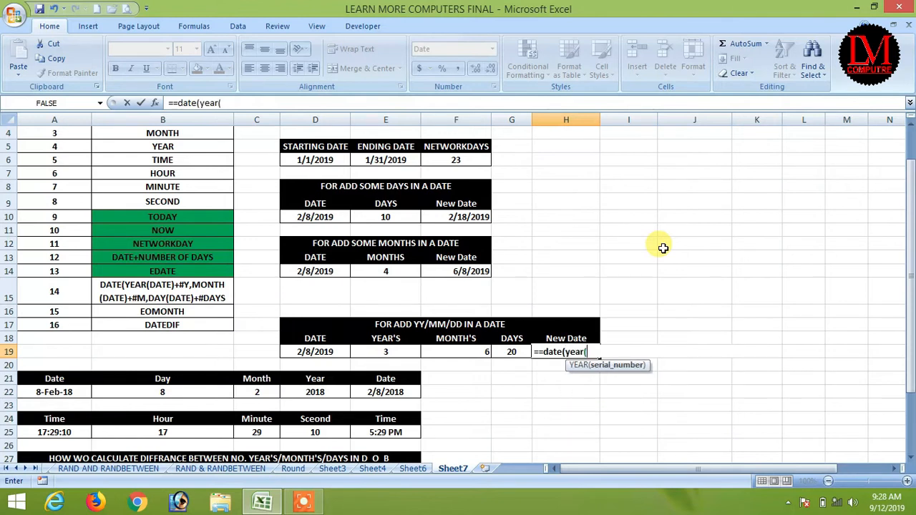
click(315, 352)
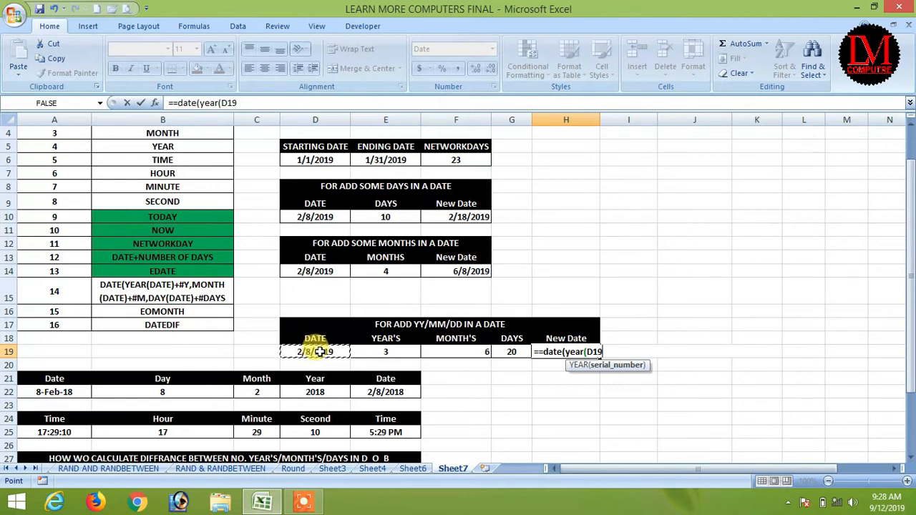
text()+E19)
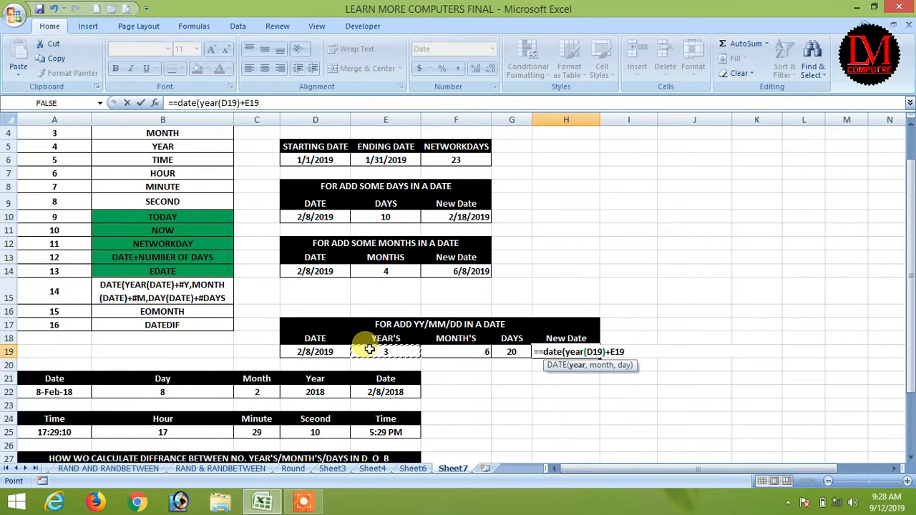
text(,)
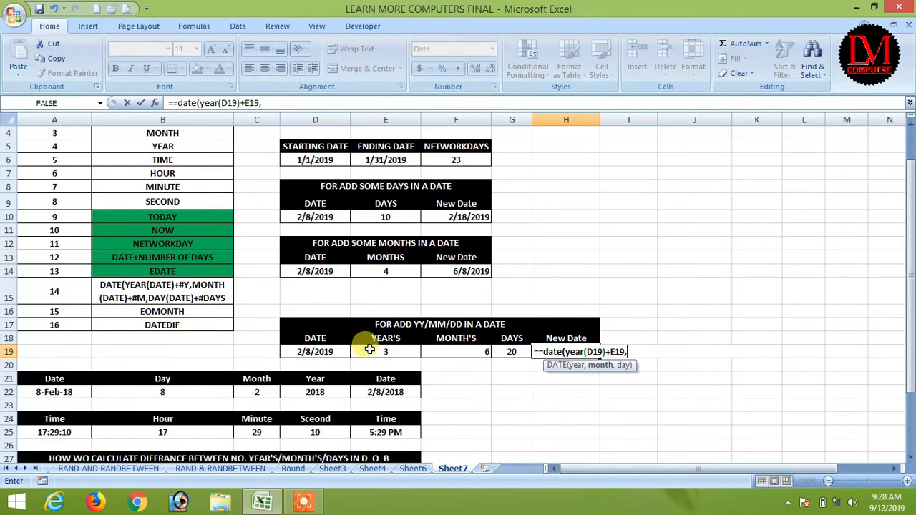
text(mon)
text(t)
key(BackSpace)
key(BackSpace)
key(BackSpace)
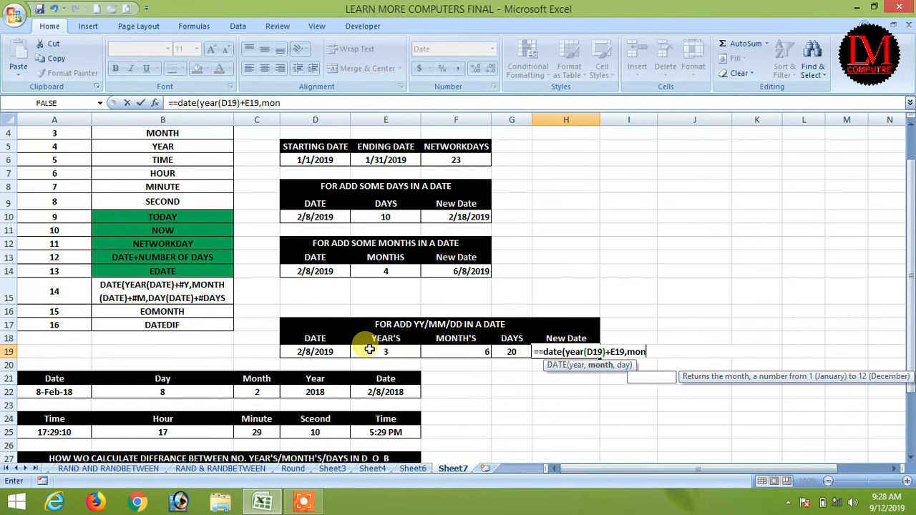
text(onth()
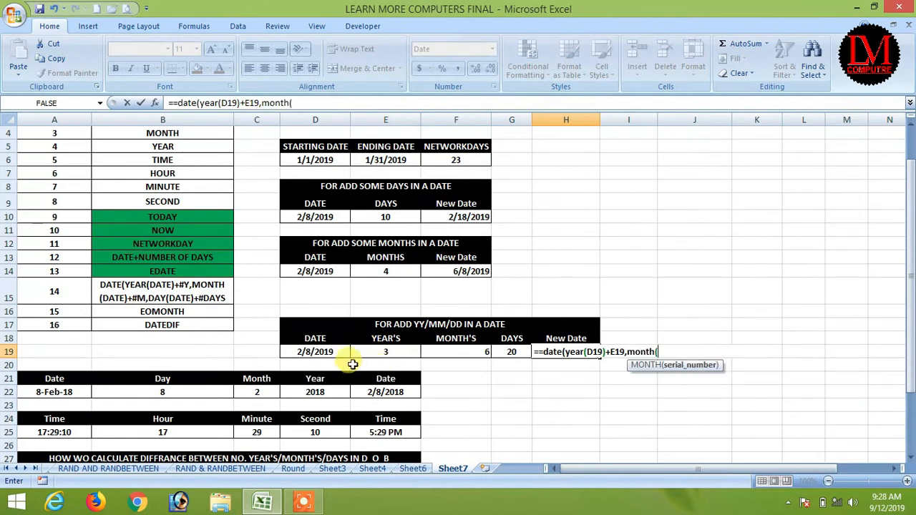
click(307, 349)
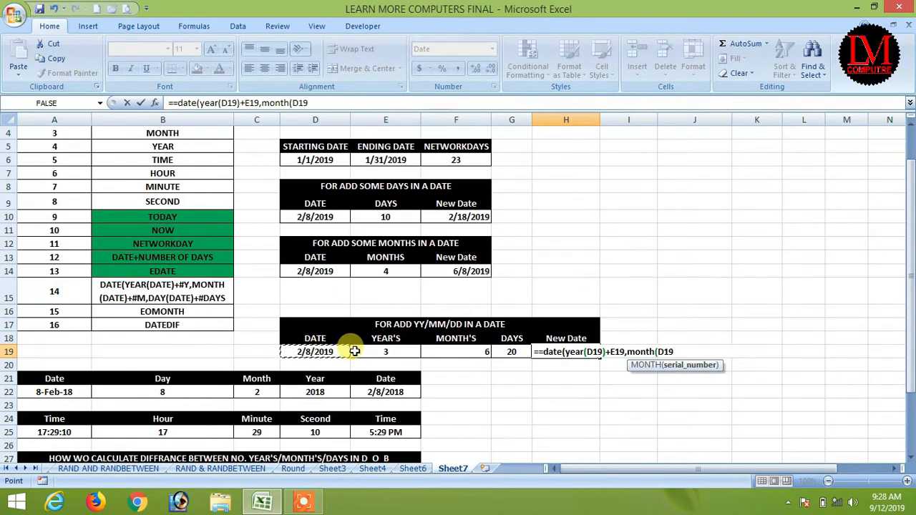
text())
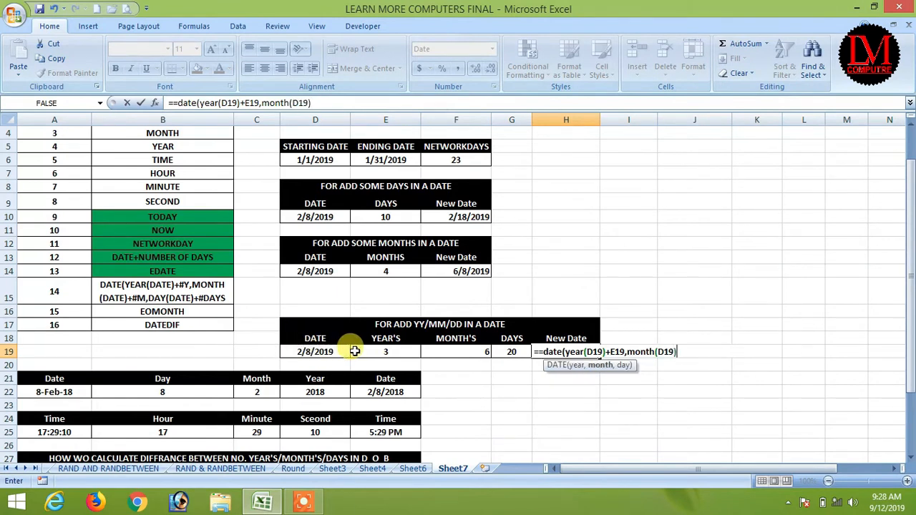
text(+)
click(448, 352)
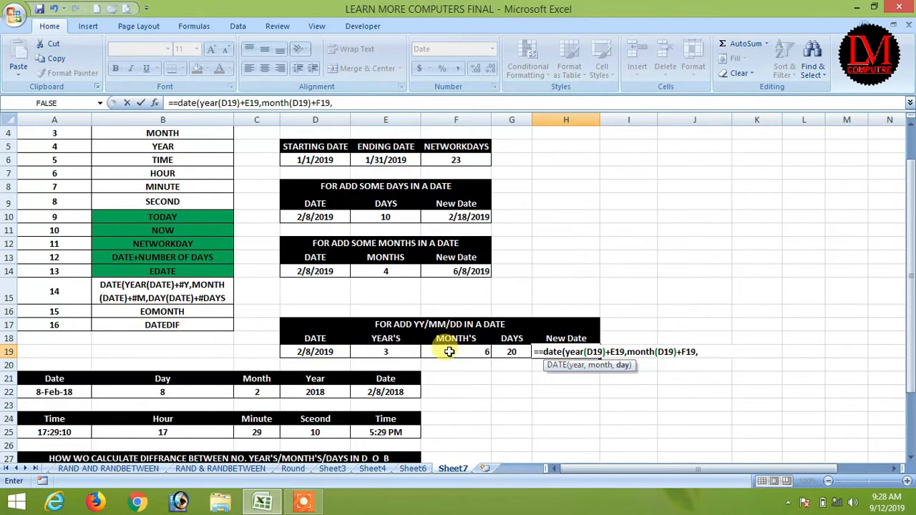
text(,day)
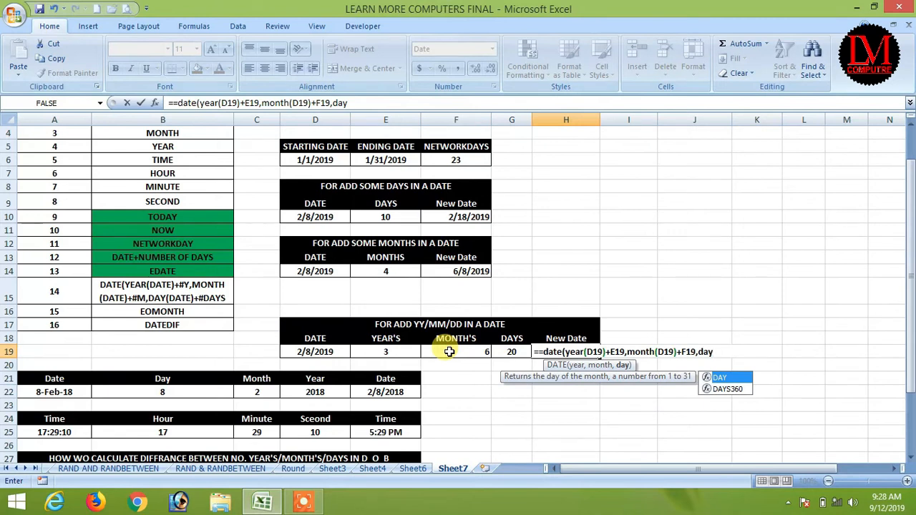
text(()
click(306, 351)
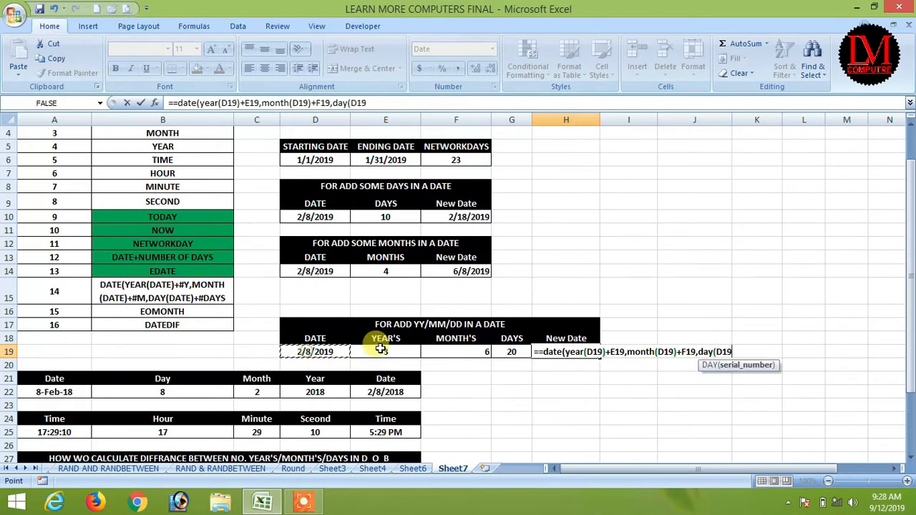
text()+)
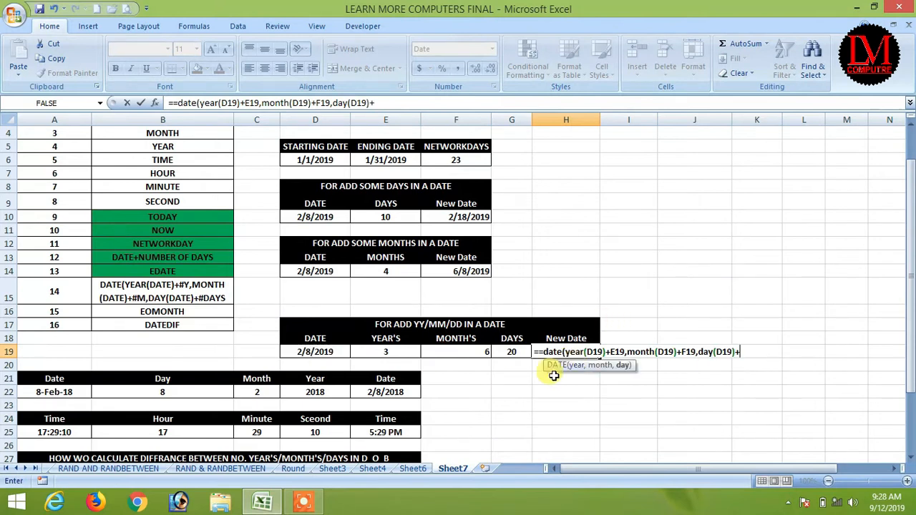
click(511, 351)
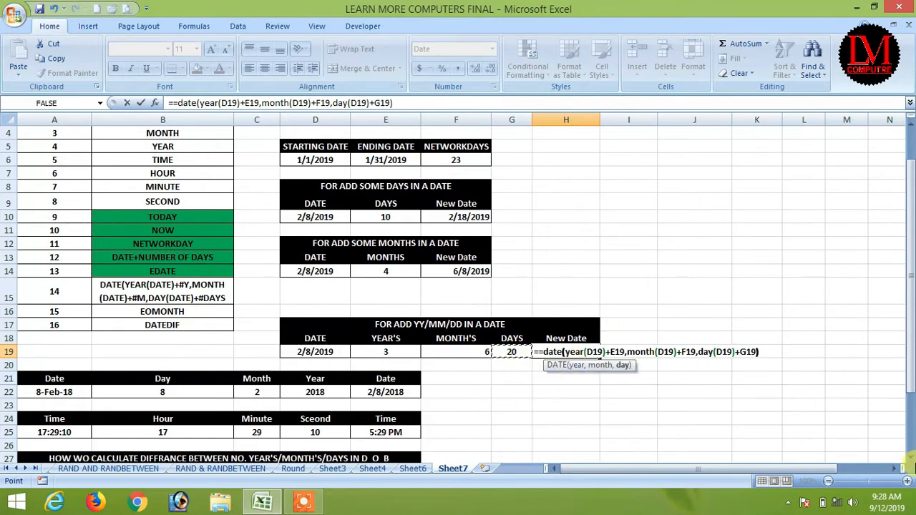
key(Return)
key(Return)
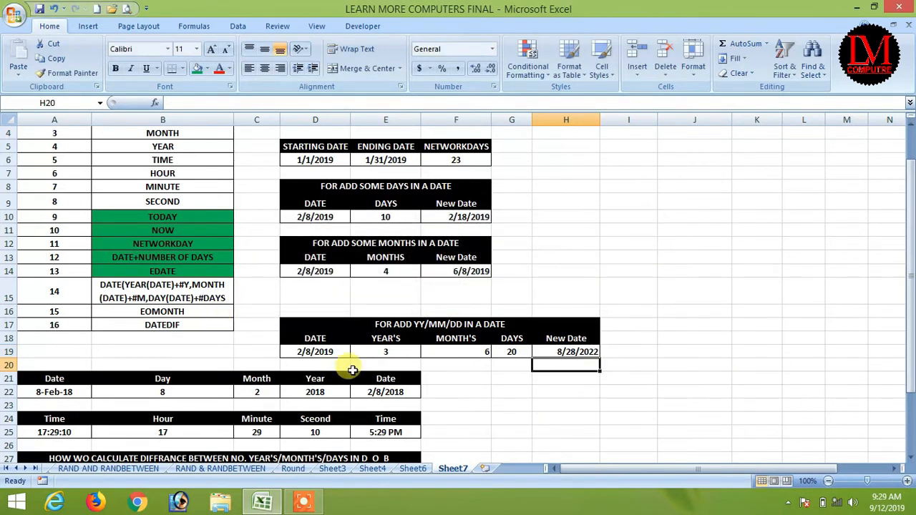
Step: Review the start date and the years, months and days to add in D19–G19
click(313, 349)
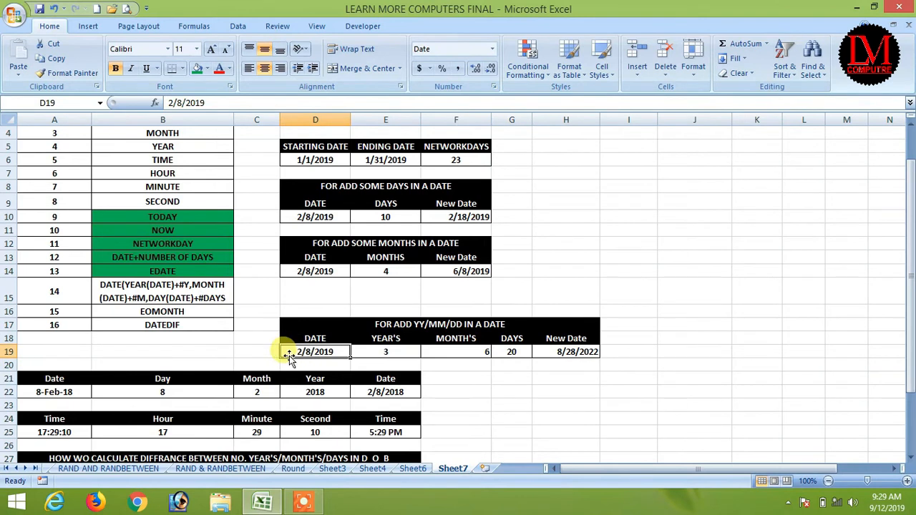
click(387, 350)
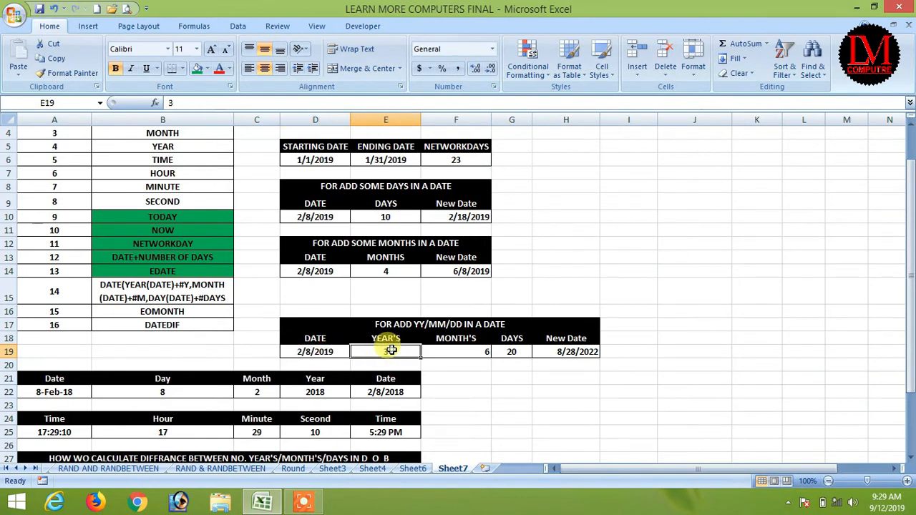
click(447, 351)
click(511, 351)
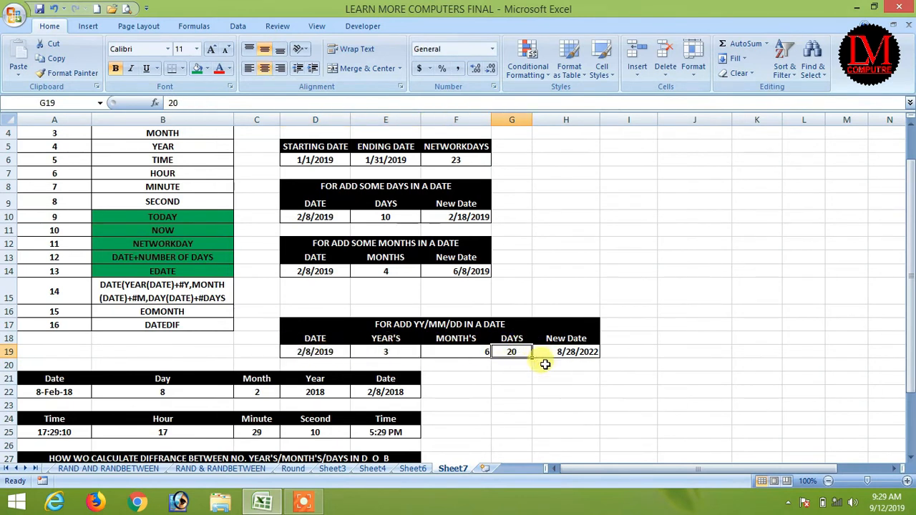
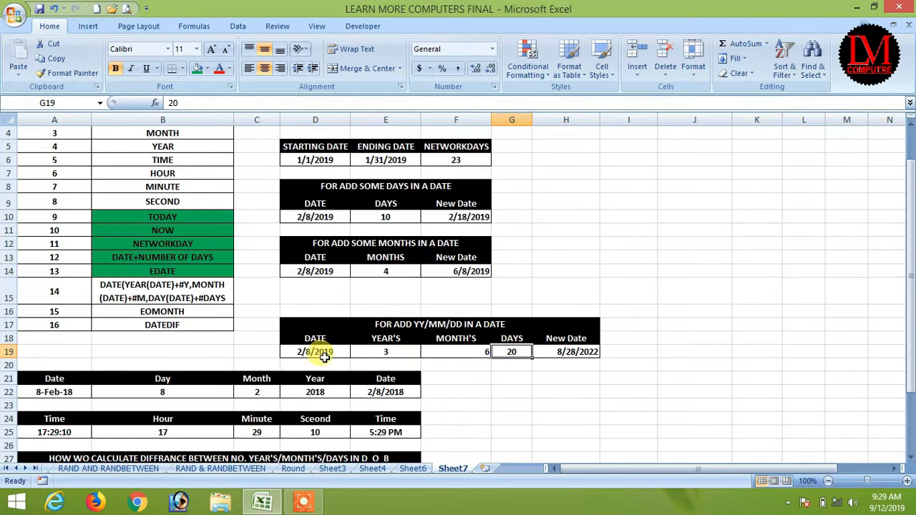
Step: Shade the add-years-months-days entry in B15 green to match the topics above it
click(573, 352)
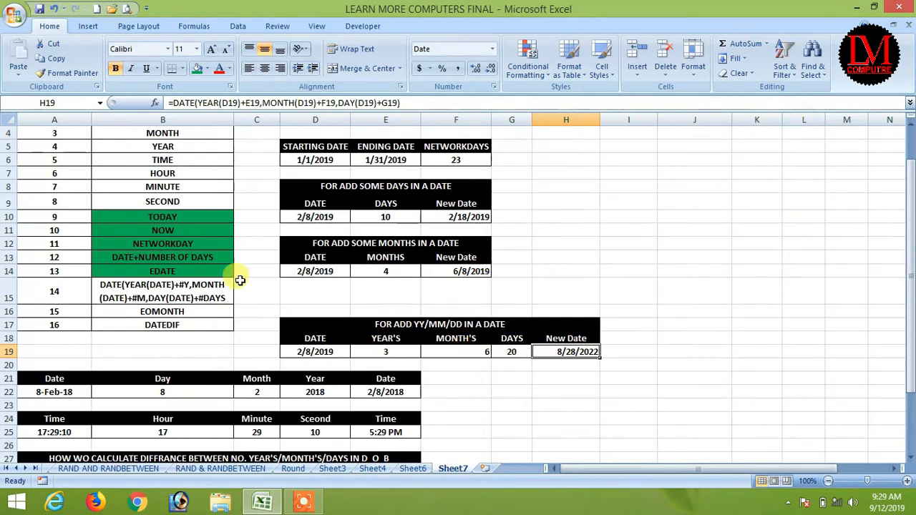
click(144, 286)
click(195, 68)
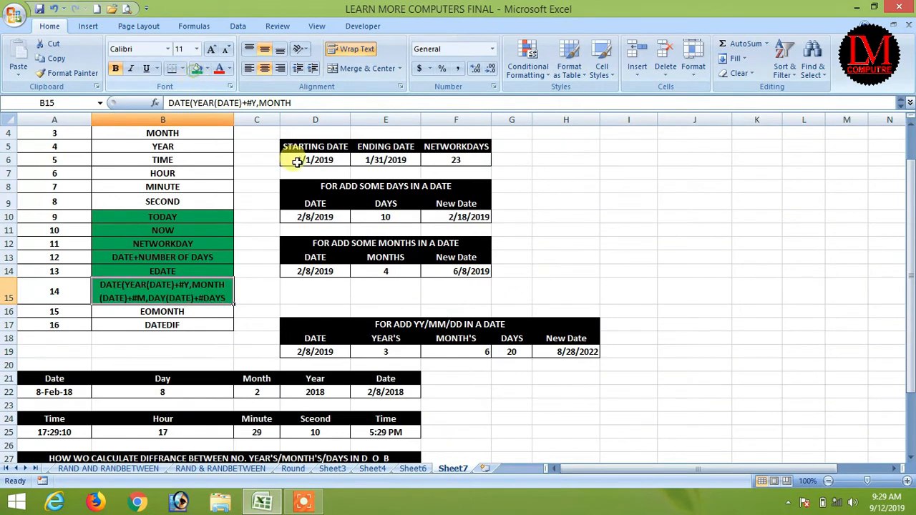
click(164, 311)
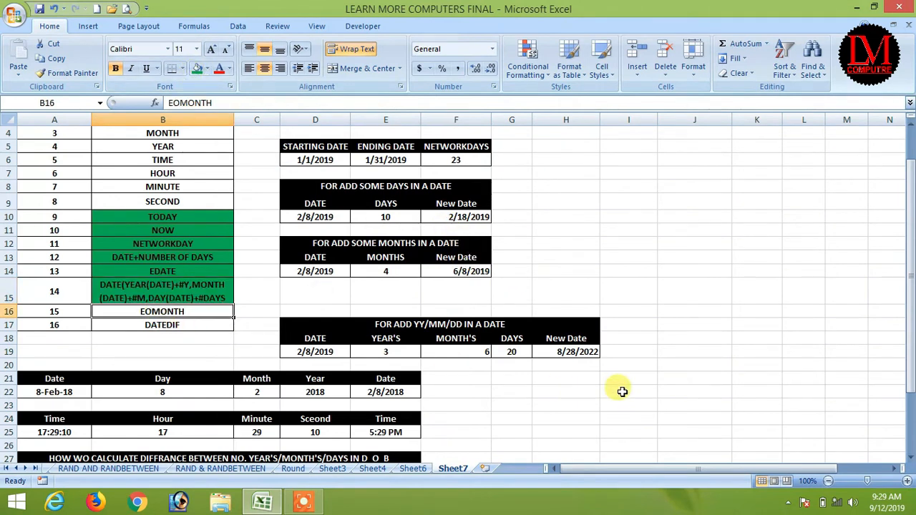
scroll(620, 391, down, 1)
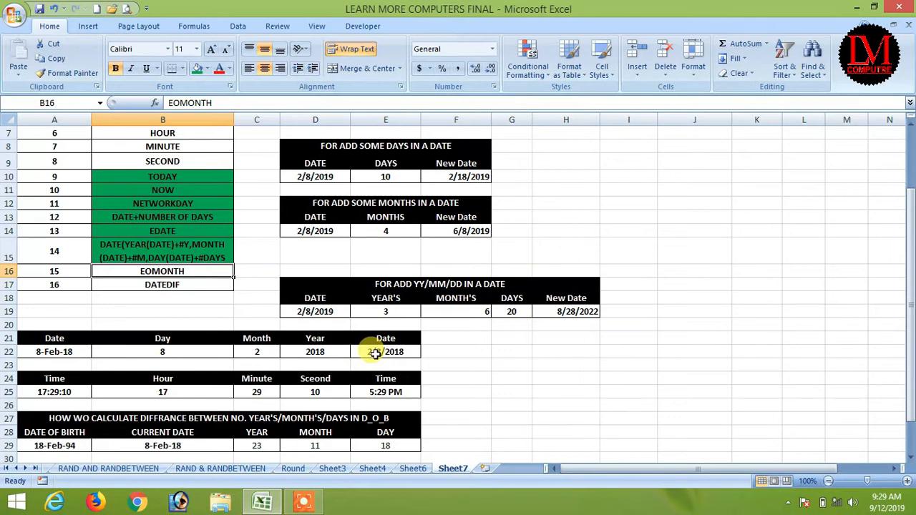
click(561, 389)
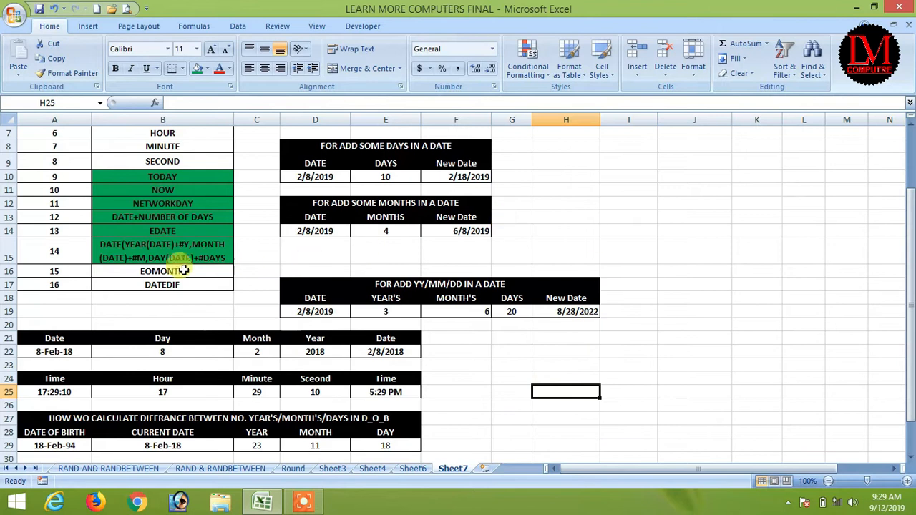
Step: Put today's date in G24 and autofit column G so it displays
click(511, 373)
key(ctrl+semicolon)
key(Return)
click(509, 373)
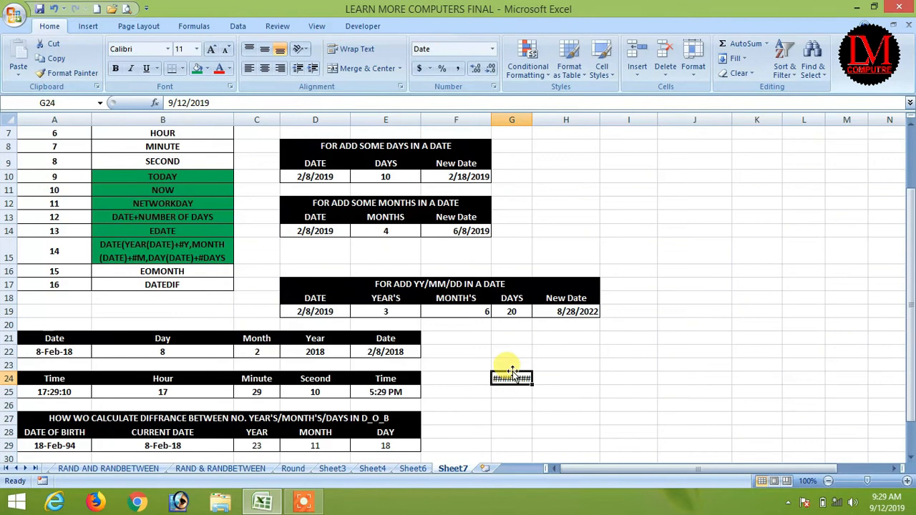
double_click(532, 119)
Step: Enter an EOMONTH formula in H24 based on the date in G24
click(562, 377)
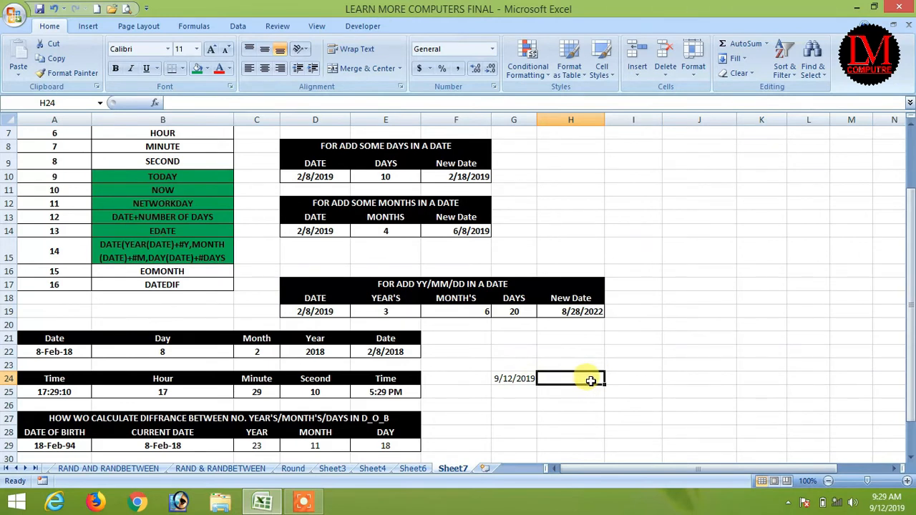
text(=eom()
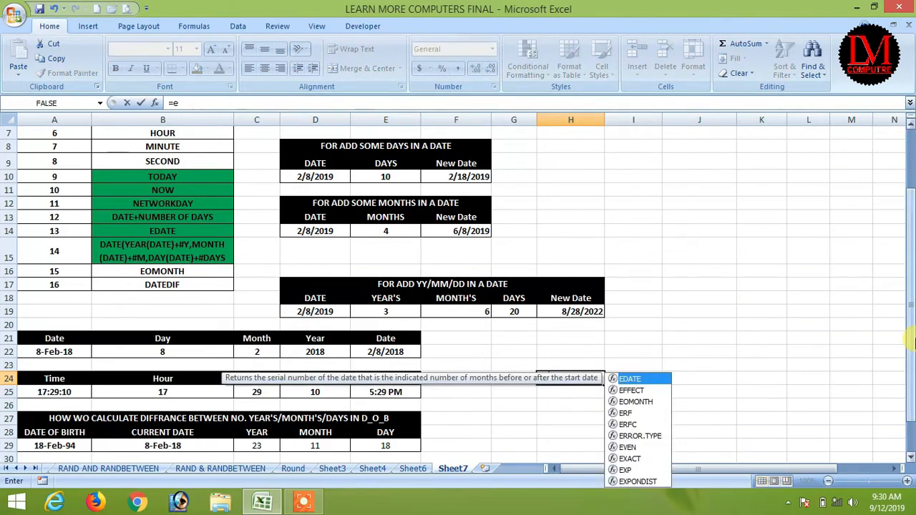
key(BackSpace)
key(BackSpace)
key(BackSpace)
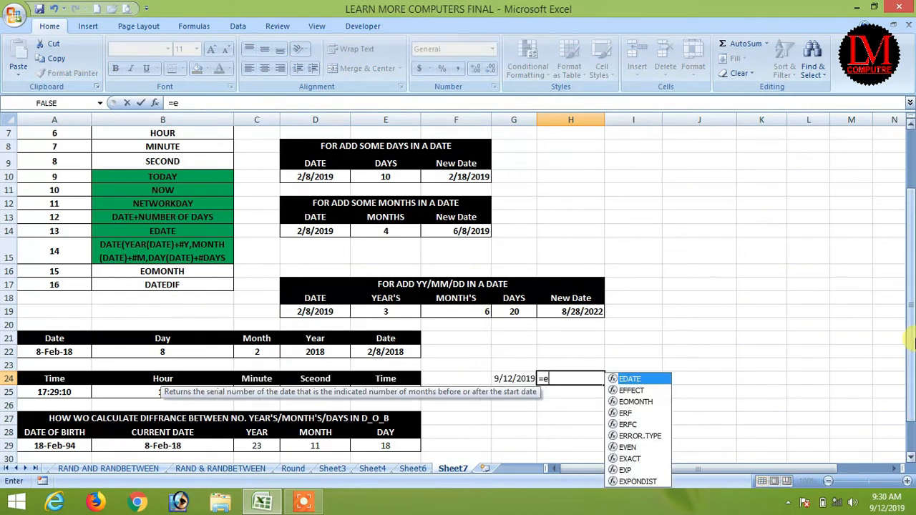
text(omo)
key(Tab)
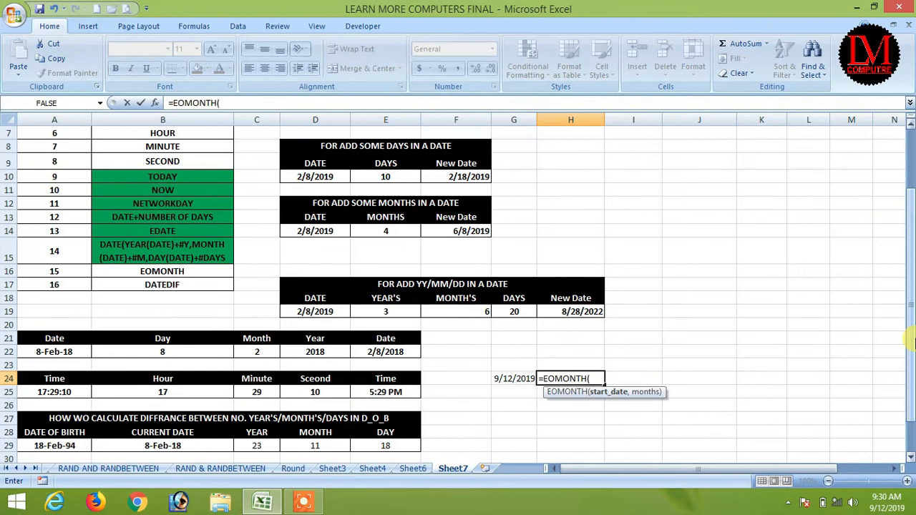
click(513, 378)
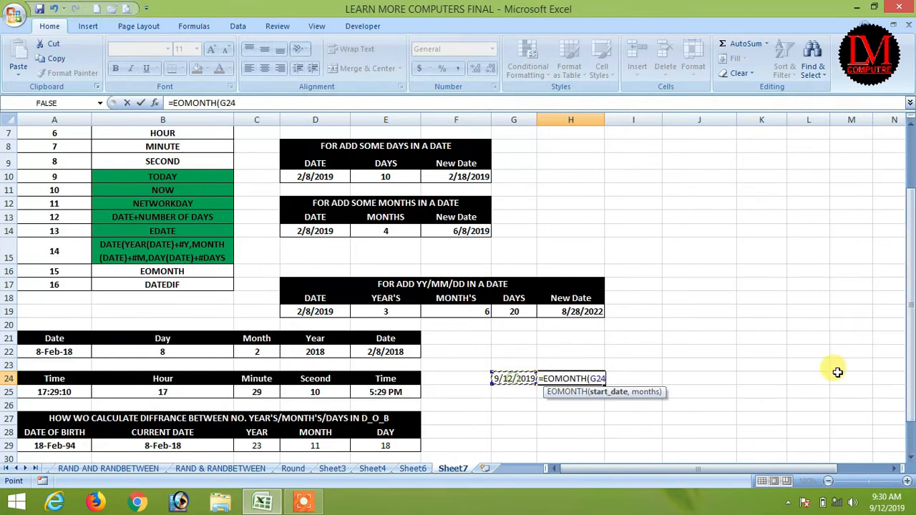
text(,0)
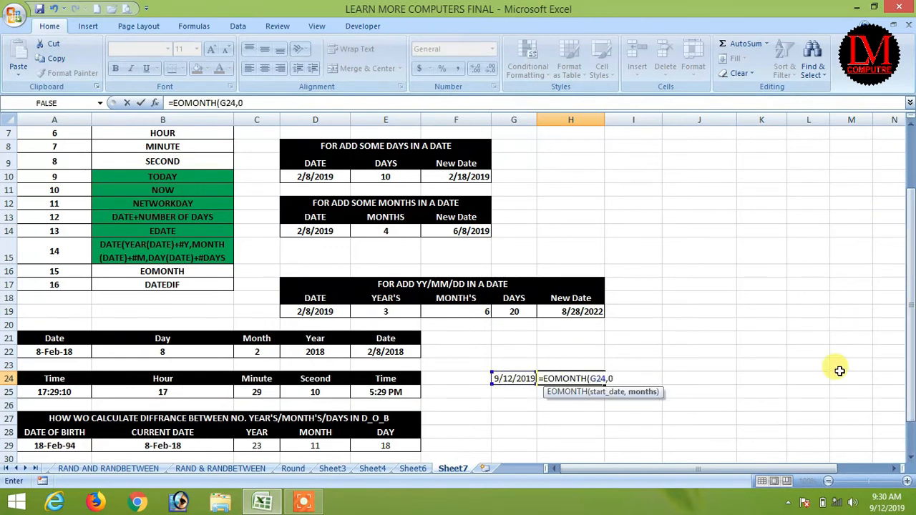
key(Return)
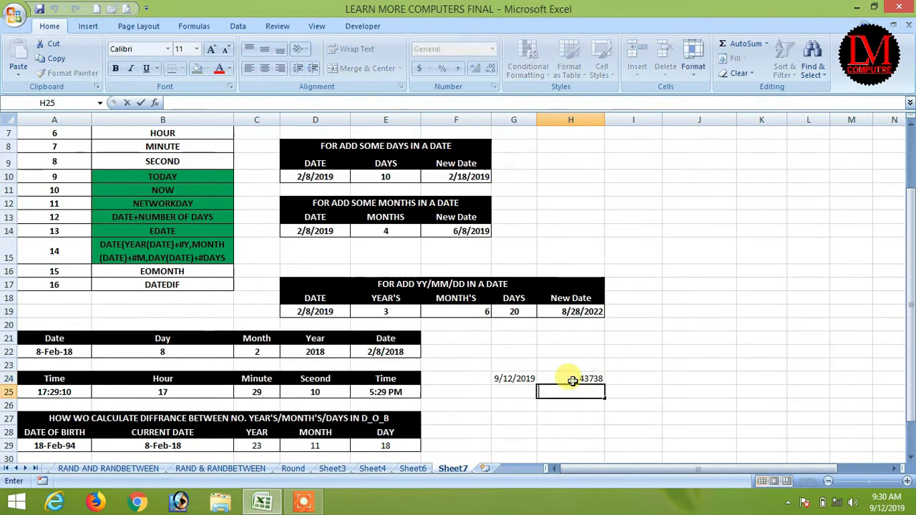
Step: Format H24 with the 14-Mar-01 date style
click(566, 380)
key(ctrl+1)
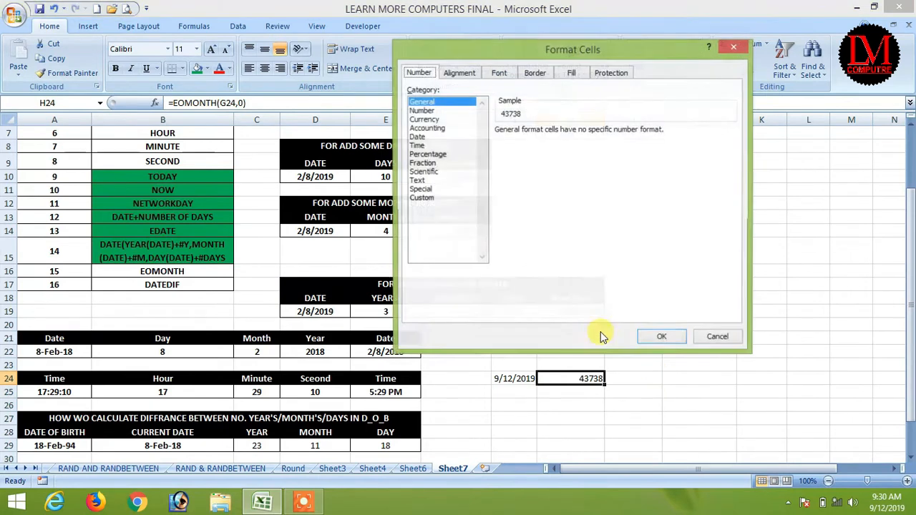
click(418, 137)
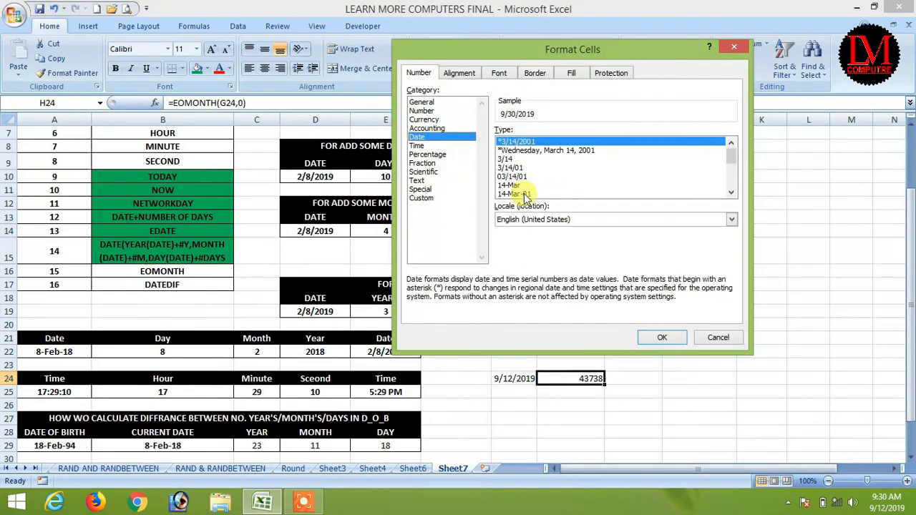
click(520, 193)
click(662, 338)
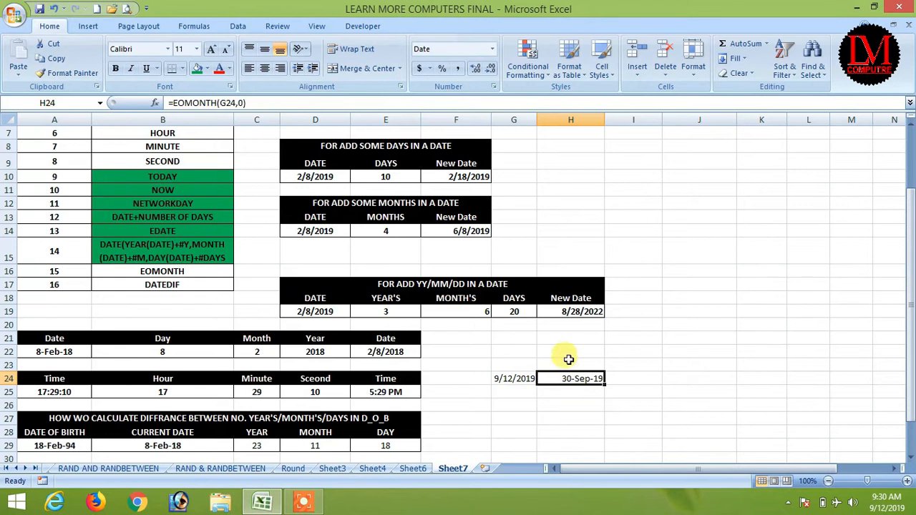
Step: Try month offsets of -1 and then 1 in H24's EOMONTH formula
click(237, 102)
click(406, 102)
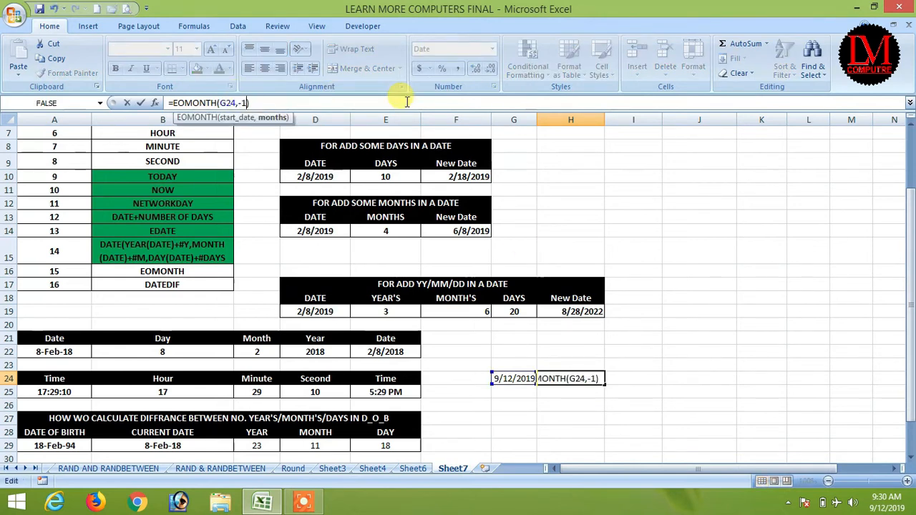
key(Return)
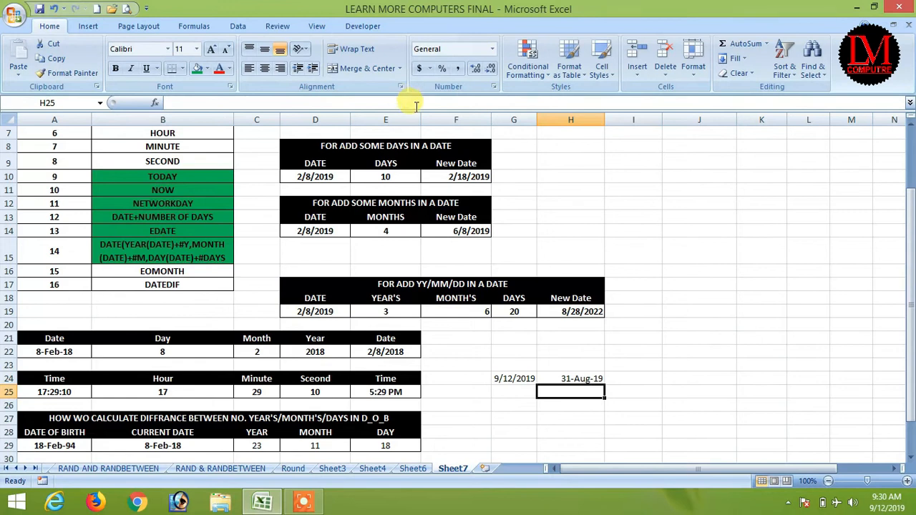
click(565, 378)
click(245, 102)
key(BackSpace)
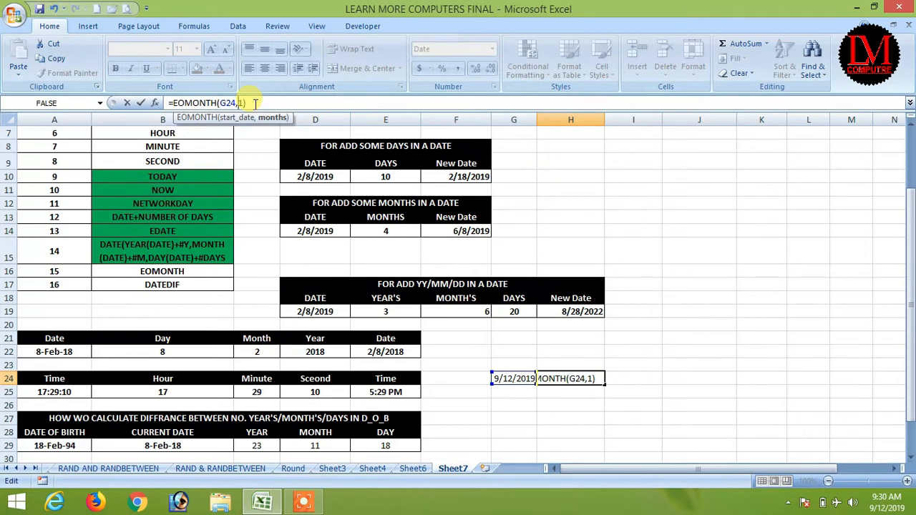
key(Return)
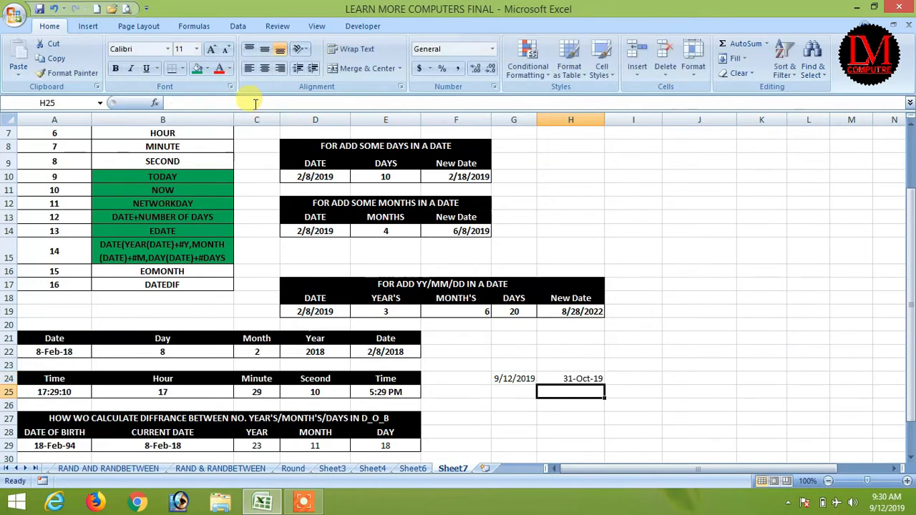
click(565, 380)
Step: Change G24 to 2/12/2019 and set the months offset to 0, giving 28-Feb-19
double_click(504, 379)
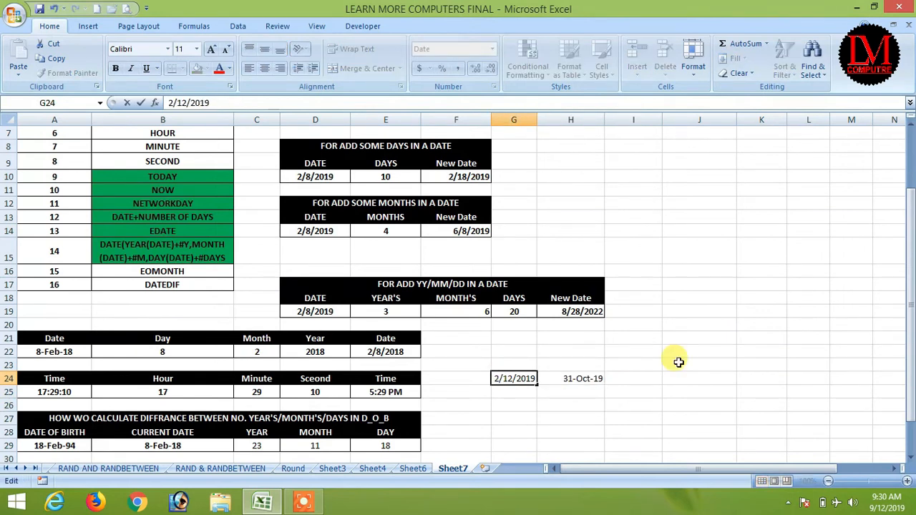
text(2)
key(Return)
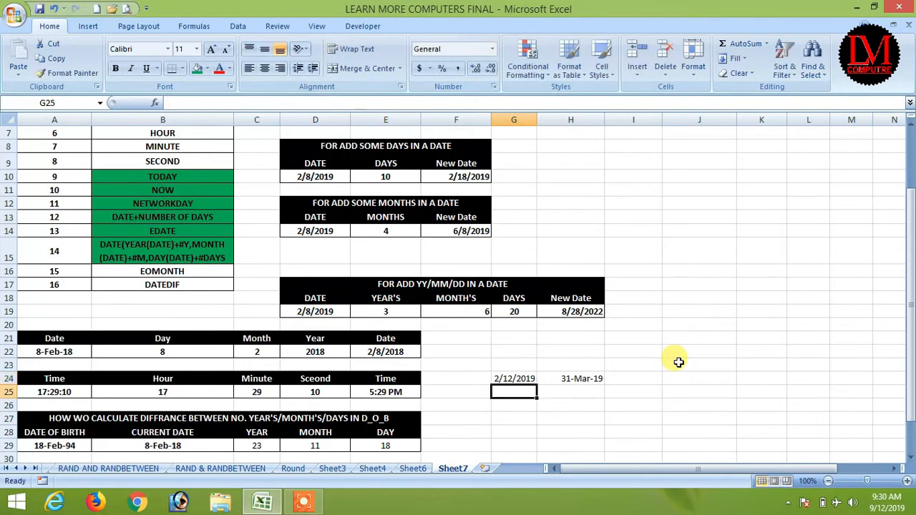
click(560, 377)
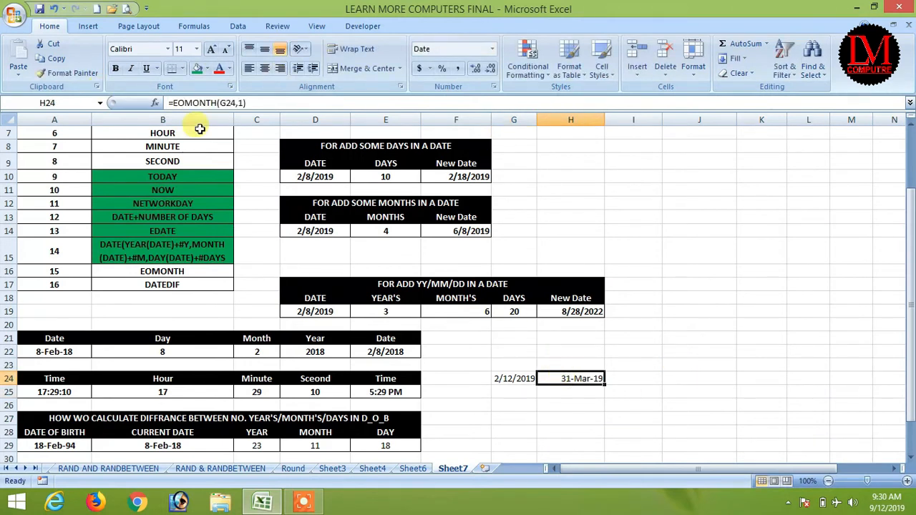
click(243, 103)
key(BackSpace)
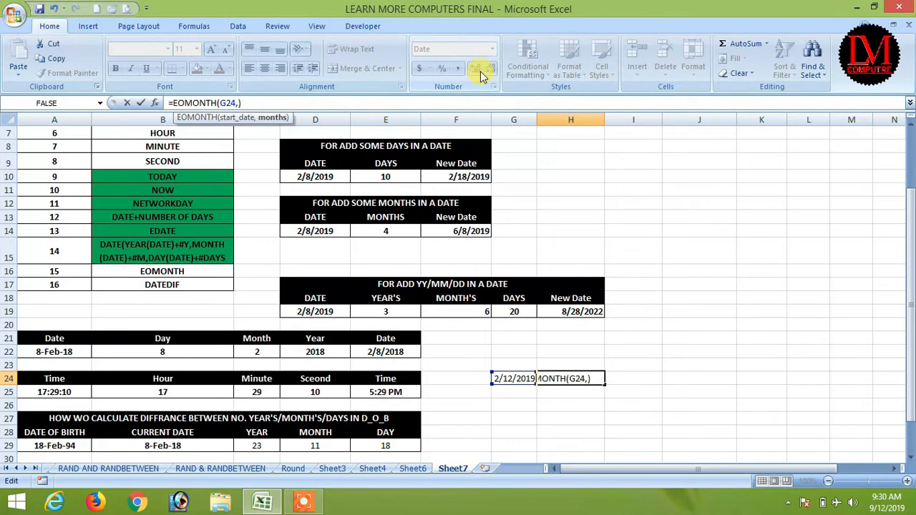
text(0)
key(Return)
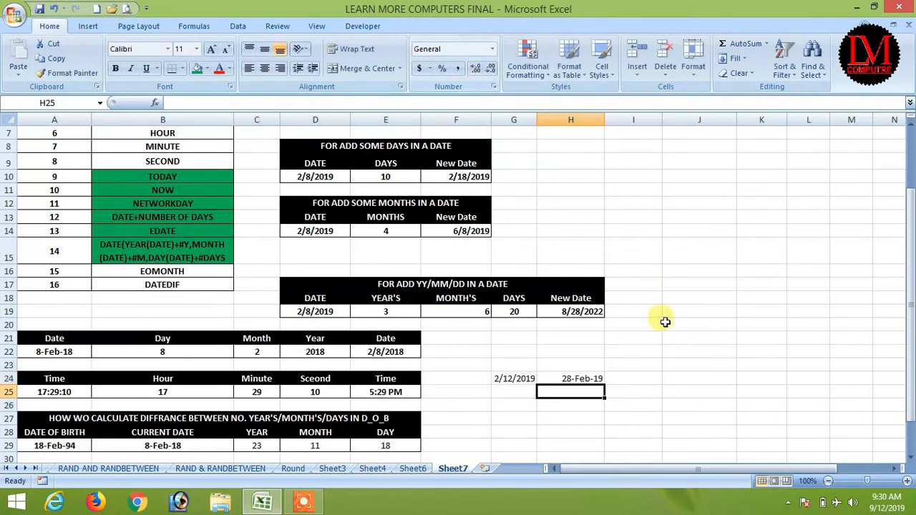
click(143, 269)
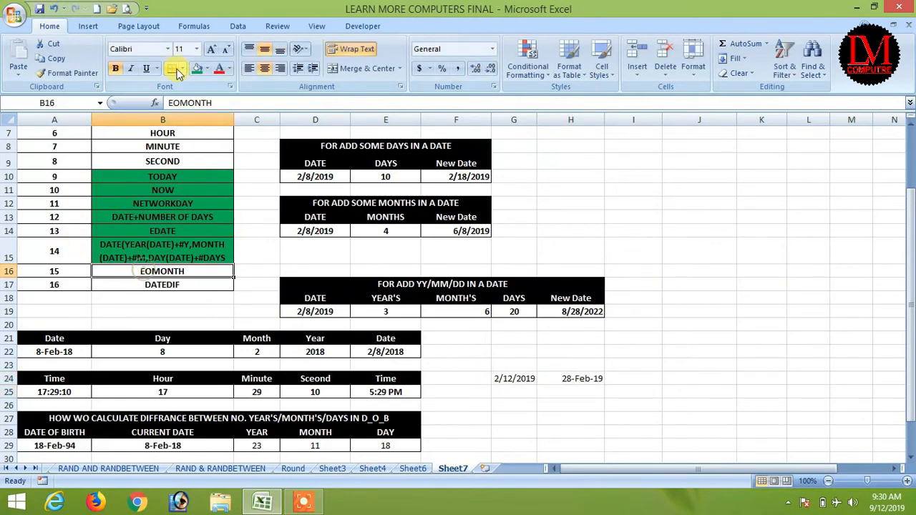
click(194, 69)
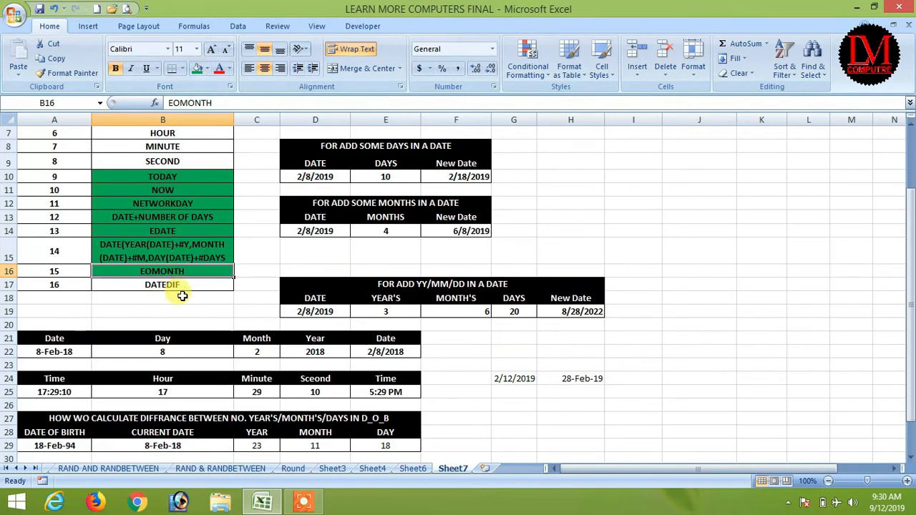
click(367, 351)
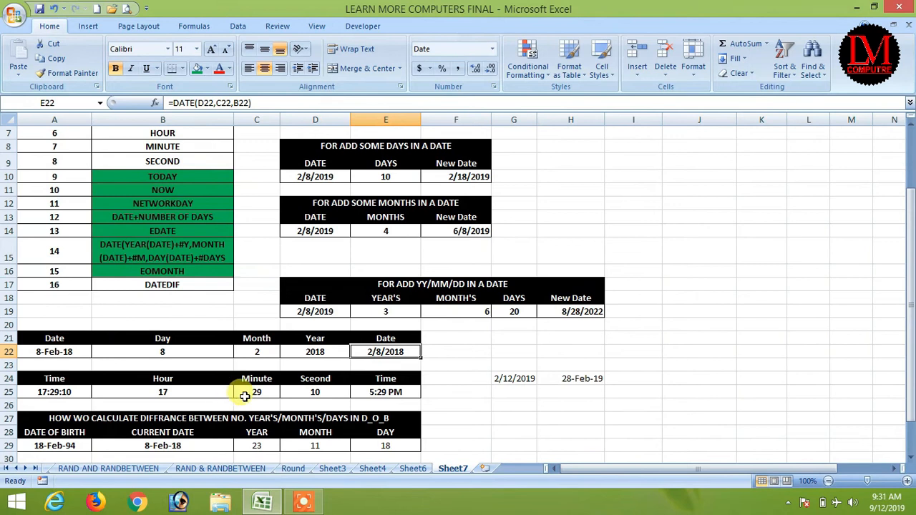
click(49, 391)
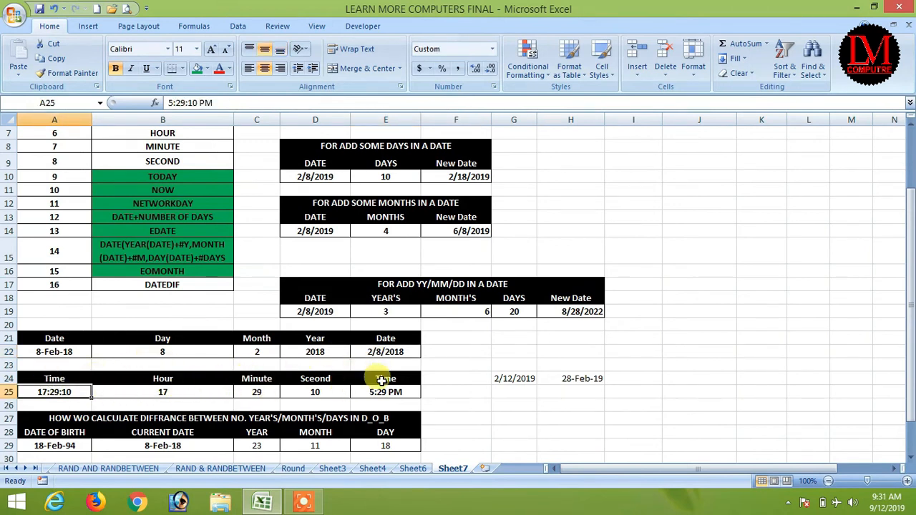
scroll(241, 237, up, 2)
scroll(159, 256, down, 3)
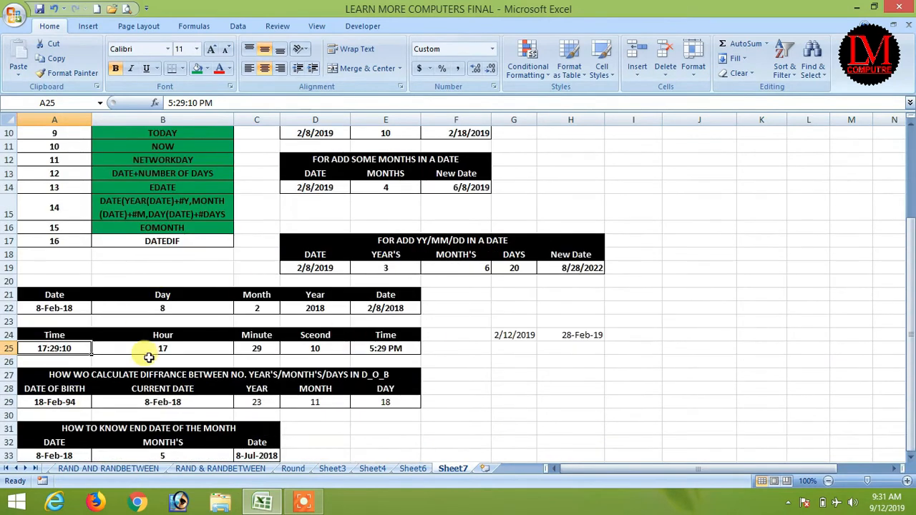
scroll(229, 436, down, 1)
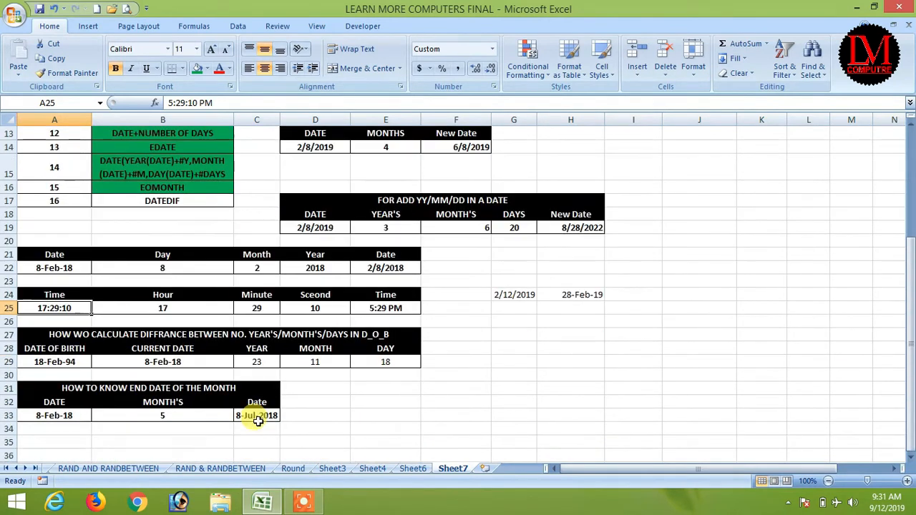
click(387, 414)
click(384, 387)
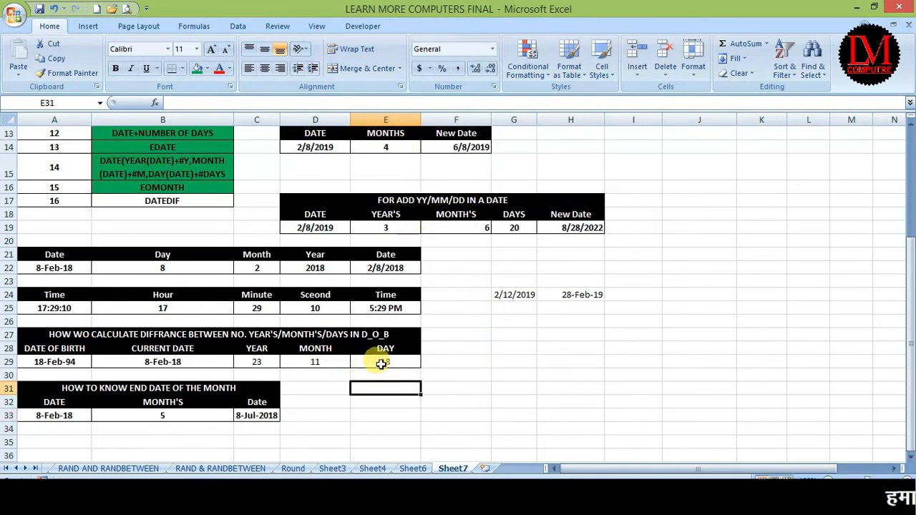
Step: Clear the old year, month and day results in C29:E29
drag(254, 360, 387, 367)
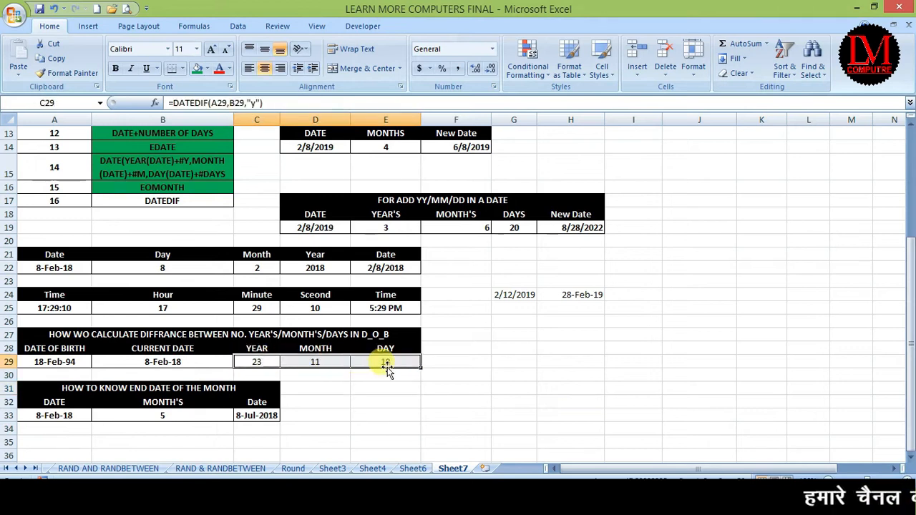
key(Delete)
key(Home)
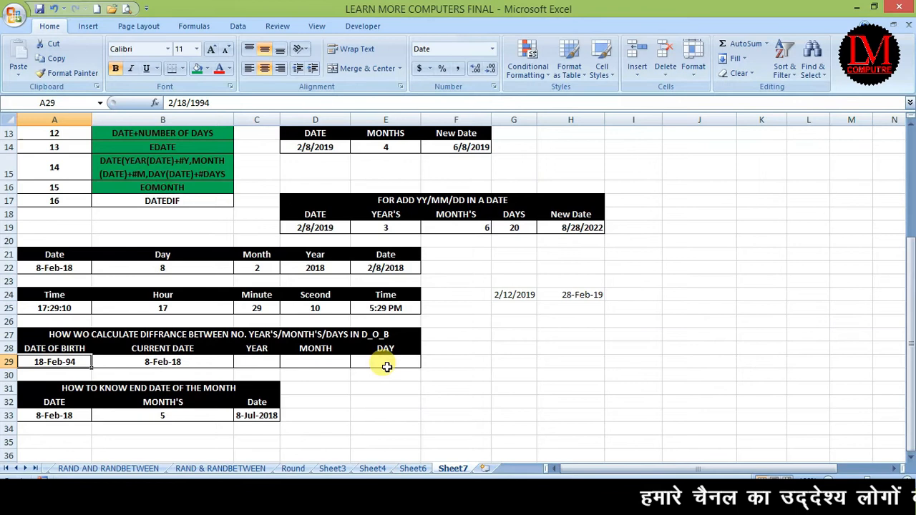
key(Right)
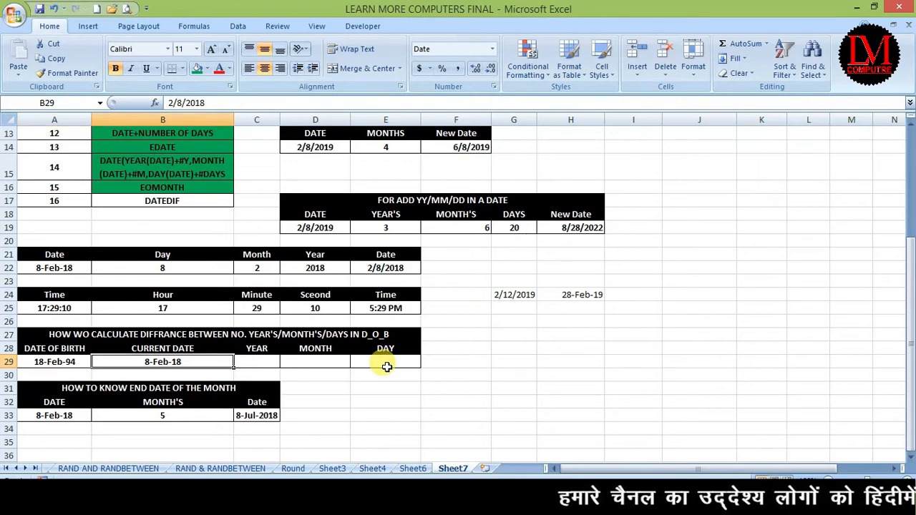
key(Right)
key(Right)
key(Right)
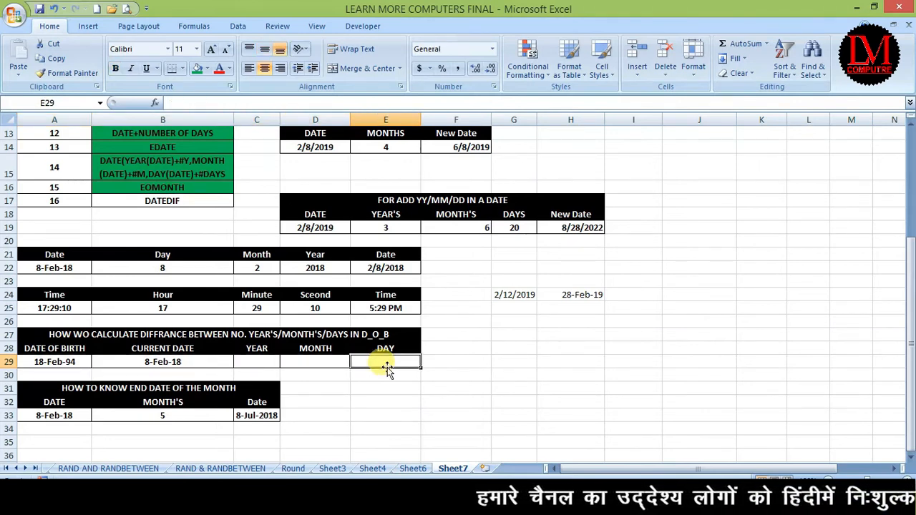
Step: Begin a DATEDIF formula in C29, then cancel the mistyped attempt
click(243, 360)
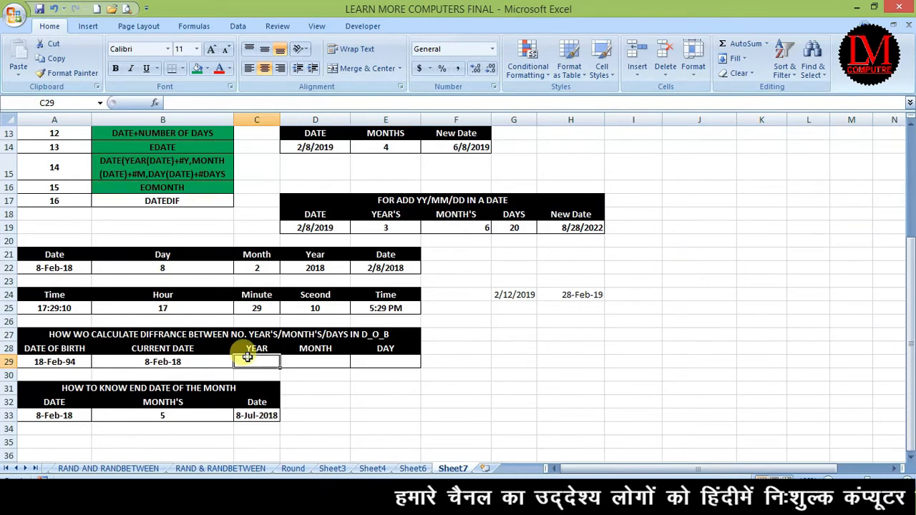
text(=da)
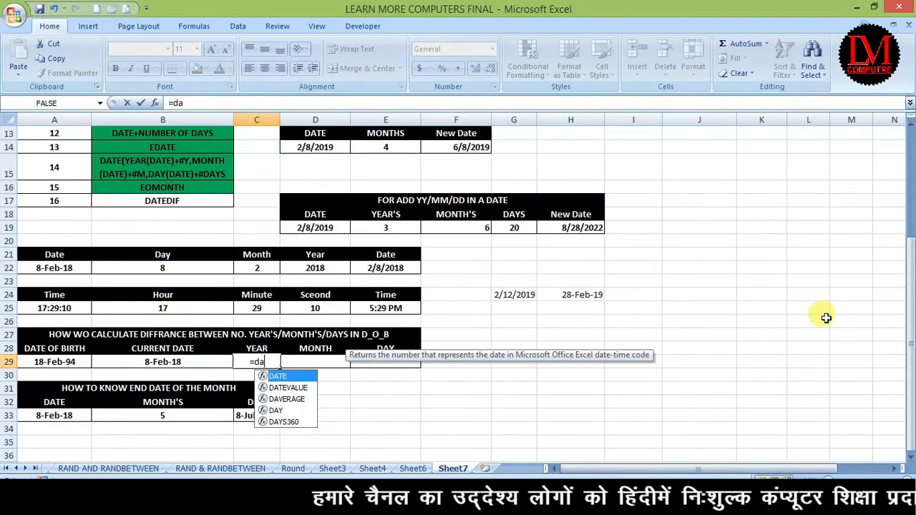
text(tedif)
key(BackSpace)
key(BackSpace)
key(BackSpace)
key(BackSpace)
key(BackSpace)
key(BackSpace)
key(BackSpace)
key(BackSpace)
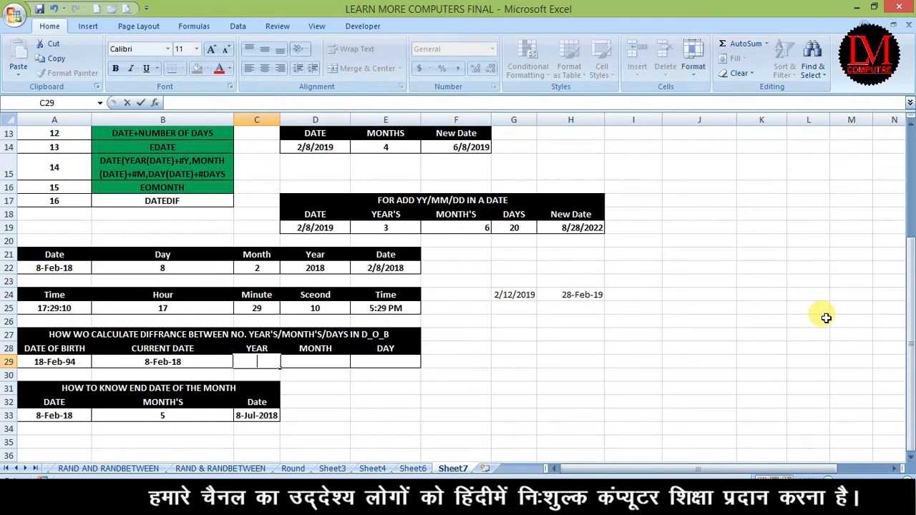
text(=dated)
key(BackSpace)
key(BackSpace)
key(BackSpace)
text(t)
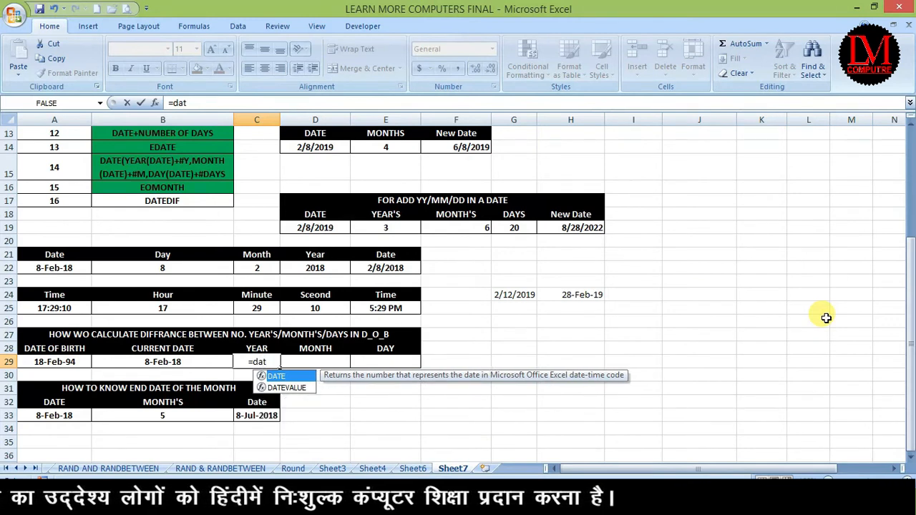
text(e)
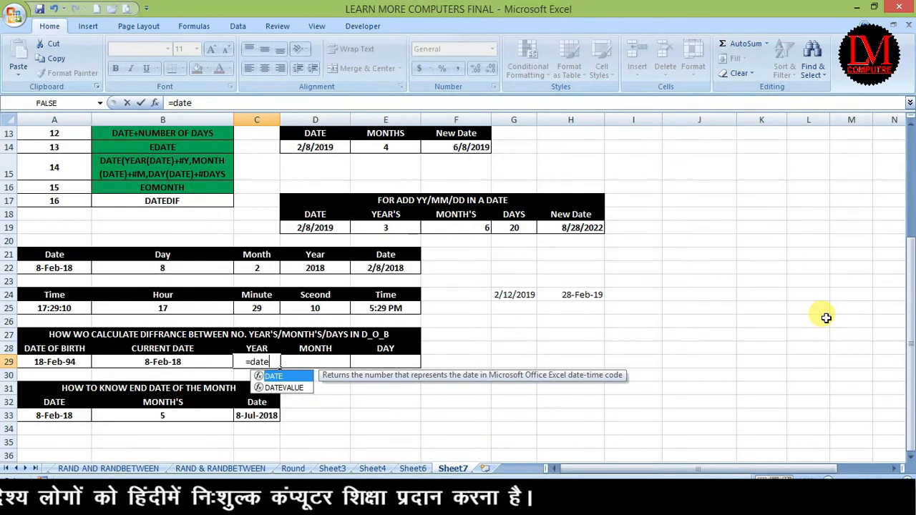
text(d)
key(BackSpace)
key(BackSpace)
key(BackSpace)
key(BackSpace)
key(BackSpace)
key(BackSpace)
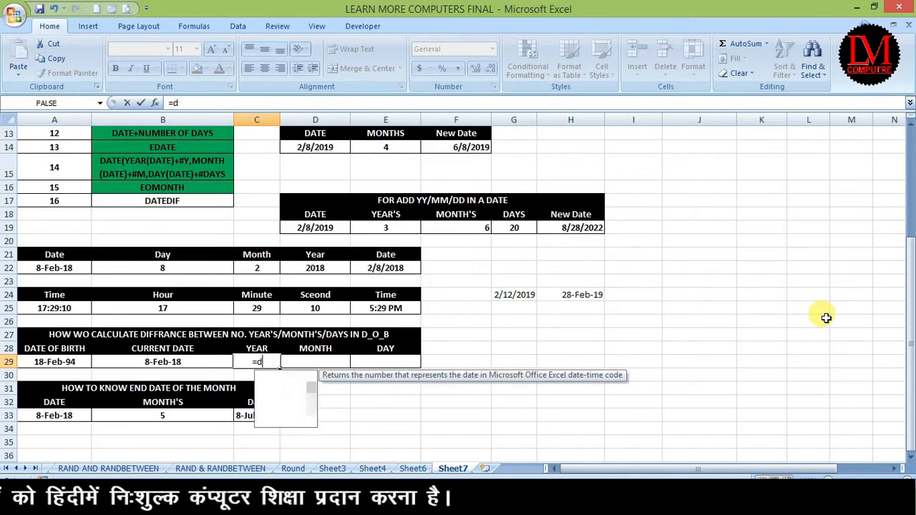
key(Escape)
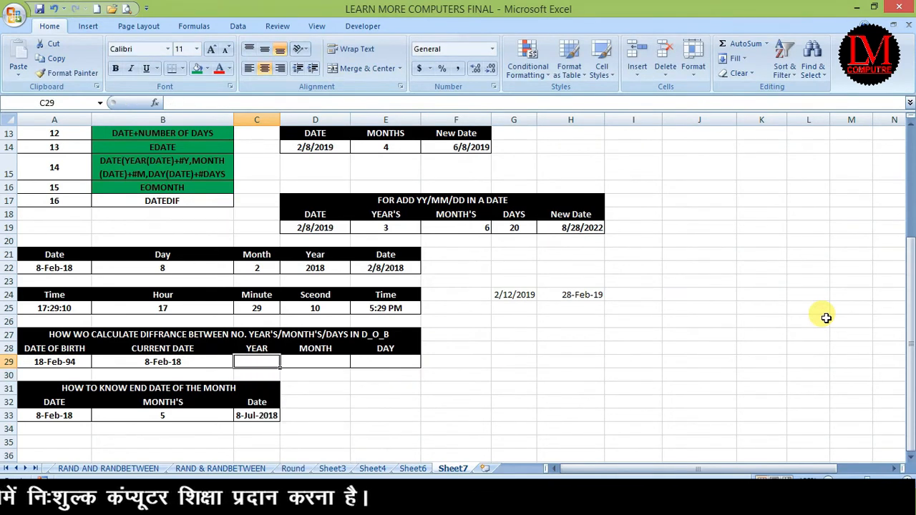
Step: Enter =DATEDIF(A29,B29,"y") in C29, returning 23 years
text(=datedif)
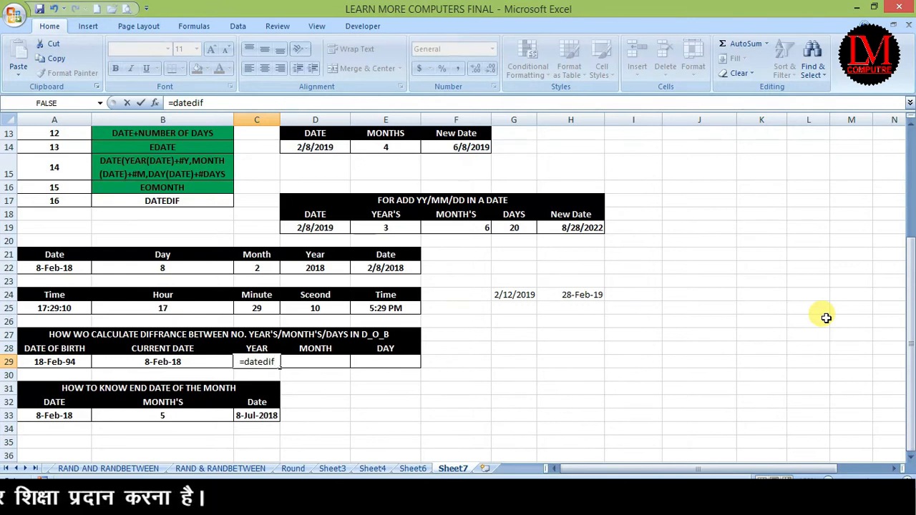
text(()
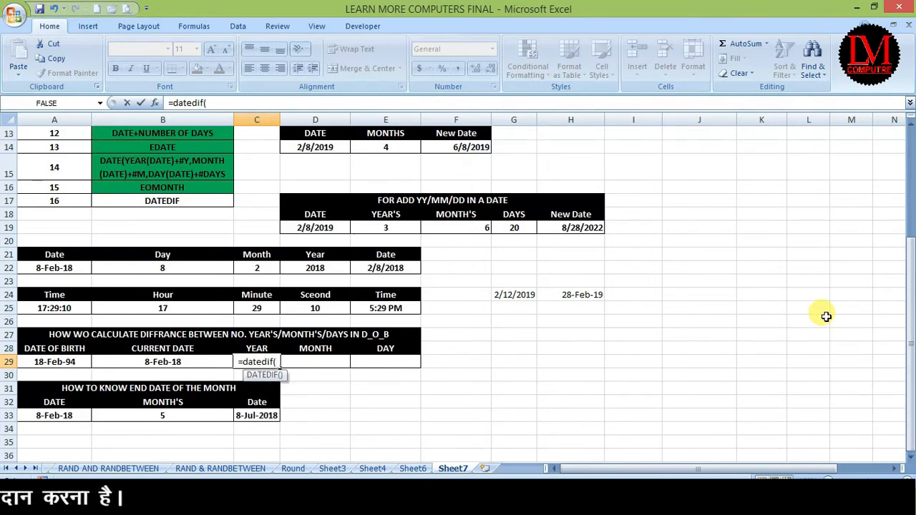
click(44, 361)
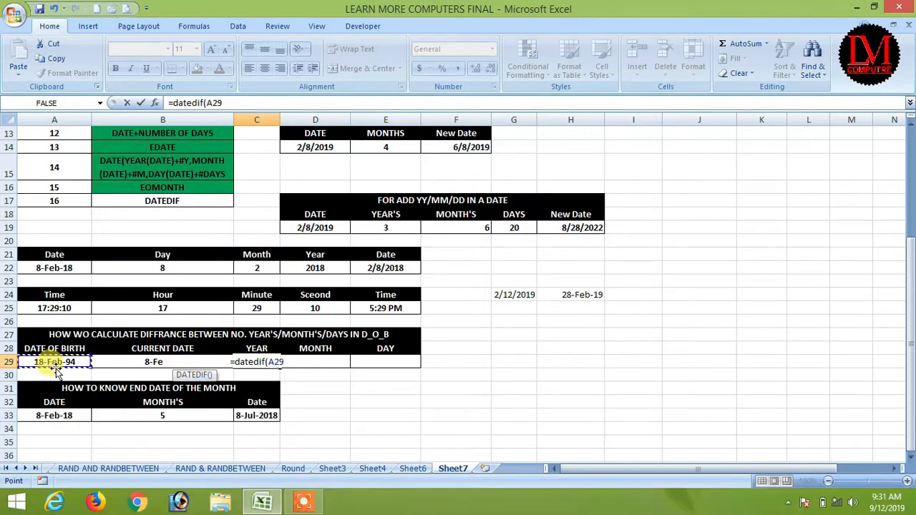
text(,)
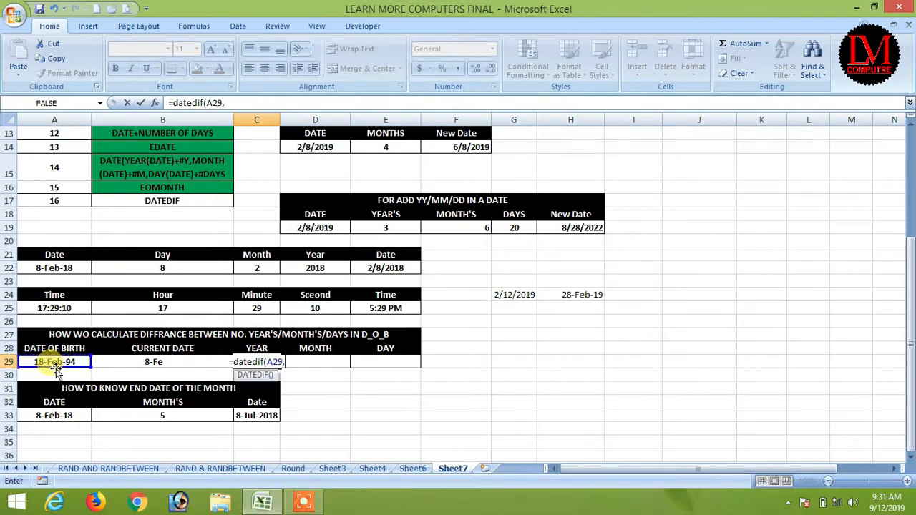
click(147, 361)
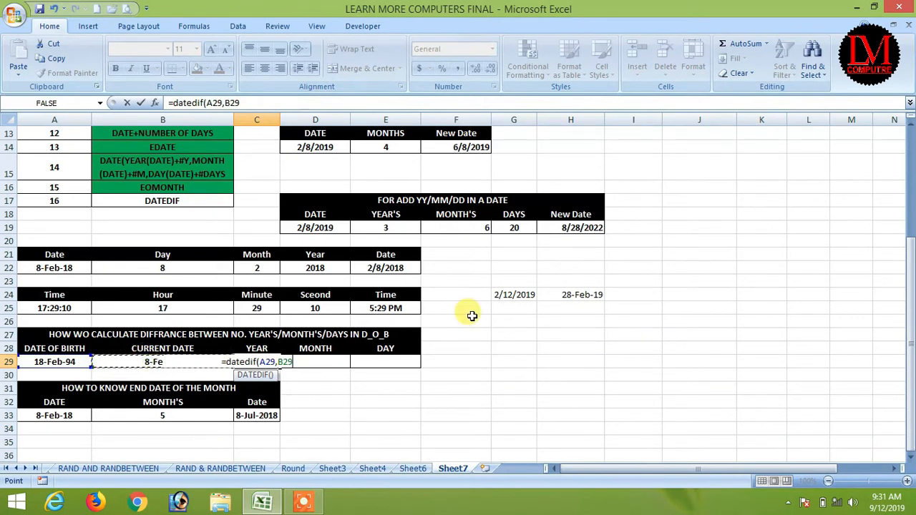
text(,")
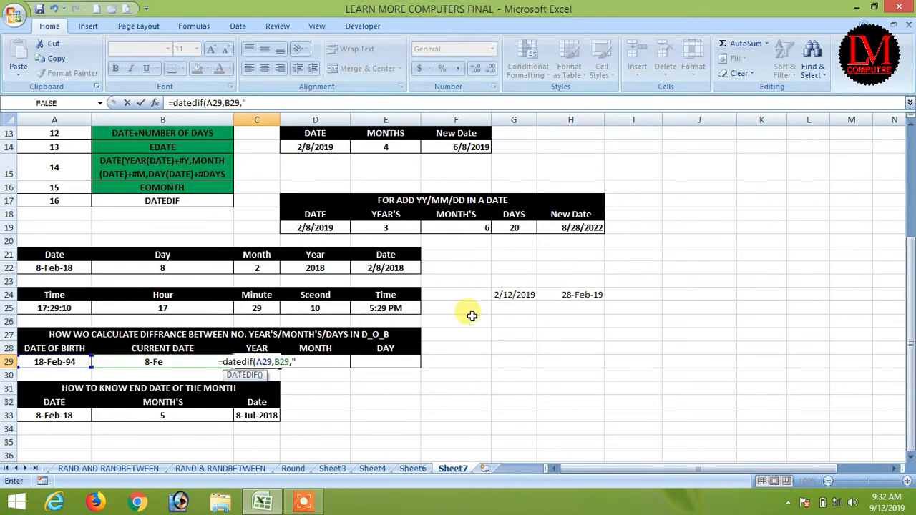
text(y)
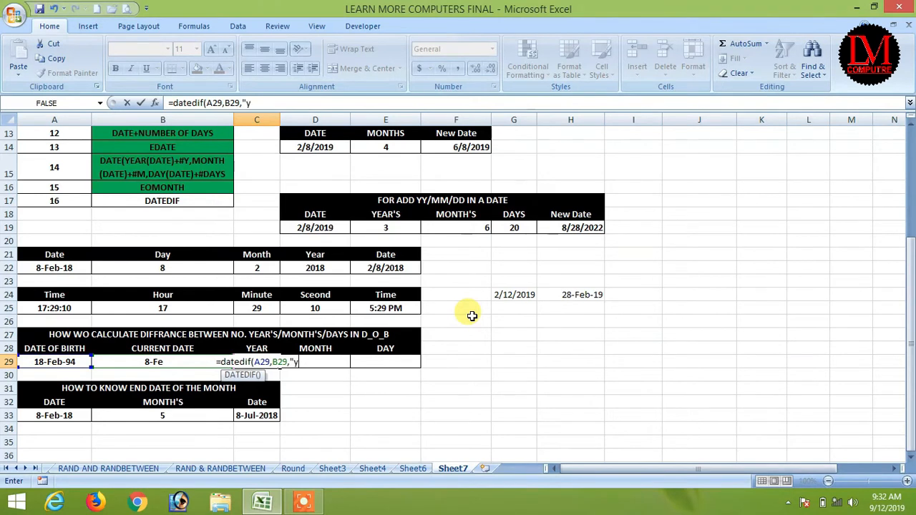
text(")
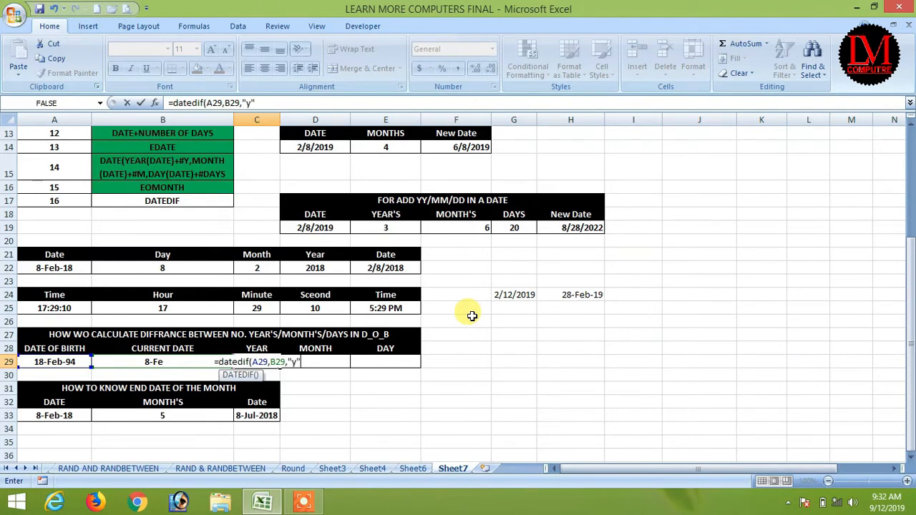
text())
key(Return)
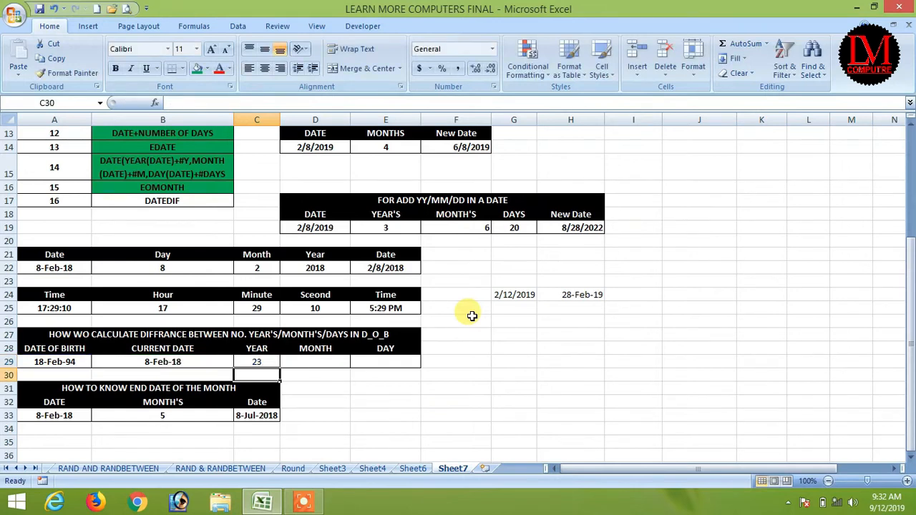
click(252, 362)
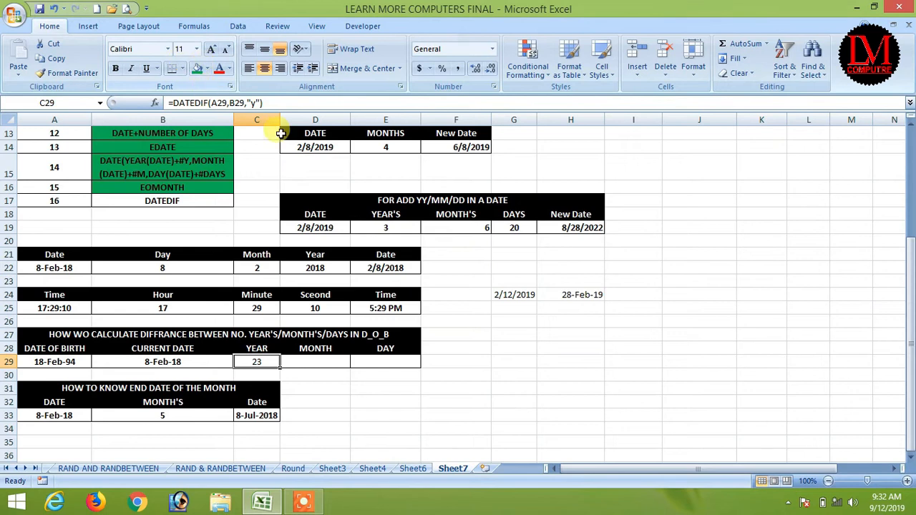
Step: Zoom the sheet to 120% and widen column C so 8-Jul-2018 fits
click(907, 481)
click(907, 481)
mouse_move(631, 461)
mouse_down()
mouse_move(599, 457)
mouse_move(619, 467)
mouse_up()
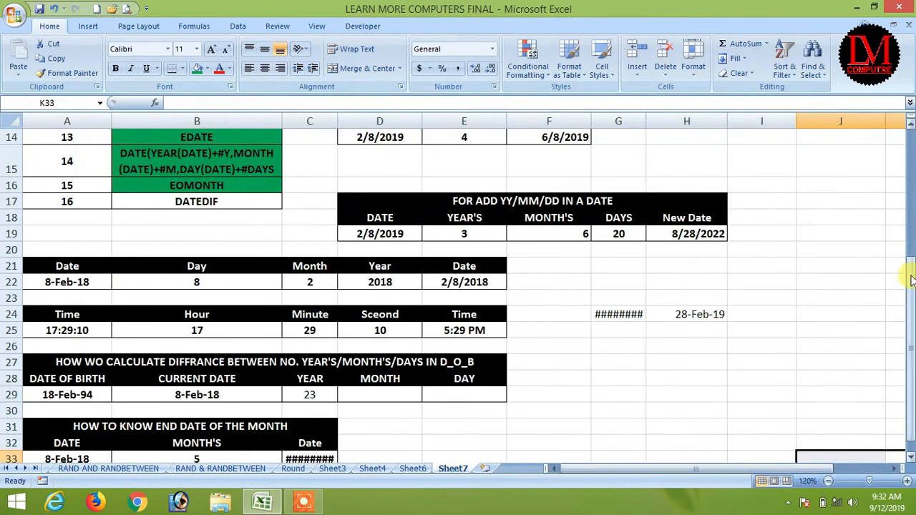
drag(912, 315, 912, 320)
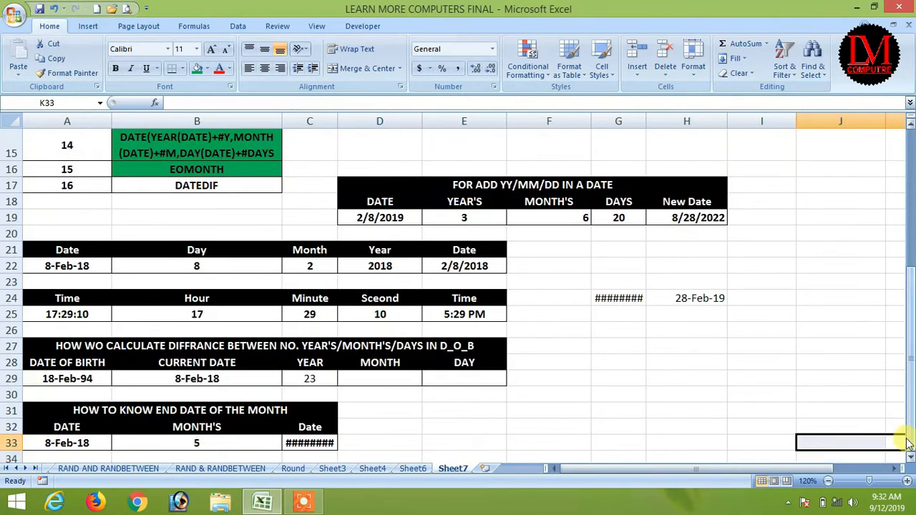
click(304, 377)
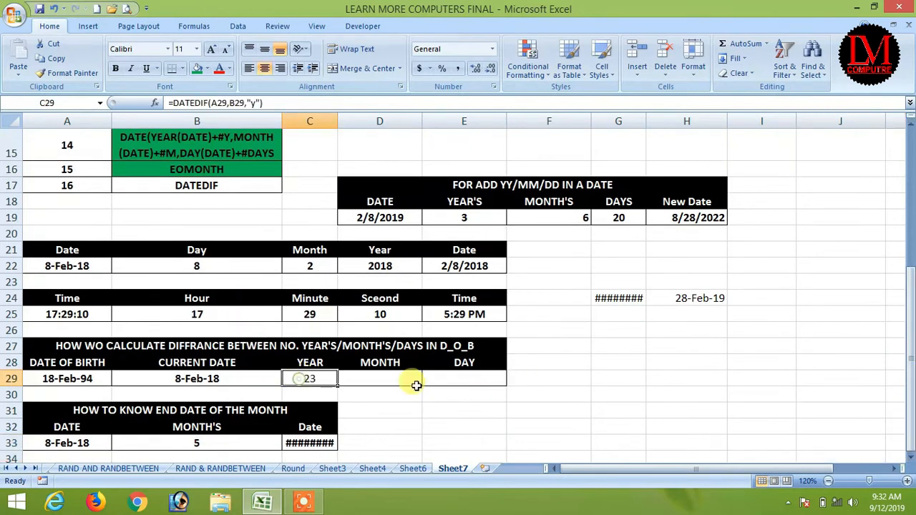
drag(337, 117, 343, 116)
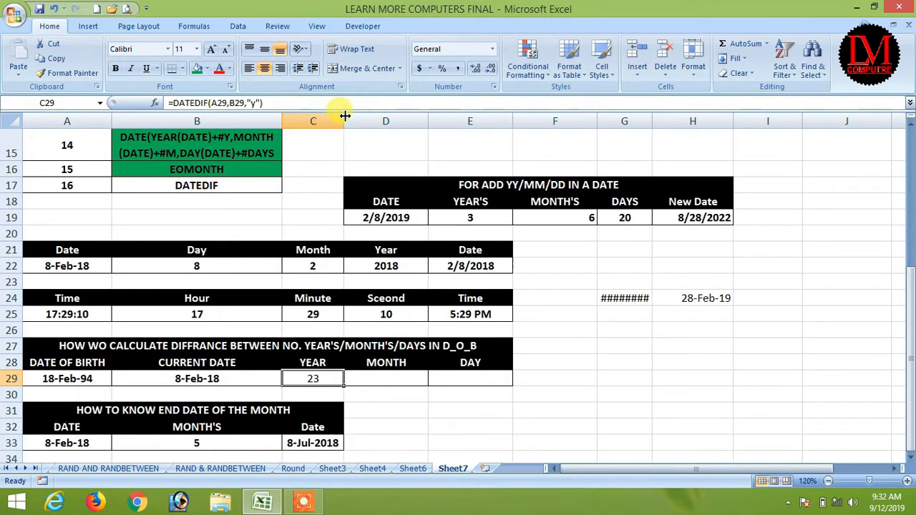
Step: Retype =DATEDIF(A29,B29,"y") in C29 so it shows 23 years
text(=datedif()
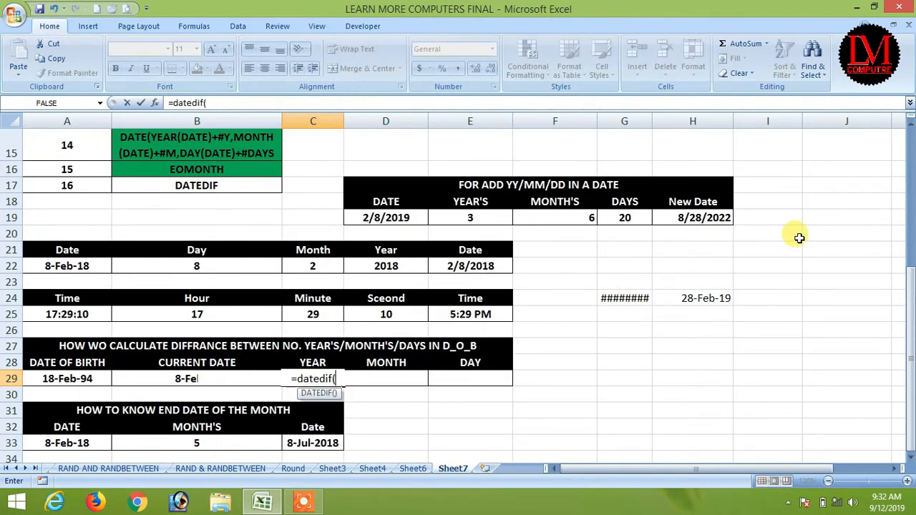
click(79, 378)
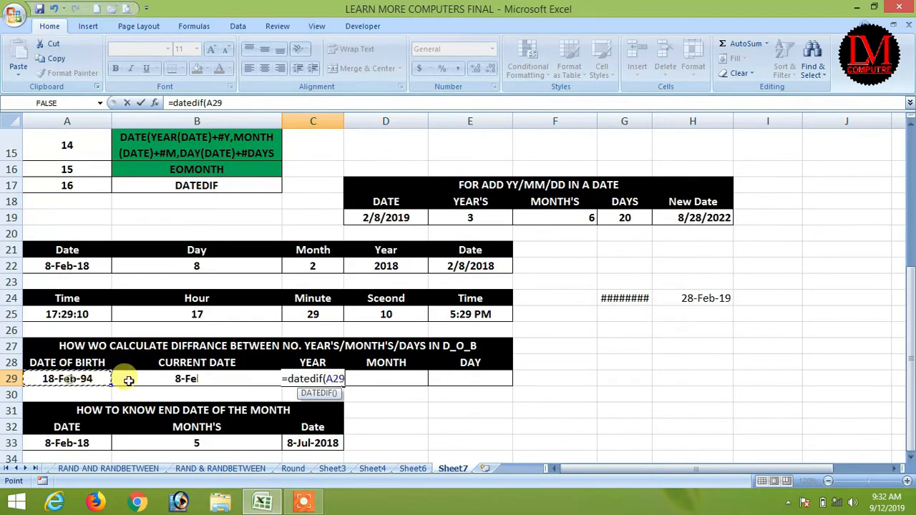
text(,)
click(184, 381)
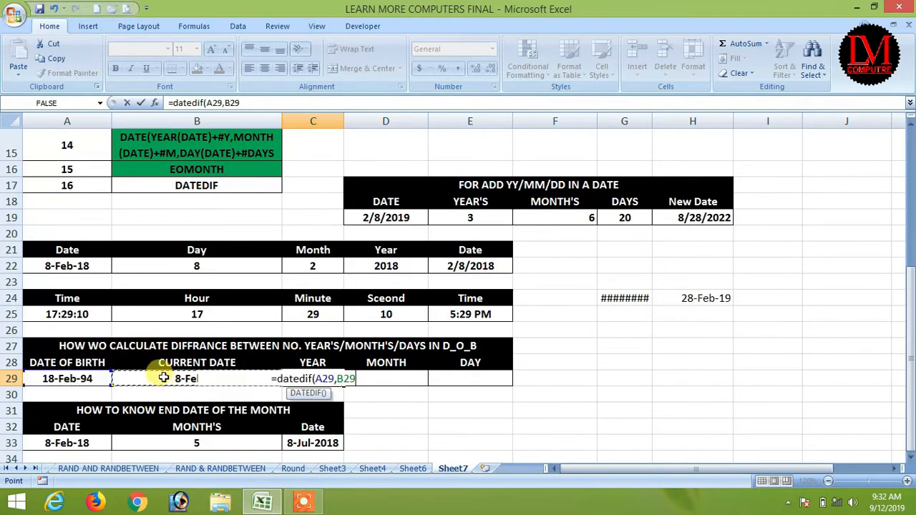
text(,"y)
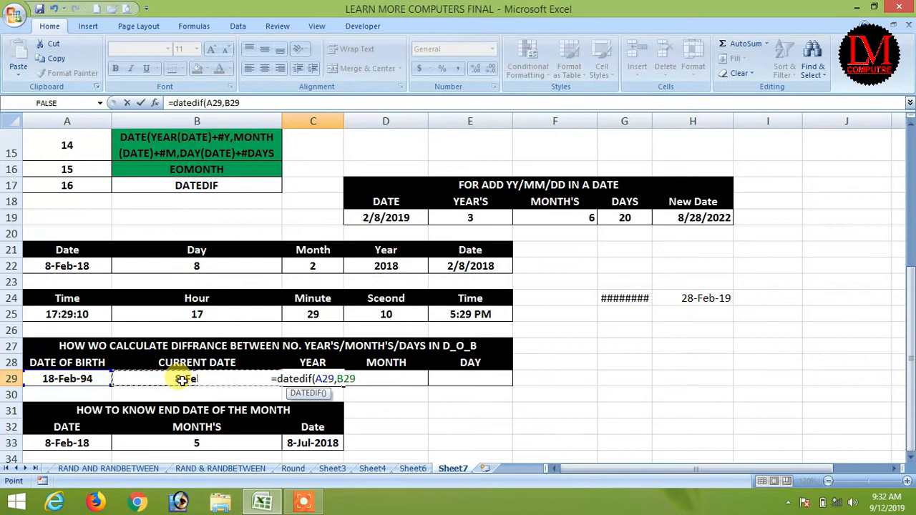
text("))
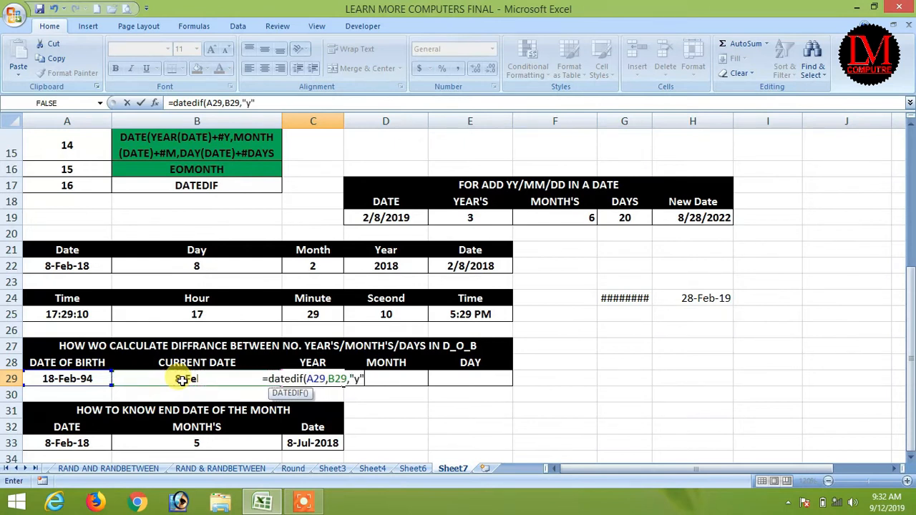
key(Return)
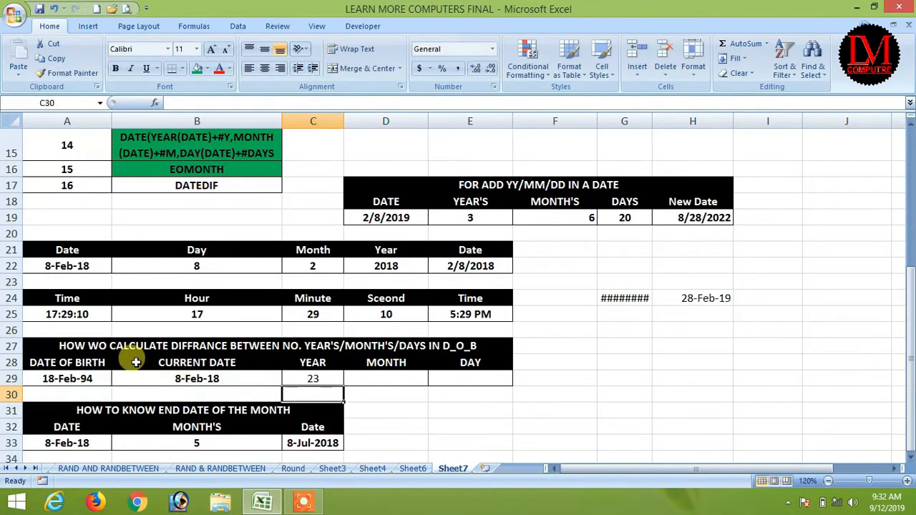
drag(322, 378, 470, 382)
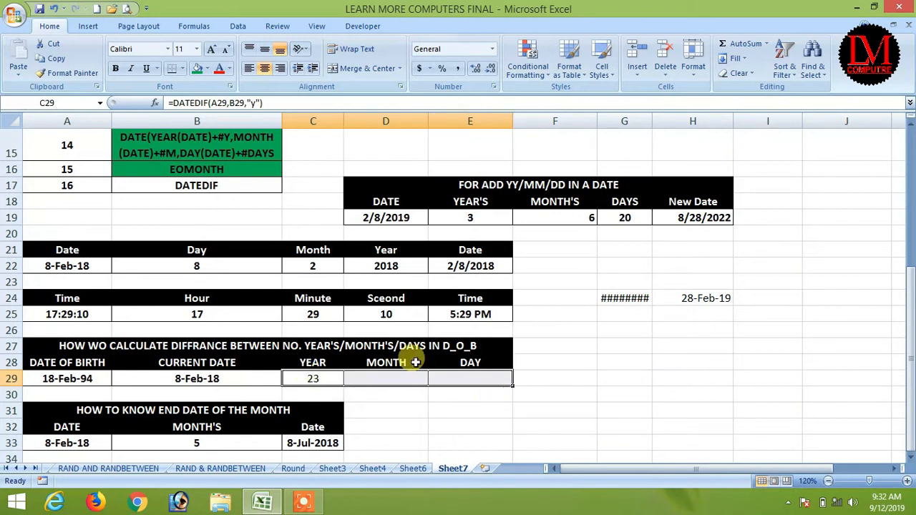
Step: Bold the row 29 results and enter =DATEDIF(A29,B29,"ym") in D29, giving 11 months
click(114, 68)
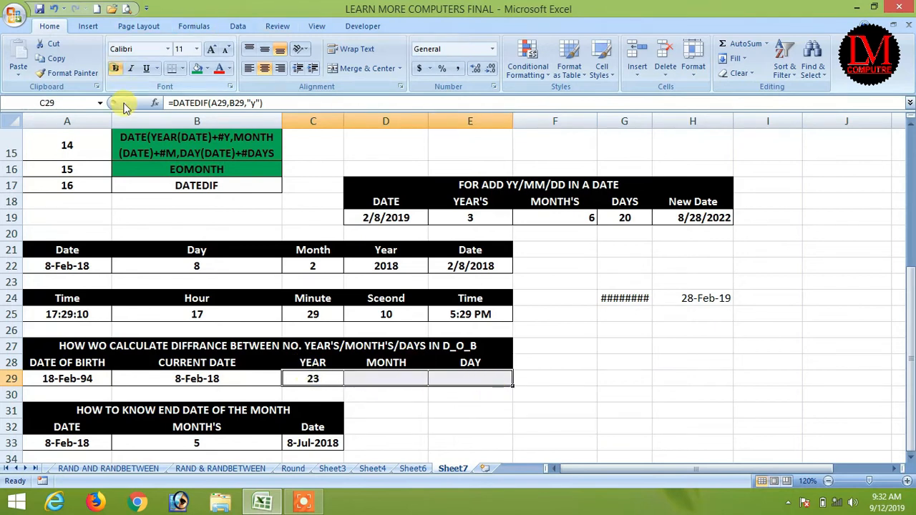
click(392, 378)
text(=dat)
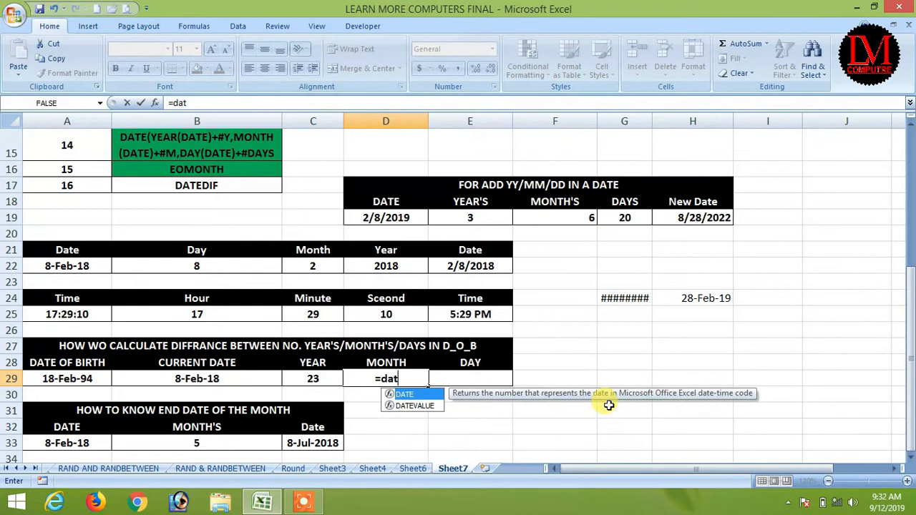
text(edif()
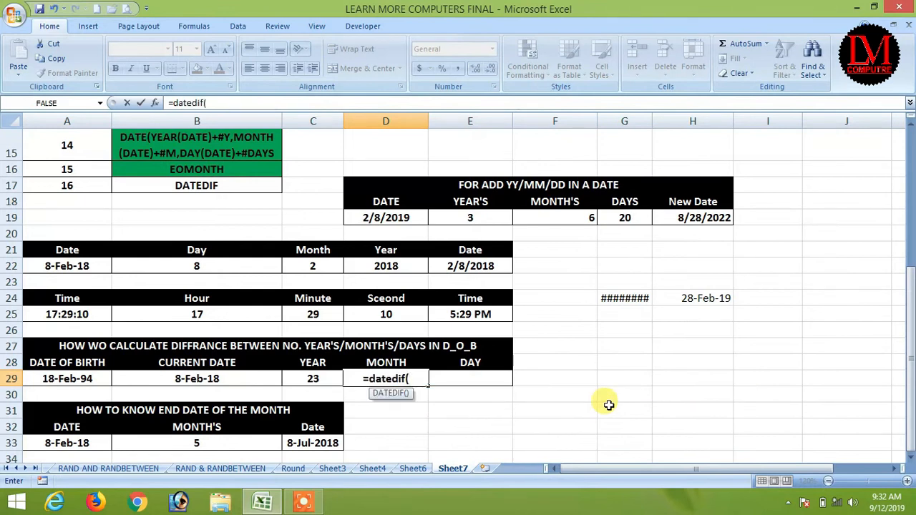
click(91, 381)
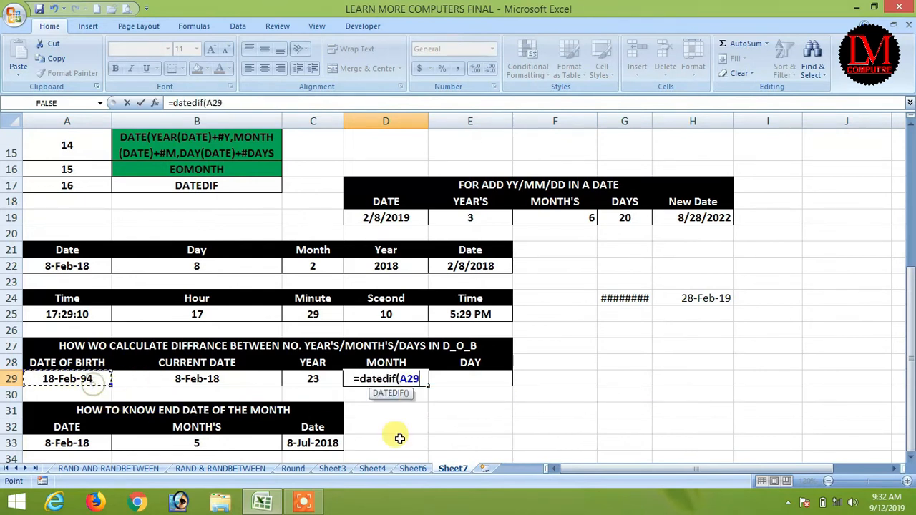
text(,)
click(253, 378)
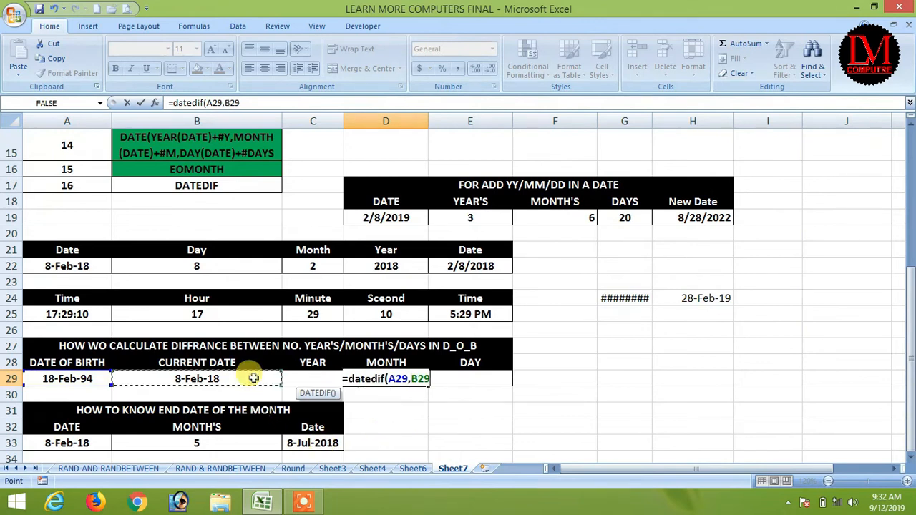
text(,"y)
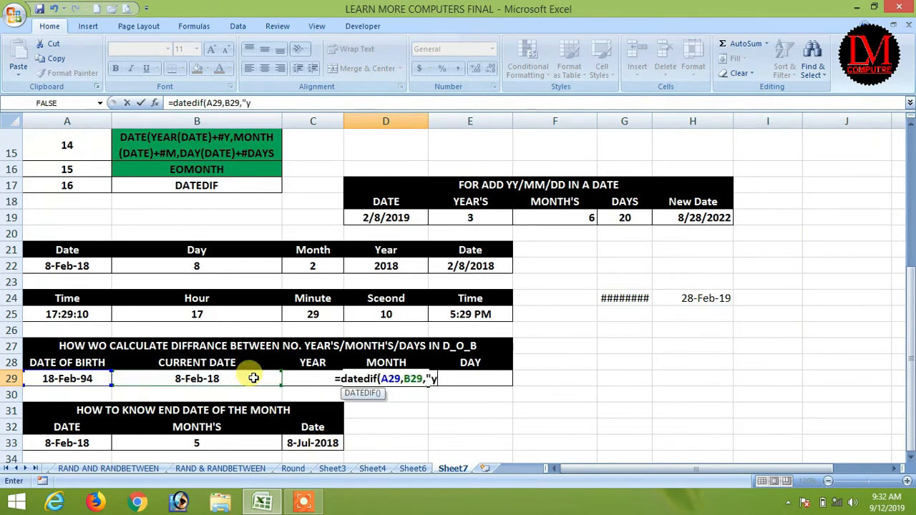
text(m"))
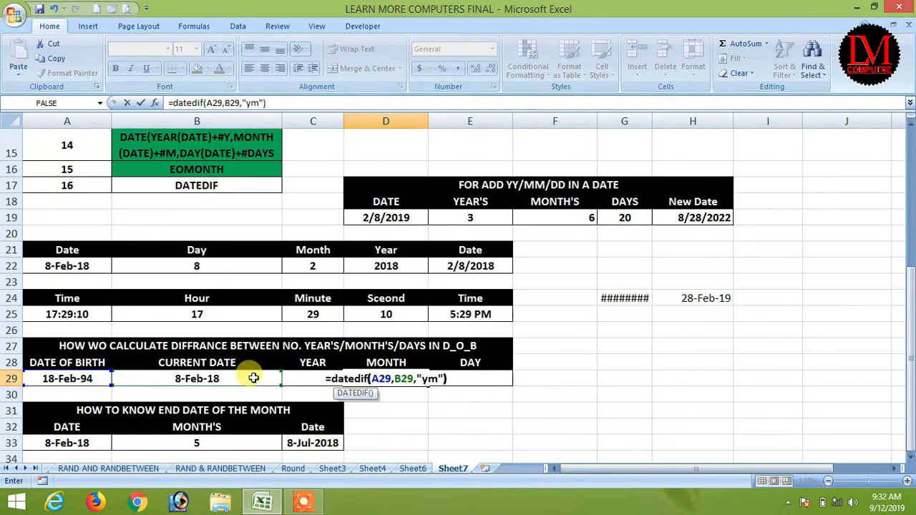
key(Return)
click(365, 379)
Step: Enter =DATEDIF(A29,B29,"md") in E29, giving 18 days
click(464, 376)
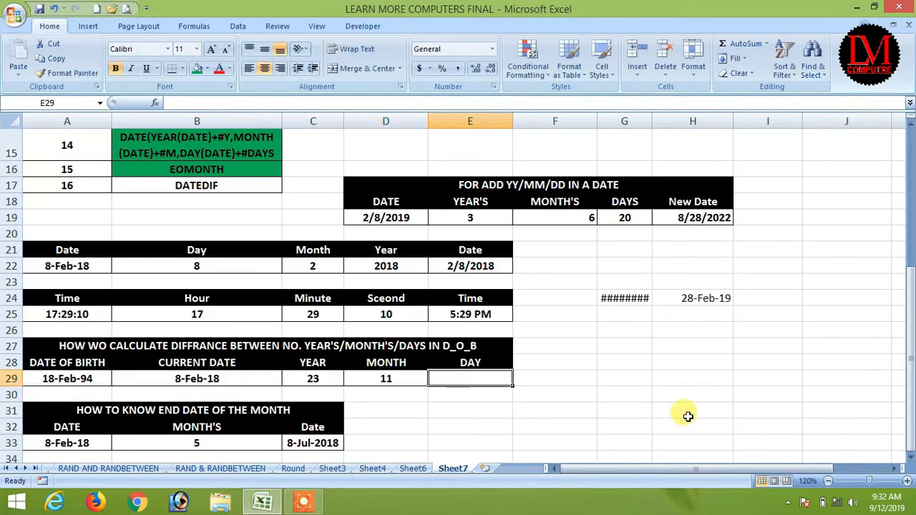
text(=dated)
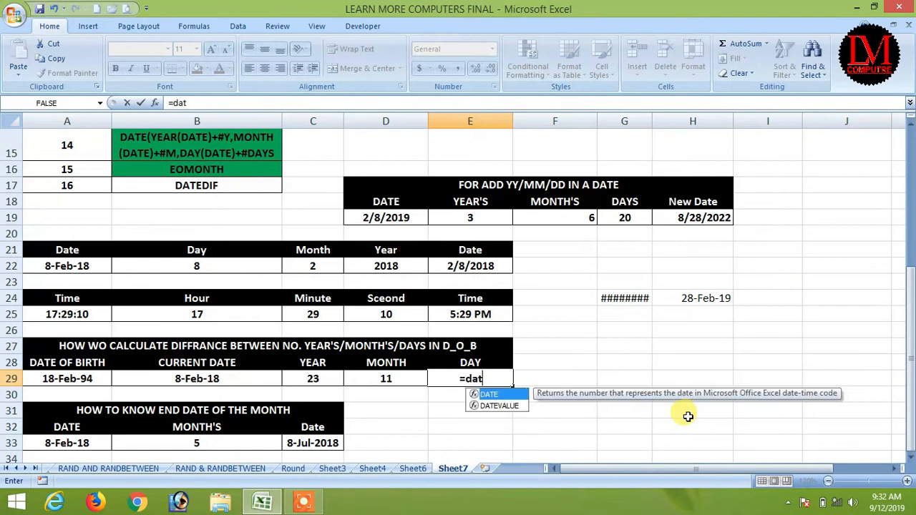
key(BackSpace)
key(BackSpace)
key(BackSpace)
key(BackSpace)
text(atedif()
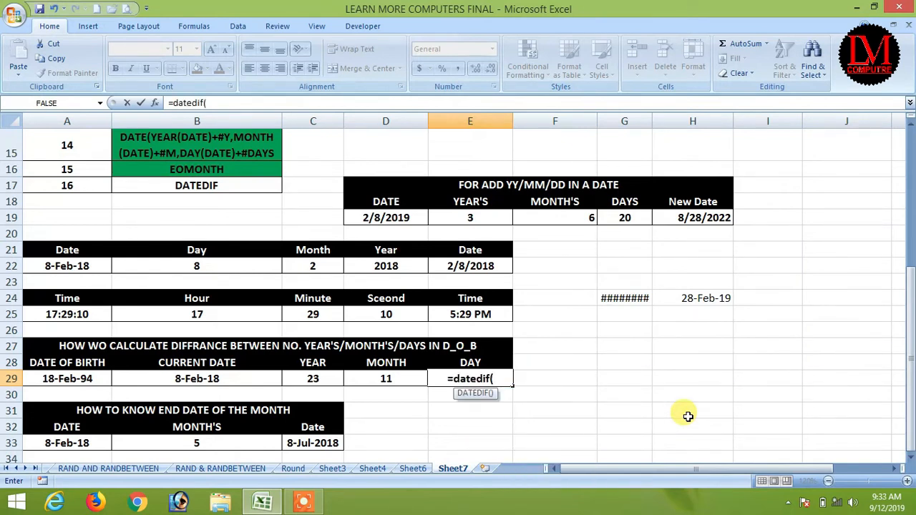
click(42, 378)
text(,)
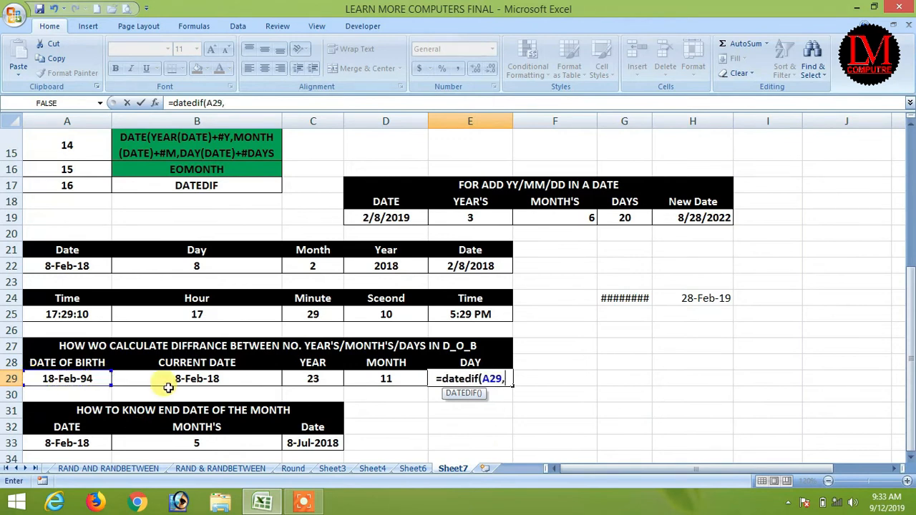
click(201, 379)
text(,")
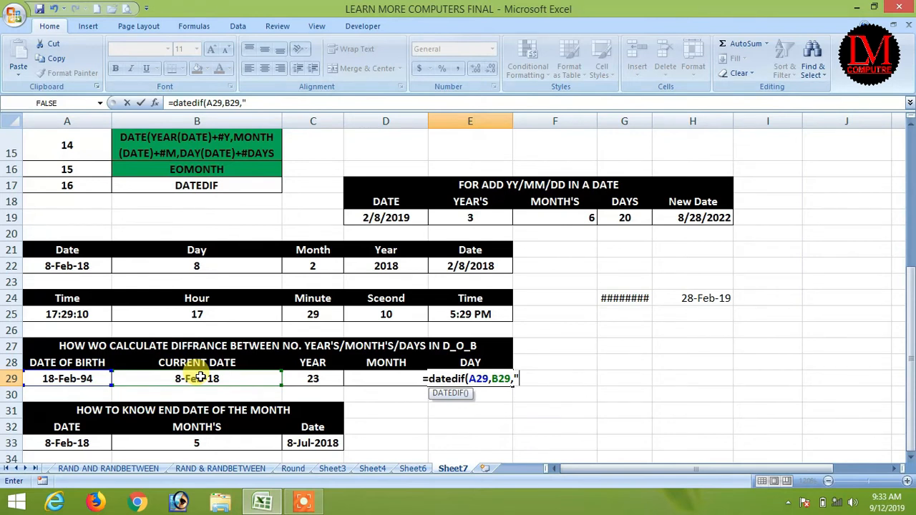
text(md")
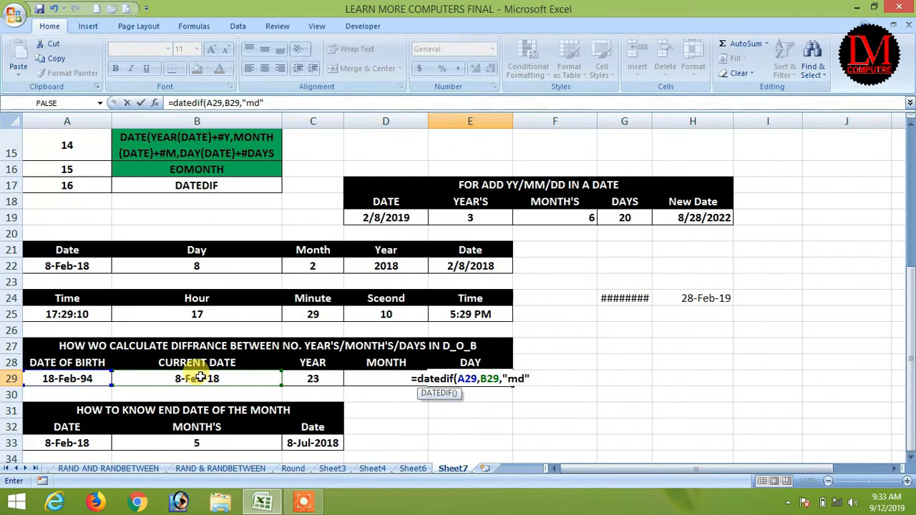
key(Return)
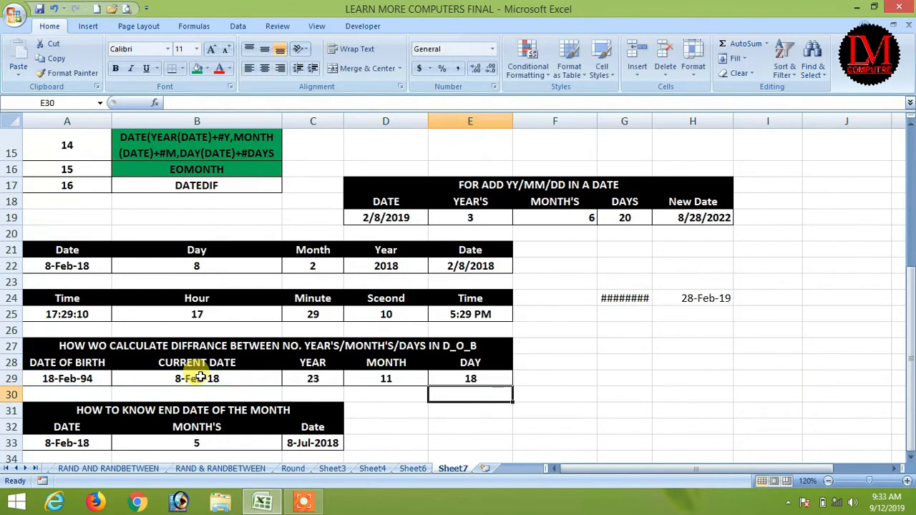
Step: Review the row 29 DATEDIF formulas and shade the DATEDIF entry in B17 green
click(312, 375)
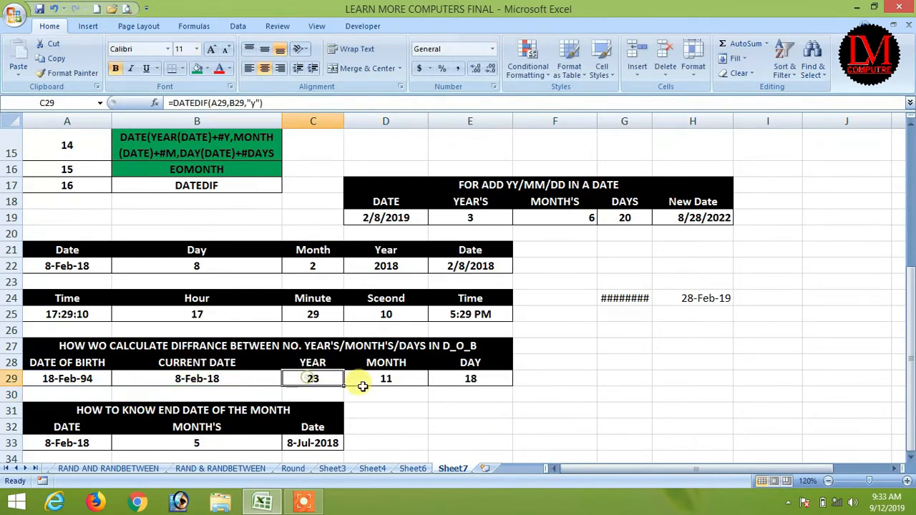
click(388, 377)
click(469, 376)
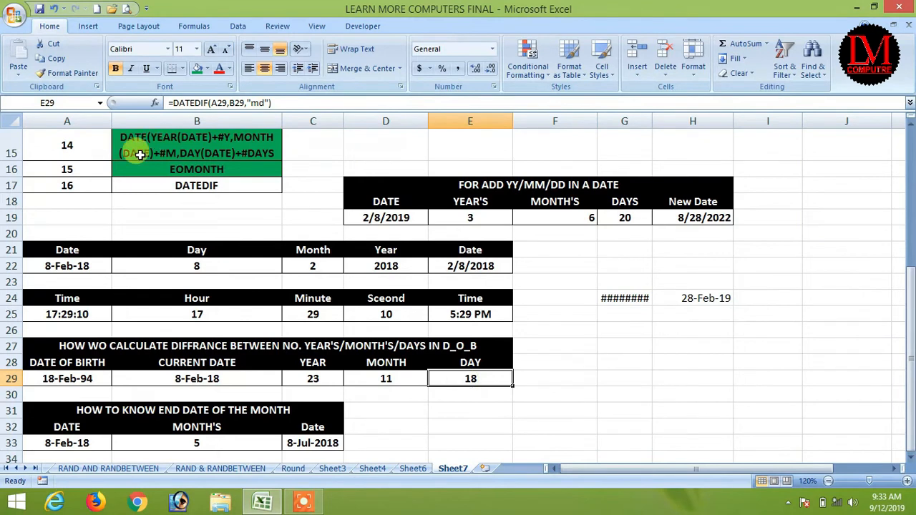
click(144, 185)
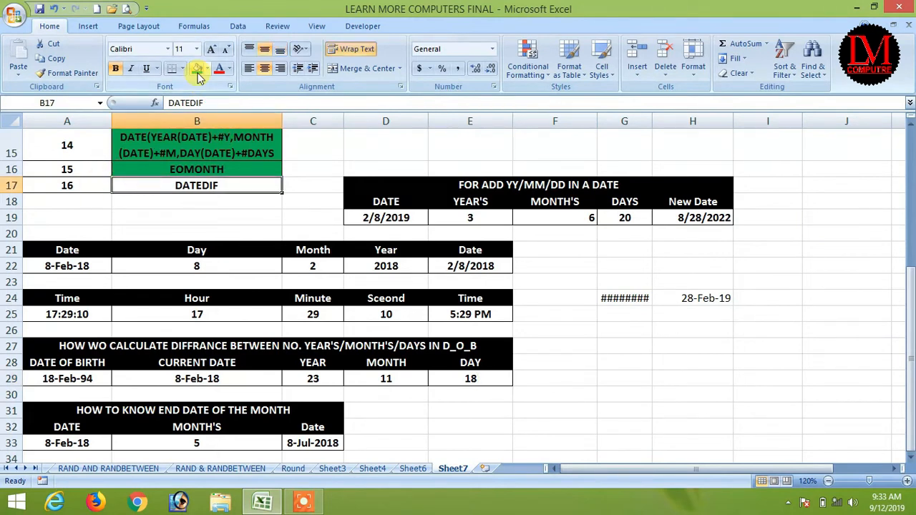
click(196, 69)
Step: Clear the Day, Month and Year values in B22:D22
drag(913, 289, 893, 134)
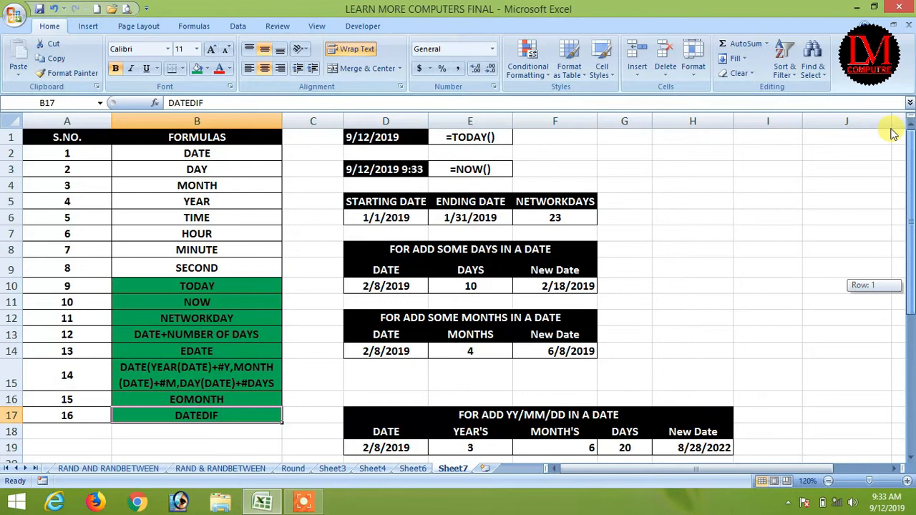
drag(893, 134, 896, 257)
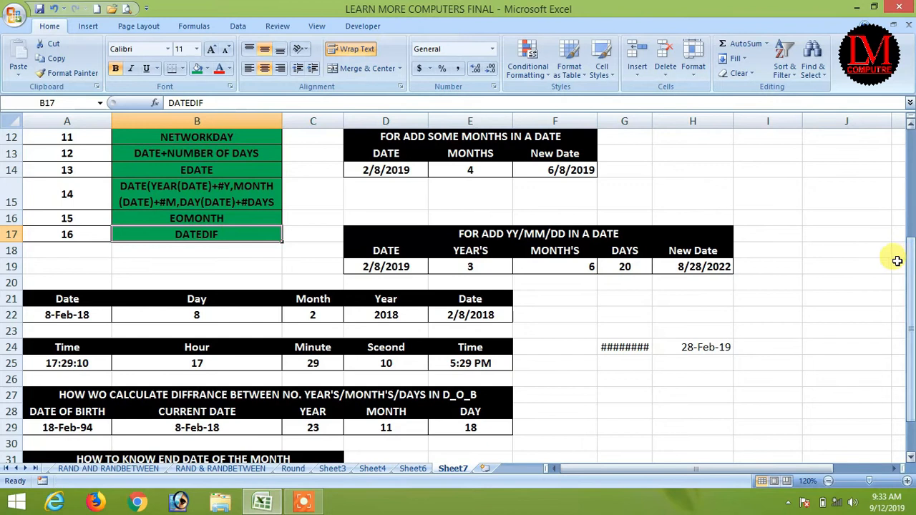
drag(195, 315, 358, 315)
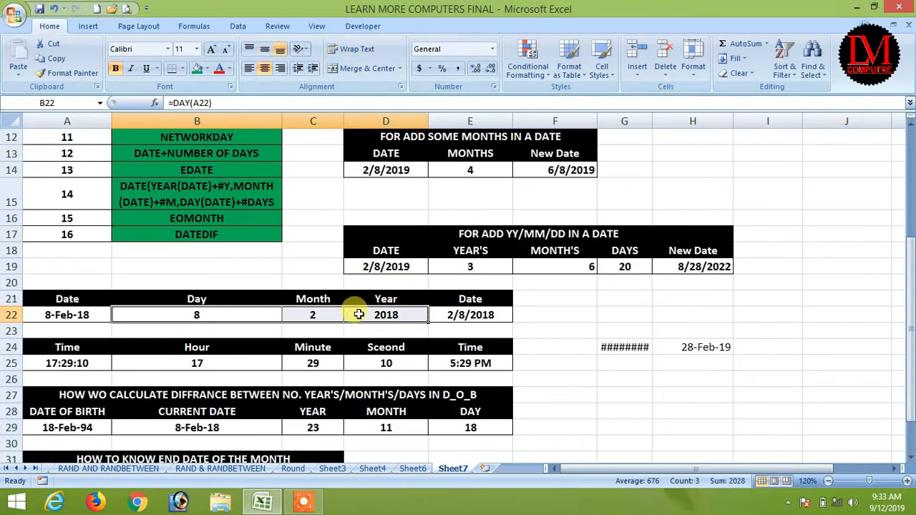
key(Delete)
key(Left)
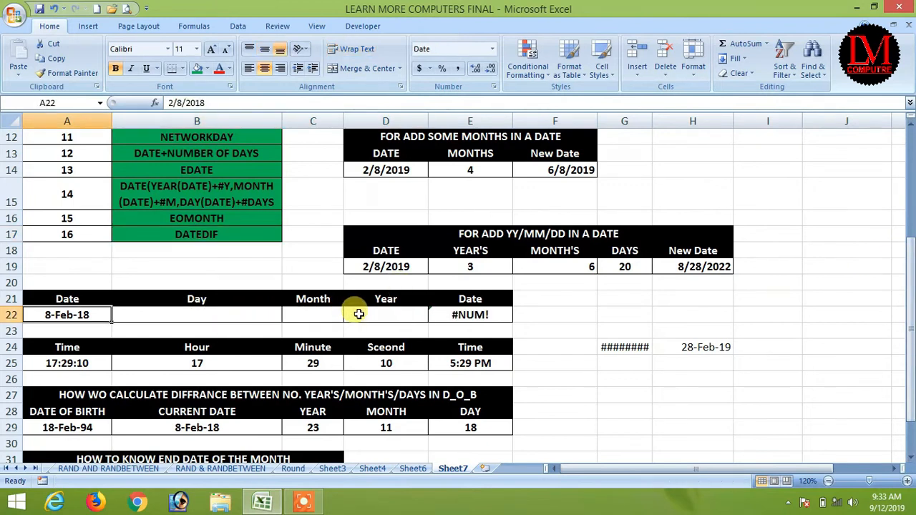
key(Right)
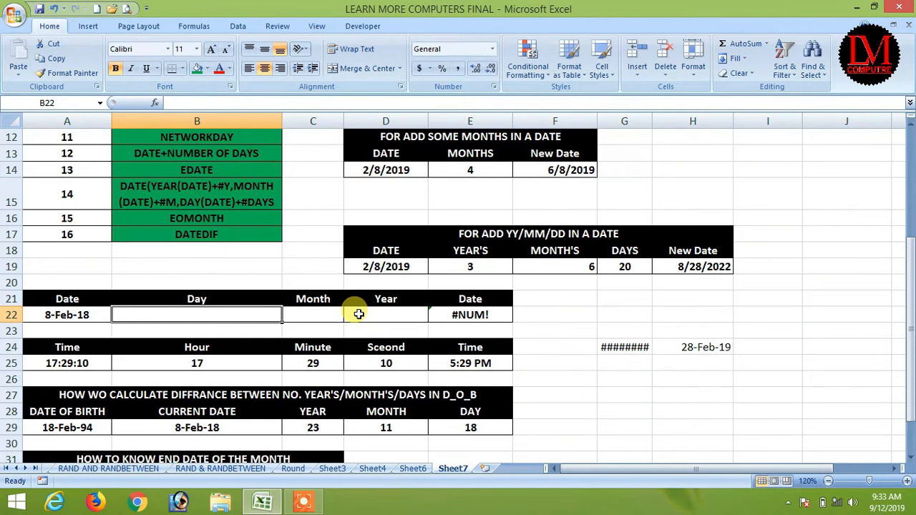
Step: Try =DAYS(A22) in B22, then delete the #NAME? error it produces
text(=days()
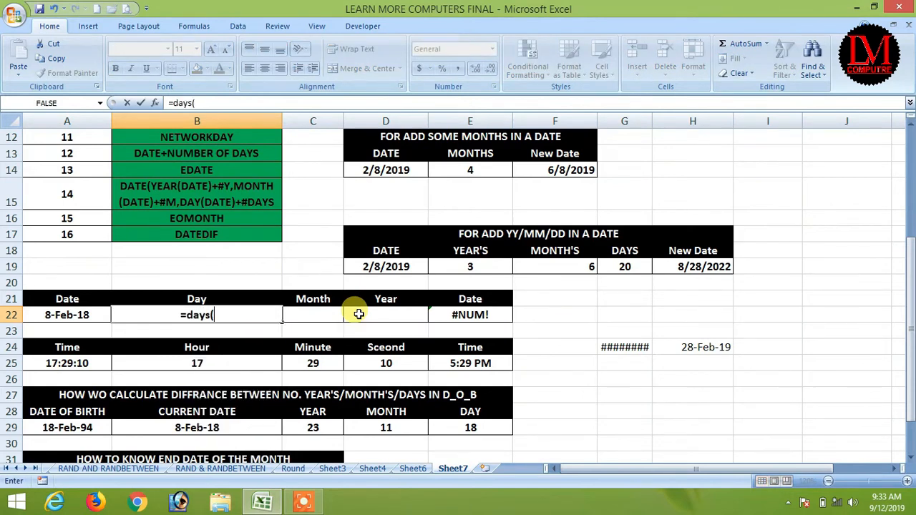
key(Left)
text())
key(Return)
key(Up)
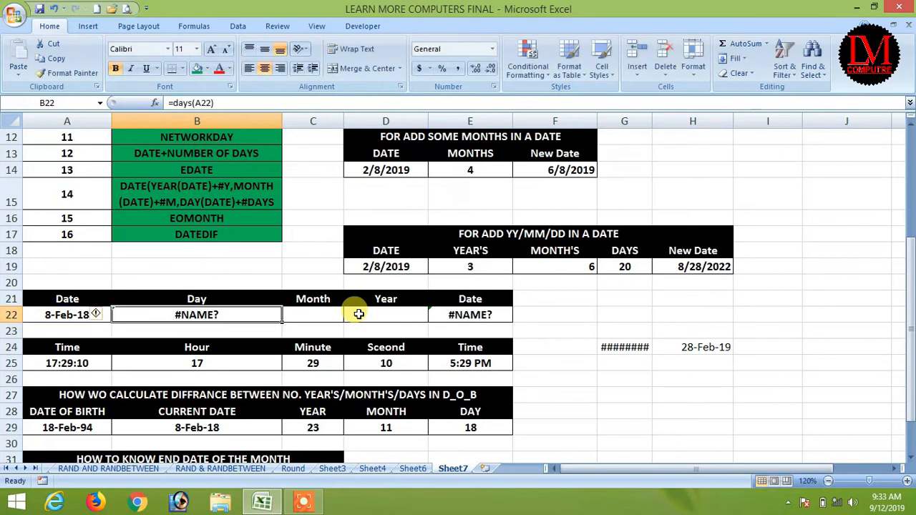
key(Delete)
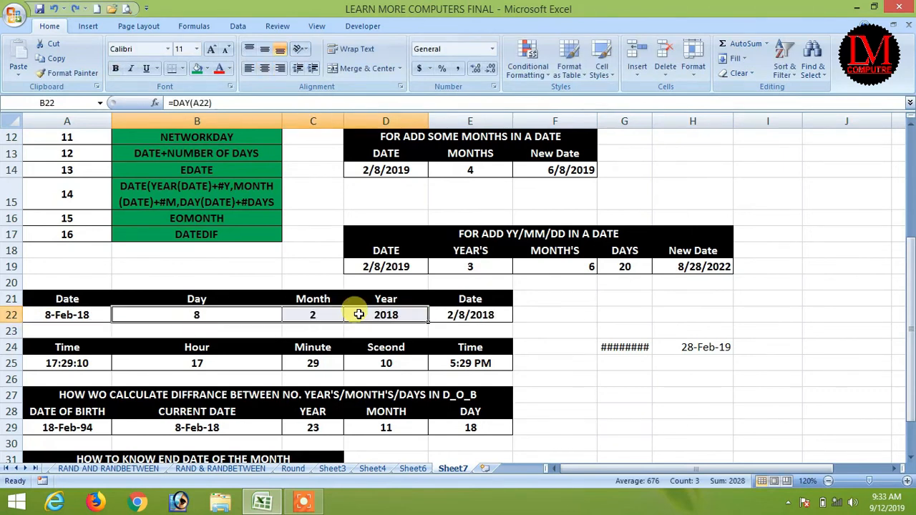
key(Left)
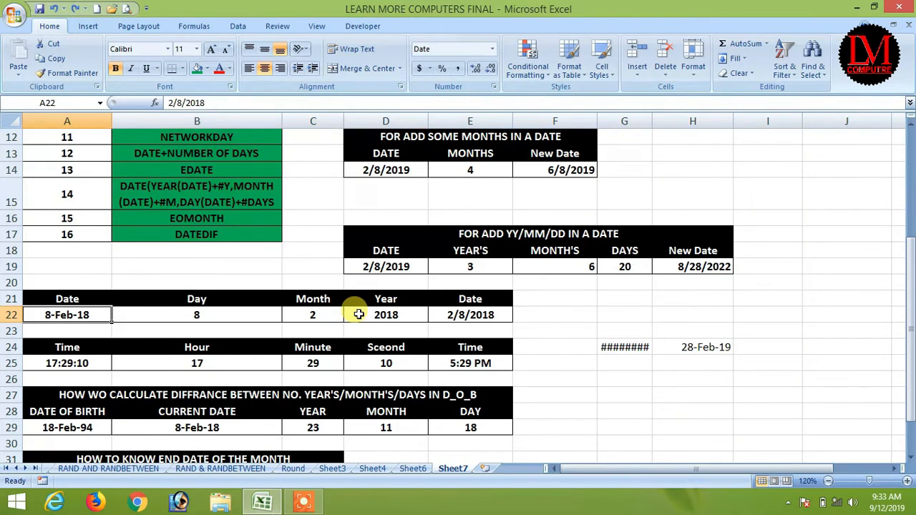
key(Right)
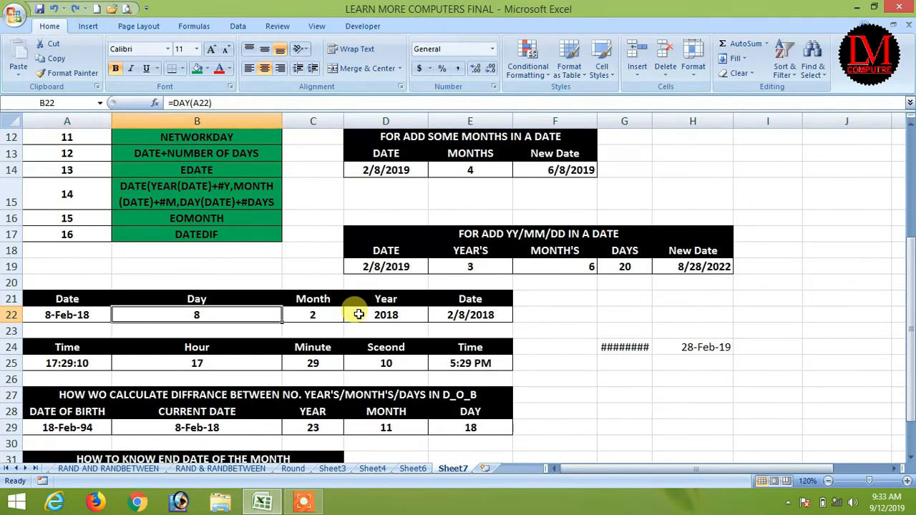
Step: Enter =DAY(A22) in B22 to get day 8
key(Delete)
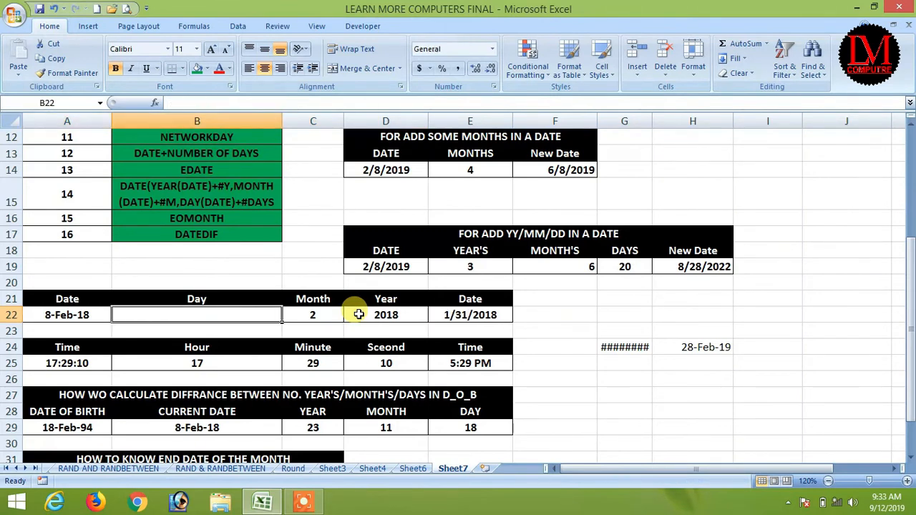
text(=days)
key(BackSpace)
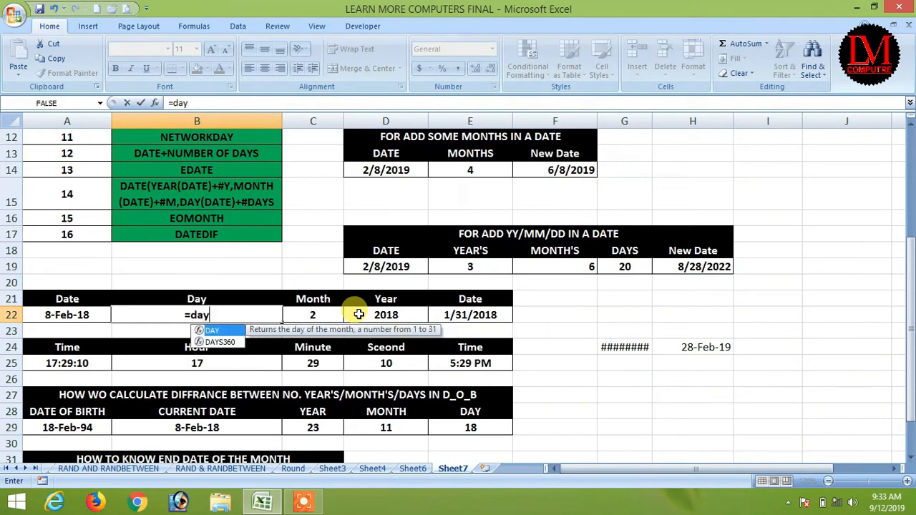
text(()
key(Left)
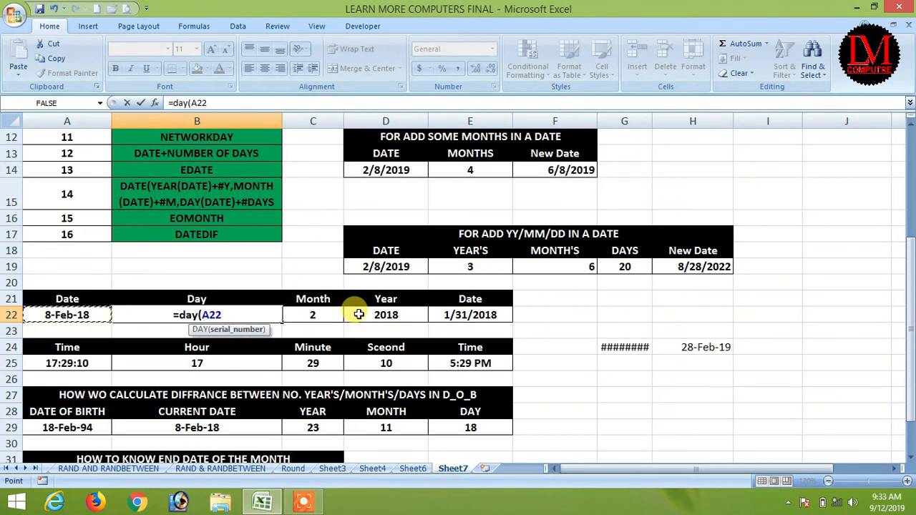
key(Return)
Step: Re-enter =MONTH(A22) in C22 to get month 2
key(Right)
key(Up)
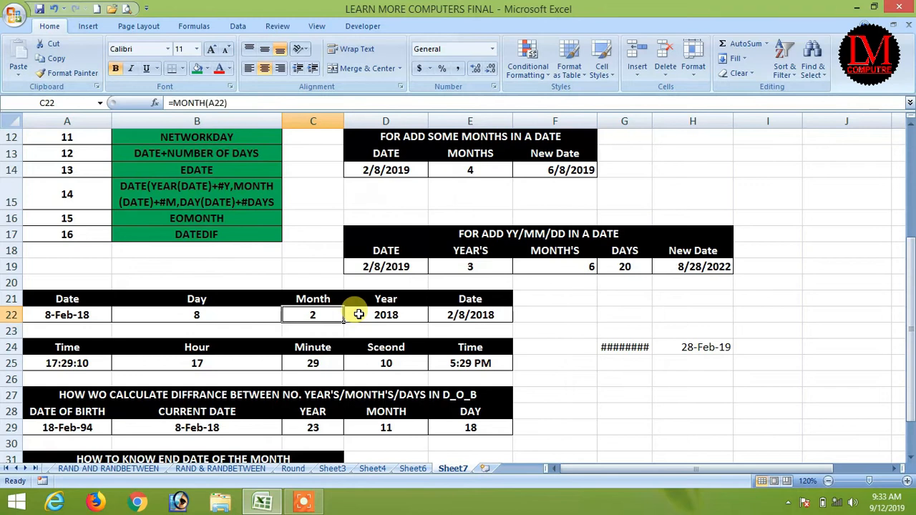
key(Delete)
text(=)
text(nth)
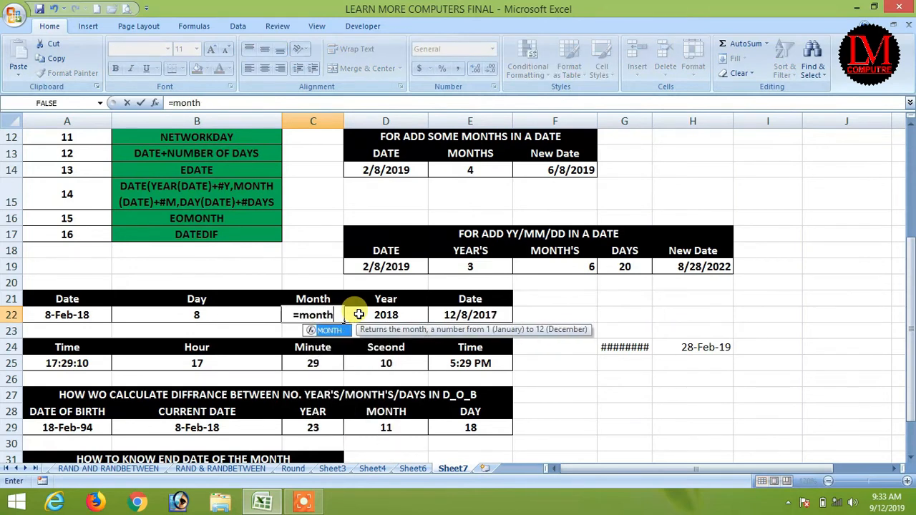
text(()
key(Left)
key(Left)
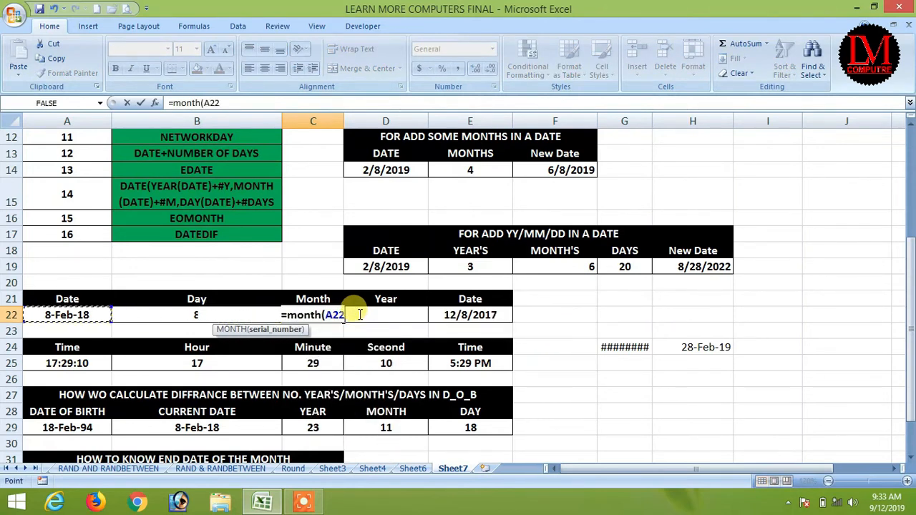
text())
key(Return)
Step: Re-enter =YEAR(A22) in D22 to get year 2018
key(Down)
key(Right)
key(Up)
key(Up)
key(Delete)
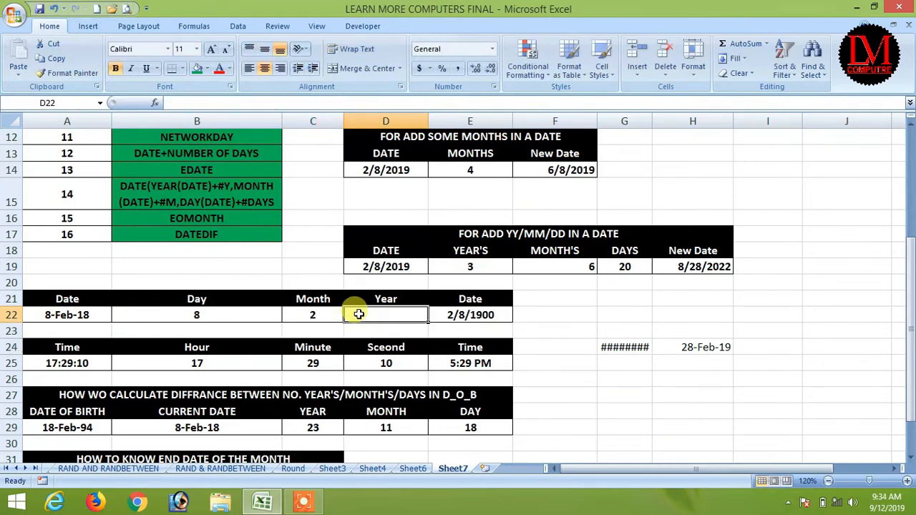
text(=year()
key(Left)
key(Left)
key(Left)
text())
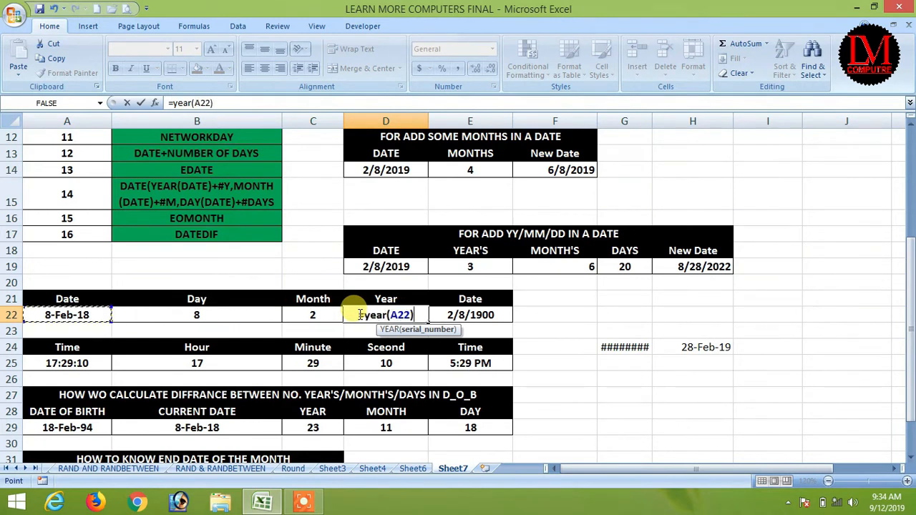
key(Return)
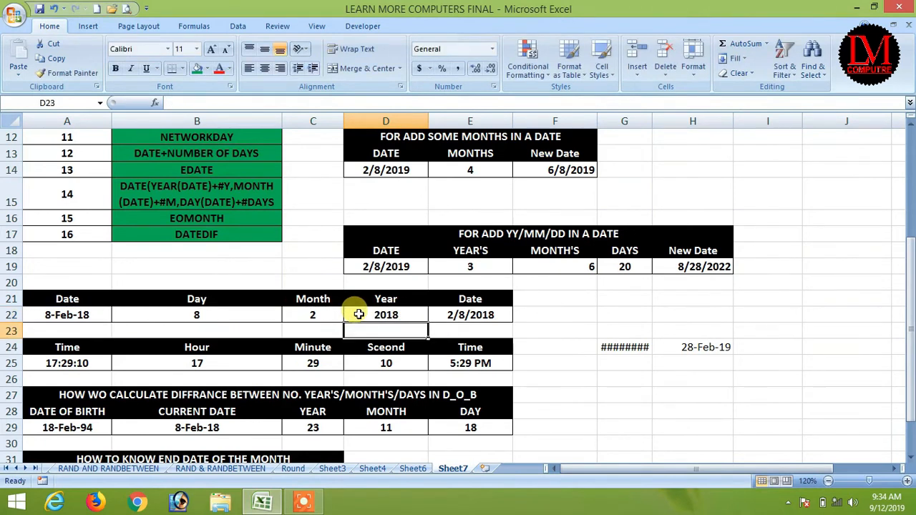
click(359, 315)
Step: Rebuild the date in E22 with =DATE(D22,C22,B22), returning 2/8/2018
key(Right)
key(Delete)
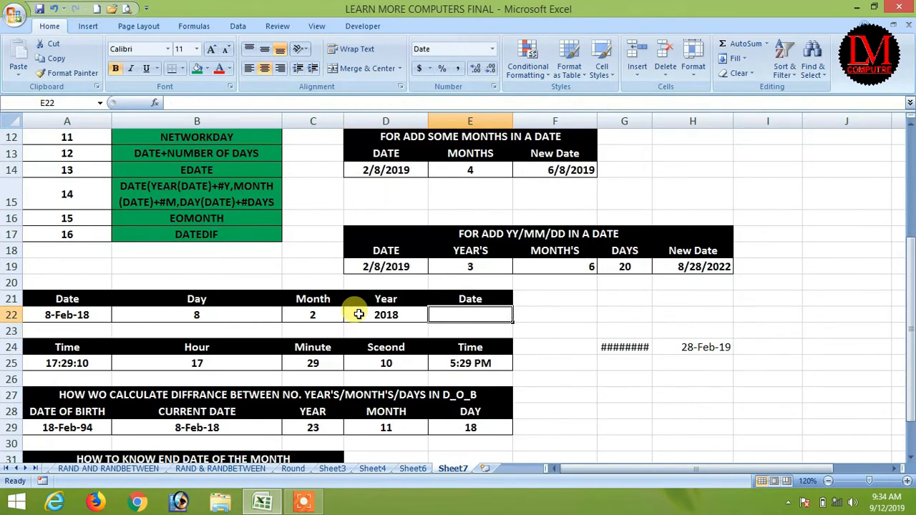
text(=dated)
key(BackSpace)
text(()
key(Left)
key(Left)
key(Right)
text(,)
key(Left)
key(Left)
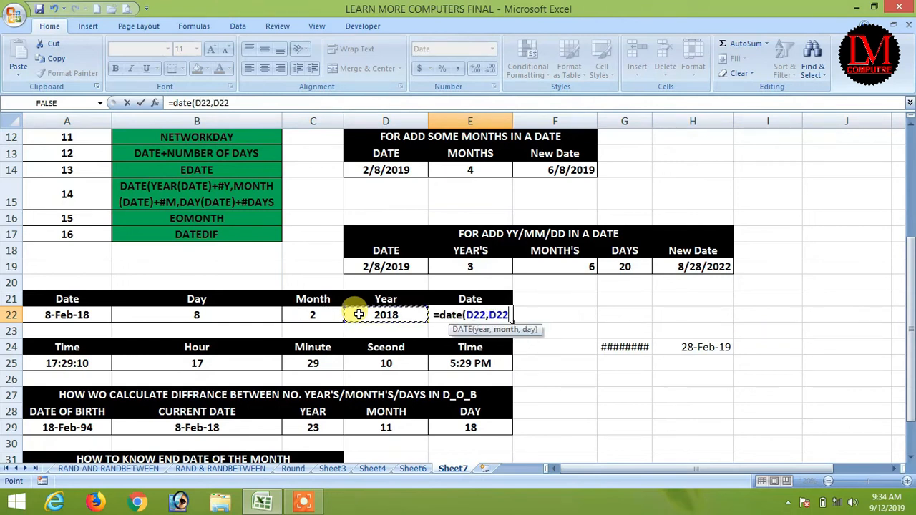
text(,)
key(Left)
key(Left)
key(Left)
key(Return)
key(Up)
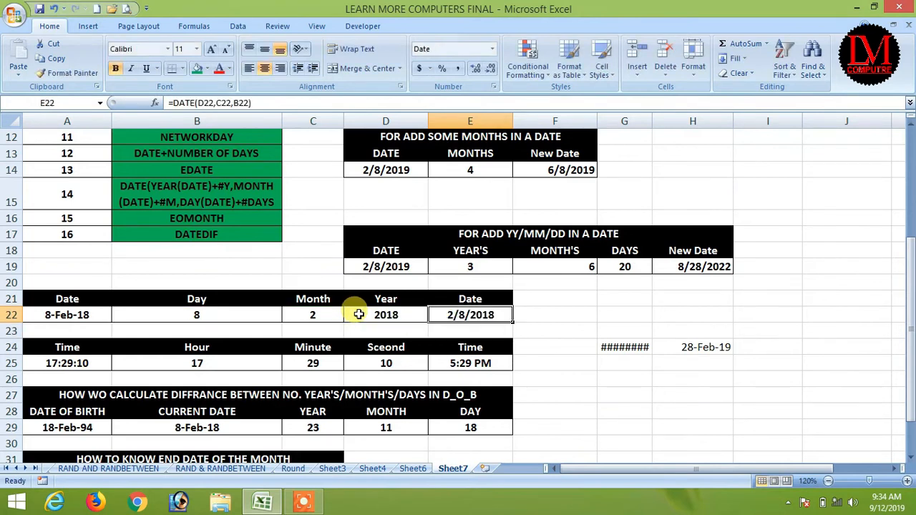
Step: Clear the old time and seconds values from row 25
key(Down)
key(Down)
key(Down)
key(Delete)
key(Left)
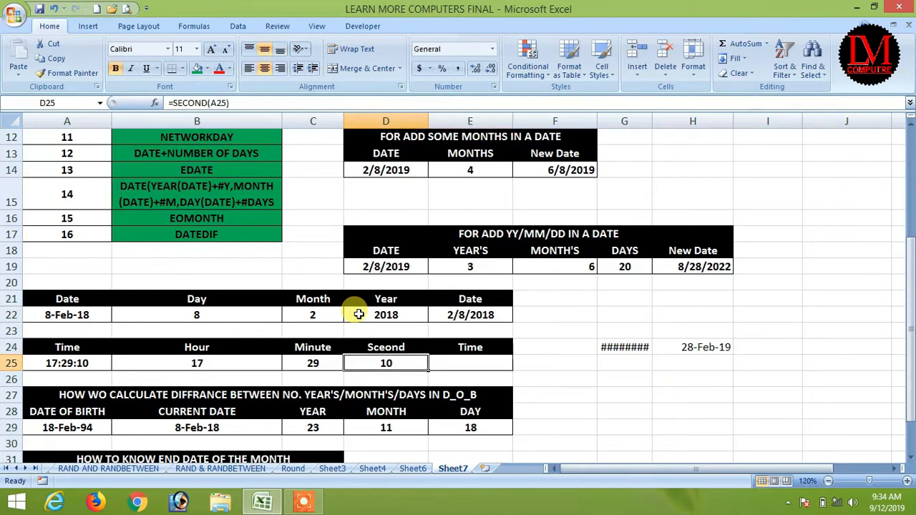
key(Delete)
key(Left)
key(Left)
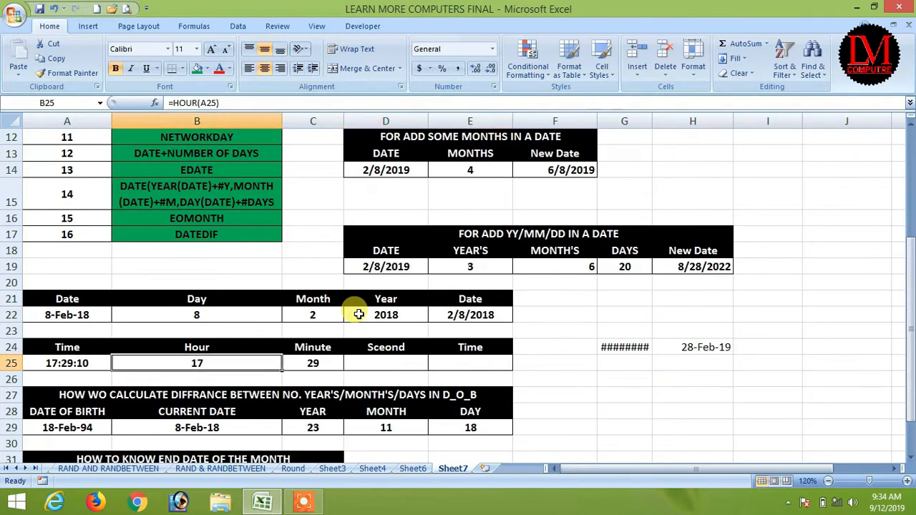
key(Right)
key(Left)
Step: Enter =HOUR(A25) in B25 to extract hour 17
text(=hour)
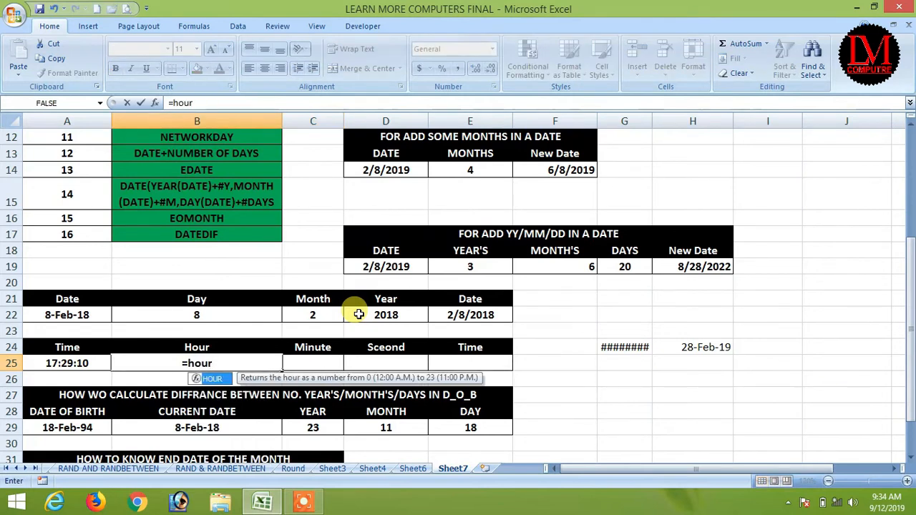
key(Tab)
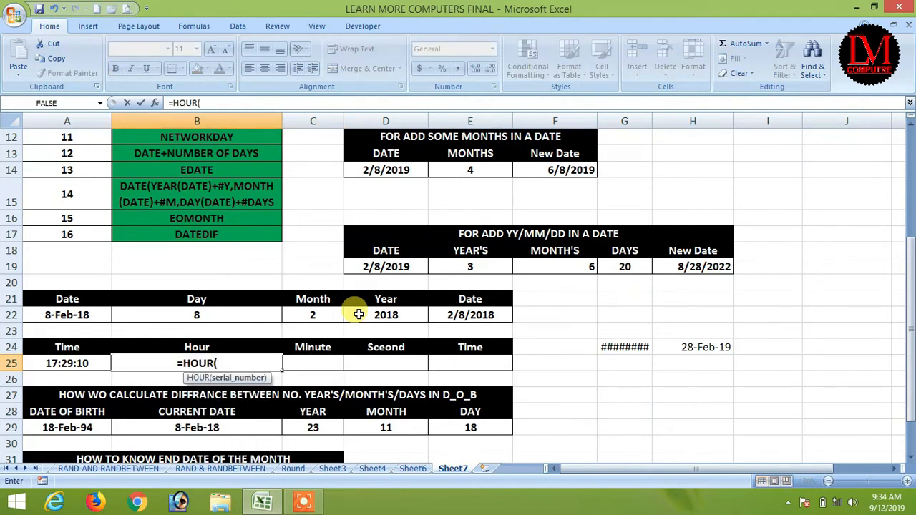
key(Left)
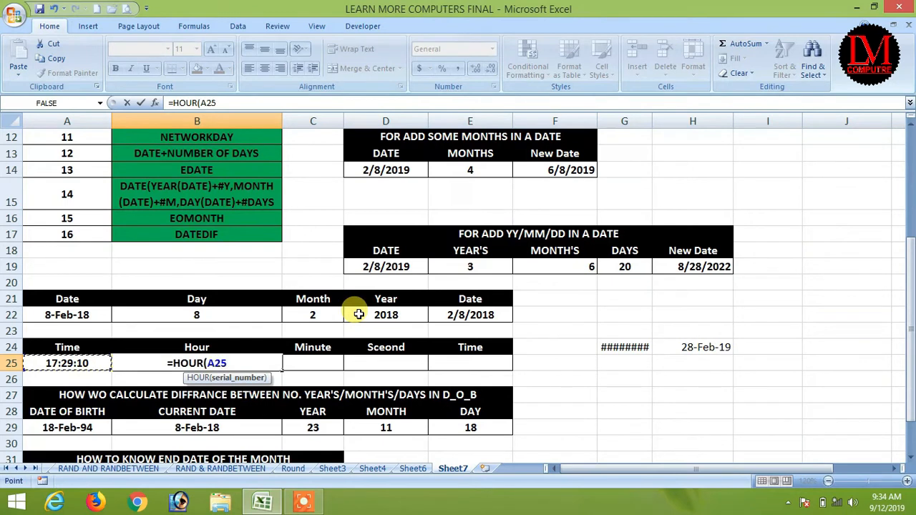
text())
key(Return)
key(Up)
Step: Enter =MINUTE(A25) in C25 and =SECOND(A25) in D25, giving 29 and 10
key(Right)
text(=minu)
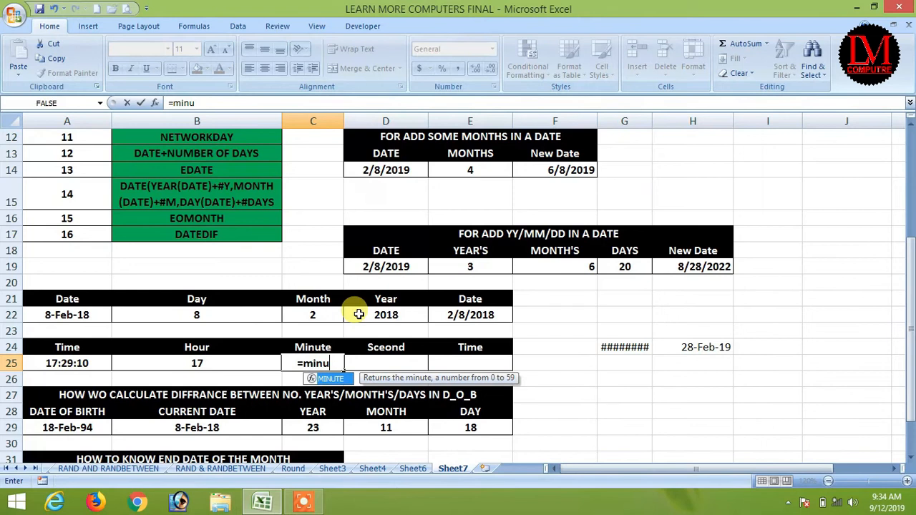
key(Tab)
key(Left)
key(Left)
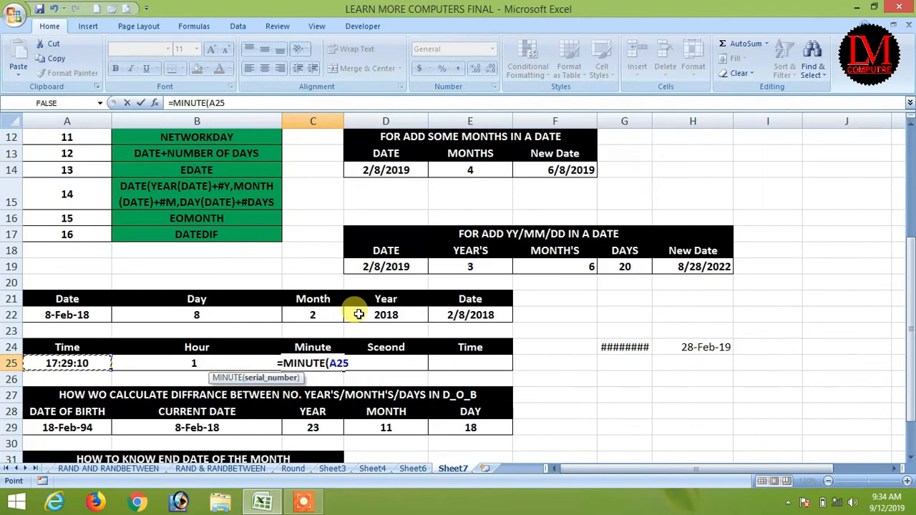
text())
key(Tab)
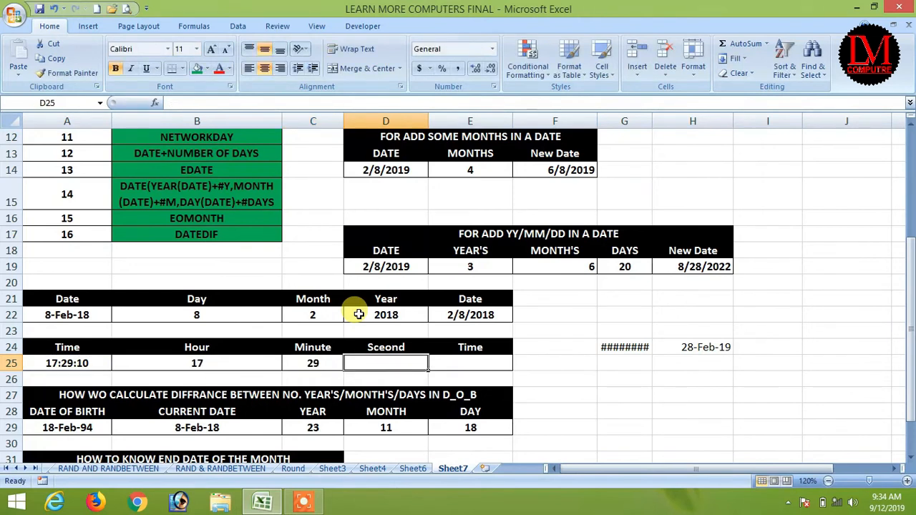
text(=seco)
key(Tab)
key(Left)
key(Left)
key(Left)
text())
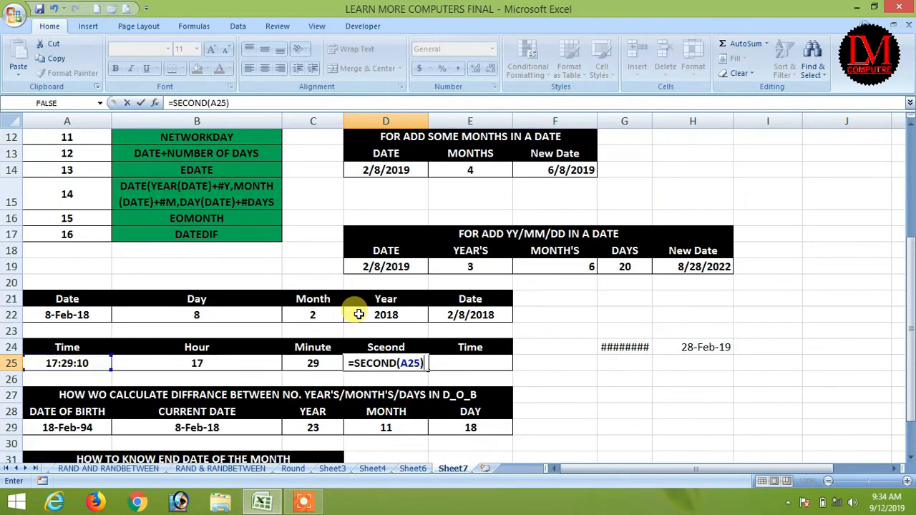
key(Return)
Step: Review the HOUR, MINUTE and SECOND formulas across B25:D25
key(Up)
key(Left)
key(Left)
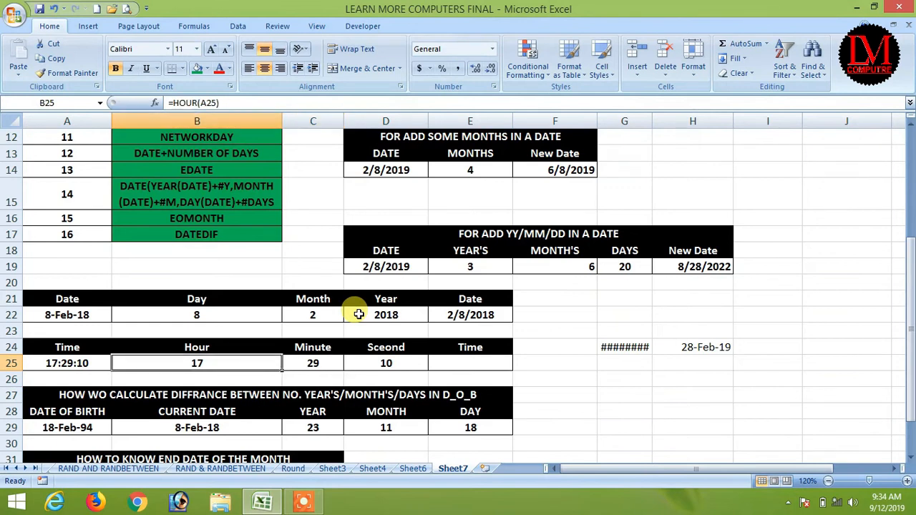
key(Right)
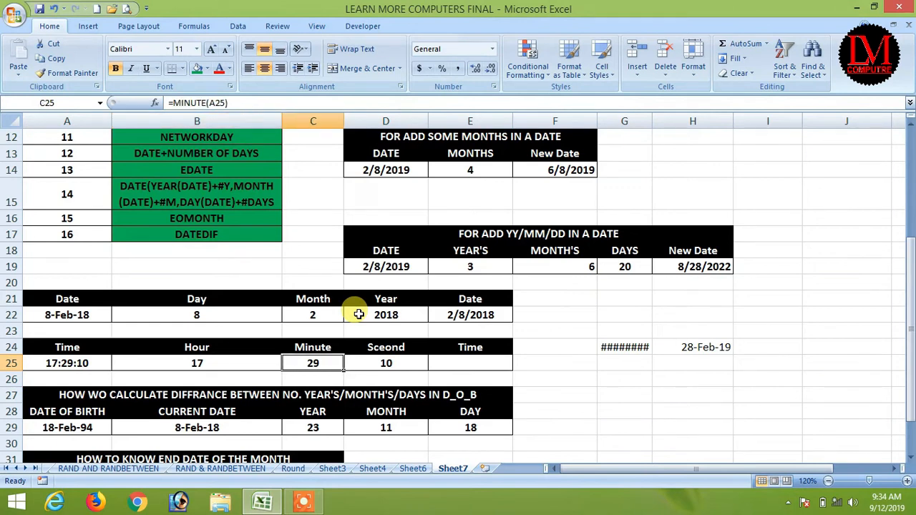
key(Right)
Step: Enter =TIME(B25,C25,D25) in E25, returning 5:29 PM
key(Right)
key(Left)
key(Left)
key(Left)
key(Left)
key(Right)
key(Right)
key(Right)
key(Right)
text(=t)
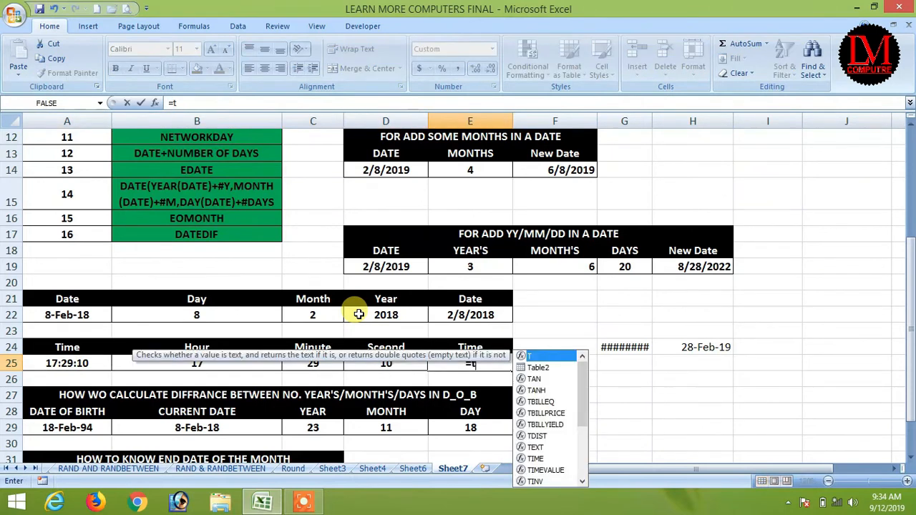
text(ime()
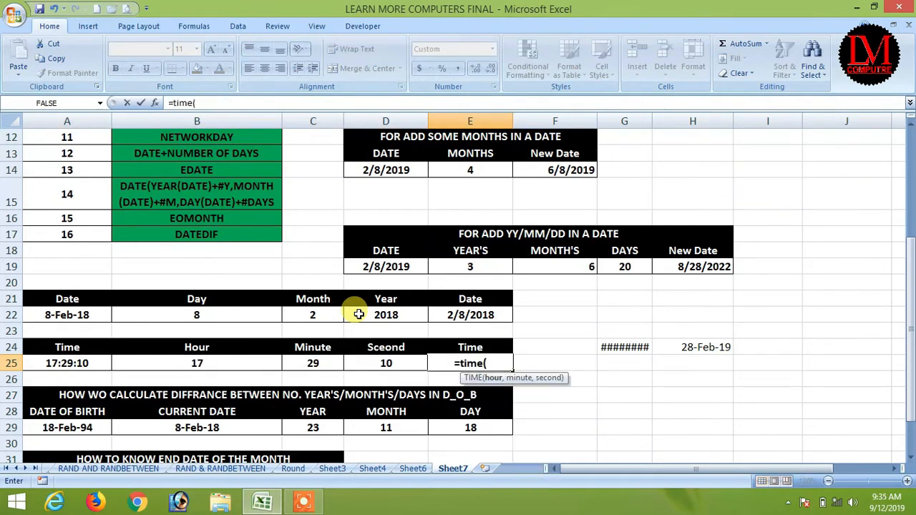
key(Left)
key(Left)
key(Left)
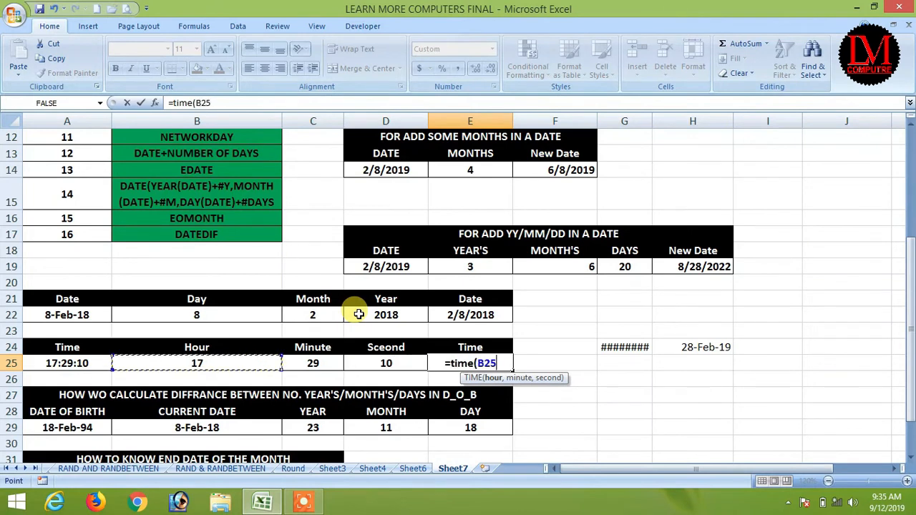
text(,)
key(Left)
key(Left)
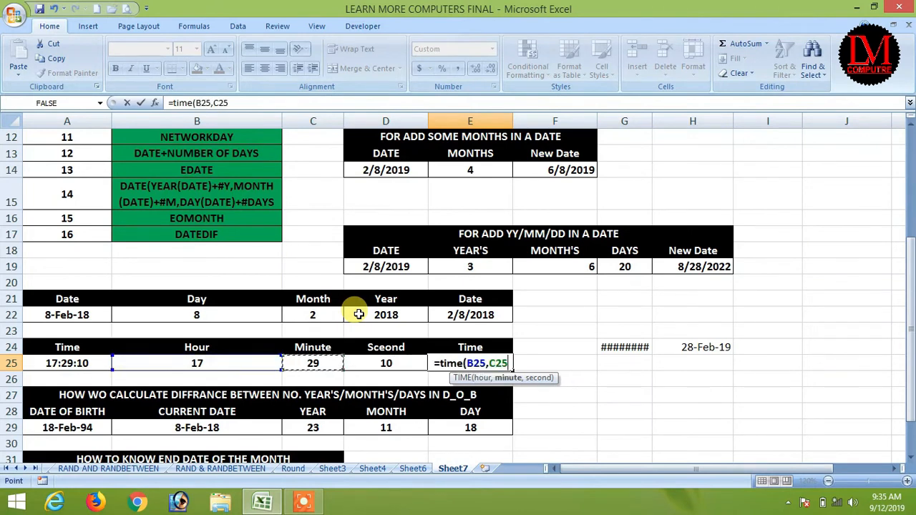
text(,)
key(Left)
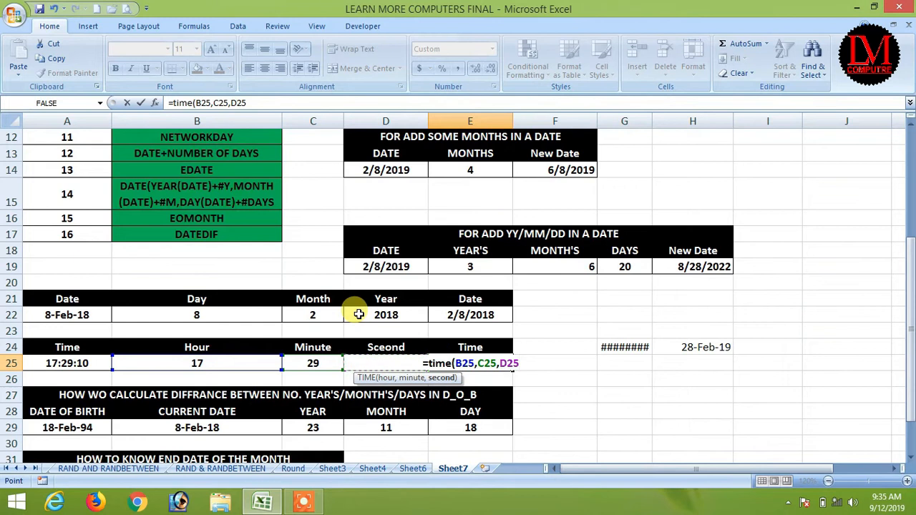
text())
key(Return)
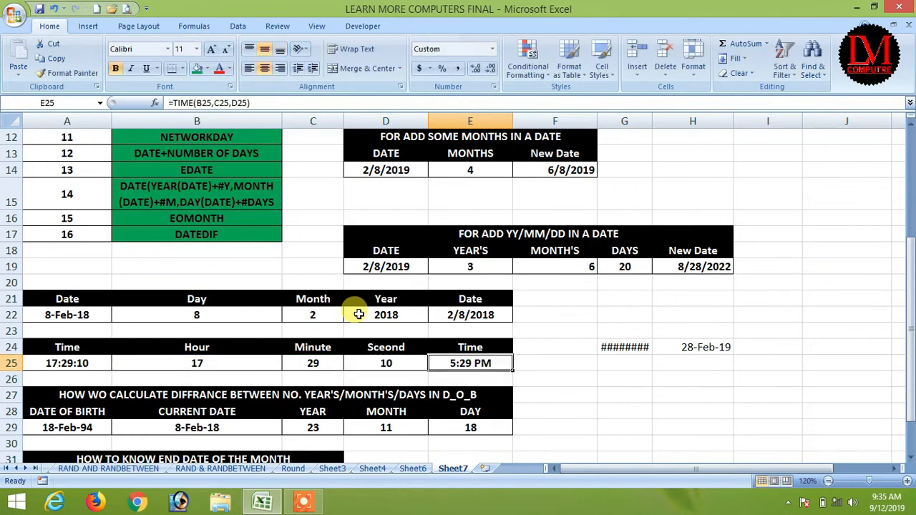
scroll(135, 379, up, 4)
Step: Shade the selected formula names in B2:B9 green with Fill Color
drag(188, 270, 198, 152)
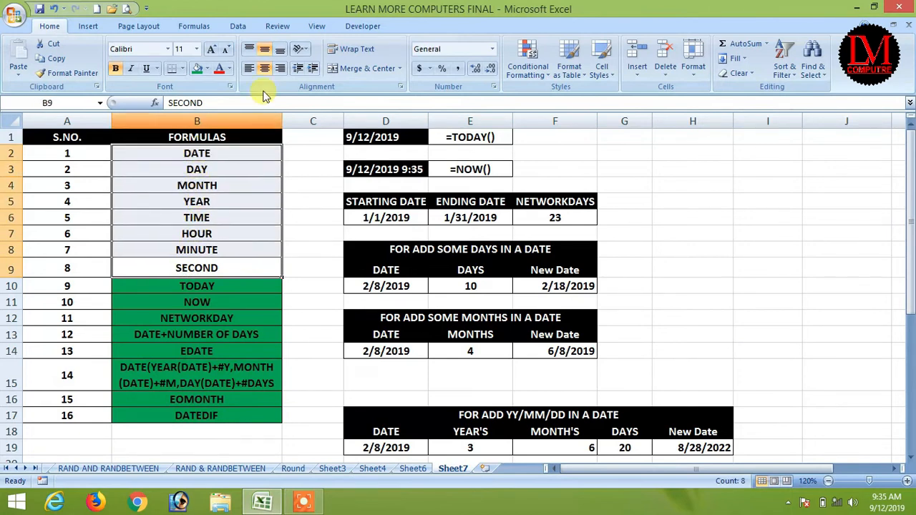
click(194, 69)
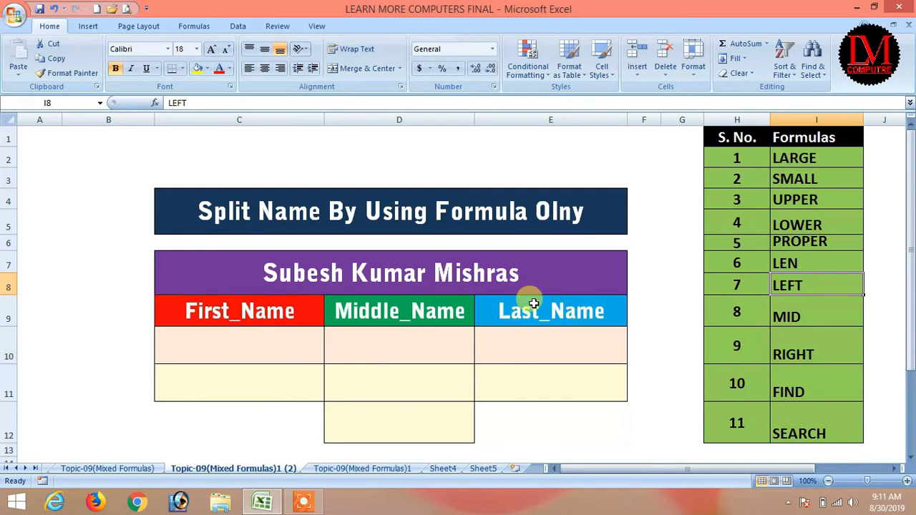
Step: Fill the LEN, LEFT, MID, RIGHT and FIND rows of the formula list yellow
click(483, 274)
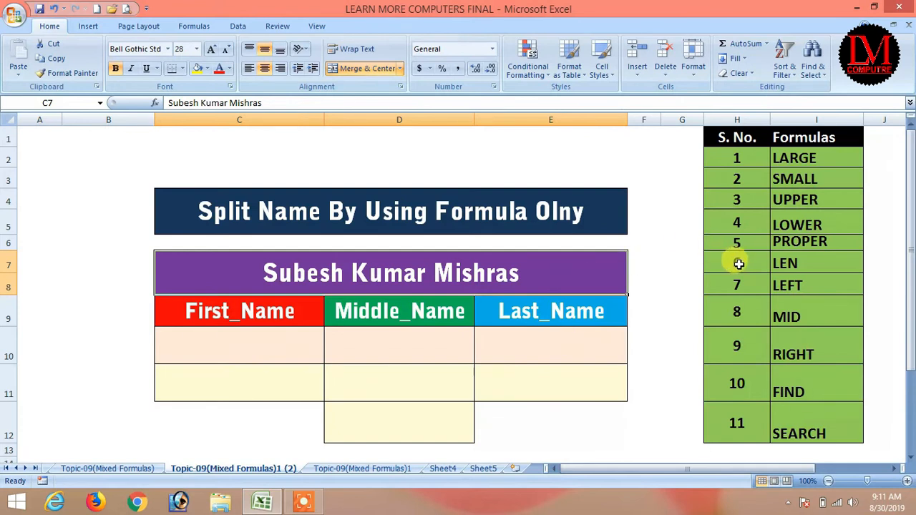
drag(752, 265, 807, 259)
drag(730, 287, 806, 347)
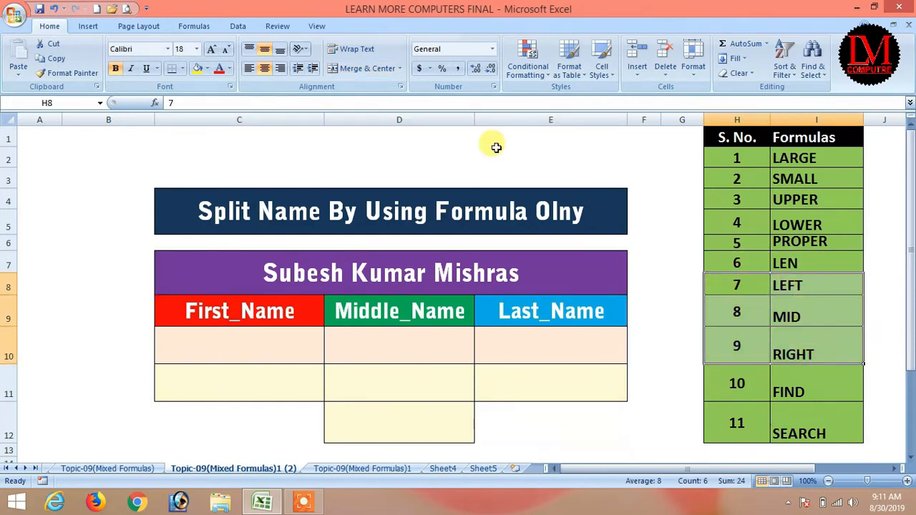
click(199, 69)
drag(738, 375, 820, 380)
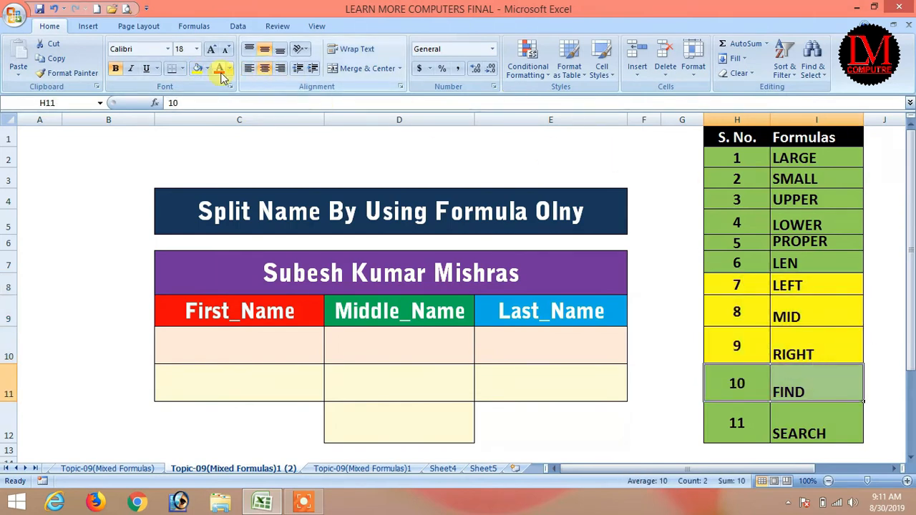
click(196, 69)
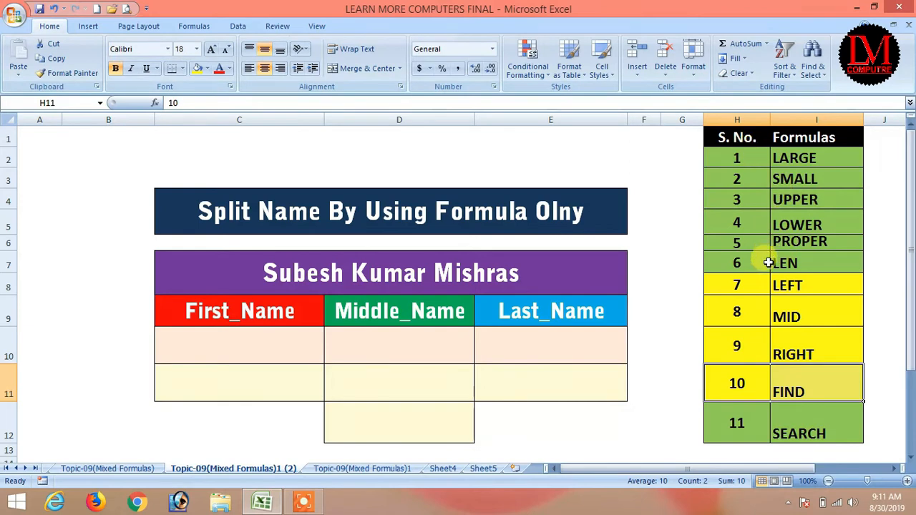
drag(760, 263, 805, 261)
click(198, 70)
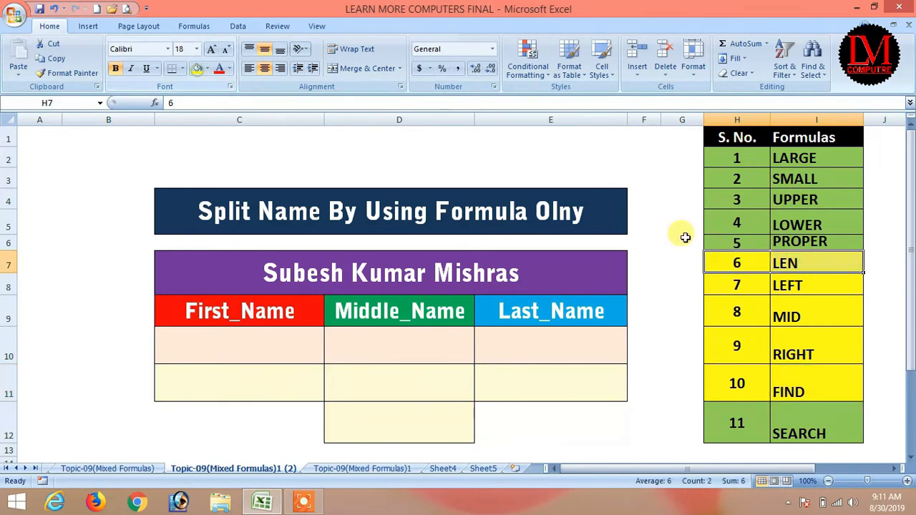
Step: Vertically centre the text of the whole formula list H2:I12
drag(748, 159, 783, 419)
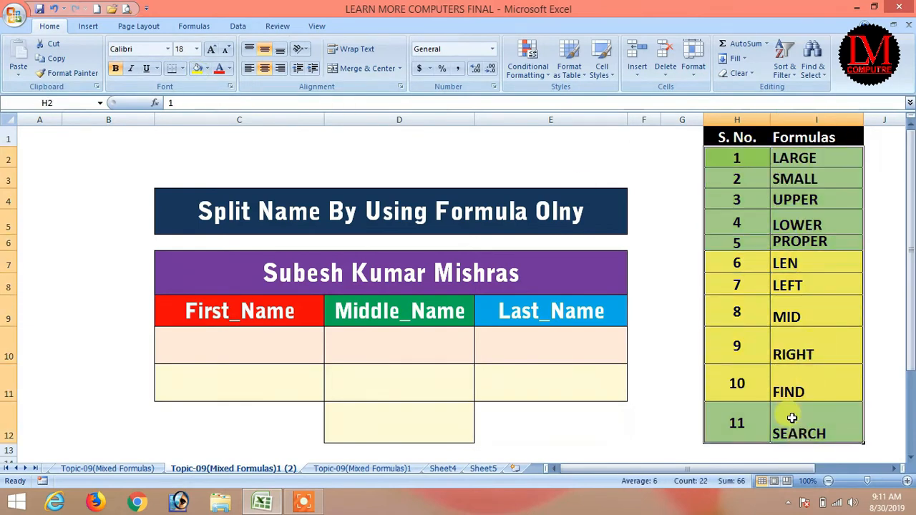
click(264, 52)
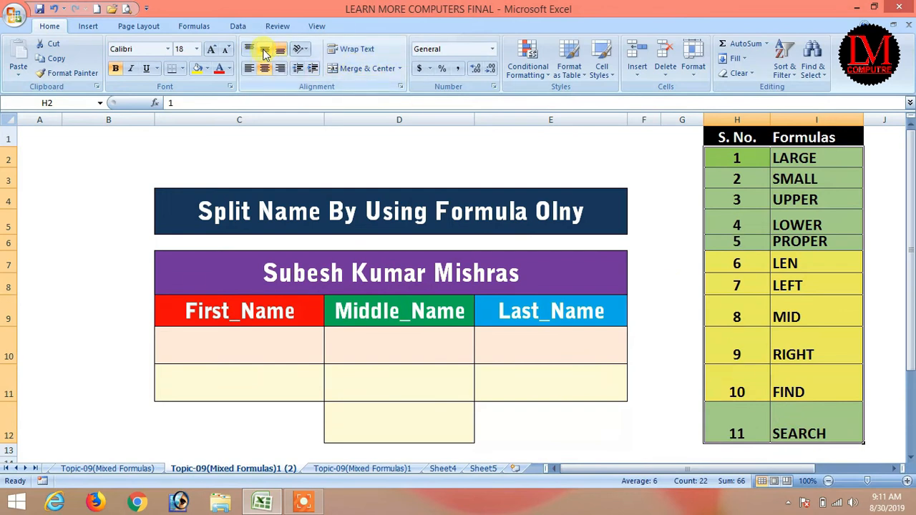
click(264, 52)
drag(737, 264, 812, 379)
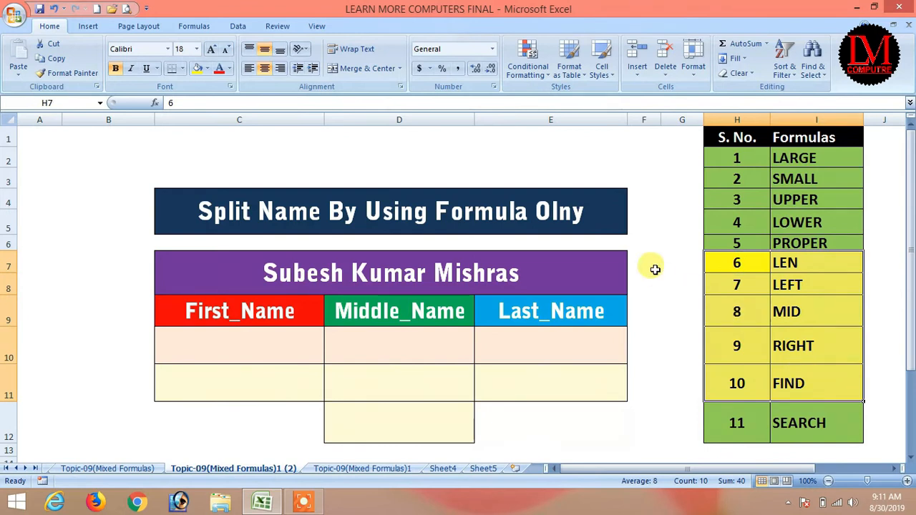
click(304, 501)
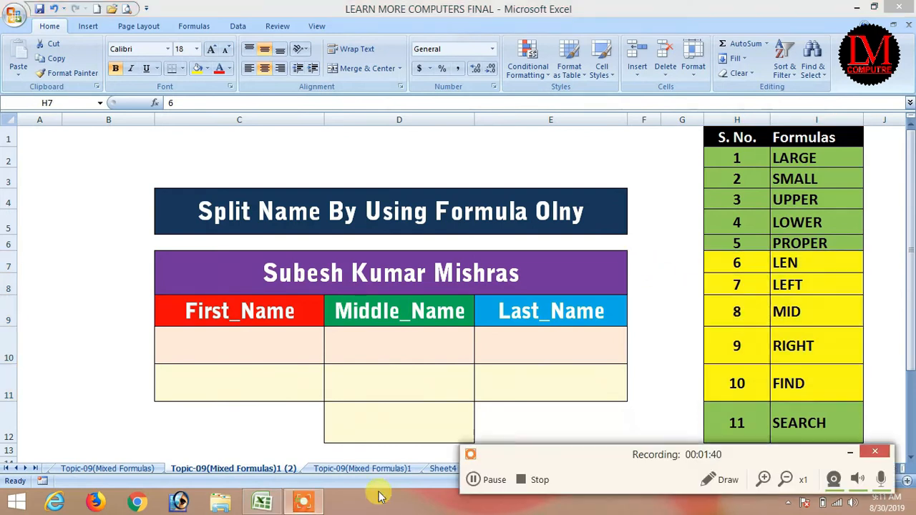
click(473, 480)
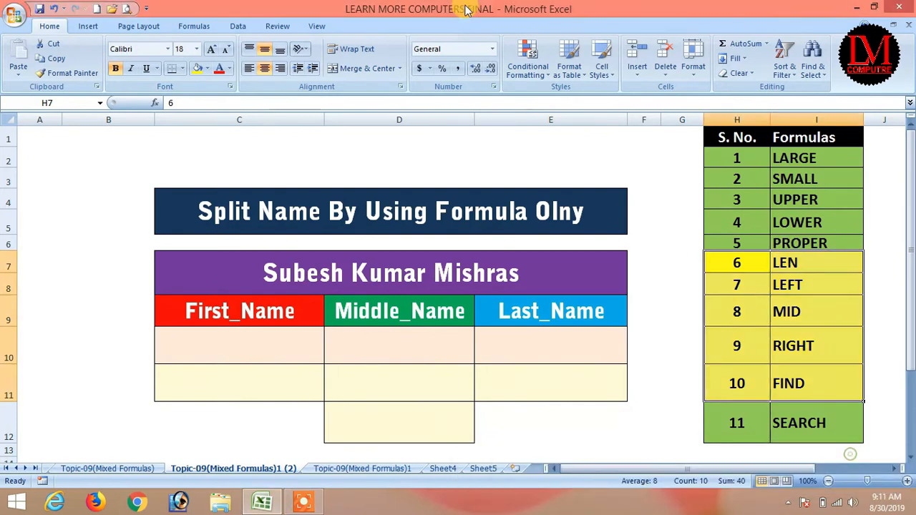
click(231, 343)
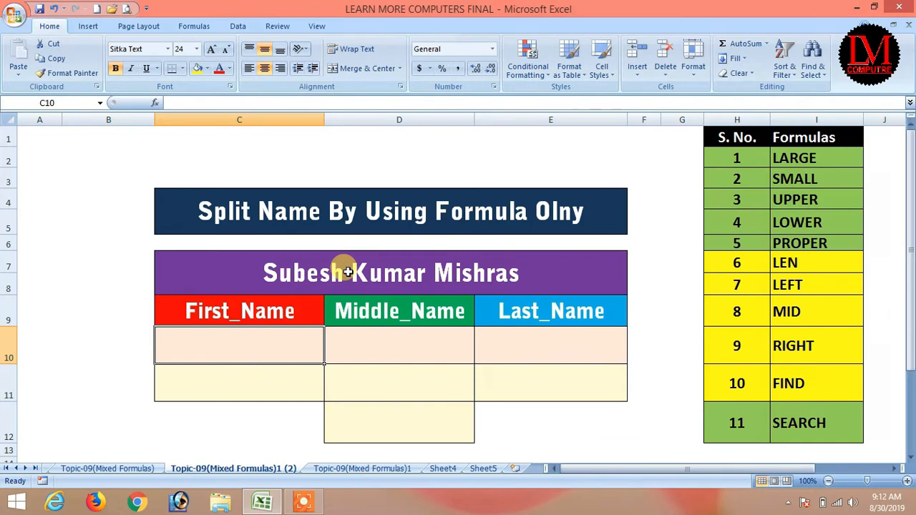
Step: Enter =LEFT(C7,6) in C10 to extract the six-letter first name
text(=)
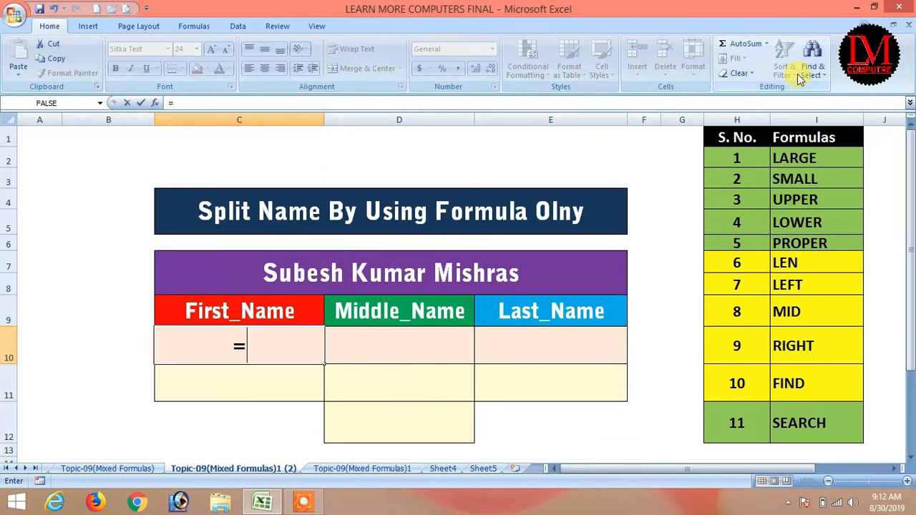
text(lef)
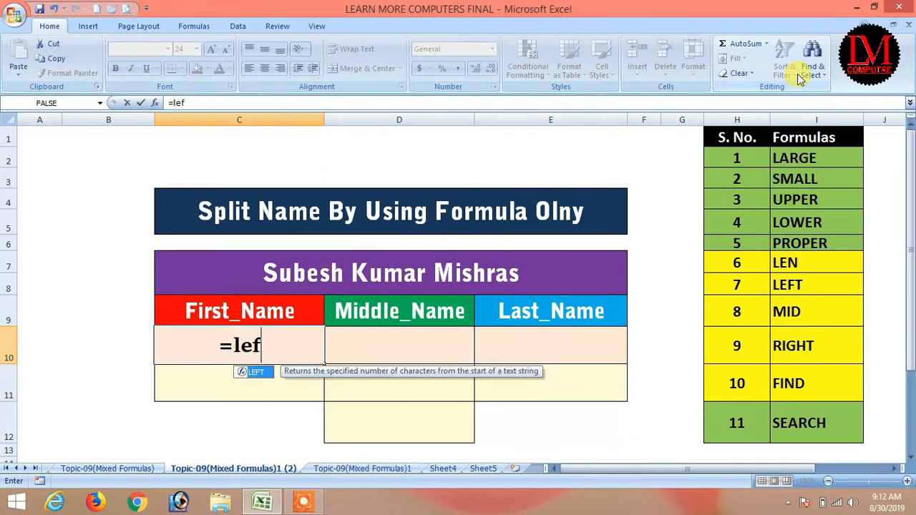
text(t()
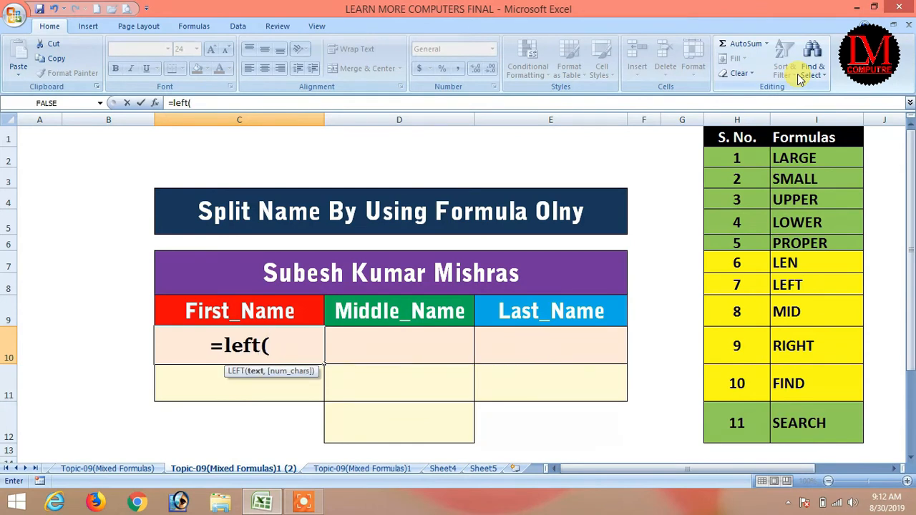
key(Up)
key(Up)
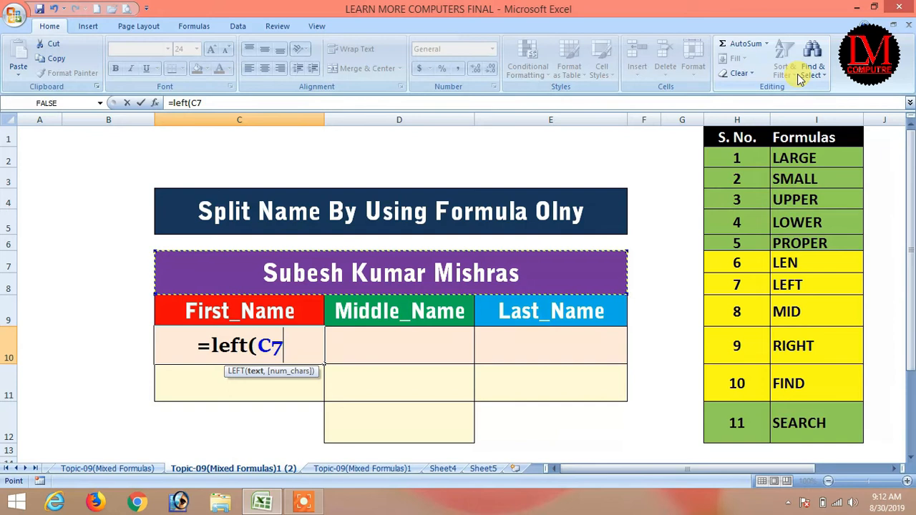
text(,)
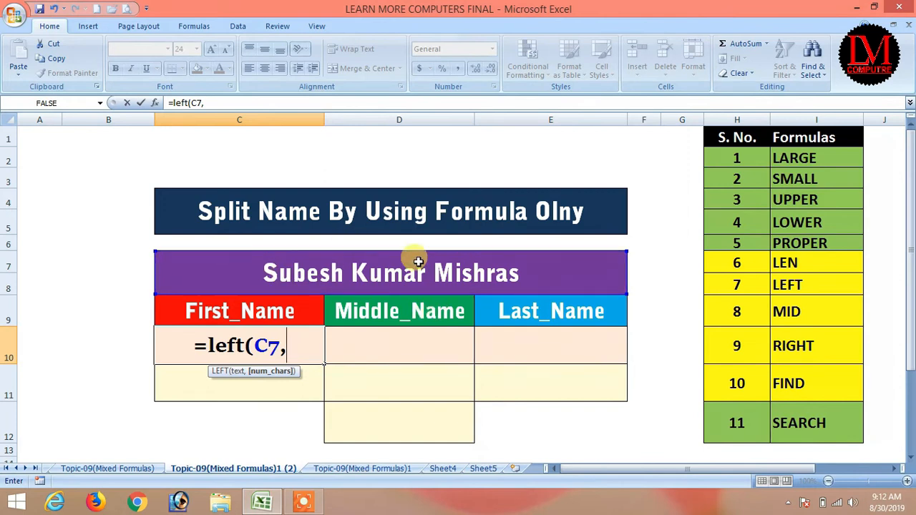
text(6)
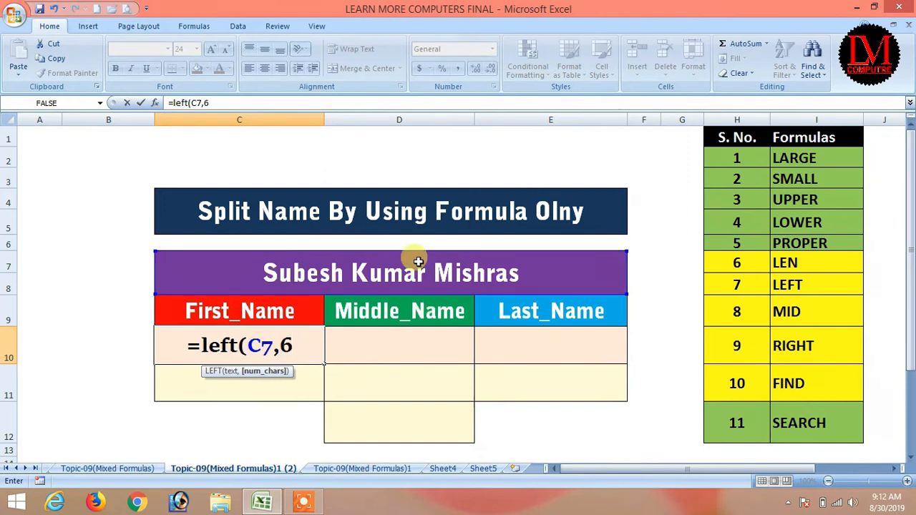
text())
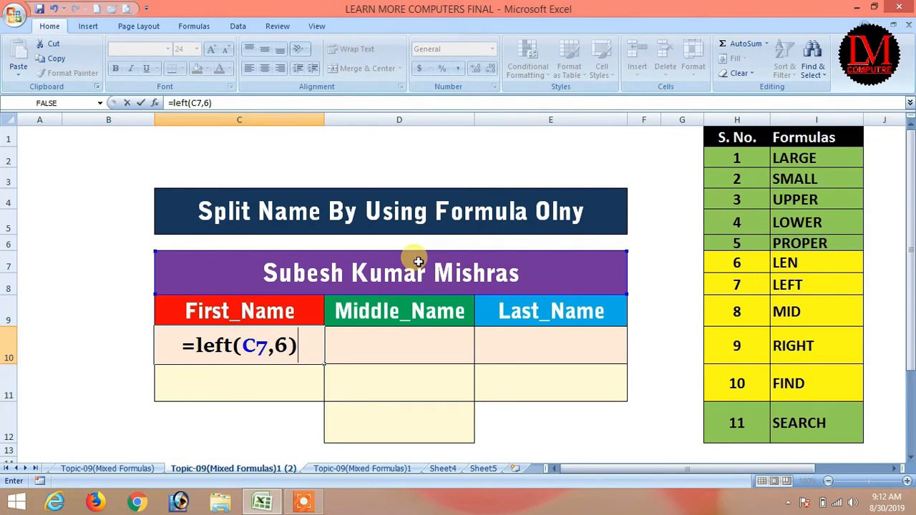
key(Return)
key(Up)
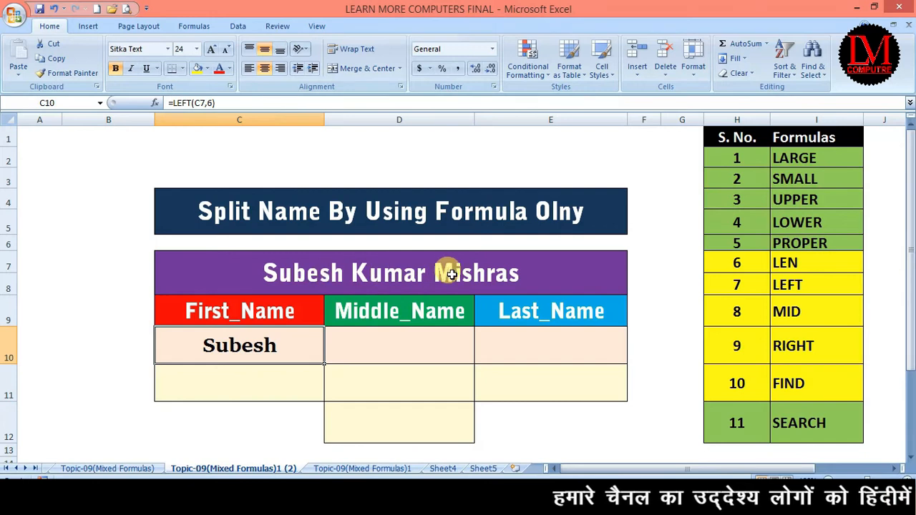
Step: Replace the first name in full-name cell C7 with a shorter four-letter name
double_click(343, 273)
drag(344, 273, 264, 273)
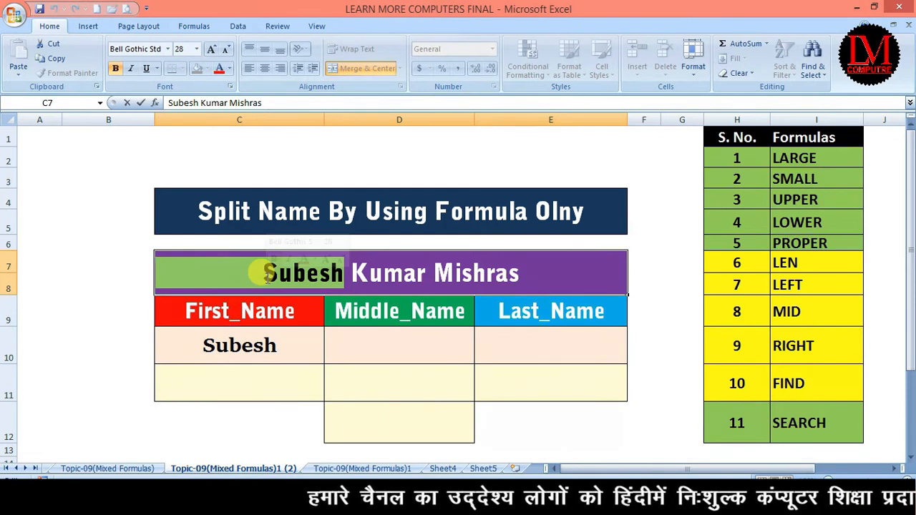
text(Amit)
key(Return)
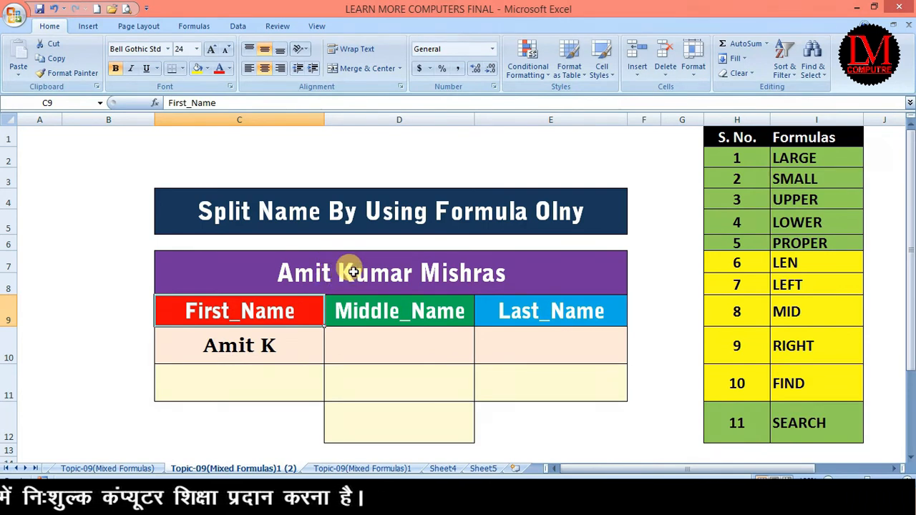
Step: Inspect C10's =LEFT(C7,6) formula and its fixed 6 argument, leaving it unchanged
click(236, 342)
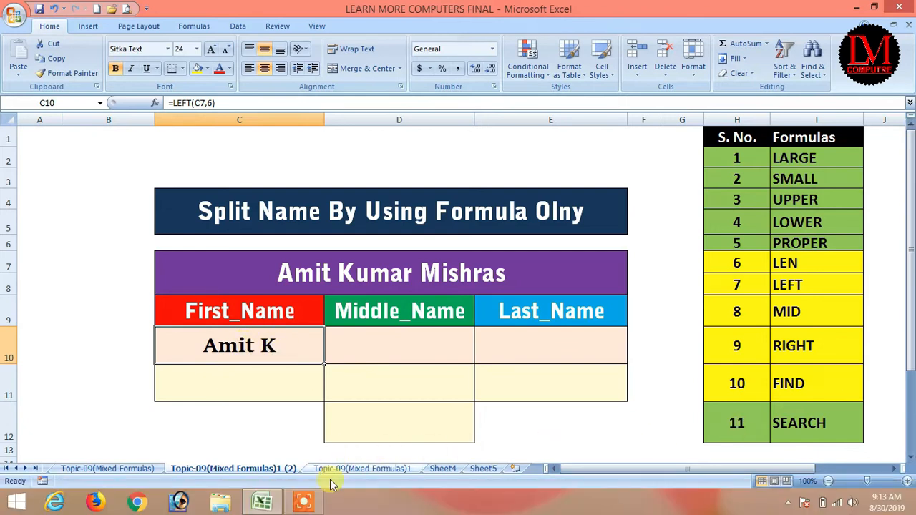
click(303, 504)
click(472, 482)
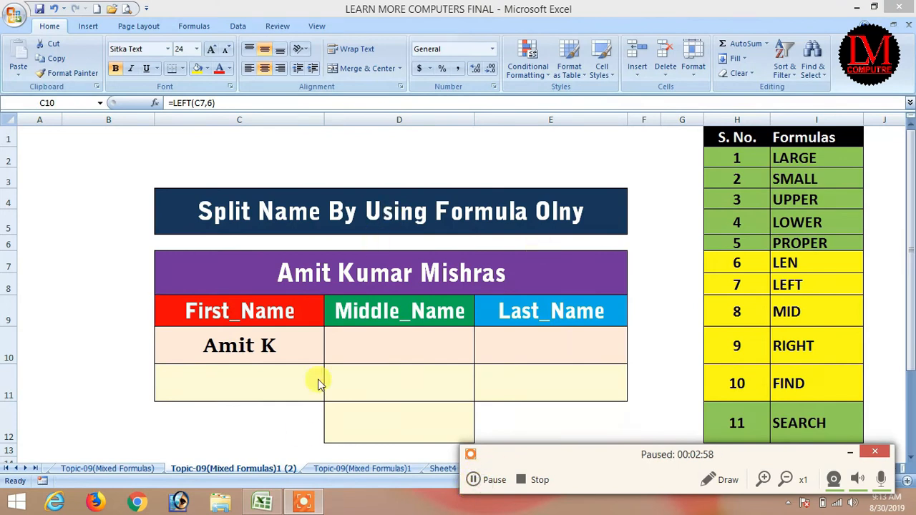
click(849, 452)
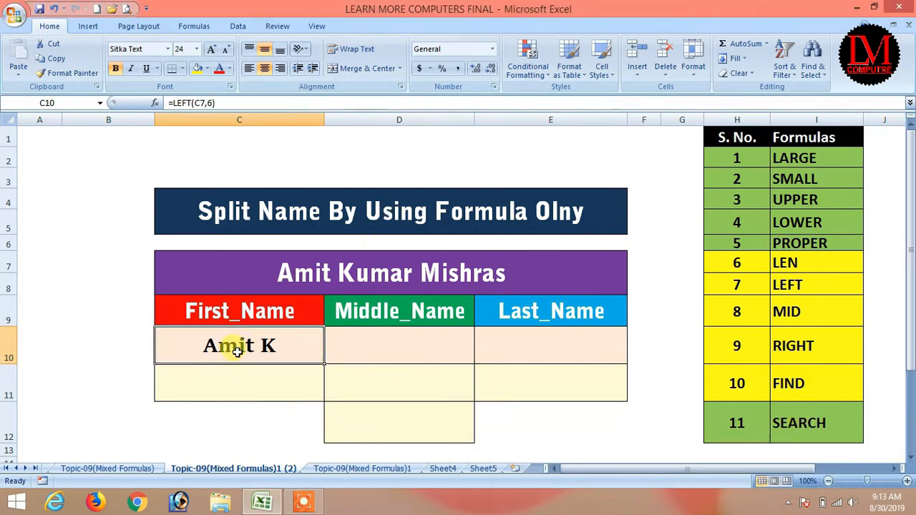
double_click(236, 351)
click(278, 345)
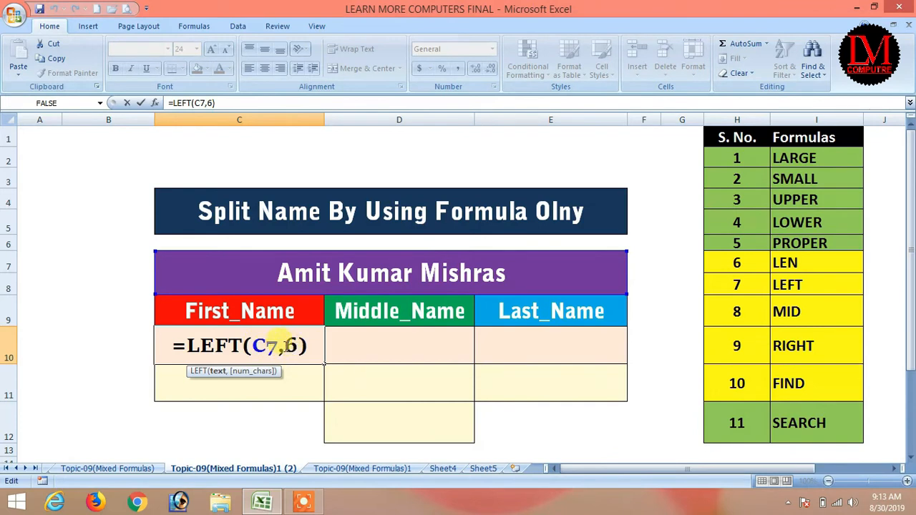
double_click(293, 345)
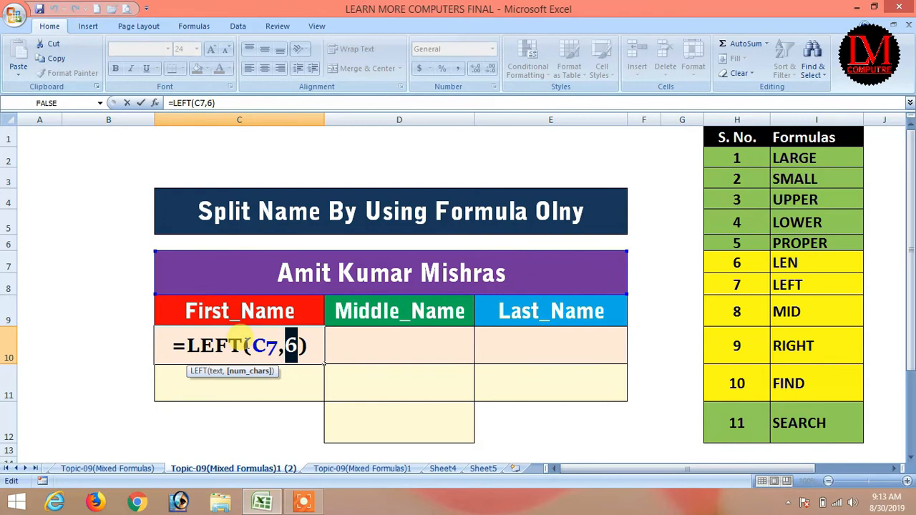
key(Return)
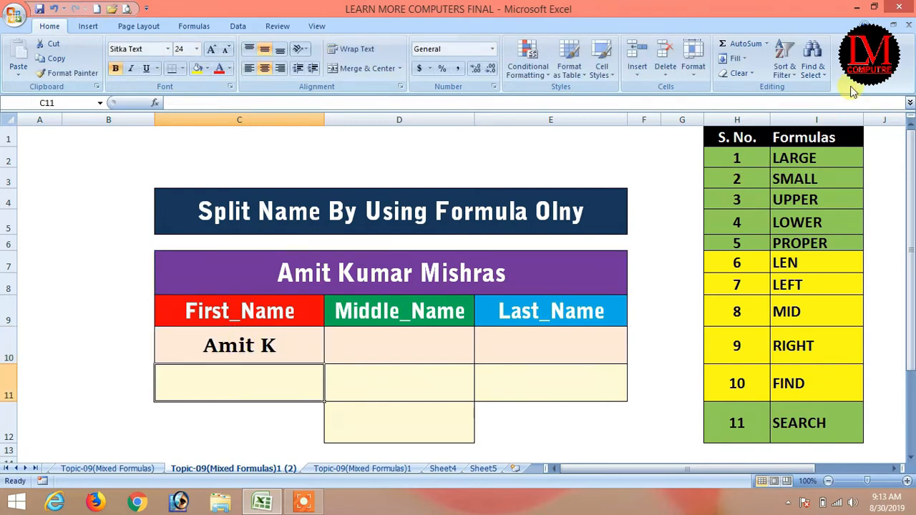
Step: Enter =FIND(" ",C7) in C11 and review the C10 and C11 formulas
text(=find)
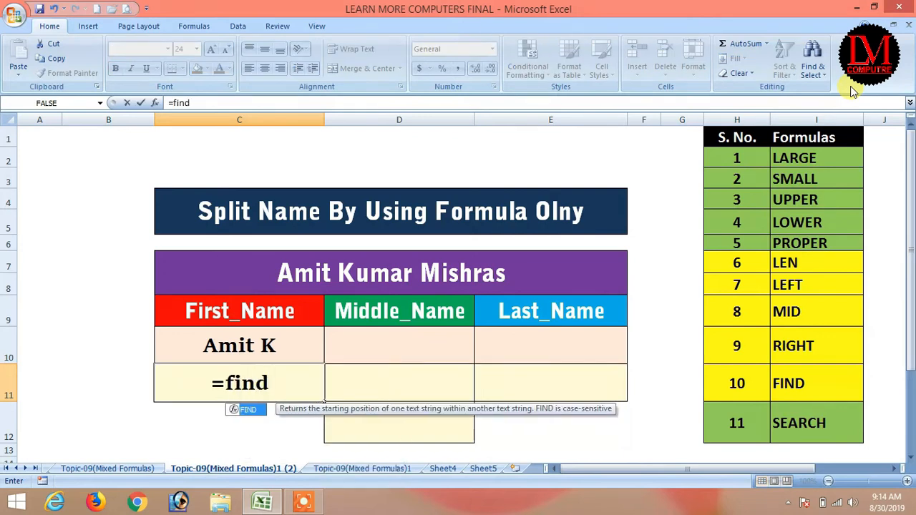
key(Tab)
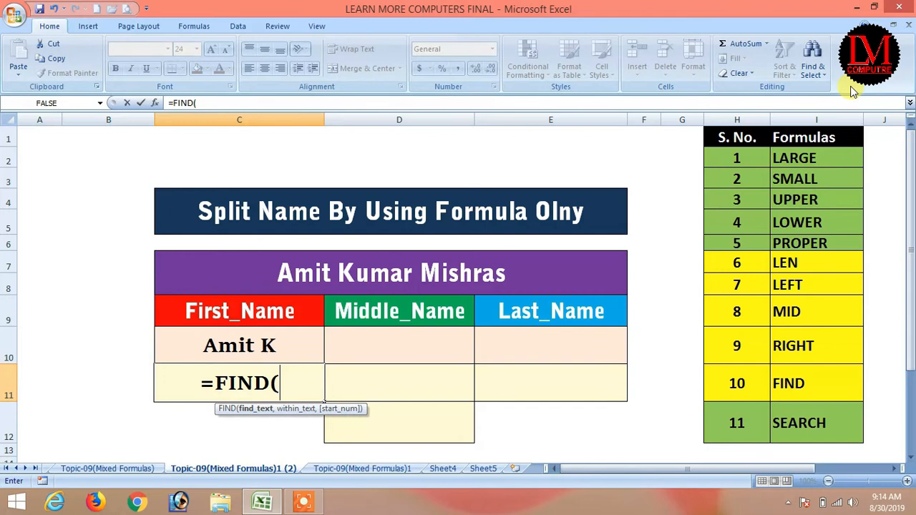
text(" ")
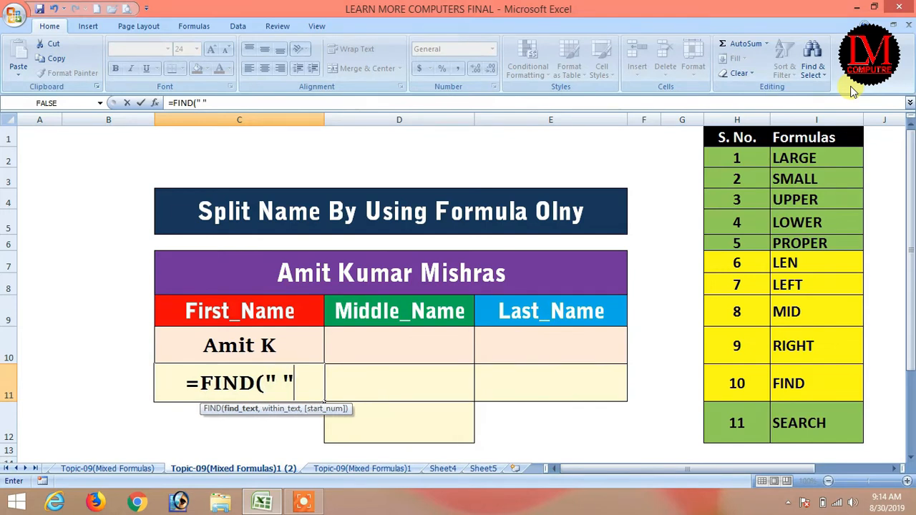
text(,)
key(Up)
key(Up)
key(Up)
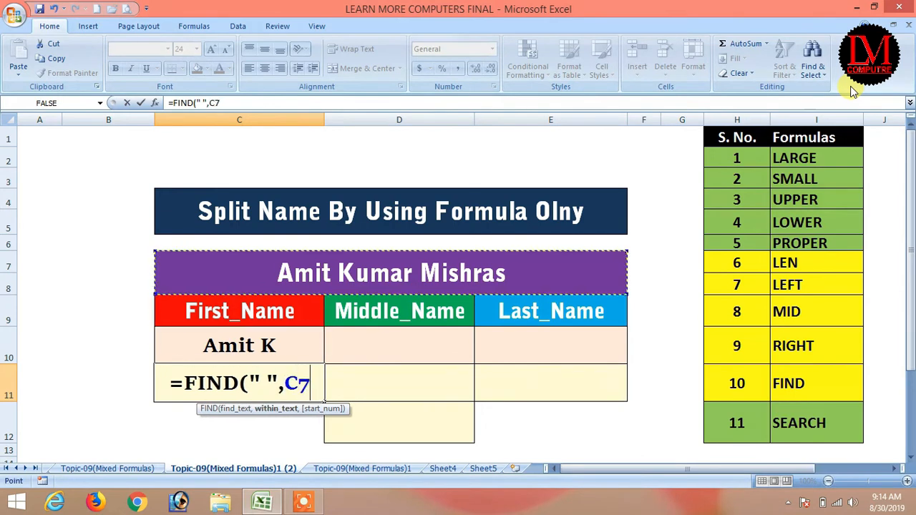
text())
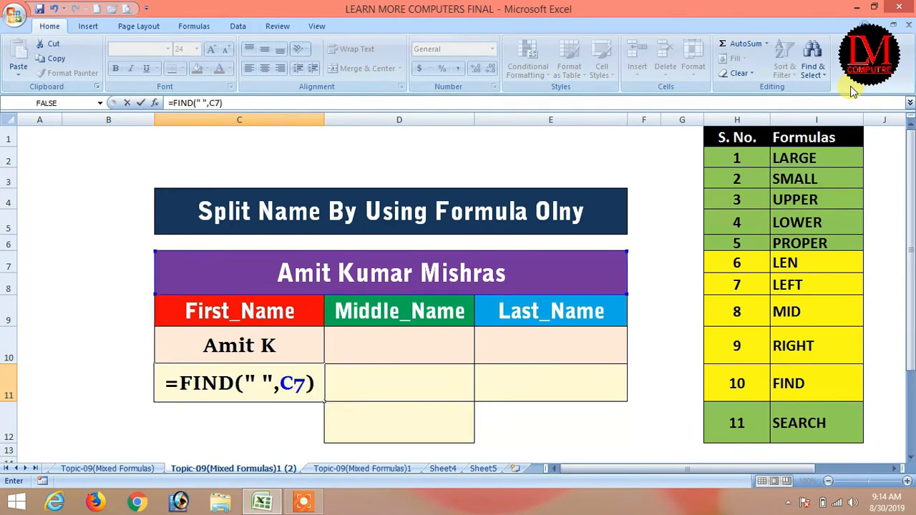
key(Return)
key(Up)
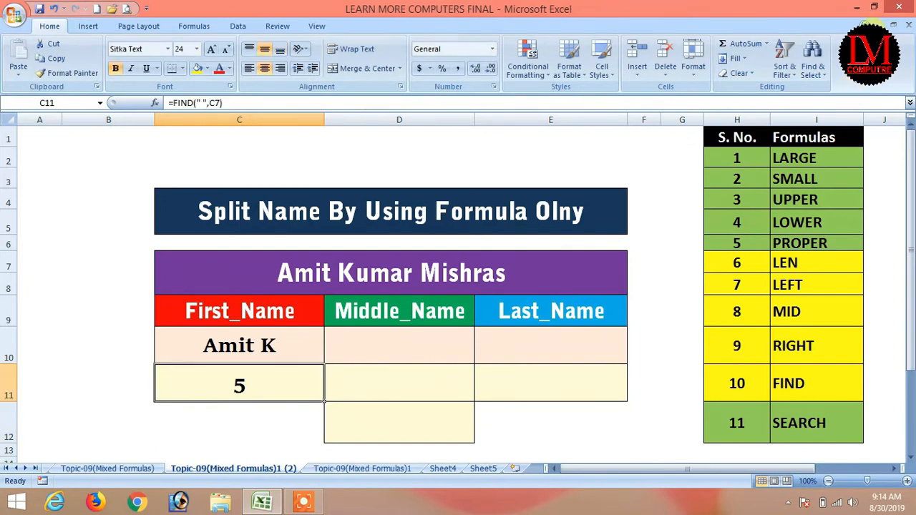
click(255, 344)
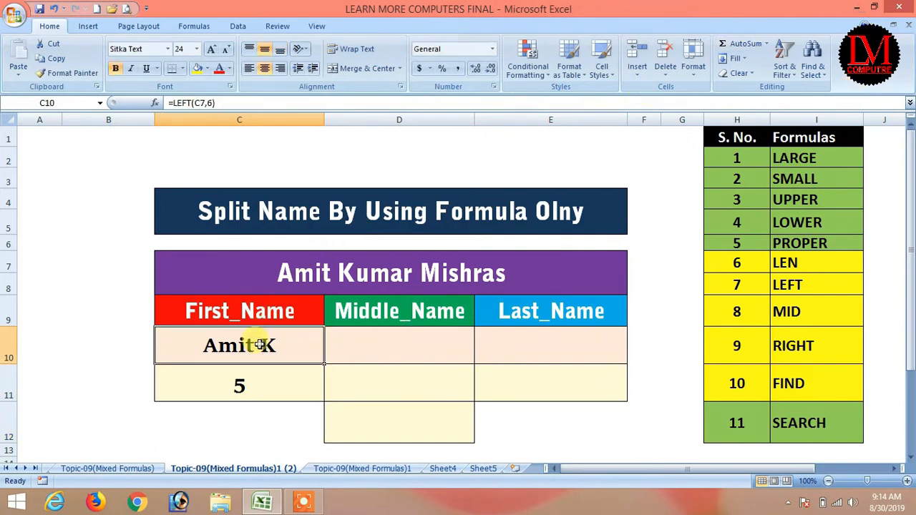
click(239, 382)
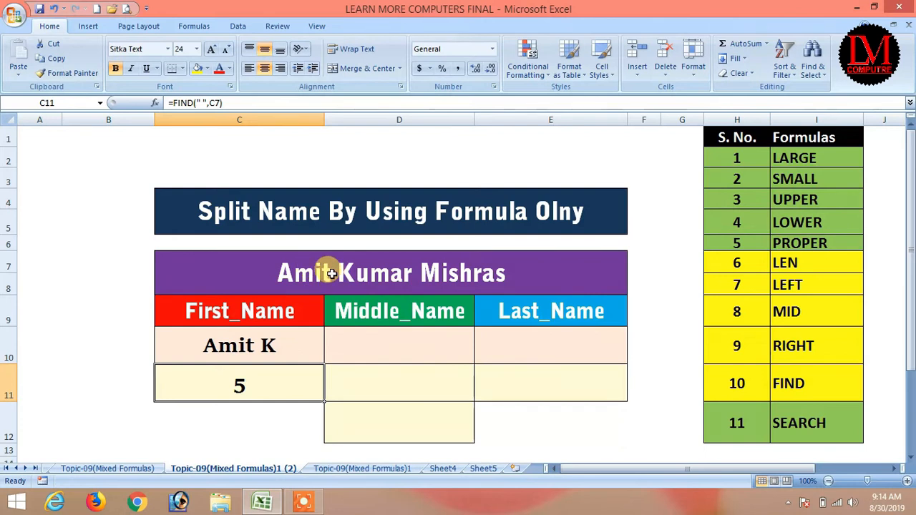
Step: Restore the original six-letter first name in full-name cell C7
click(331, 274)
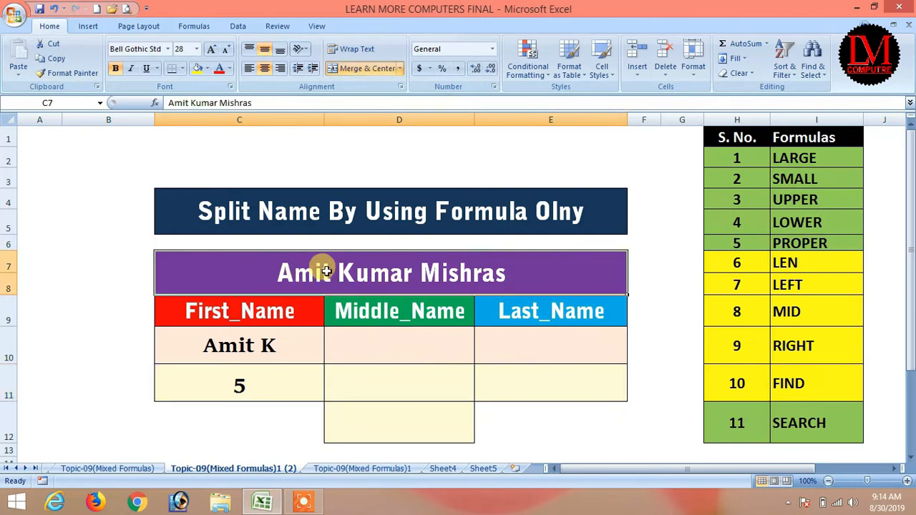
double_click(327, 274)
drag(326, 273, 283, 272)
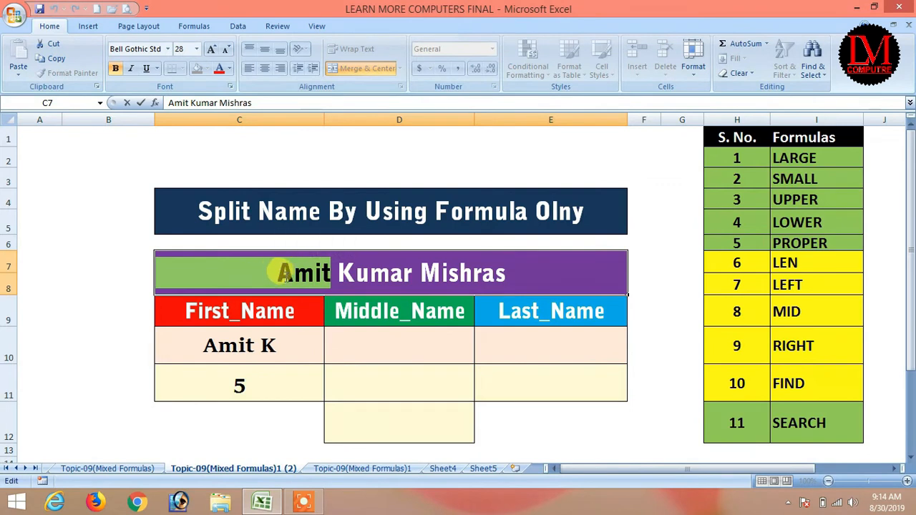
text(Subesh)
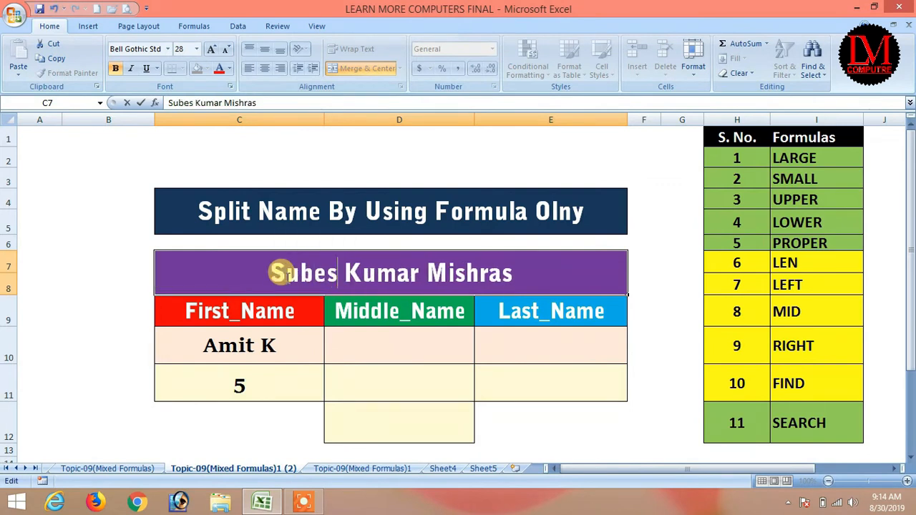
key(Return)
Step: Check that C10 returns the six-letter first name and C11 returns 7
click(236, 346)
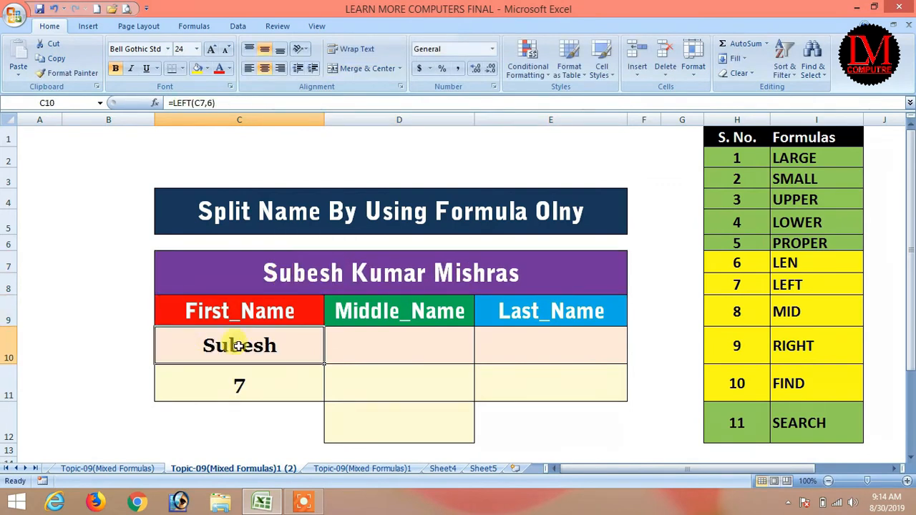
click(278, 385)
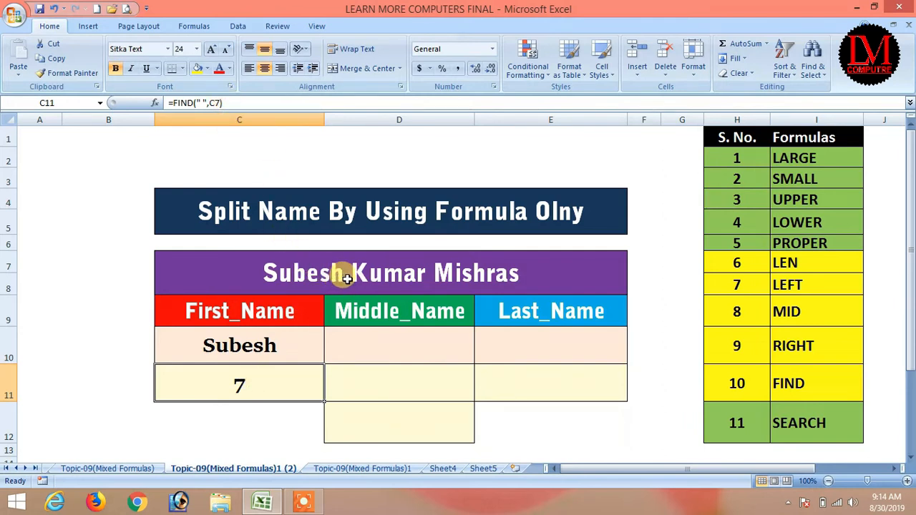
click(238, 100)
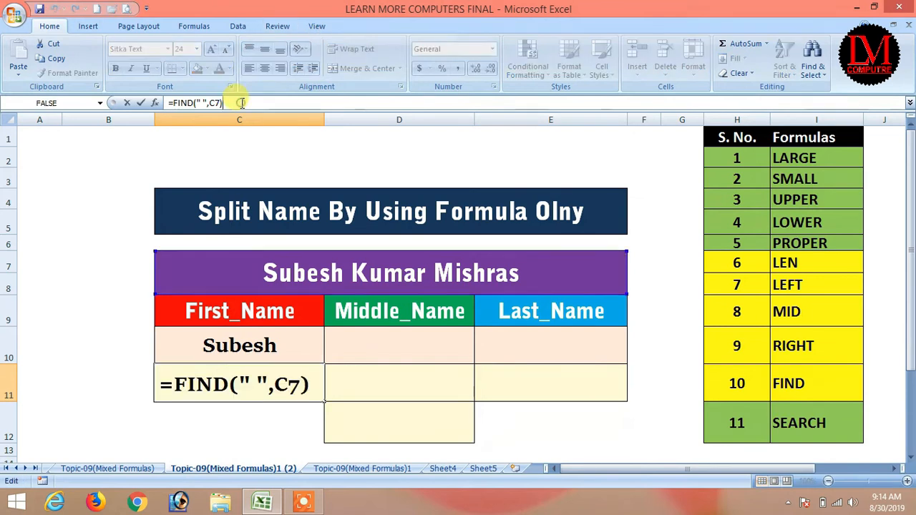
Step: Append -1 to C11's formula so =FIND(" ",C7)-1 gives 6, and copy that formula text
text(-1)
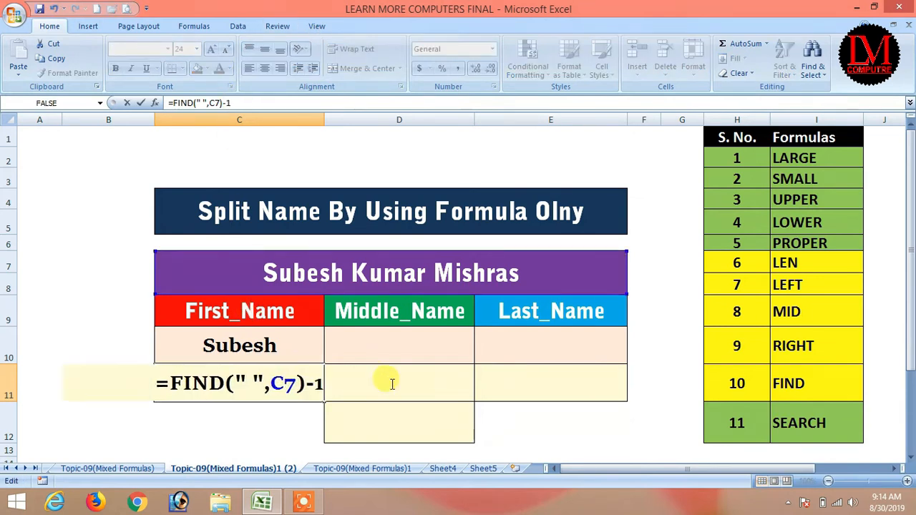
key(Return)
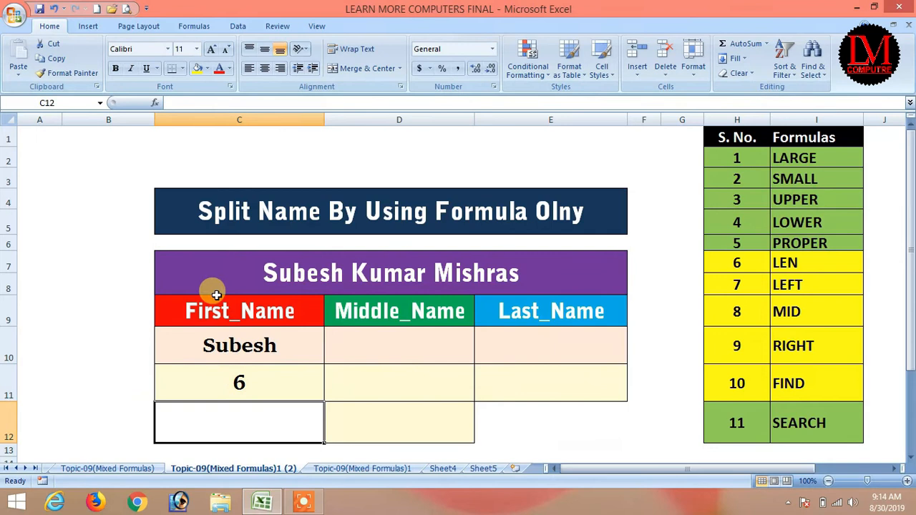
click(257, 351)
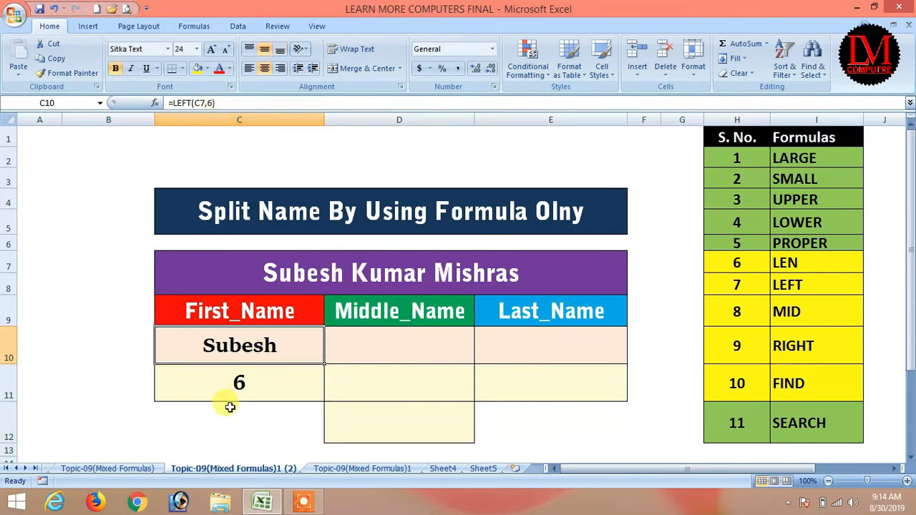
click(242, 378)
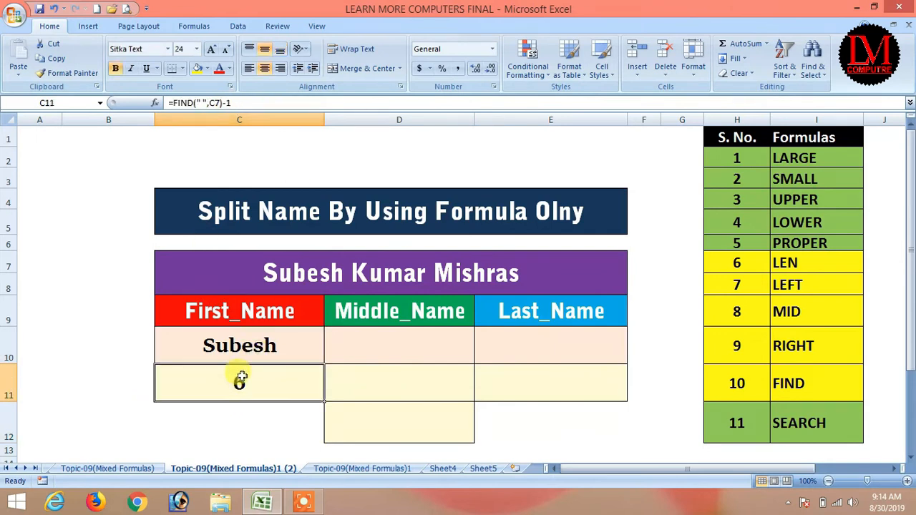
click(226, 103)
drag(226, 102, 169, 104)
key(ctrl+c)
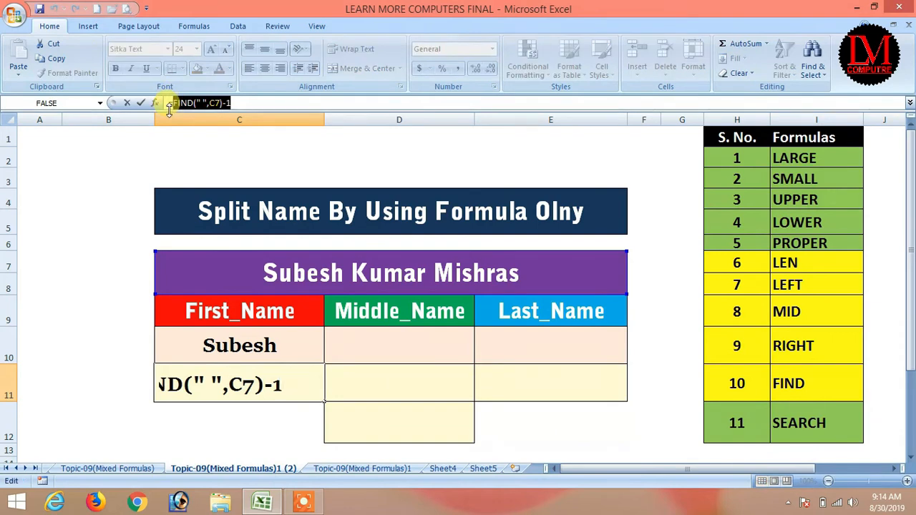
key(Return)
Step: Replace the fixed 6 in C10 with FIND(" ",C7)-1, making =LEFT(C7,FIND(" ",C7)-1) return Subesh
click(246, 345)
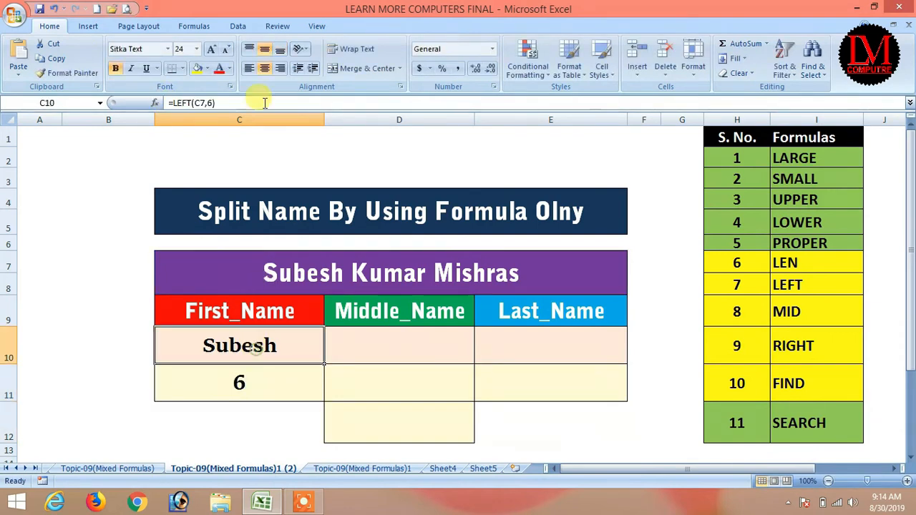
click(211, 102)
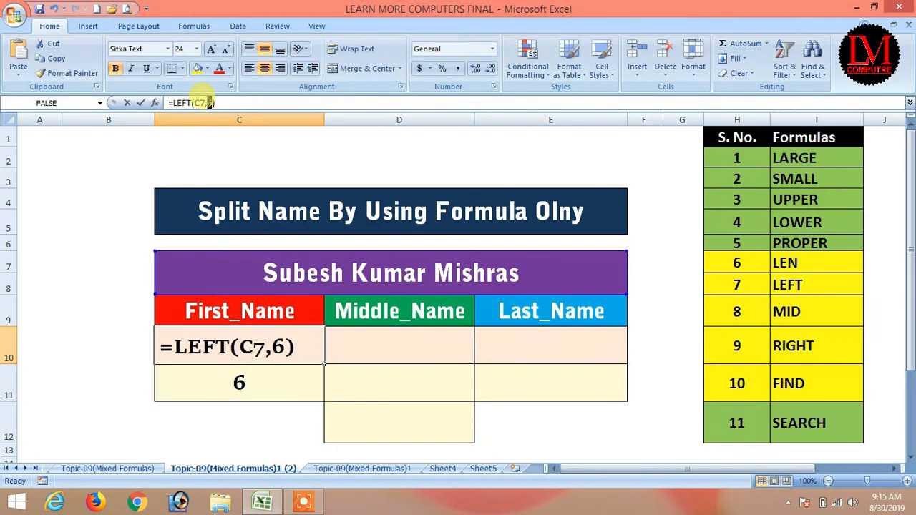
double_click(207, 102)
key(ctrl+v)
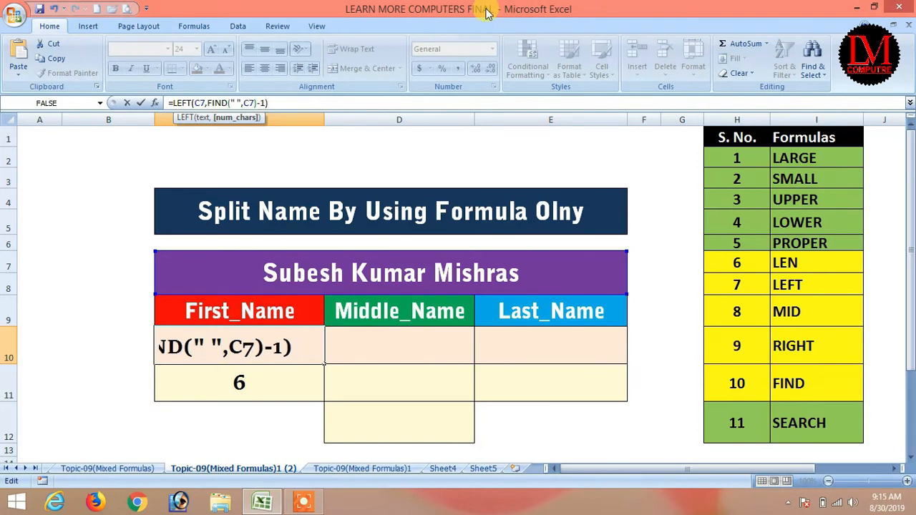
key(Return)
click(268, 348)
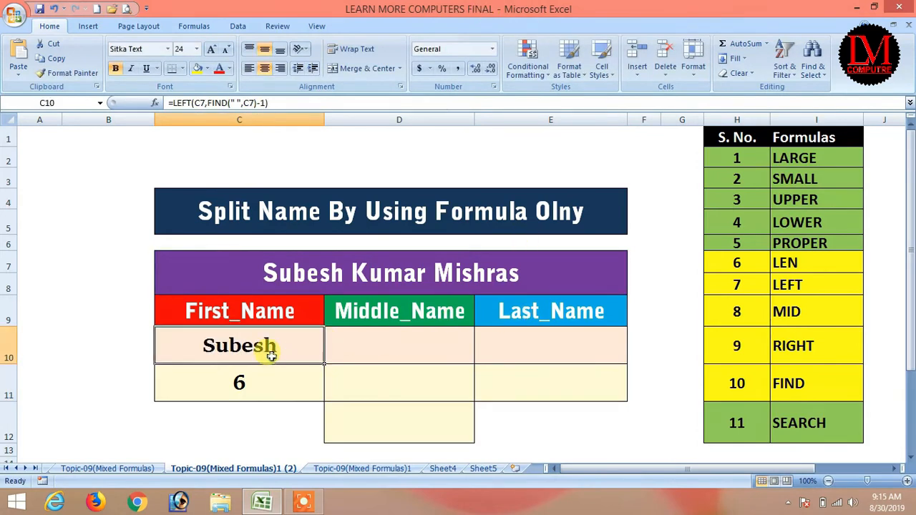
drag(266, 102, 206, 102)
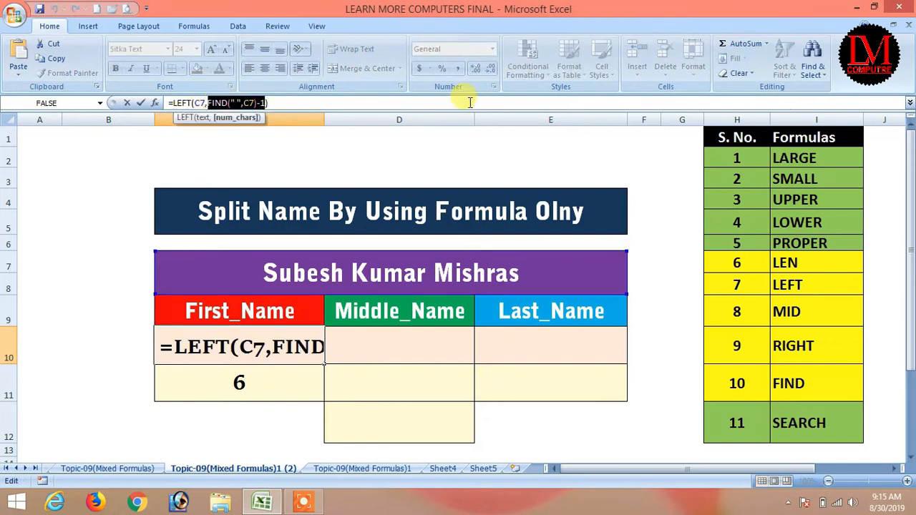
key(Return)
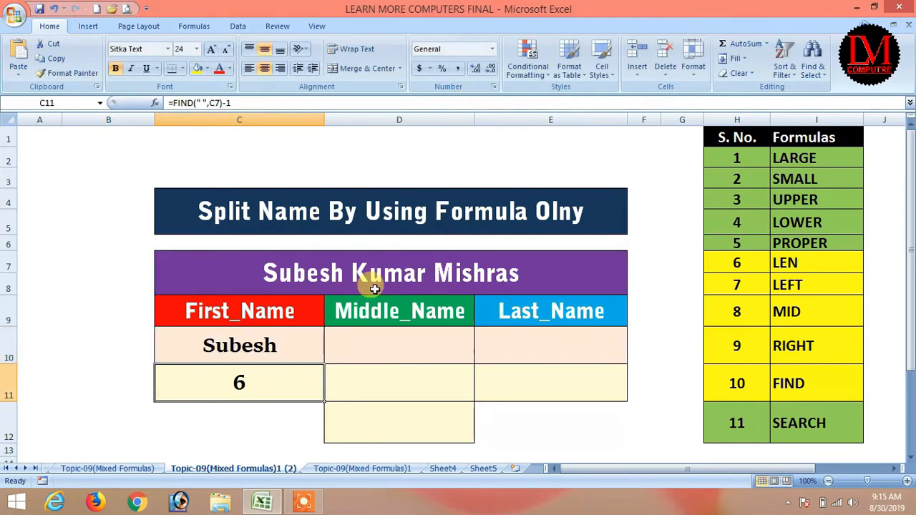
Step: Change the first name in C7 to Amit and check that First_Name shows Amit
click(286, 273)
double_click(351, 271)
drag(345, 272, 267, 271)
text(Amit)
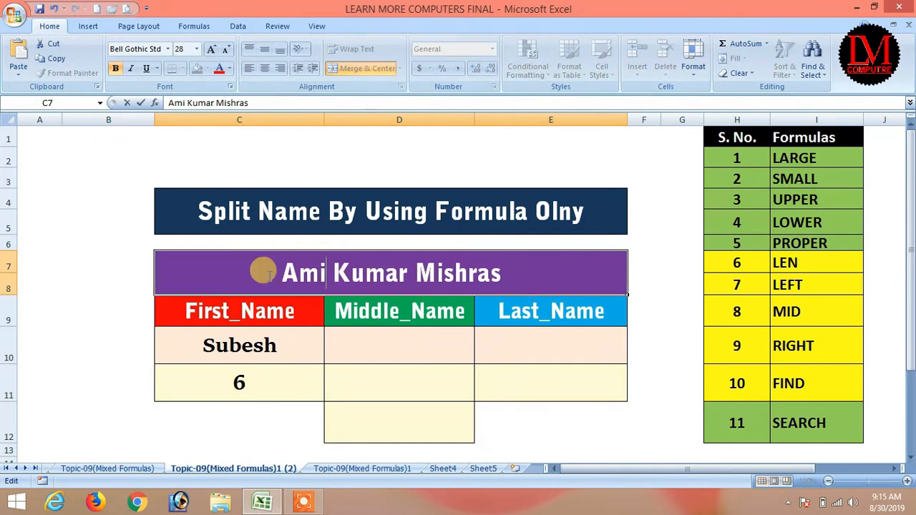
key(Return)
click(241, 347)
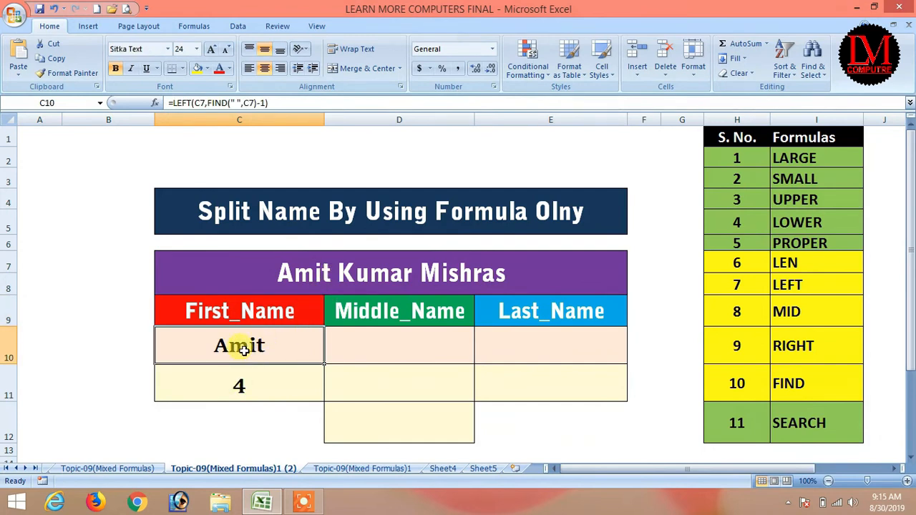
click(302, 268)
double_click(309, 268)
drag(331, 272, 279, 275)
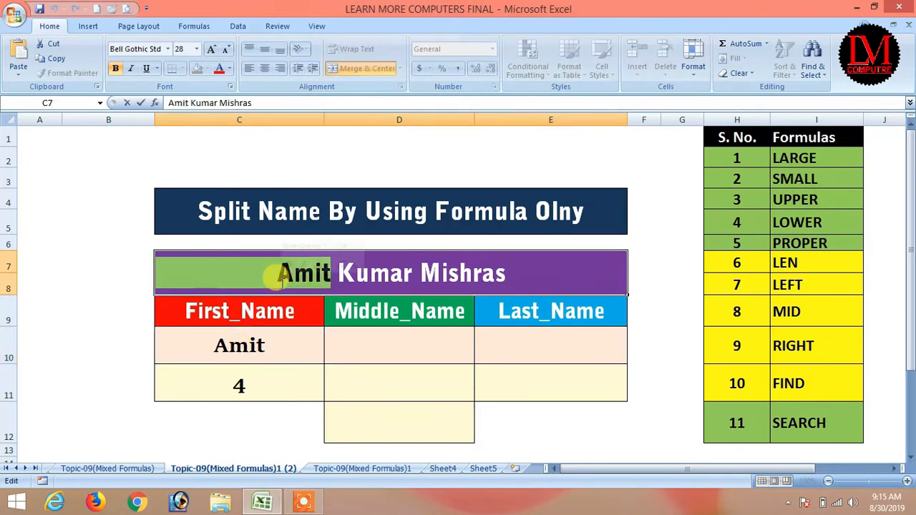
text(Sashikan)
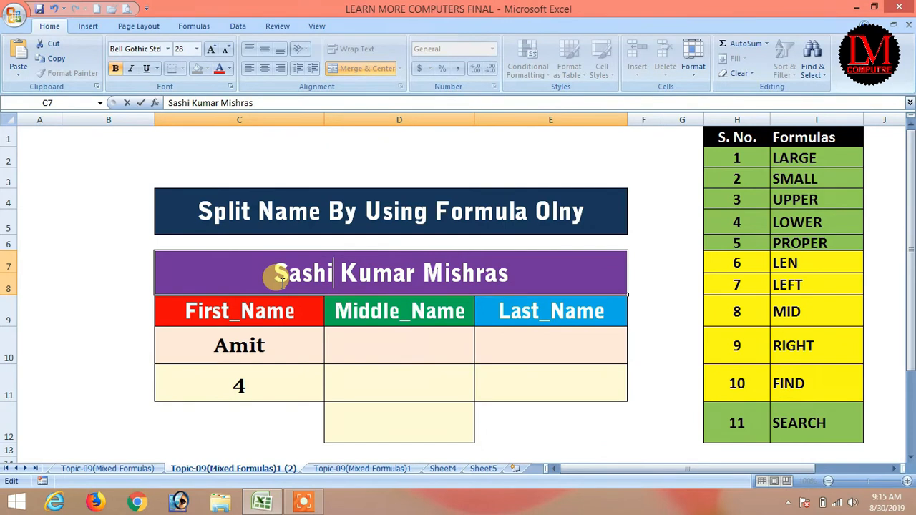
text(t)
key(Return)
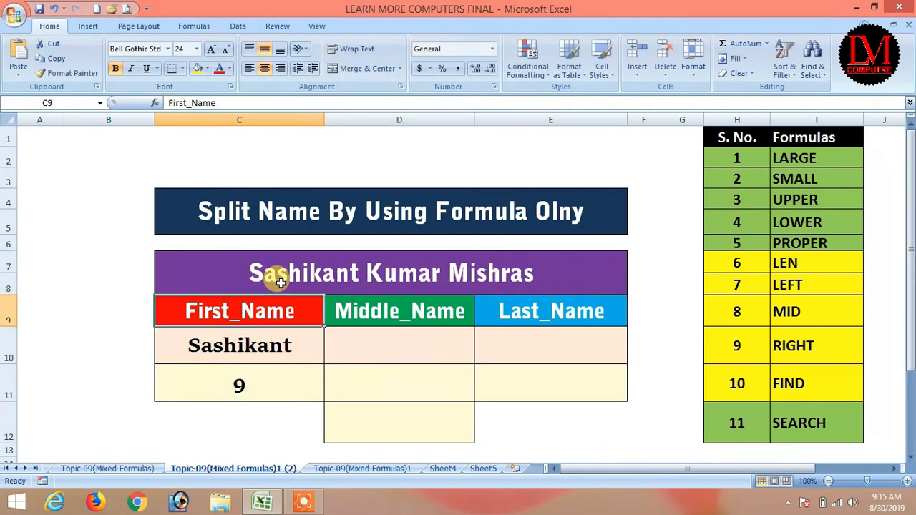
Step: Change the first name in C7 to Sumit, so C10 returns Sumit and C11 shows 5
click(281, 283)
key(F2)
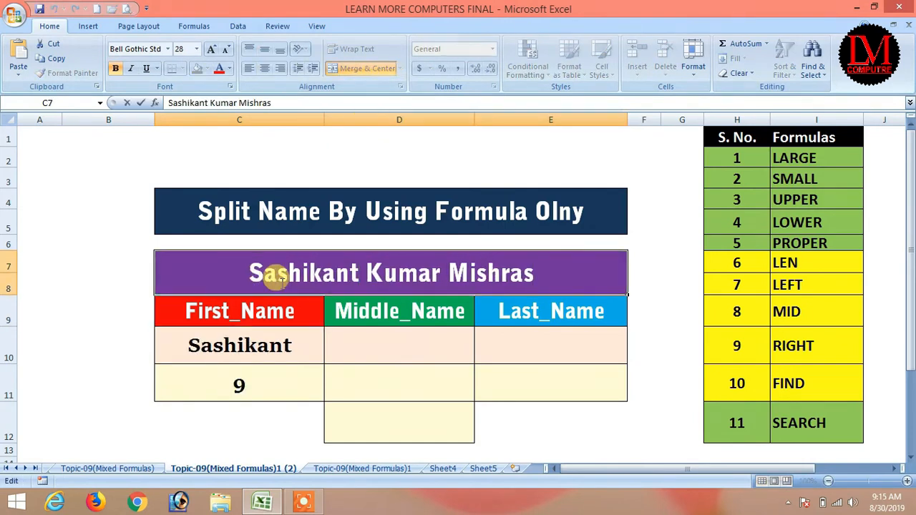
drag(358, 271, 249, 270)
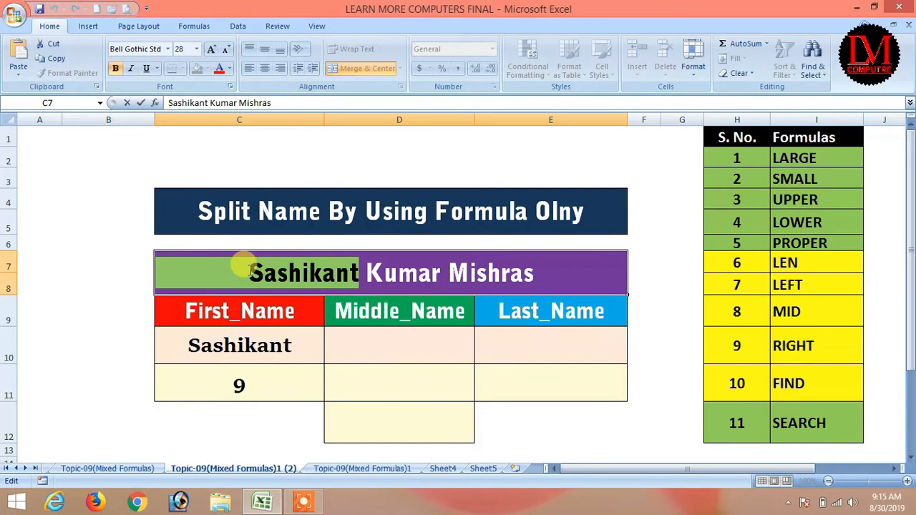
text(Sumit)
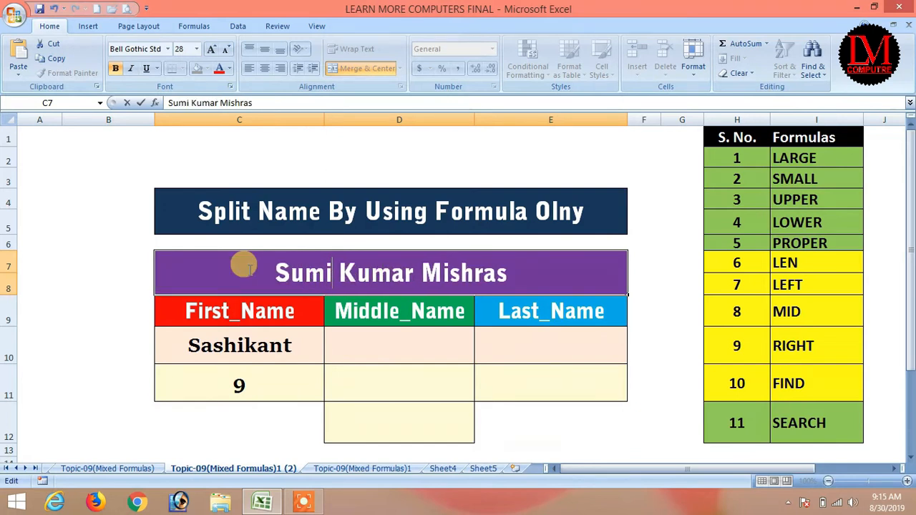
key(Return)
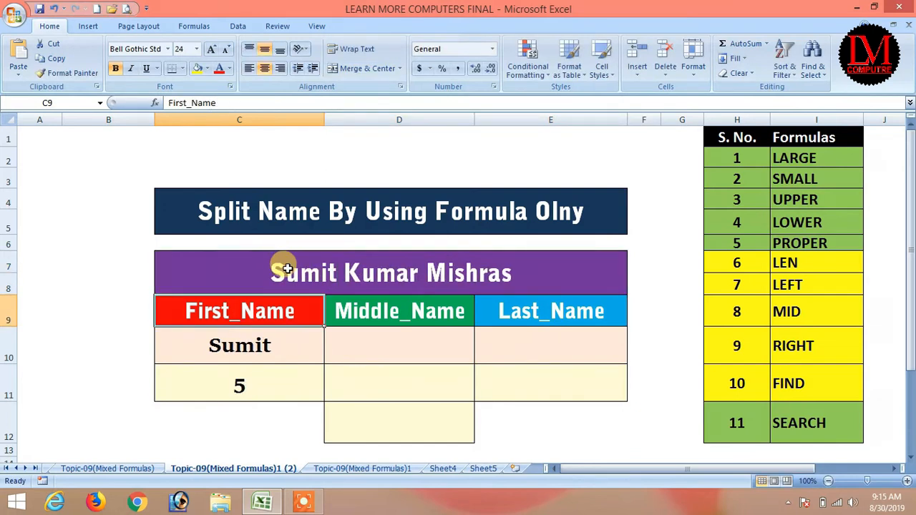
click(567, 342)
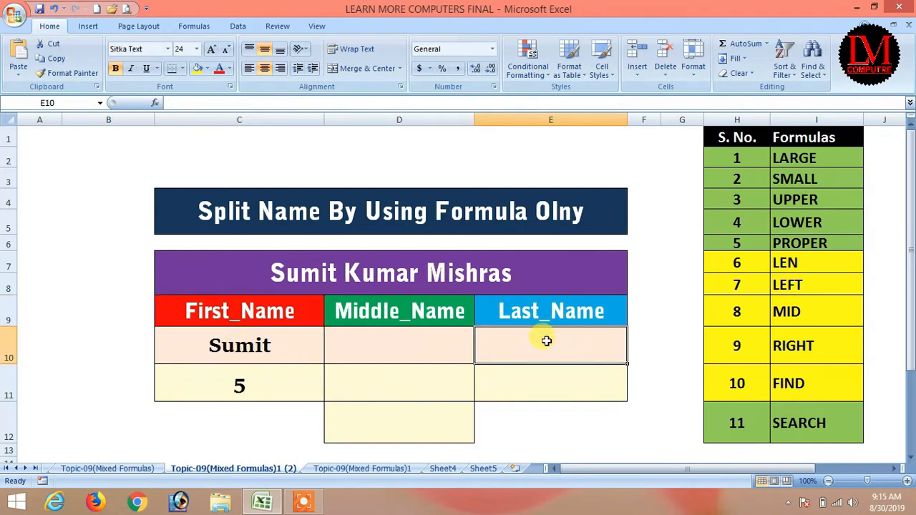
Step: Enter =RIGHT(C7,7) in E10 so Last_Name returns Mishras
click(304, 501)
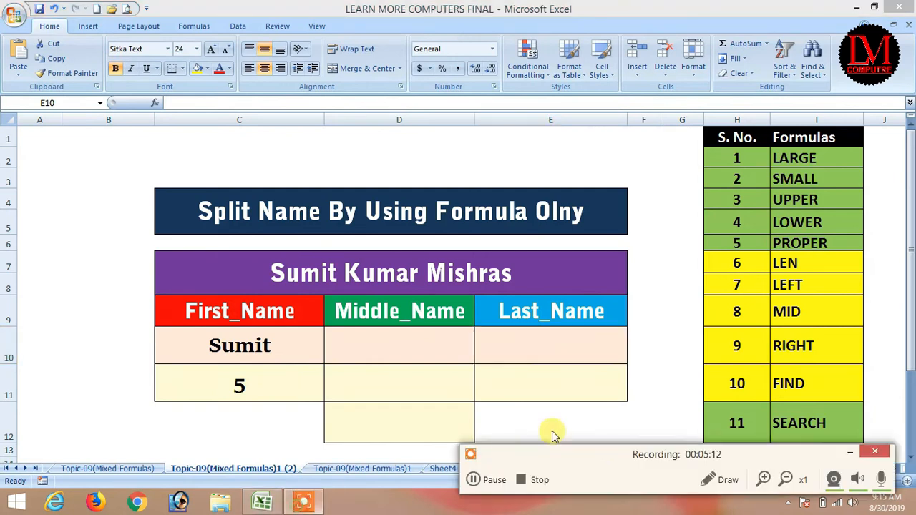
click(474, 484)
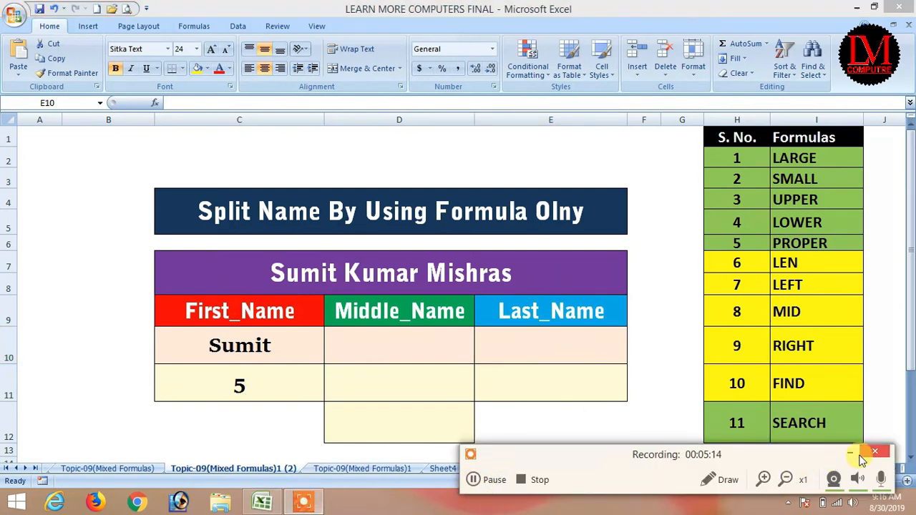
click(851, 451)
text(=)
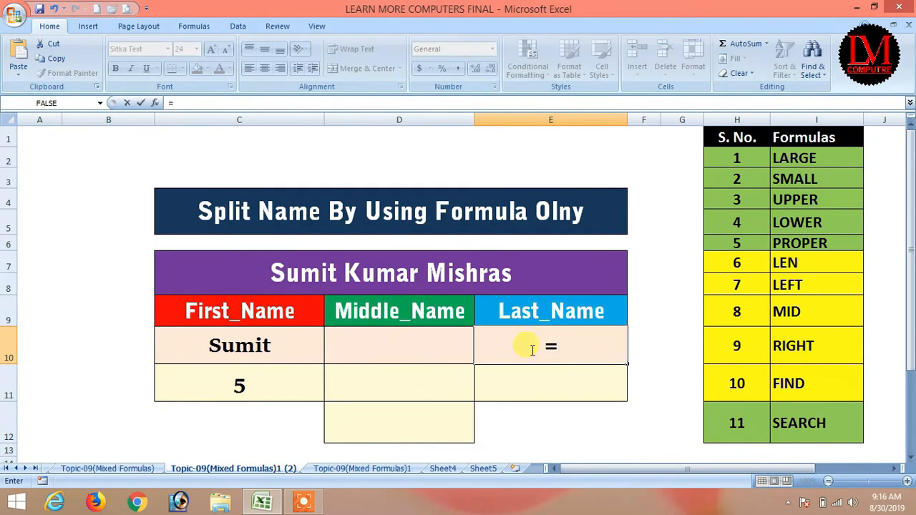
text(right)
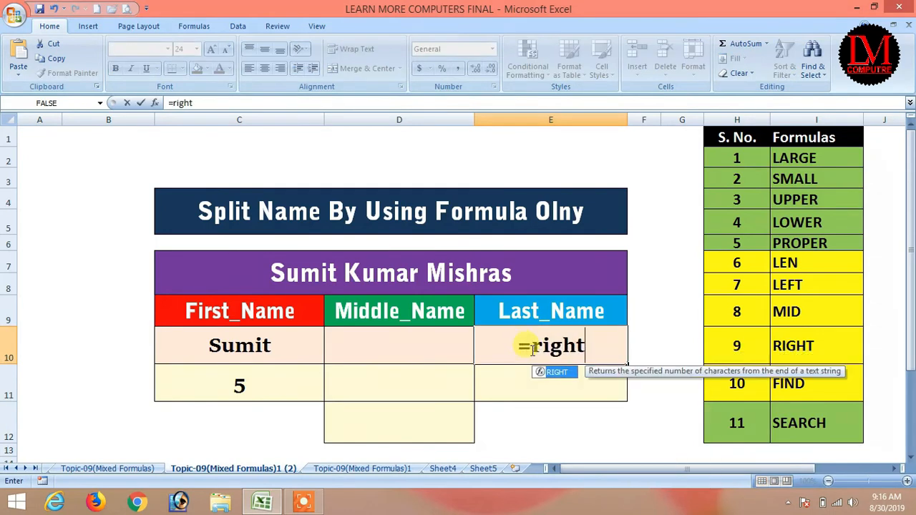
text(()
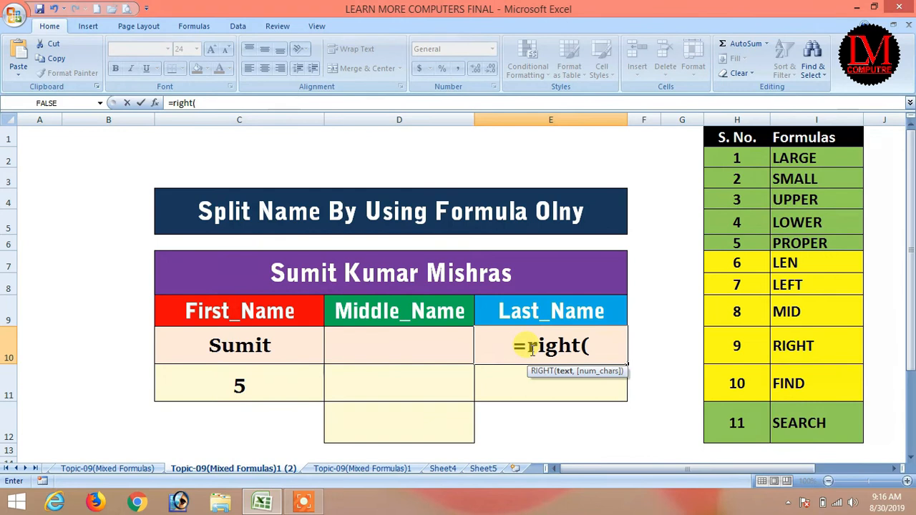
key(Up)
key(Up)
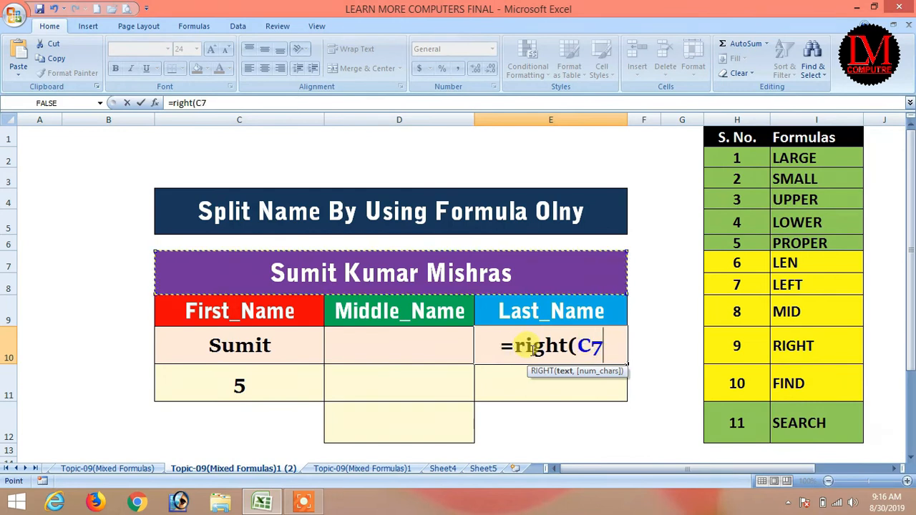
text(,)
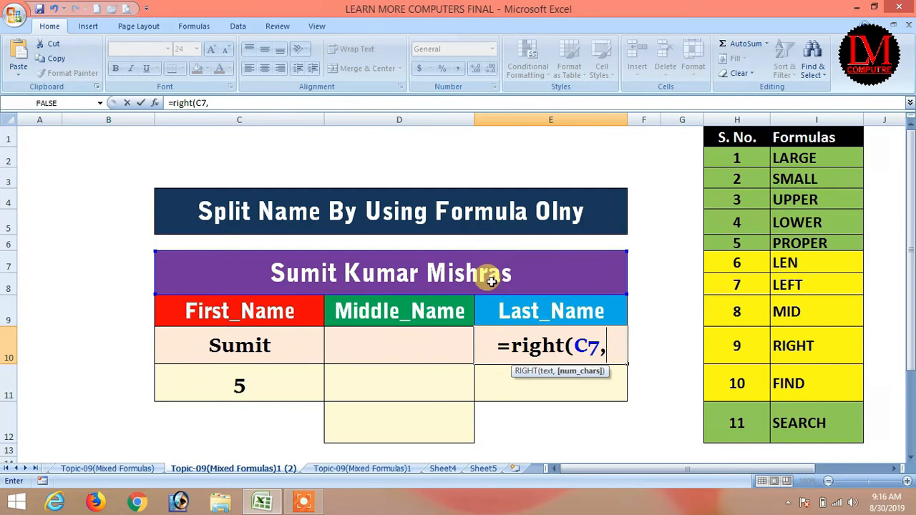
text(7)
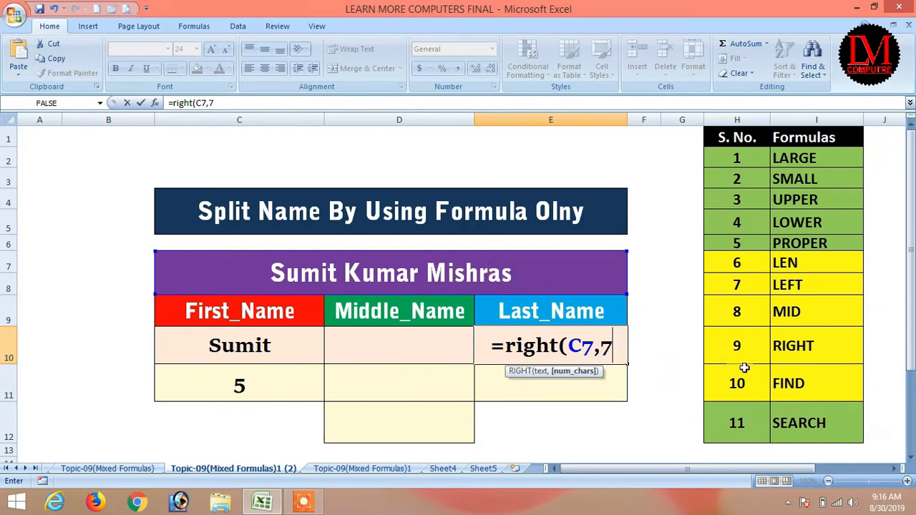
text())
key(Return)
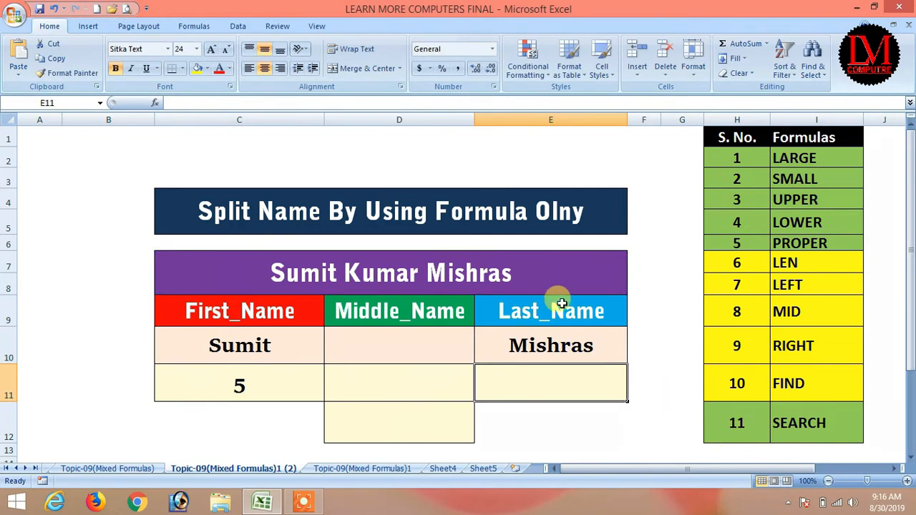
double_click(515, 274)
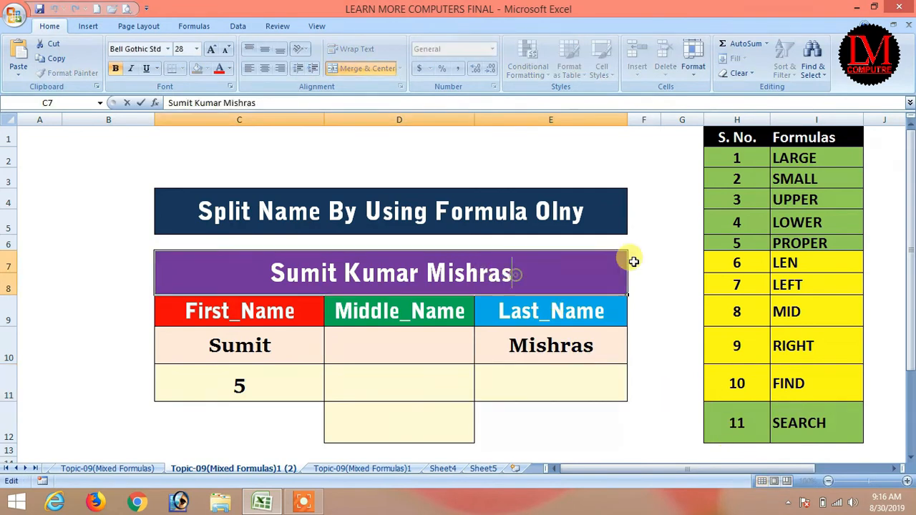
key(BackSpace)
key(Return)
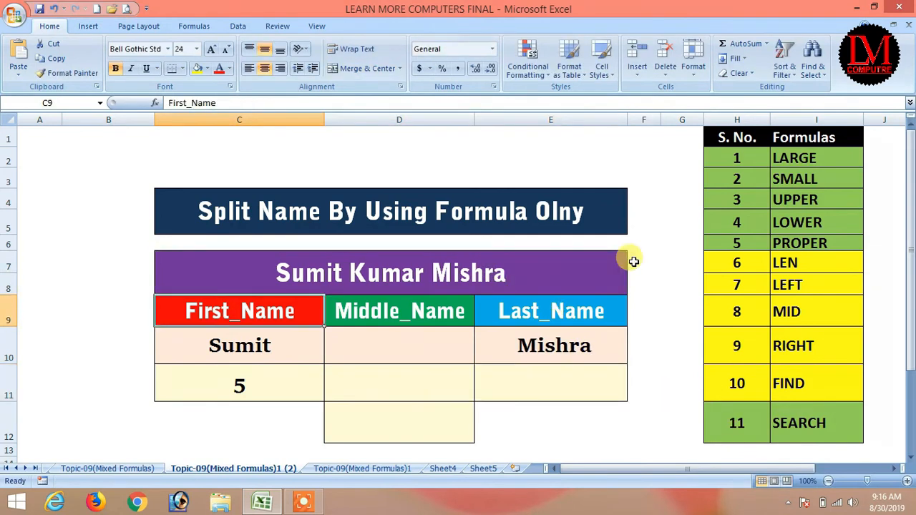
Step: Try the longer surname Choudhary in C7 and check the Last_Name result in E10
click(504, 267)
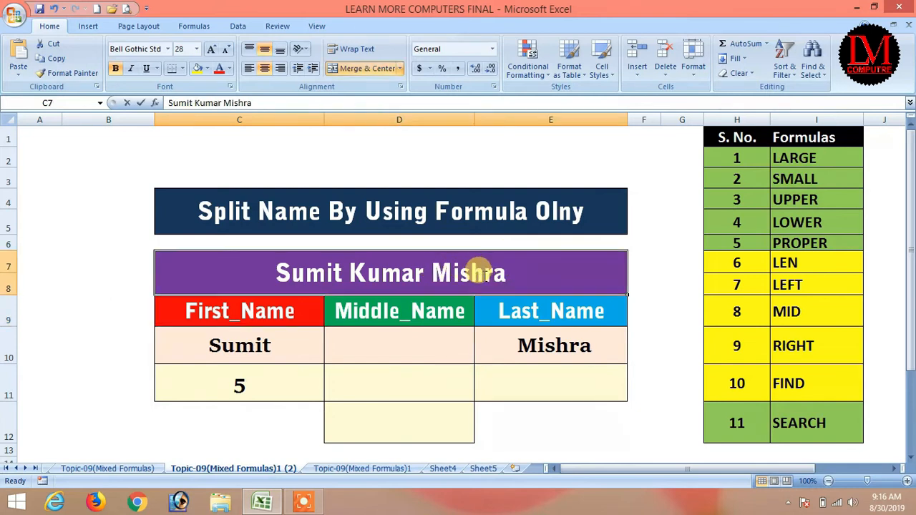
double_click(504, 270)
key(BackSpace)
key(BackSpace)
key(BackSpace)
key(BackSpace)
key(BackSpace)
key(BackSpace)
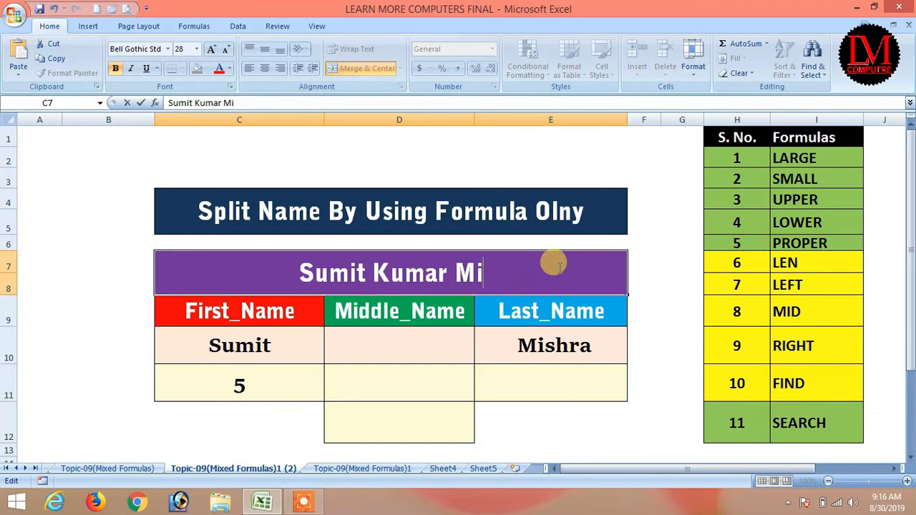
text(Choudhary)
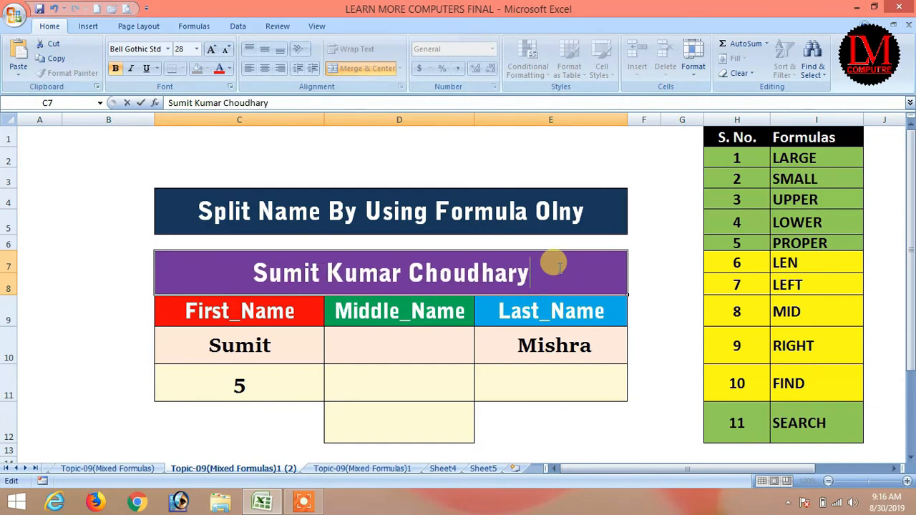
key(Return)
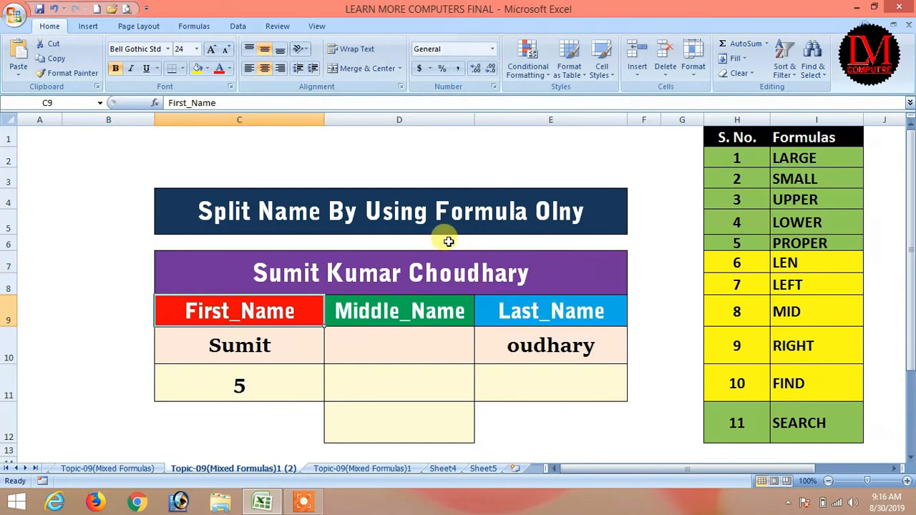
click(536, 349)
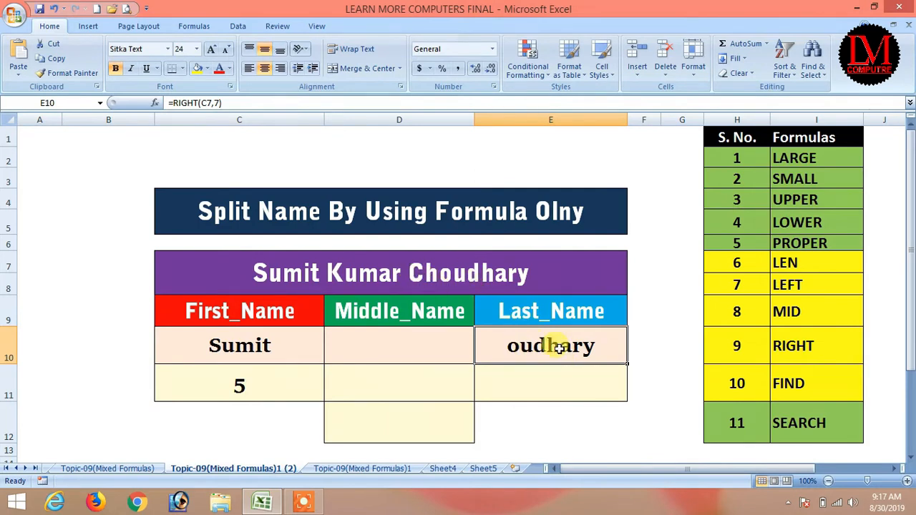
Step: Restore the surname Mishra in C7 and open E10's =RIGHT(C7,7) formula for editing
double_click(410, 270)
drag(410, 269, 531, 267)
text(Mishra)
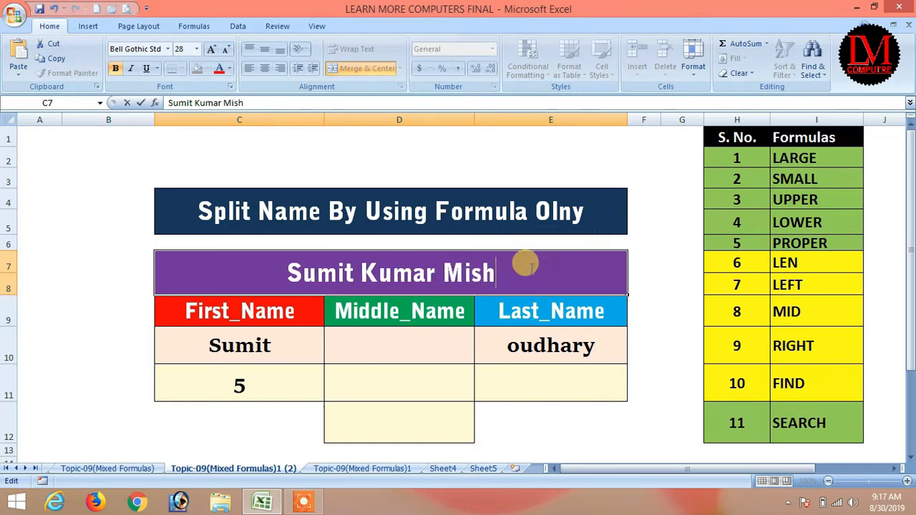
key(Return)
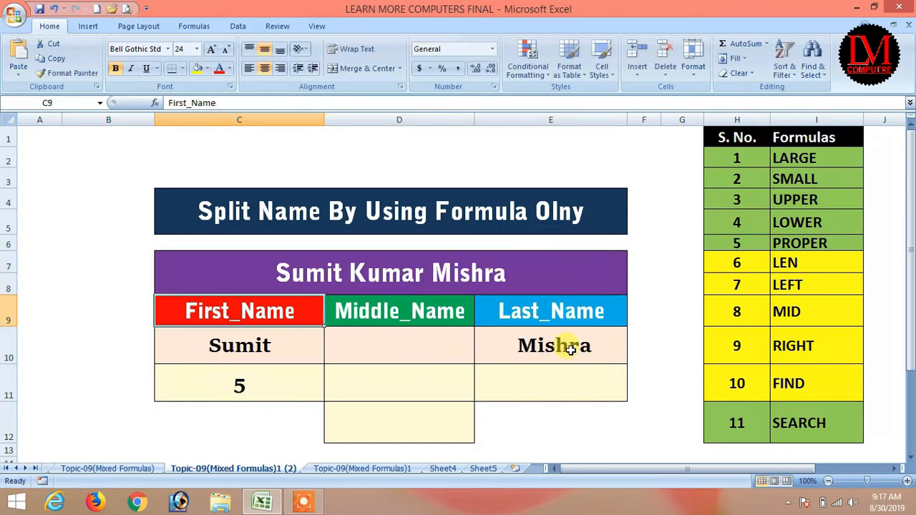
click(555, 351)
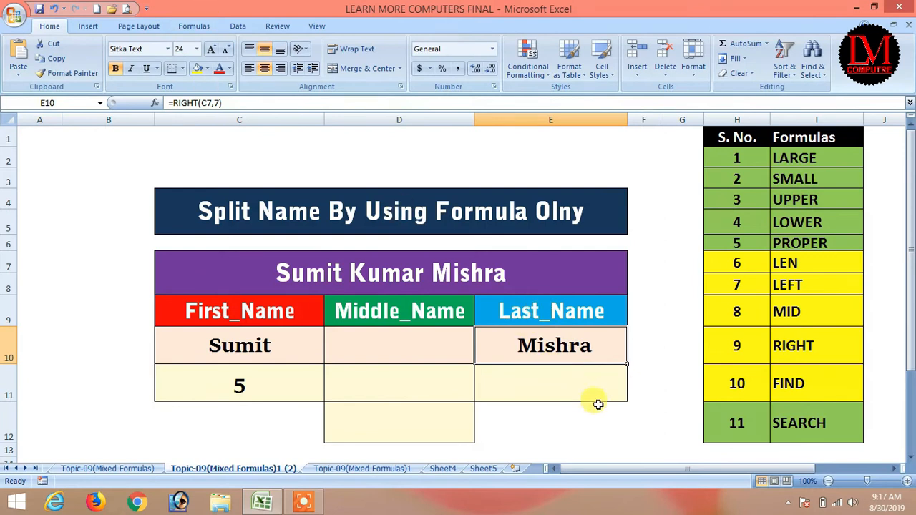
key(F2)
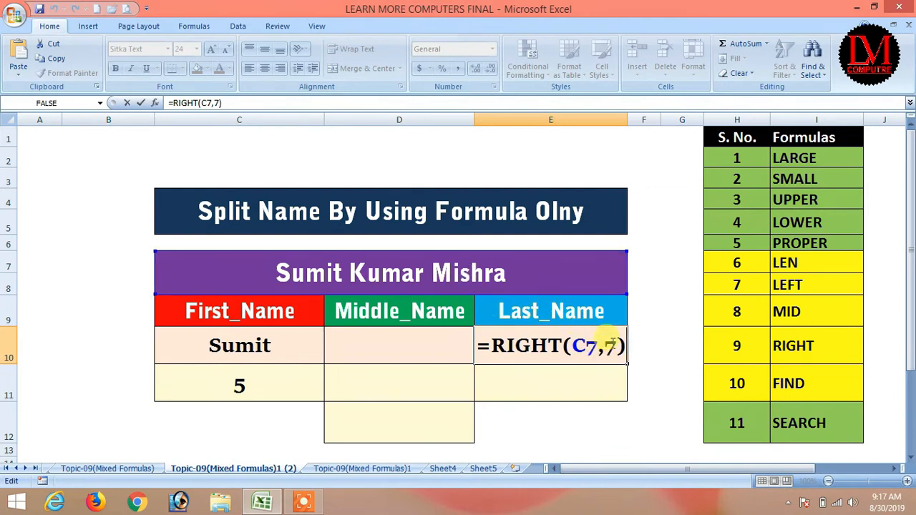
Step: Confirm E10's Last_Name formula as =RIGHT(C7,6) and review it
key(Return)
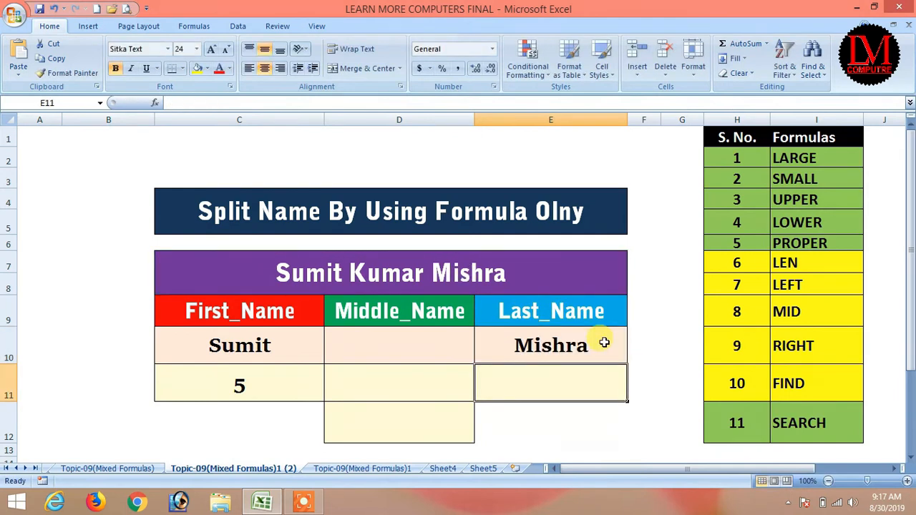
click(604, 343)
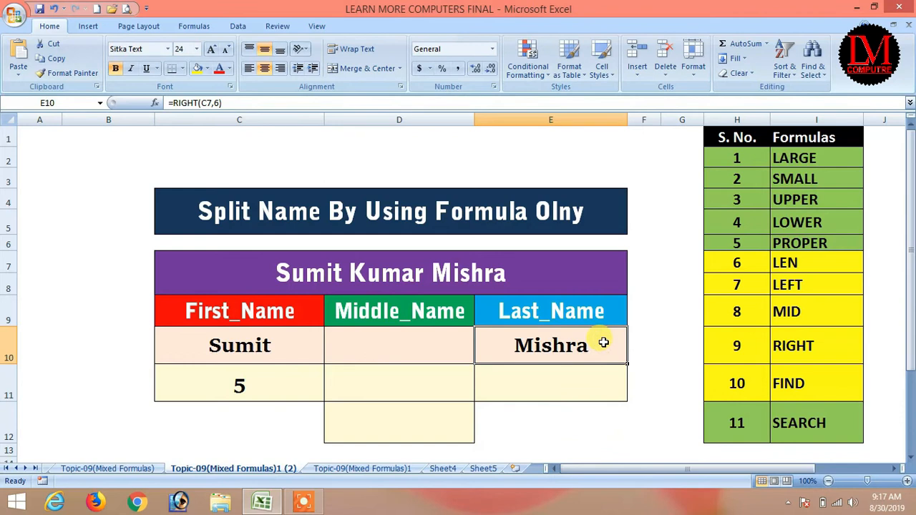
double_click(589, 343)
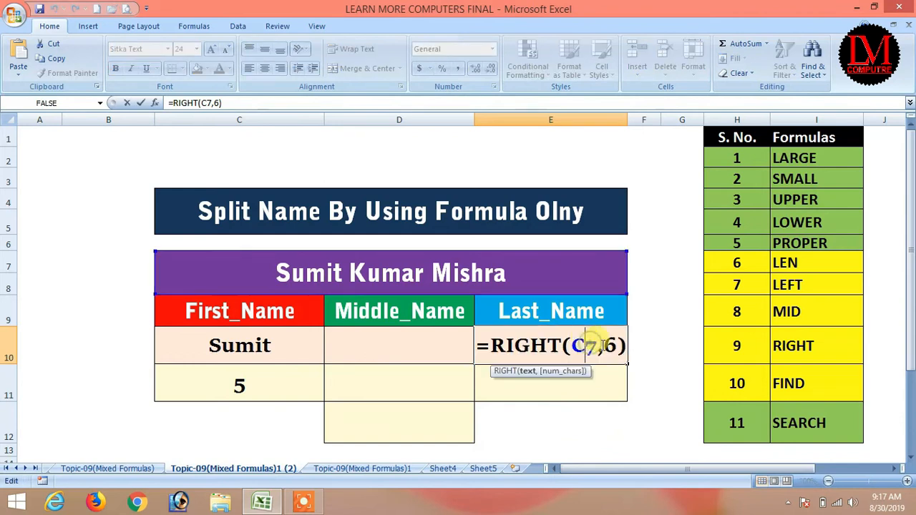
key(Escape)
Step: Start a LEN formula in E11 reading =len(C7 on the full name
click(584, 384)
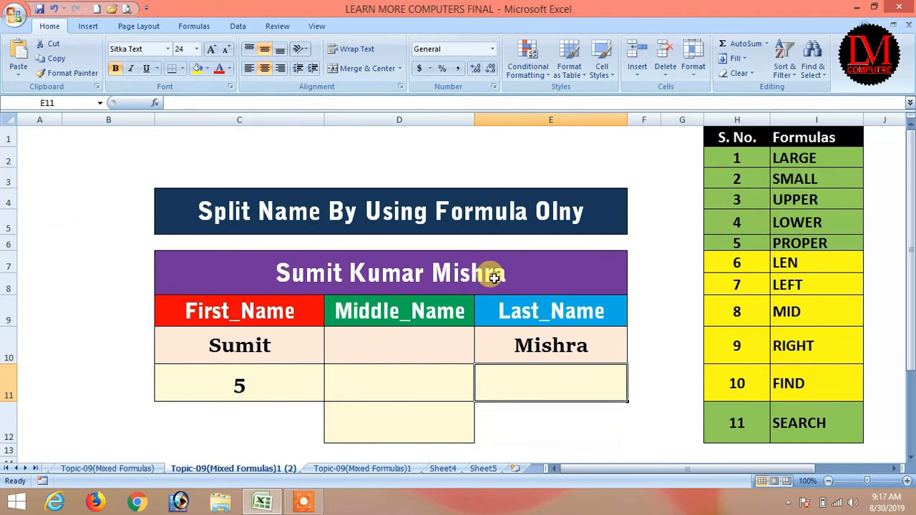
text(=)
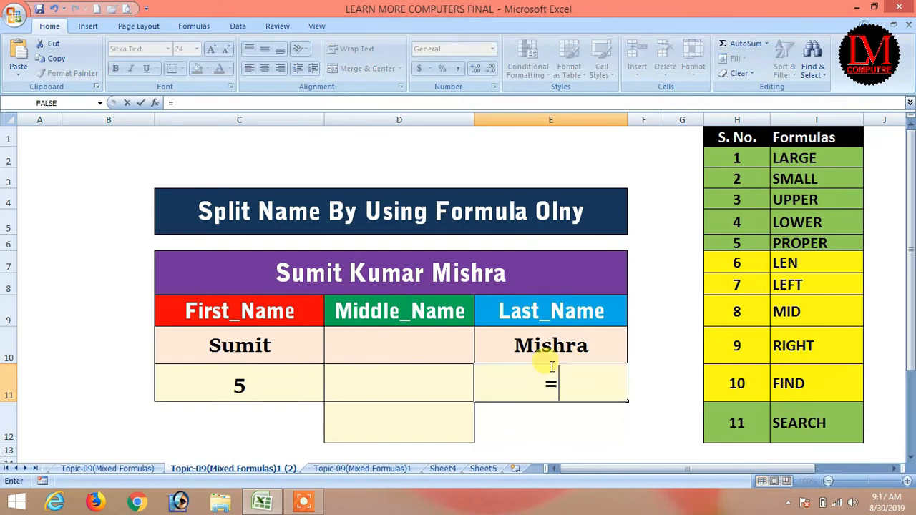
text(len)
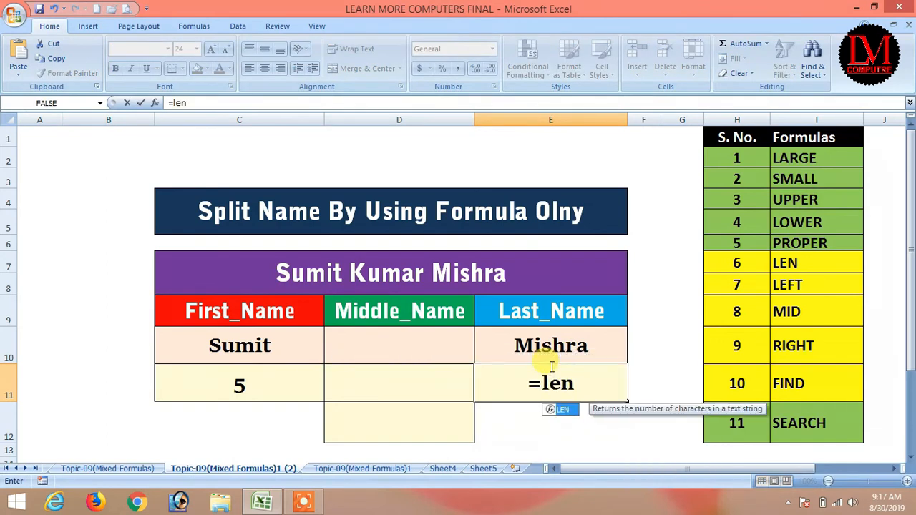
text(()
click(395, 269)
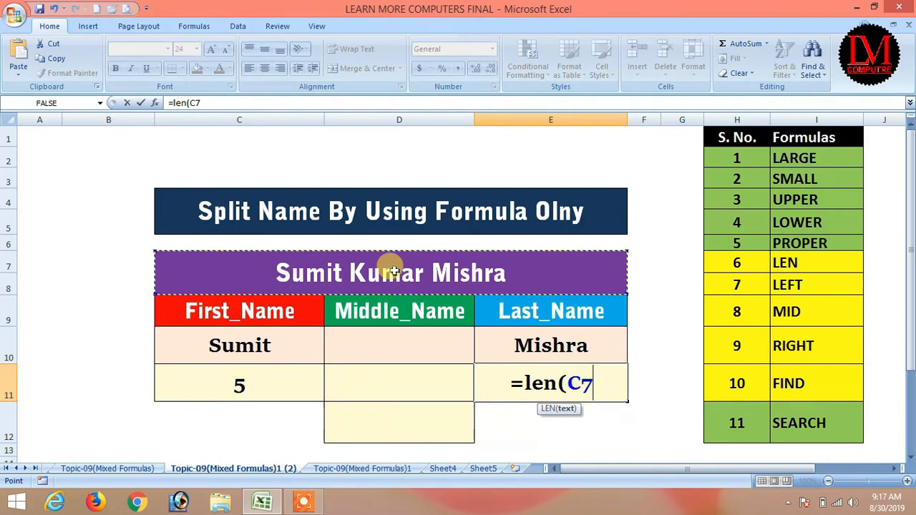
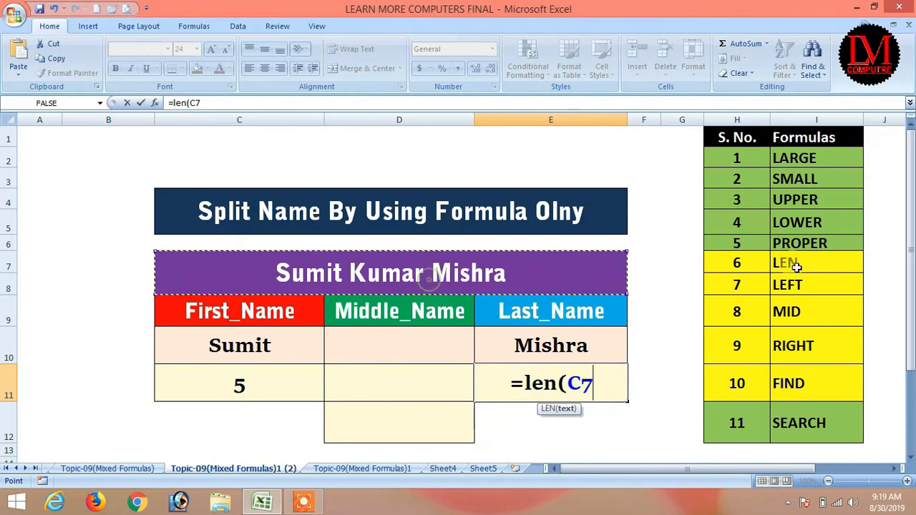
Step: Complete =LEN(C7) in E11 so it shows the full name's length, 18
text())
key(Return)
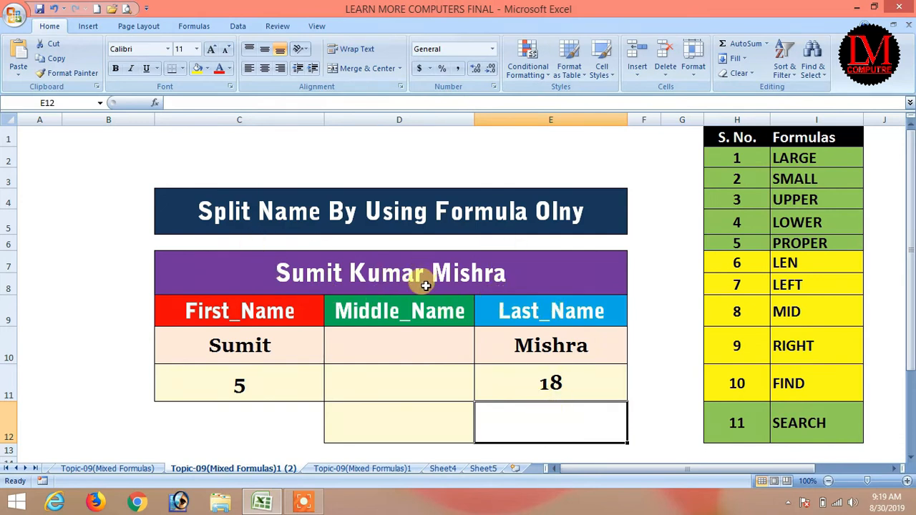
click(665, 411)
click(562, 380)
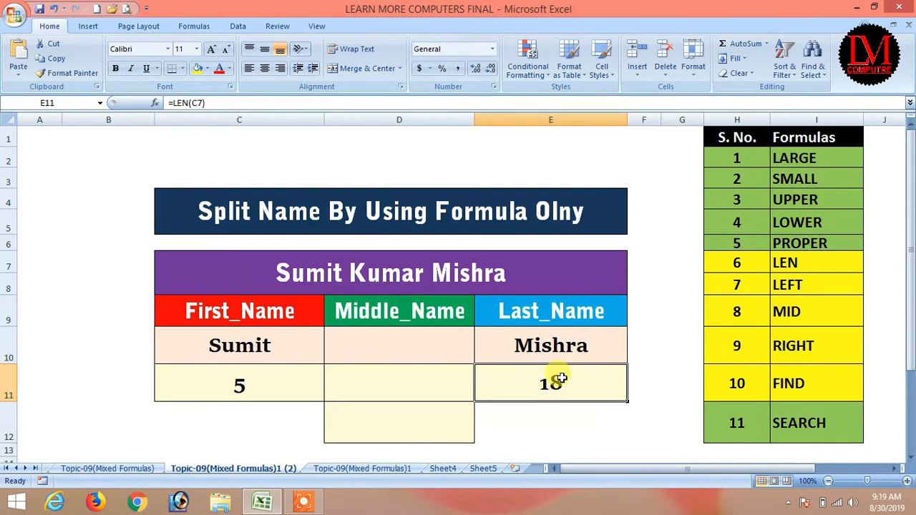
click(555, 412)
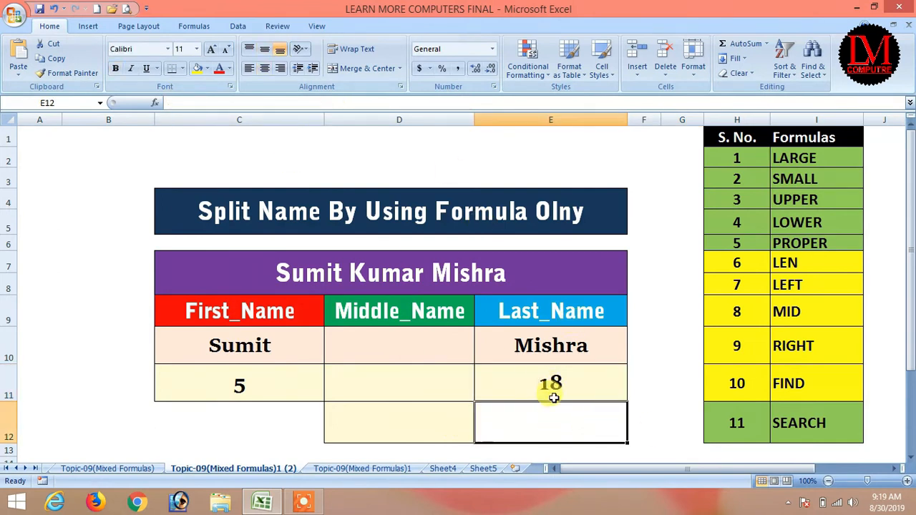
Step: Abandon a first FIND attempt and give E12 a larger font and middle alignment
text(=)
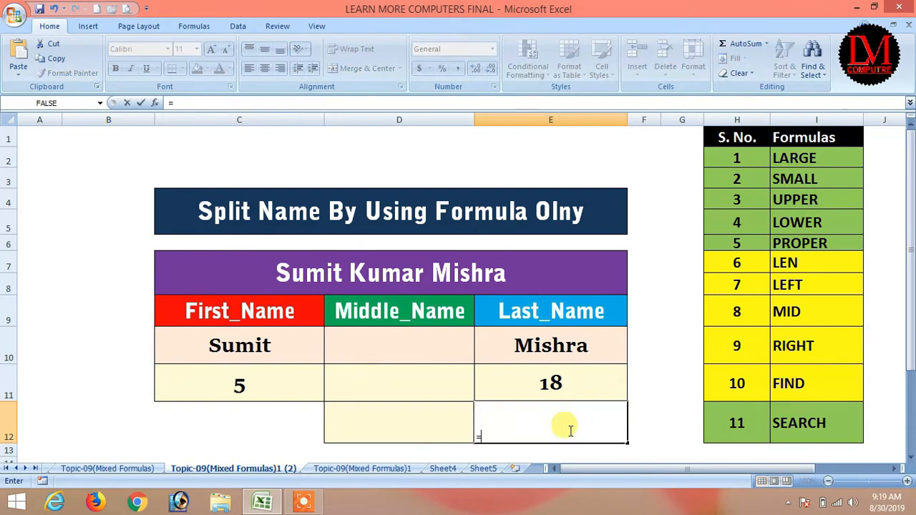
text(find)
key(Tab)
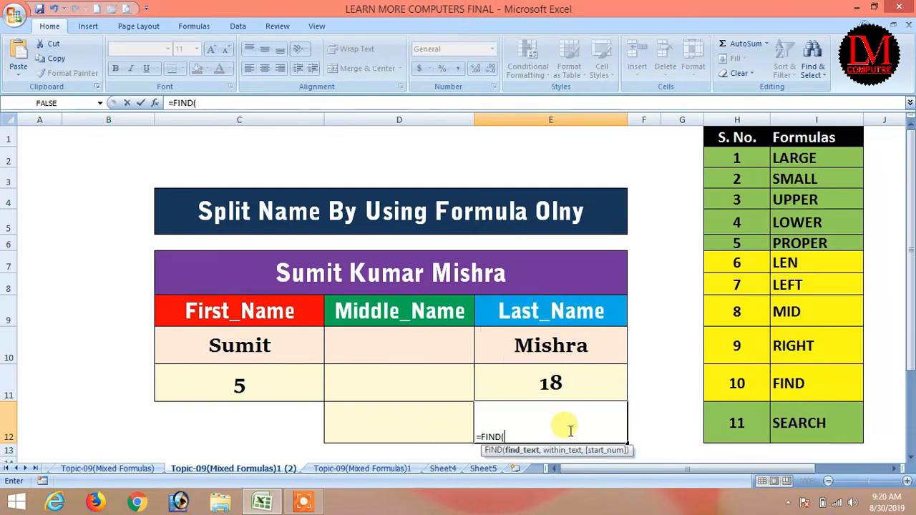
key(Escape)
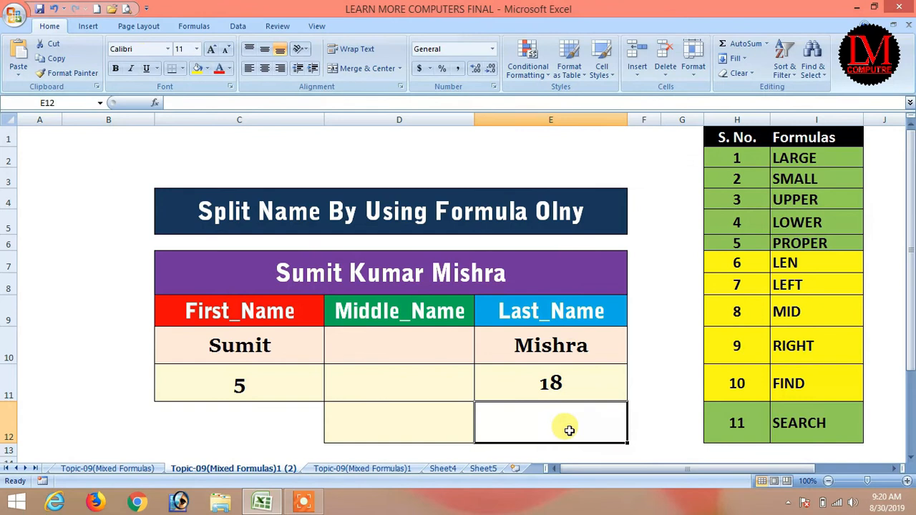
click(214, 53)
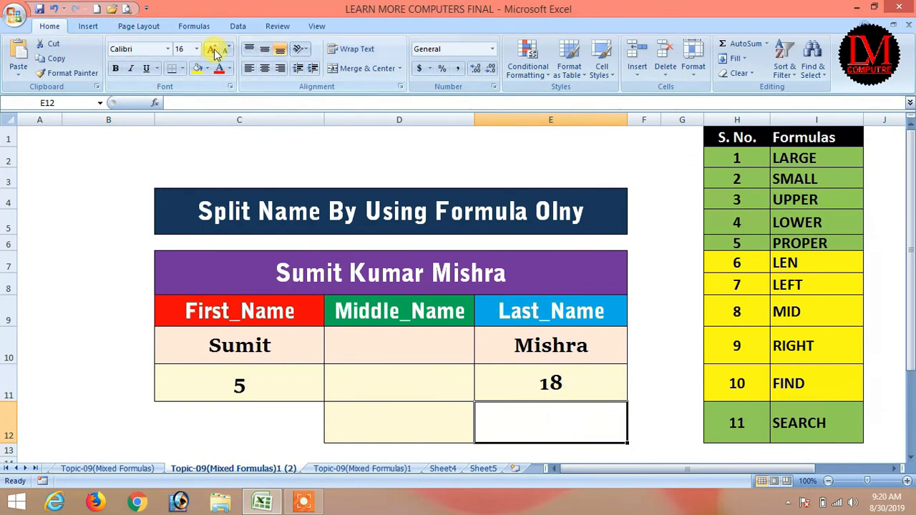
click(264, 48)
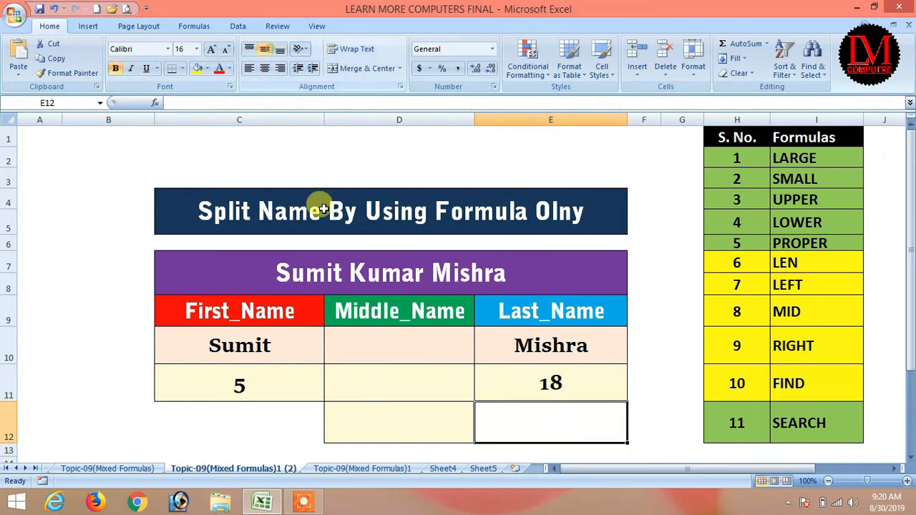
Step: Enter =FIND(" ",C7,FIND(" ",C7)+1) in E12 to locate the second space at 12
text(=find)
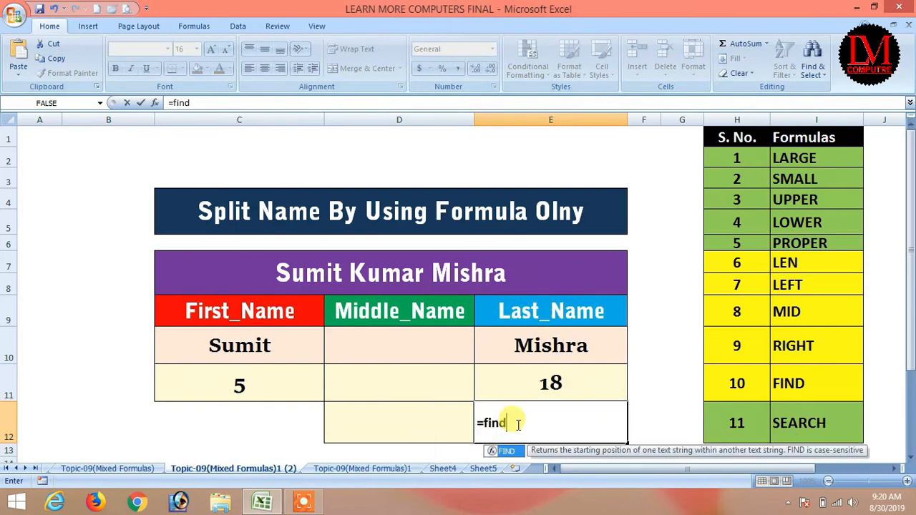
key(Tab)
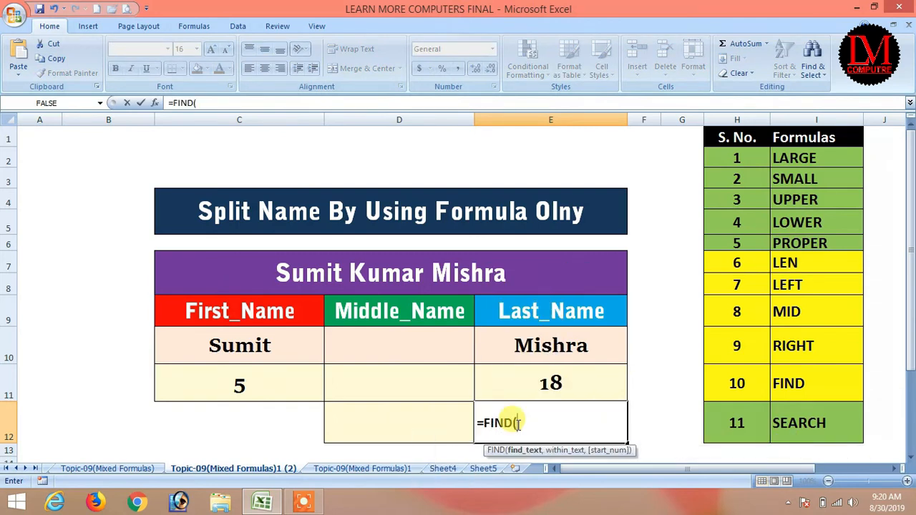
text(" ",)
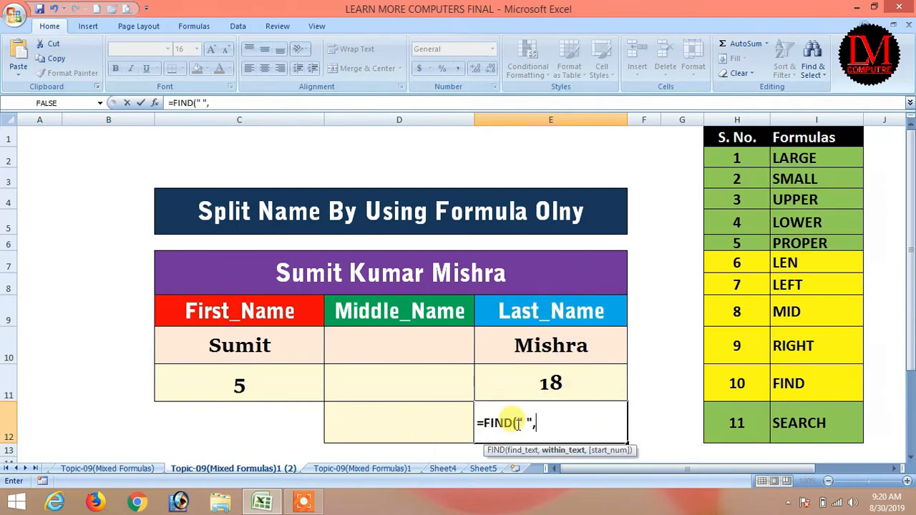
click(398, 276)
text(,)
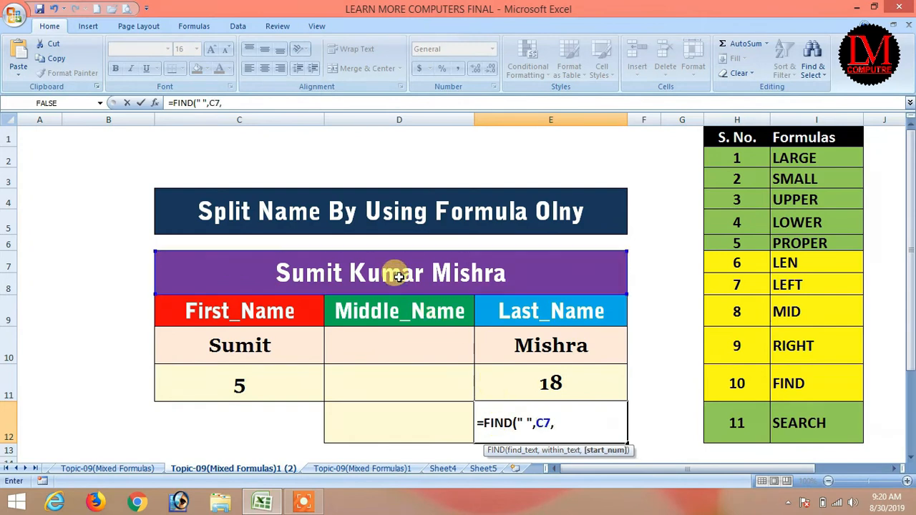
text(find)
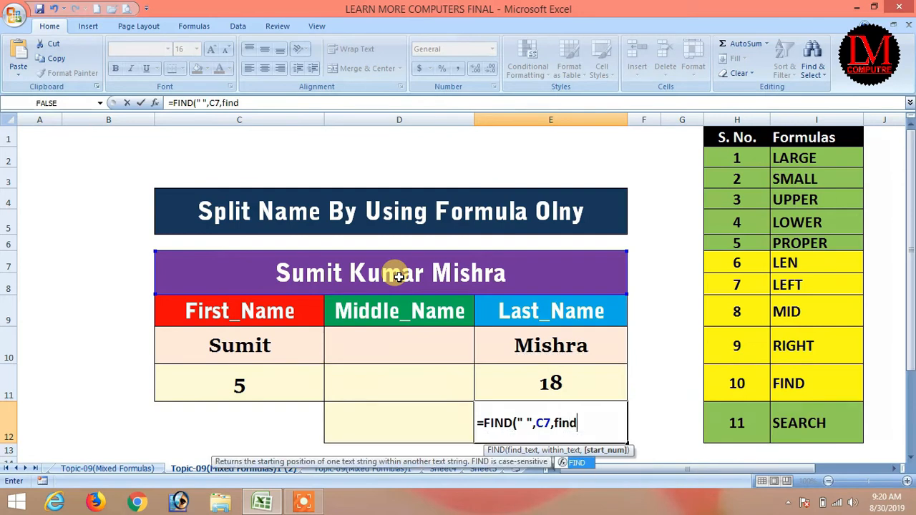
key(Tab)
text(" ",)
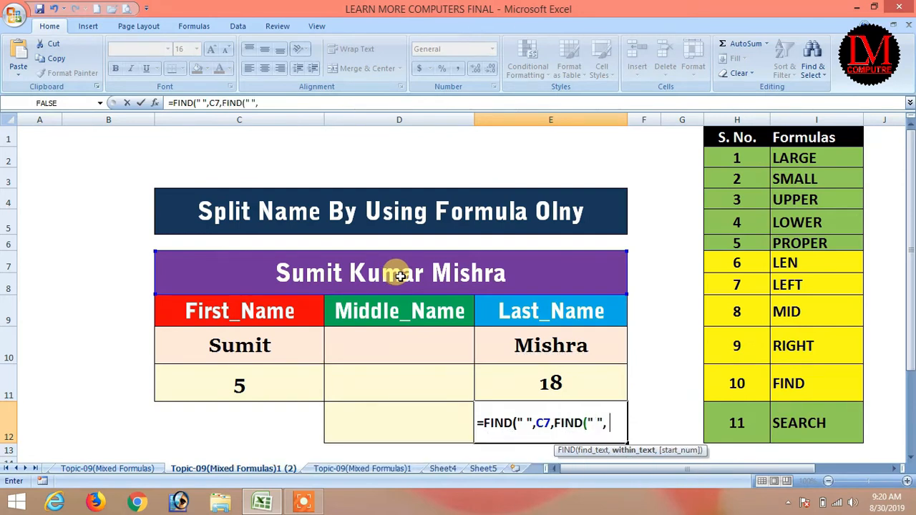
click(358, 268)
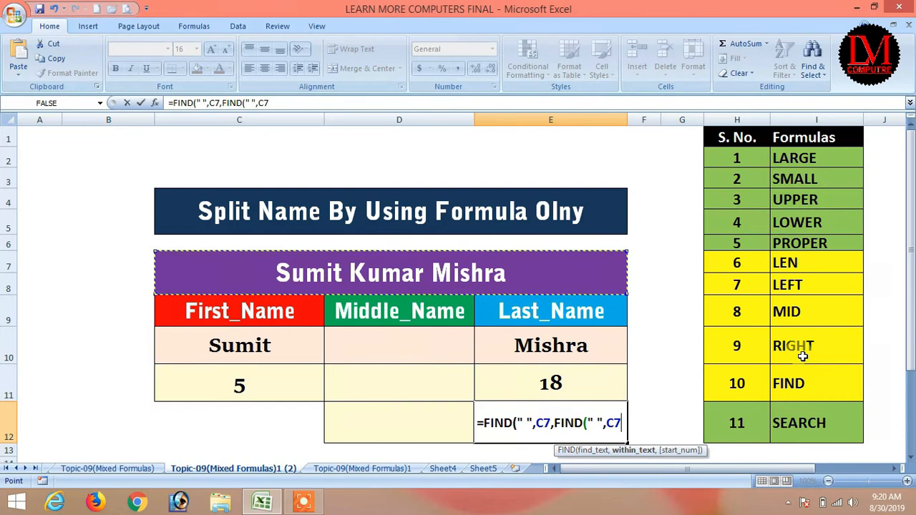
text()+1)
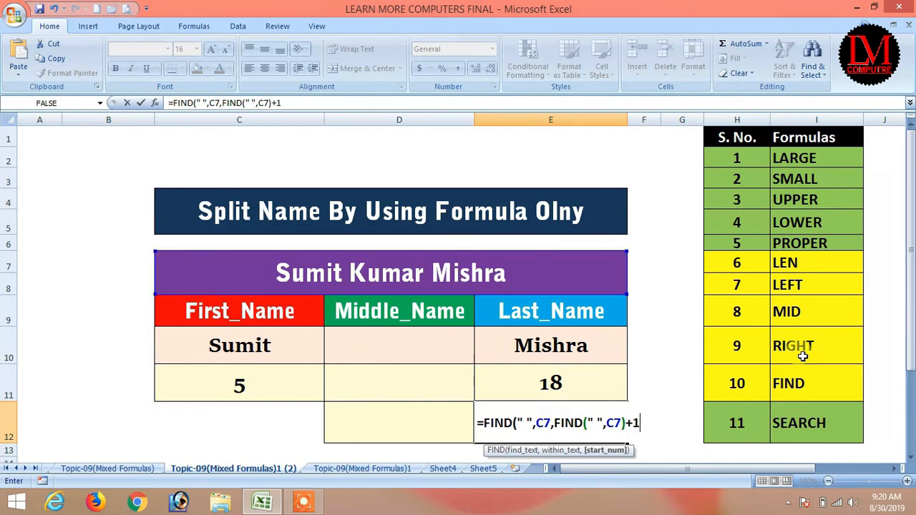
key(Return)
key(Up)
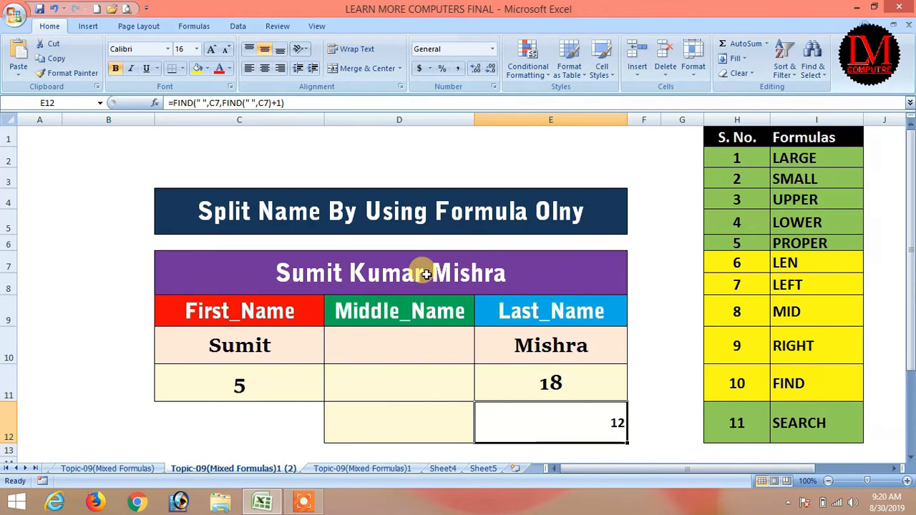
Step: Center E12's result and grow its font two sizes
click(264, 66)
click(211, 51)
click(211, 52)
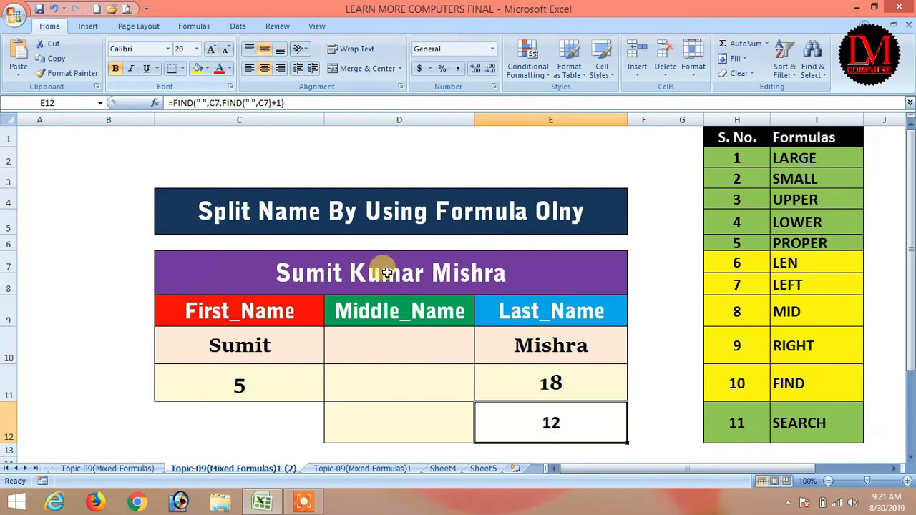
click(544, 379)
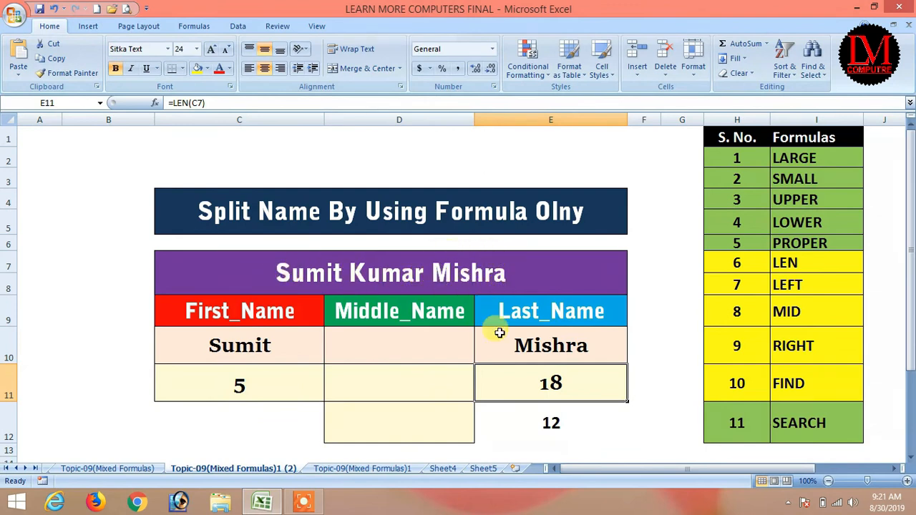
Step: Copy E12's FIND expression and extend E11 to =LEN(C7)-FIND(...), giving 6
click(549, 426)
drag(284, 103, 173, 103)
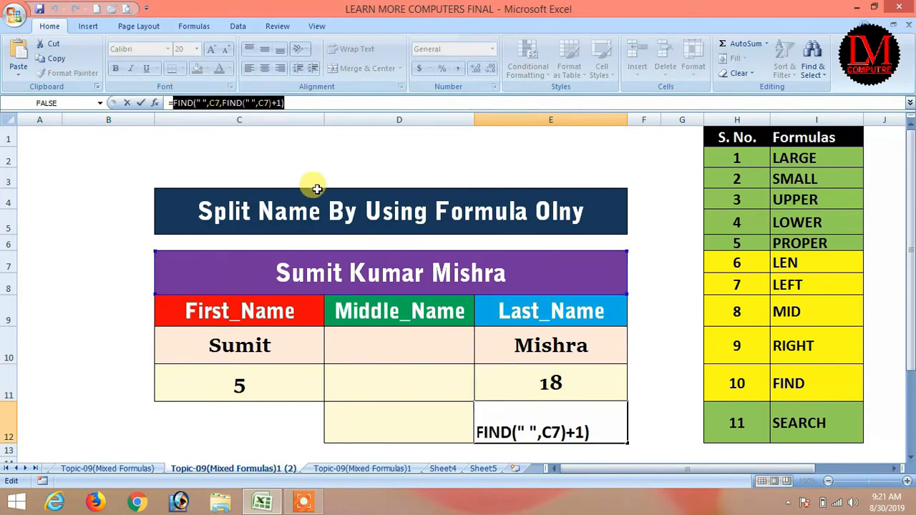
key(Escape)
click(551, 385)
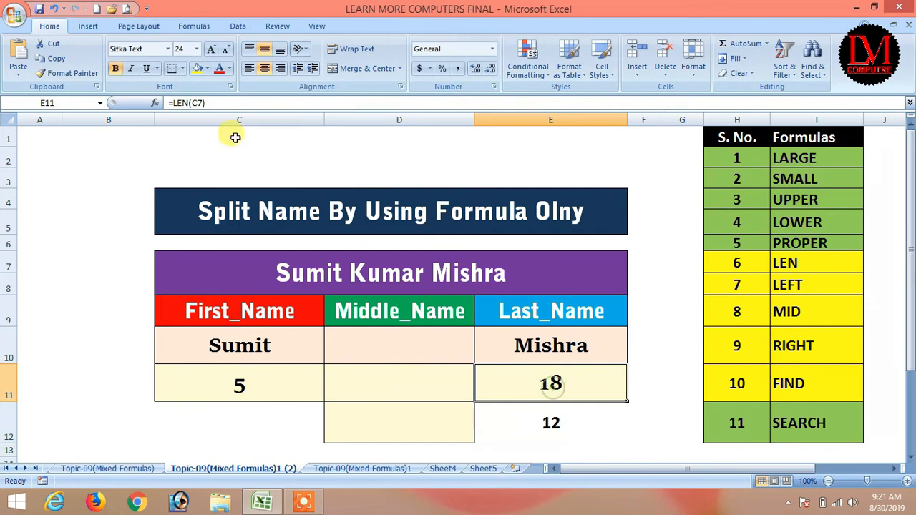
click(211, 103)
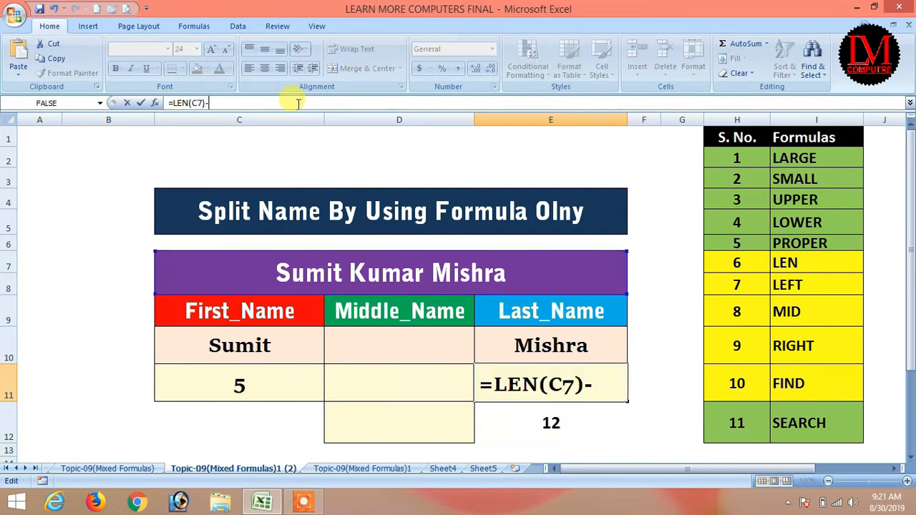
text(-)
key(ctrl+v)
key(Return)
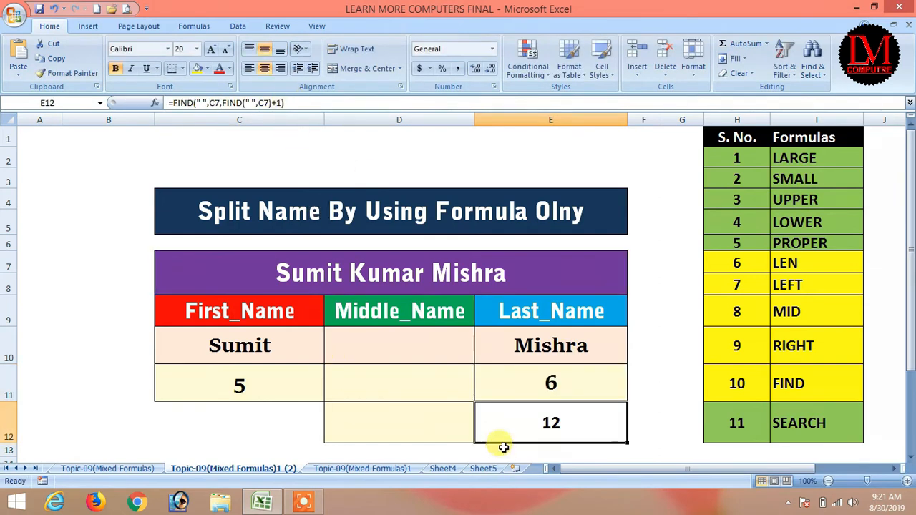
click(557, 340)
Step: Replace the fixed 6 in E10's RIGHT formula with E11's length expression, keeping Mishra
click(217, 103)
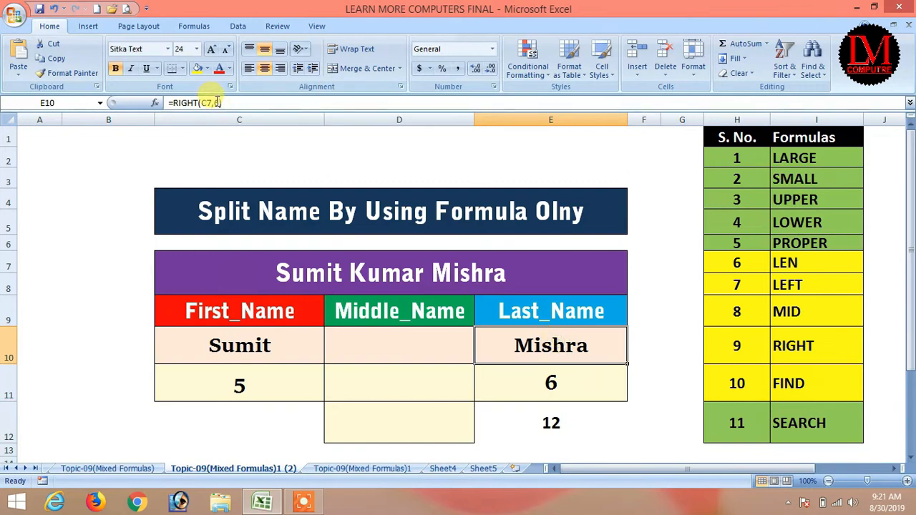
click(572, 369)
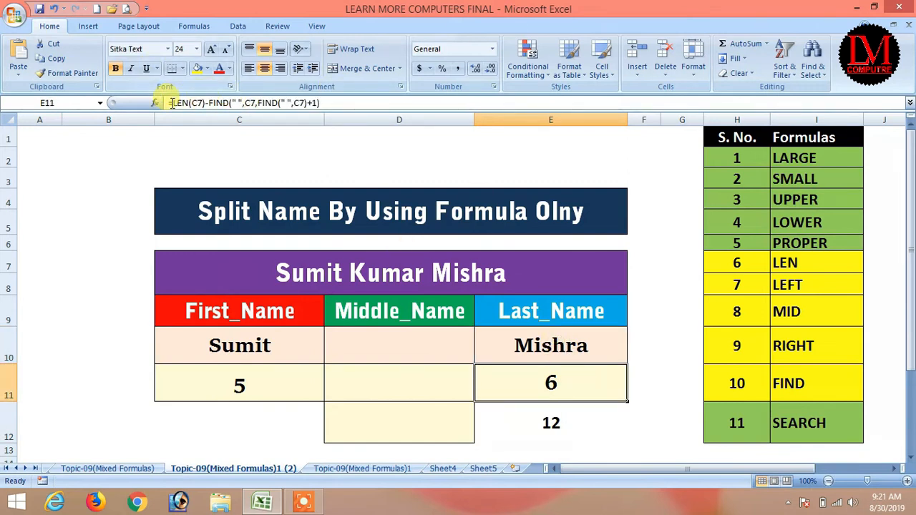
click(565, 422)
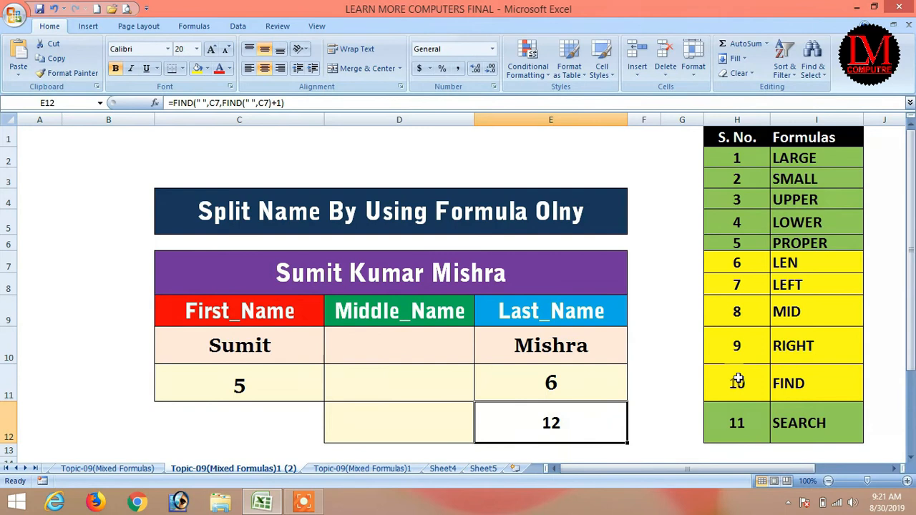
click(575, 385)
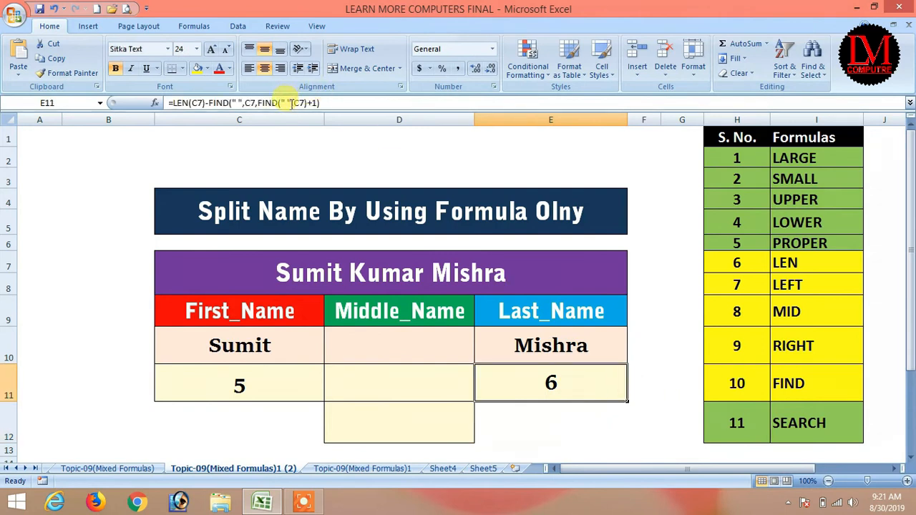
drag(328, 103, 159, 99)
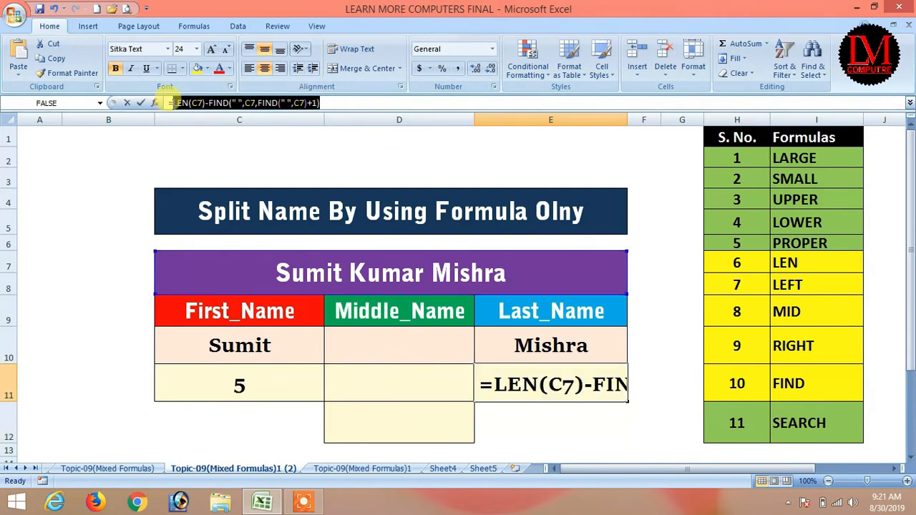
key(Return)
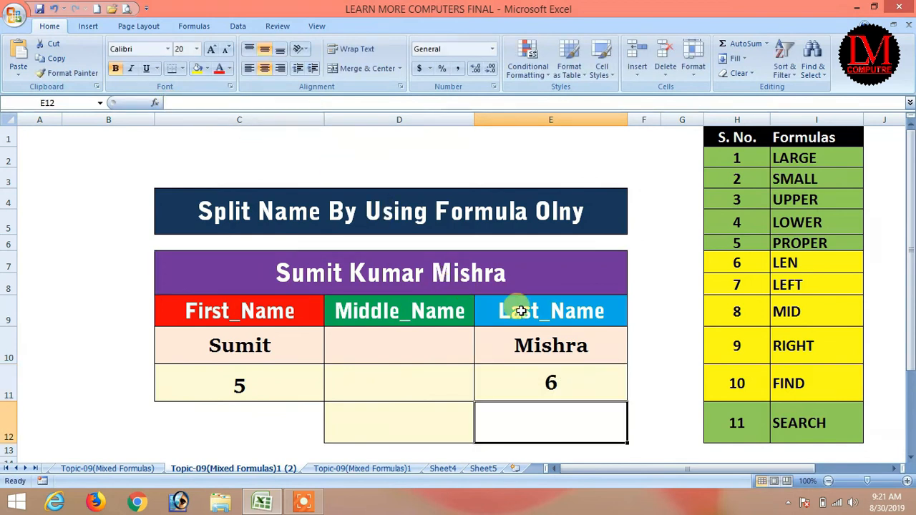
click(525, 348)
click(218, 102)
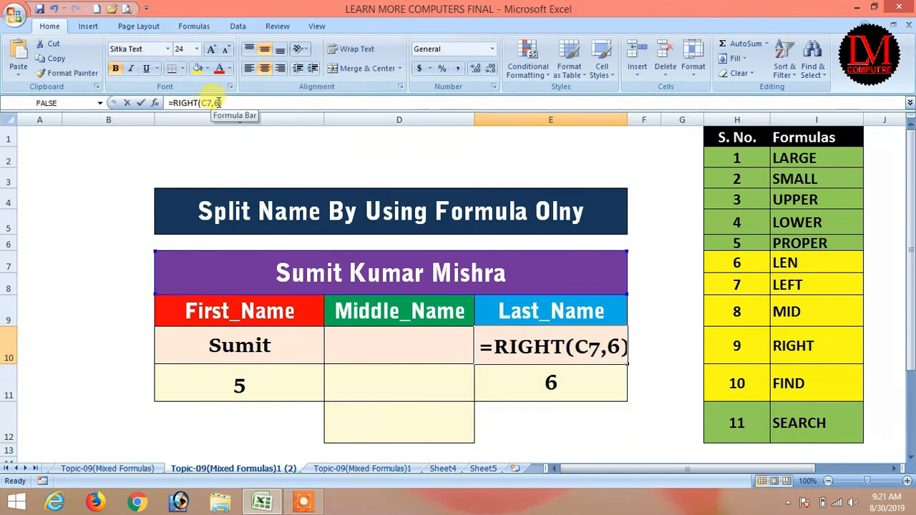
key(ctrl+v)
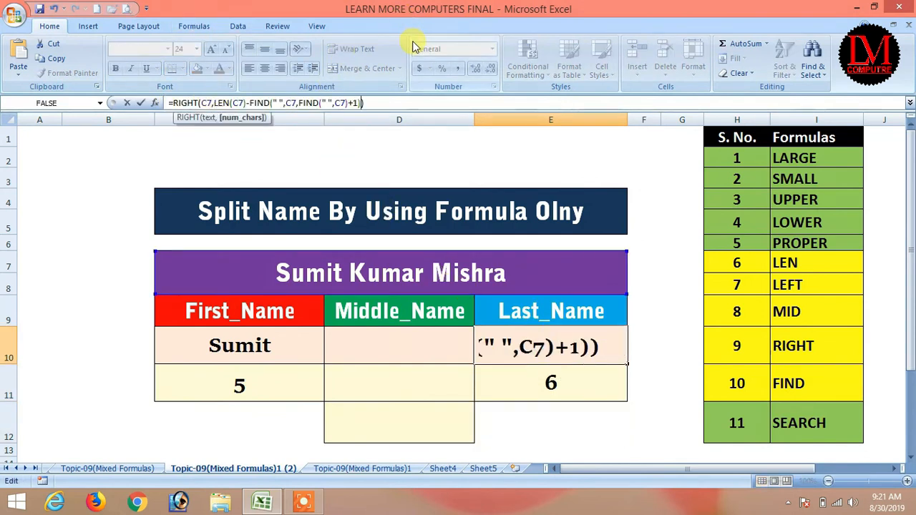
key(Return)
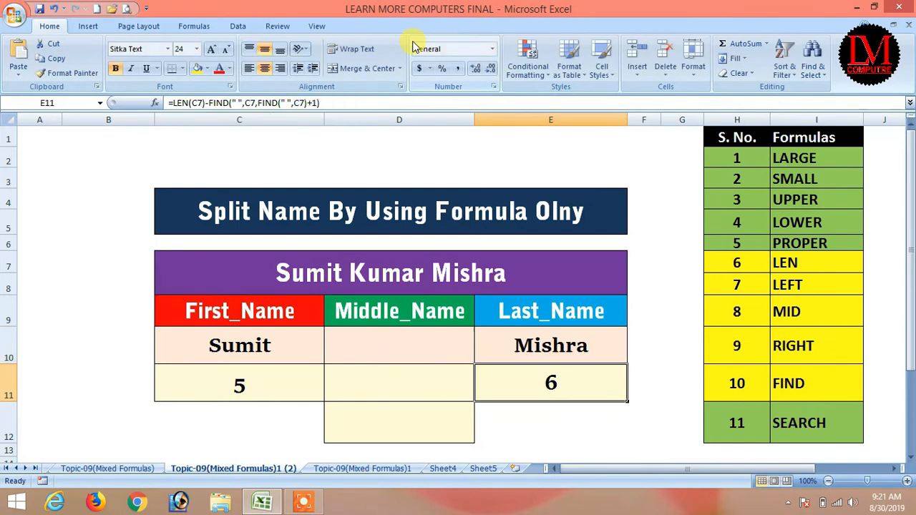
click(556, 348)
Step: Change C7's surname to Mishras, then replace it with Choudhary
click(511, 263)
double_click(591, 278)
text(s)
key(Return)
click(509, 267)
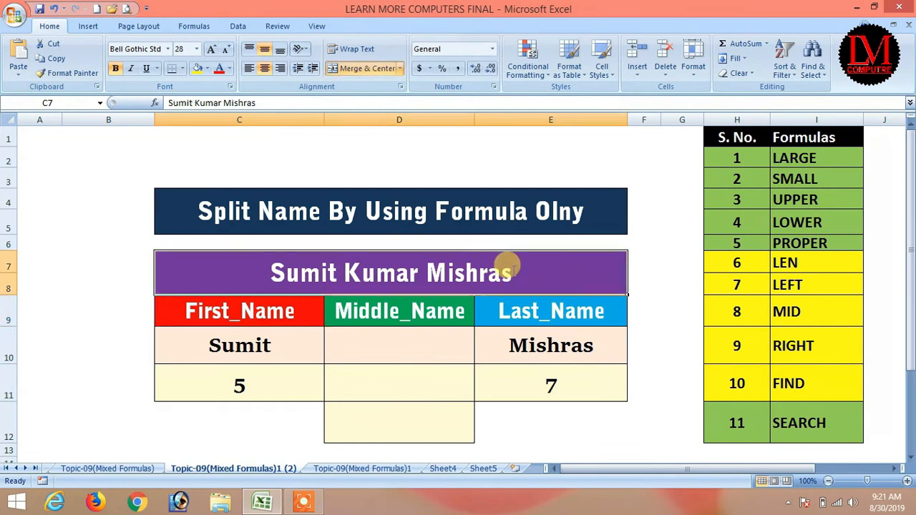
drag(503, 264, 428, 273)
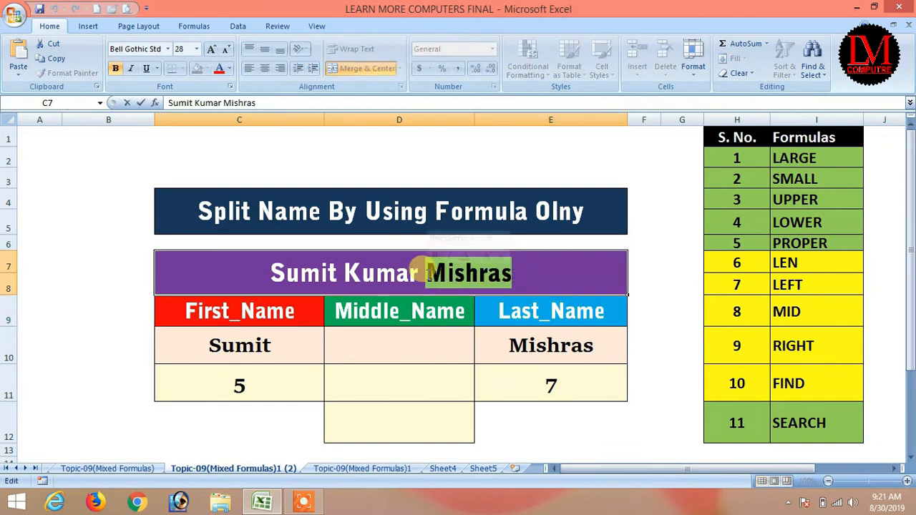
text(Choudhary)
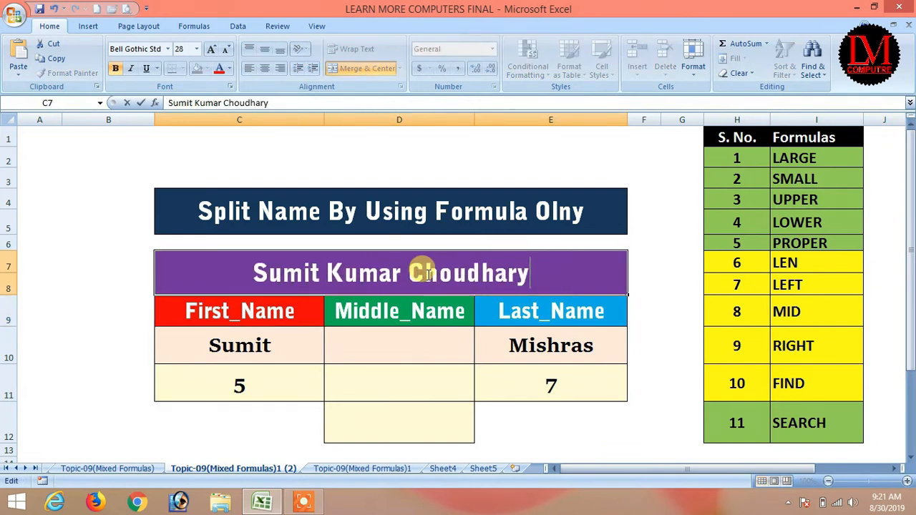
key(Return)
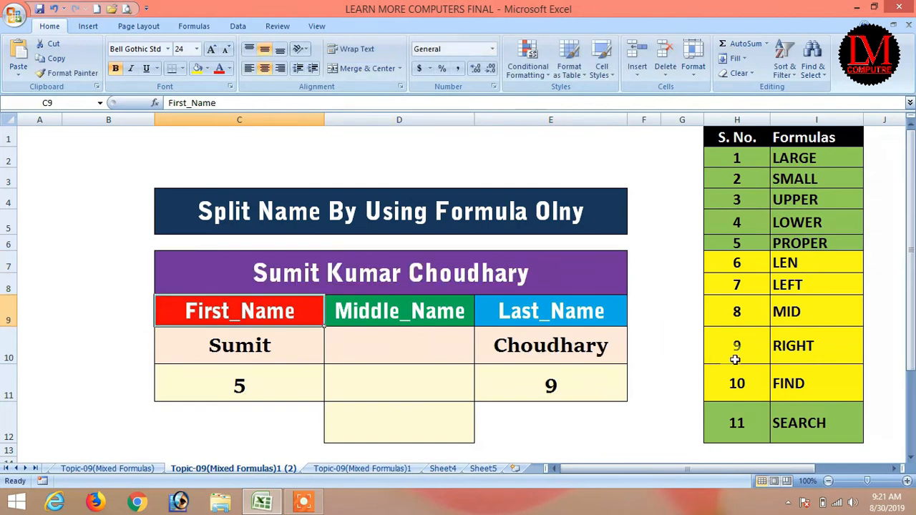
Step: Check that E10 now shows Choudhary and E11 its length 9
click(598, 347)
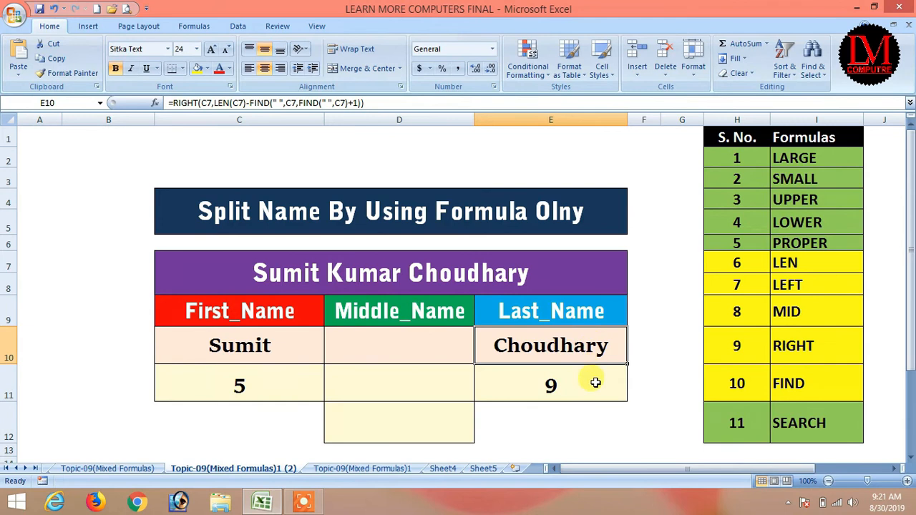
click(585, 381)
click(570, 351)
click(550, 378)
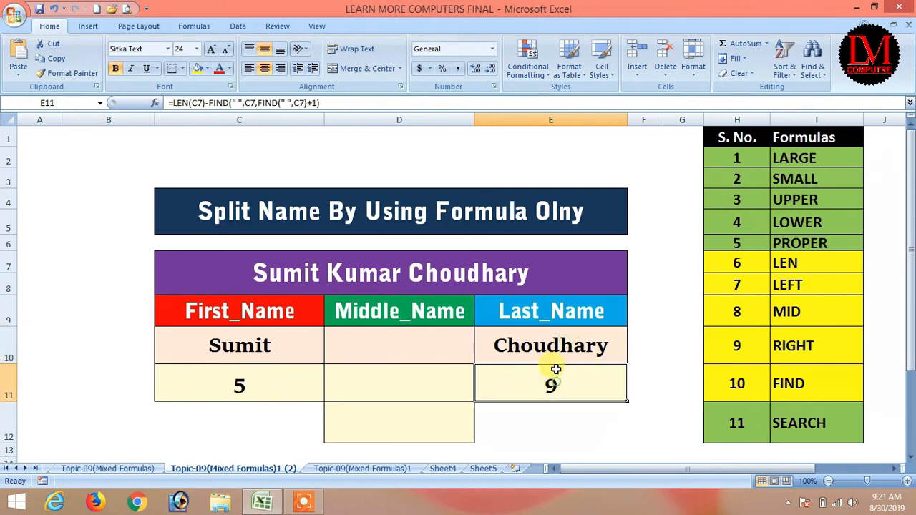
click(554, 348)
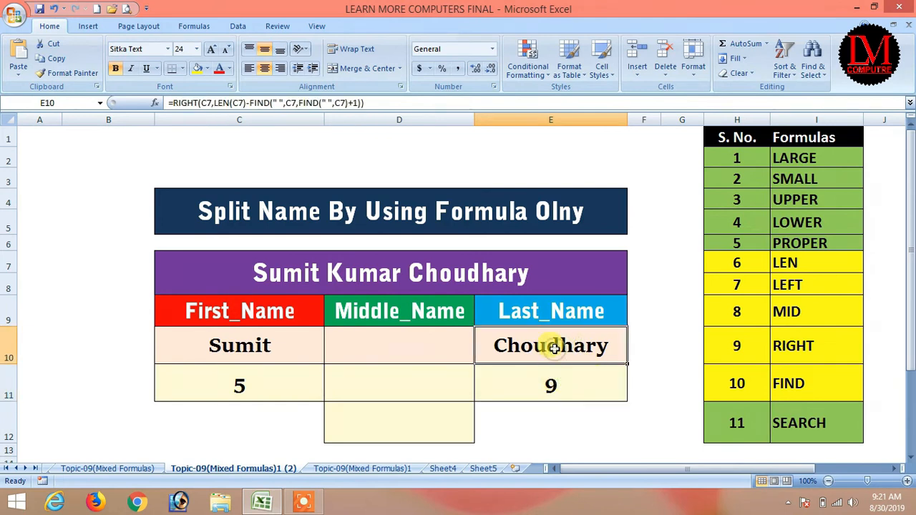
click(551, 385)
click(562, 342)
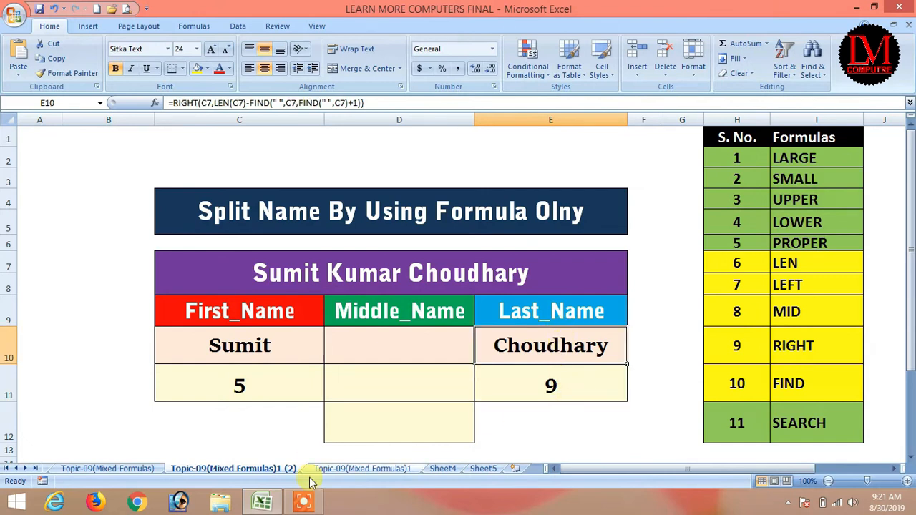
click(303, 501)
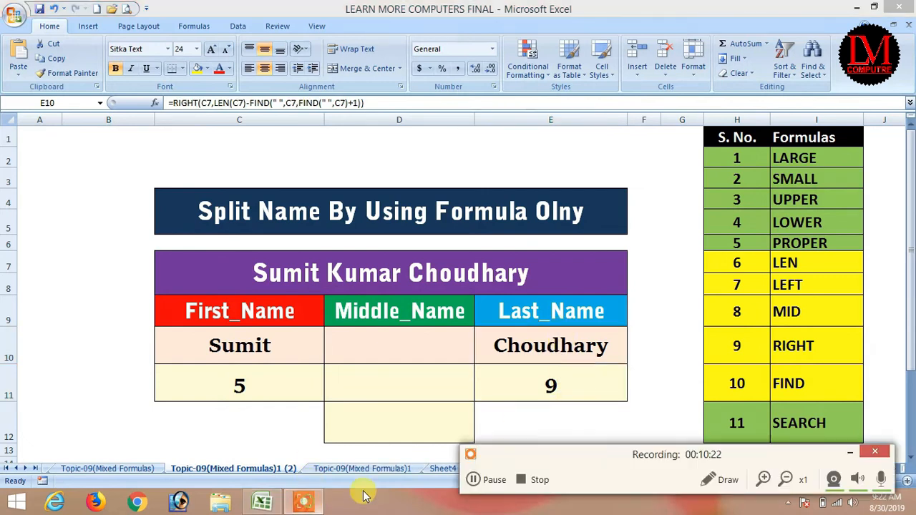
click(474, 479)
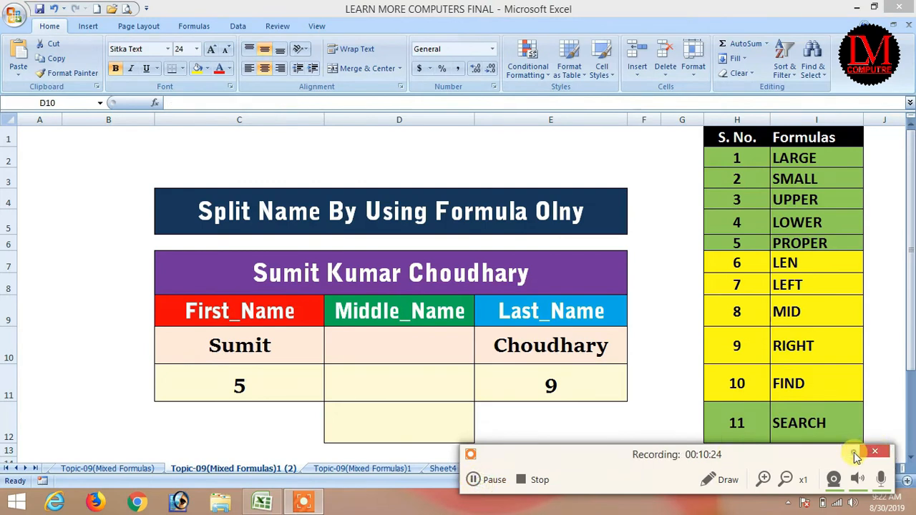
click(850, 452)
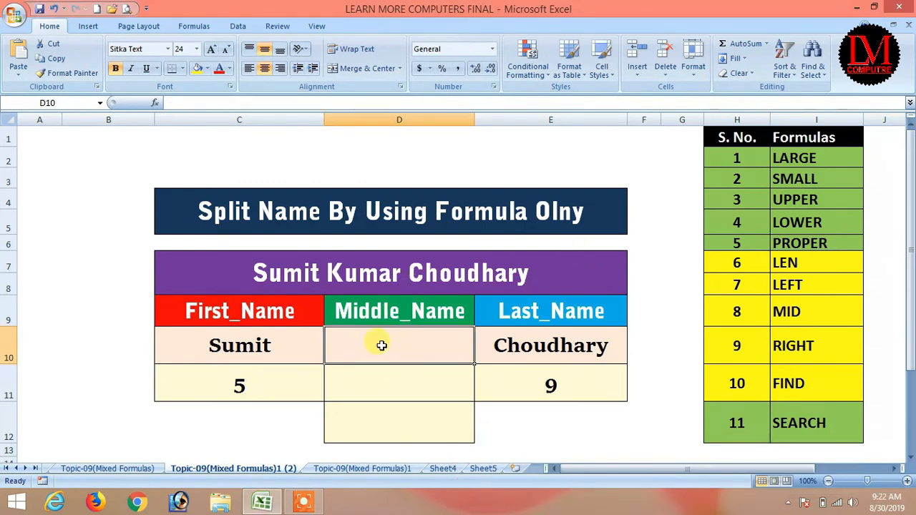
Step: Enter =MID(C7,7,5) in D10 to extract the middle name Kumar
text(=mid()
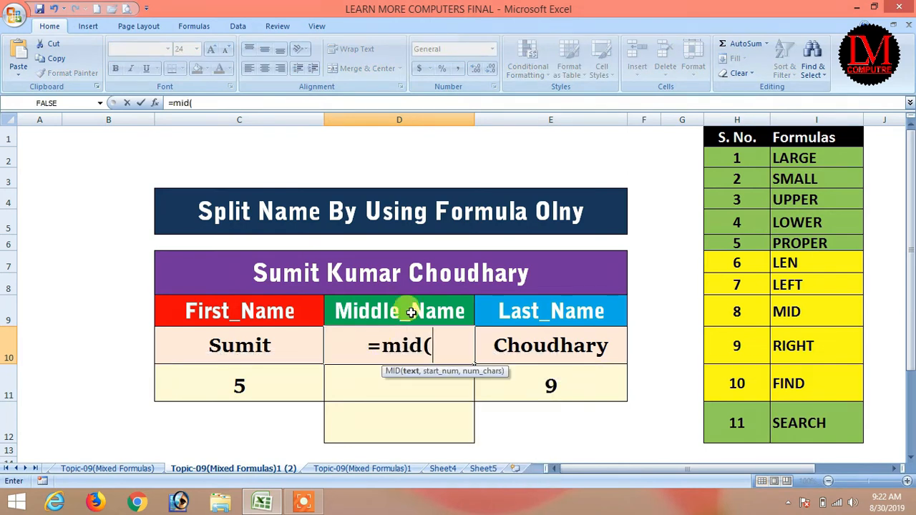
click(345, 274)
text(,)
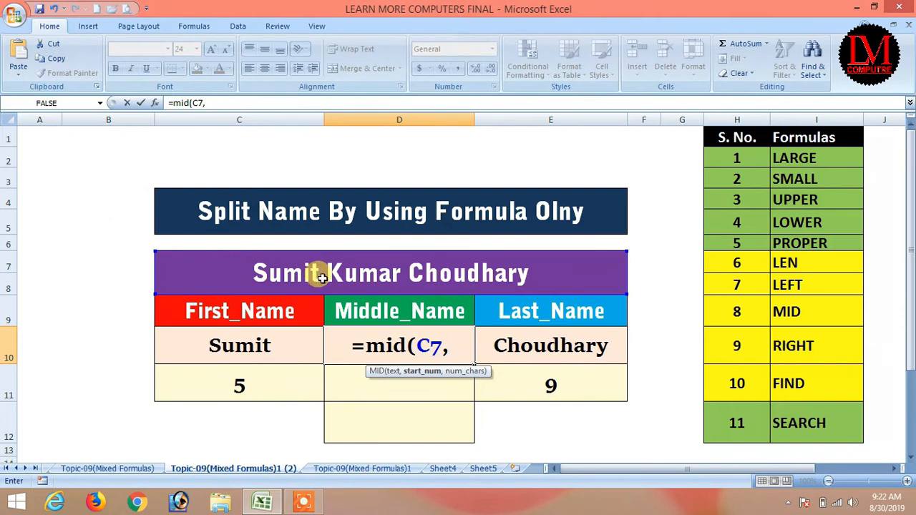
text(7,)
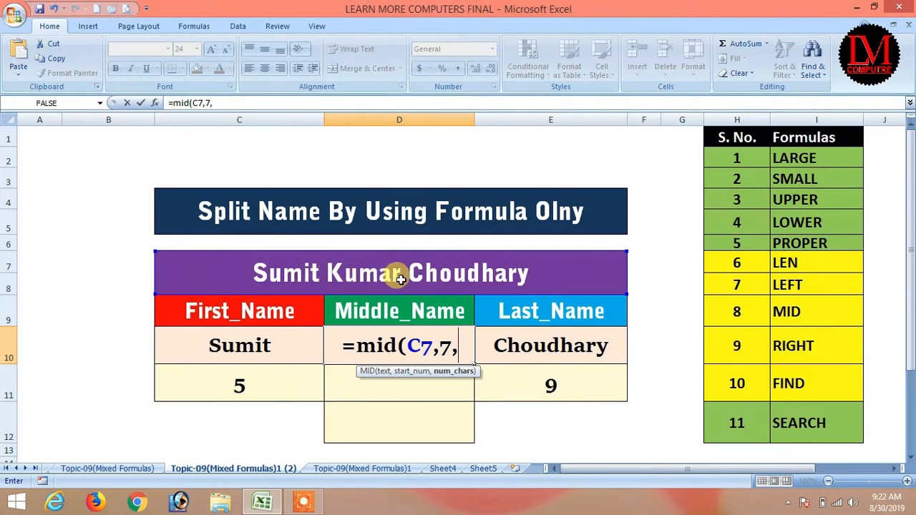
text(5)
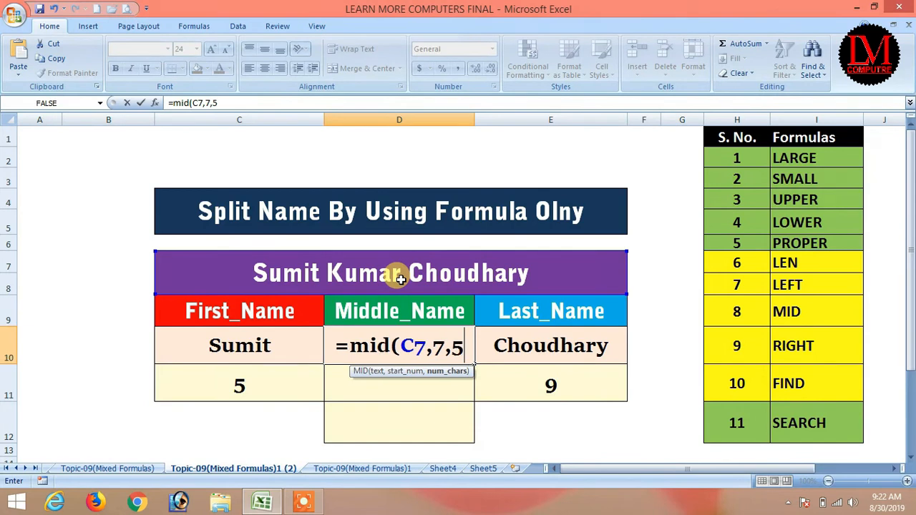
text())
key(Return)
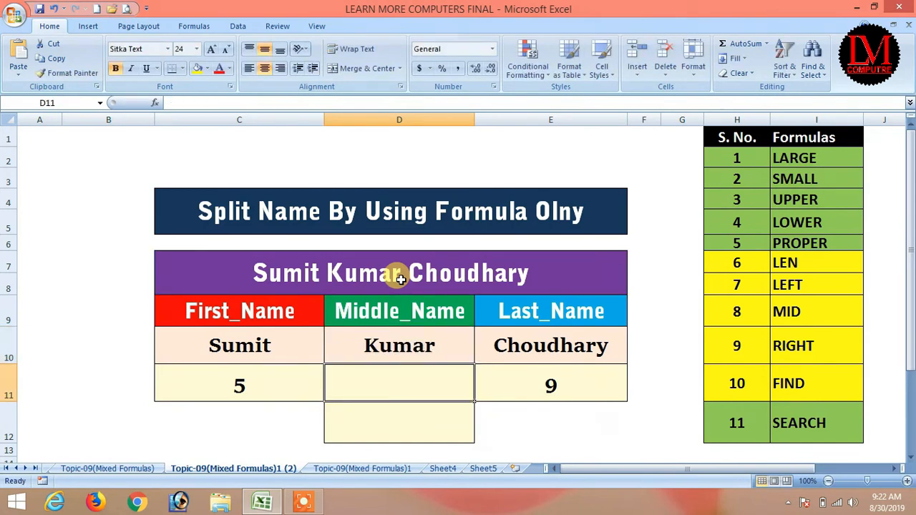
Step: Change the middle name in C7 from Kumar to Singh
click(390, 343)
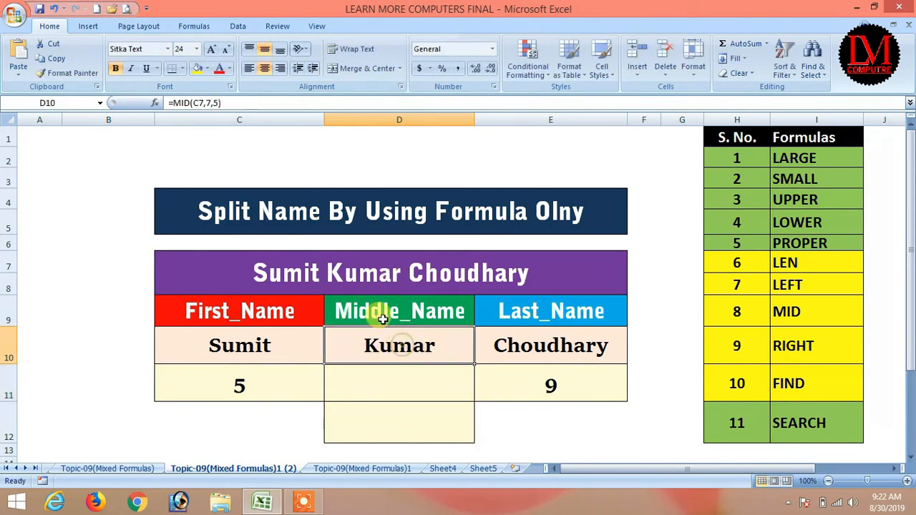
double_click(327, 272)
drag(328, 272, 399, 268)
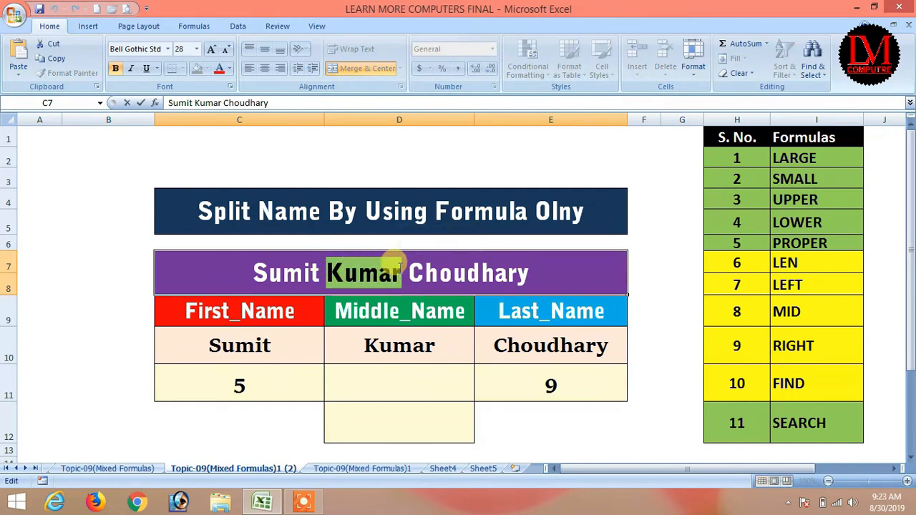
text(si)
key(BackSpace)
key(BackSpace)
text(Singh)
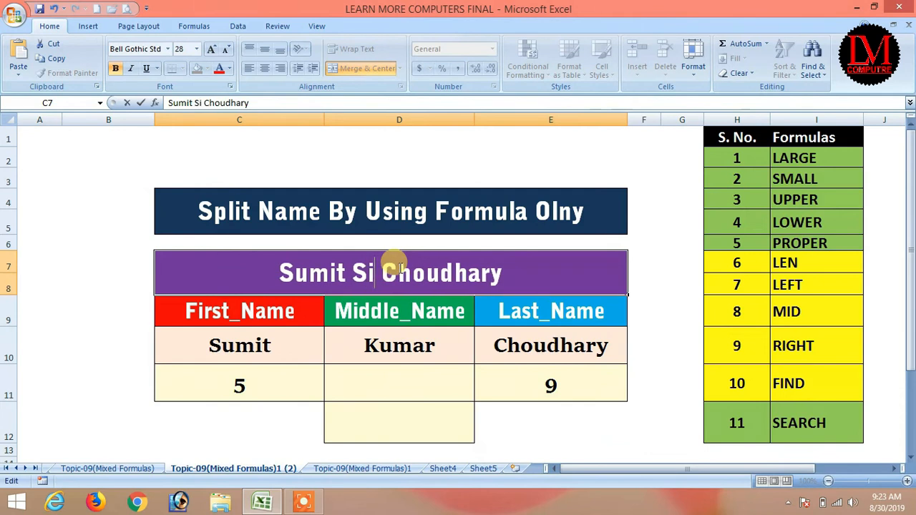
key(Return)
click(399, 268)
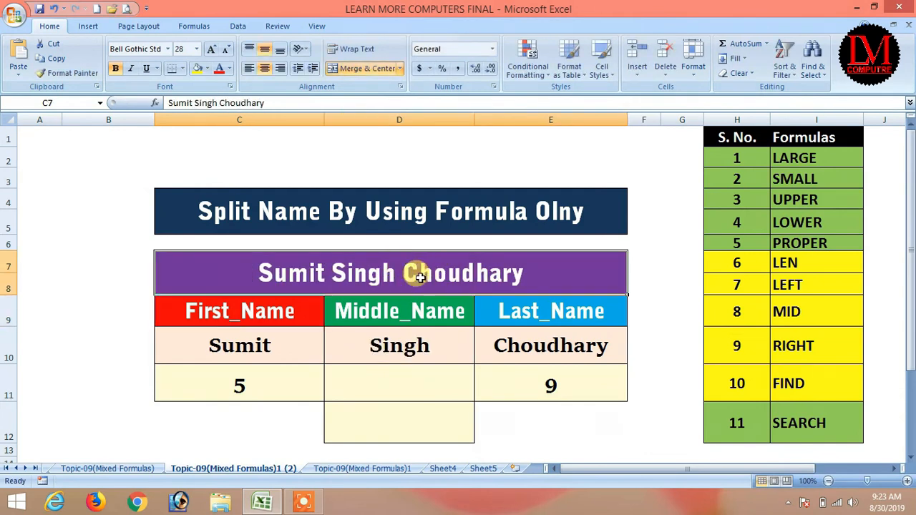
double_click(392, 270)
drag(385, 272, 525, 263)
click(331, 273)
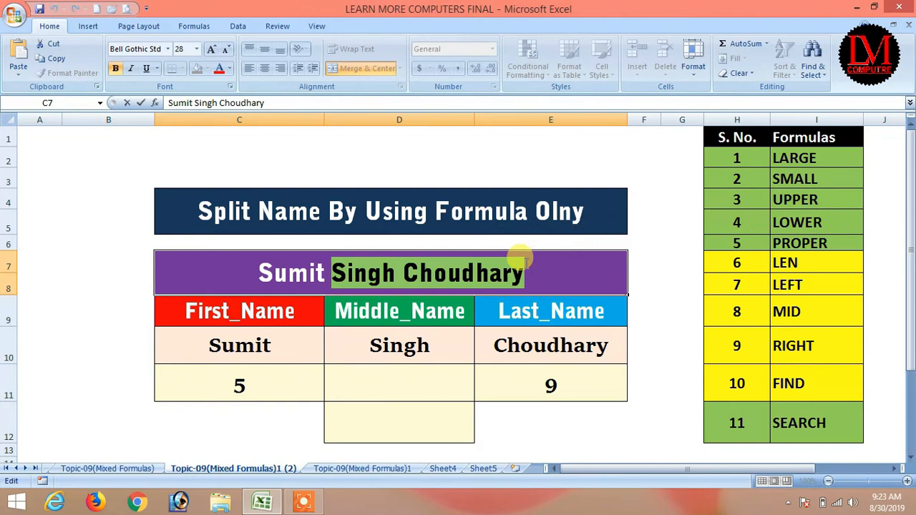
text(K)
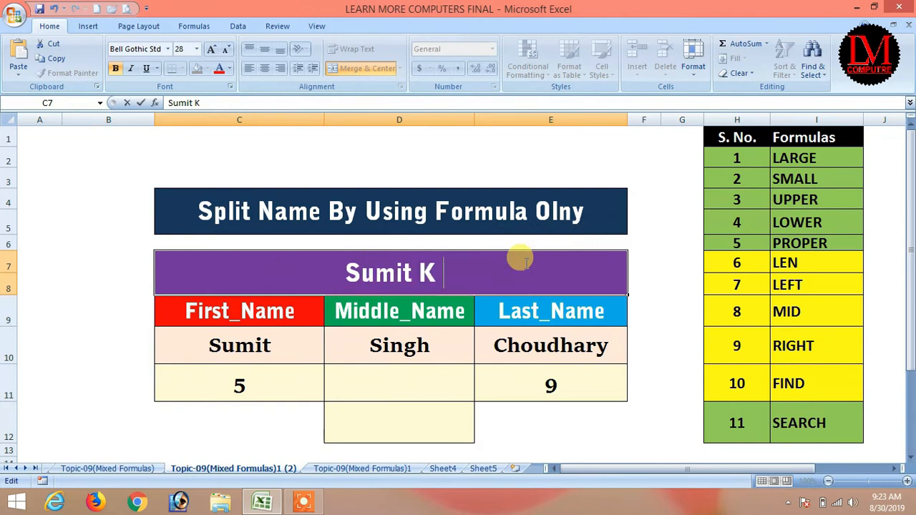
text( Bhati)
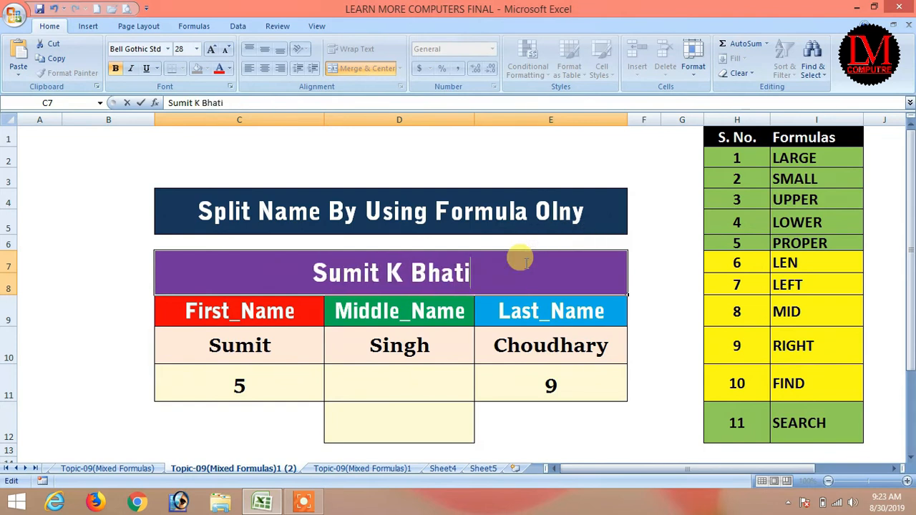
key(Return)
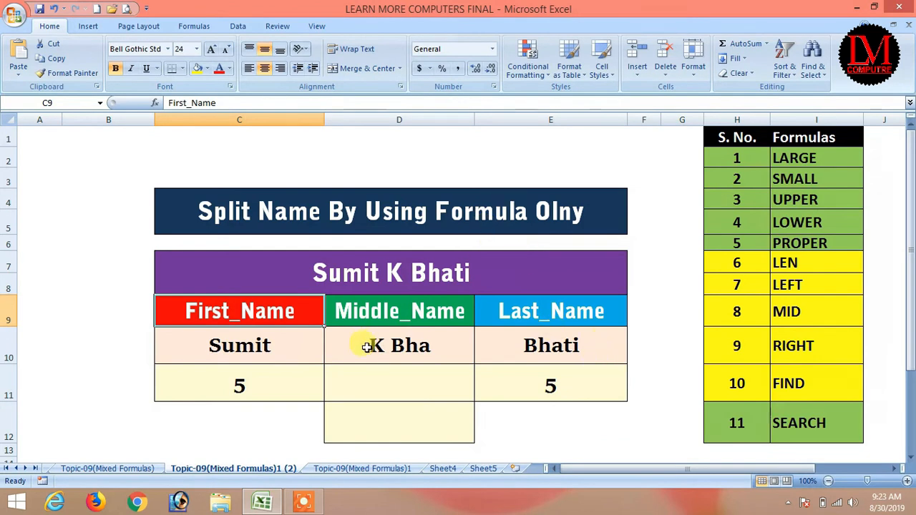
click(395, 276)
double_click(395, 276)
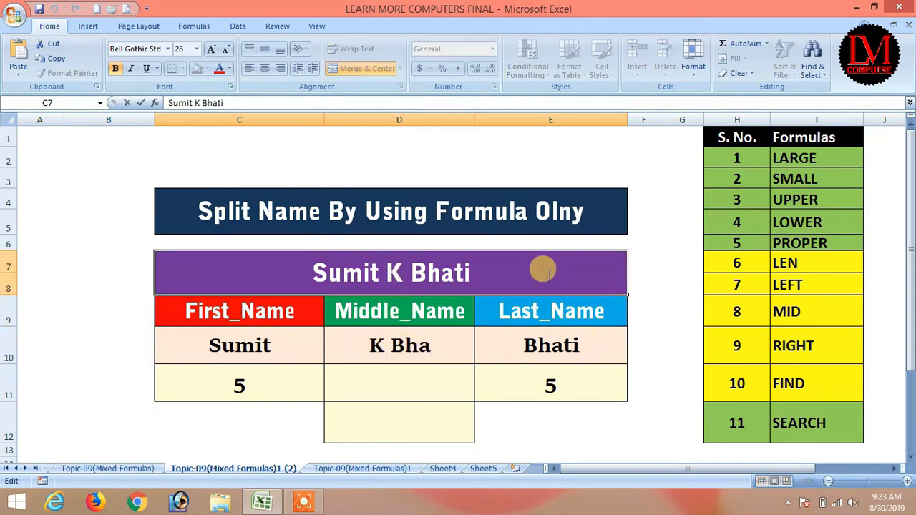
key(BackSpace)
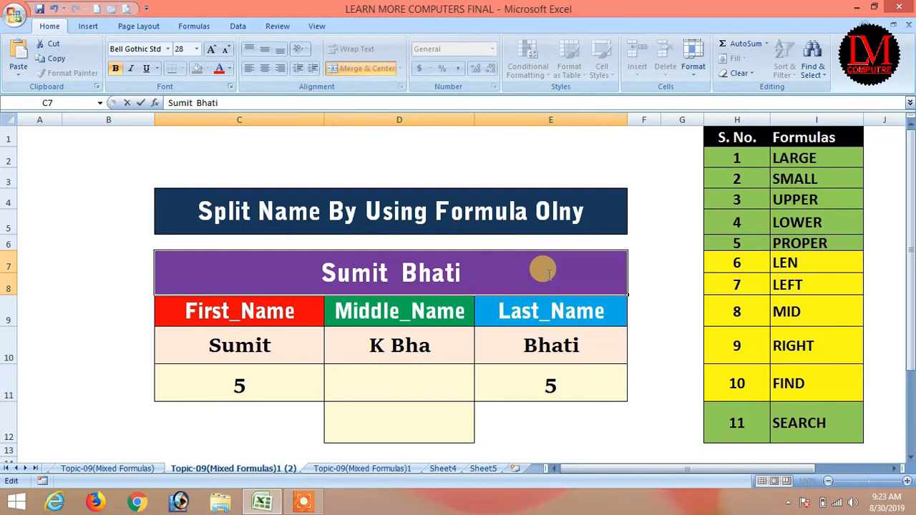
text(Kumar)
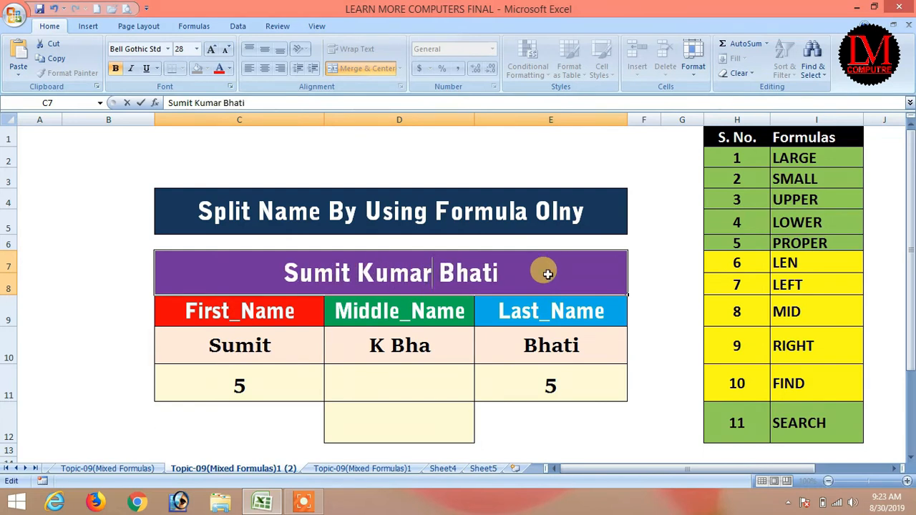
key(Return)
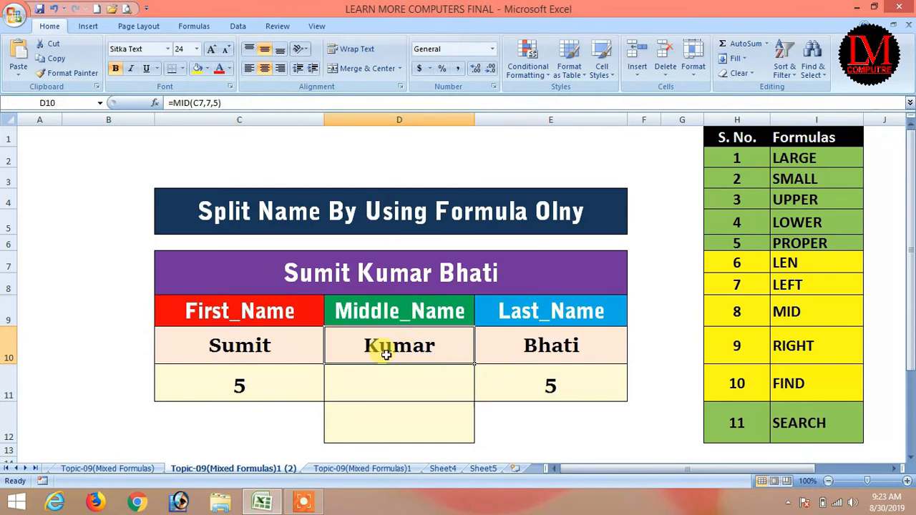
double_click(387, 352)
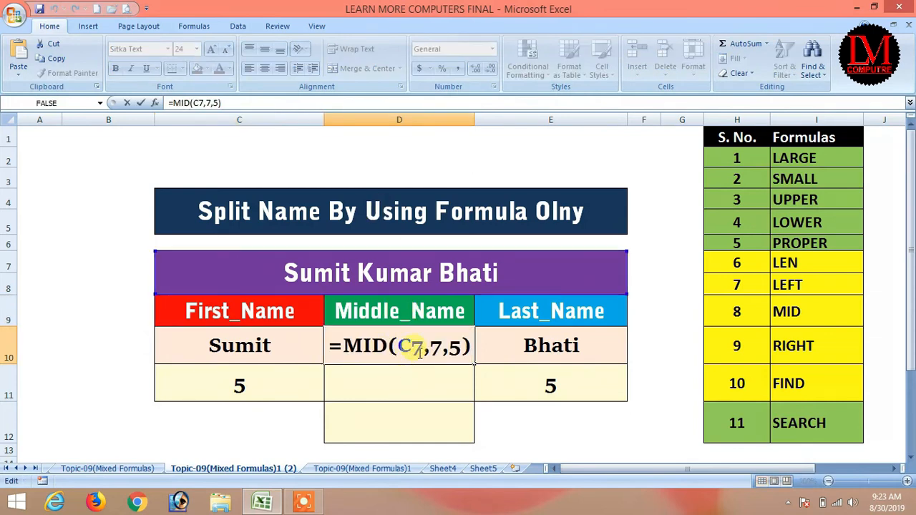
drag(441, 348, 441, 348)
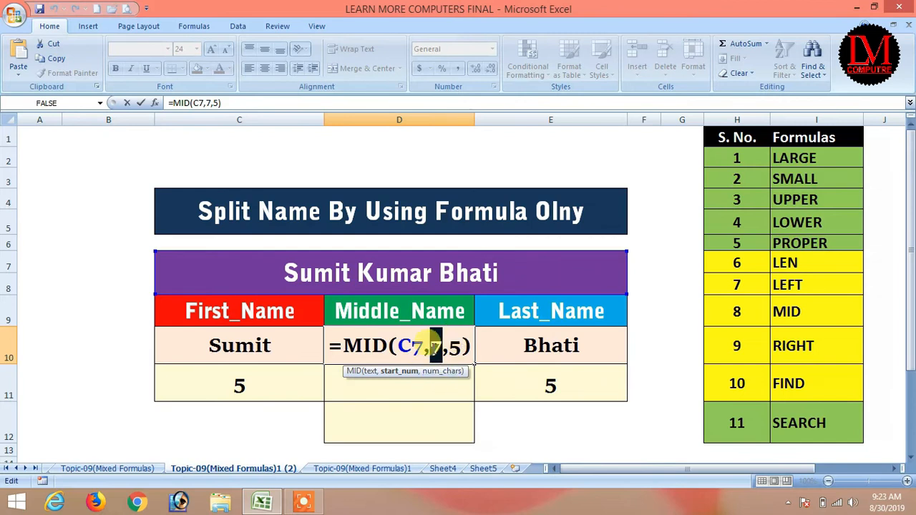
key(Return)
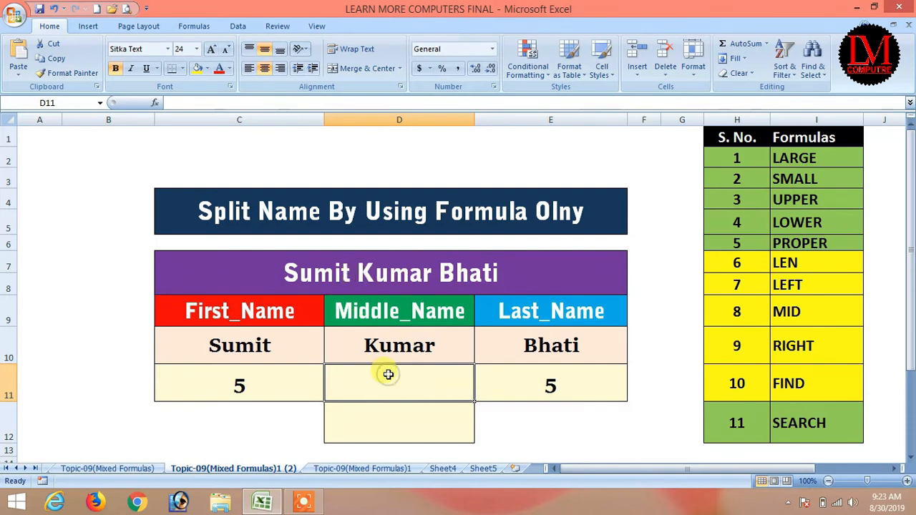
Step: Enter =FIND(" ",C7) in D11 to find the first space's position
text(=fin)
key(Tab)
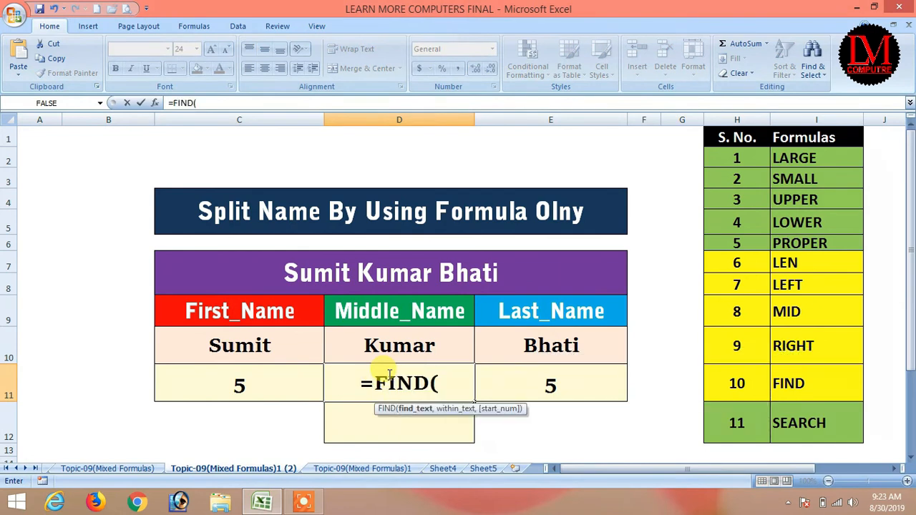
text(" ",)
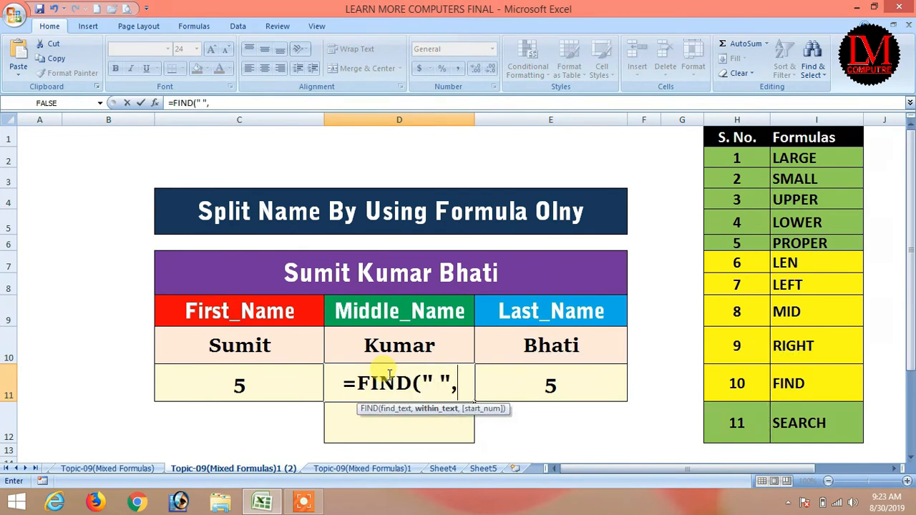
key(Up)
key(Up)
key(Up)
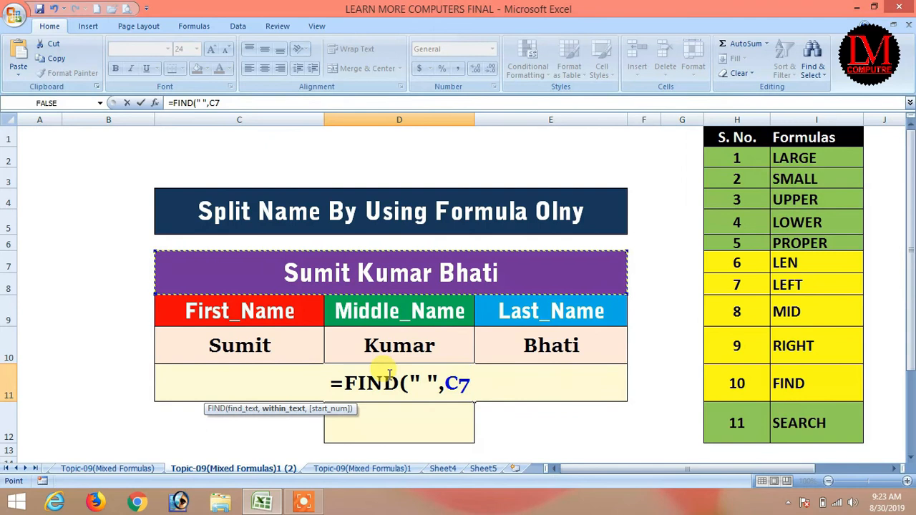
text())
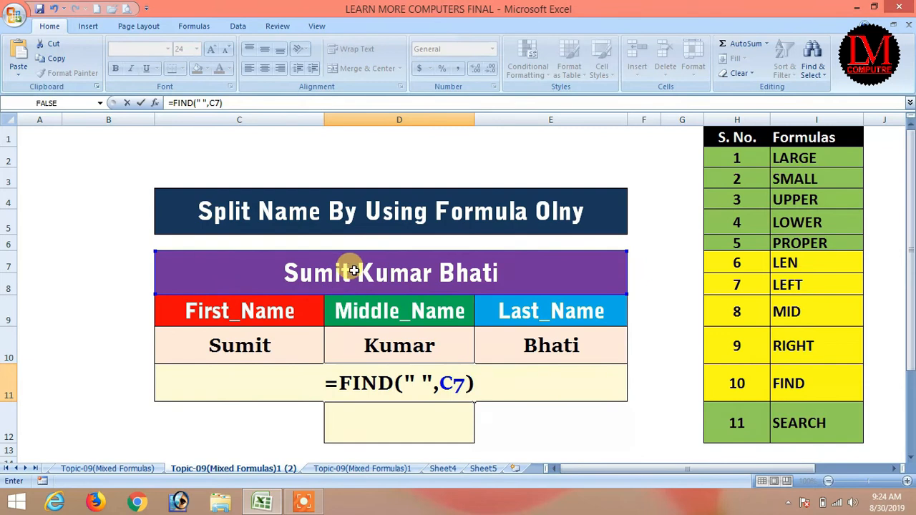
key(Return)
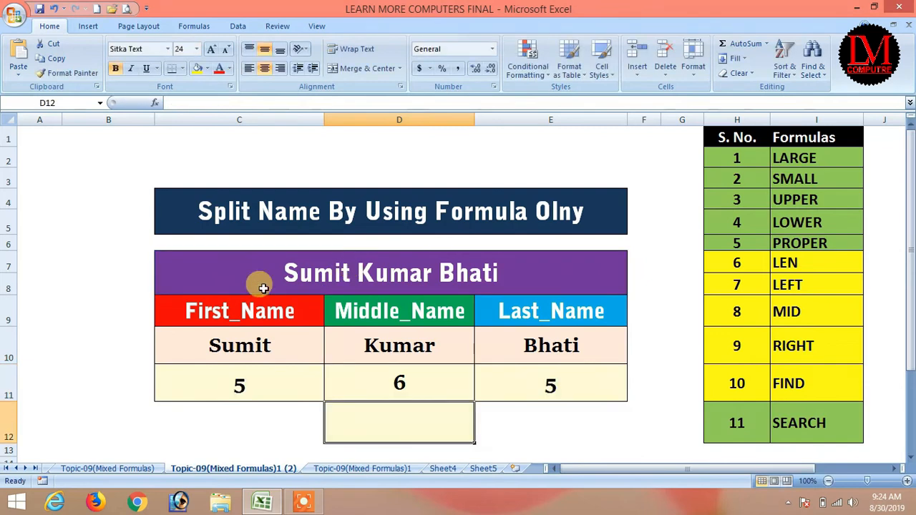
Step: Append +1 to D11's formula so it returns 7, the middle name's start
click(422, 368)
click(420, 345)
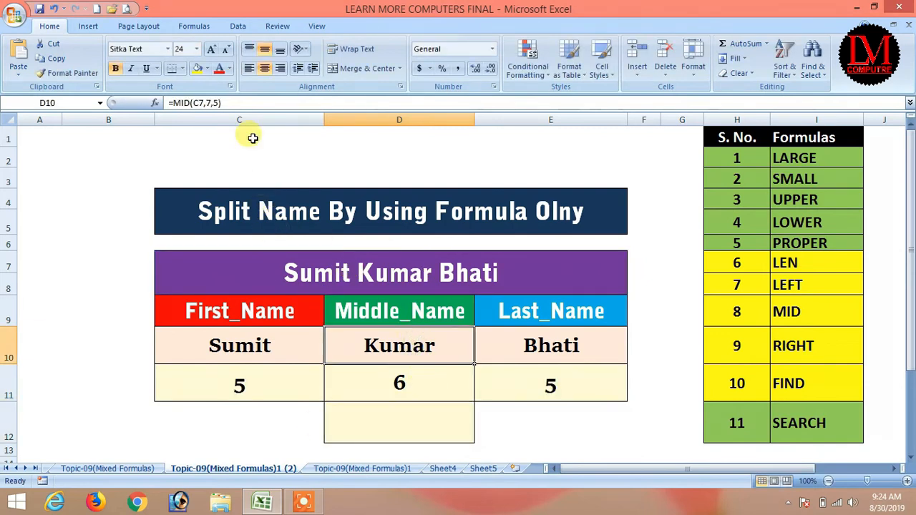
click(398, 380)
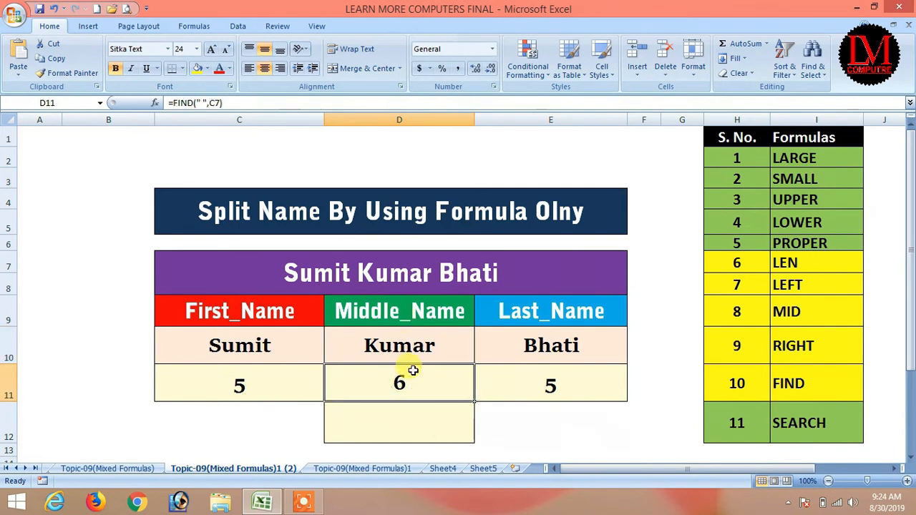
double_click(415, 385)
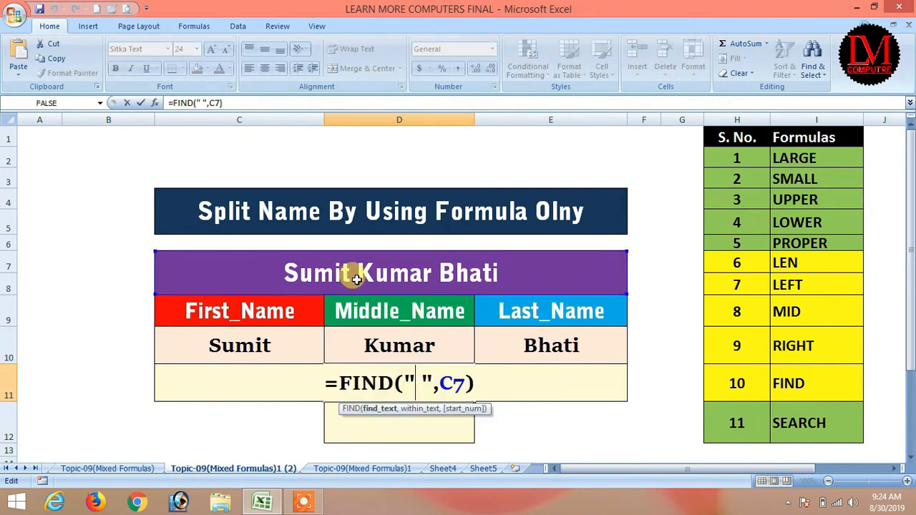
click(474, 379)
text(+1)
key(Return)
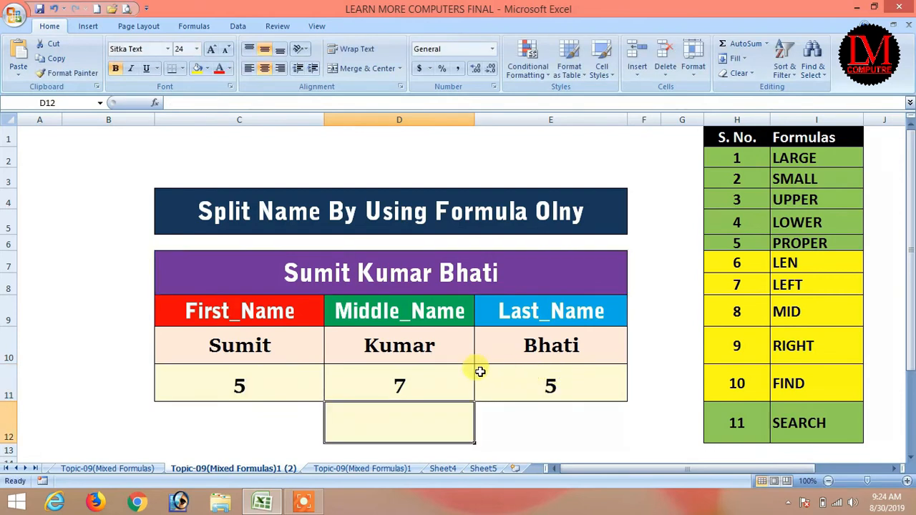
click(395, 378)
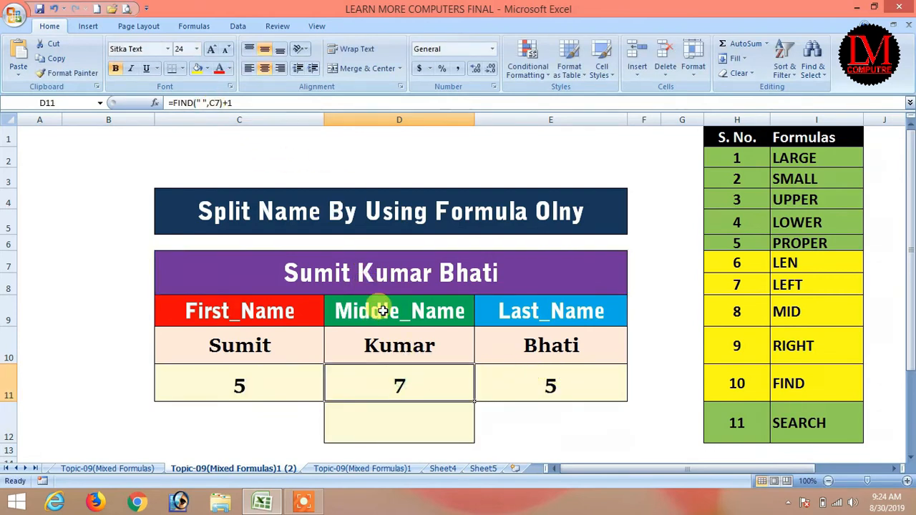
click(368, 268)
click(378, 344)
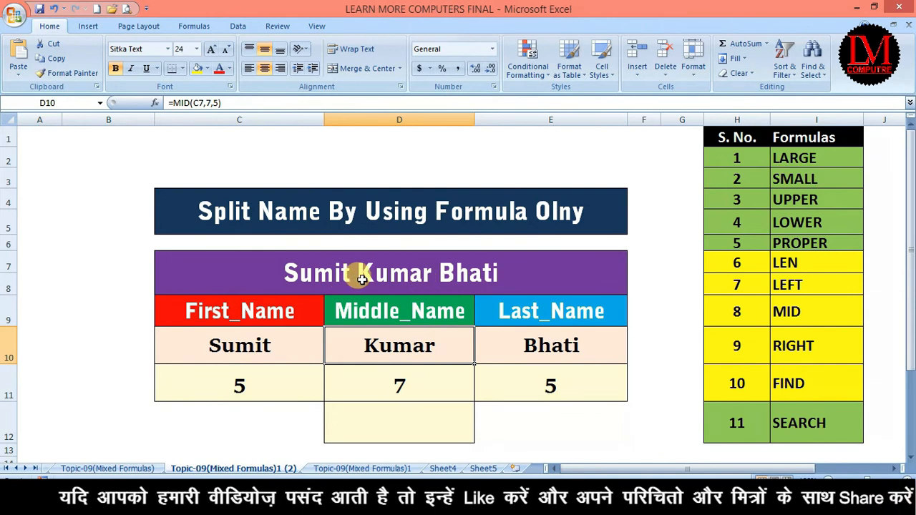
Step: Enter a nested =FIND(" ",C7,FIND(" ",C7)) in D12, accepting Excel's parenthesis correction
click(380, 420)
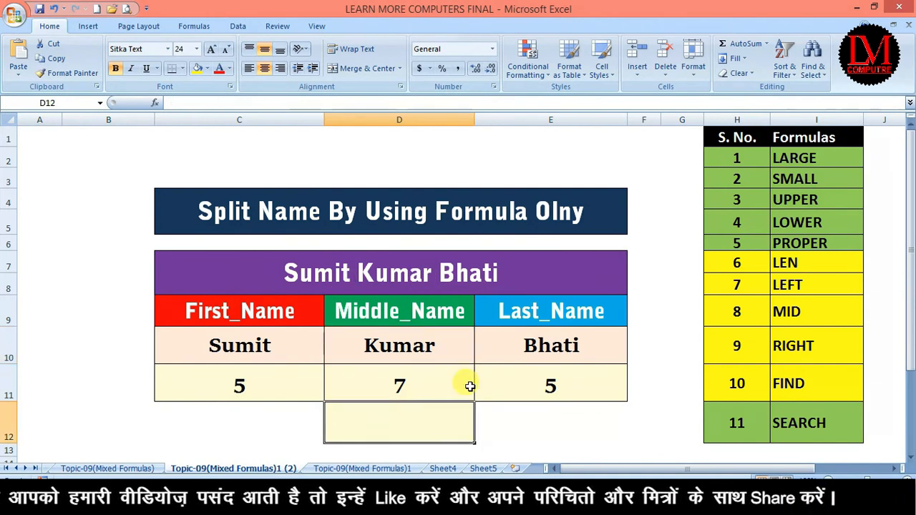
text(=find)
key(Tab)
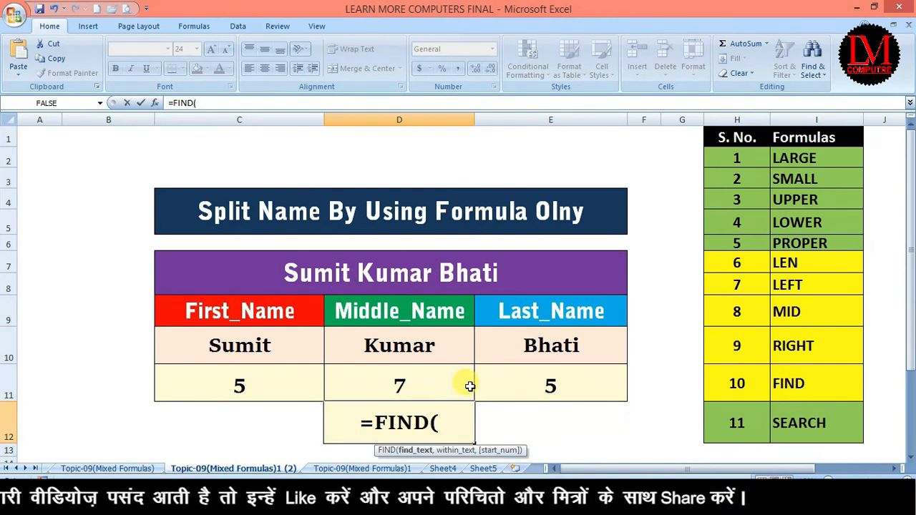
text(" ")
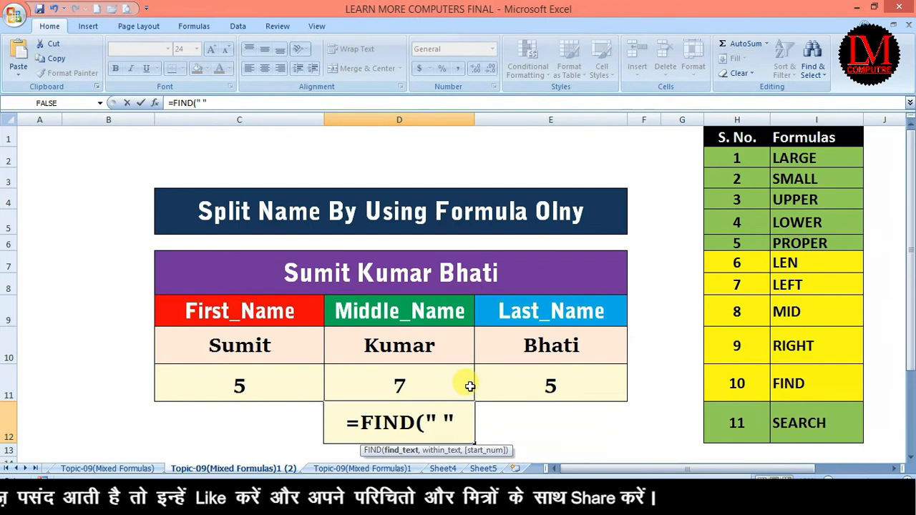
text(,)
click(446, 278)
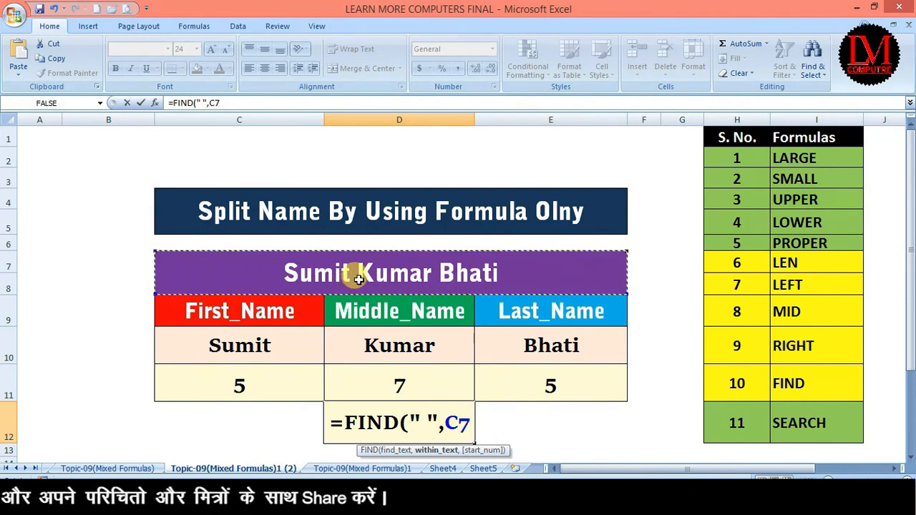
text(,)
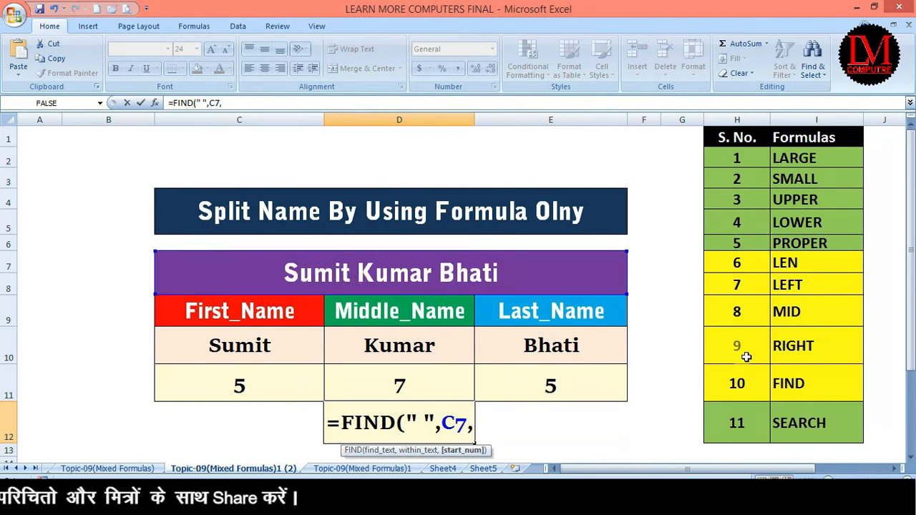
text(fid)
key(BackSpace)
text(n)
key(Tab)
text(" ",)
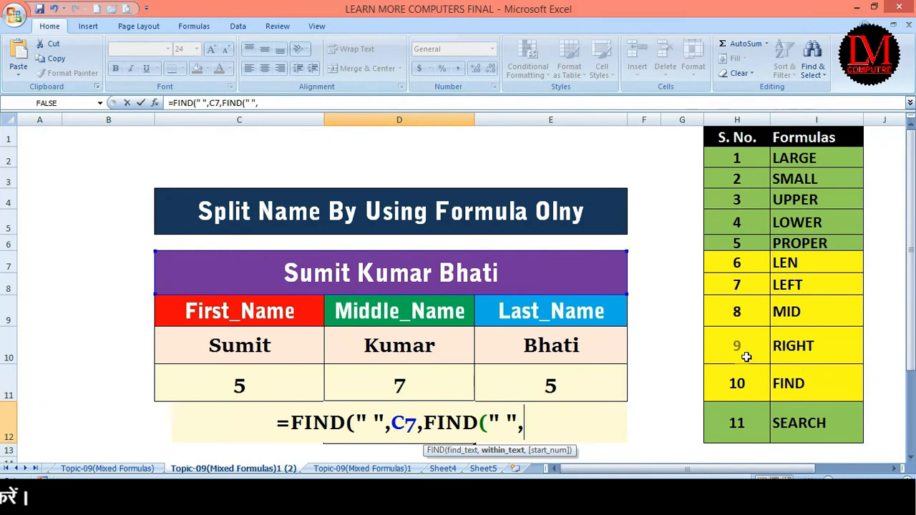
click(416, 276)
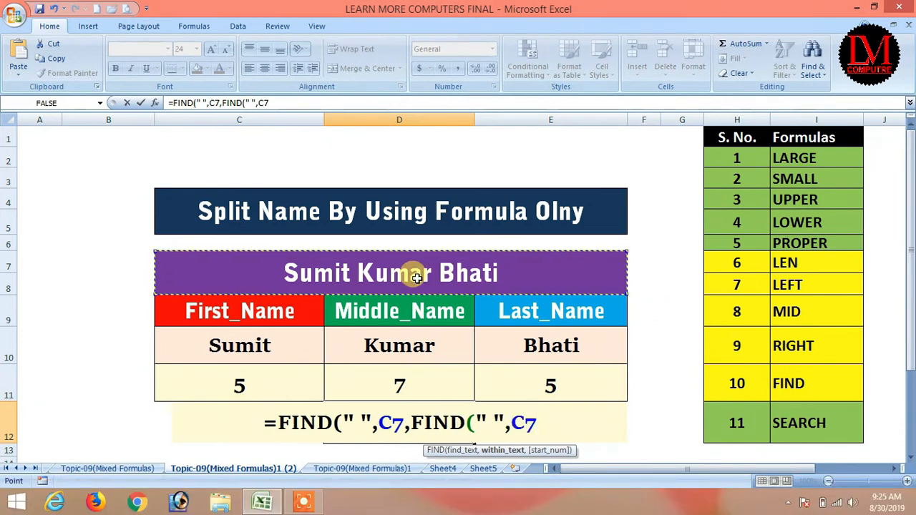
text())
key(Return)
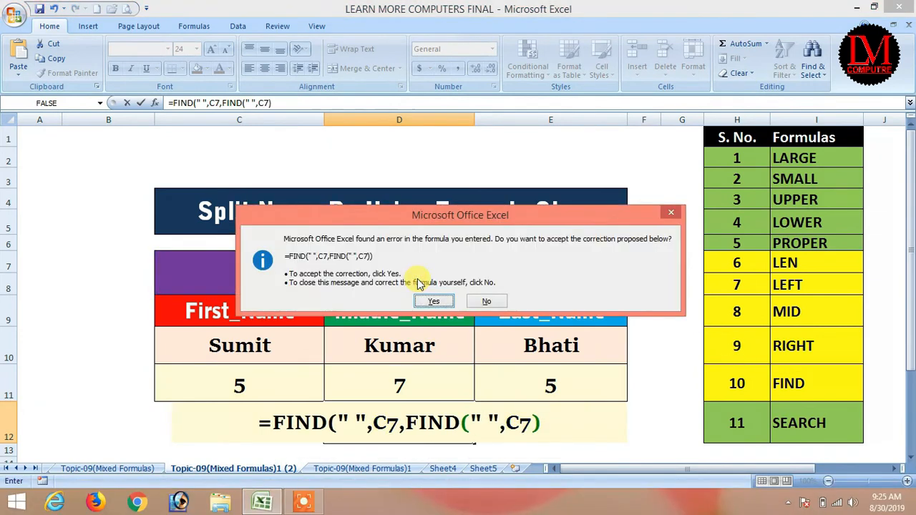
key(Return)
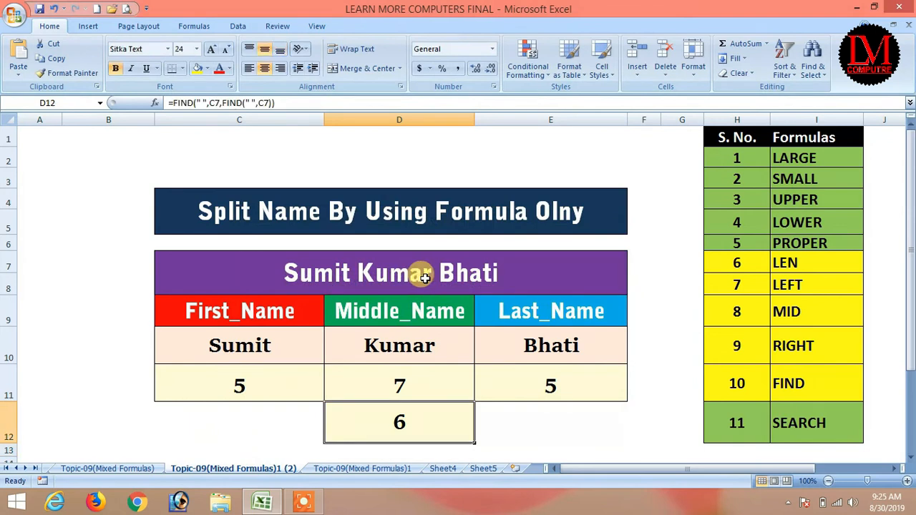
Step: Insert +1 after the inner FIND so D12 returns the second space, 12
click(268, 102)
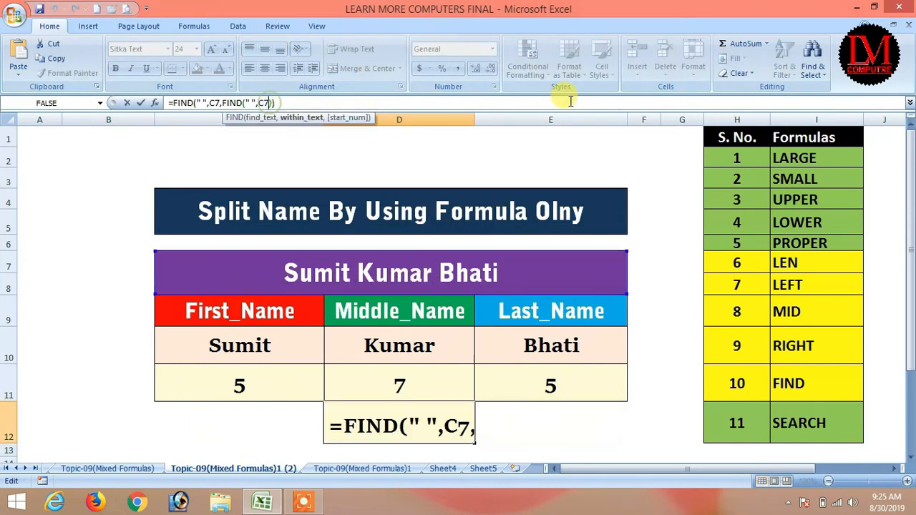
key(Right)
text(+)
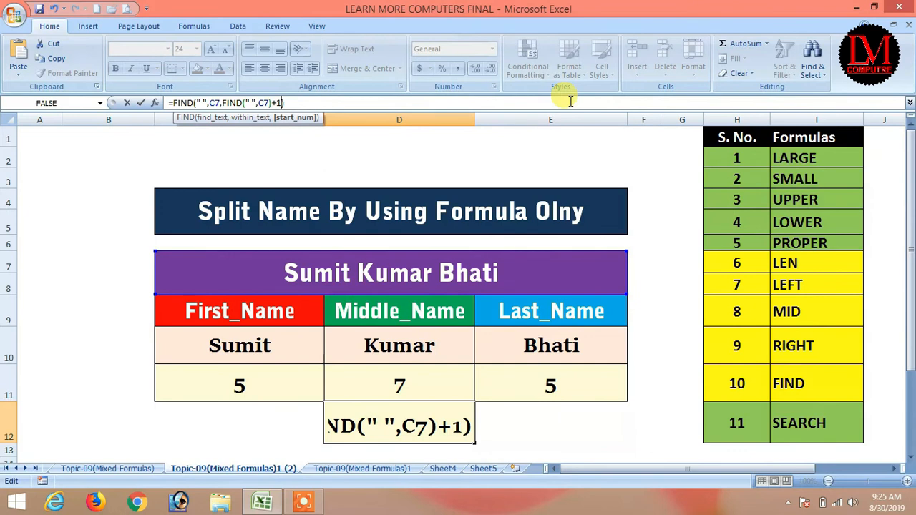
text(1)
key(Return)
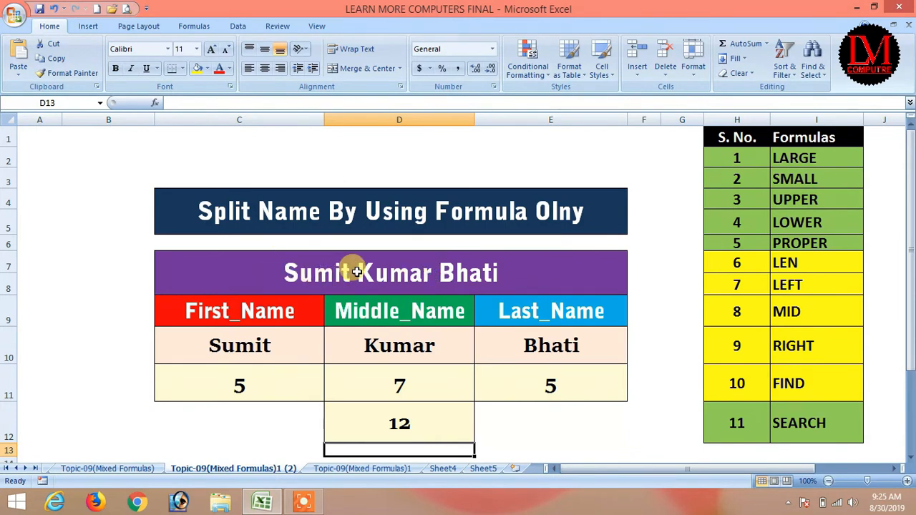
Step: Append -1 to D12's formula as a test
click(426, 423)
click(290, 102)
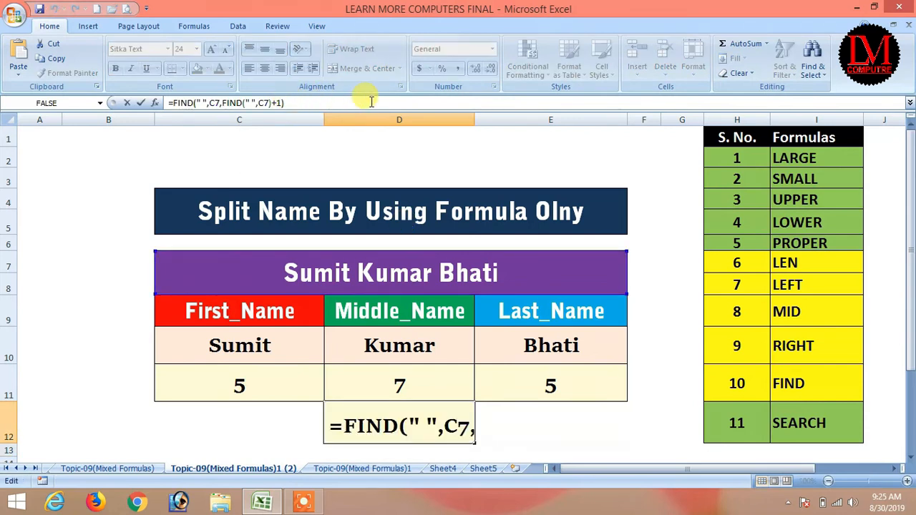
text(-1)
key(Return)
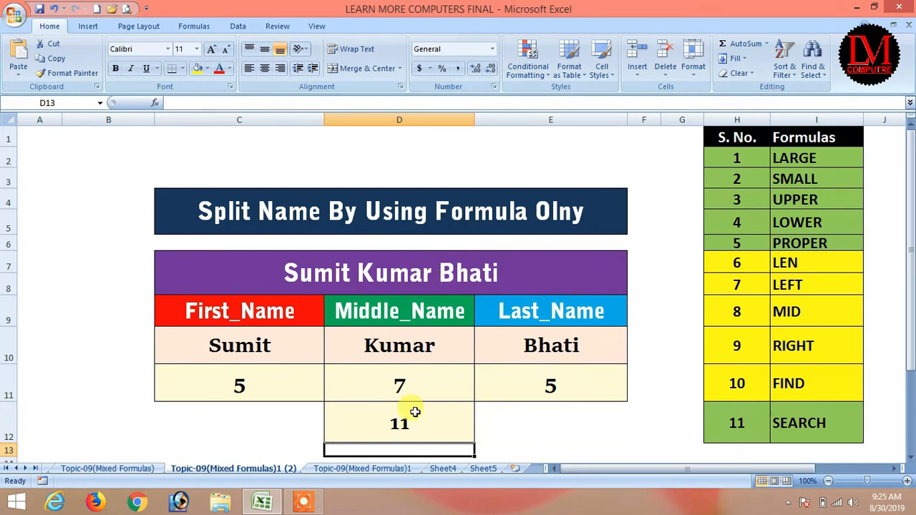
Step: Compare D11's and D12's formulas, then remove the -1 so D12 shows 12
click(398, 425)
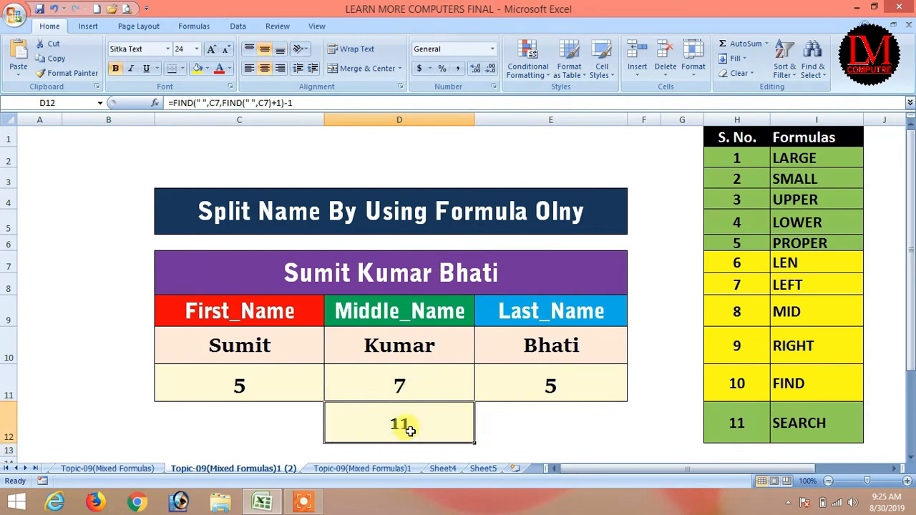
click(417, 385)
click(405, 423)
click(415, 382)
click(405, 423)
click(416, 373)
click(405, 423)
click(406, 381)
click(403, 421)
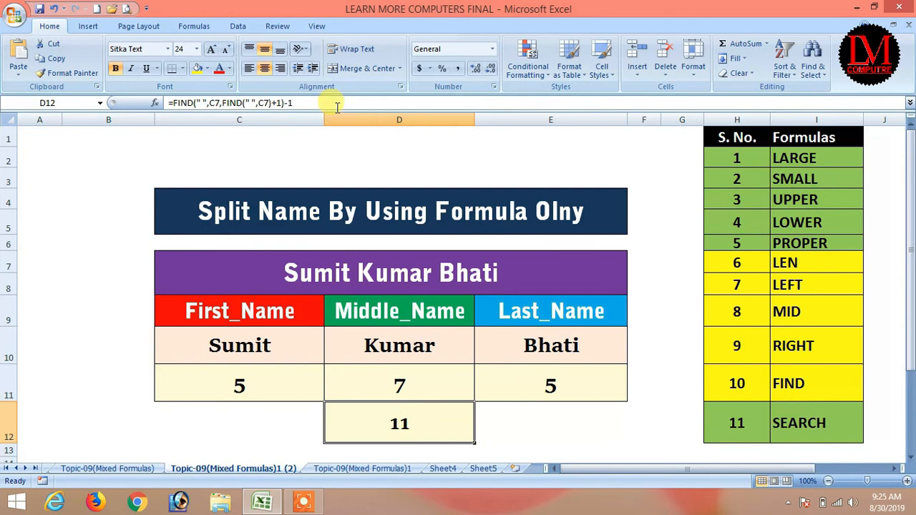
click(296, 103)
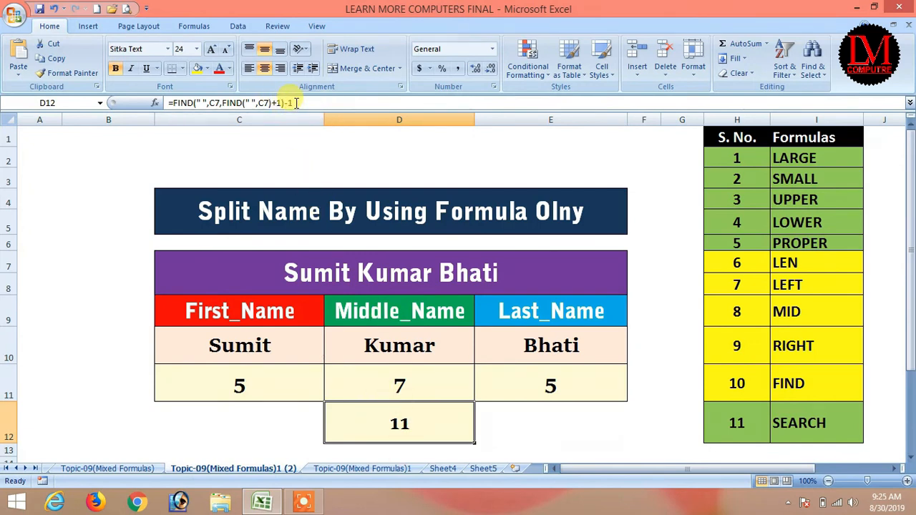
key(BackSpace)
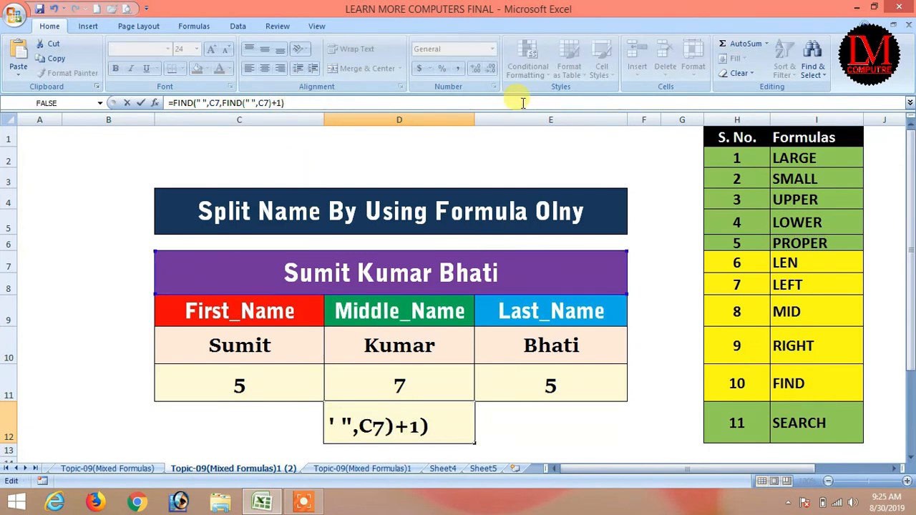
key(Return)
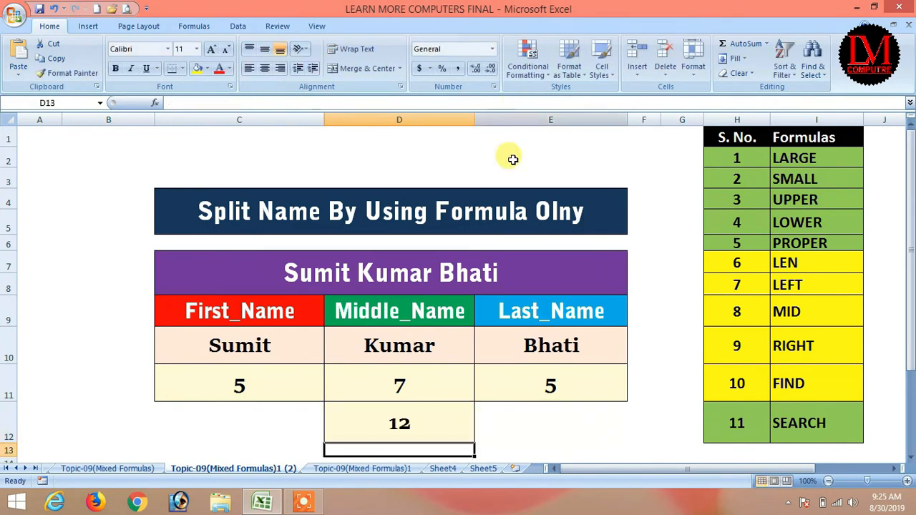
Step: Review the formulas in D10 and D12, leaving D12's nested FIND formula returning 12
click(401, 424)
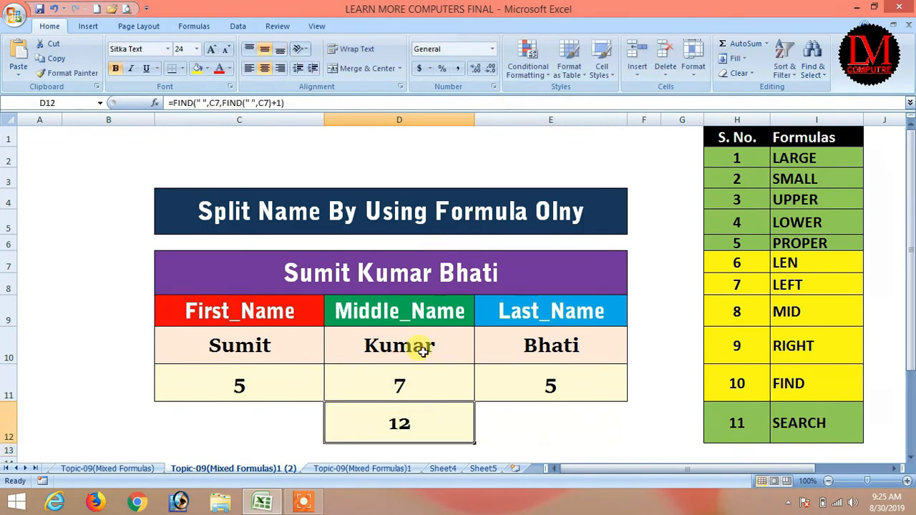
click(408, 353)
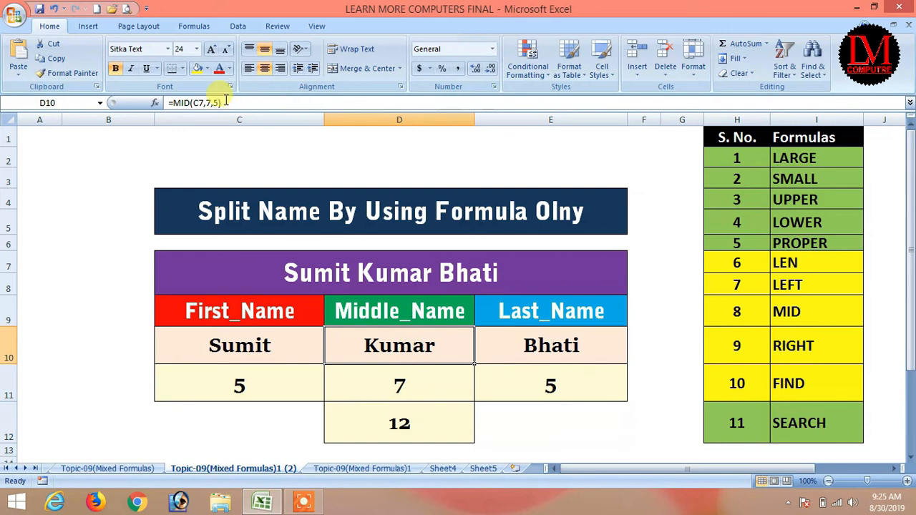
click(395, 423)
drag(307, 99, 255, 96)
key(Escape)
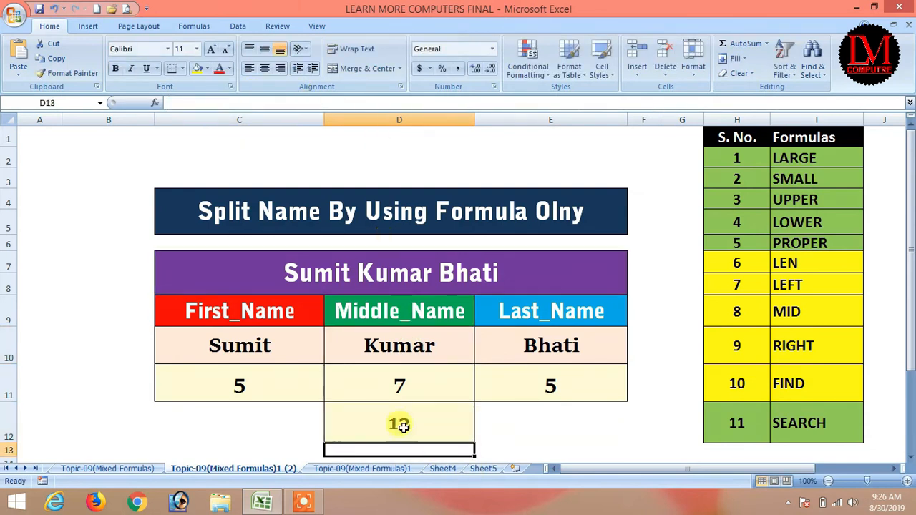
drag(307, 101, 171, 95)
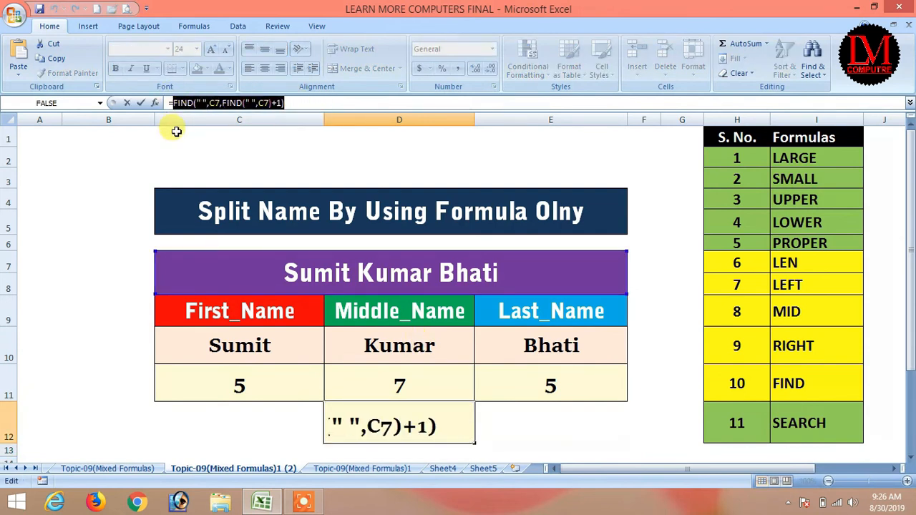
key(Return)
Step: Try pasting the second-space FIND expression into D11's formula, then undo that change
click(373, 370)
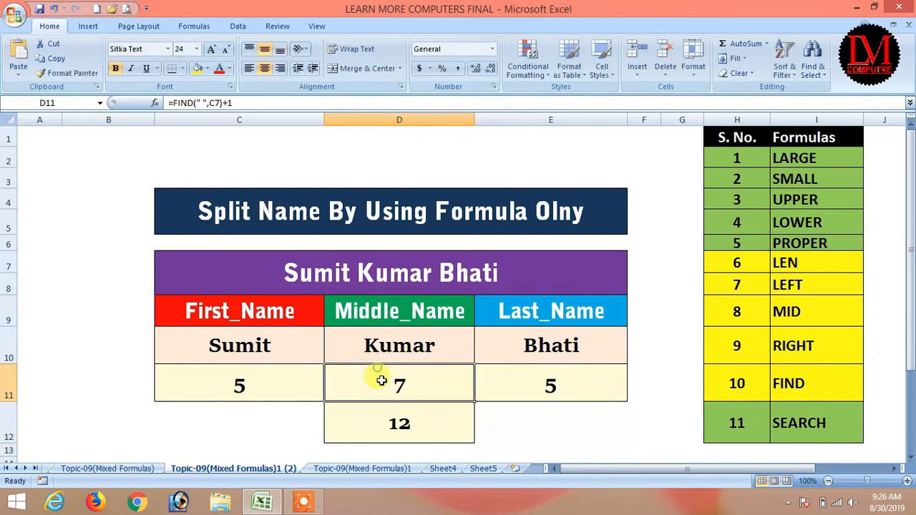
click(174, 103)
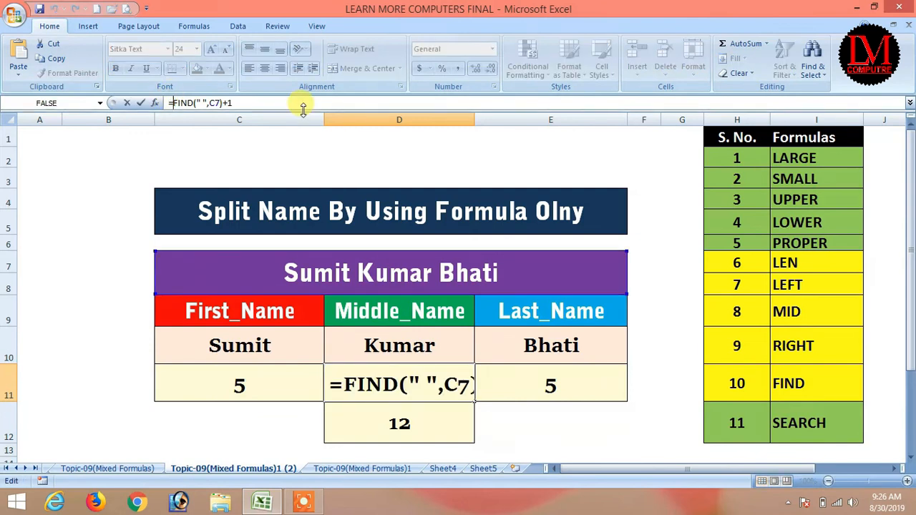
key(ctrl+v)
text(-)
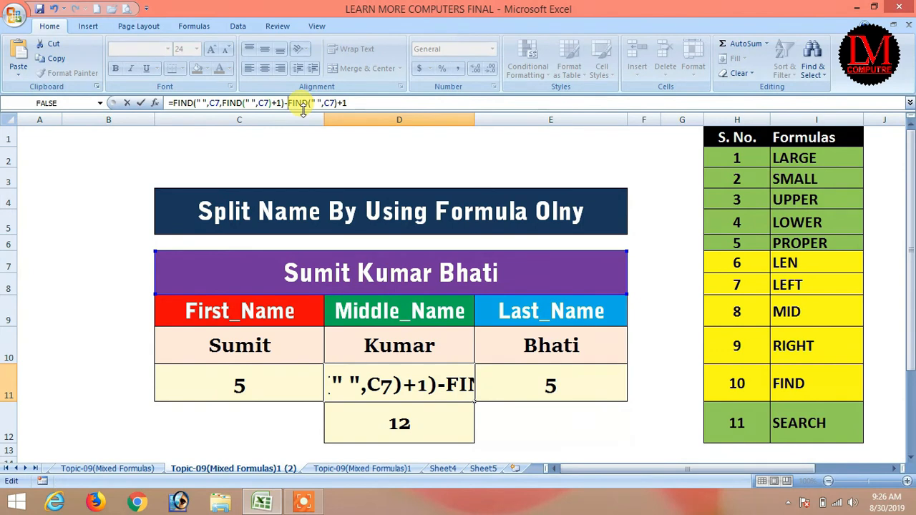
key(Return)
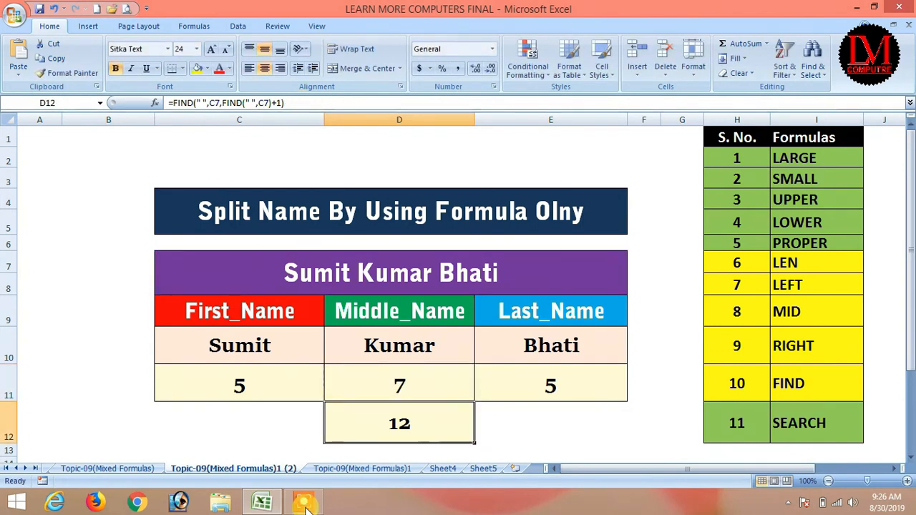
click(374, 375)
click(403, 342)
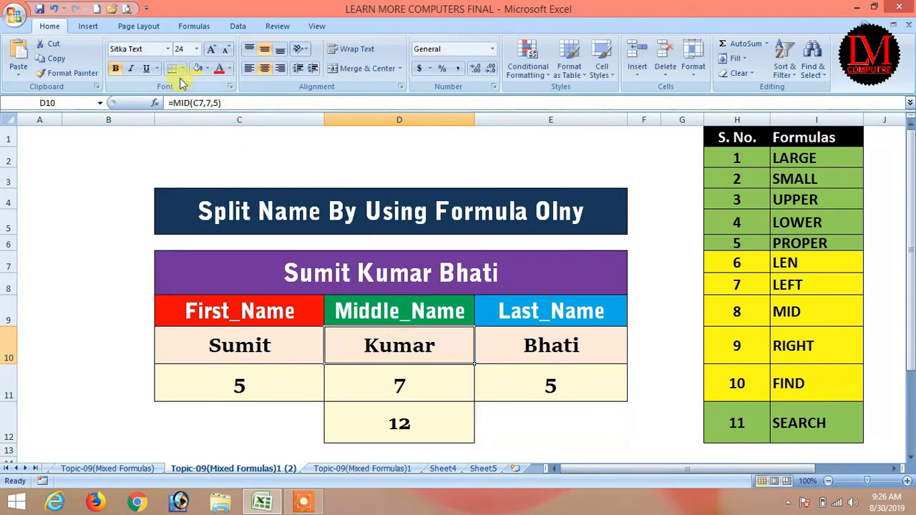
click(382, 383)
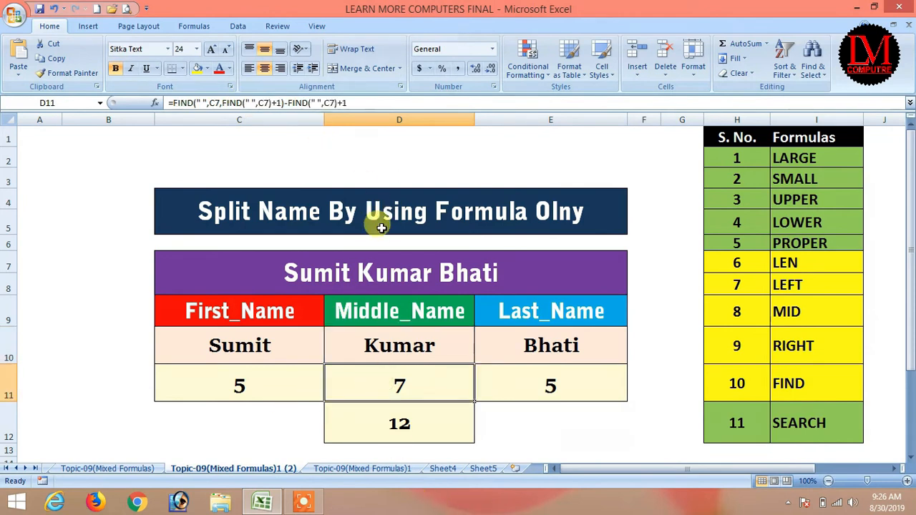
key(ctrl+z)
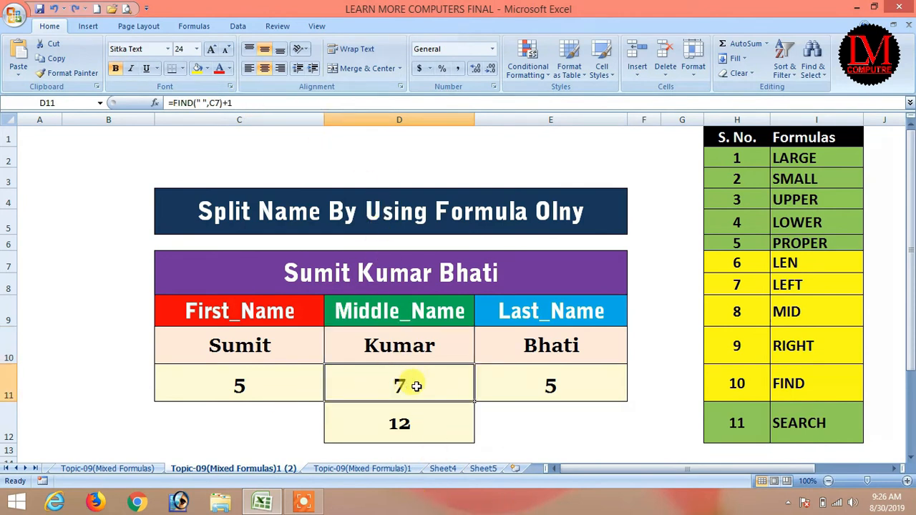
Step: Append -FIND(" ",C7)+1, copied from D11, to D12's formula so it returns 7
click(401, 422)
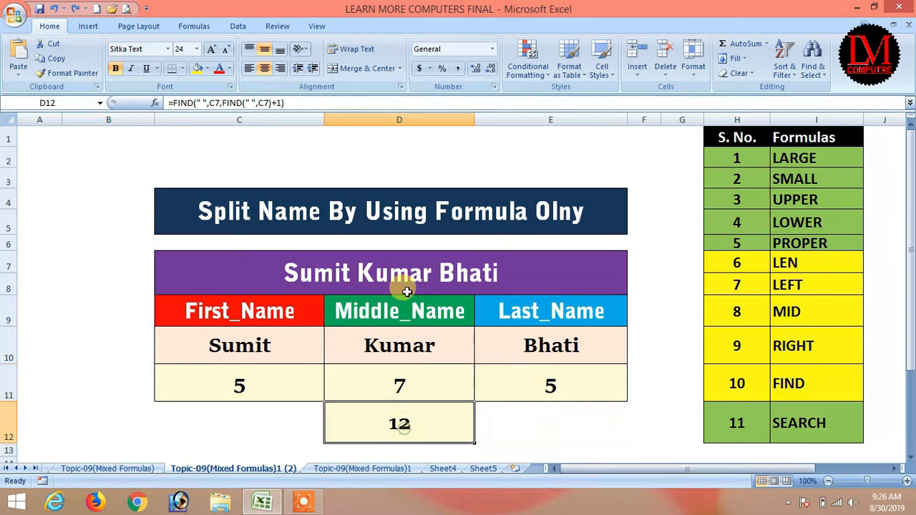
click(406, 383)
drag(260, 102, 172, 102)
key(ctrl+c)
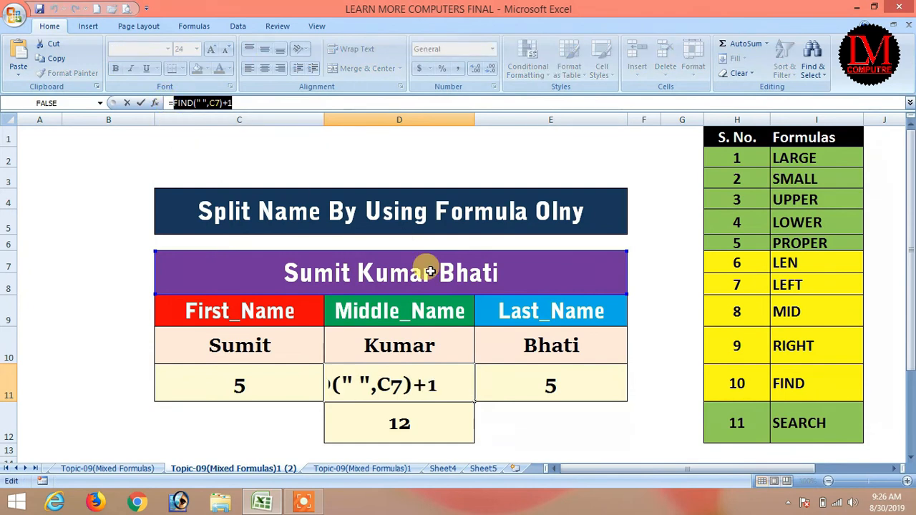
key(Return)
click(302, 102)
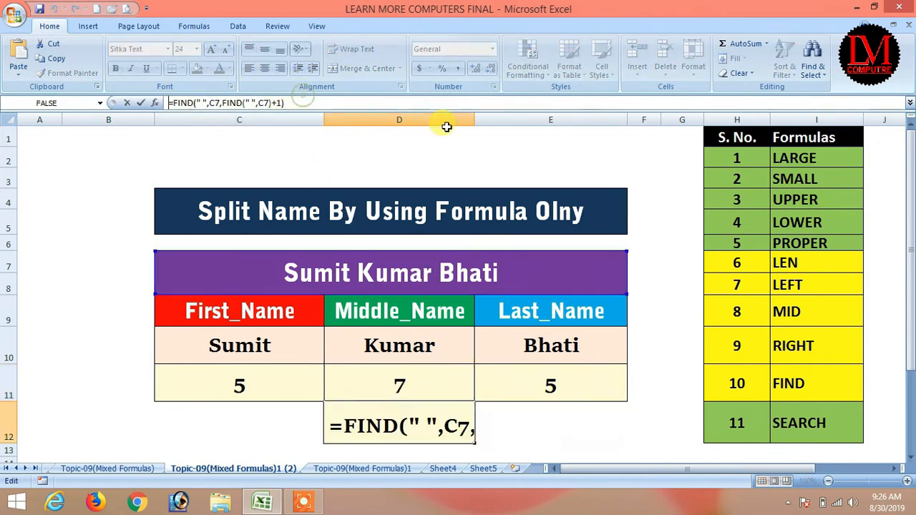
text(-)
key(ctrl+v)
key(Return)
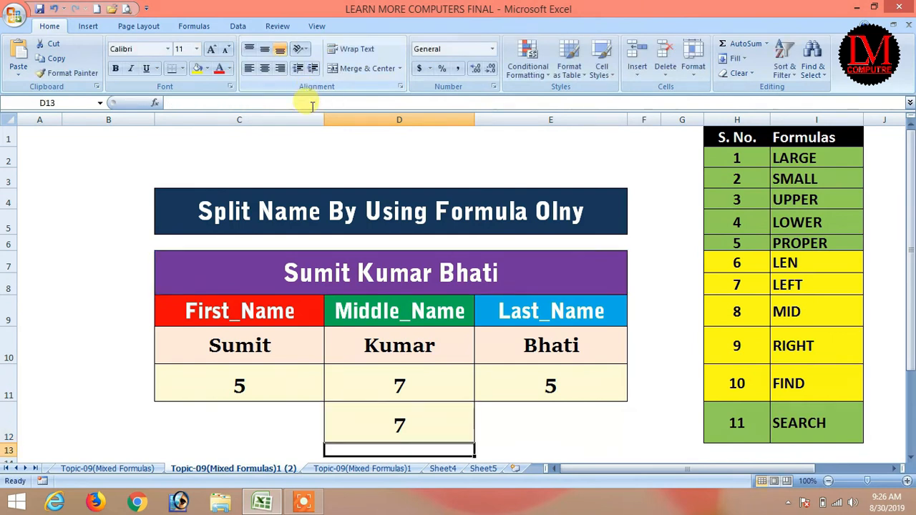
click(420, 425)
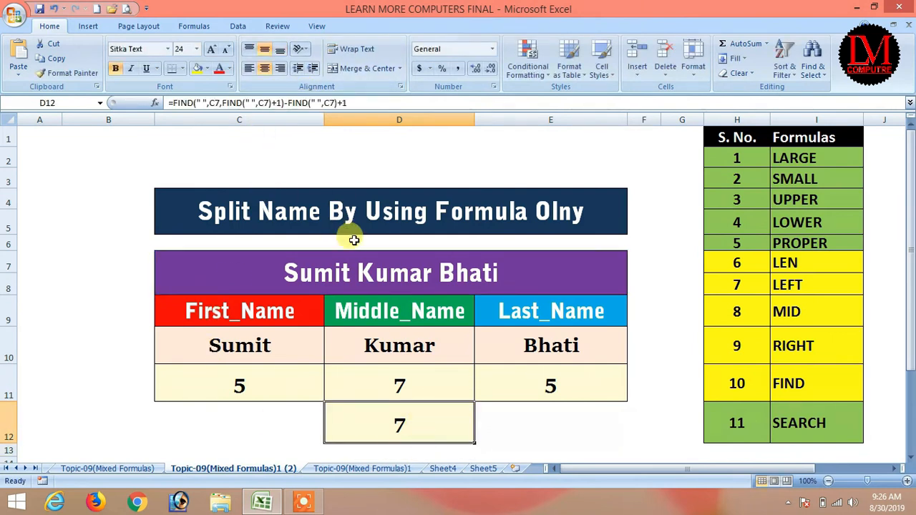
click(303, 503)
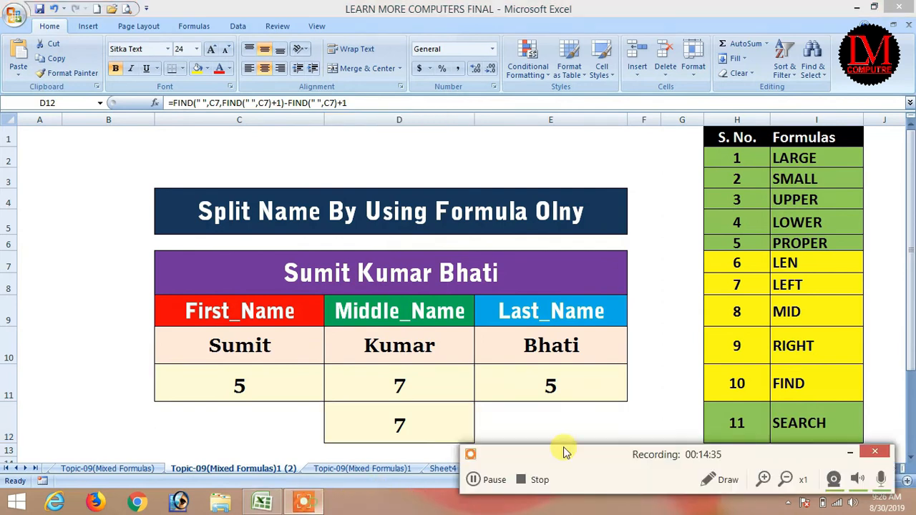
Step: Drop the trailing +1 from D12's formula so it returns the middle name's length, 5
click(489, 480)
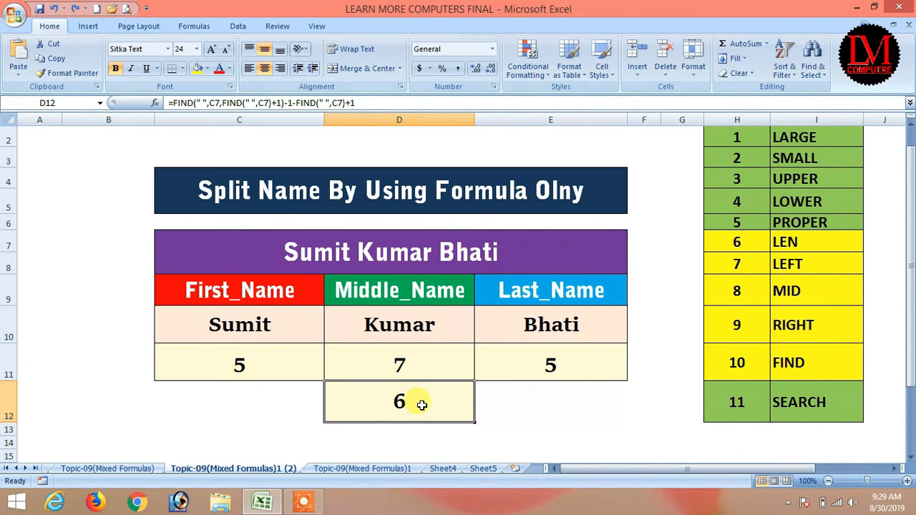
click(404, 99)
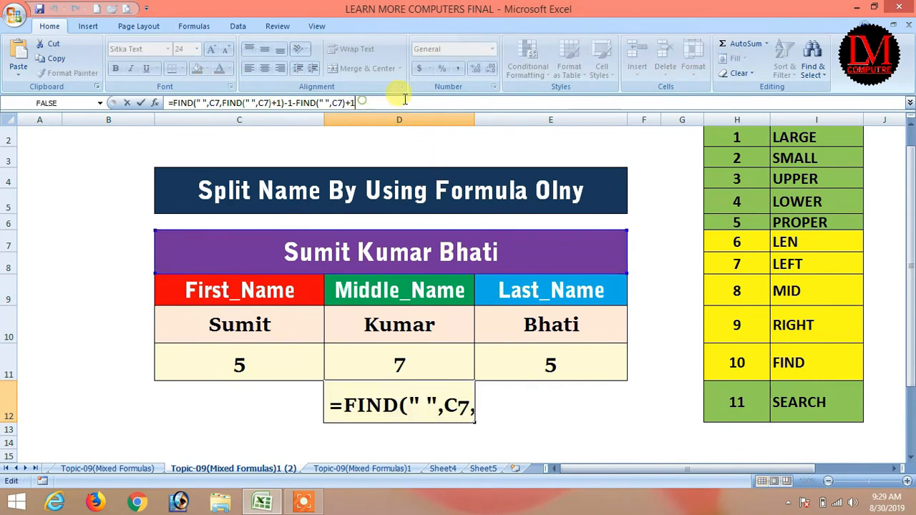
key(BackSpace)
key(Return)
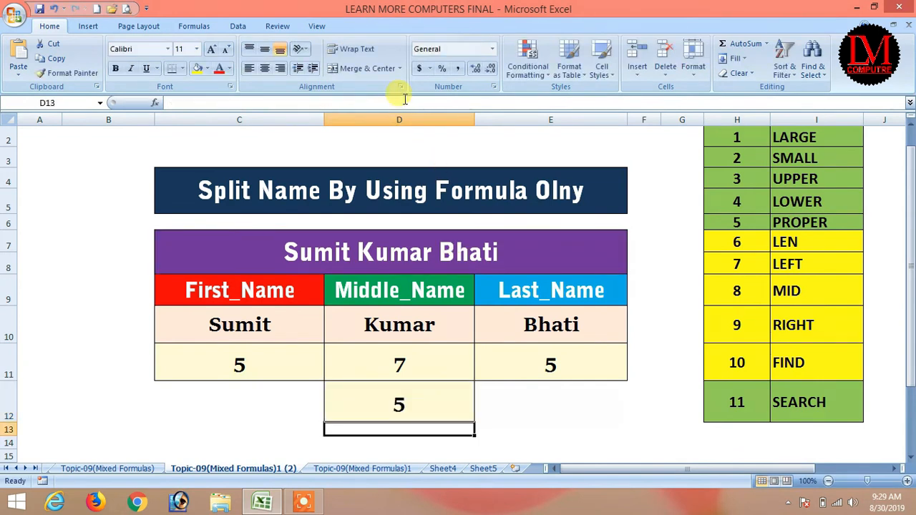
click(372, 408)
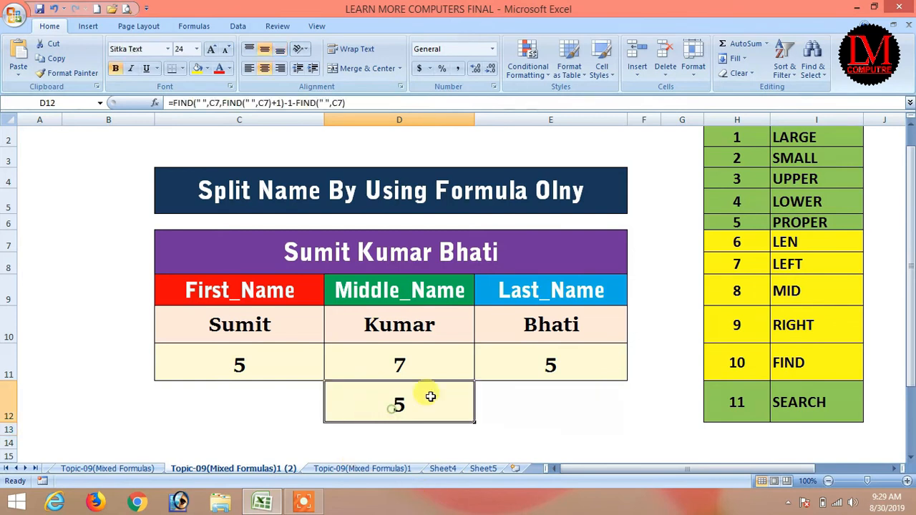
Step: Replace the fixed start 7 in D10's MID formula with FIND(" ",C7)+1 copied from D11
click(387, 334)
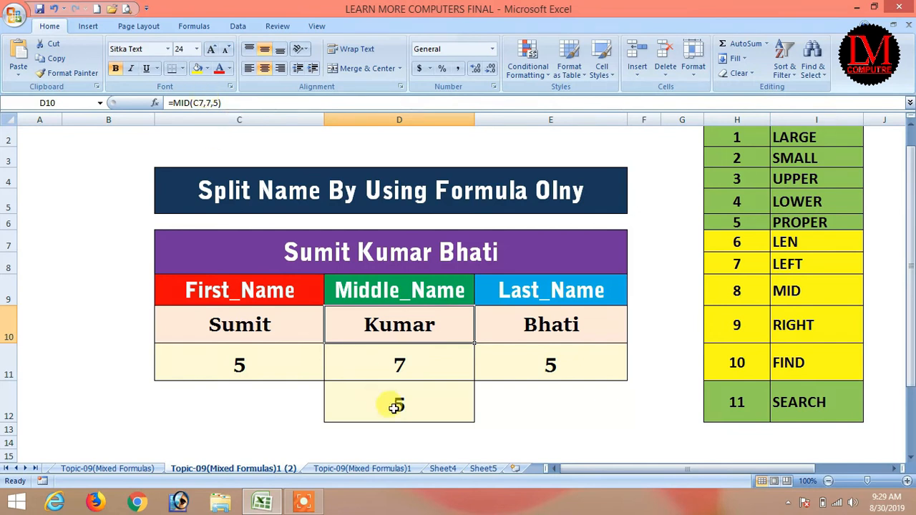
click(409, 362)
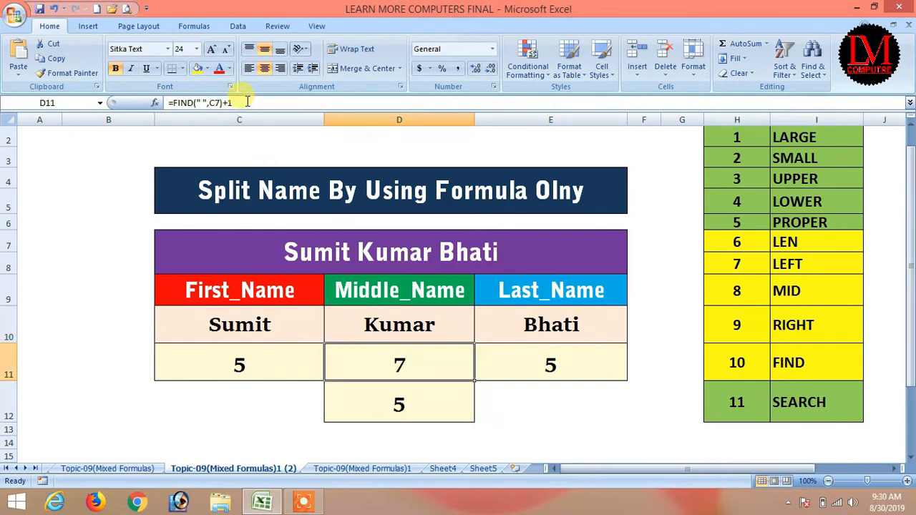
drag(231, 103, 195, 100)
click(175, 103)
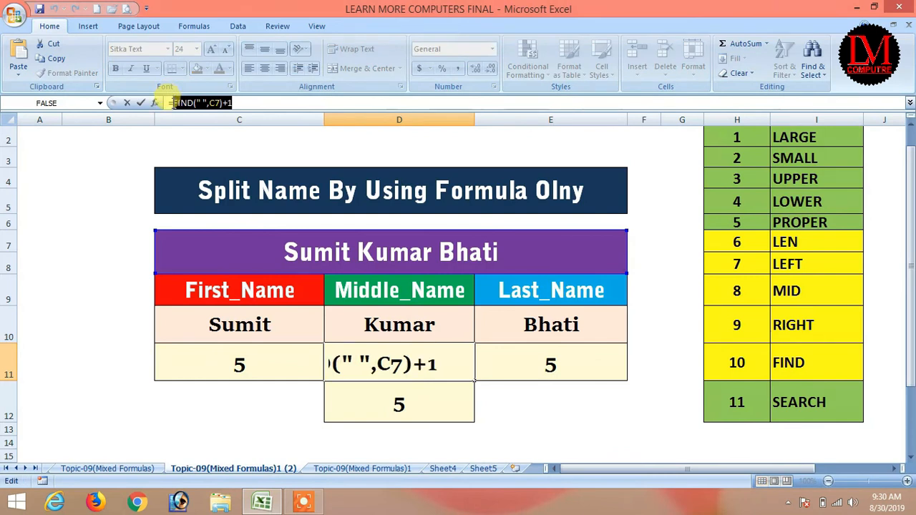
key(Return)
click(398, 323)
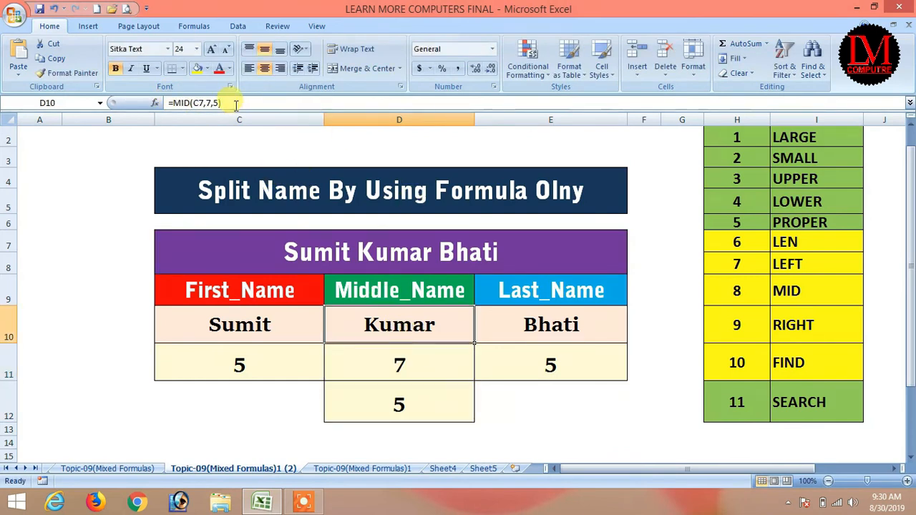
click(210, 103)
double_click(208, 103)
key(ctrl+v)
key(Return)
Step: Copy D12's whole middle-name length formula
click(434, 409)
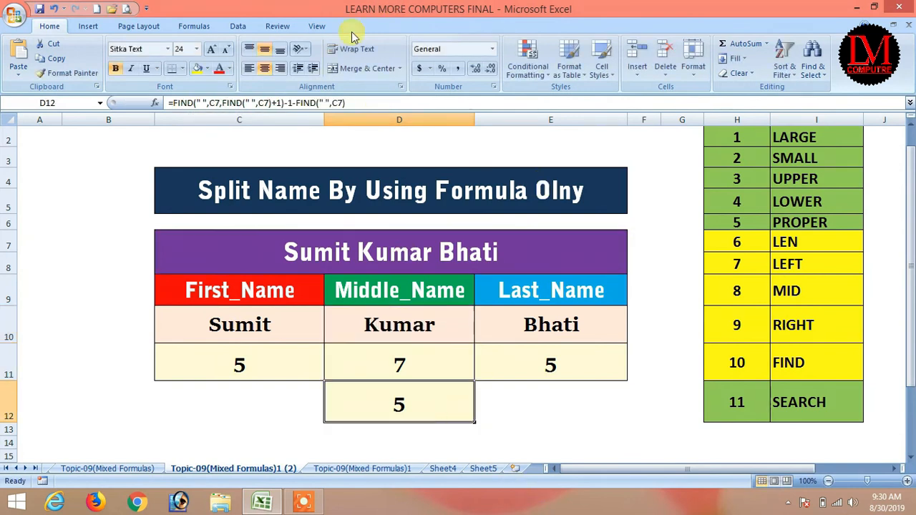
drag(345, 103, 178, 106)
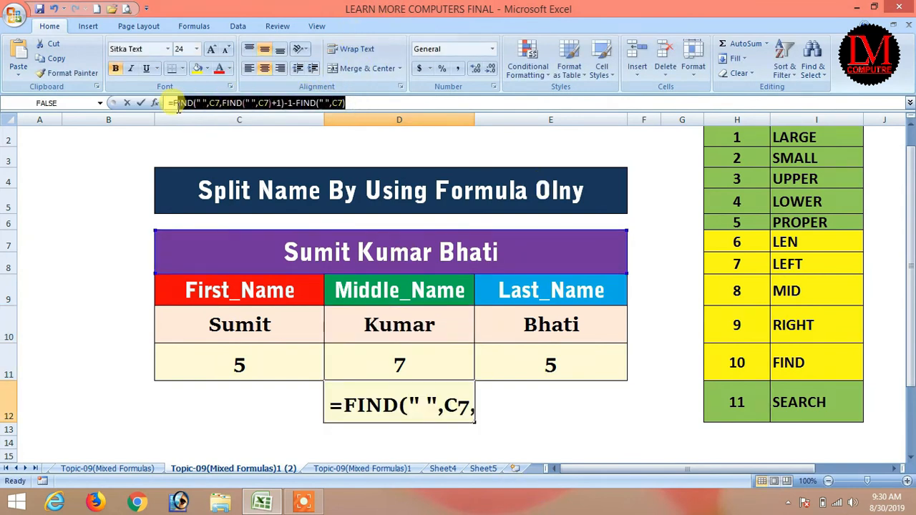
key(Return)
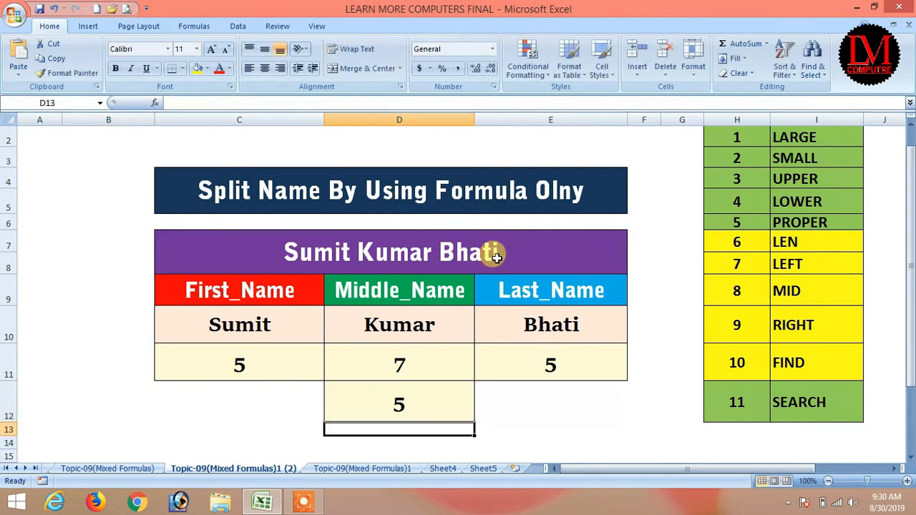
Step: Replace the fixed length 5 in D10's MID formula with the copied length formula
click(422, 326)
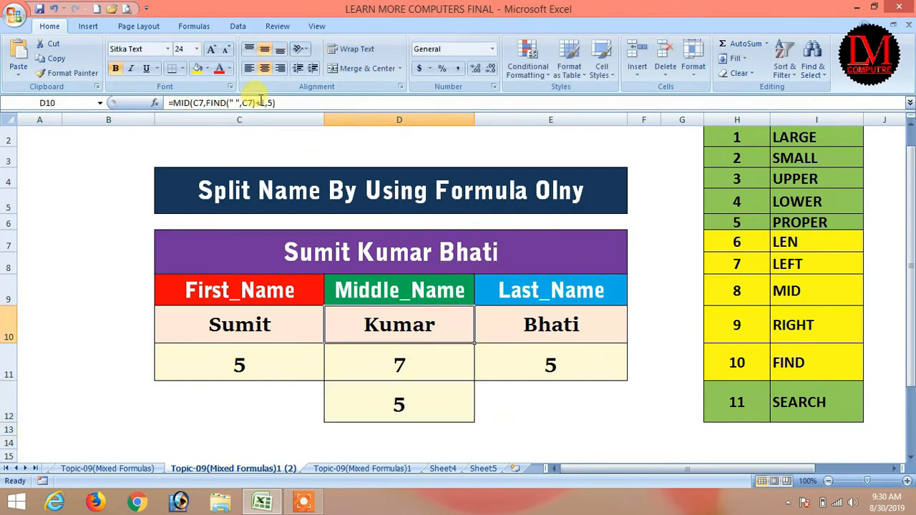
click(296, 103)
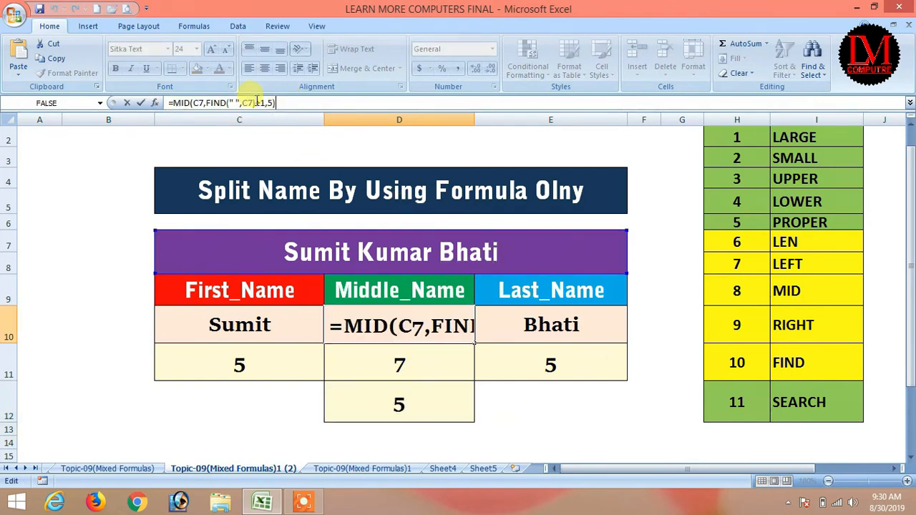
click(271, 102)
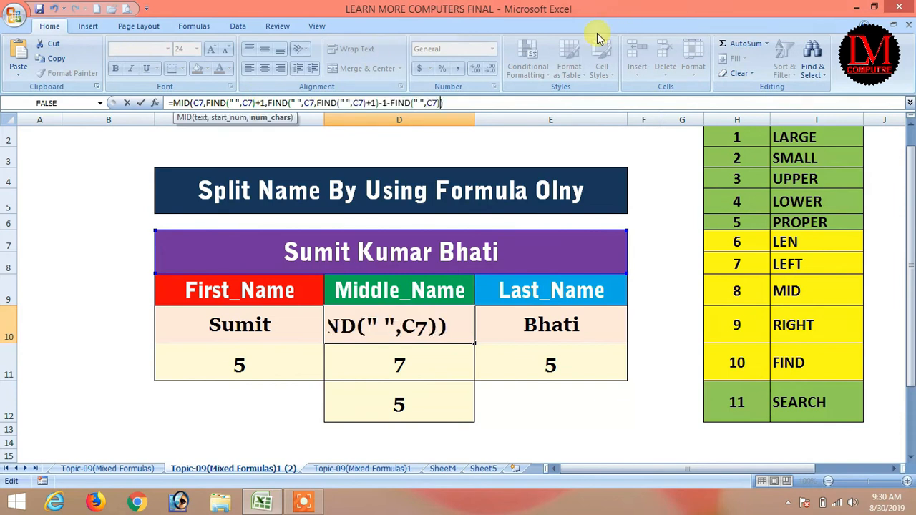
key(Return)
click(317, 243)
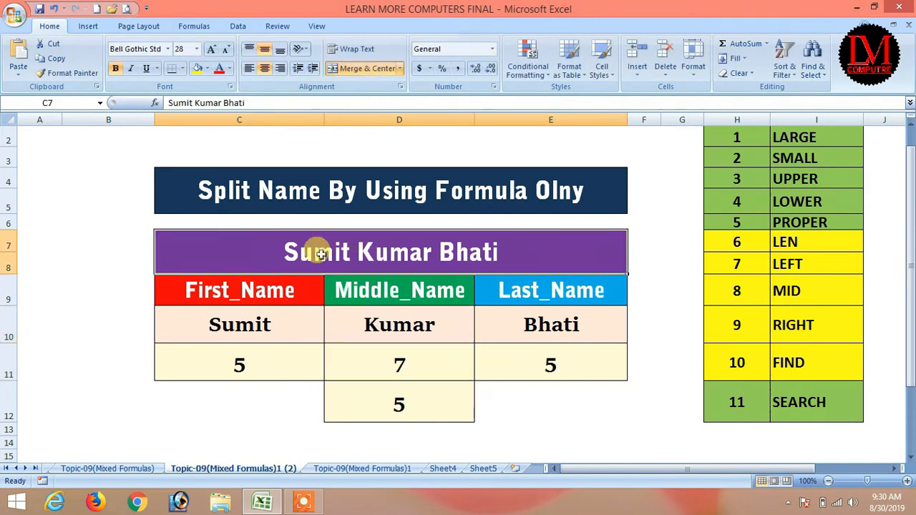
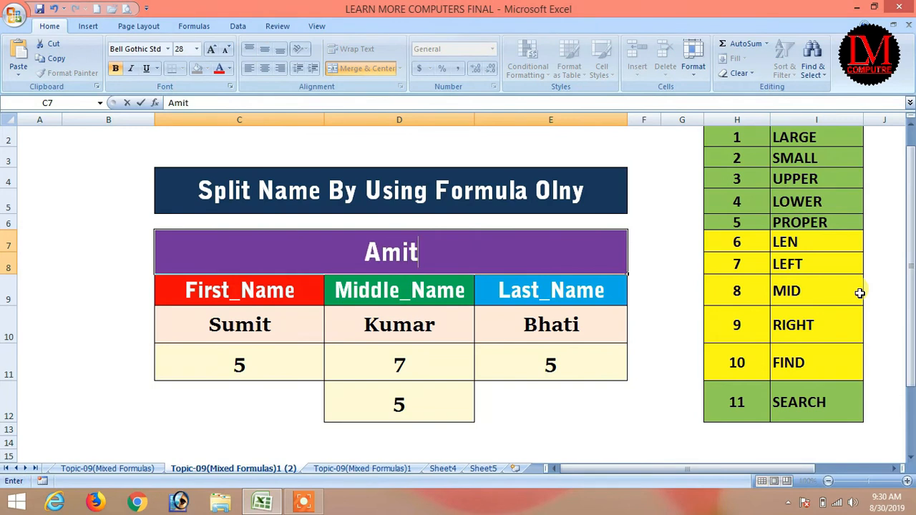
Step: Enter two different sample full names in C7 to test the split-name formulas
key(Return)
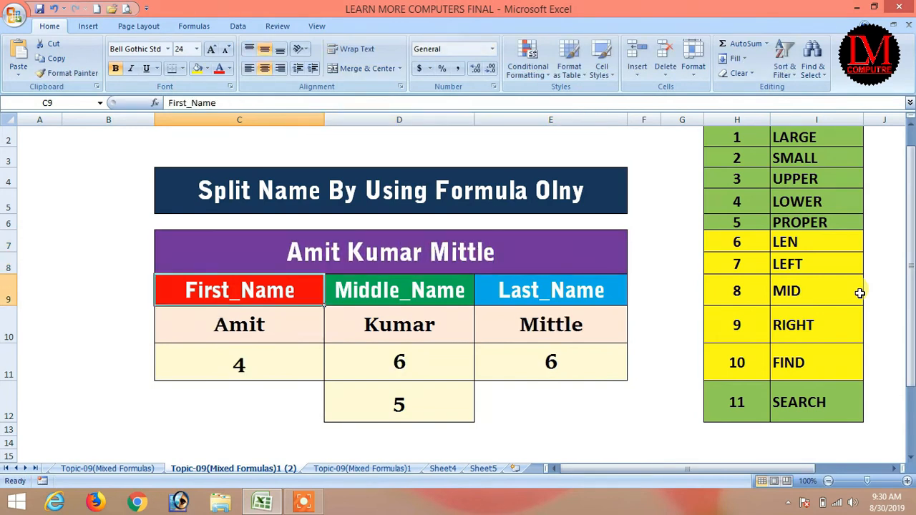
key(Up)
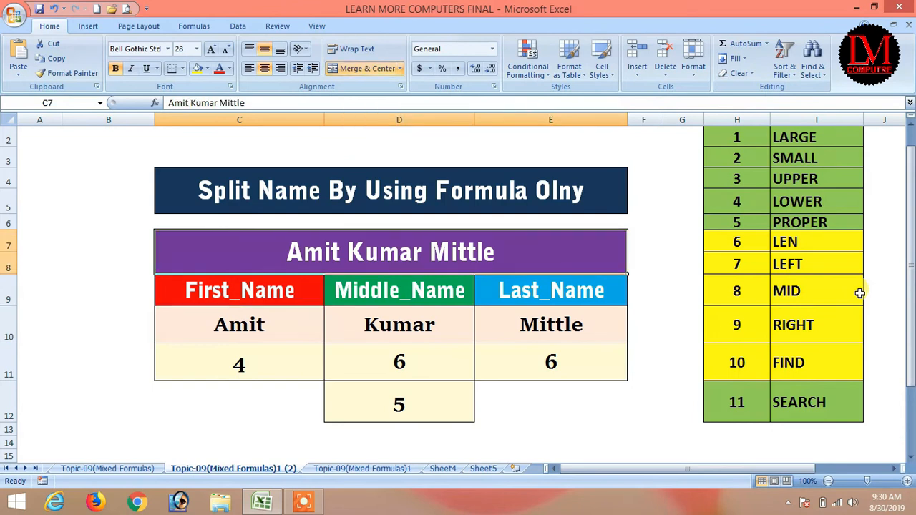
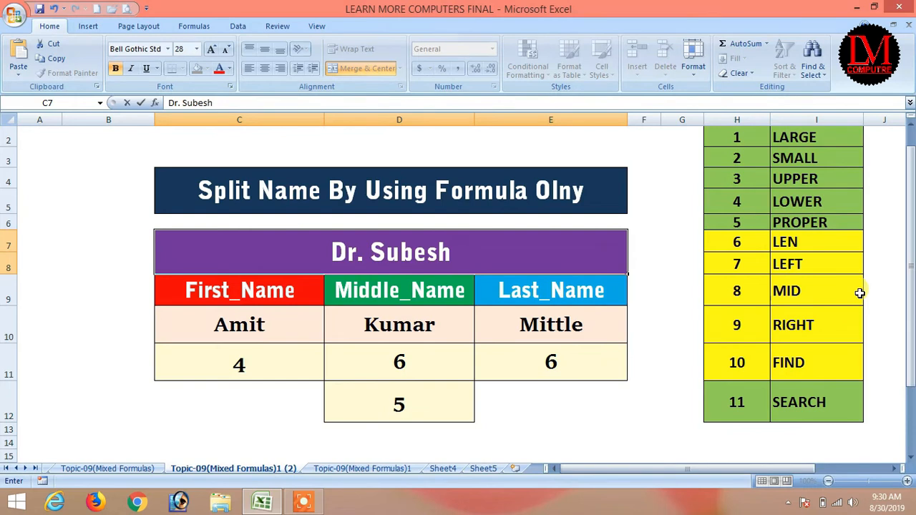
key(Return)
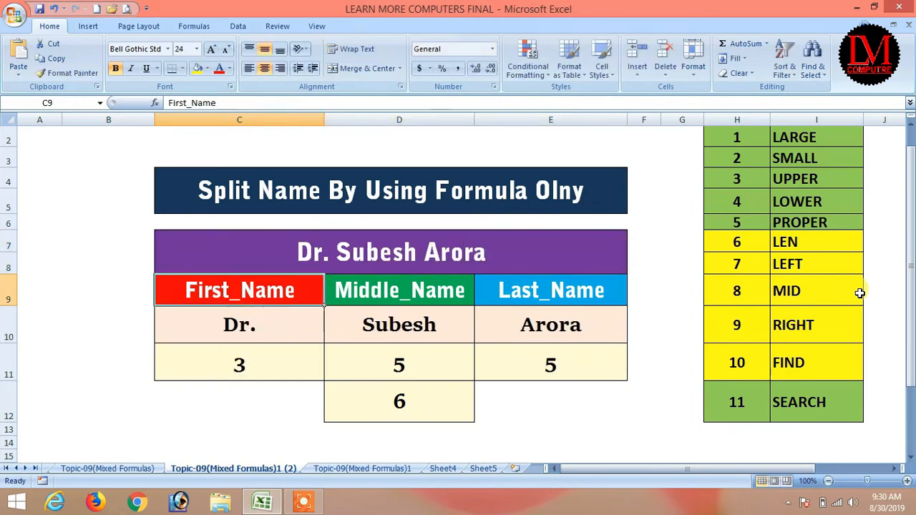
Step: Step through the split-name formulas, then switch to the Topic-09(Mixed Formulas)1 sheet
key(Down)
key(Down)
key(Up)
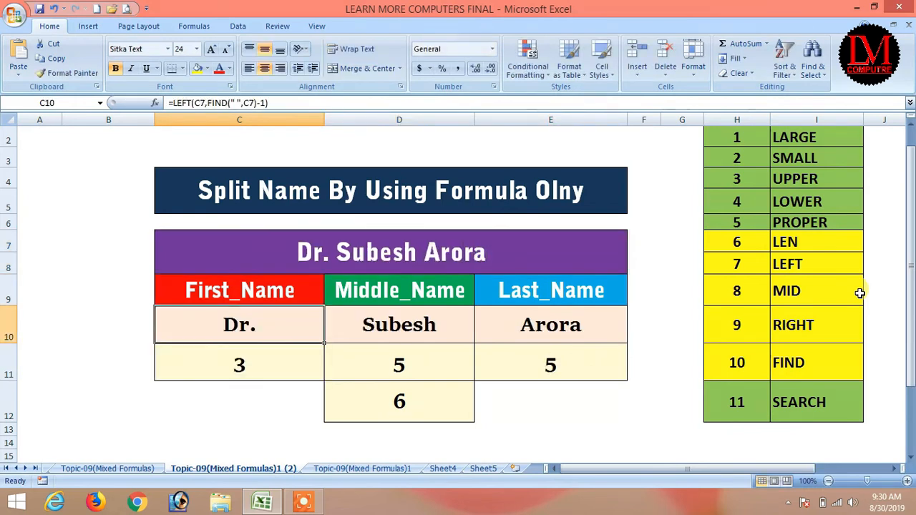
key(Right)
key(Right)
key(Left)
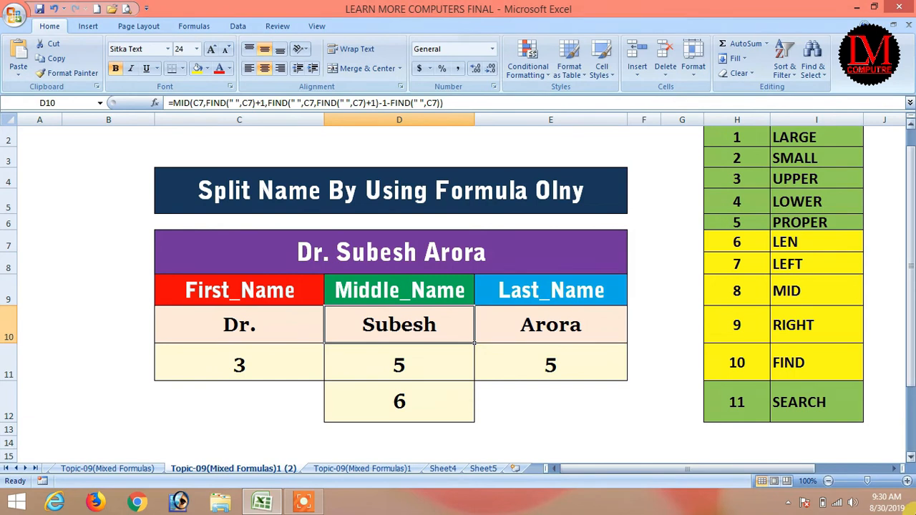
click(345, 473)
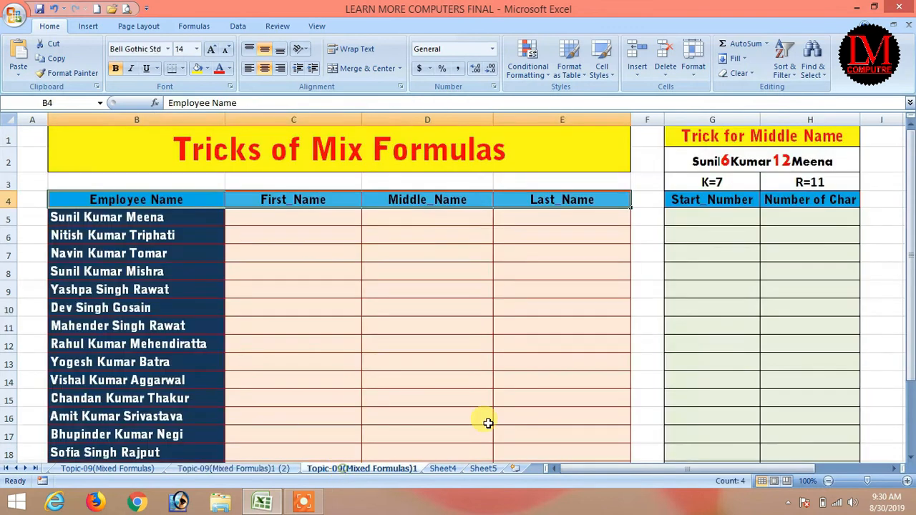
Step: Enter =LEFT(B5,5) in C5 for the first name, fixing the stray parenthesis
click(301, 215)
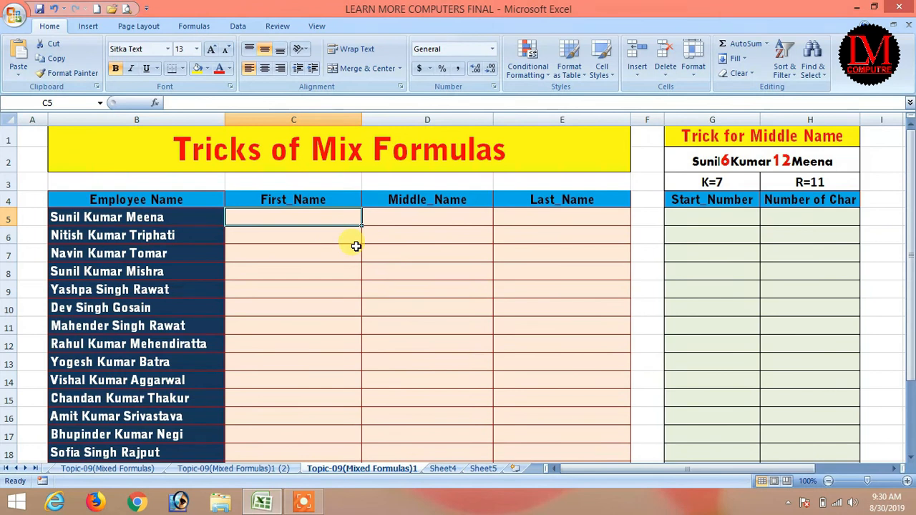
text(=left))
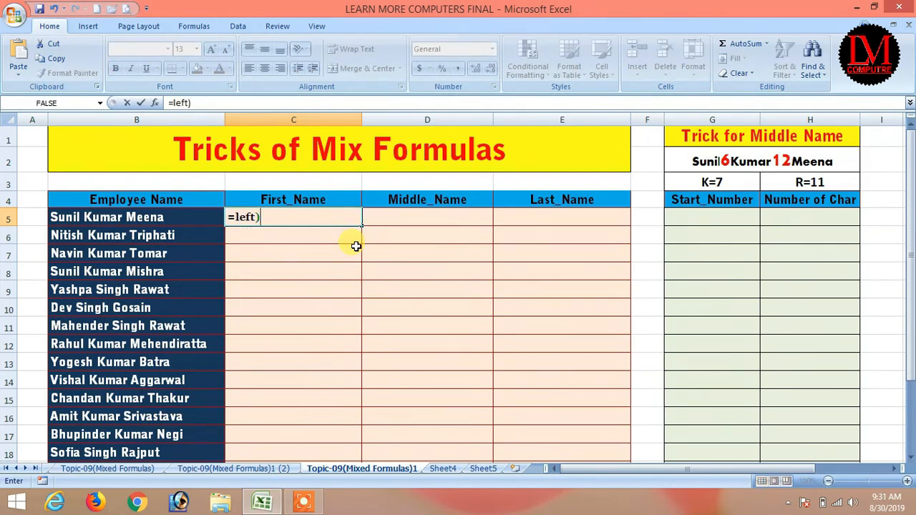
key(Return)
key(Return)
key(End)
key(BackSpace)
text(()
key(Left)
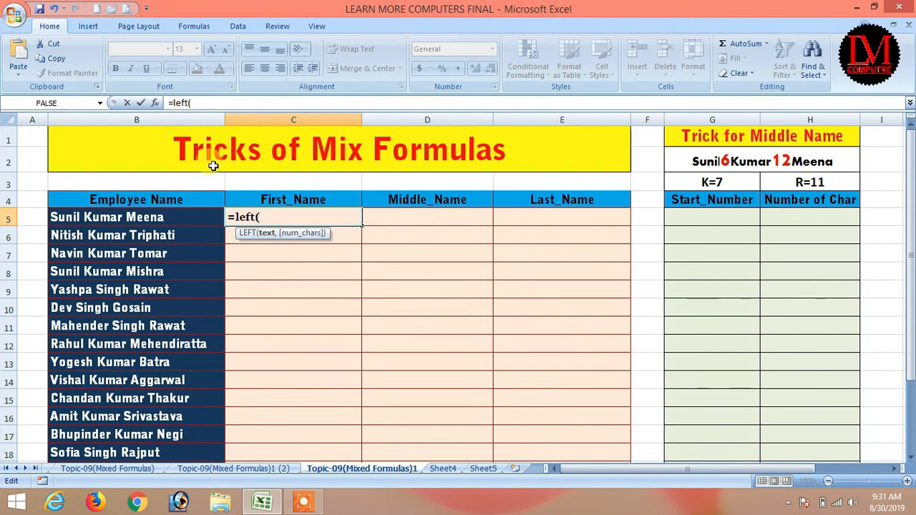
click(162, 217)
text(,)
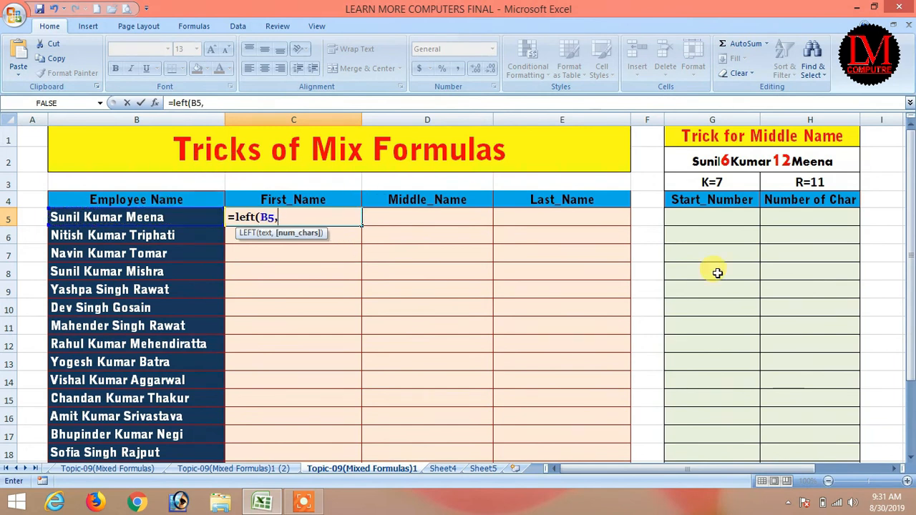
text(5))
key(Return)
Step: Enter =MID(B5,7,5) in D5 for the middle name
key(Up)
key(Right)
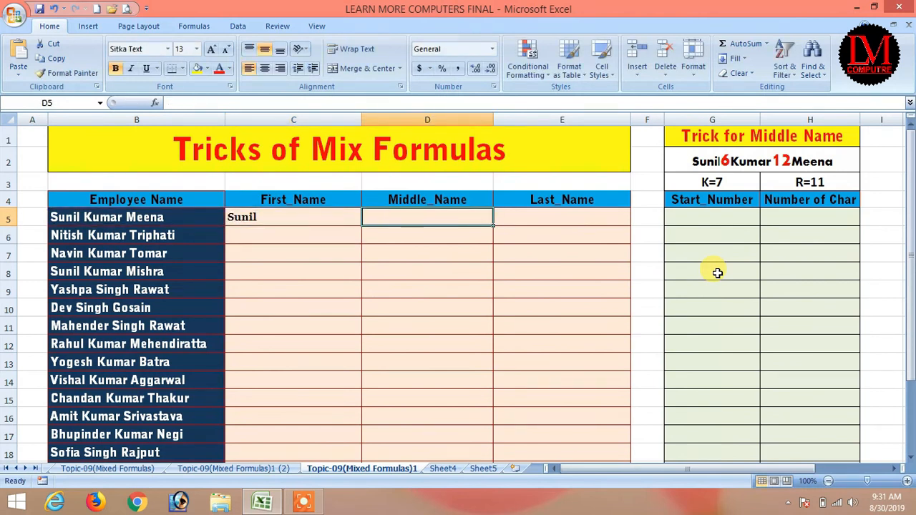
text(=mid()
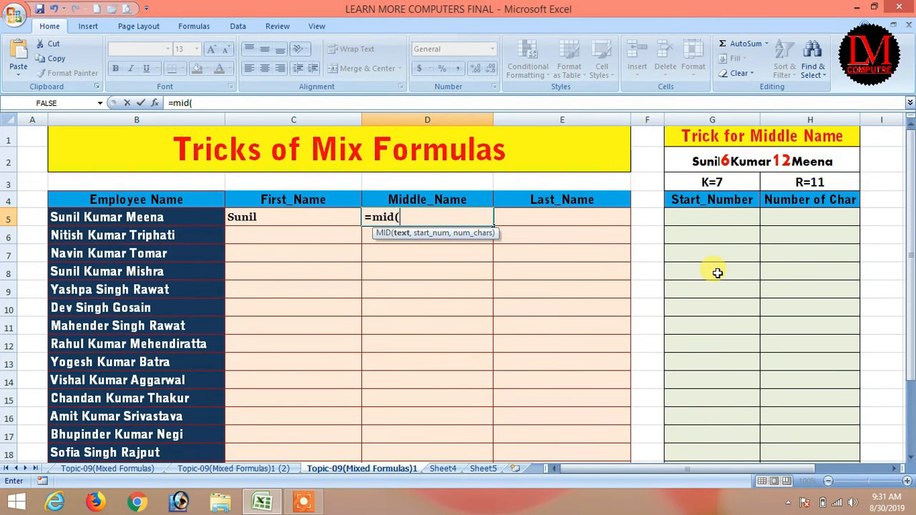
key(Left)
key(Left)
text(,)
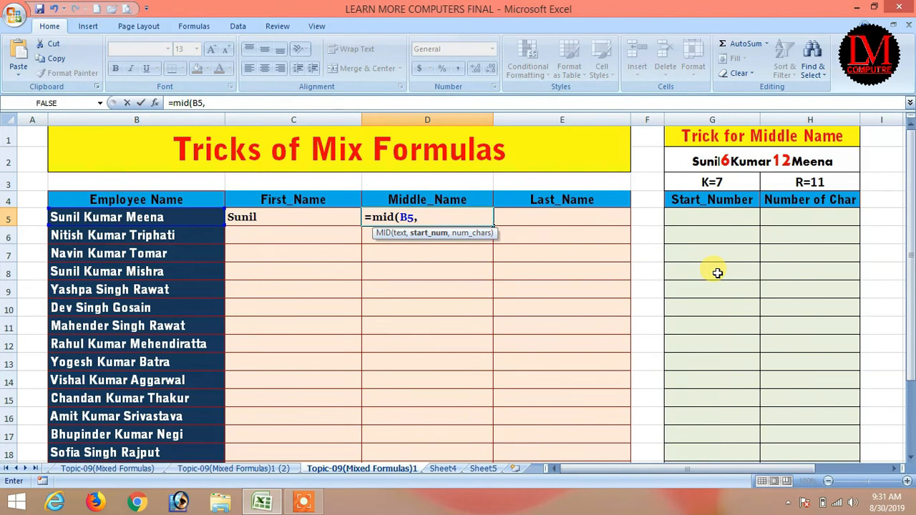
text(7,)
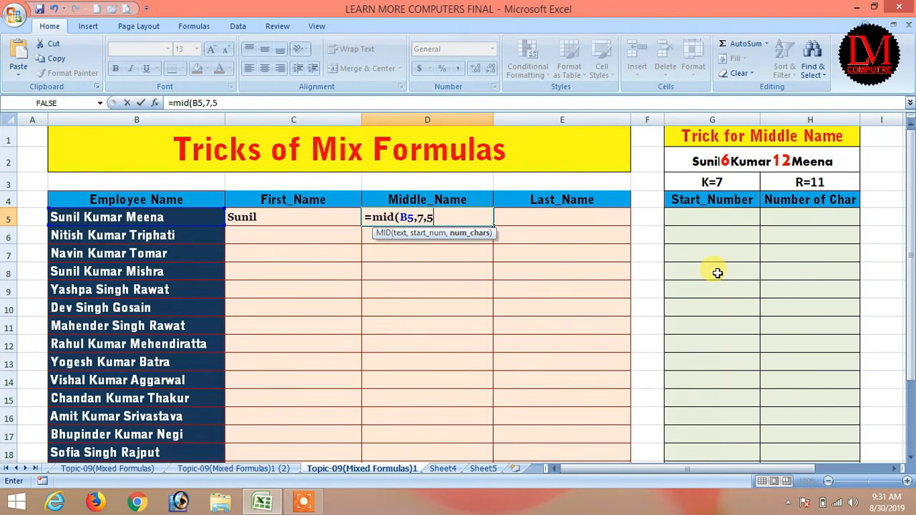
text(5))
key(Return)
Step: Enter =RIGHT(B5,5) in E5 for the last name, correcting the #NAME? error
key(Up)
key(Right)
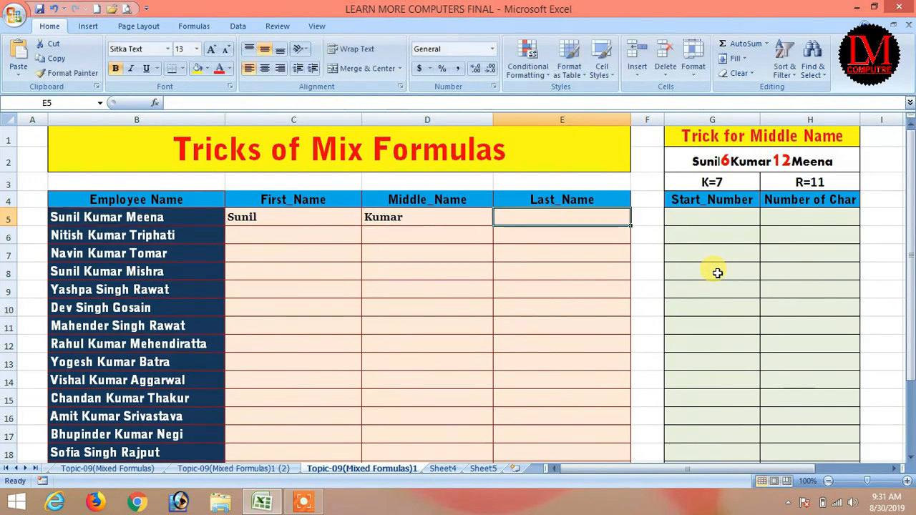
text(=)
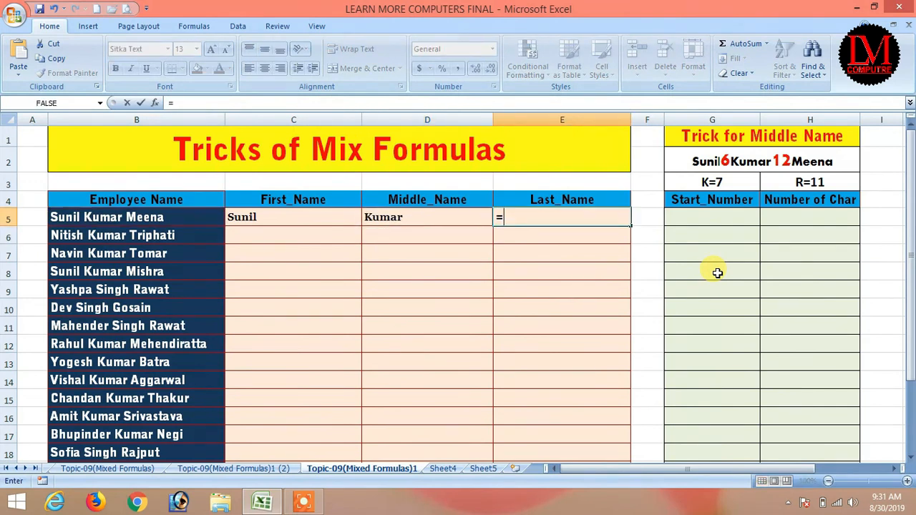
text(right()
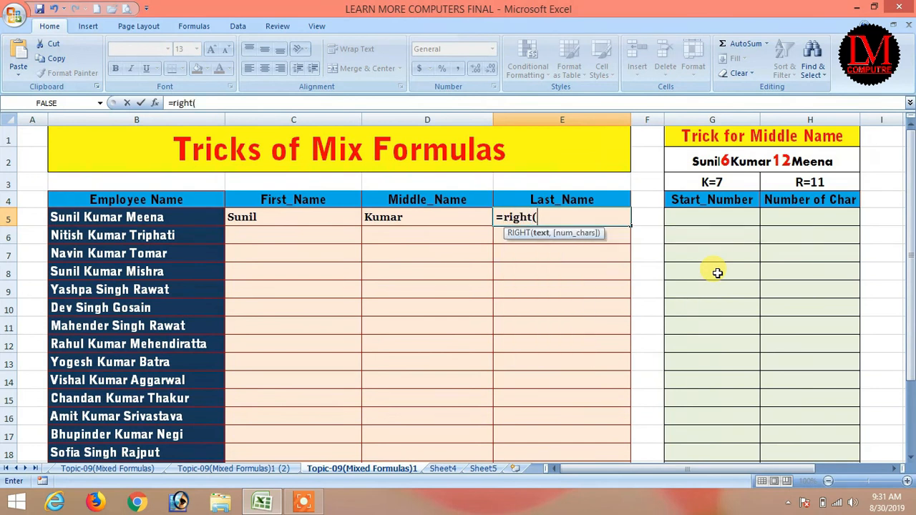
key(Left)
key(Left)
key(Left)
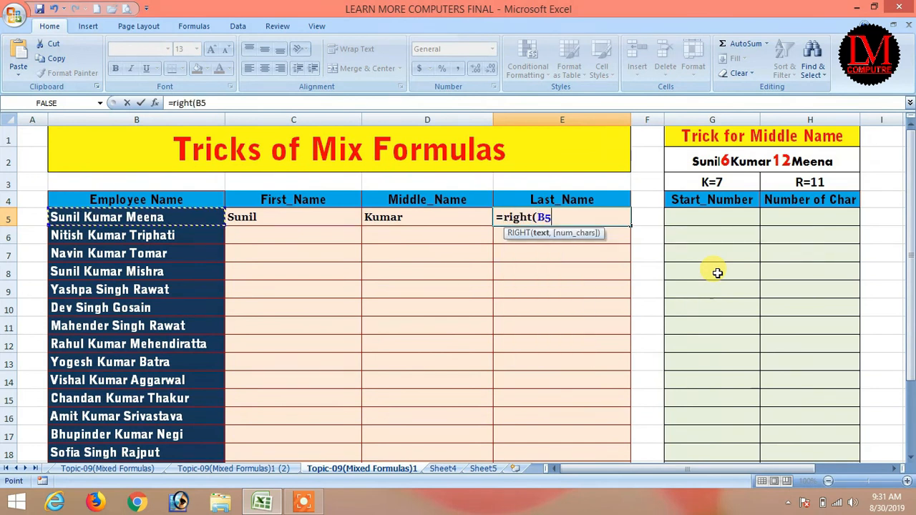
text(,)
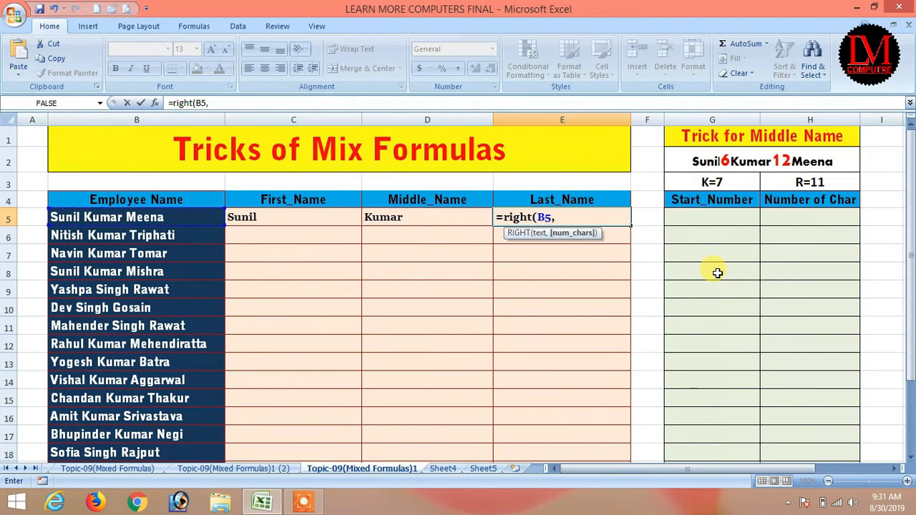
text(m))
key(ctrl+Return)
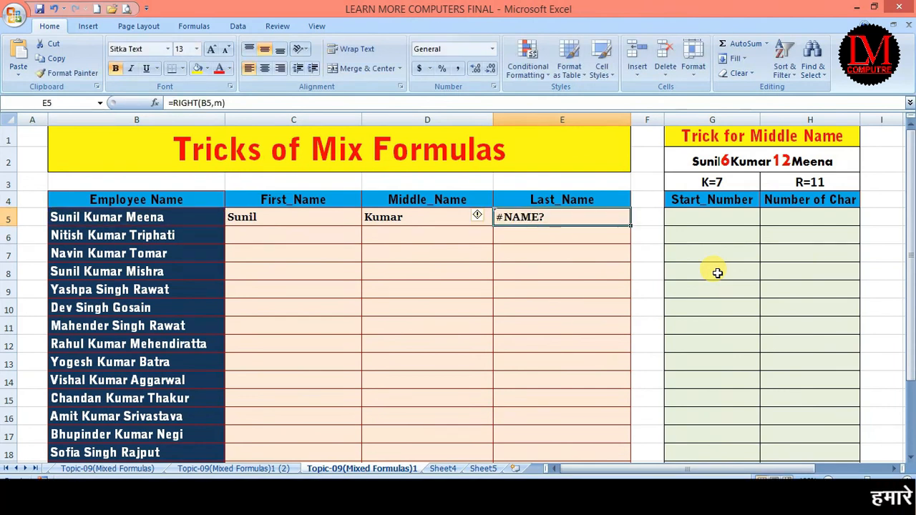
key(F2)
text(5)
key(Return)
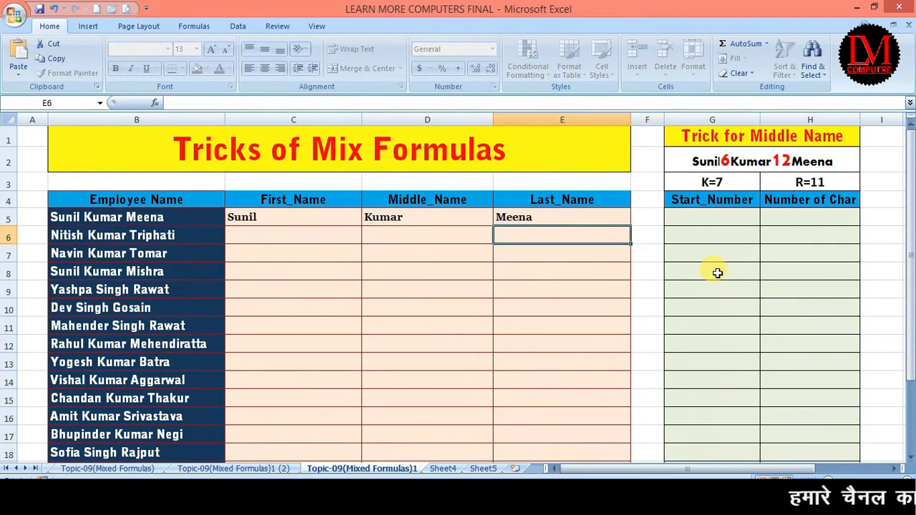
Step: Fill the C5:E5 formulas down to row 15, then clear the incorrect results in rows 6–15
click(321, 218)
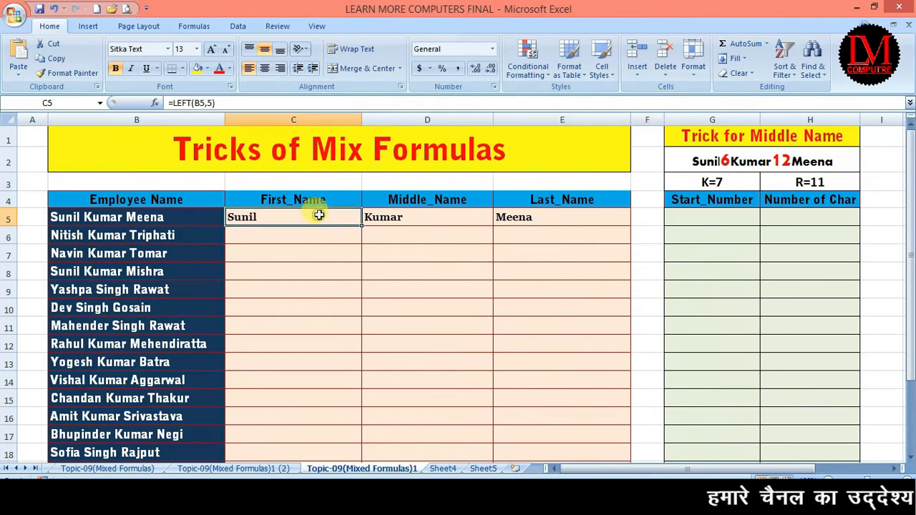
drag(363, 224, 365, 400)
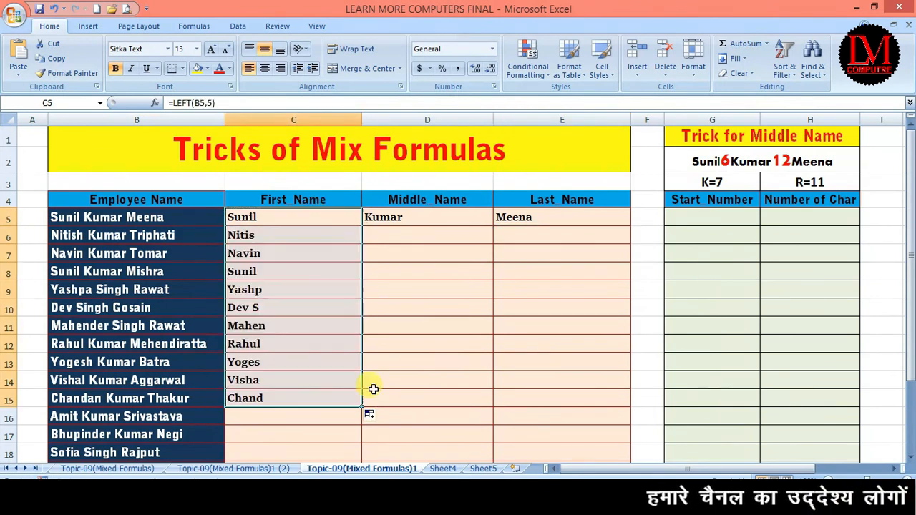
click(417, 215)
drag(494, 224, 494, 402)
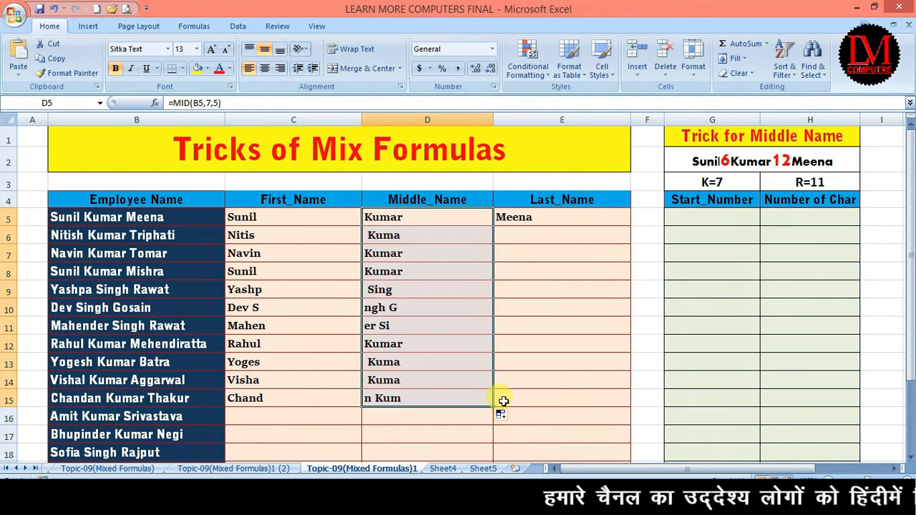
click(528, 219)
drag(628, 223, 630, 403)
click(570, 303)
drag(265, 233, 534, 394)
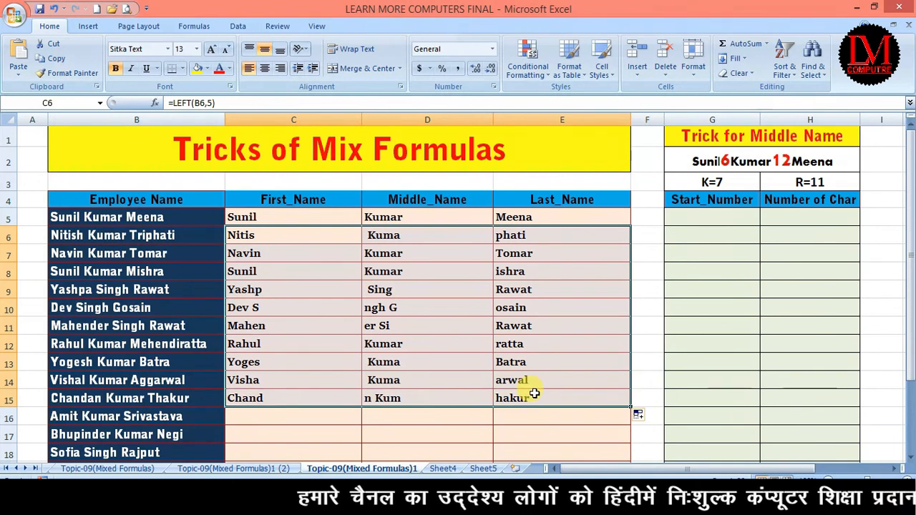
key(Delete)
click(339, 293)
Step: Change C5 to =LEFT(B5,FIND(" ",B5)-1) and fill it down to row 23
click(272, 216)
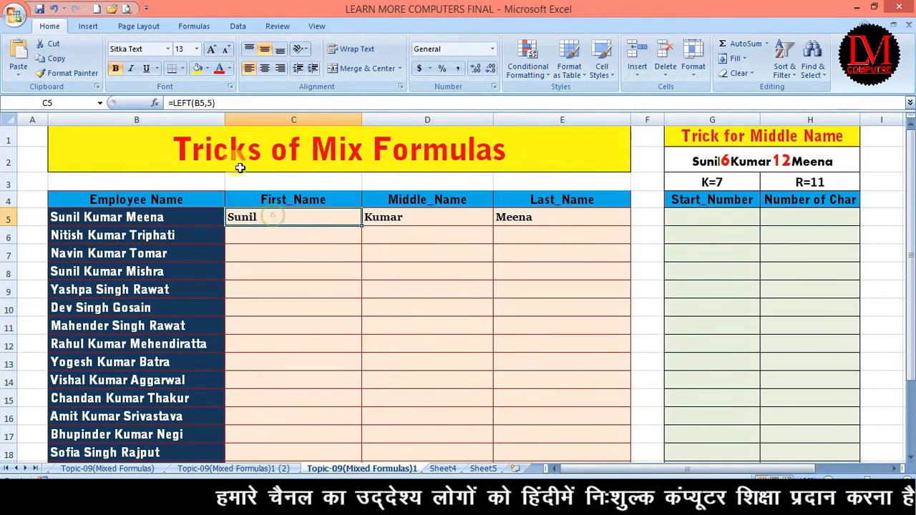
click(210, 101)
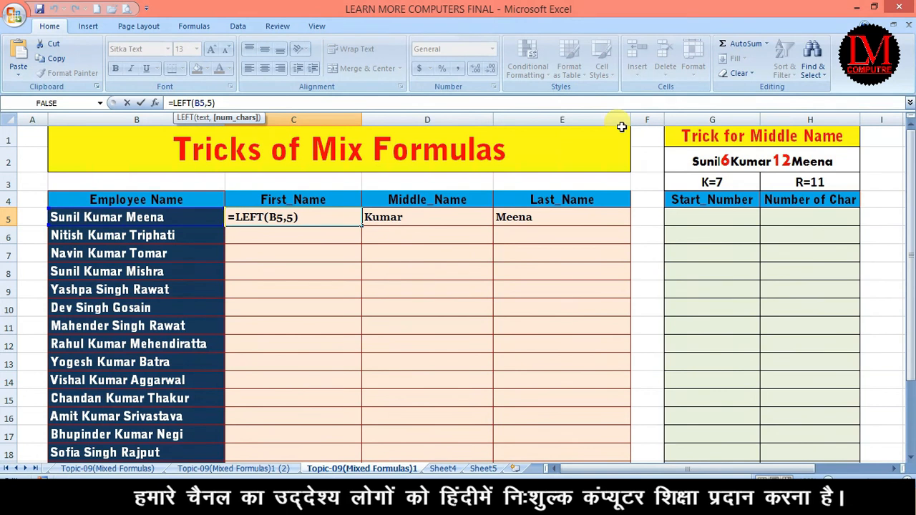
key(shift+Right)
text(find)
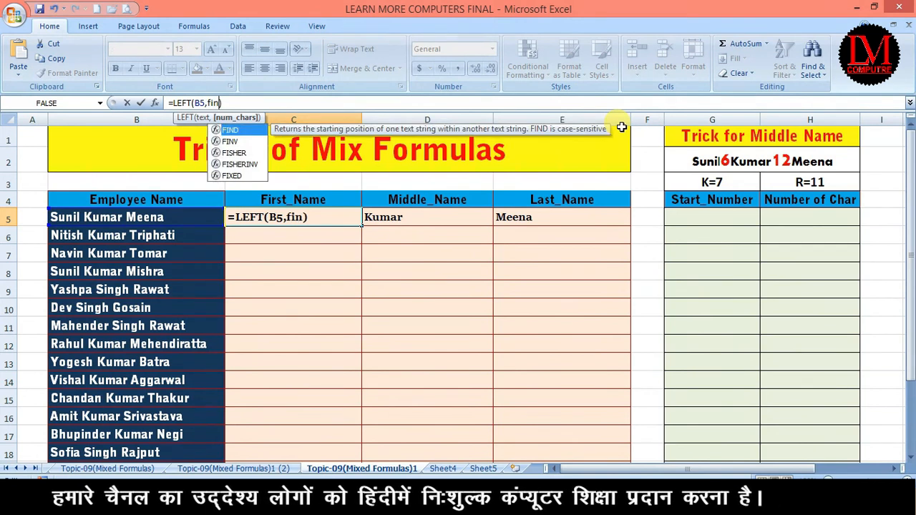
key(Tab)
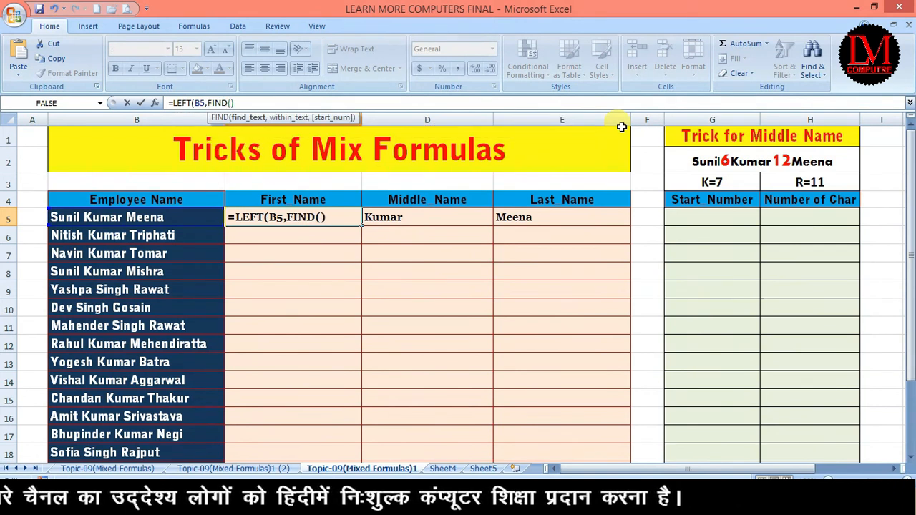
text(" ",)
click(162, 215)
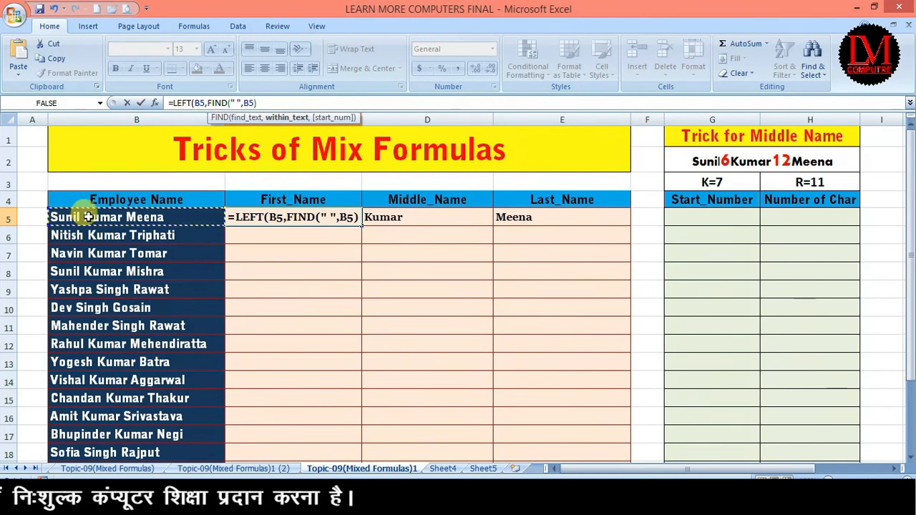
click(263, 102)
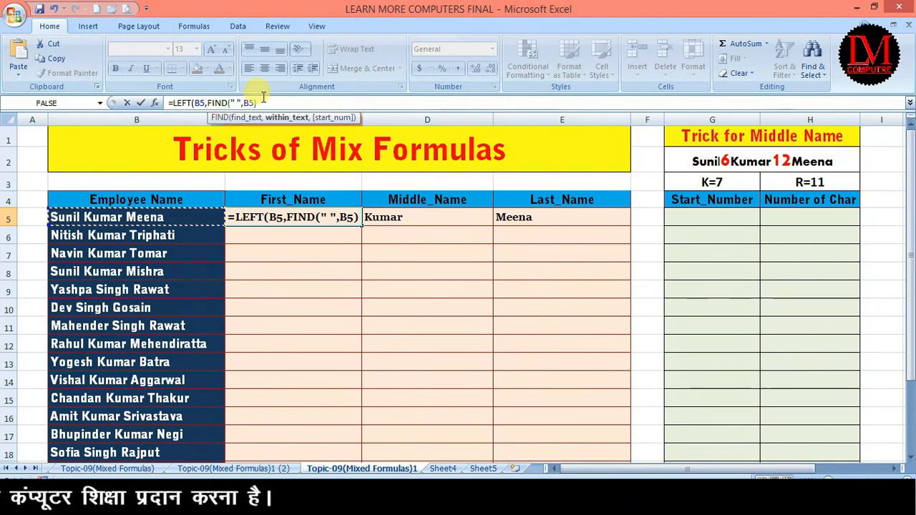
text(-1)
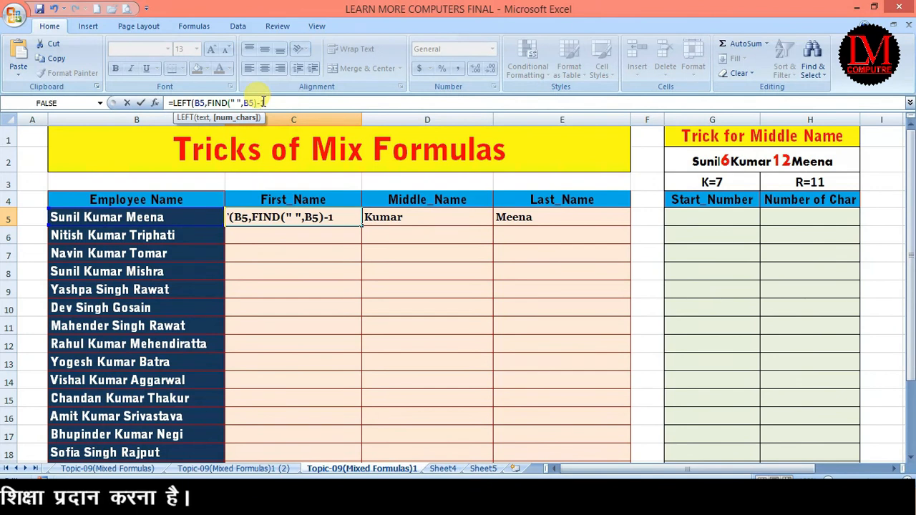
key(Return)
key(Return)
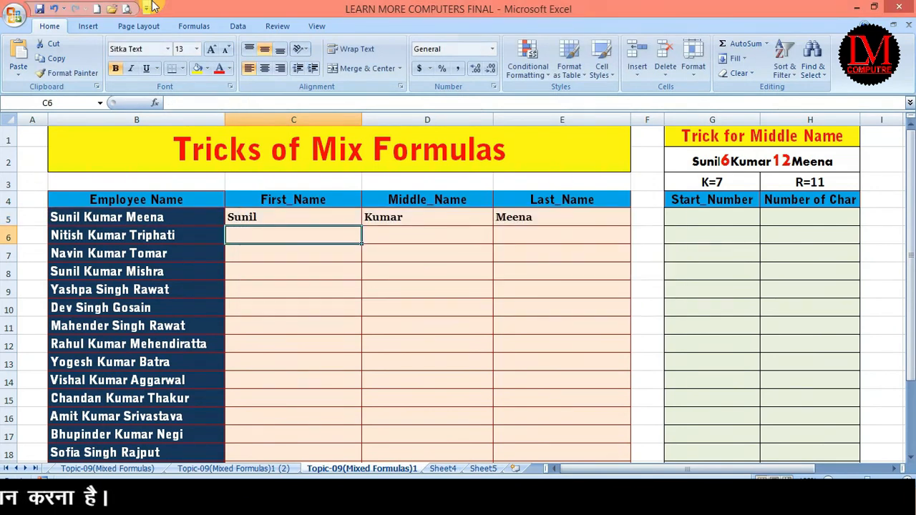
click(272, 218)
drag(362, 224, 355, 428)
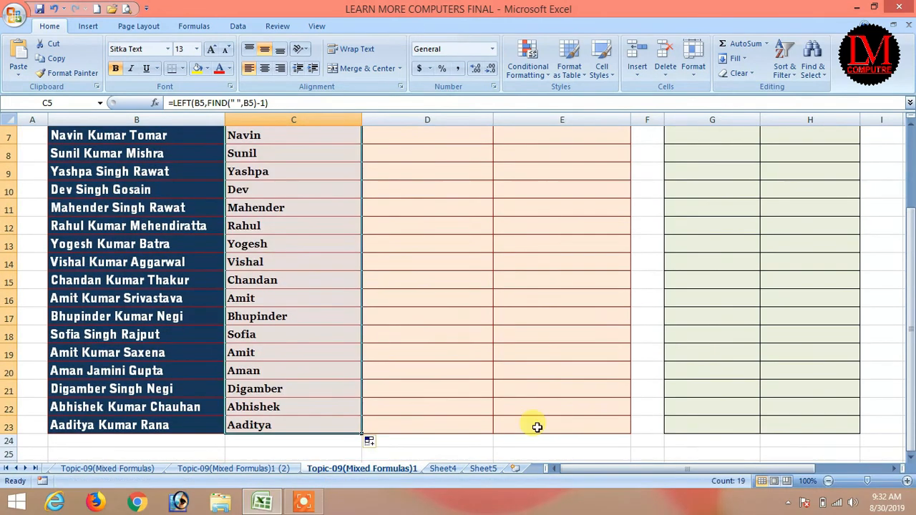
scroll(356, 427, up, 2)
Step: Review D5's MID formula and its fixed start number 7, leaving it unchanged
click(402, 215)
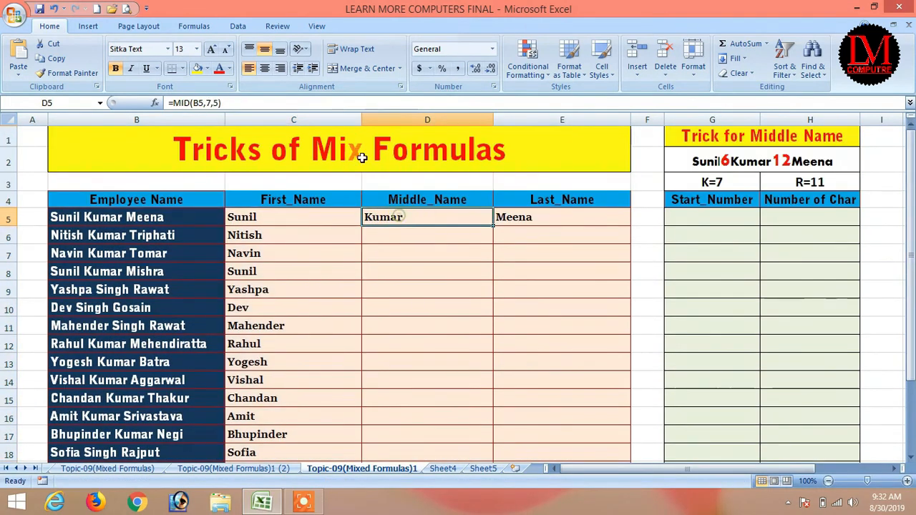
click(213, 103)
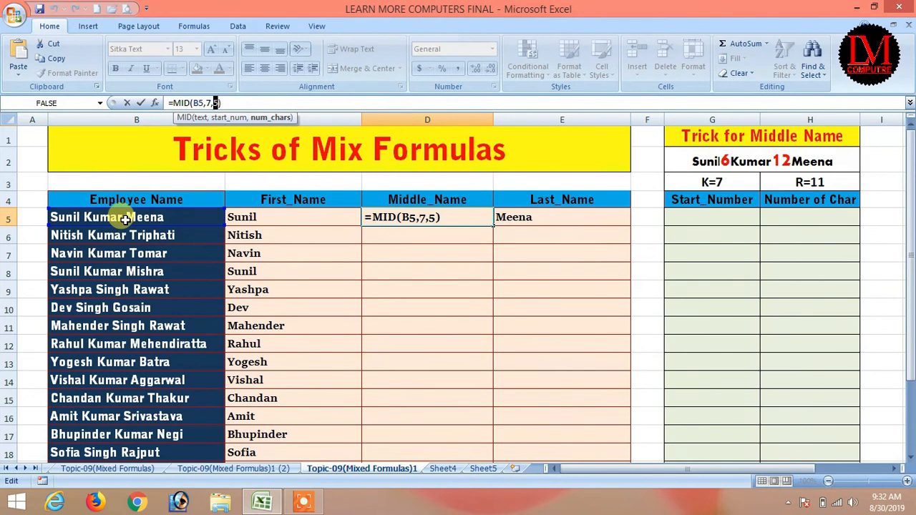
key(Return)
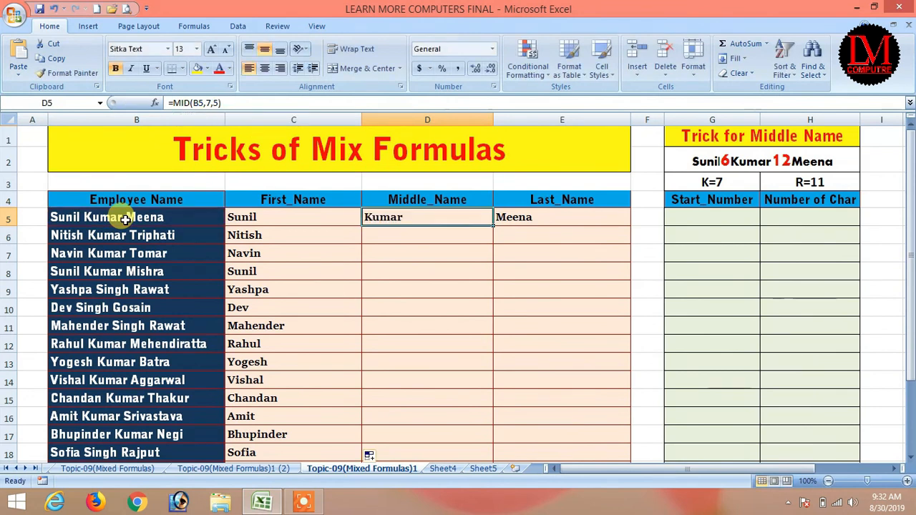
click(698, 218)
click(420, 218)
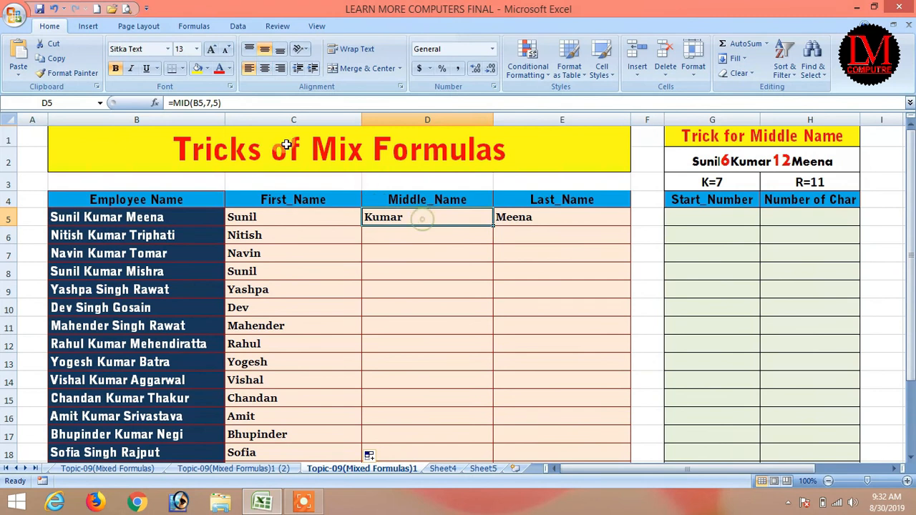
click(213, 107)
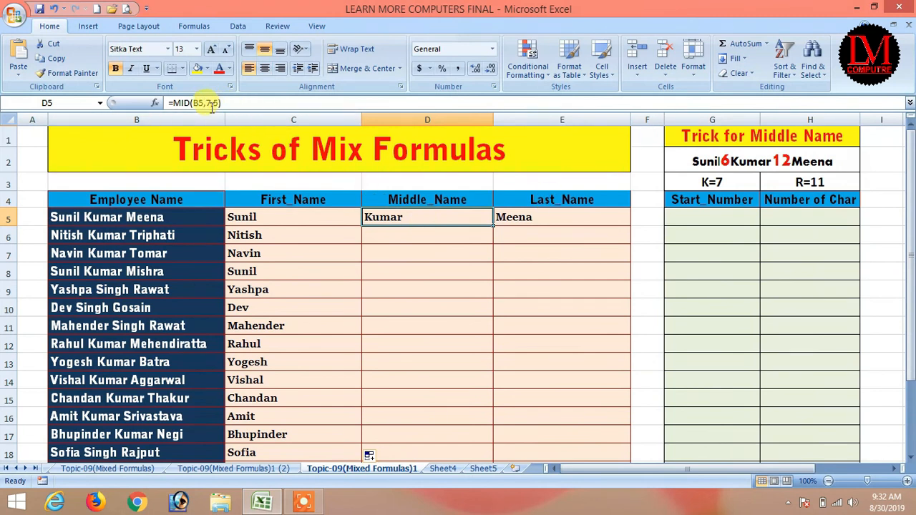
click(208, 103)
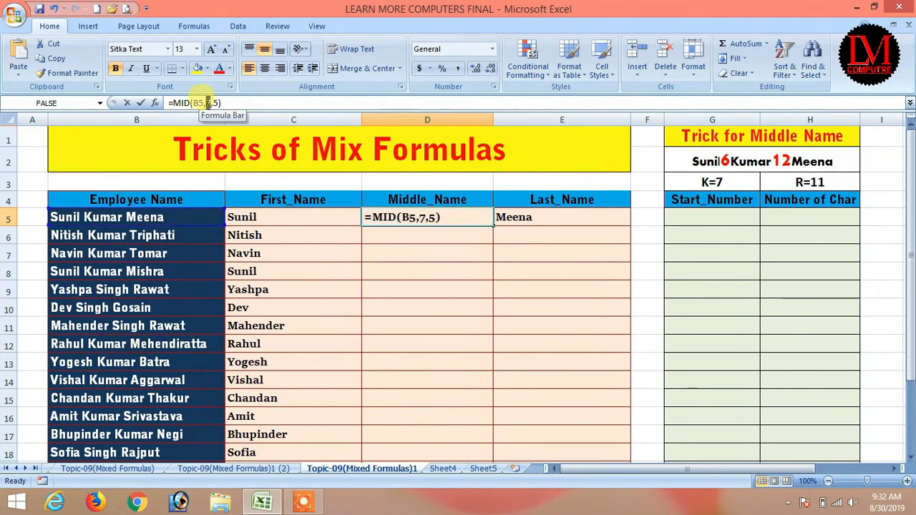
double_click(208, 103)
key(Return)
Step: Enter =FIND(" ",B5) in G5 to locate the first space
click(724, 221)
text(=find)
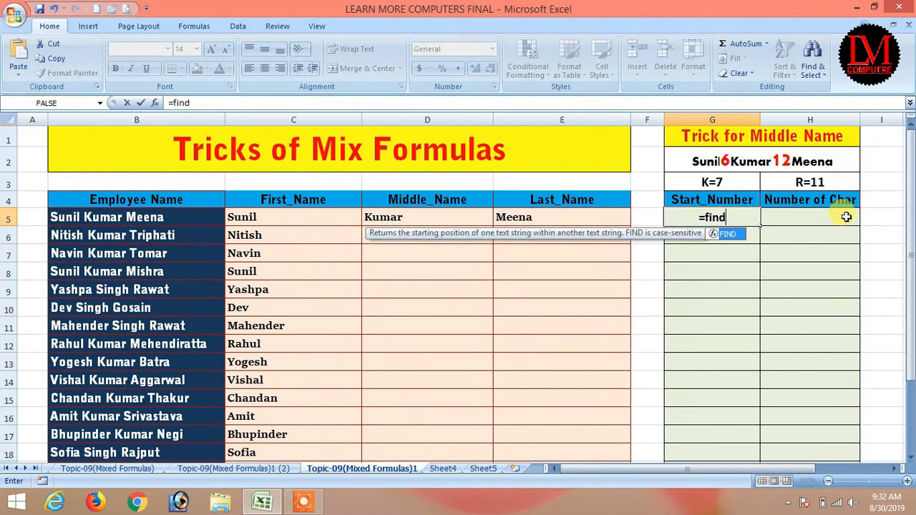
key(Tab)
text(" ",)
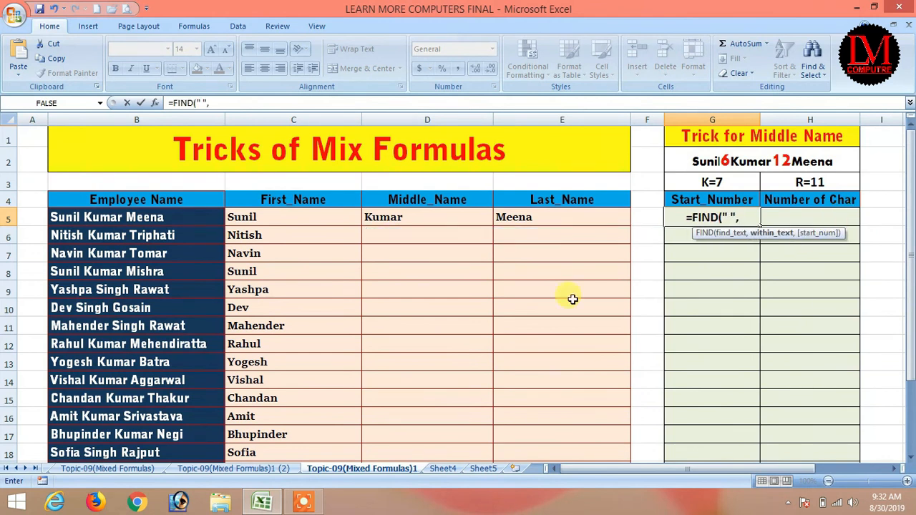
click(113, 216)
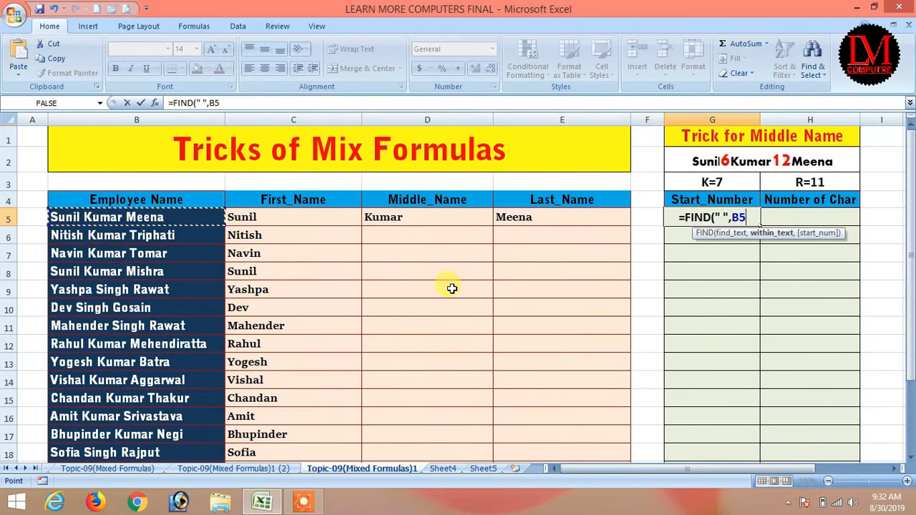
text())
key(Return)
key(Up)
Step: Add +1 to G5's FIND formula so the start number becomes 7
click(394, 214)
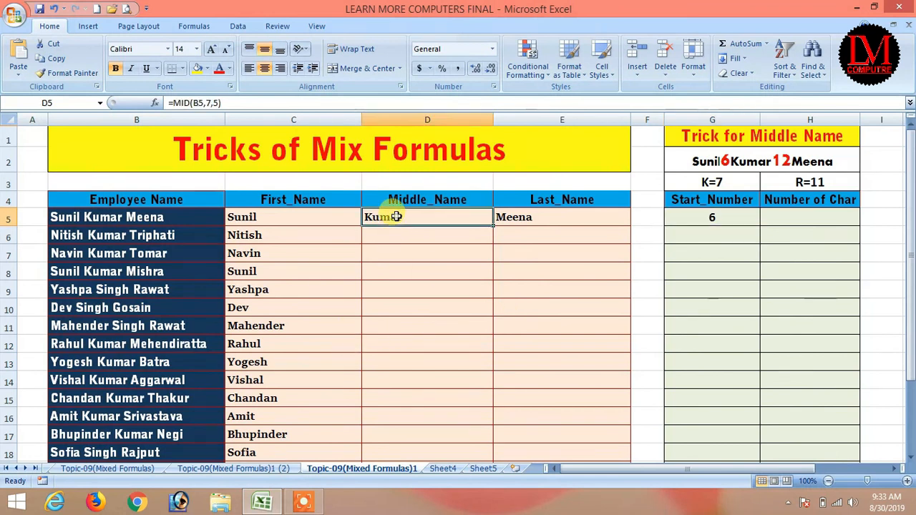
click(728, 218)
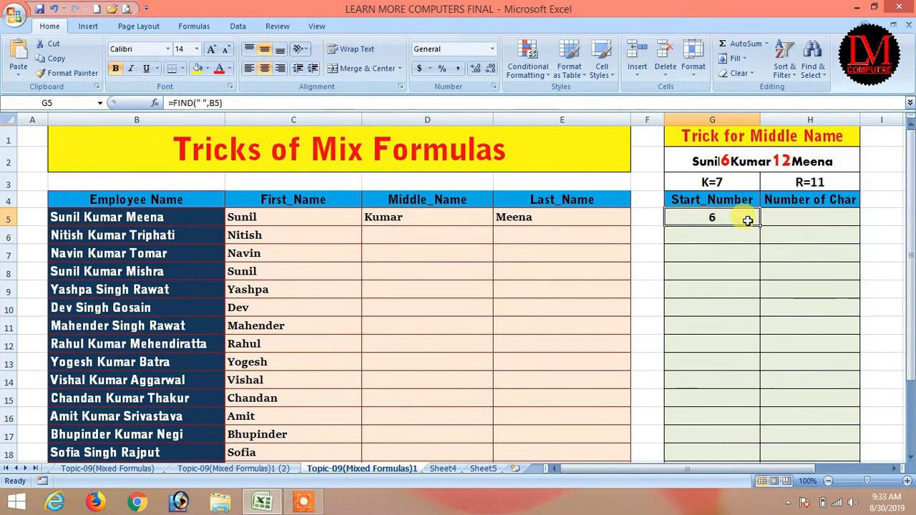
double_click(749, 221)
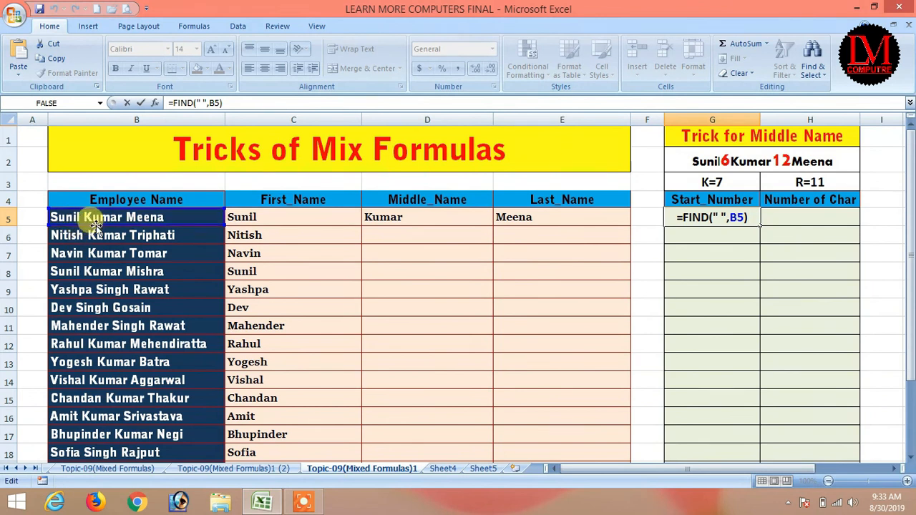
text(+1)
key(Return)
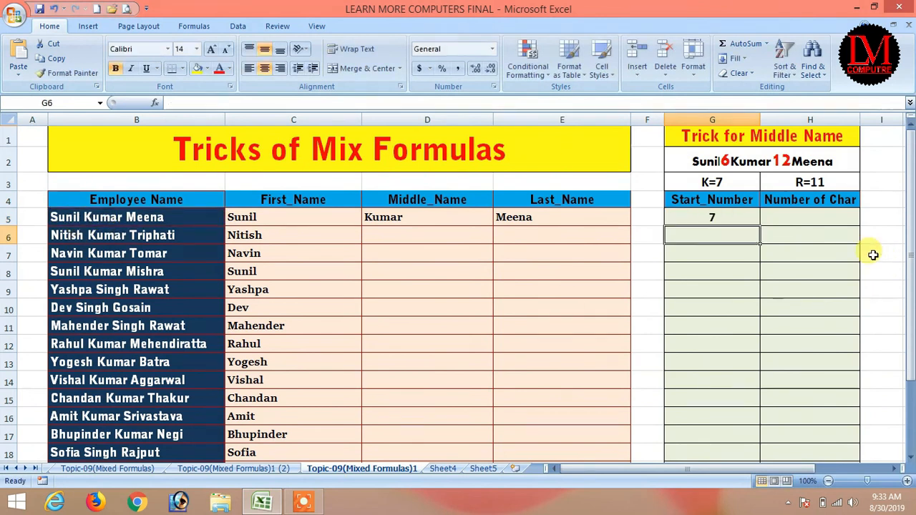
click(791, 217)
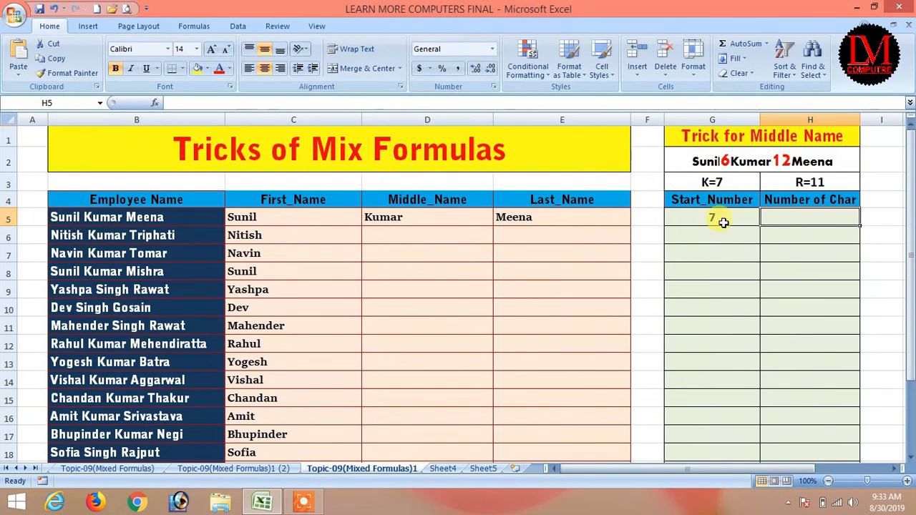
Step: Enter =FIND(" ",B5,FIND(" ",B5)+1) in H5 and accept Excel's parenthesis correction
text(=find)
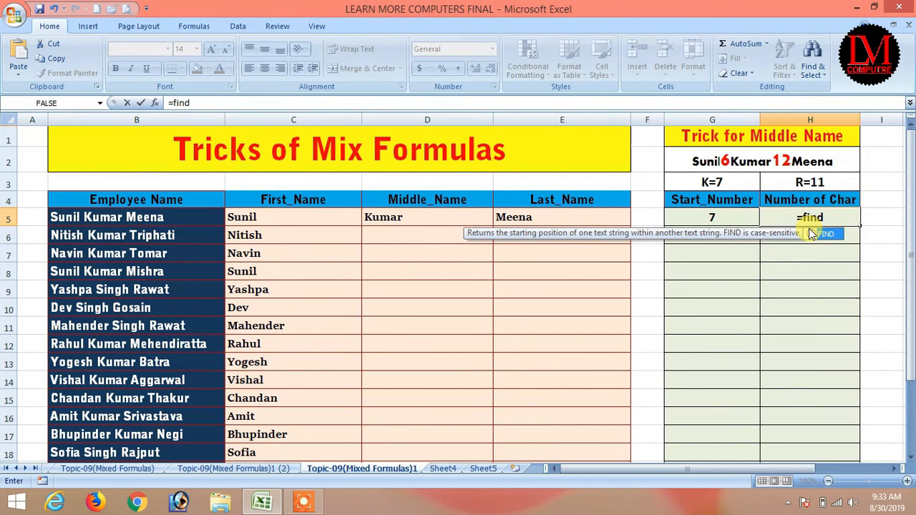
double_click(810, 231)
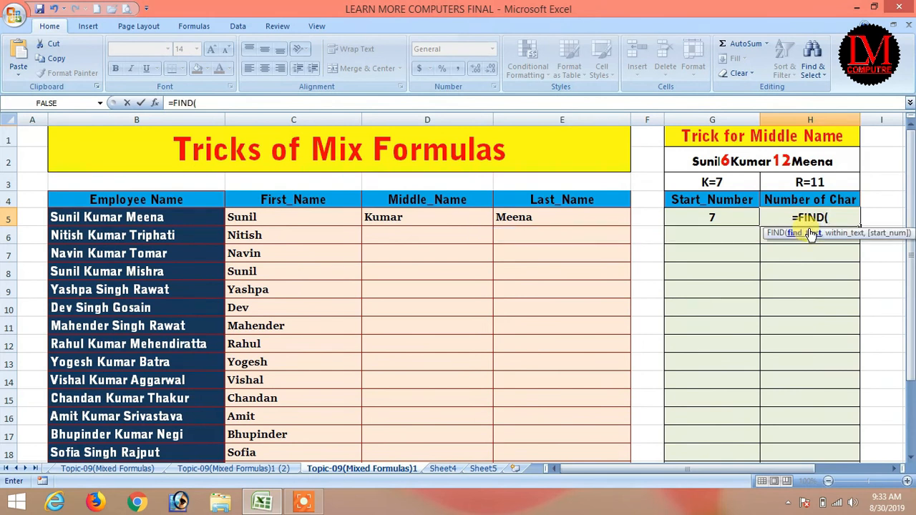
text(" ",)
click(159, 216)
text(,find)
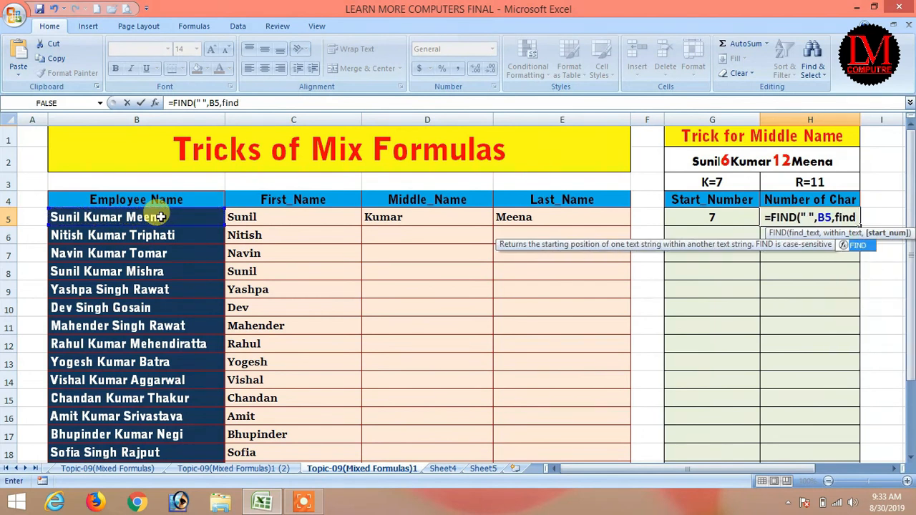
key(Tab)
text((")
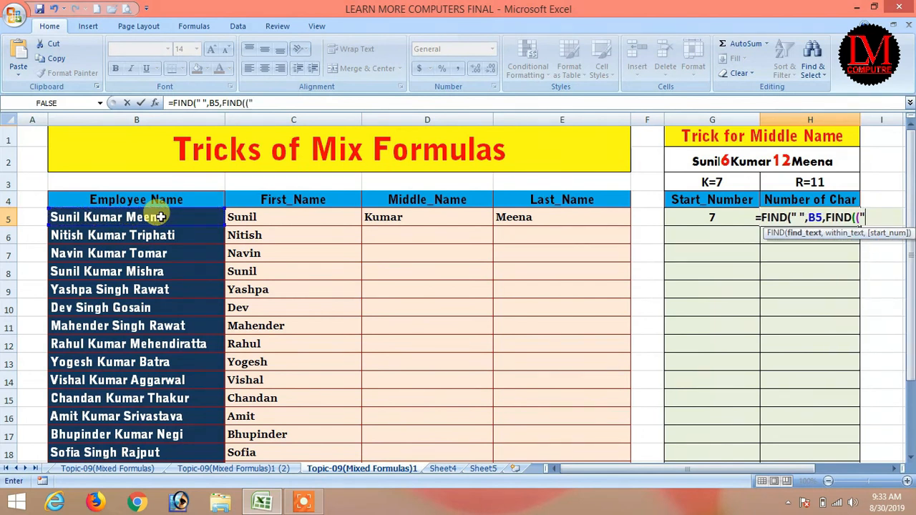
key(BackSpace)
key(BackSpace)
text(" ",)
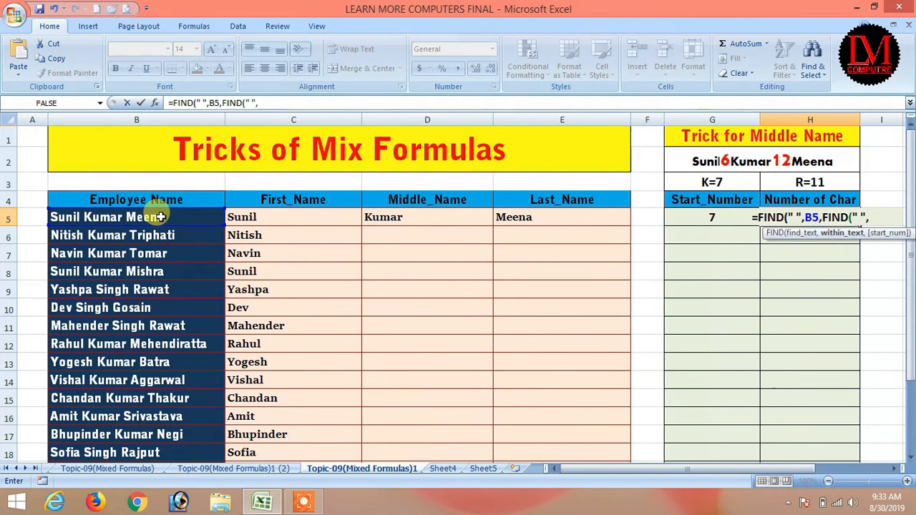
click(114, 217)
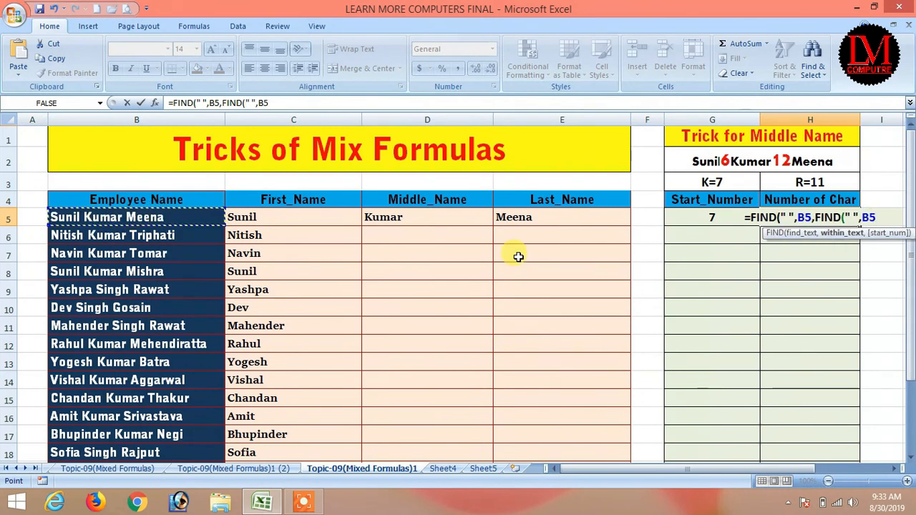
text()+1)
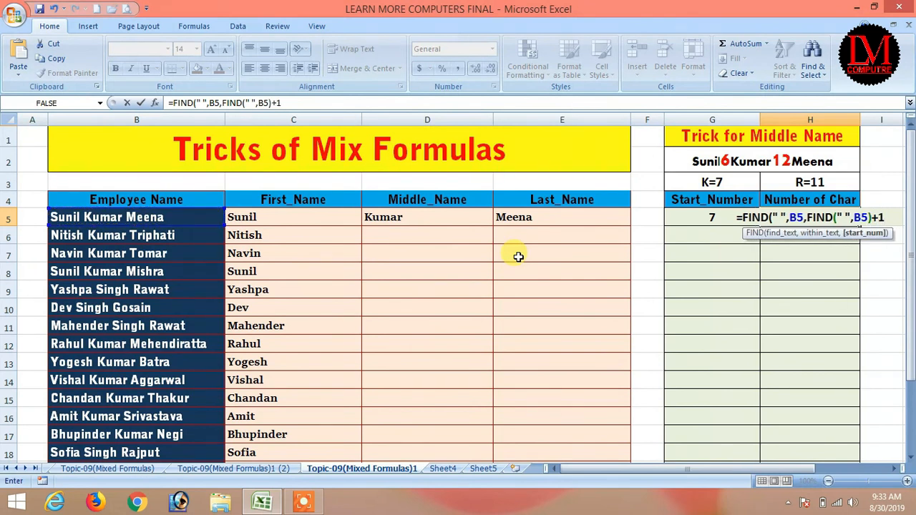
key(Return)
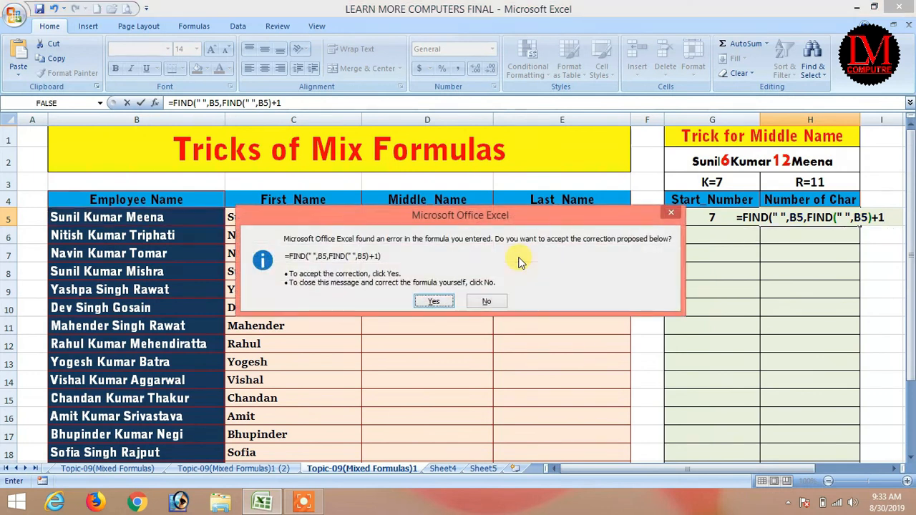
key(Return)
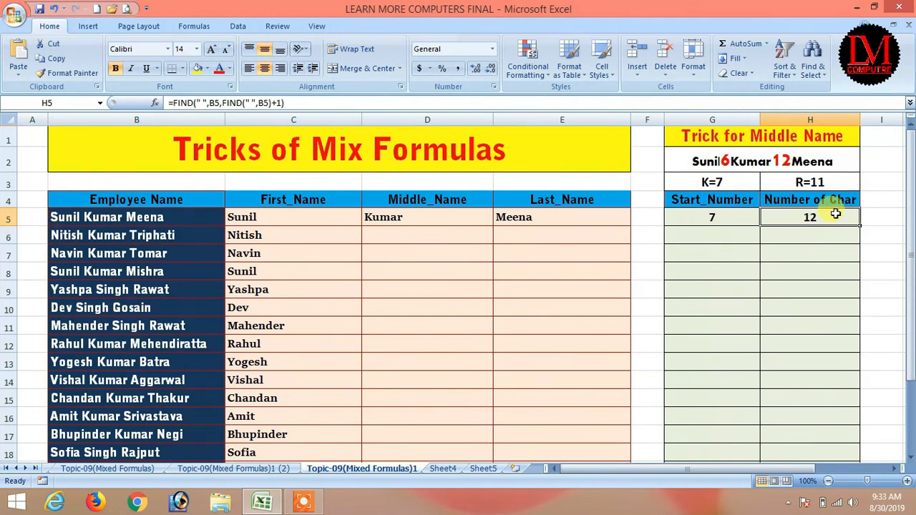
Step: Experiment with H5's +1 term, then restore the second-space formula so H5 shows 12
click(286, 102)
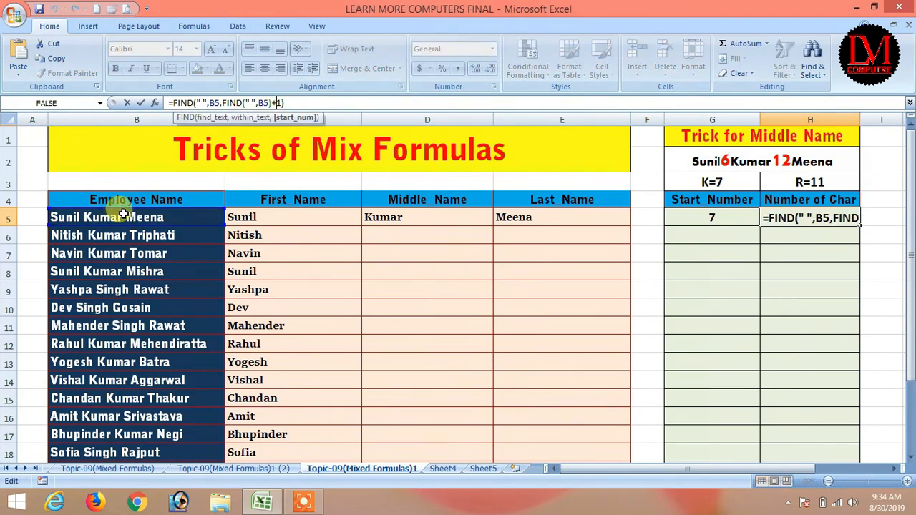
key(Right)
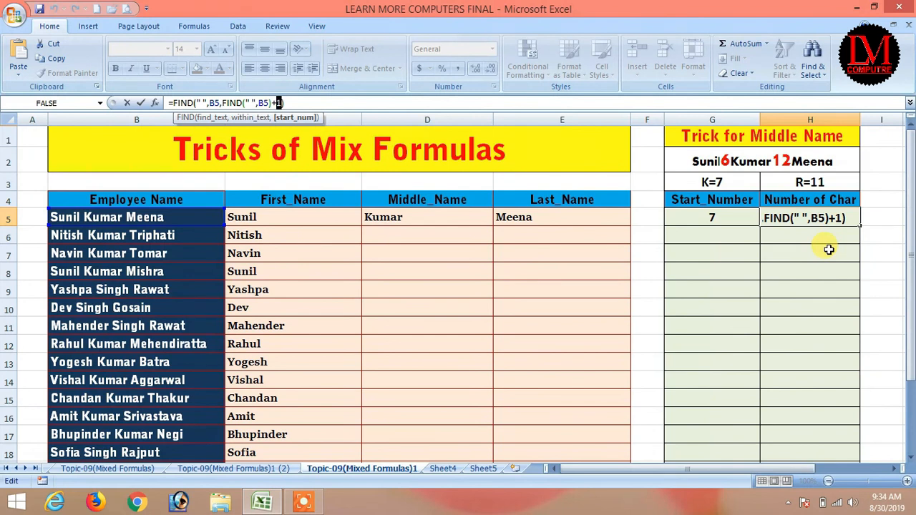
text(1)
key(Return)
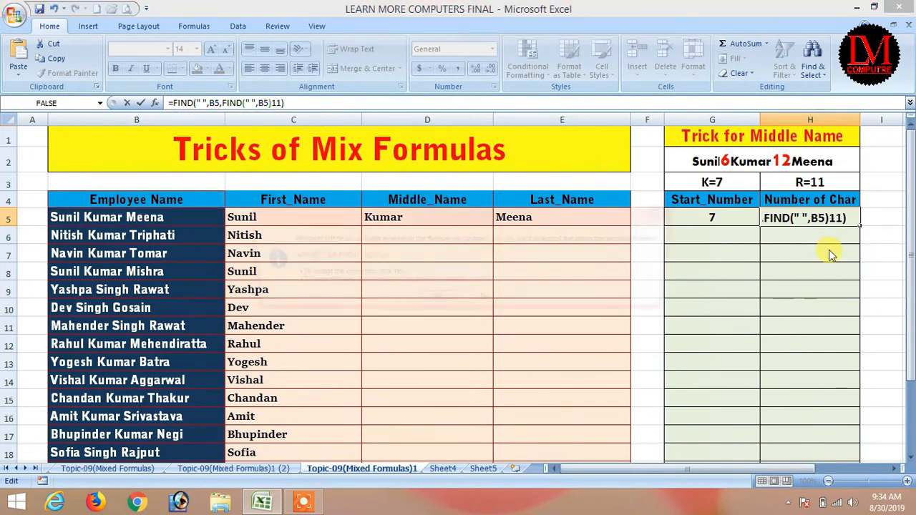
key(Return)
click(798, 212)
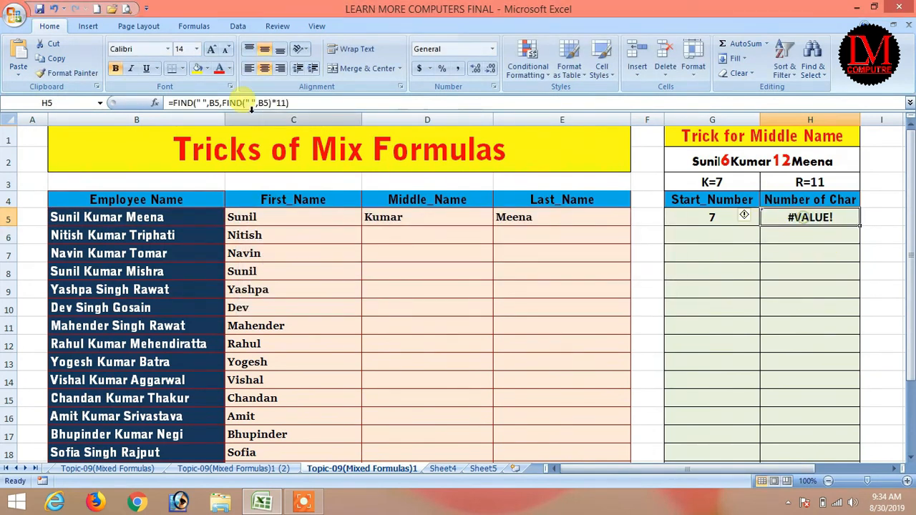
click(567, 103)
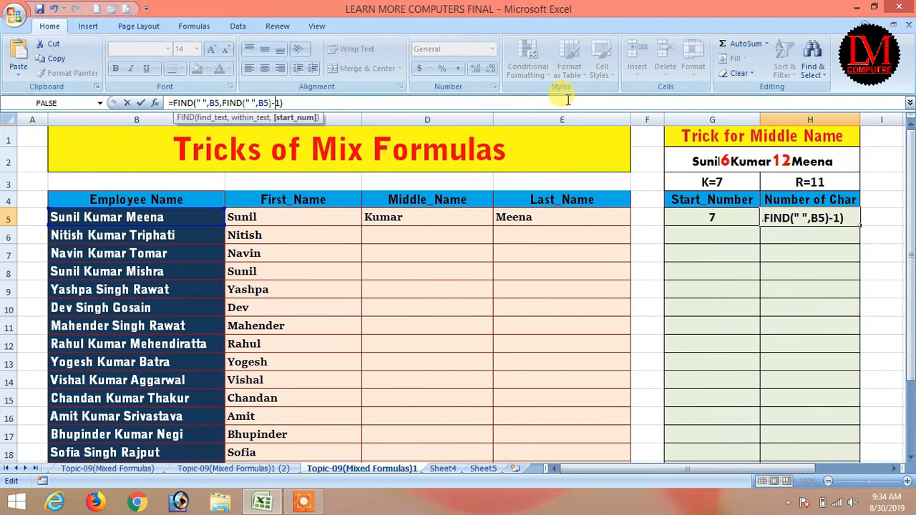
key(Return)
click(818, 200)
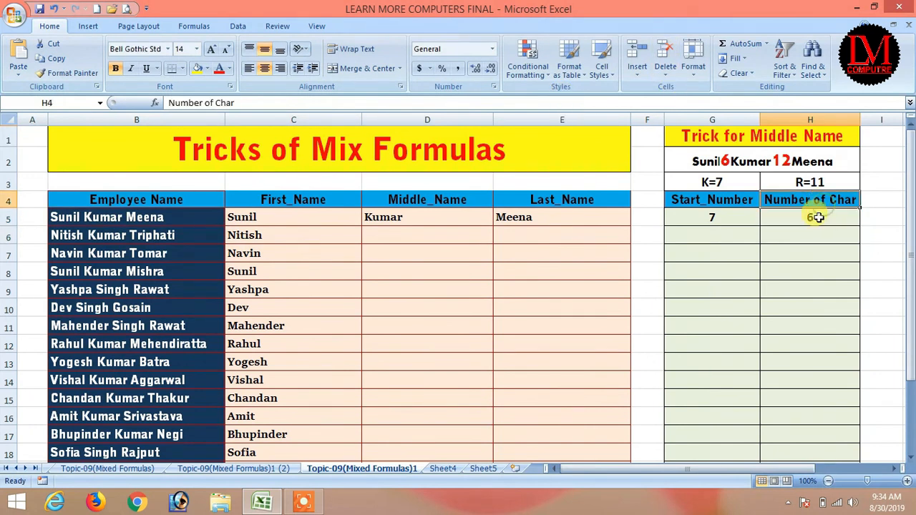
click(818, 217)
click(276, 102)
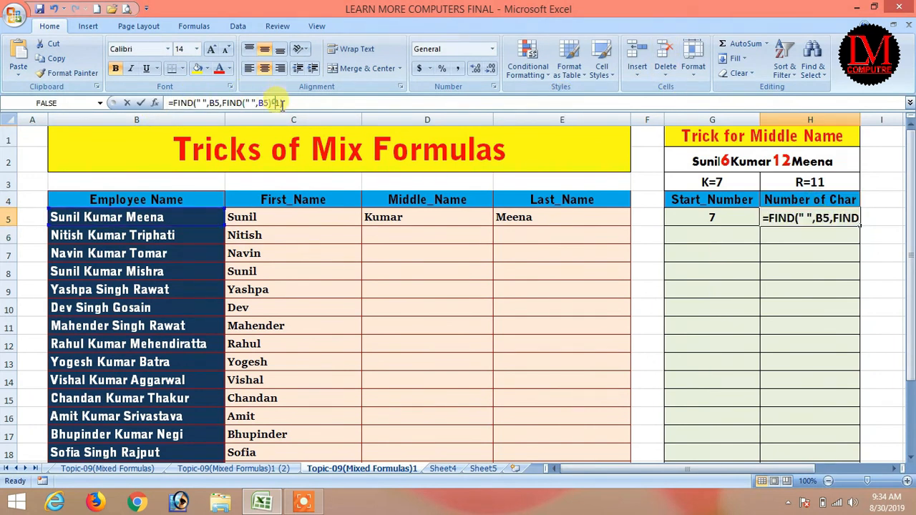
key(BackSpace)
text(-)
key(BackSpace)
text(+)
key(Return)
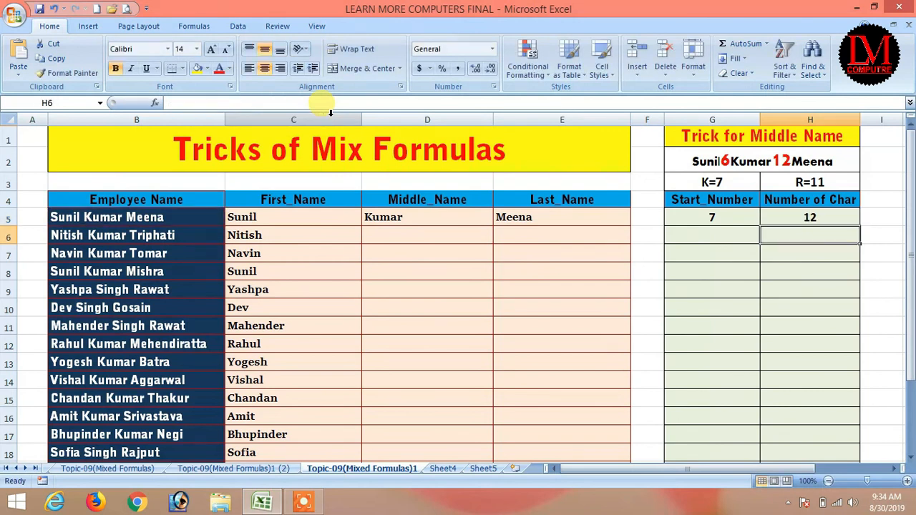
Step: Extend H5 to =FIND(" ",B5,FIND(" ",B5)+1)-1-FIND(" ",B5), giving the middle-name length 5
click(805, 217)
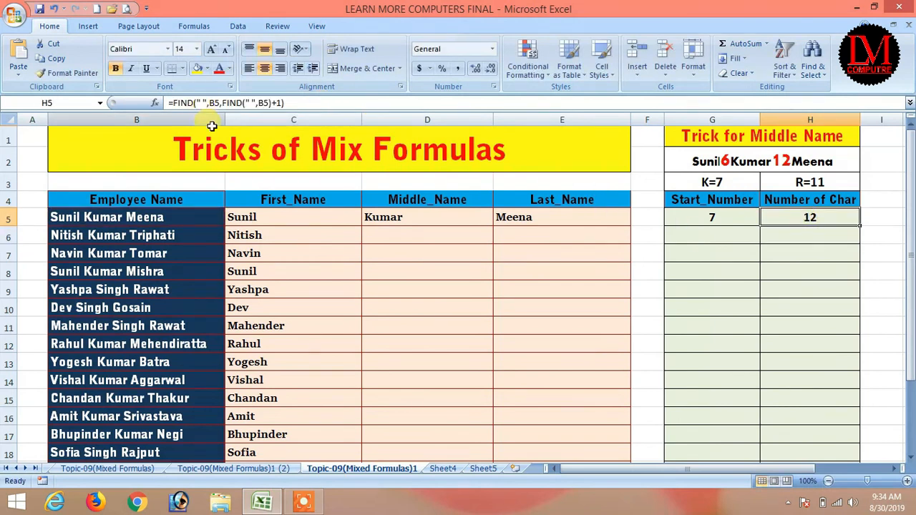
click(339, 103)
text(-)
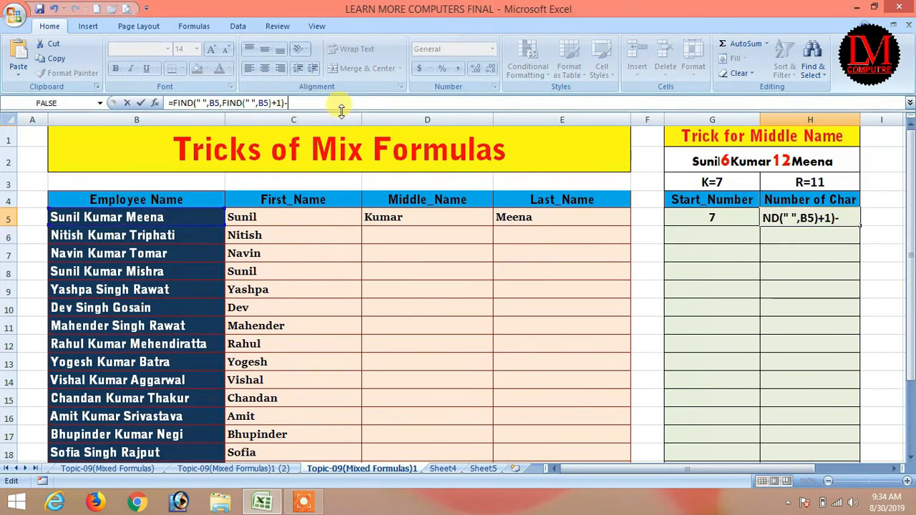
key(BackSpace)
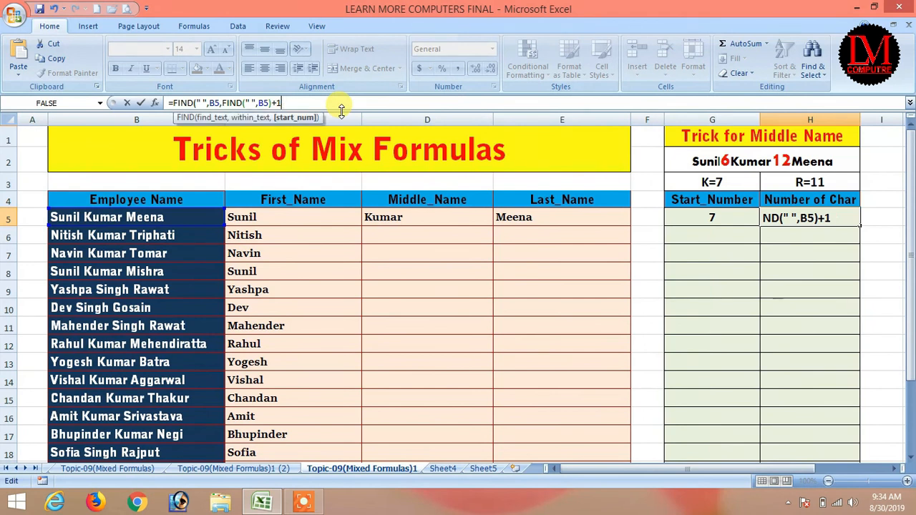
text(-)
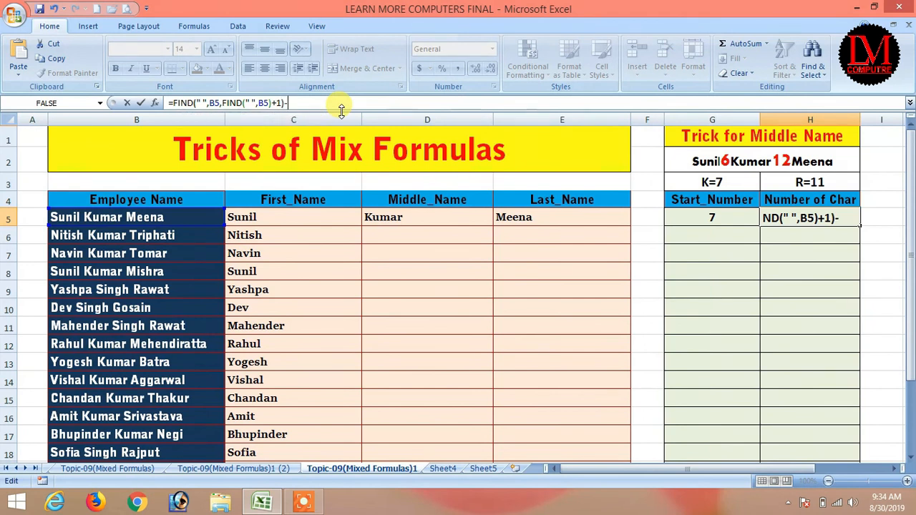
text(1-f)
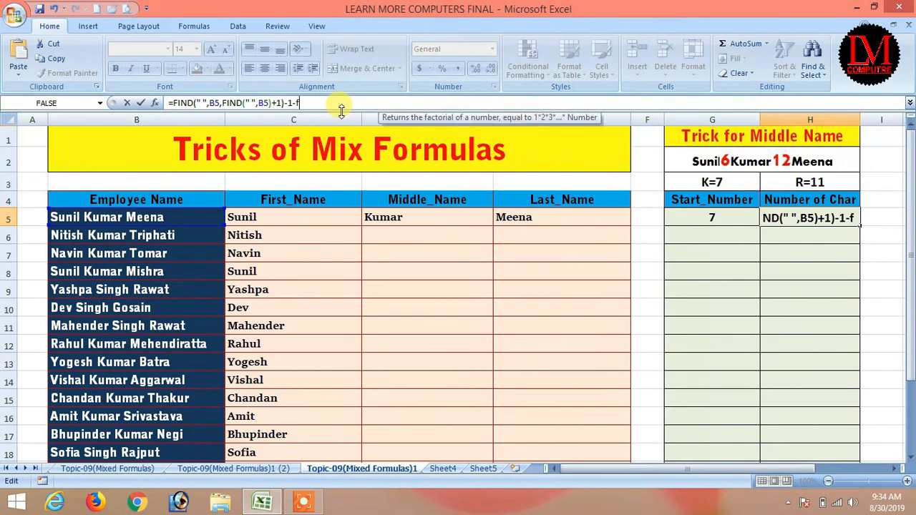
text(ind(")
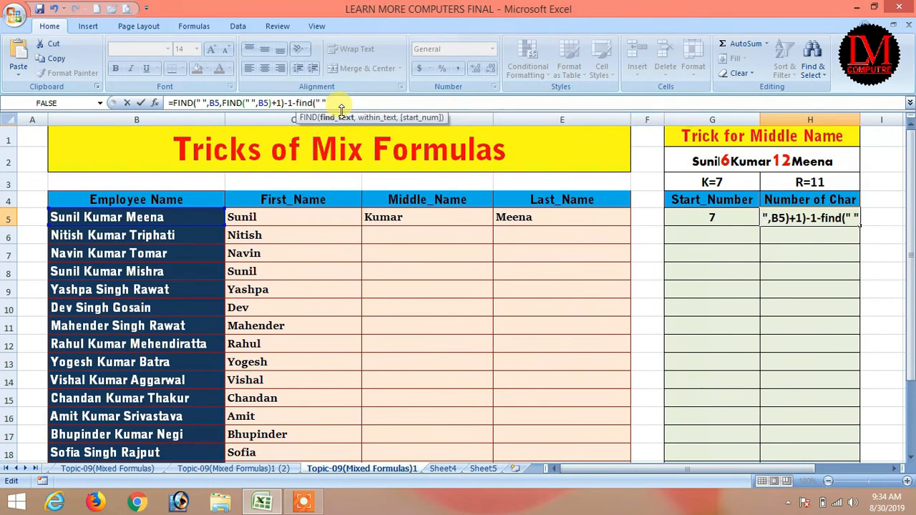
text( ",)
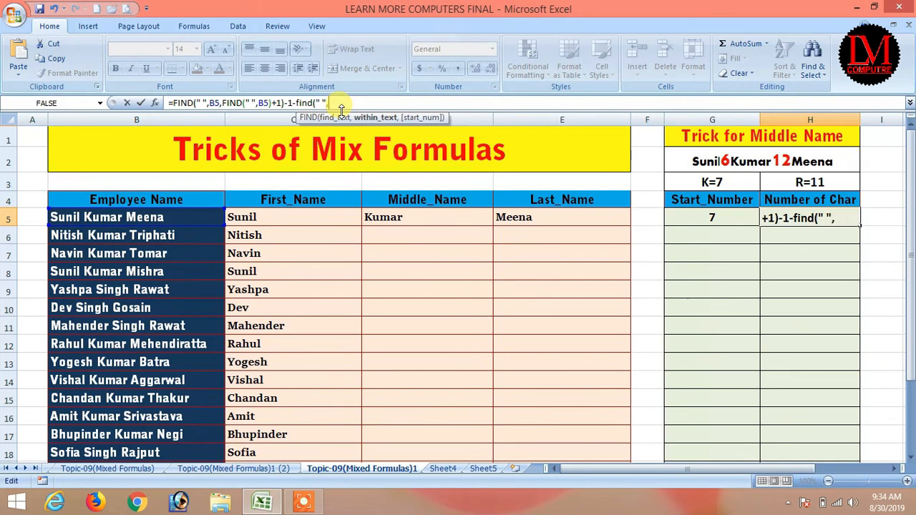
click(99, 217)
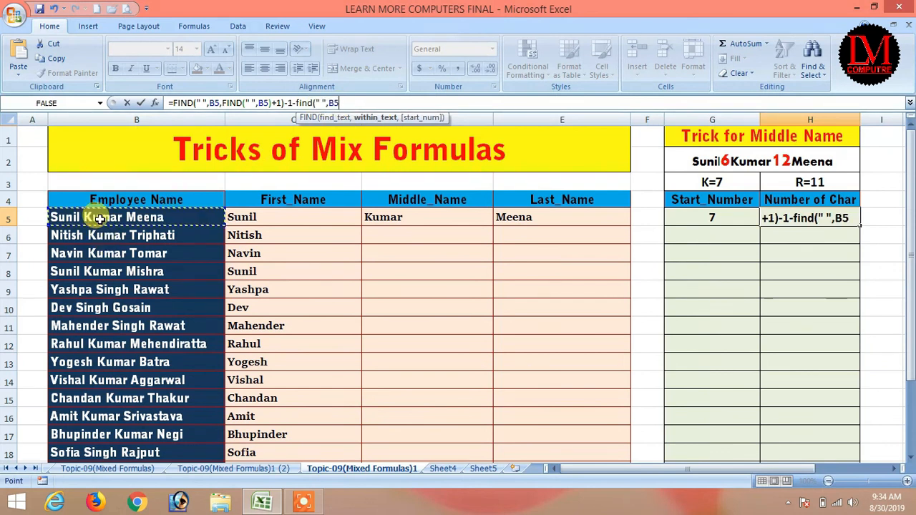
text())
key(Return)
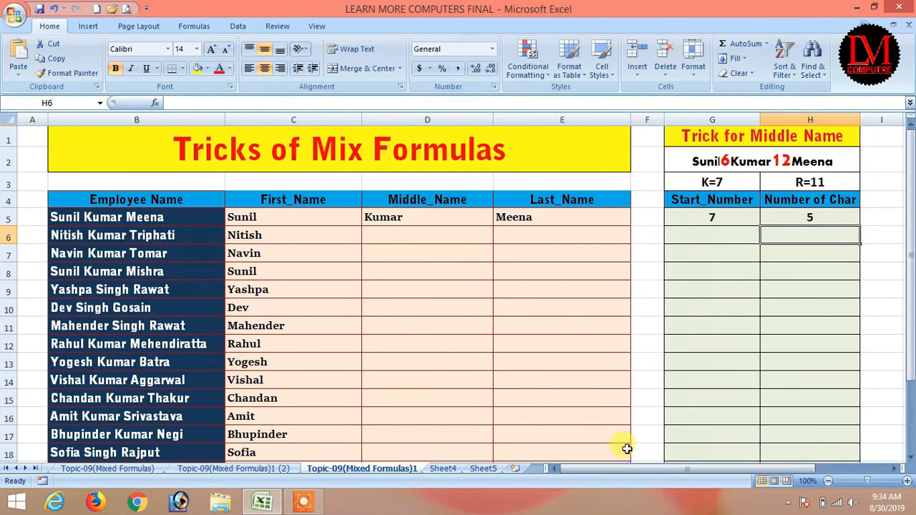
Step: Replace the fixed start position 7 in D5's MID formula with G5's space-finding expression
click(816, 218)
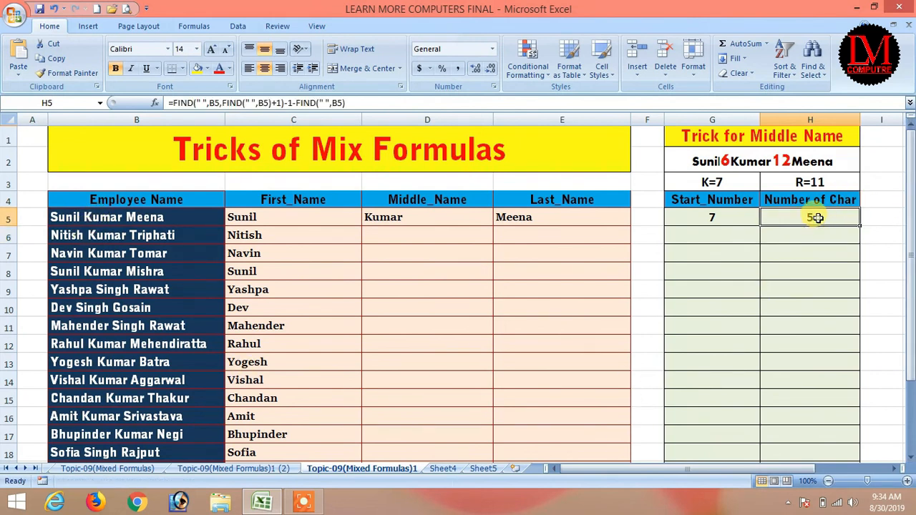
click(712, 216)
drag(232, 102, 175, 103)
key(Escape)
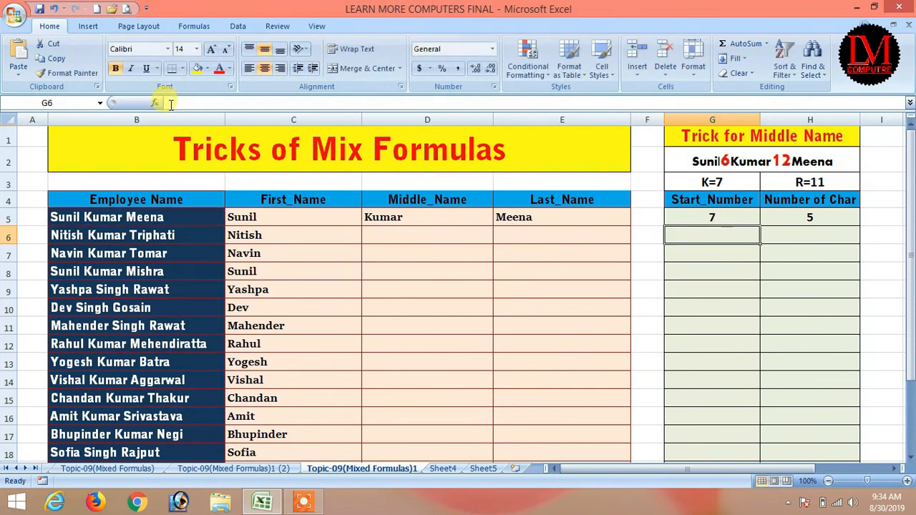
click(423, 216)
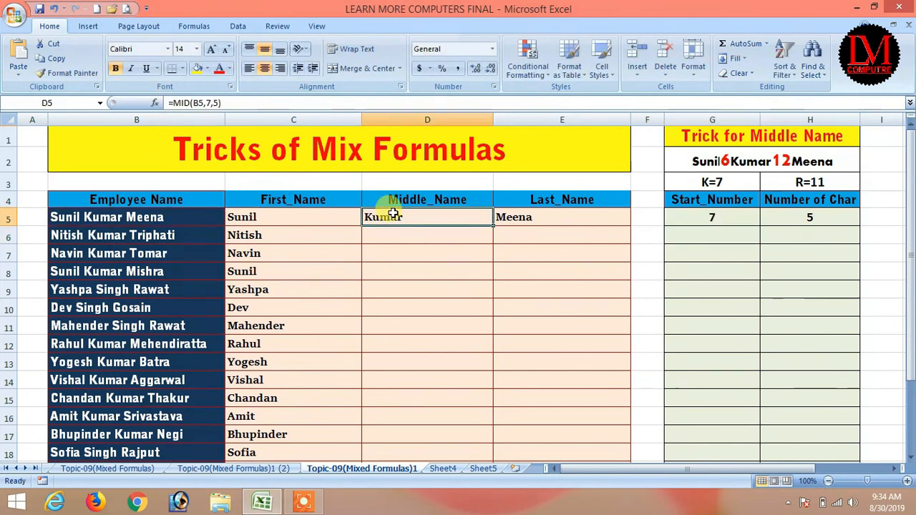
click(206, 102)
double_click(207, 103)
key(ctrl+v)
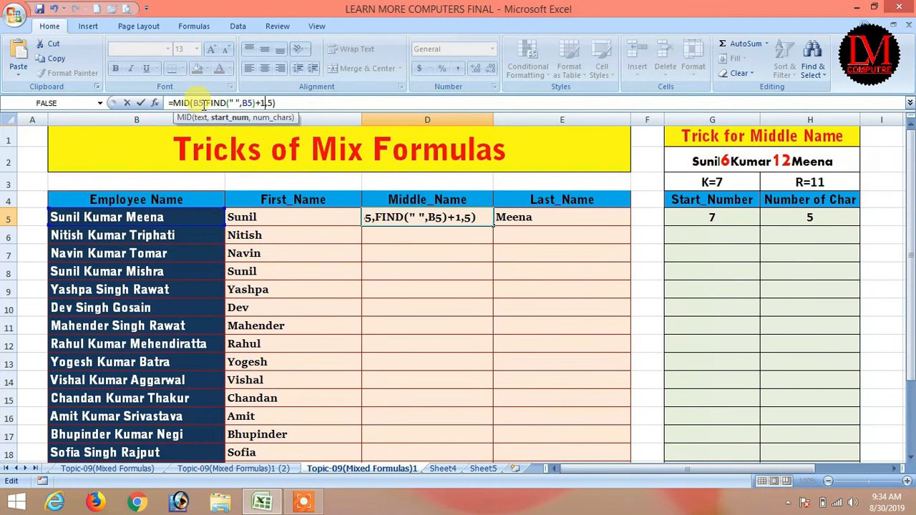
key(Return)
Step: Replace the fixed length 5 in D5's MID formula with H5's length expression
click(815, 216)
drag(347, 103, 171, 104)
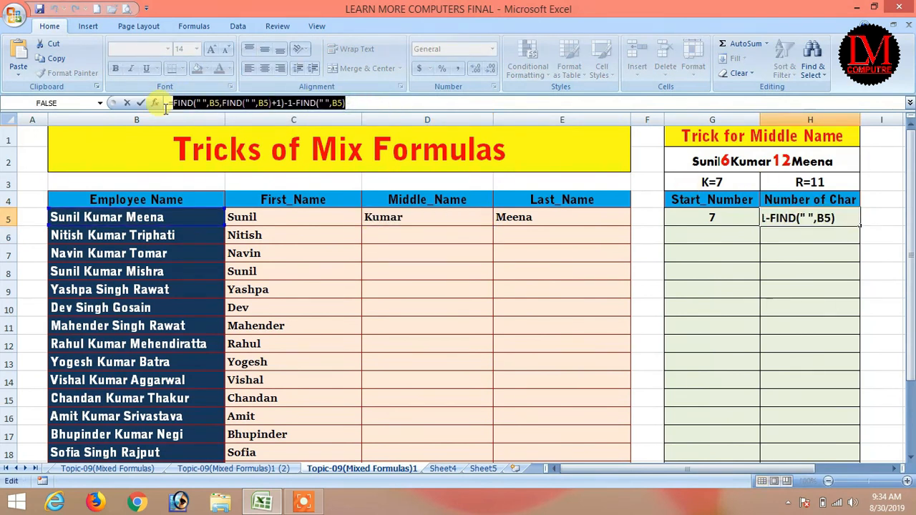
key(ctrl+c)
key(Escape)
click(382, 218)
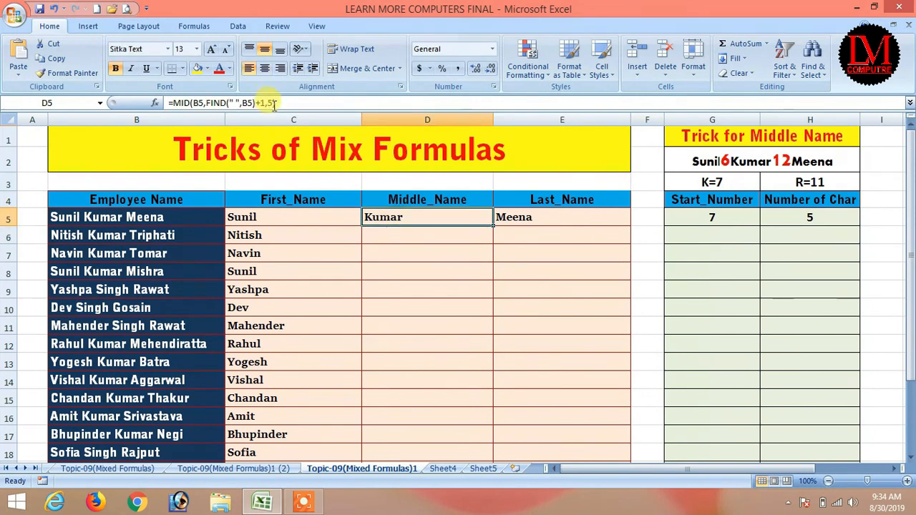
drag(274, 103, 267, 103)
key(ctrl+v)
key(Return)
Step: Fill D5's MID formula down the Middle_Name column for every employee
click(458, 218)
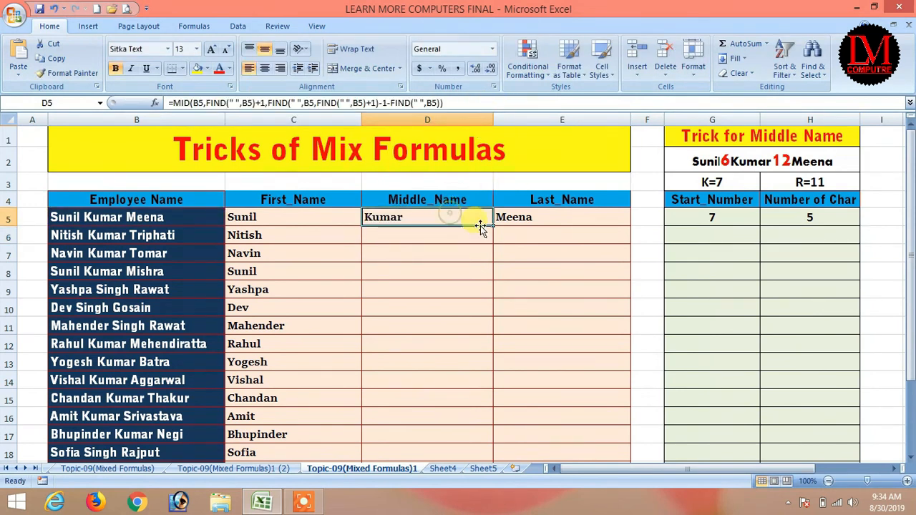
double_click(493, 225)
mouse_move(912, 215)
mouse_down()
mouse_move(911, 223)
mouse_move(912, 207)
mouse_up()
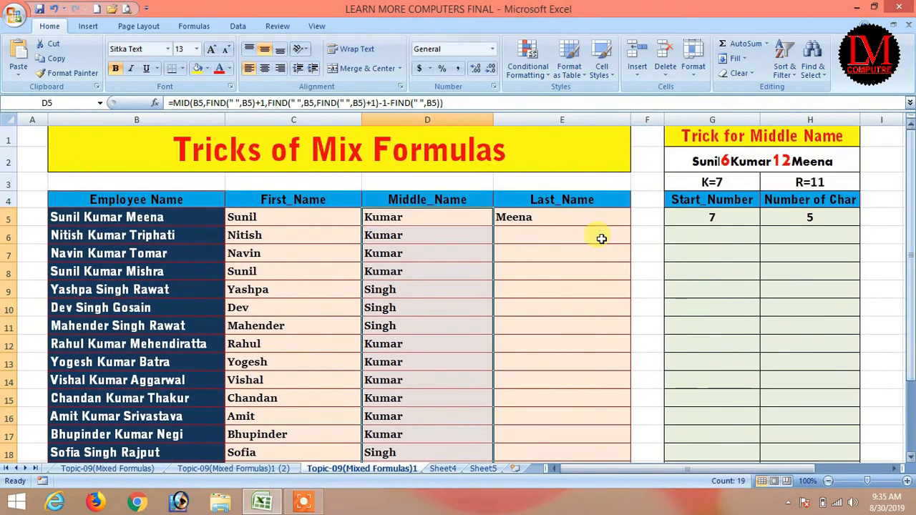
click(518, 217)
Step: Enter =LEN(B5) in G7 so it shows the full name's length, 17
click(214, 103)
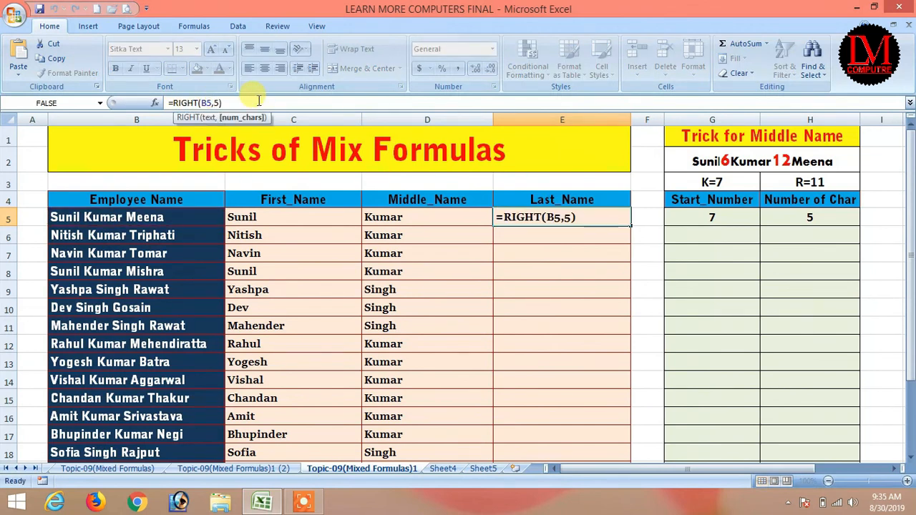
key(Return)
click(822, 216)
click(801, 246)
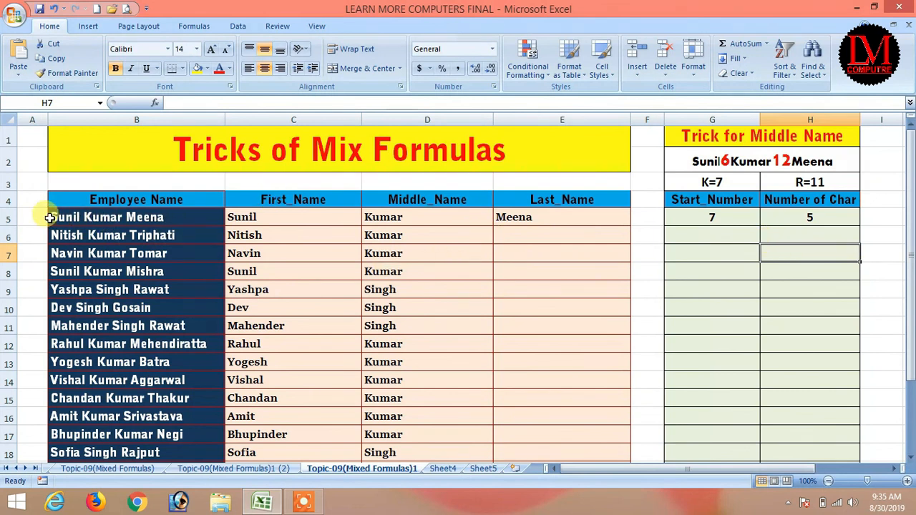
click(704, 240)
click(738, 259)
text(=)
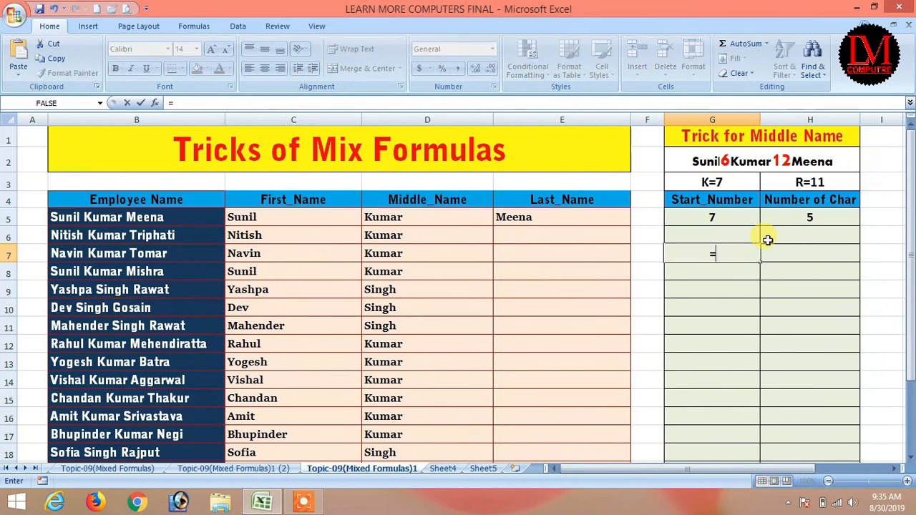
text(len()
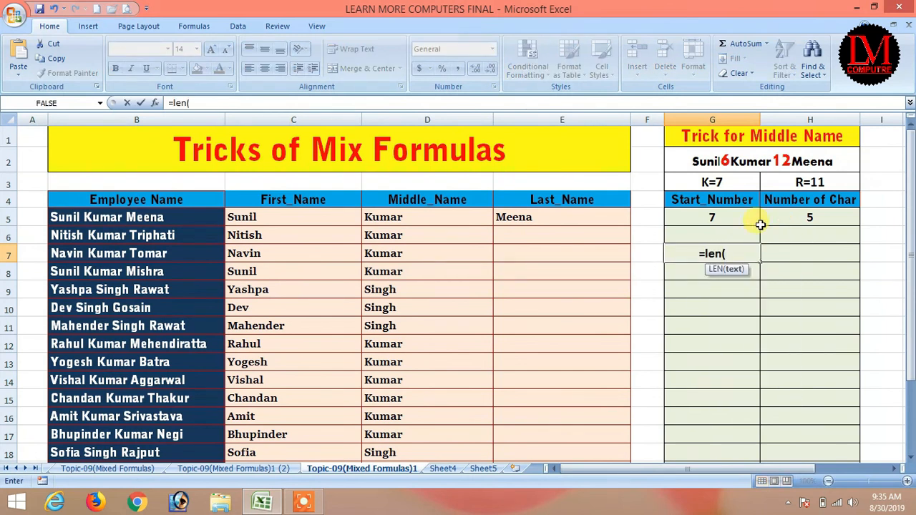
click(134, 216)
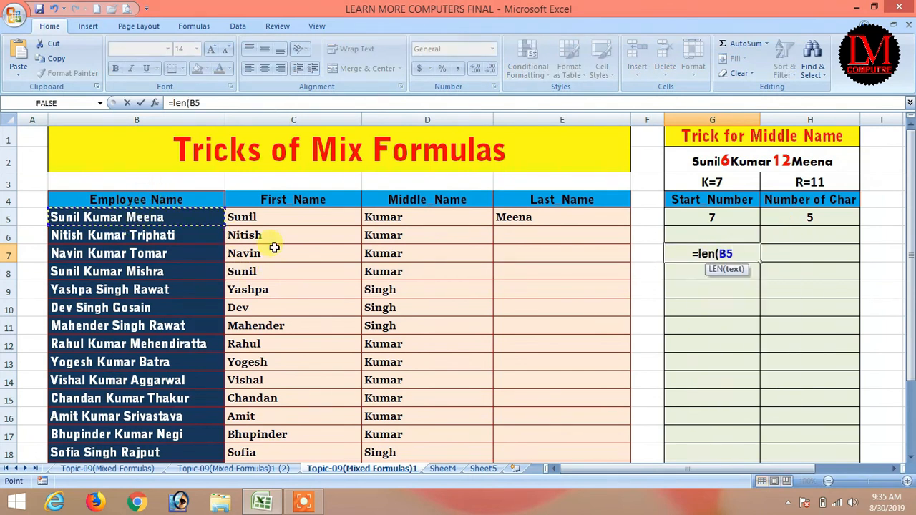
text())
key(Return)
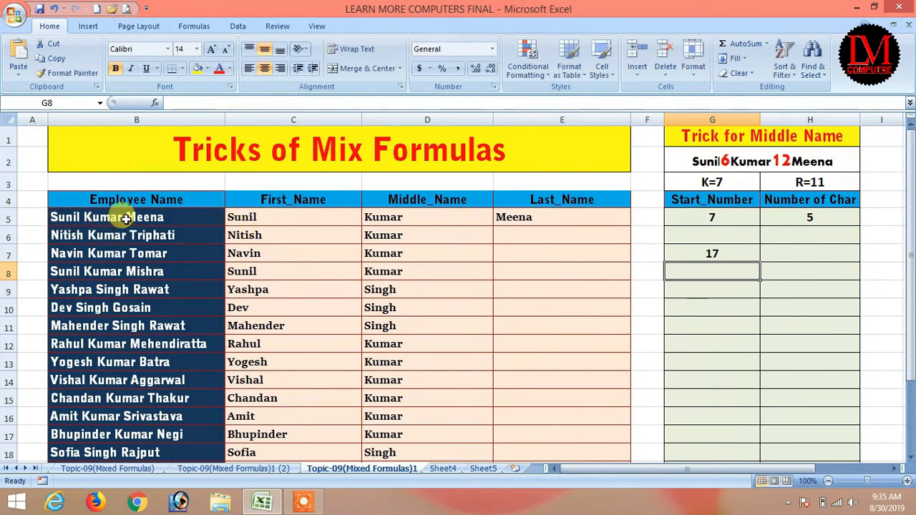
Step: Attempt a nested second-space FIND formula on B5 in H7, then abandon it
click(799, 254)
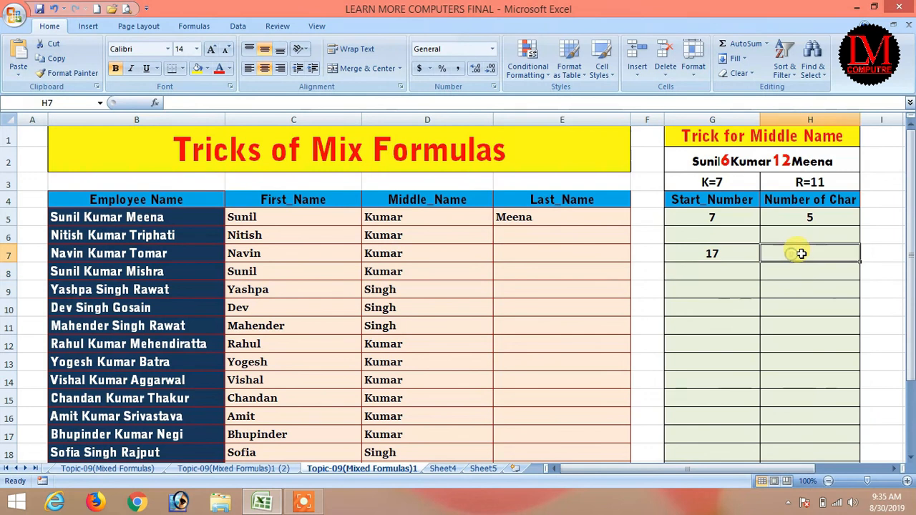
text(=)
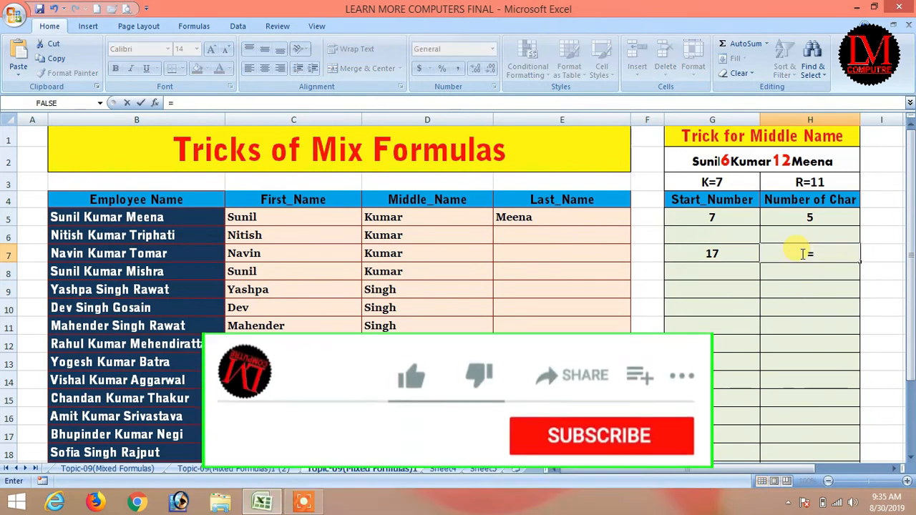
text(FIND(" ",)
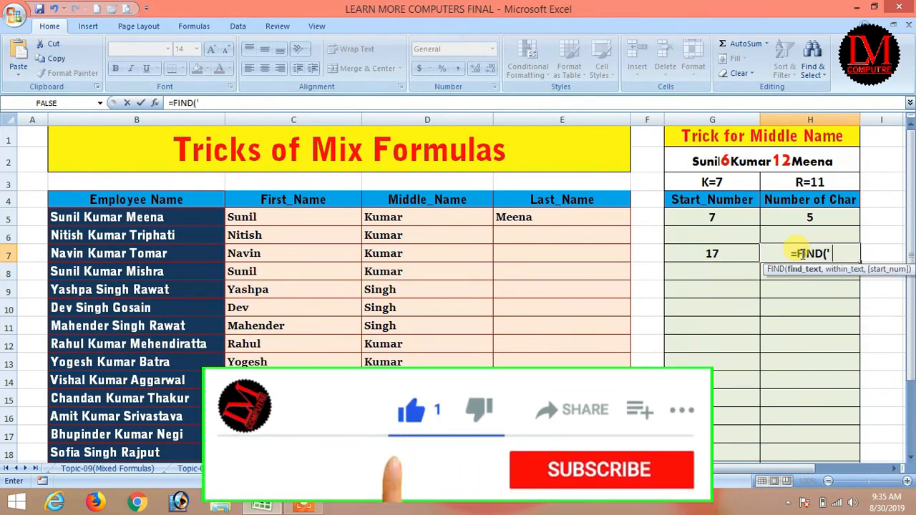
click(139, 217)
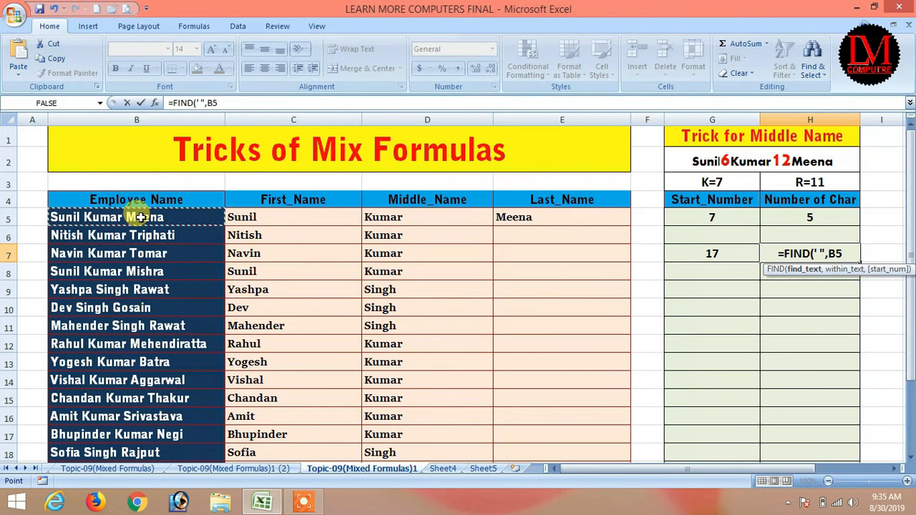
text(,find)
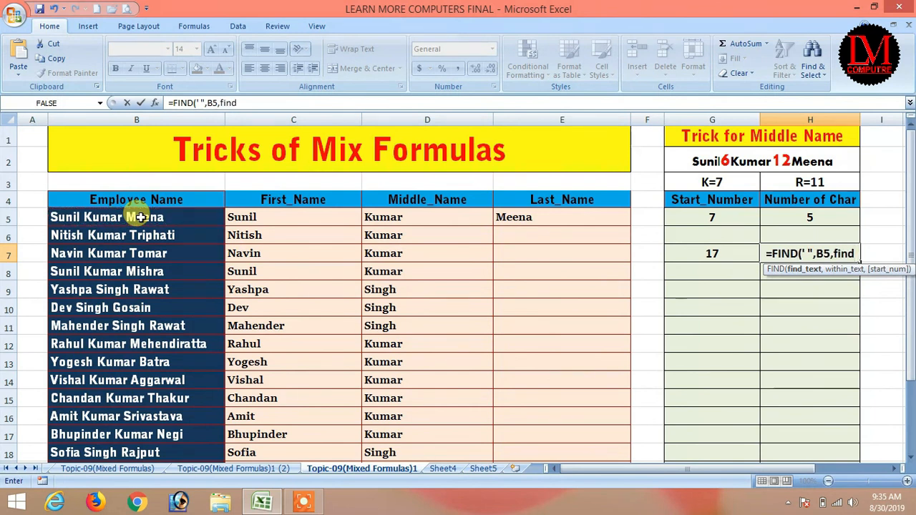
click(141, 217)
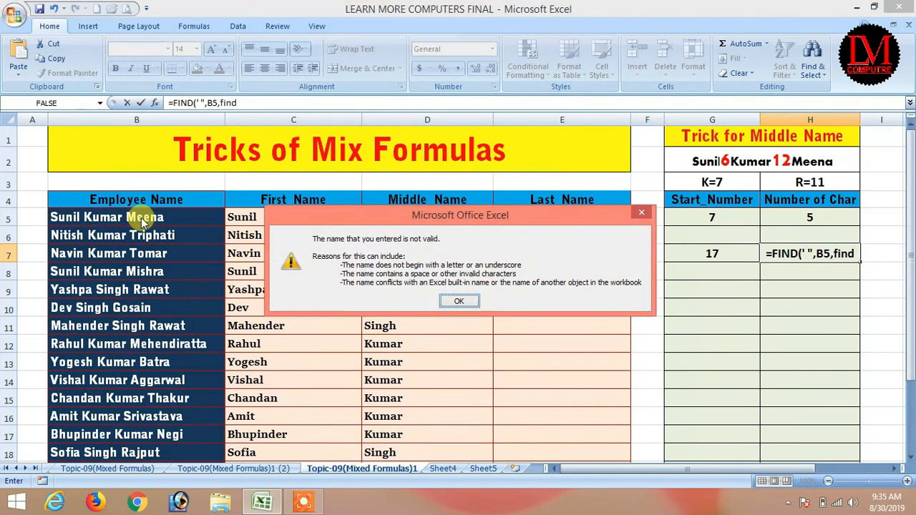
key(Return)
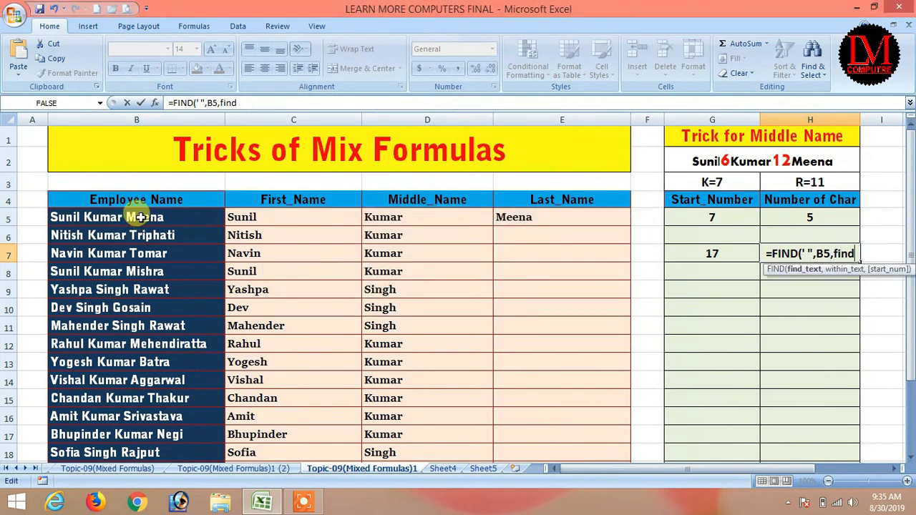
text(()
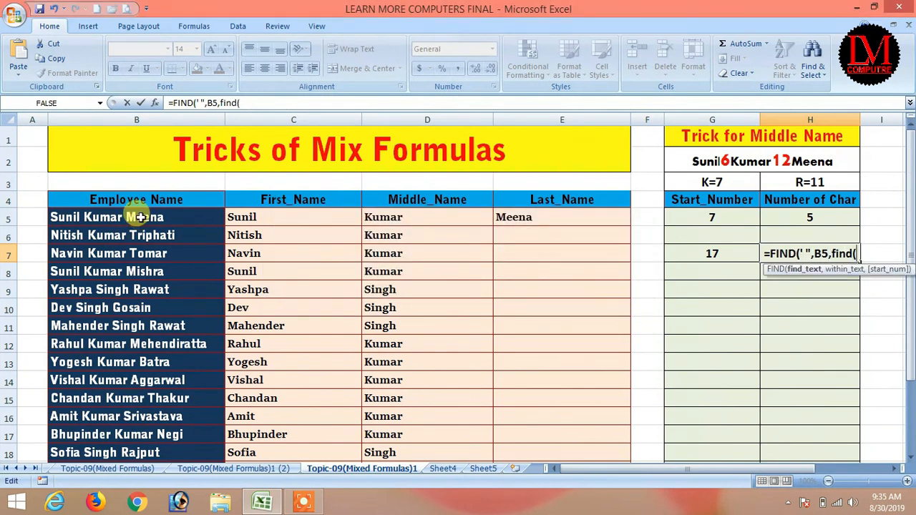
text(" ",)
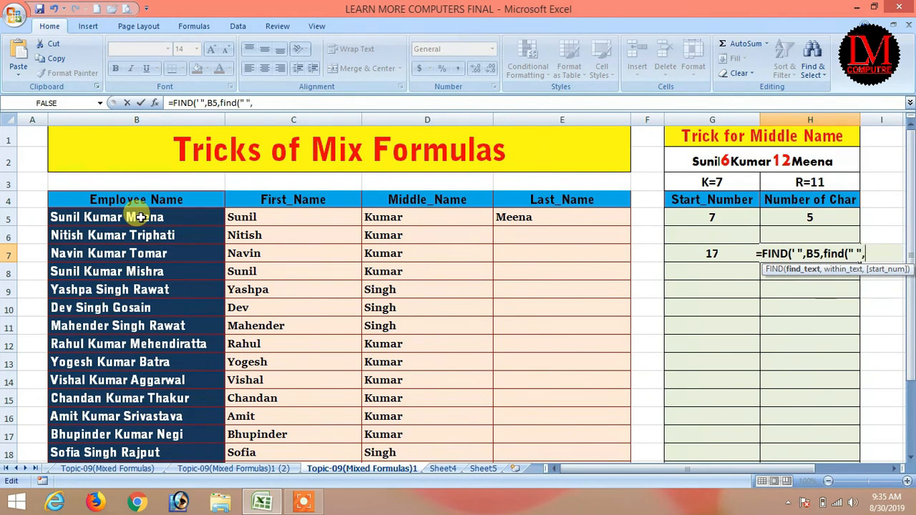
click(146, 217)
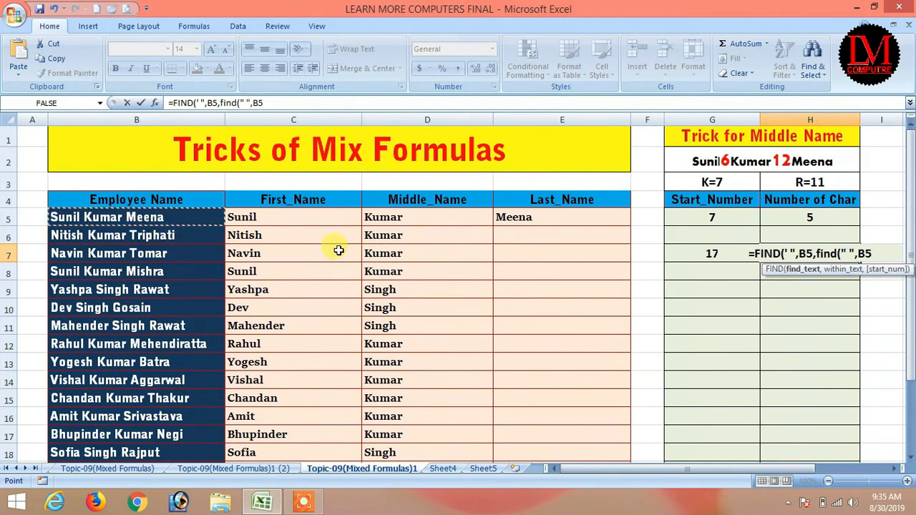
text()+1)
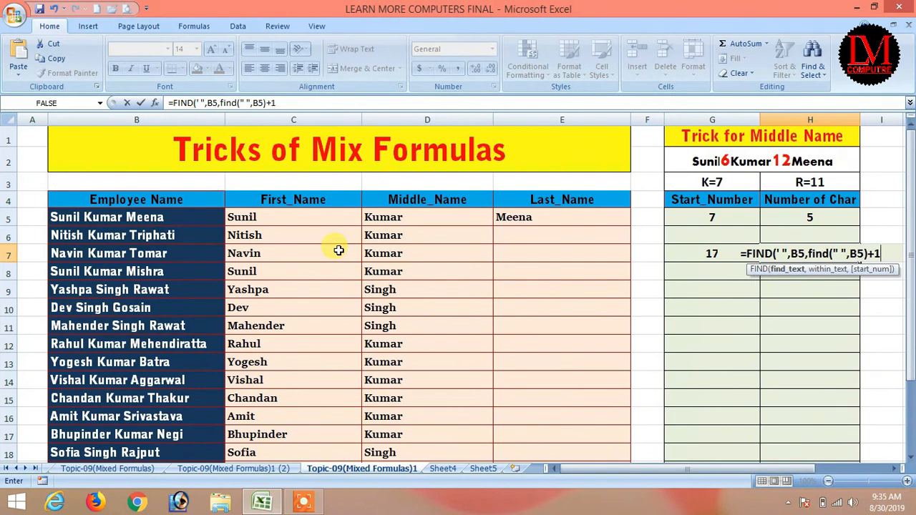
key(BackSpace)
key(BackSpace)
key(Return)
key(Return)
key(Escape)
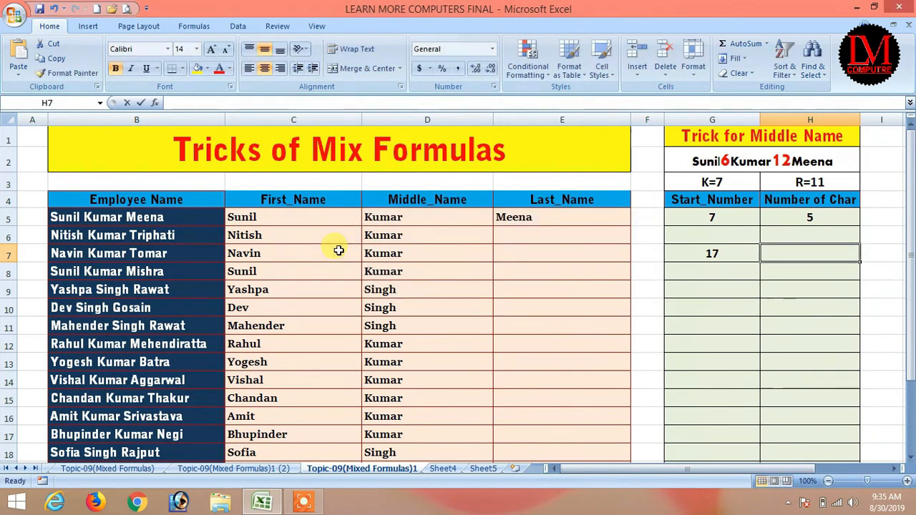
Step: Enter a nested FIND formula on B5 in H7, fixing the missing-parenthesis warning
text(=find()
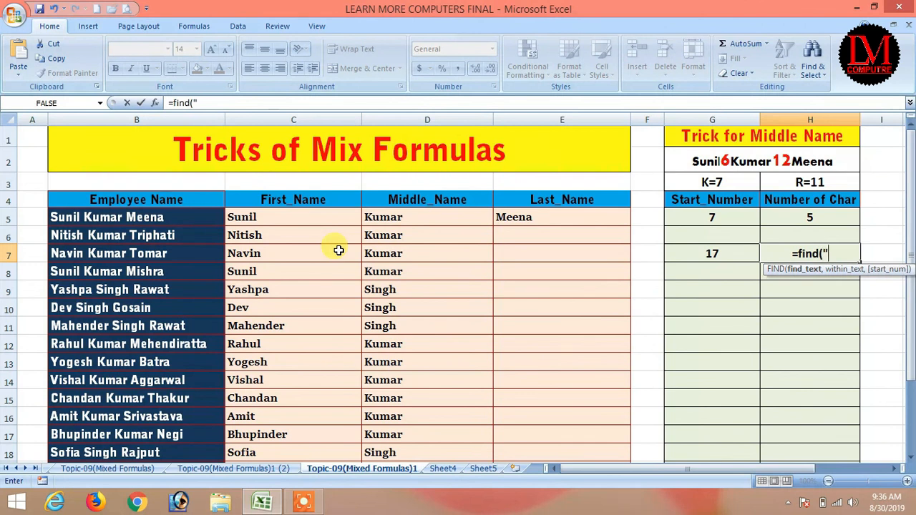
text(" ",)
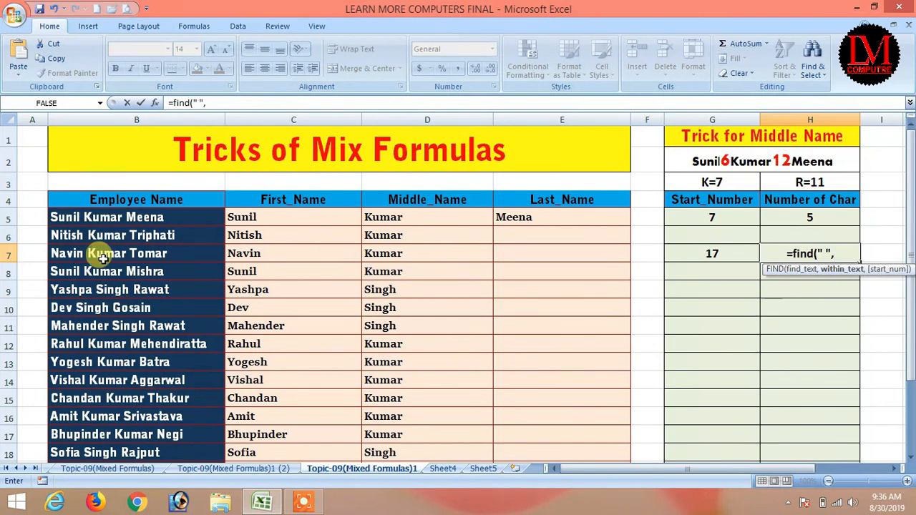
click(113, 218)
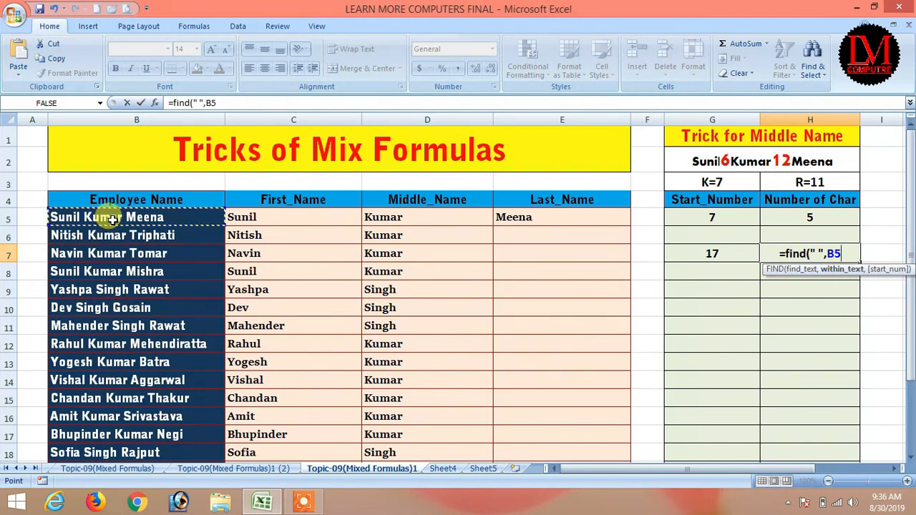
text(,find)
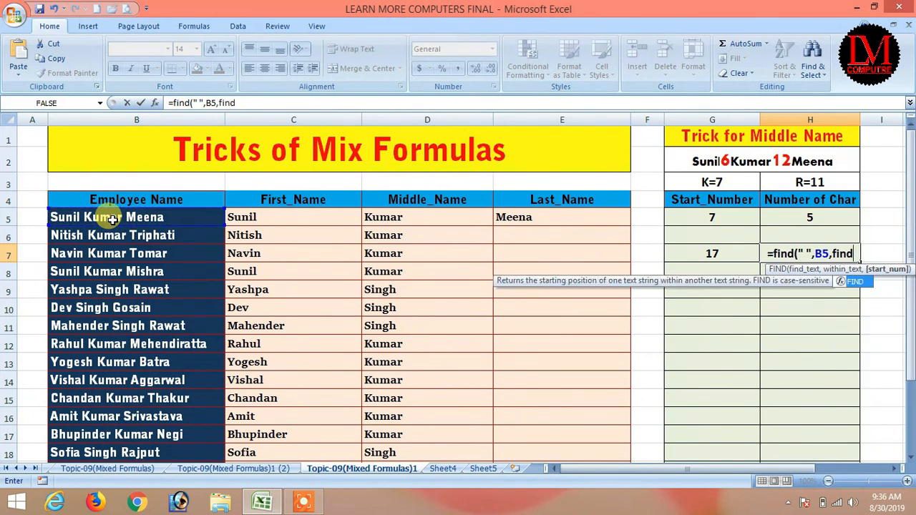
text((")
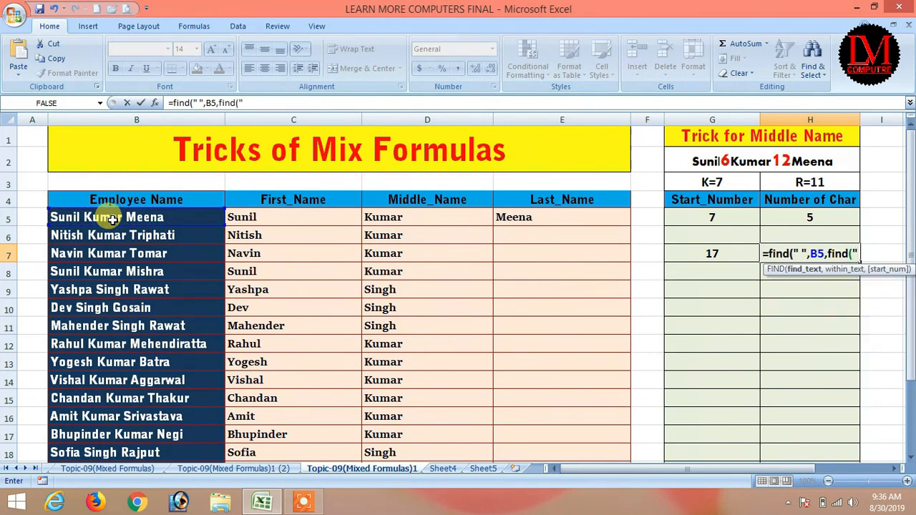
text( ")
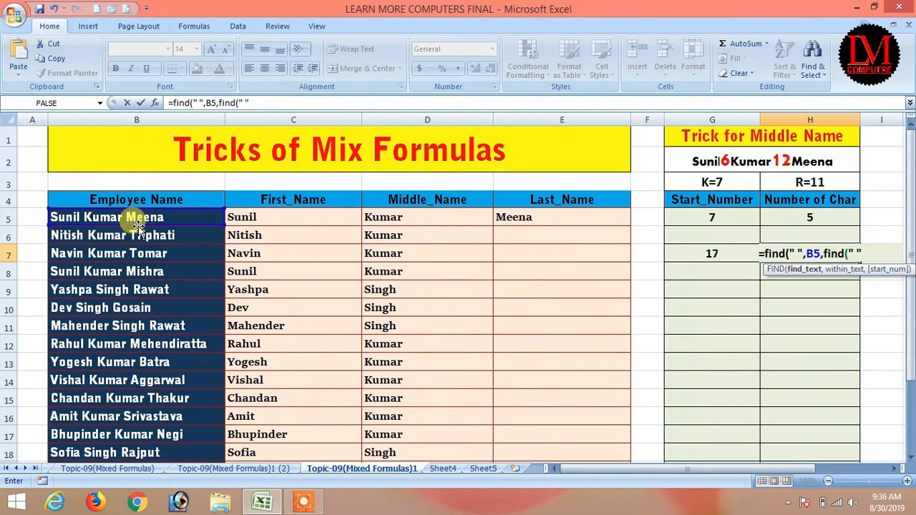
key(Return)
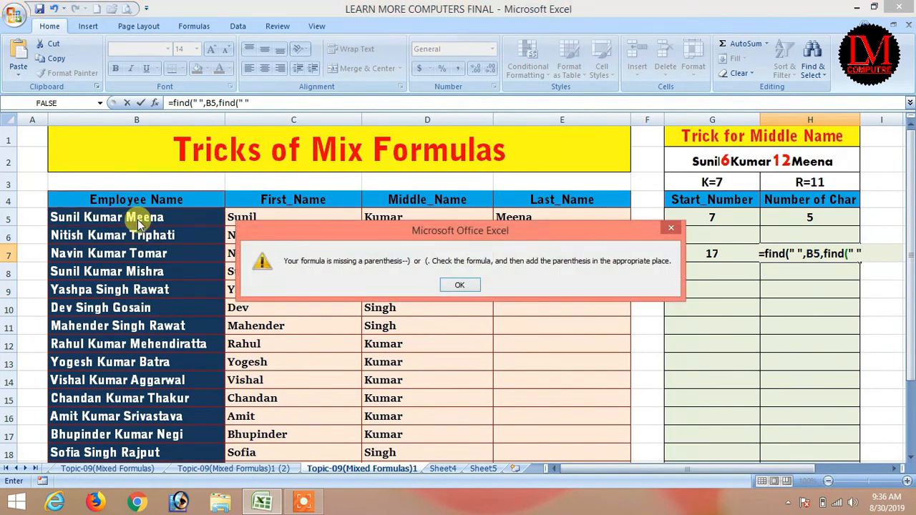
click(460, 285)
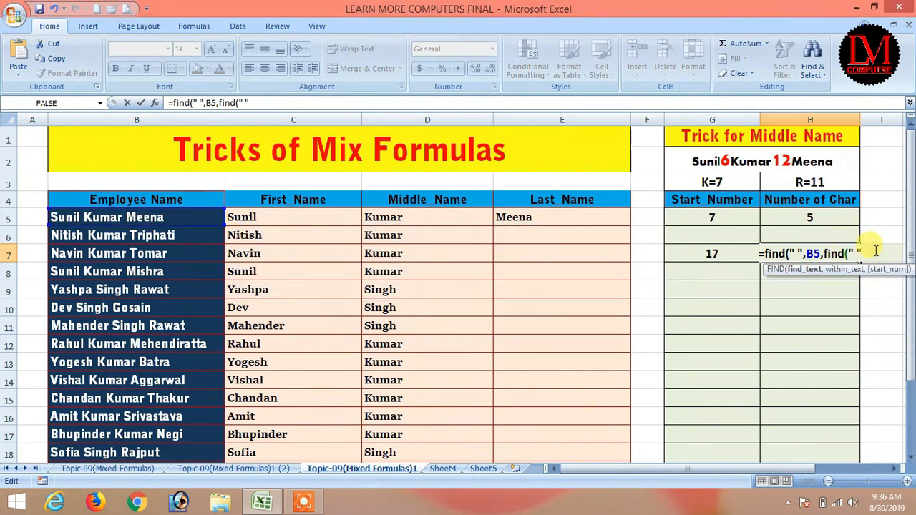
text(,)
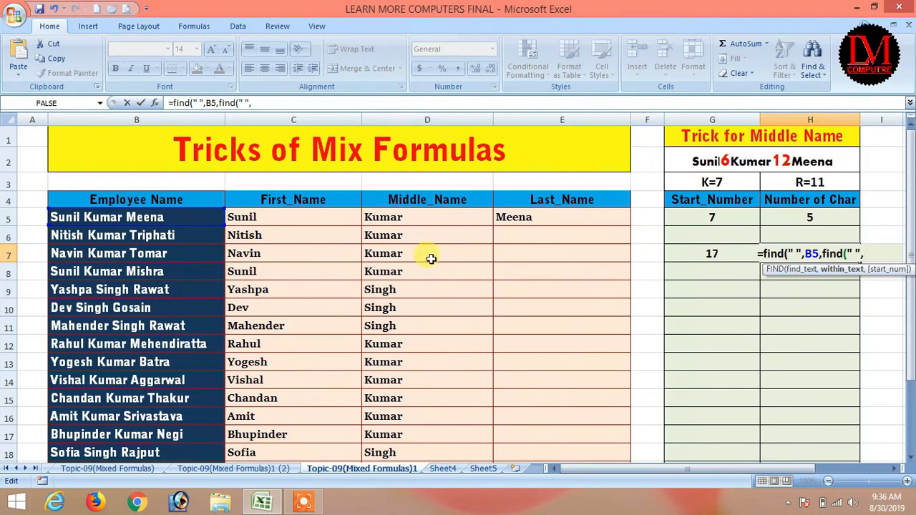
click(94, 216)
text())
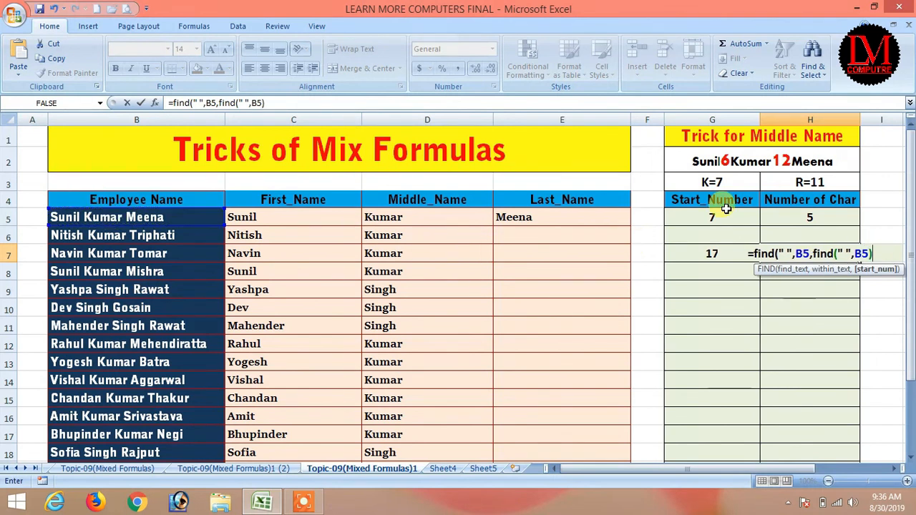
key(Return)
Step: Add +1 to H7's inner FIND so it returns the second-space position, 12
key(Return)
key(Up)
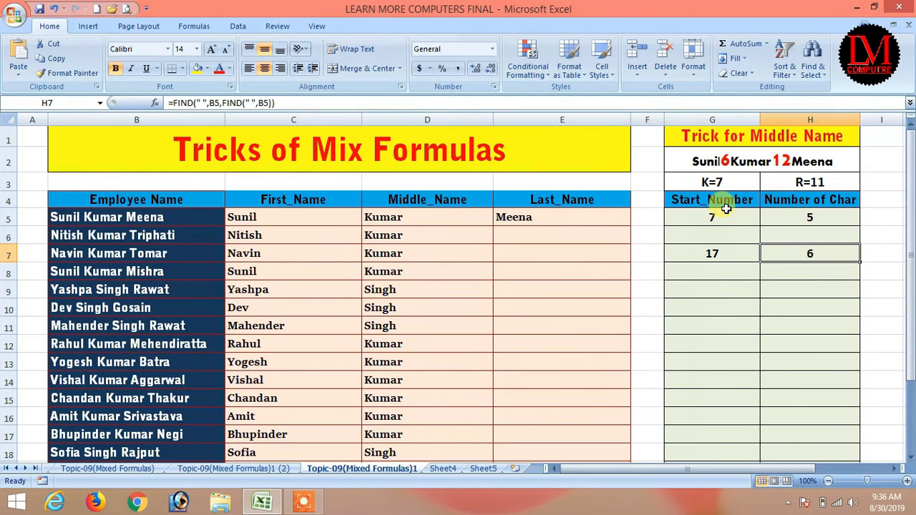
key(F2)
key(Left)
text(+1)
key(Return)
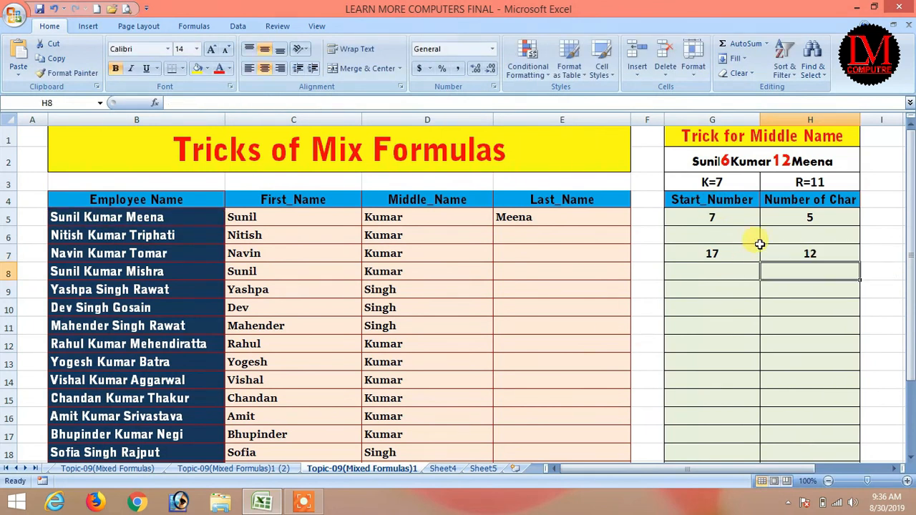
click(805, 255)
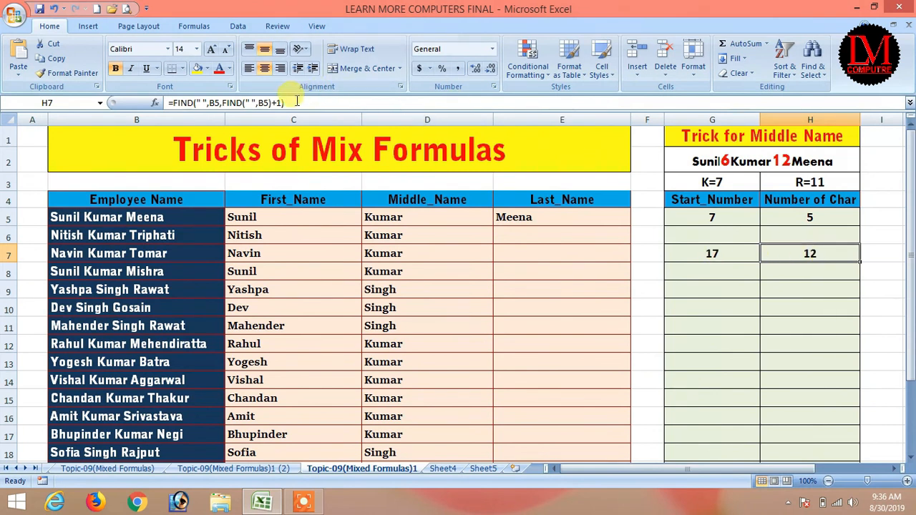
Step: Change G7's formula to =LEN(B5)-12
drag(284, 103, 192, 102)
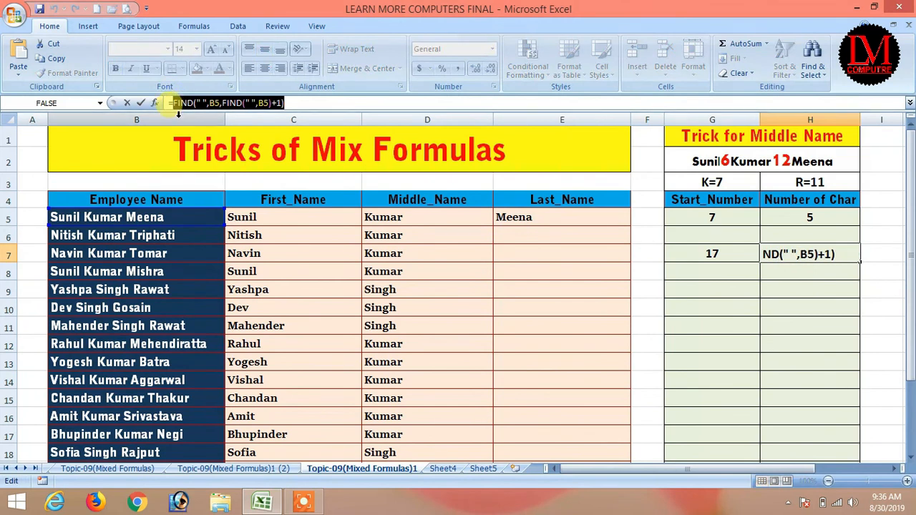
key(Return)
click(724, 249)
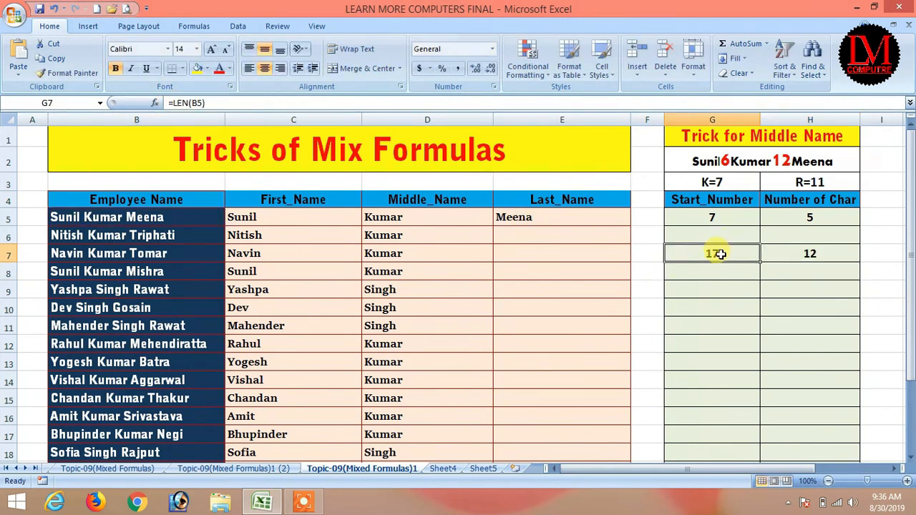
click(231, 104)
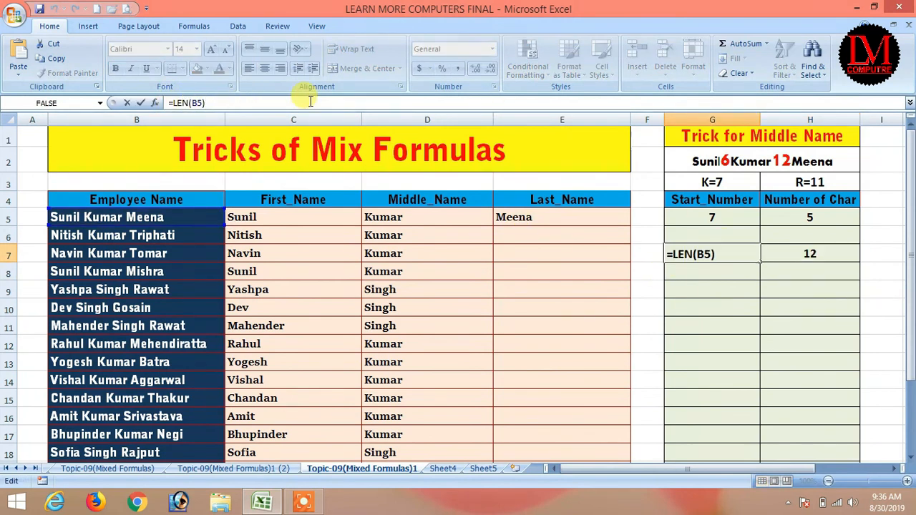
text(-12)
key(Return)
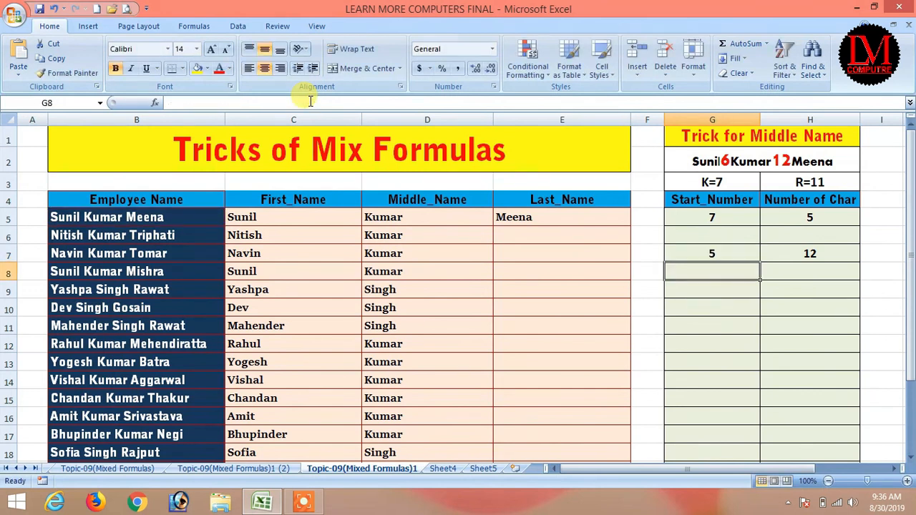
click(677, 248)
Step: Paste G7's length expression over the 5 in E5's =RIGHT(B5,5), still returning Meena
click(535, 219)
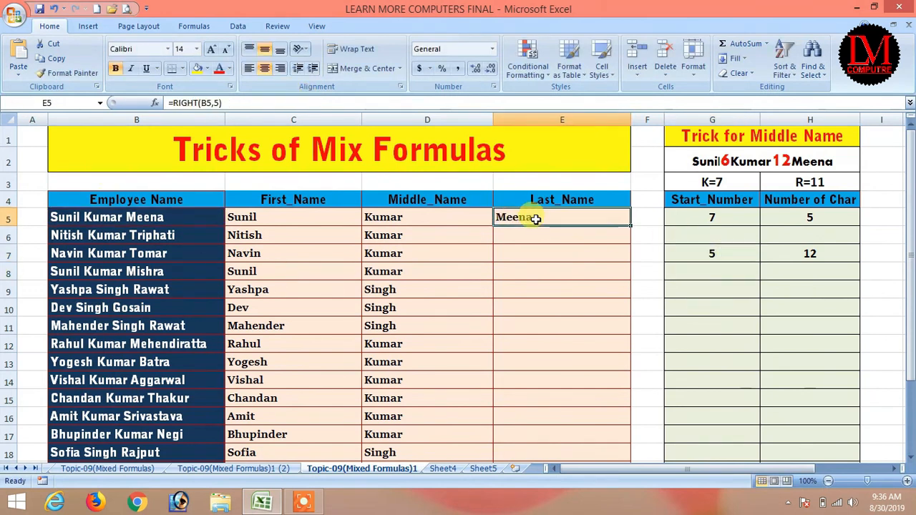
click(694, 253)
drag(335, 102, 172, 99)
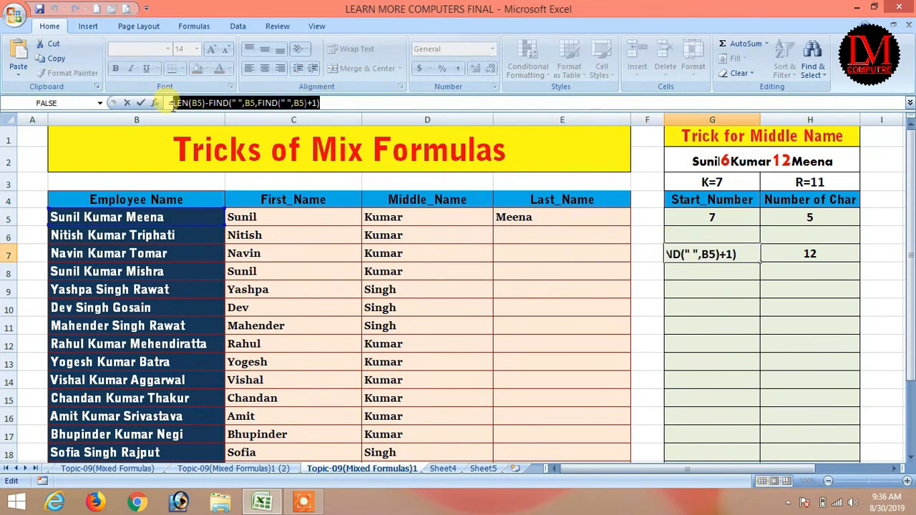
key(Return)
click(513, 215)
drag(220, 104, 215, 104)
key(ctrl+v)
key(Return)
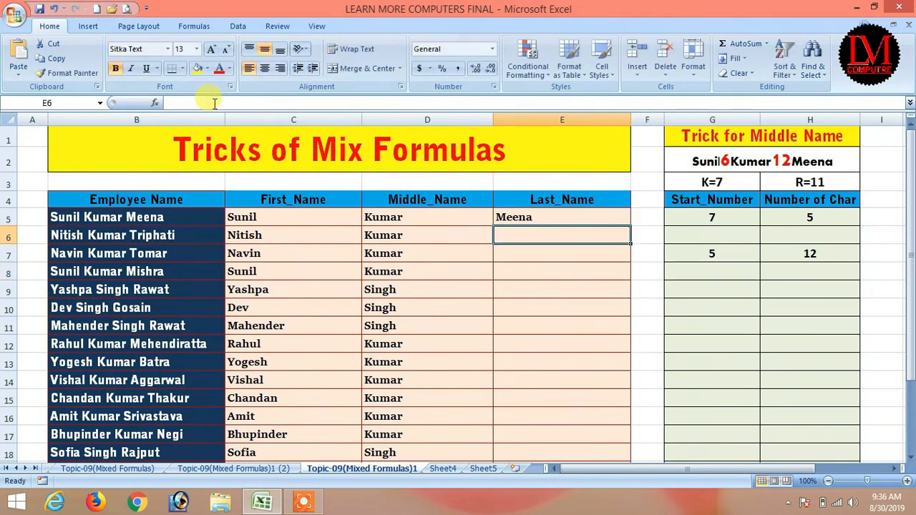
click(533, 215)
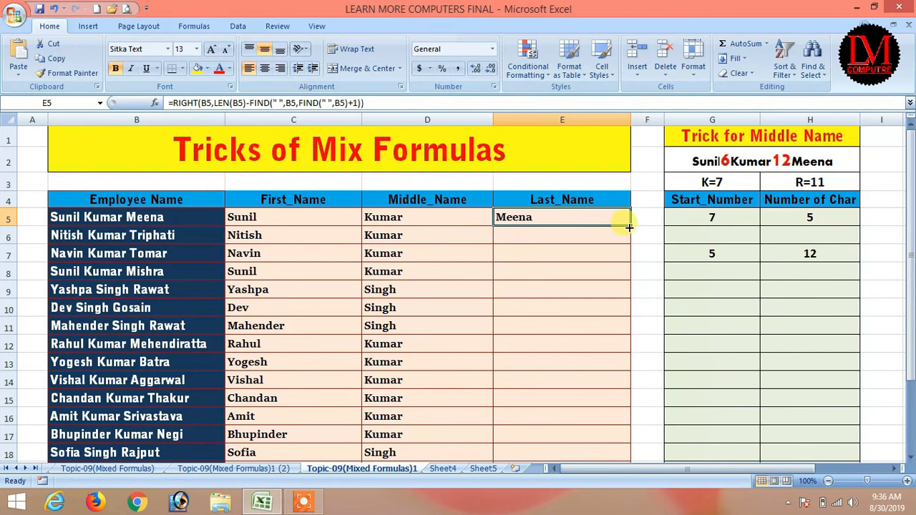
Step: Fill E5's last-name formula down to row 23 and clear the helper cells G5:H8
double_click(628, 227)
mouse_move(910, 325)
mouse_down()
mouse_move(911, 345)
mouse_move(911, 326)
mouse_up()
drag(712, 217, 799, 277)
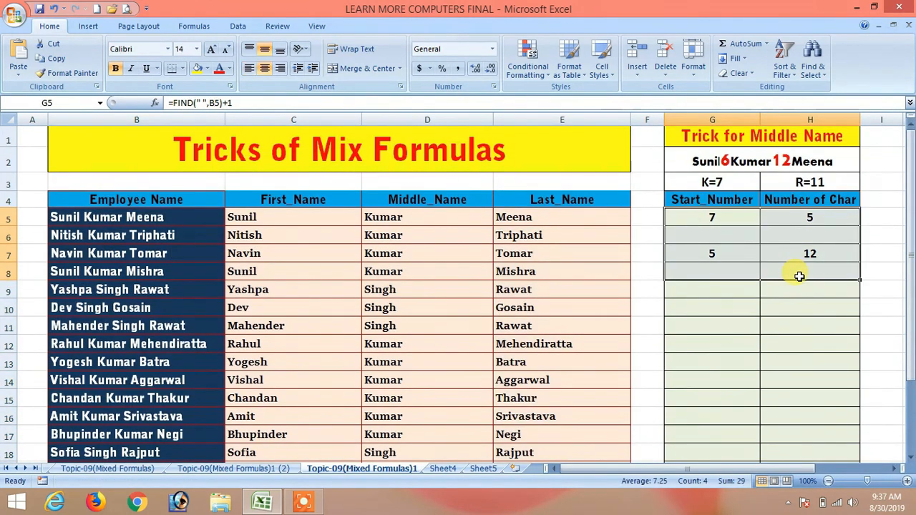
key(Delete)
Step: Review the LEFT, MID and RIGHT formulas in C5, D5 and E5
click(190, 235)
click(337, 239)
click(354, 219)
click(424, 222)
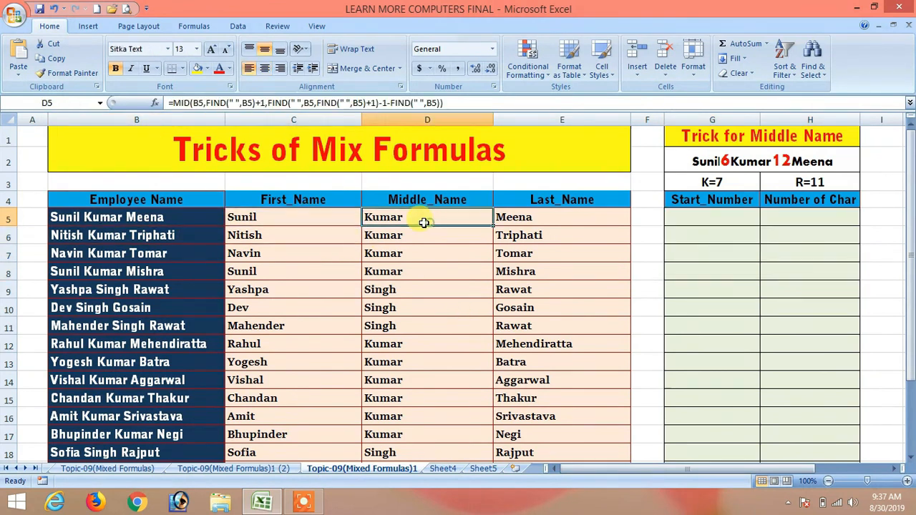
click(581, 219)
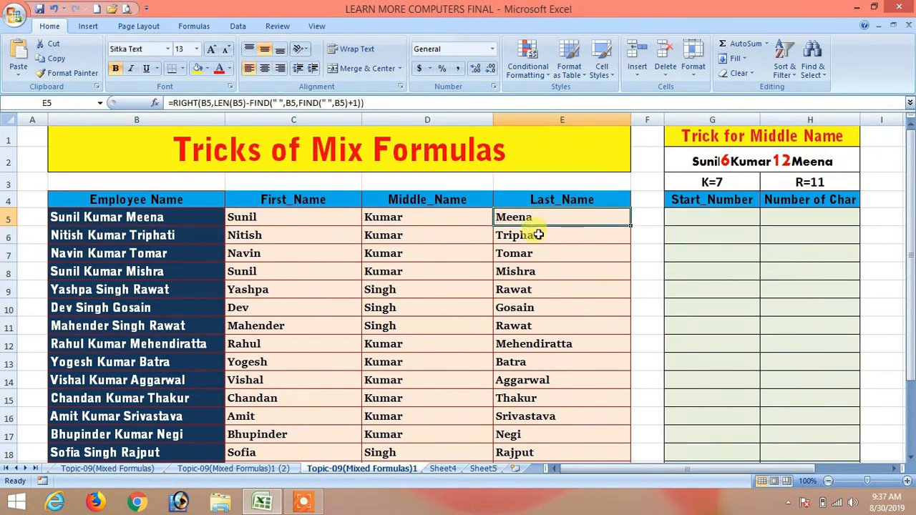
click(401, 219)
click(525, 217)
click(333, 223)
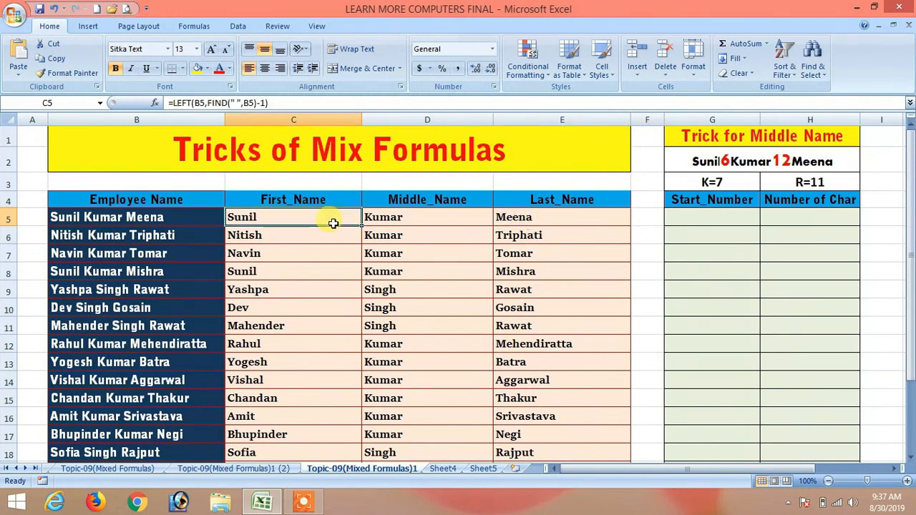
click(418, 222)
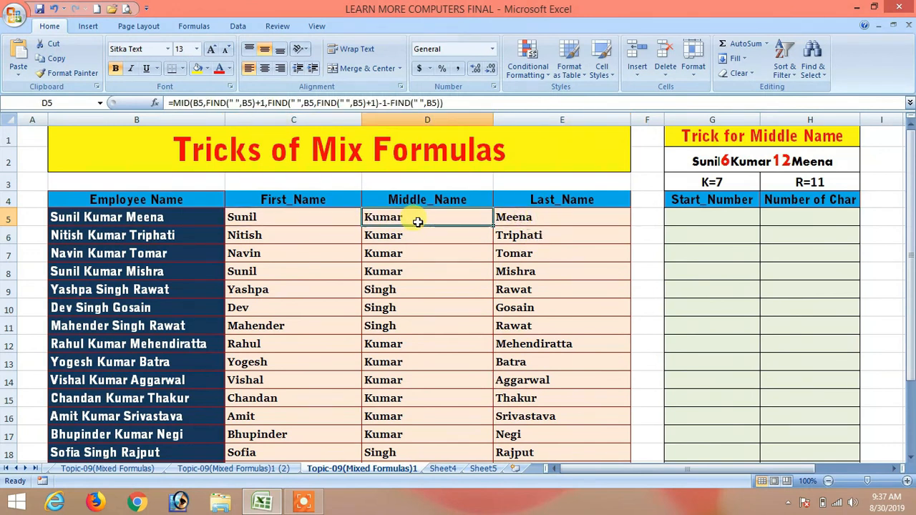
click(527, 220)
click(317, 219)
click(425, 219)
click(530, 219)
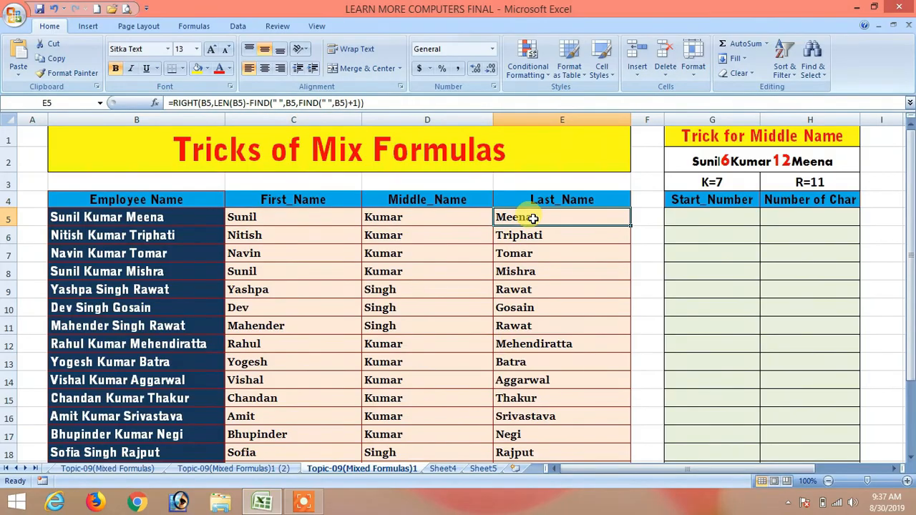